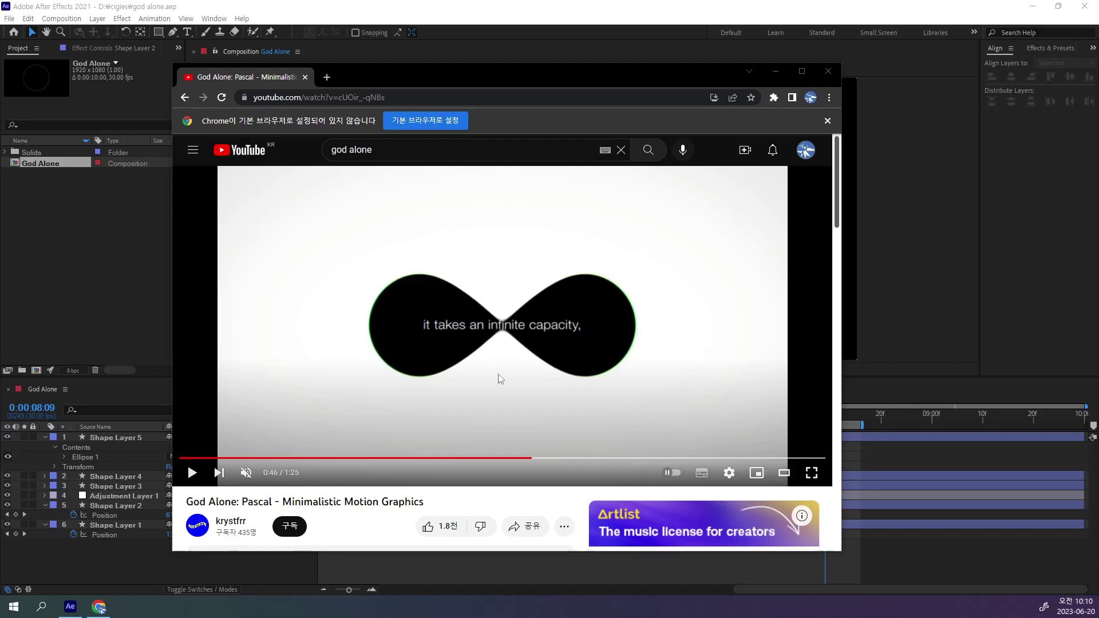
Step: Play the God Alone reference video on YouTube and pause it at 0:56
drag(468, 74, 482, 56)
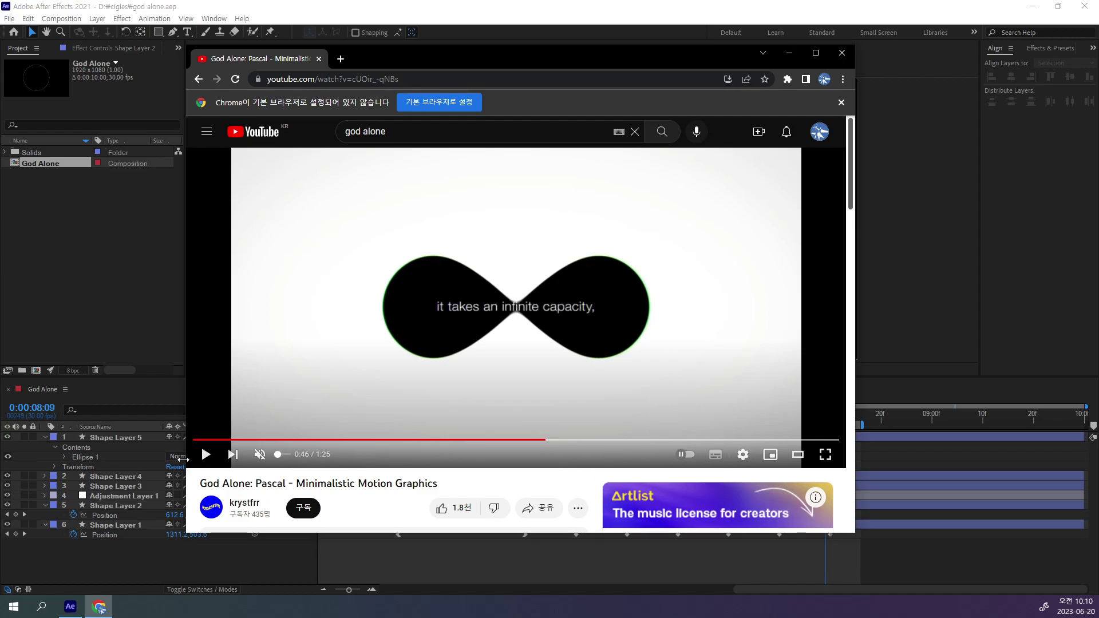
click(203, 455)
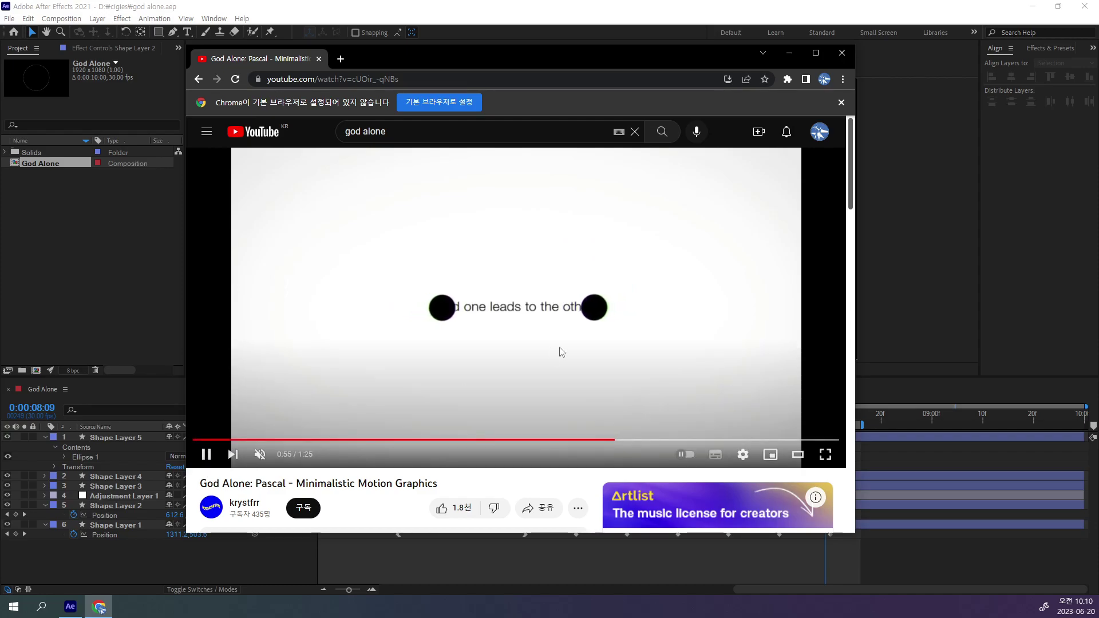
click(560, 351)
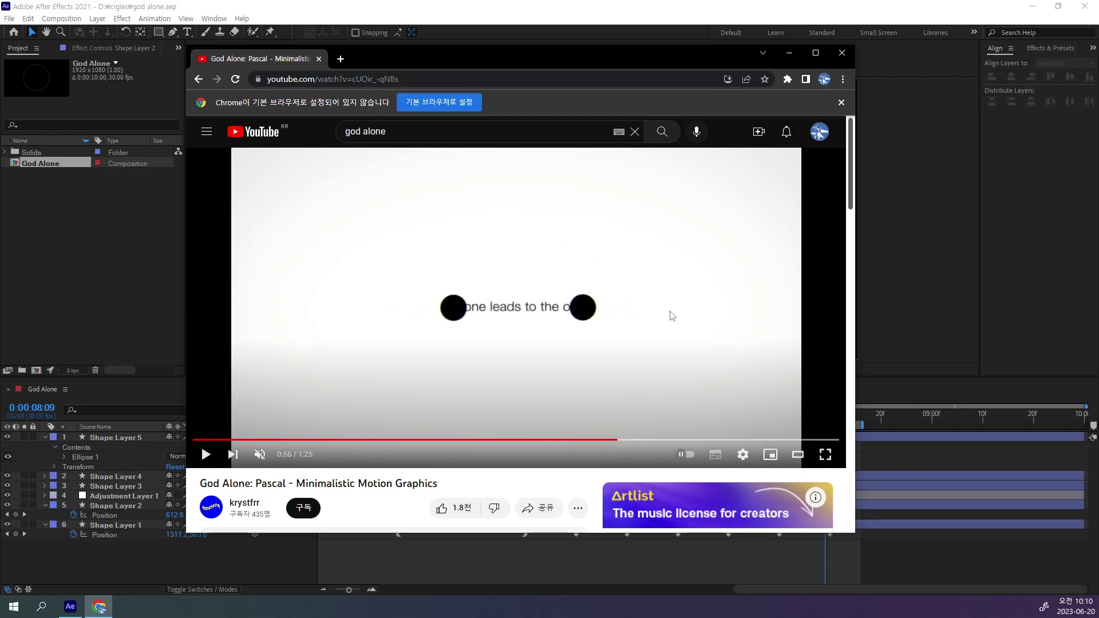
Step: Close the Chrome reference window and rewind the composition to 0:00:06:16
drag(492, 58, 1017, 154)
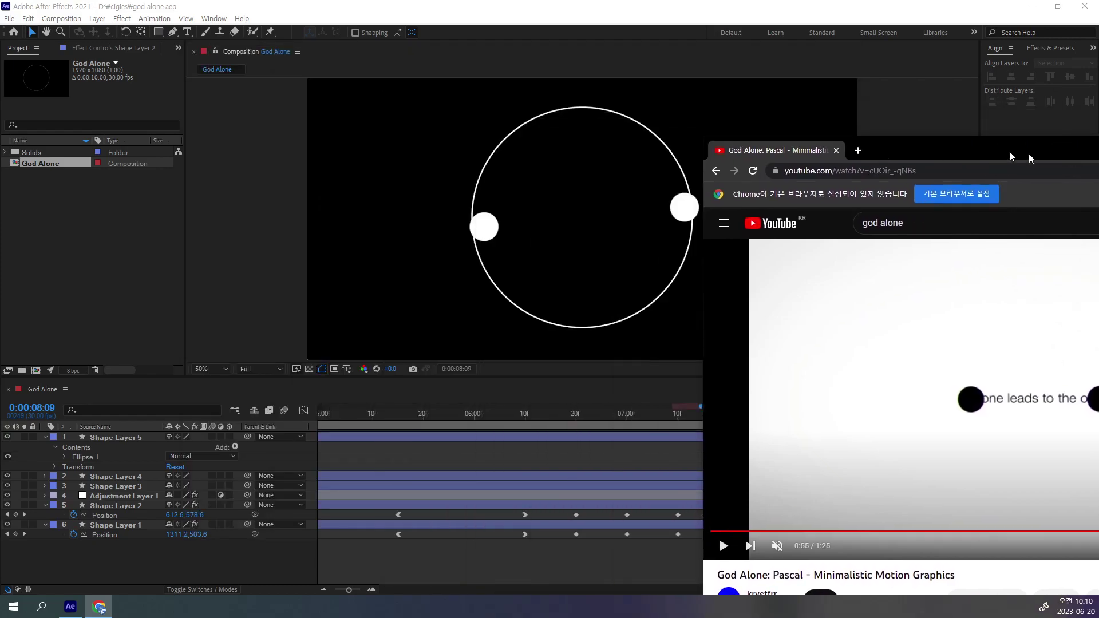
key(ctrl+w)
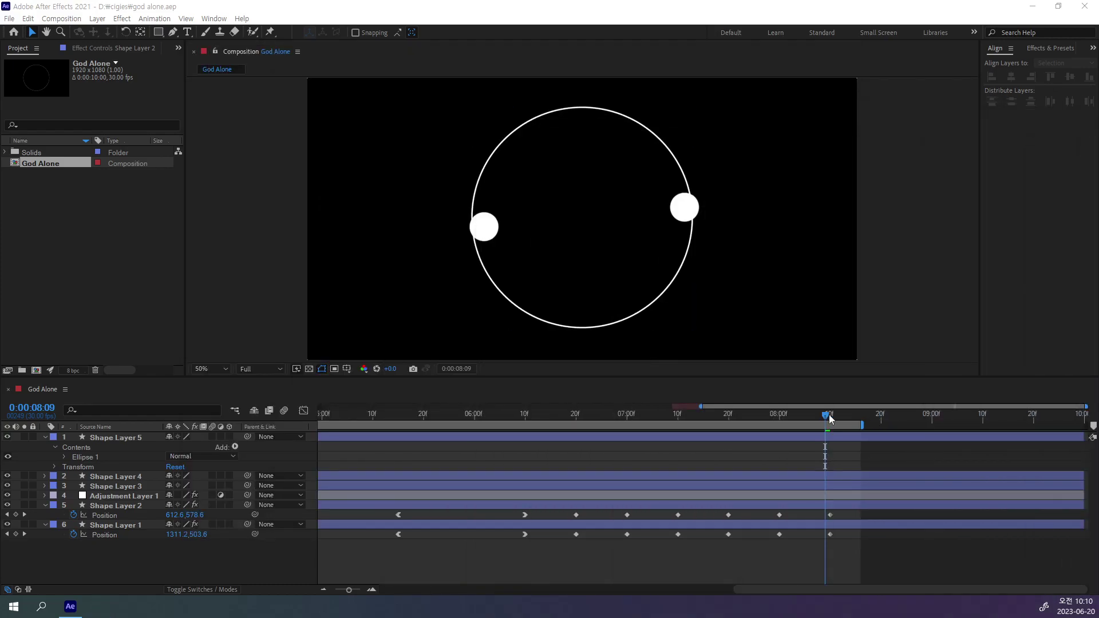
mouse_move(829, 416)
mouse_down()
mouse_move(383, 456)
mouse_move(831, 488)
mouse_move(457, 526)
mouse_move(569, 530)
mouse_move(538, 533)
mouse_move(555, 543)
mouse_up()
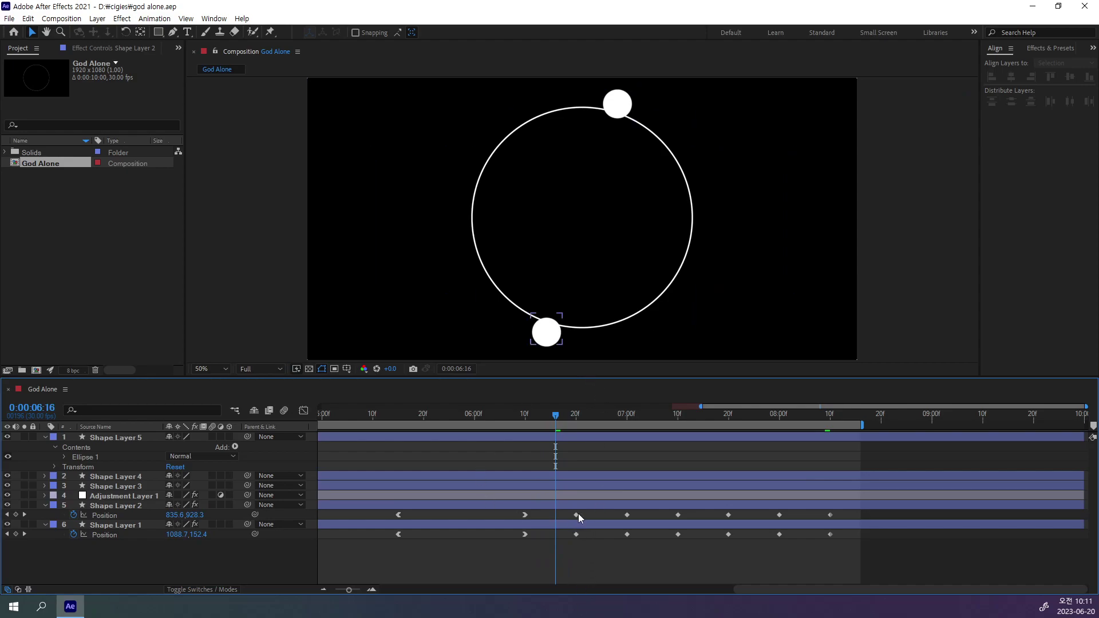
Step: Select Shape Layer 2's Position keyframe near 6:20 and zoom in on the circle's bottom
click(577, 514)
shift+click(577, 534)
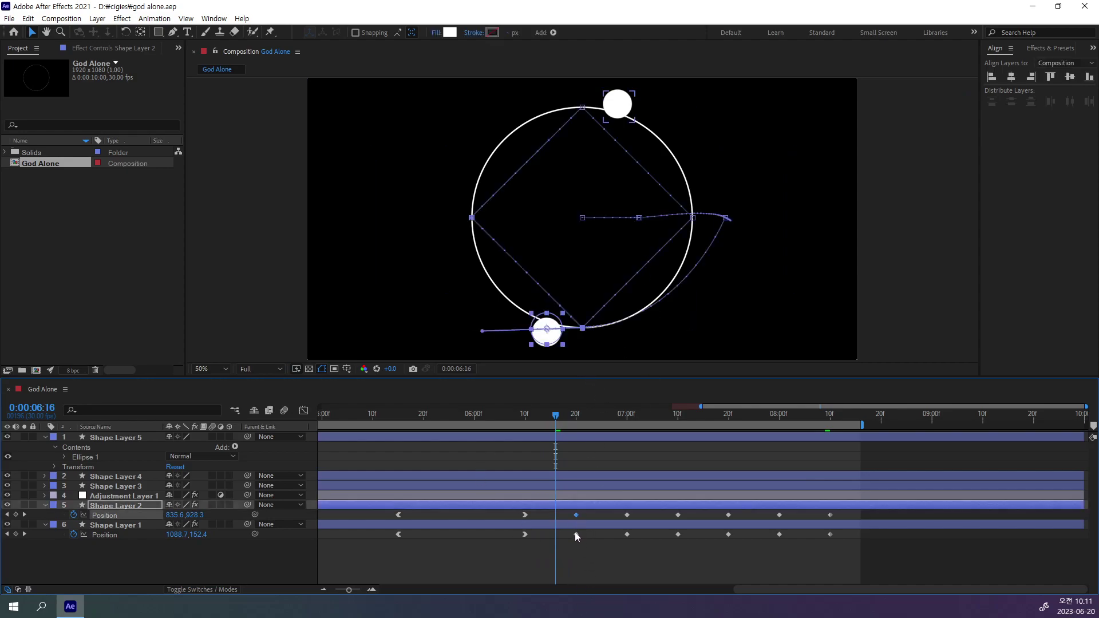
key(period)
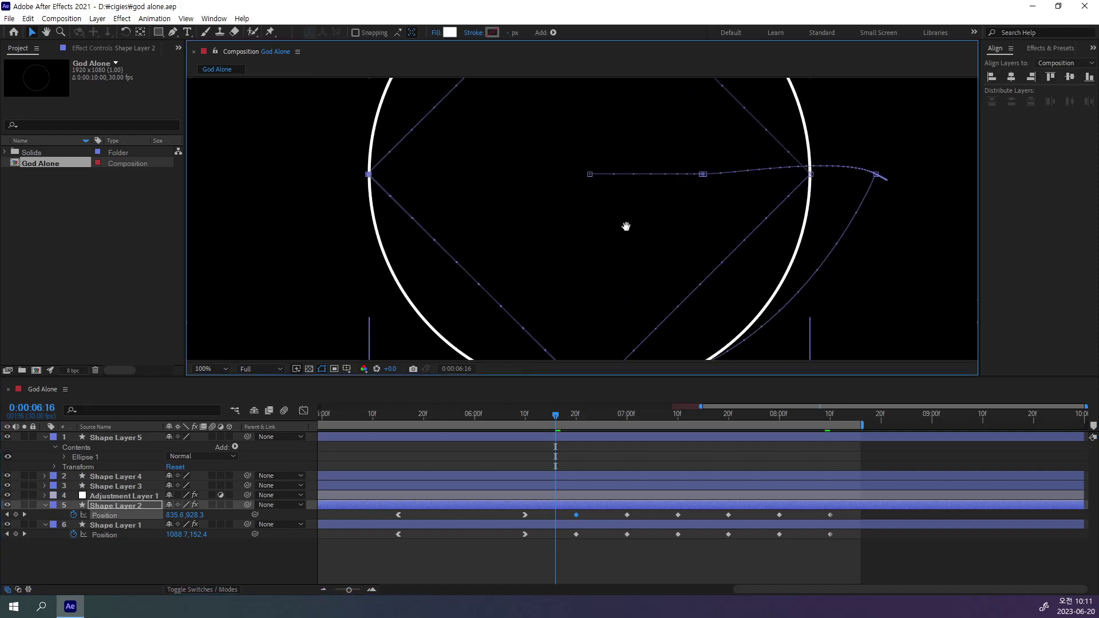
scroll(630, 189, down, 4)
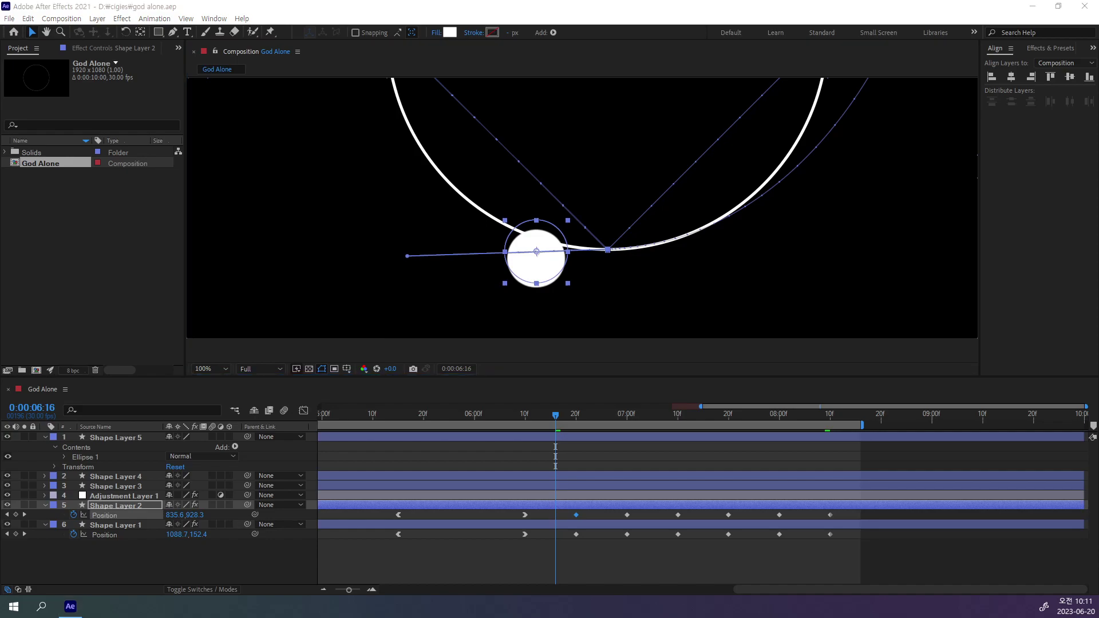
click(592, 279)
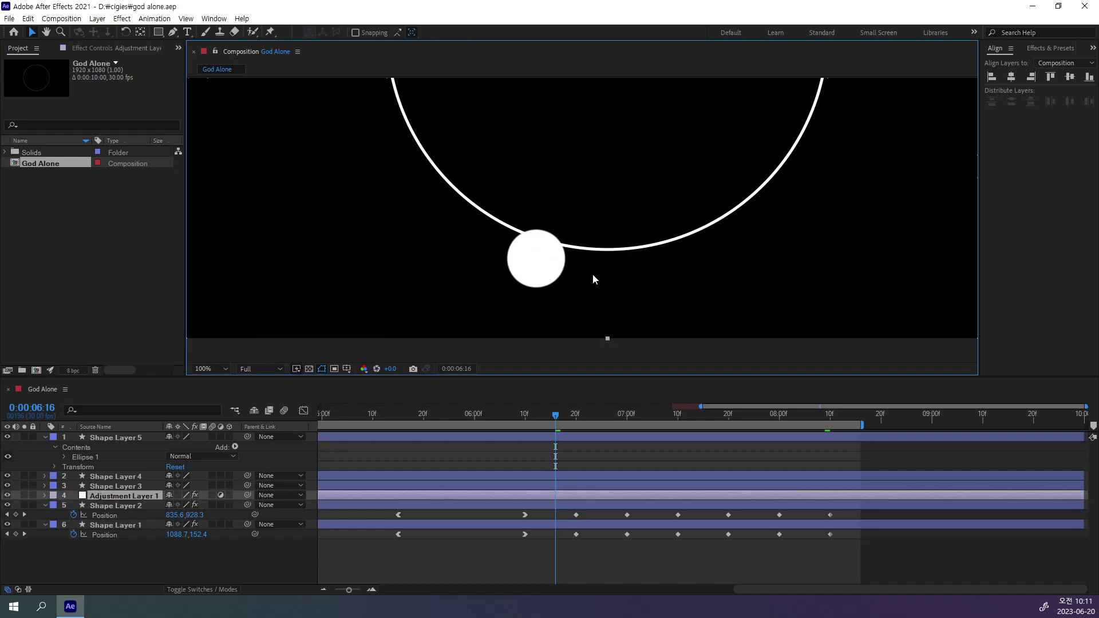
click(576, 515)
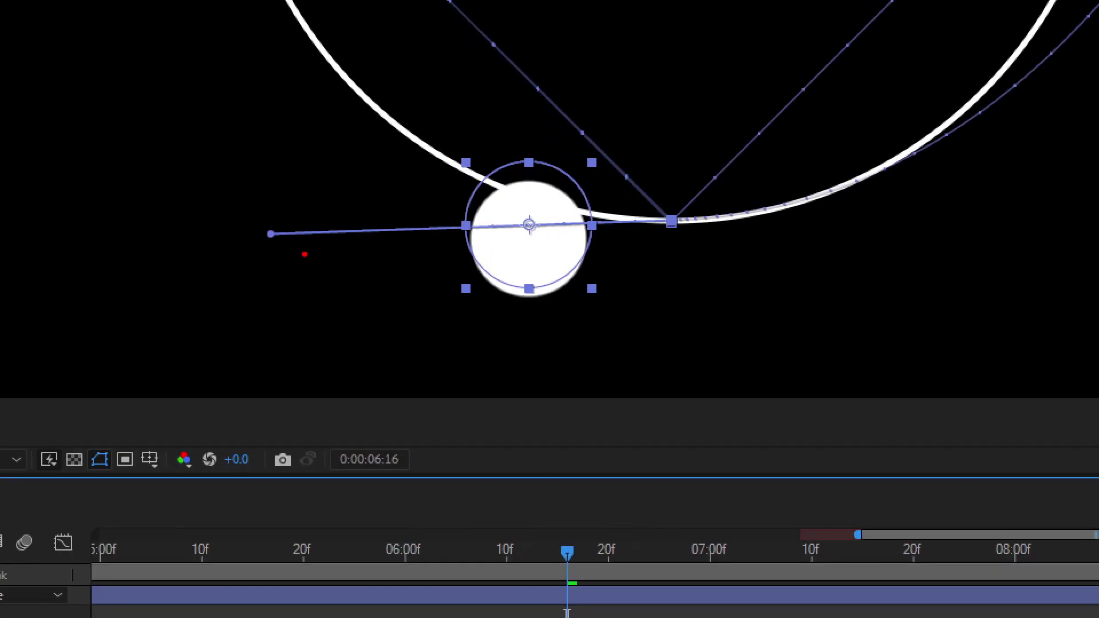
drag(304, 254, 321, 248)
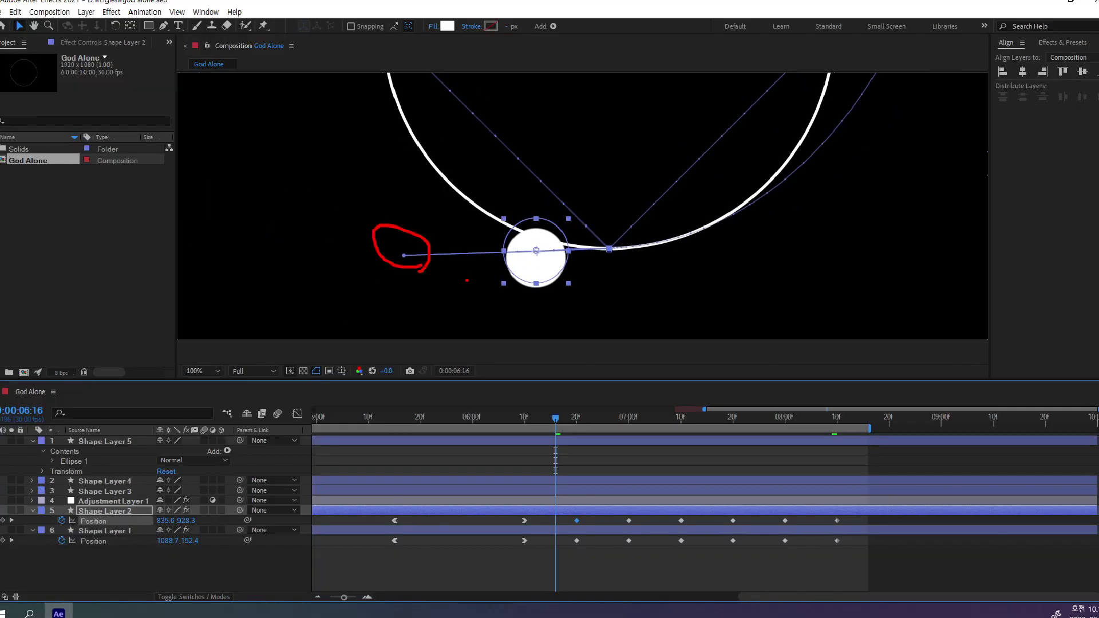
Step: Swing the bottom vertex's curve handle right so the dot follows the ring's bottom
drag(556, 418, 607, 416)
mouse_move(408, 256)
mouse_down()
mouse_move(457, 291)
mouse_move(407, 255)
mouse_up()
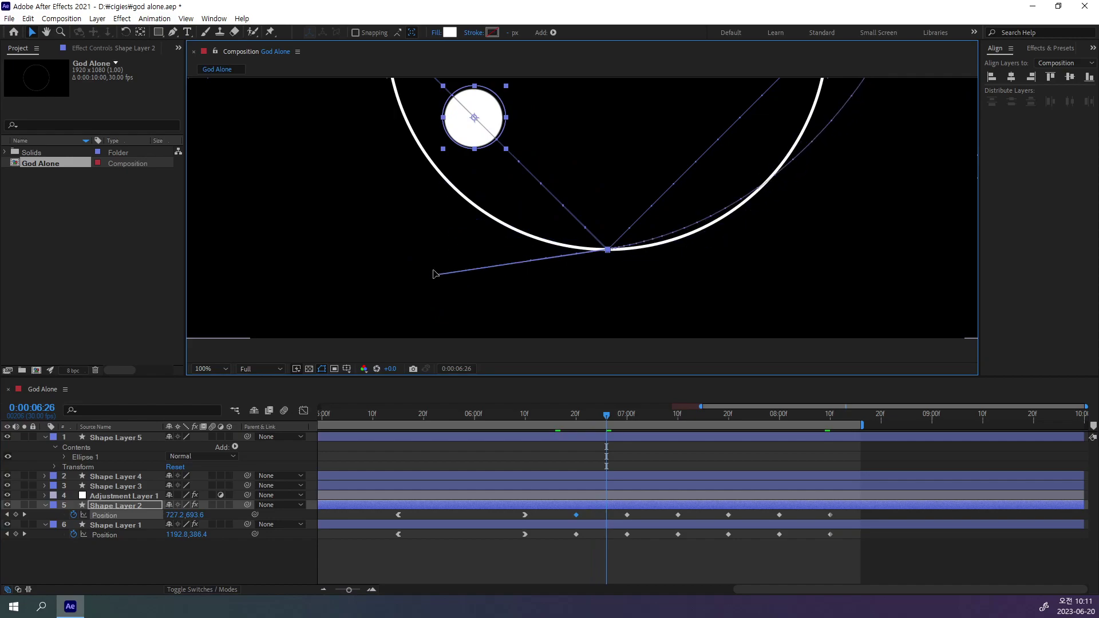
click(172, 32)
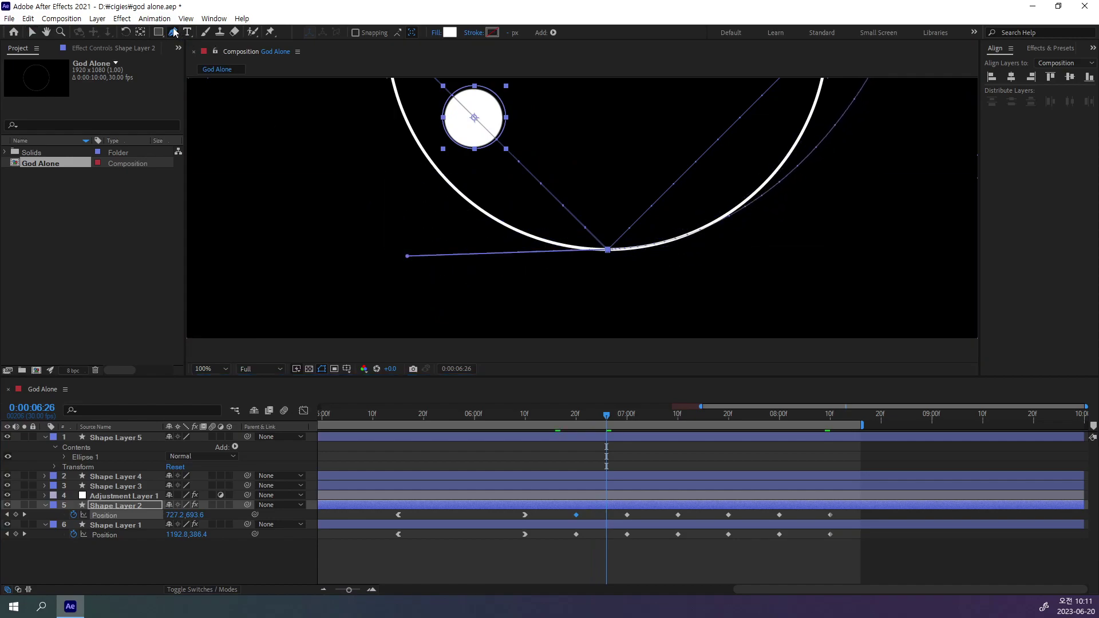
mouse_move(408, 258)
mouse_down()
mouse_move(738, 261)
mouse_move(614, 295)
mouse_up()
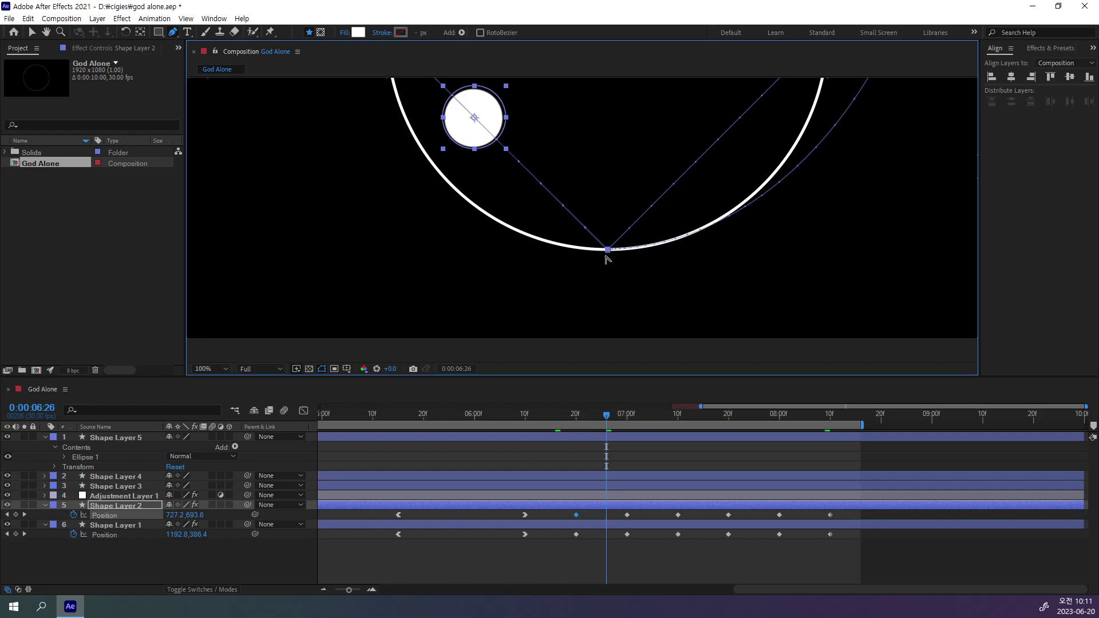
mouse_move(607, 416)
mouse_down()
mouse_move(500, 421)
mouse_move(567, 432)
mouse_move(550, 442)
mouse_up()
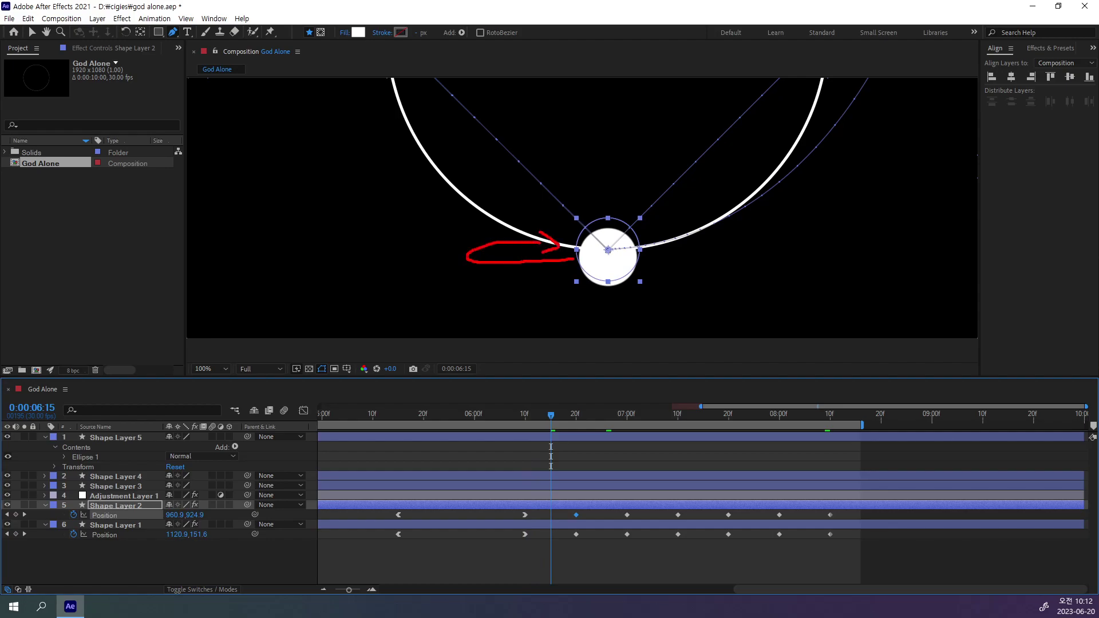
mouse_move(515, 417)
mouse_down()
mouse_move(538, 441)
mouse_move(538, 490)
mouse_move(554, 490)
mouse_up()
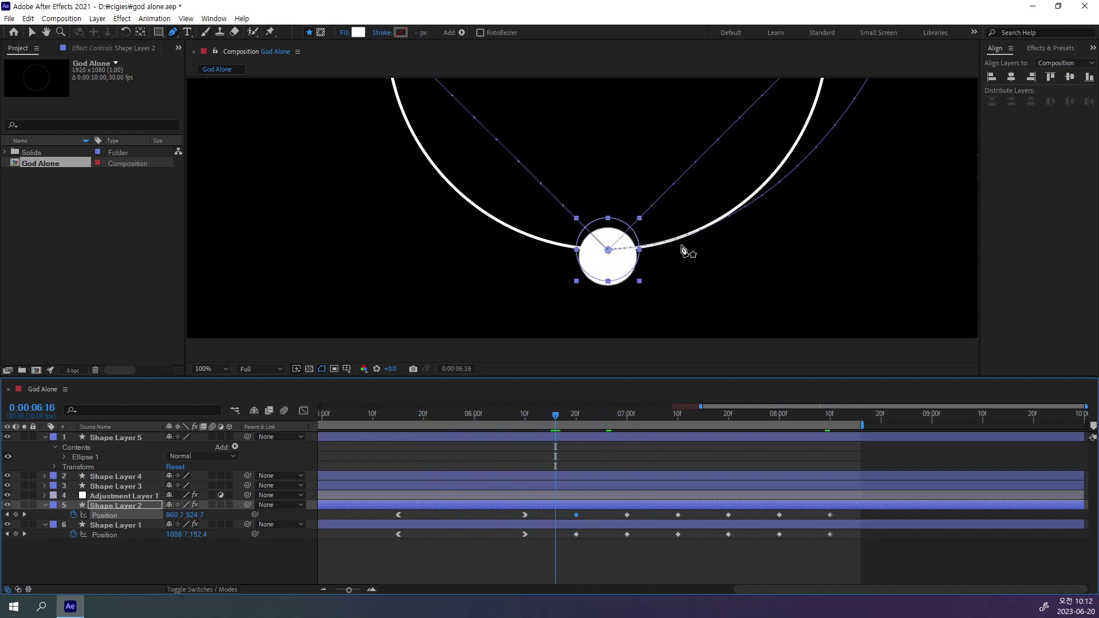
scroll(687, 250, down, 2)
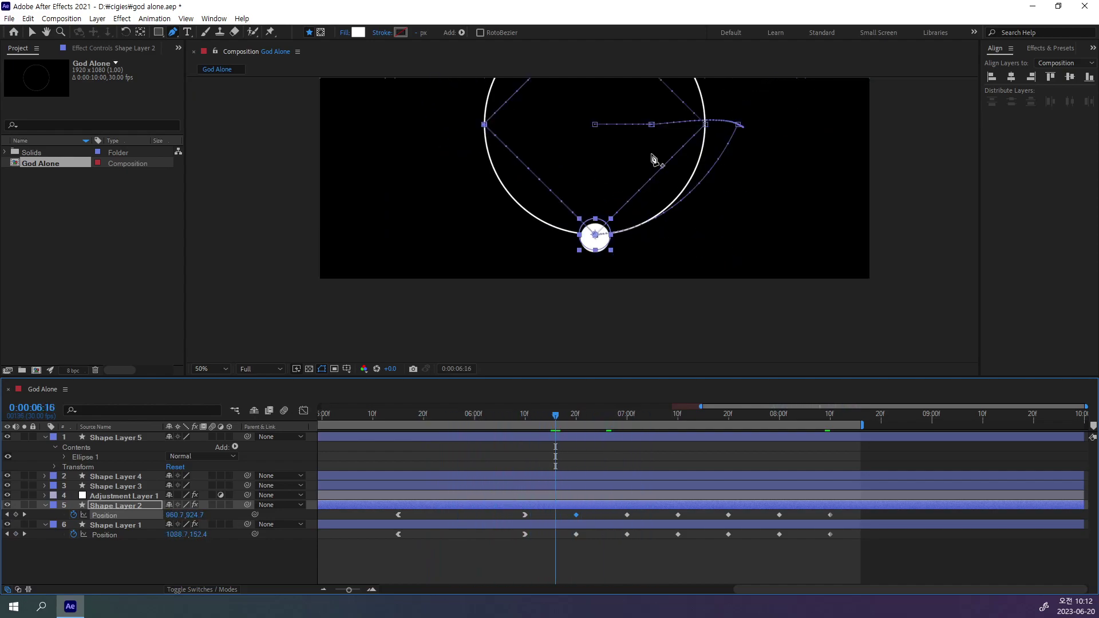
Step: Select Shape Layer 1's keyframe and shorten the curve handle at the path's top
click(576, 534)
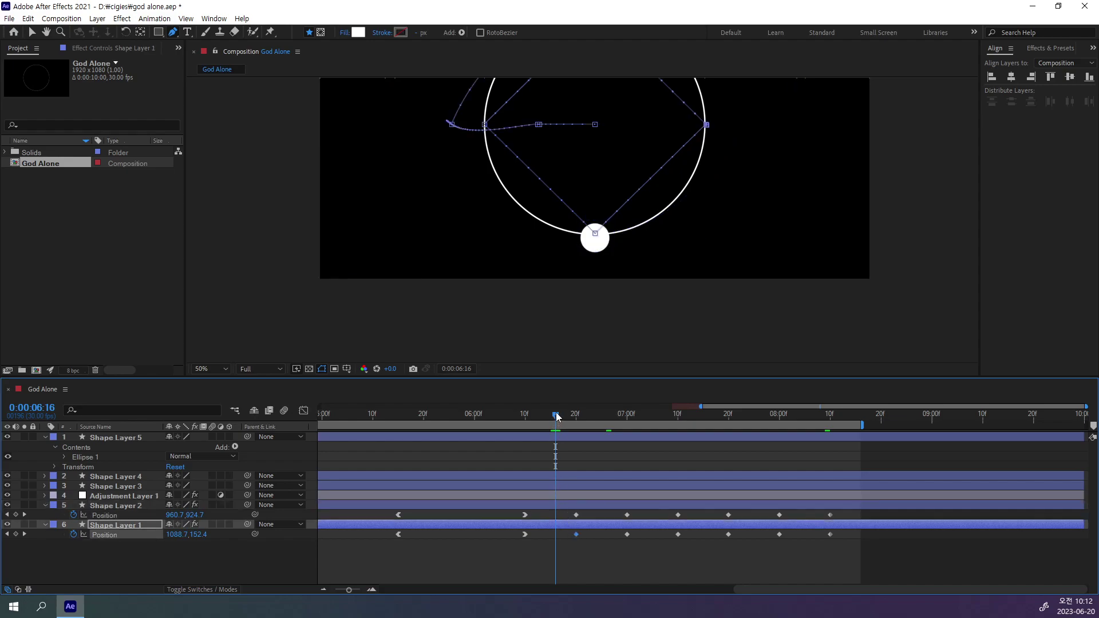
drag(557, 416, 601, 429)
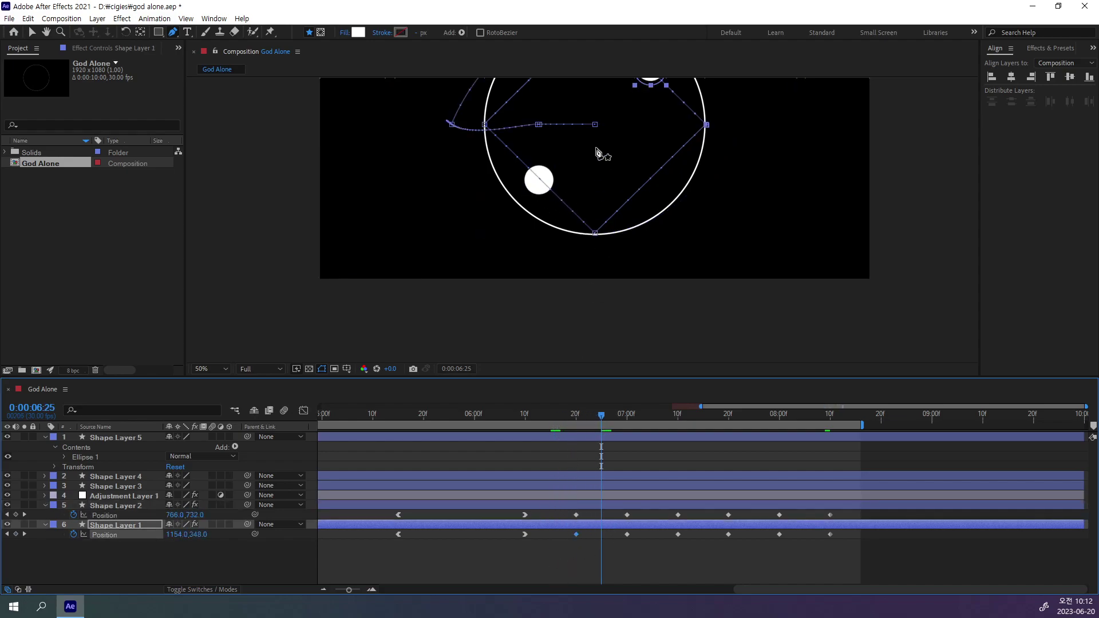
scroll(584, 176, up, 3)
scroll(608, 155, up, 1)
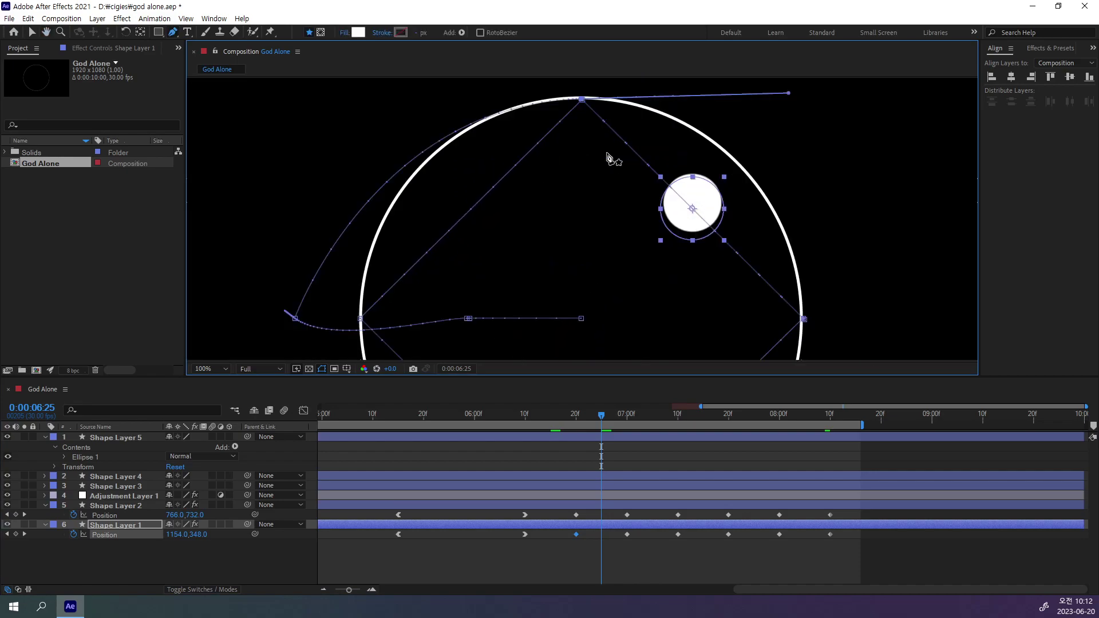
scroll(601, 143, up, 3)
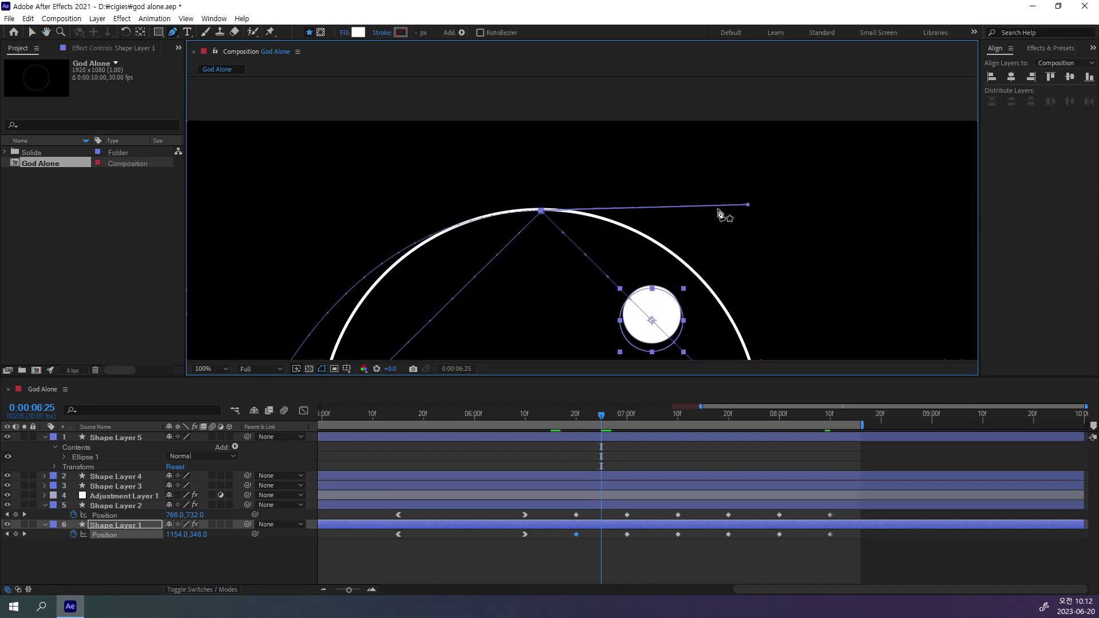
drag(749, 205, 551, 206)
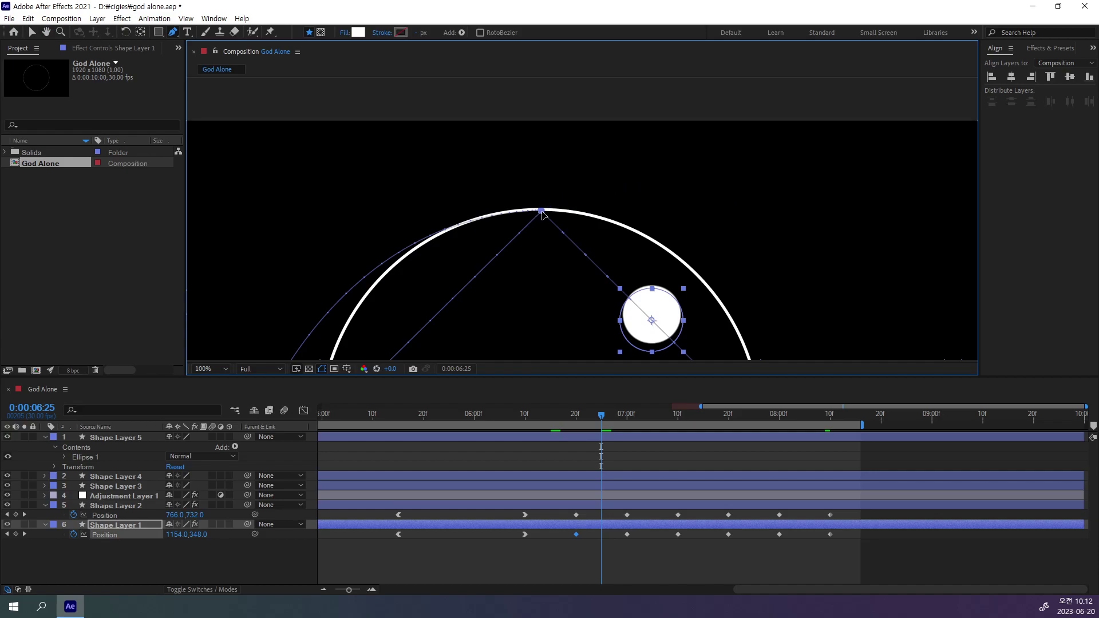
Step: Preview the dots' motion from 6:00 and recheck it around 6:18
scroll(577, 257, down, 1)
scroll(607, 294, down, 1)
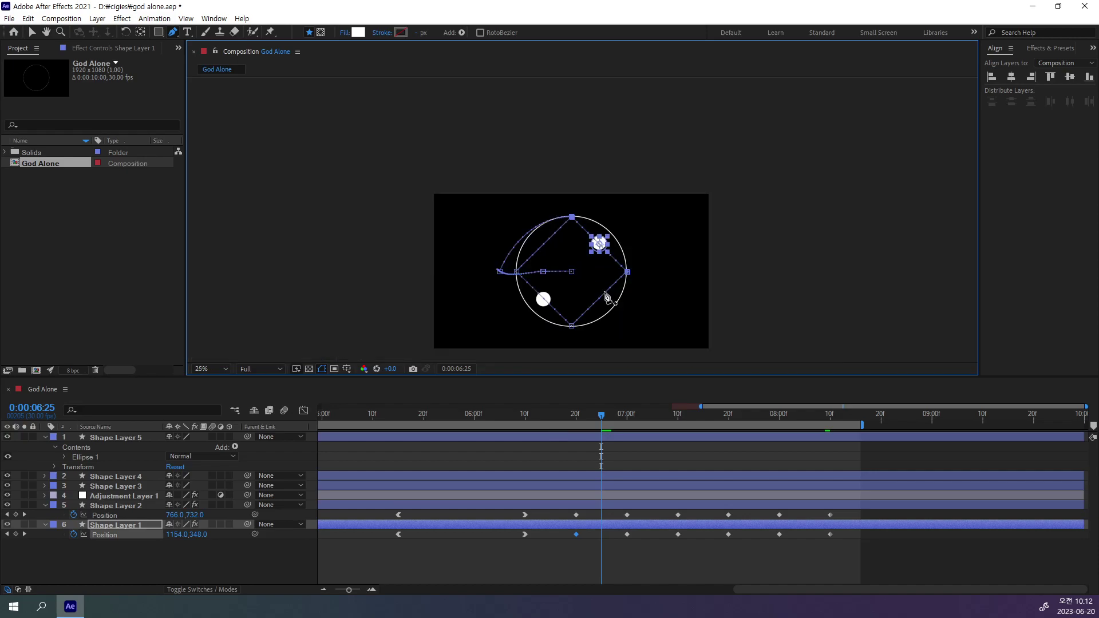
scroll(603, 233, up, 1)
drag(601, 413, 474, 414)
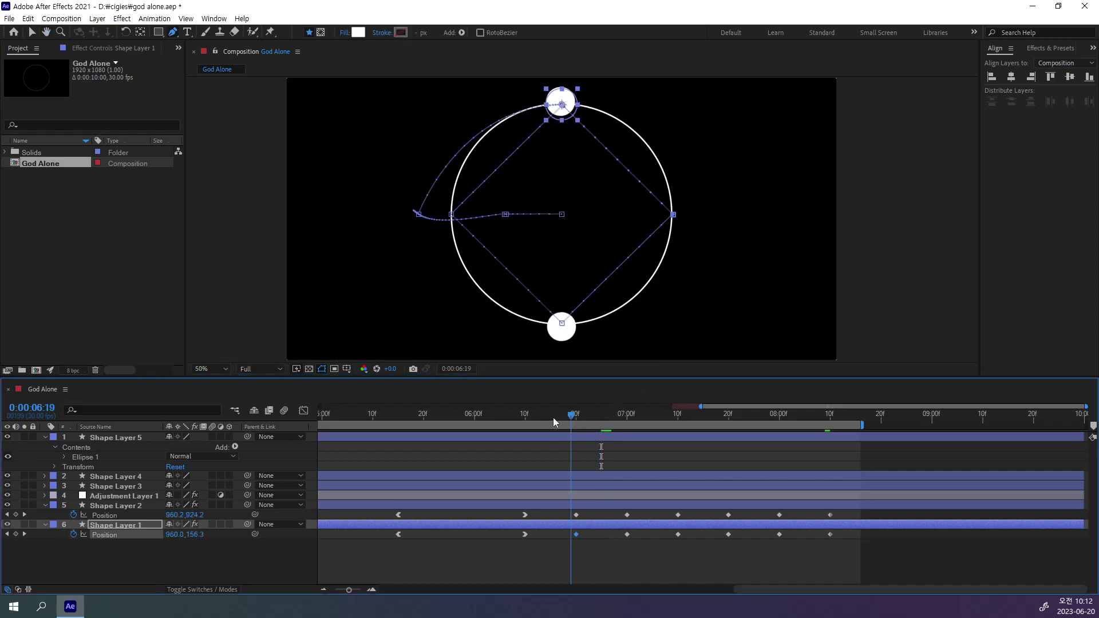
key(space)
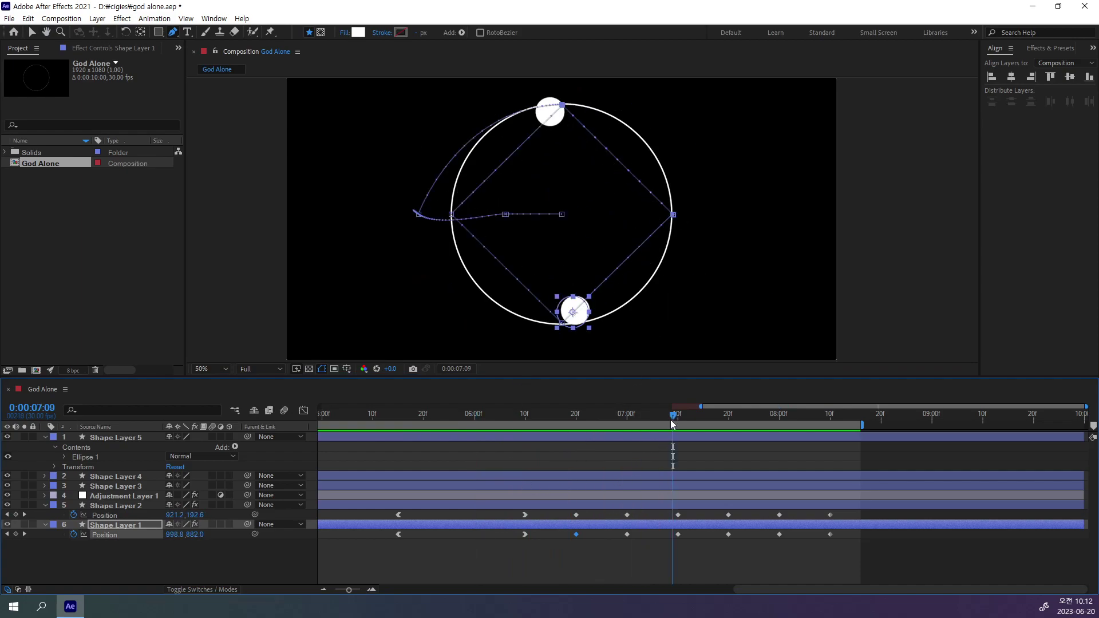
mouse_move(672, 424)
mouse_down()
mouse_move(573, 426)
mouse_move(653, 446)
mouse_up()
Step: Curve Shape Layer 2's motion path at its left, top and right vertices
click(627, 515)
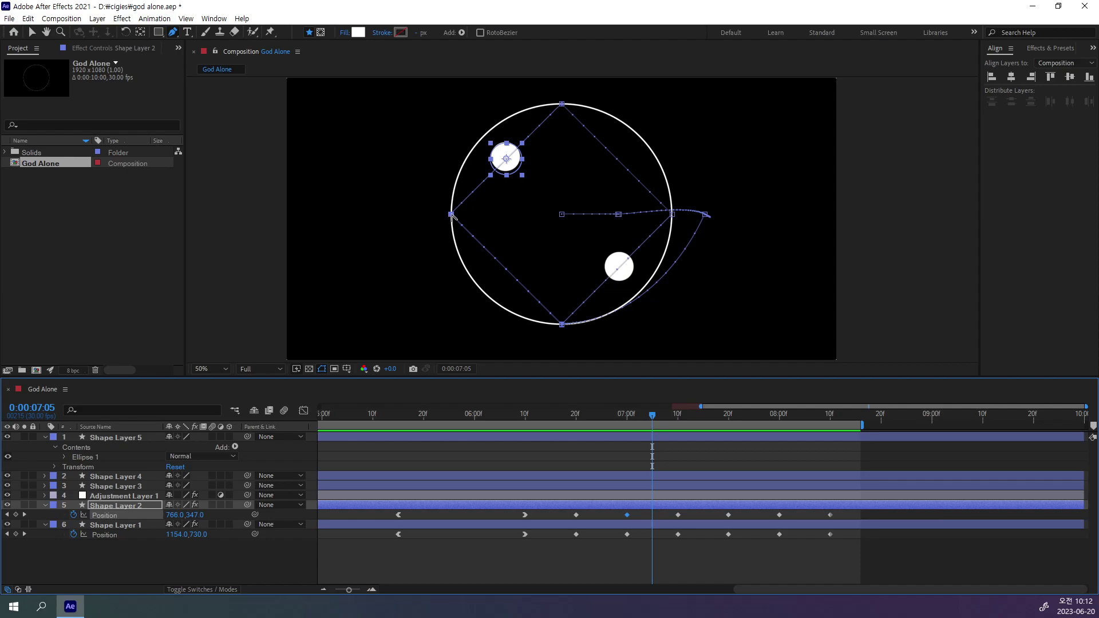
mouse_move(452, 215)
mouse_down()
mouse_move(456, 113)
mouse_move(450, 147)
mouse_up()
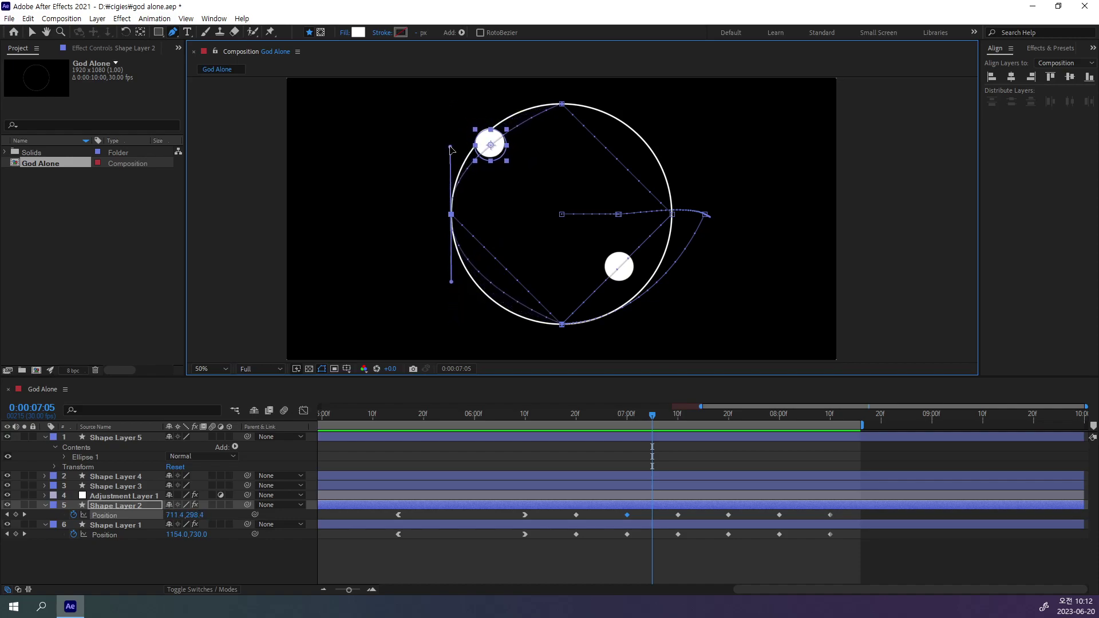
click(678, 514)
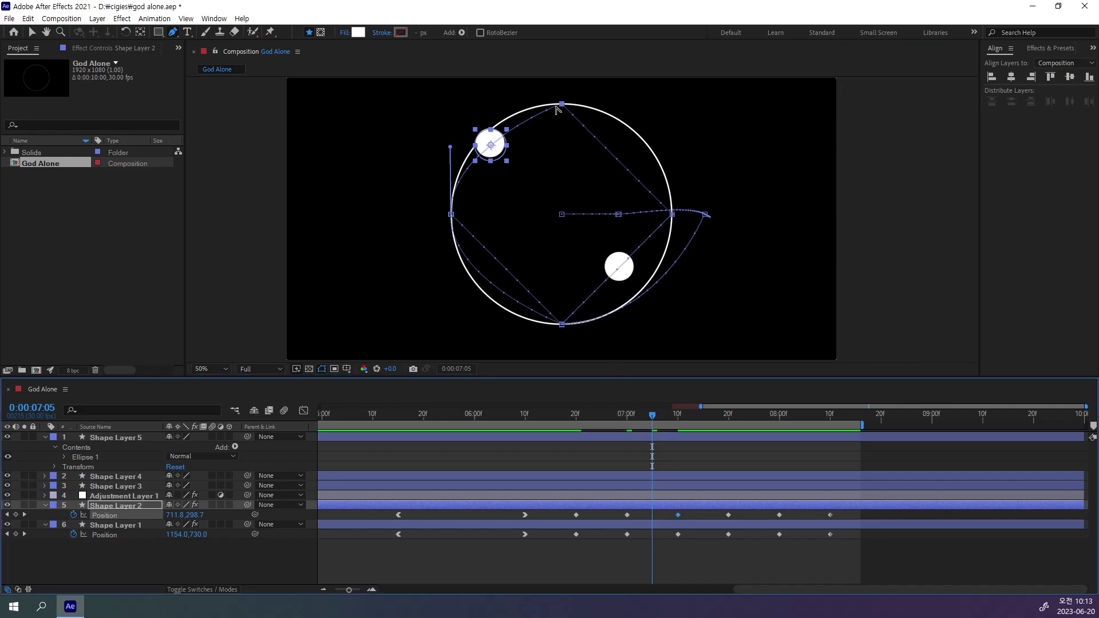
drag(563, 104, 620, 103)
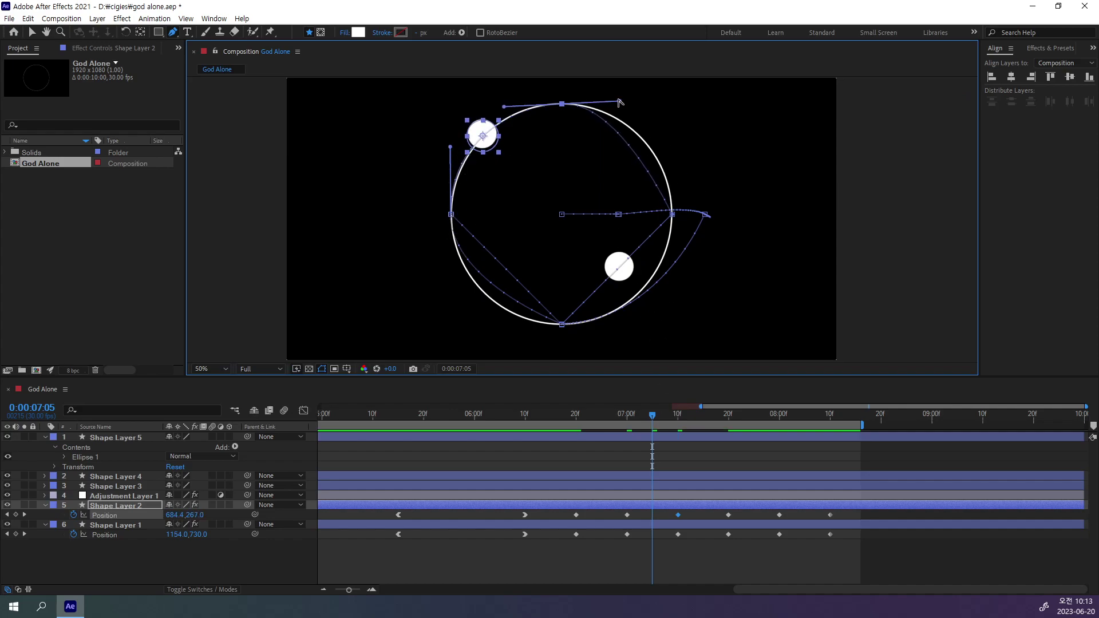
drag(619, 102, 620, 105)
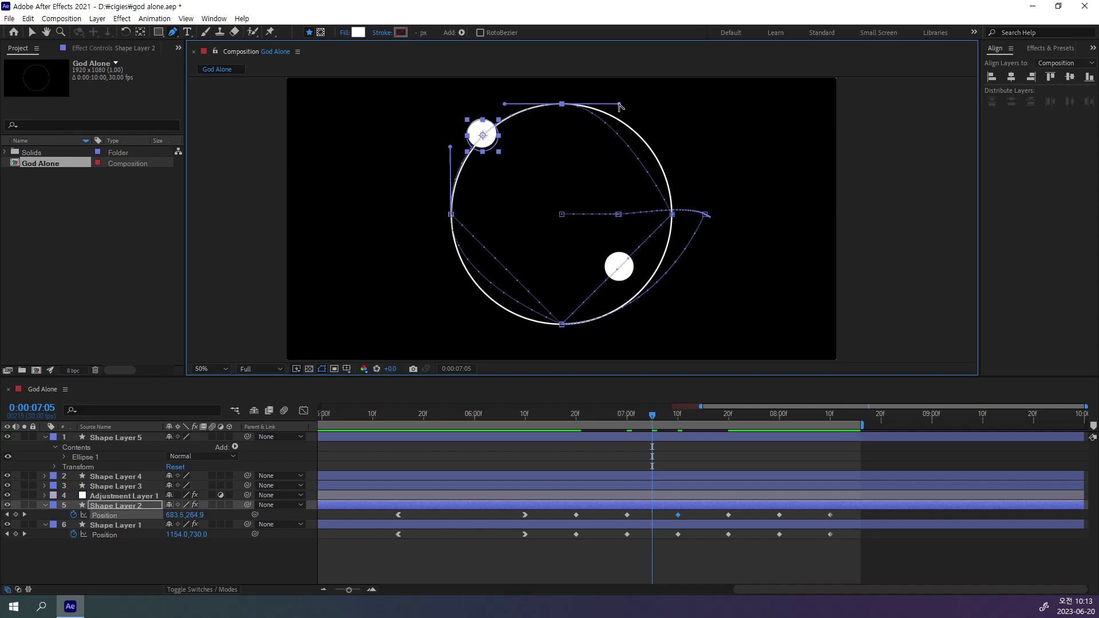
click(728, 515)
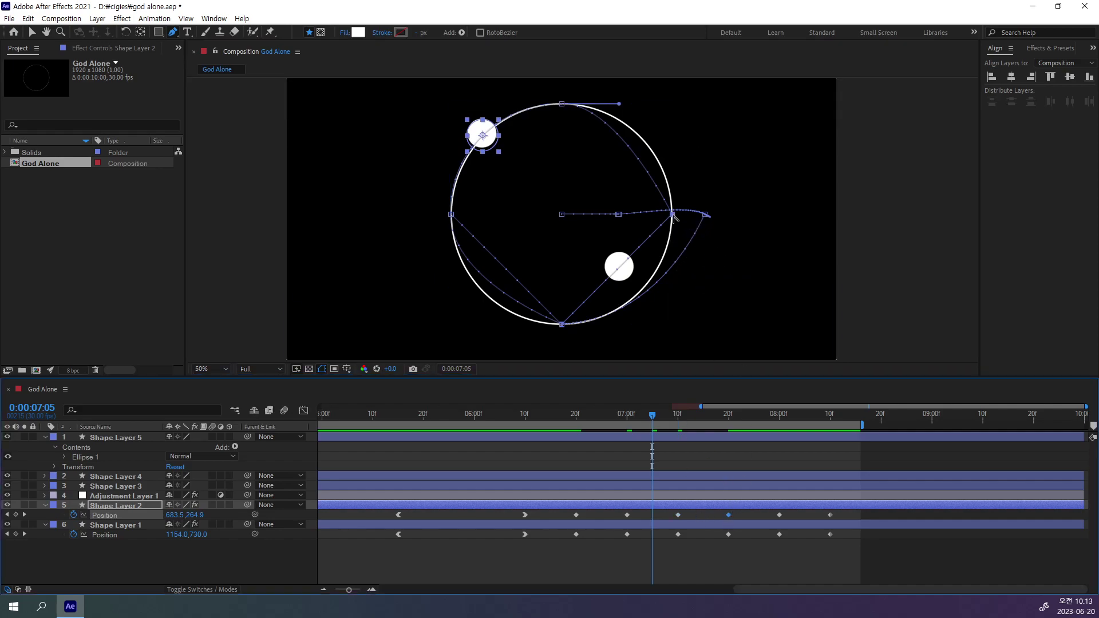
drag(673, 215, 671, 282)
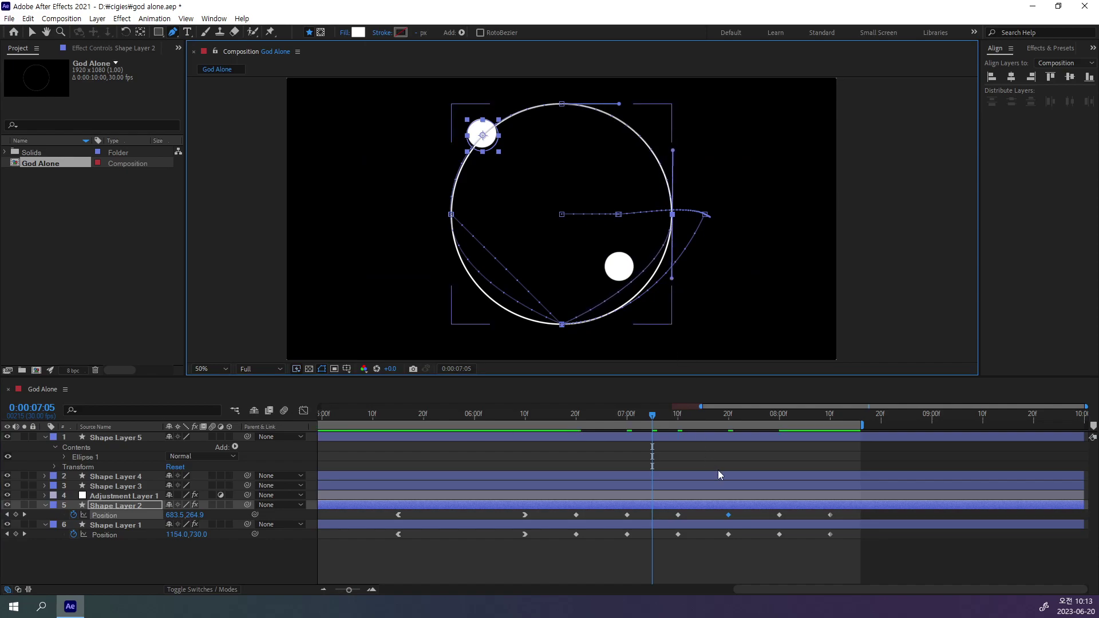
Step: Curve the path's bottom and left vertices, then nudge the bottom handle slightly upward
click(778, 514)
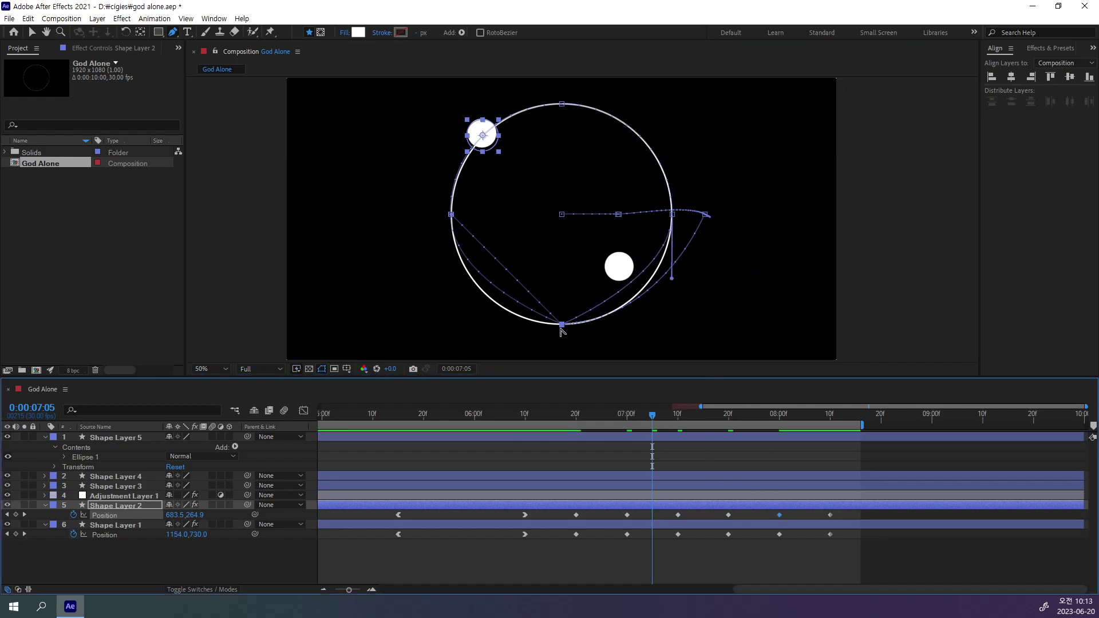
drag(560, 325, 504, 330)
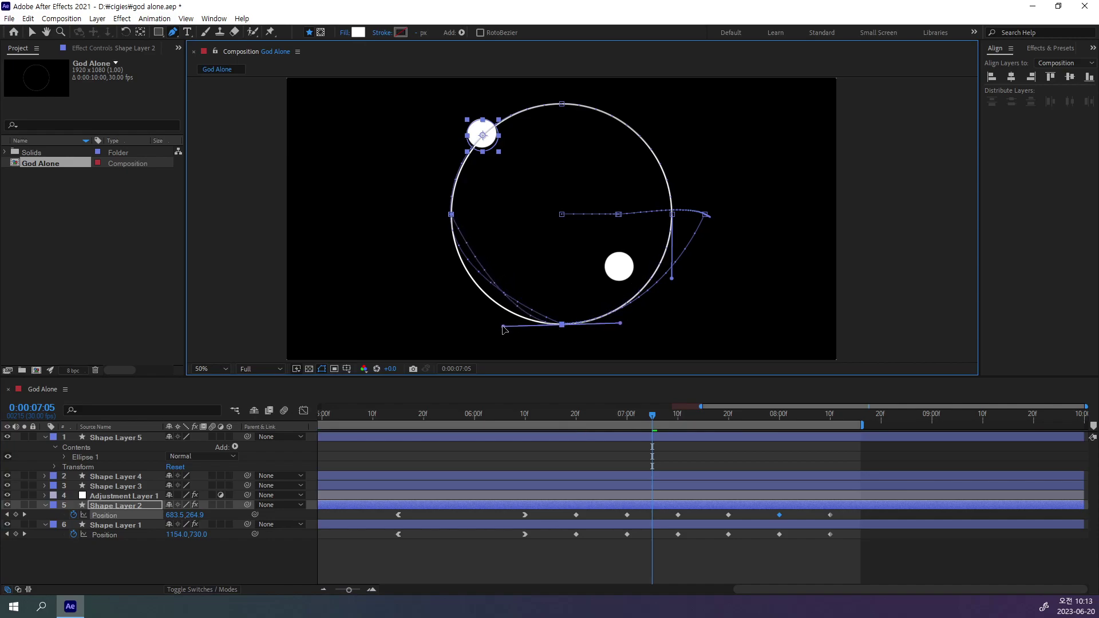
click(830, 515)
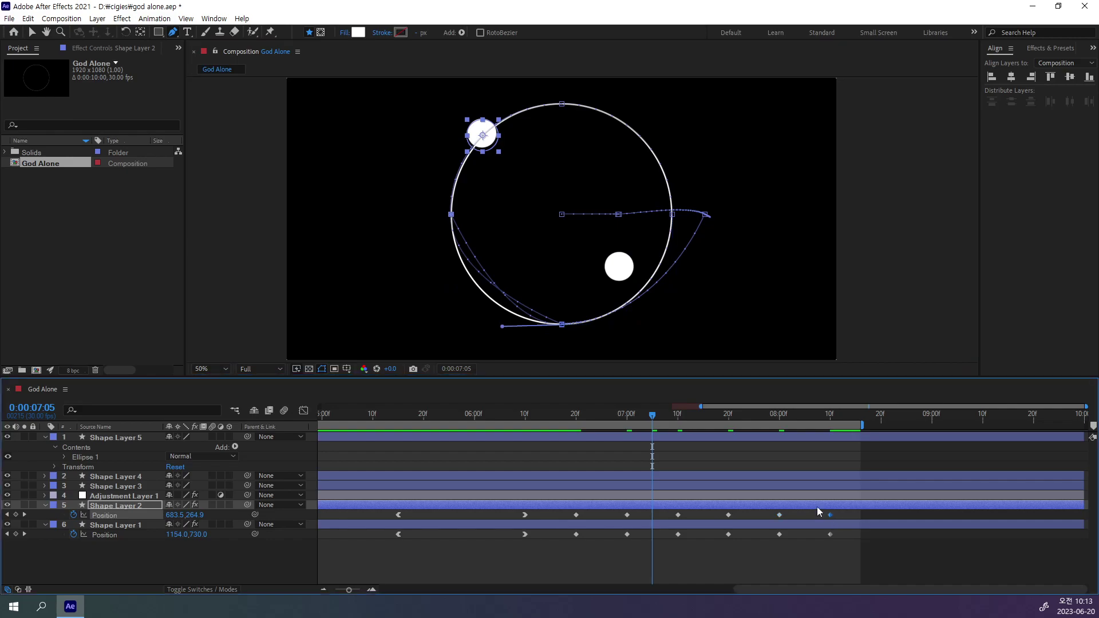
drag(452, 216, 452, 273)
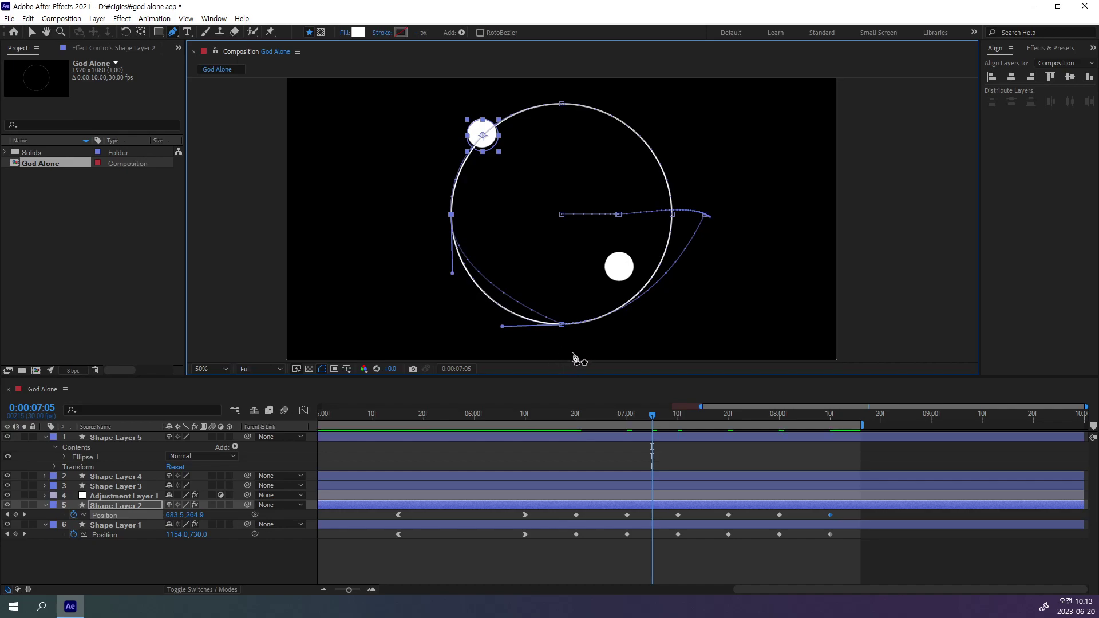
click(32, 32)
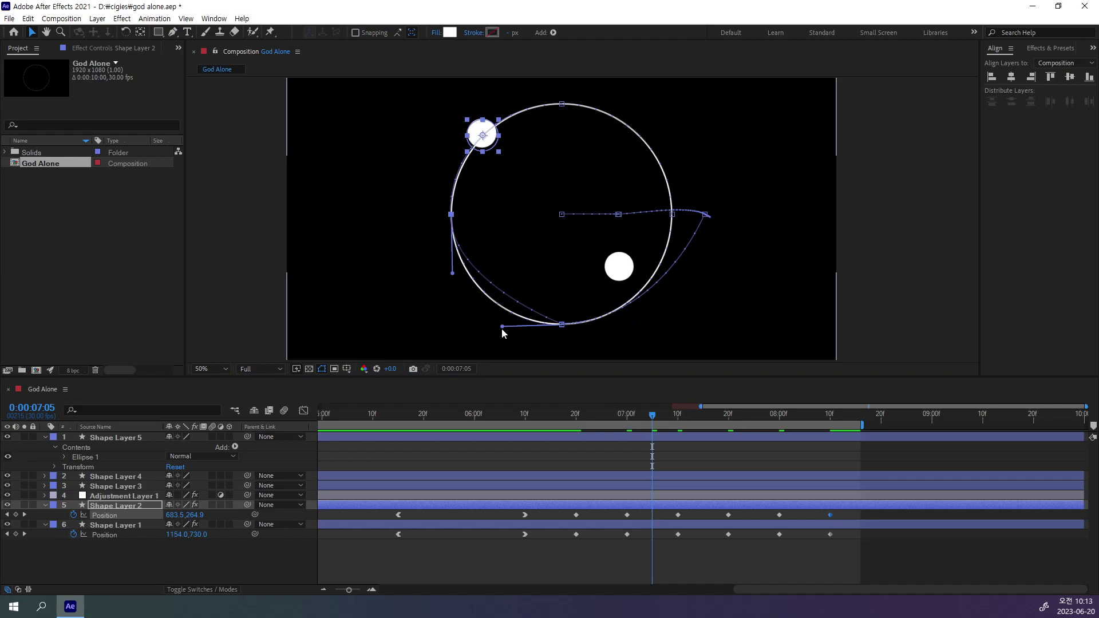
drag(501, 327, 500, 322)
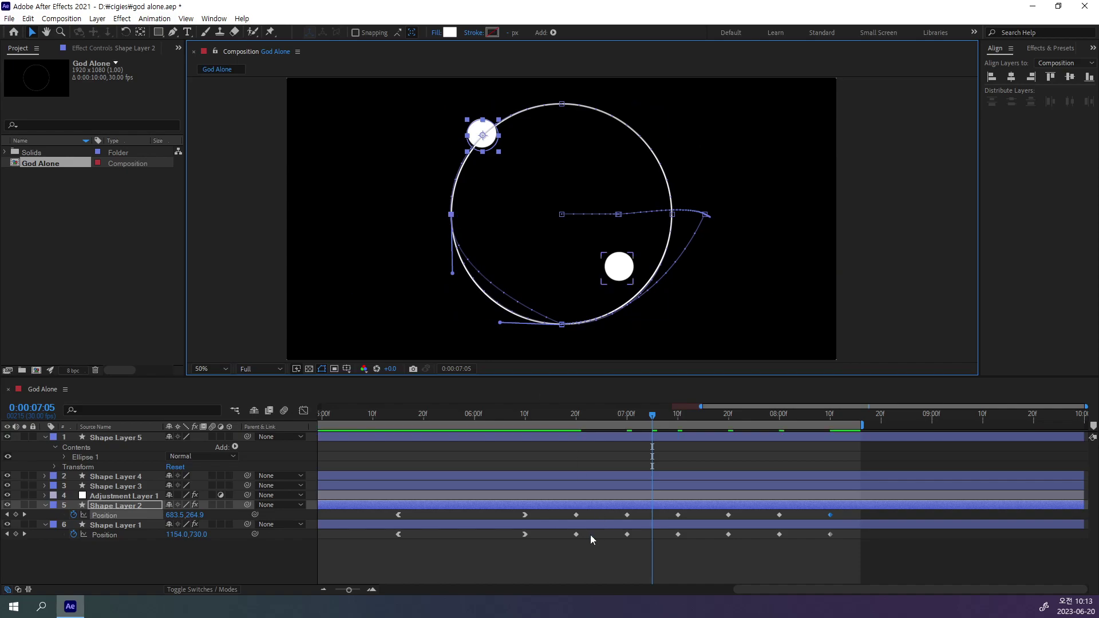
click(627, 517)
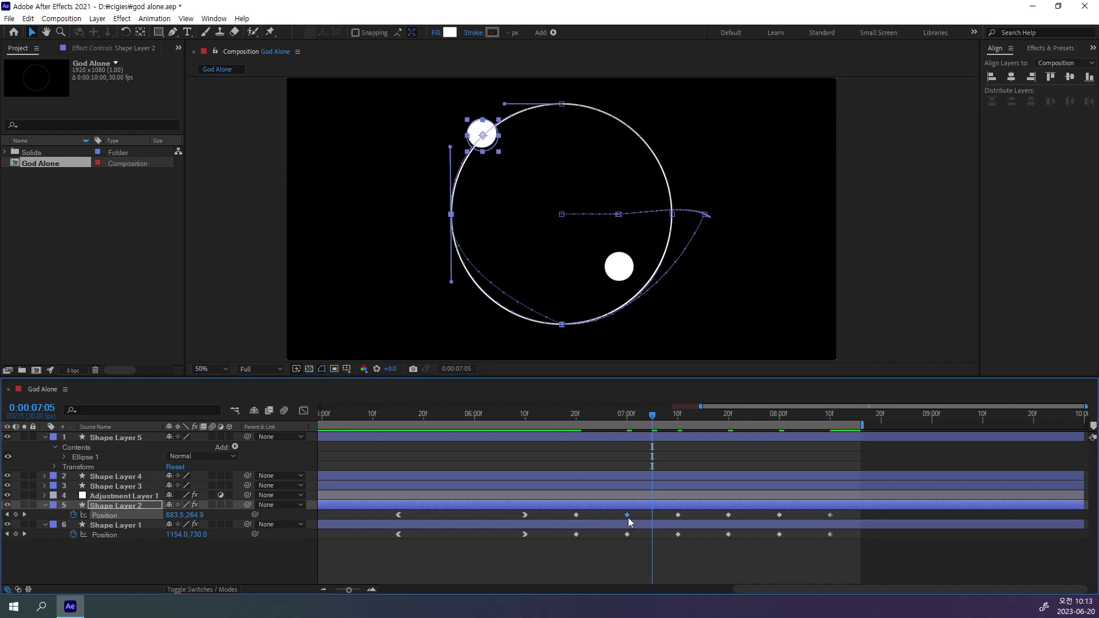
Step: Pull the left vertex's curve handle downward to round Shape Layer 2's lower-left arc
click(682, 516)
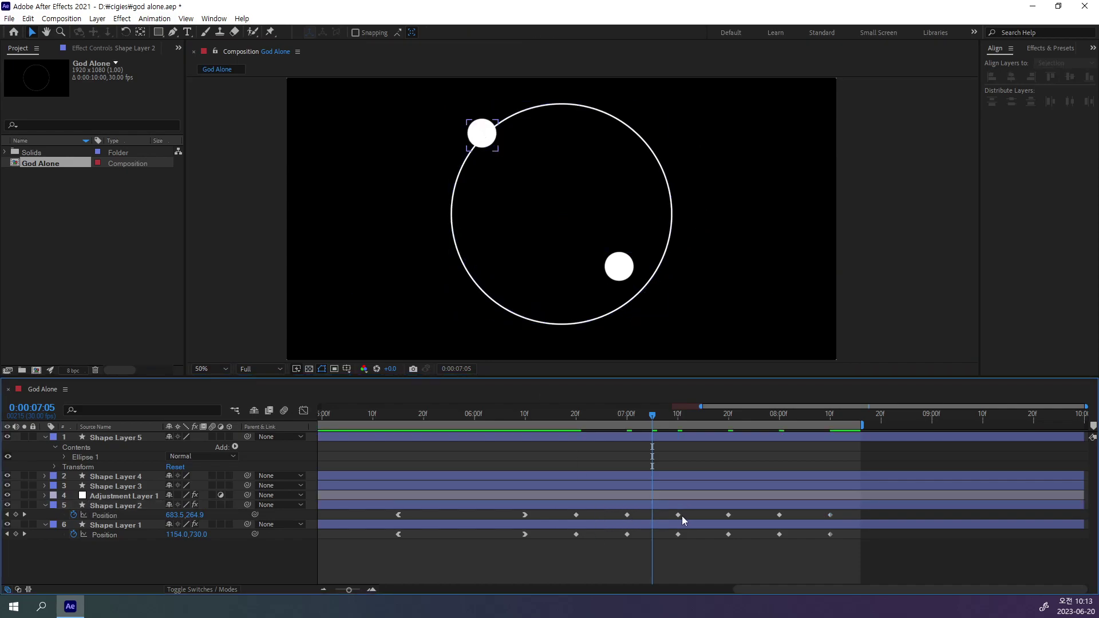
click(578, 515)
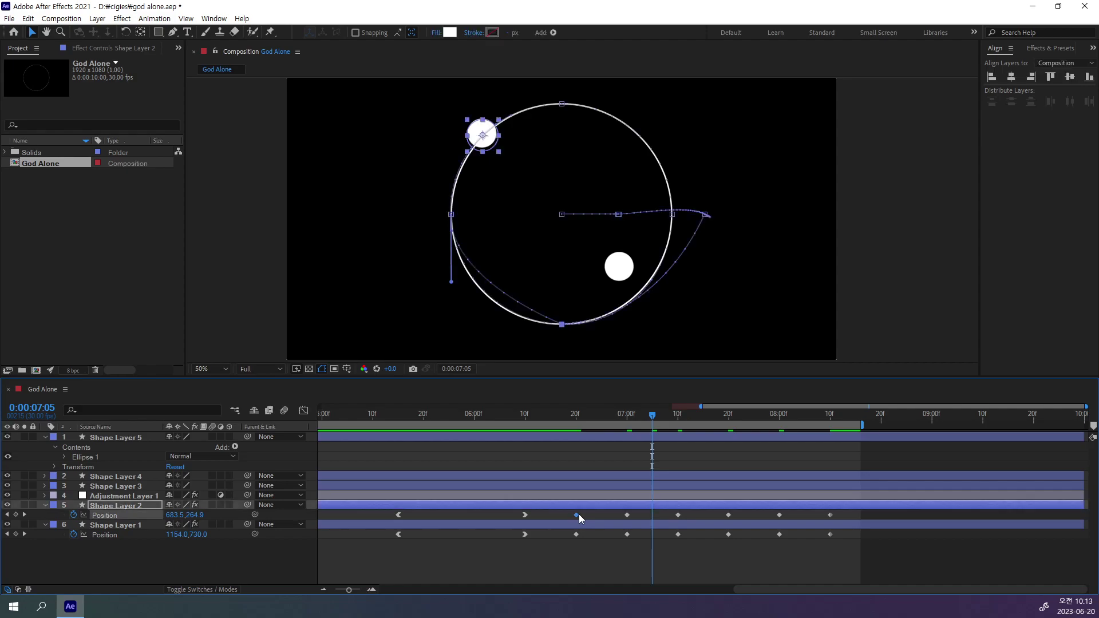
click(626, 514)
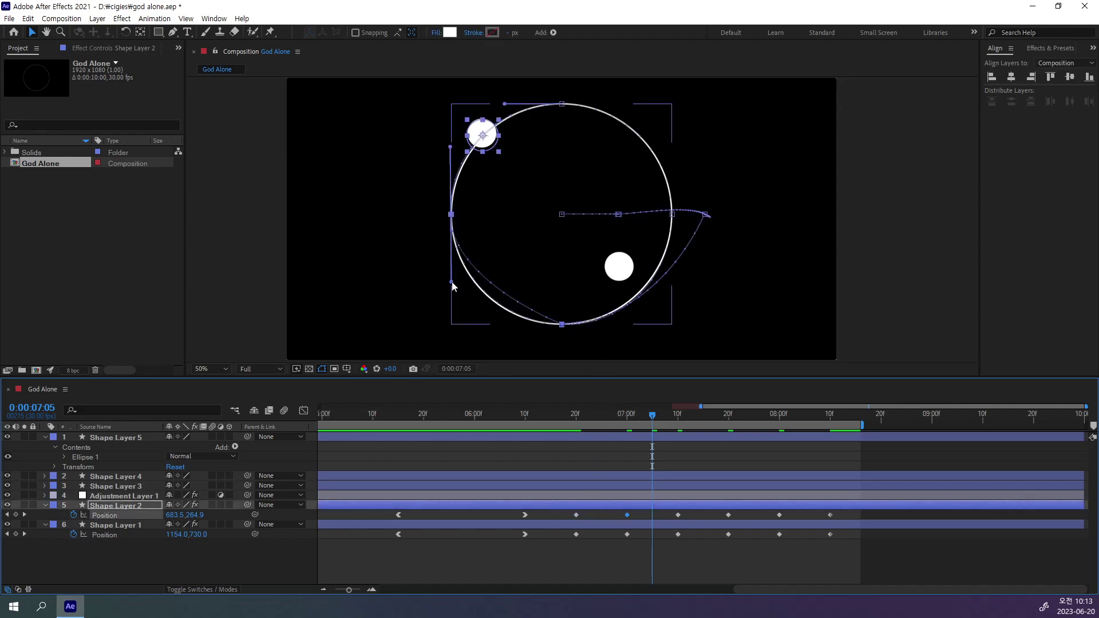
drag(452, 282, 453, 293)
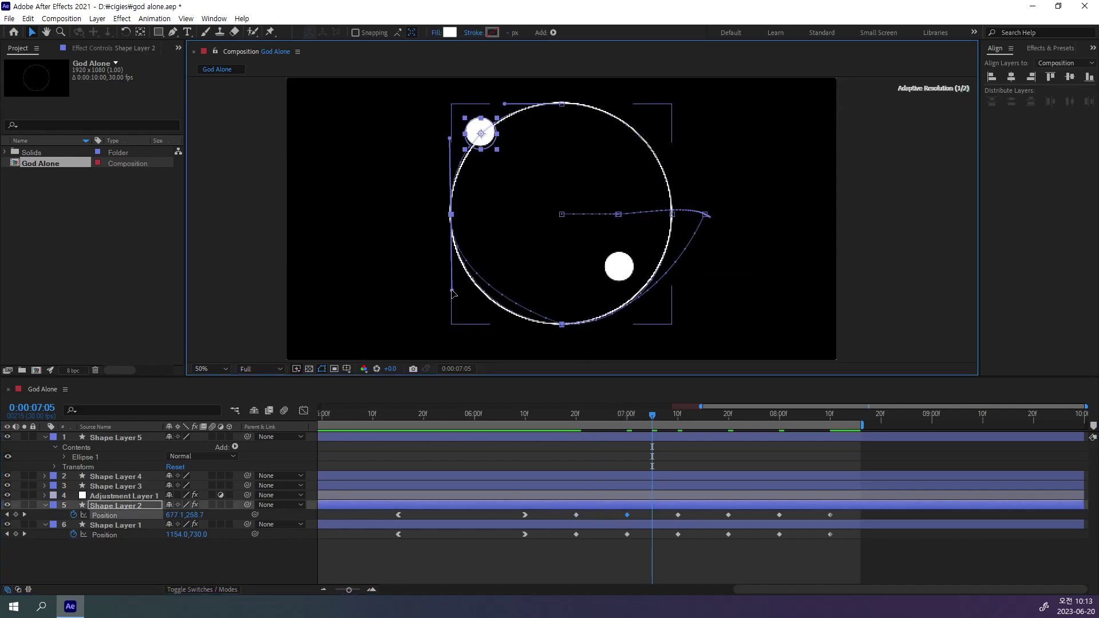
click(173, 33)
drag(452, 286, 454, 315)
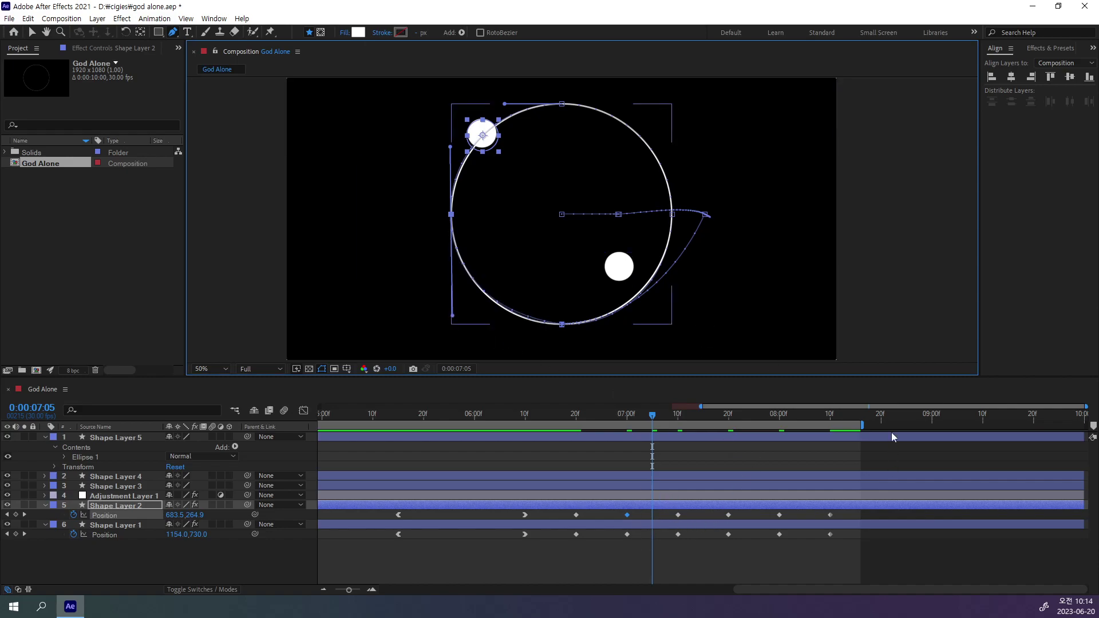
Step: Scrub to preview both dots, then select Shape Layer 1's 07:00f Position keyframe
mouse_move(655, 421)
mouse_down()
mouse_move(342, 424)
mouse_move(866, 484)
mouse_move(468, 472)
mouse_move(827, 471)
mouse_up()
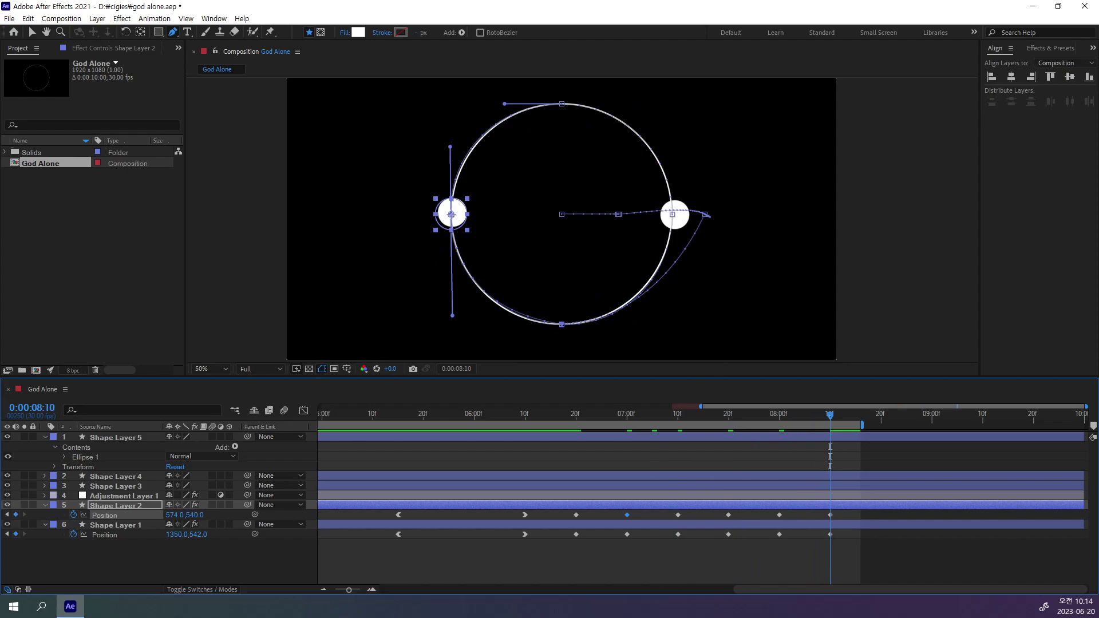
click(601, 413)
click(627, 534)
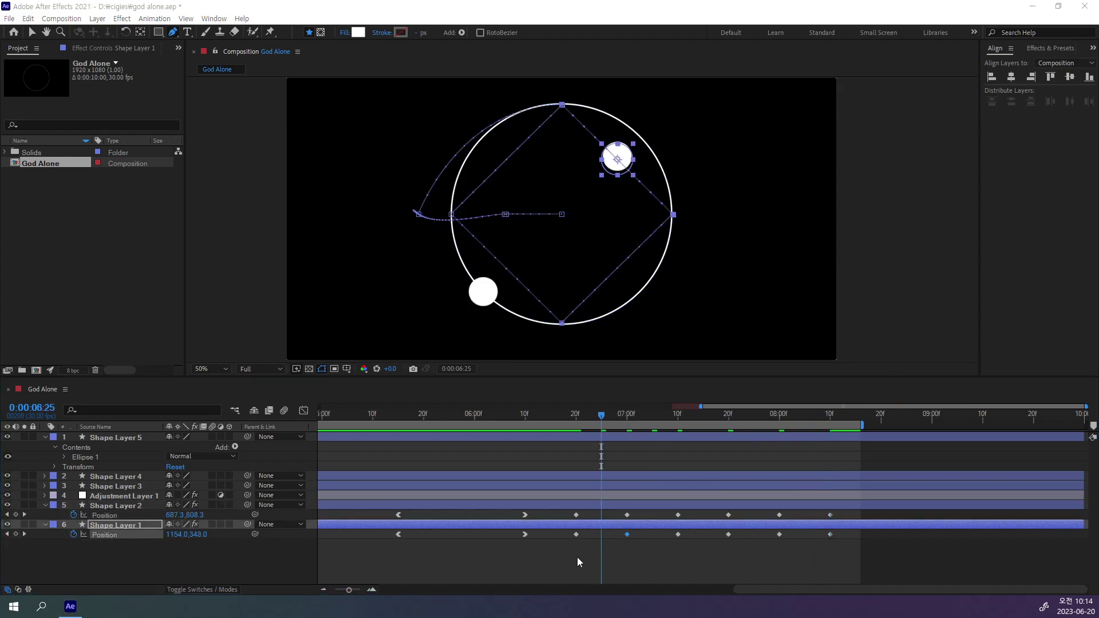
Step: Curve Shape Layer 1's path at its right, bottom and left vertices
click(576, 534)
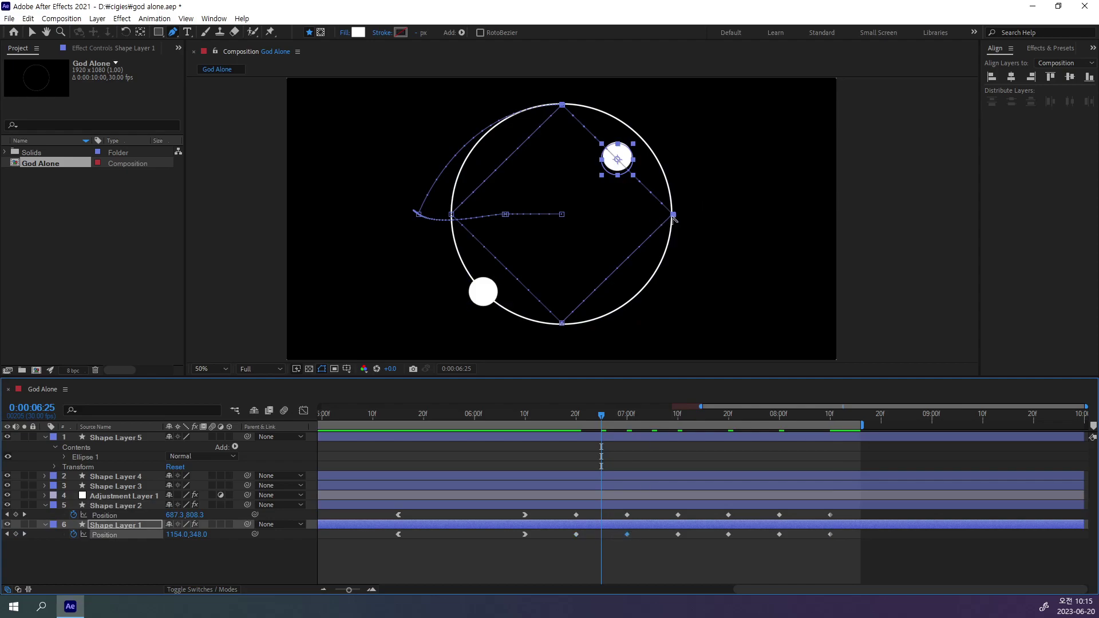
mouse_move(673, 215)
mouse_down()
mouse_move(674, 300)
mouse_move(673, 288)
mouse_up()
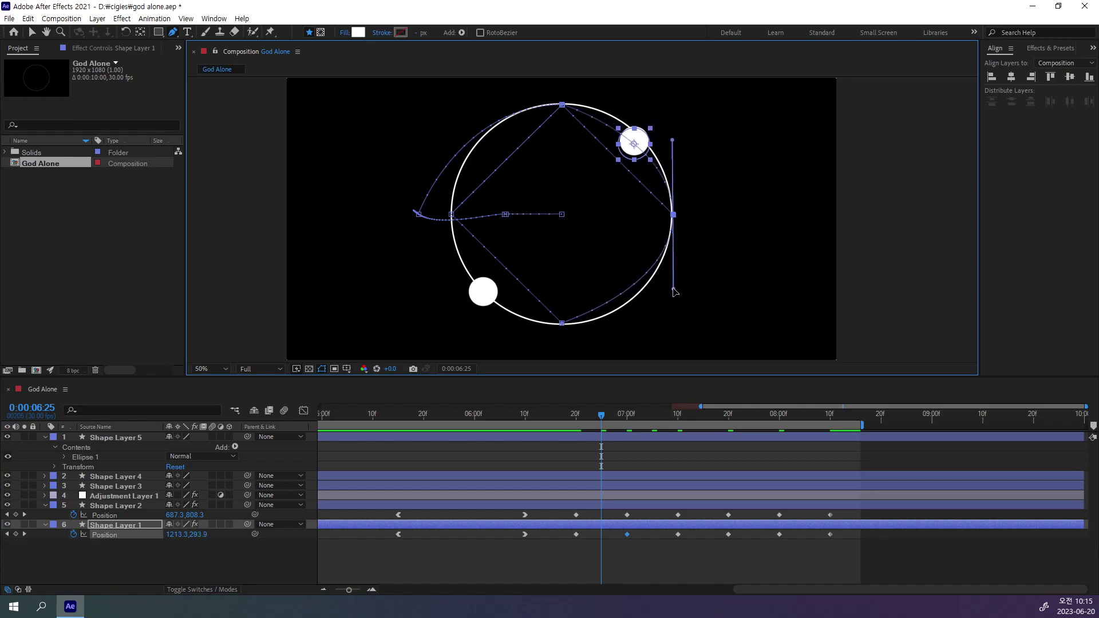
click(576, 534)
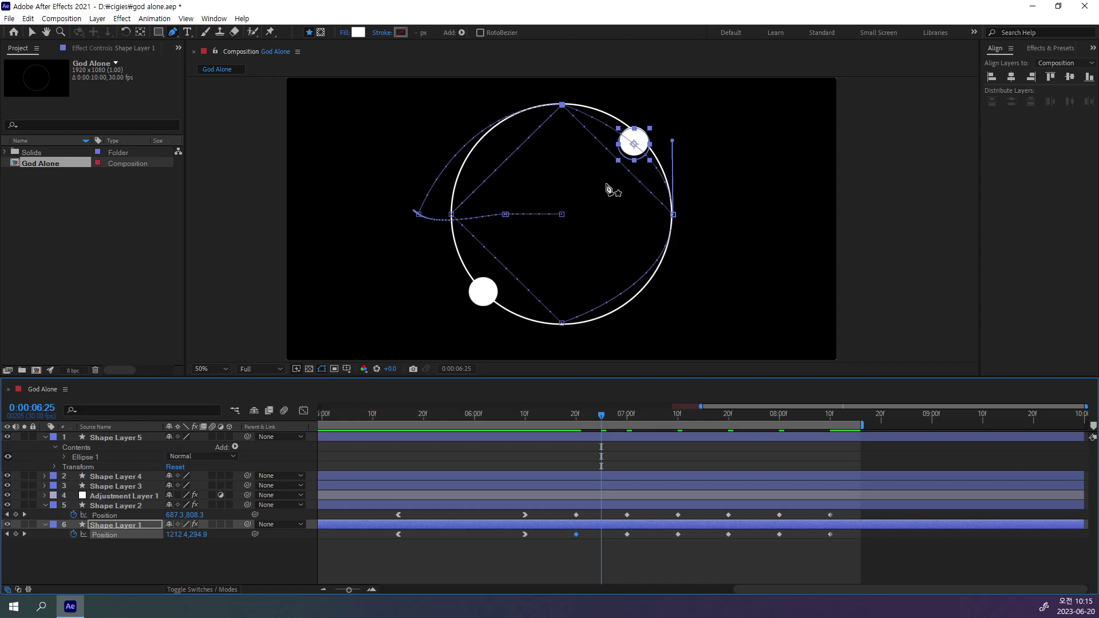
drag(673, 142, 669, 105)
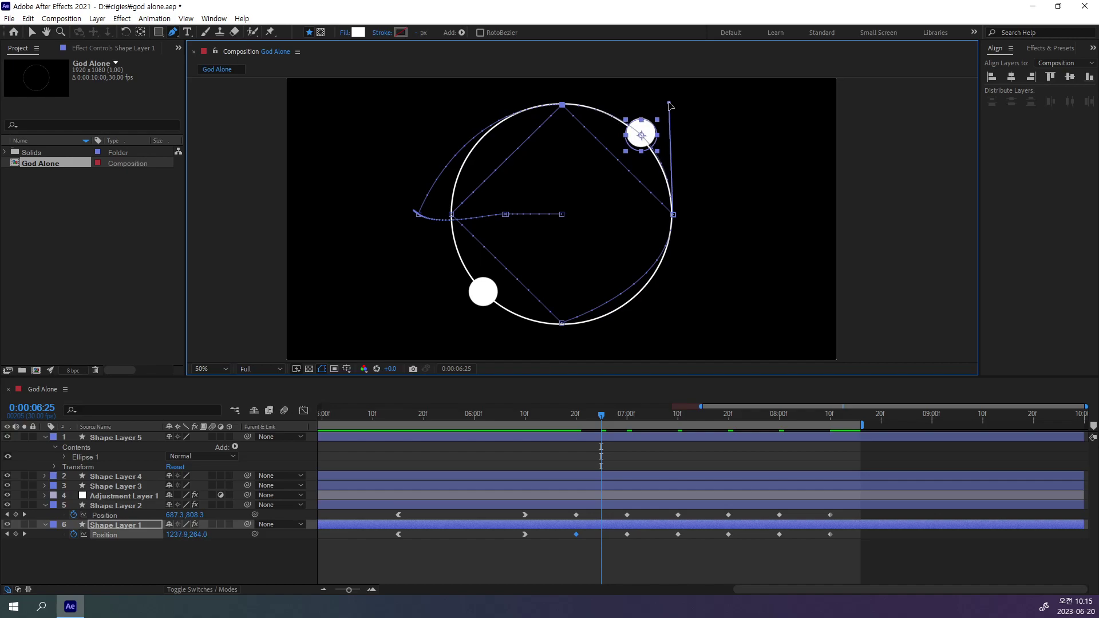
click(677, 534)
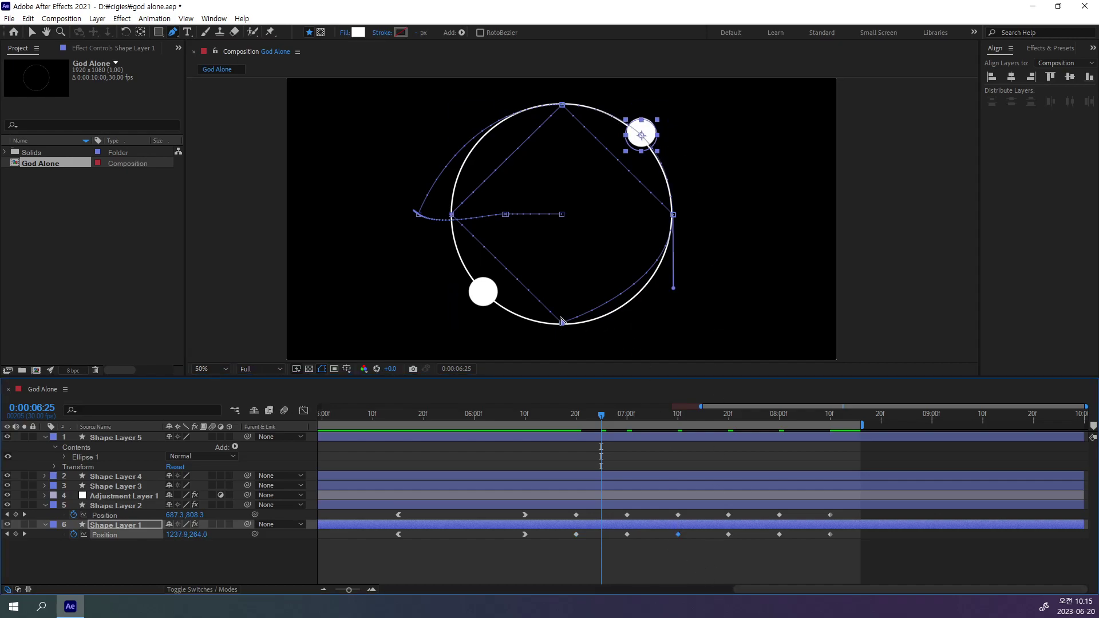
drag(563, 326, 514, 326)
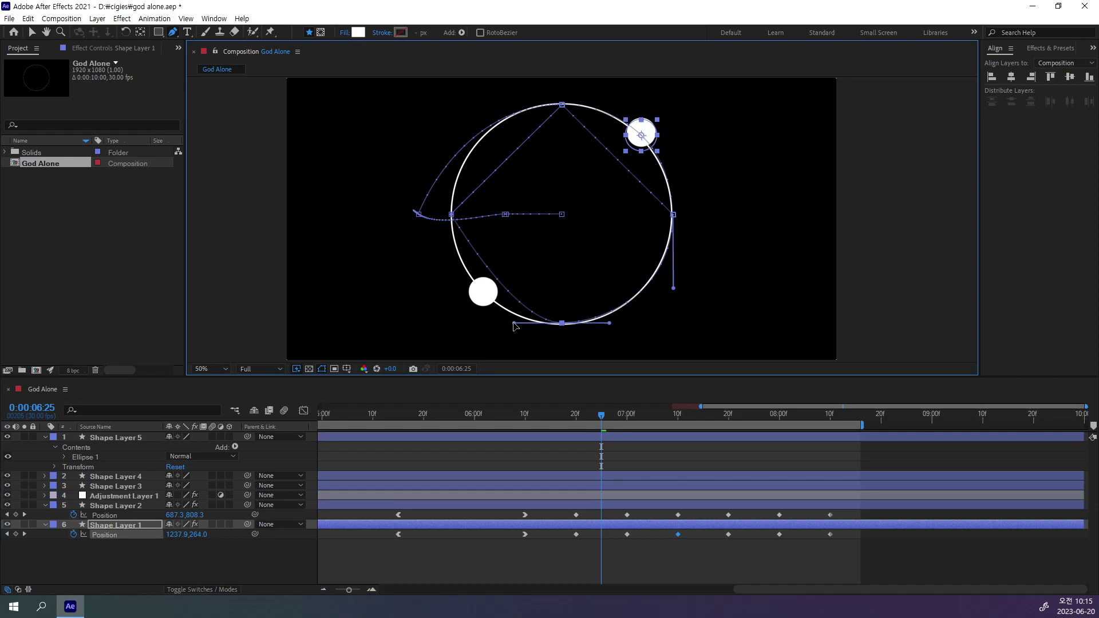
click(729, 534)
drag(452, 216, 452, 146)
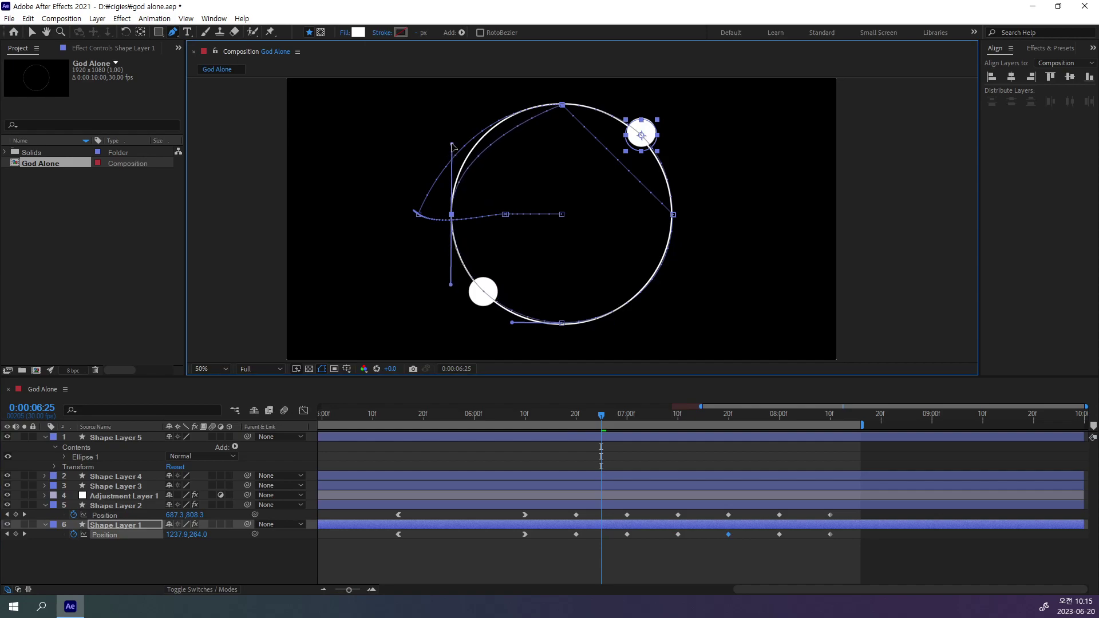
drag(453, 146, 452, 150)
Step: Curve the path's top and final right vertex along the ring, then preview from 06:17
click(780, 534)
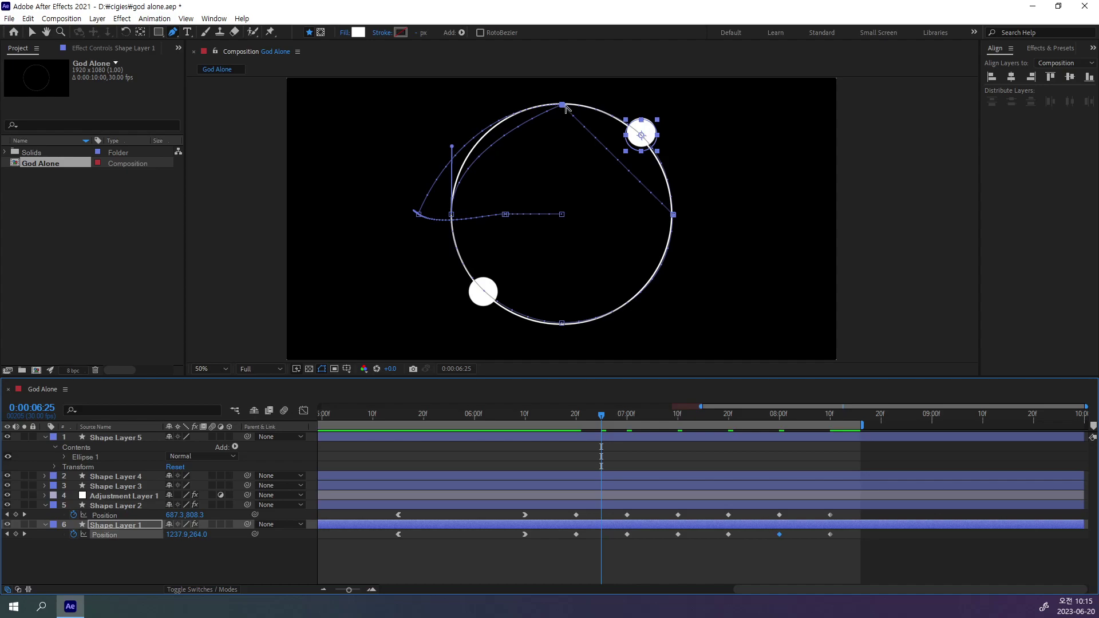
drag(563, 106, 621, 107)
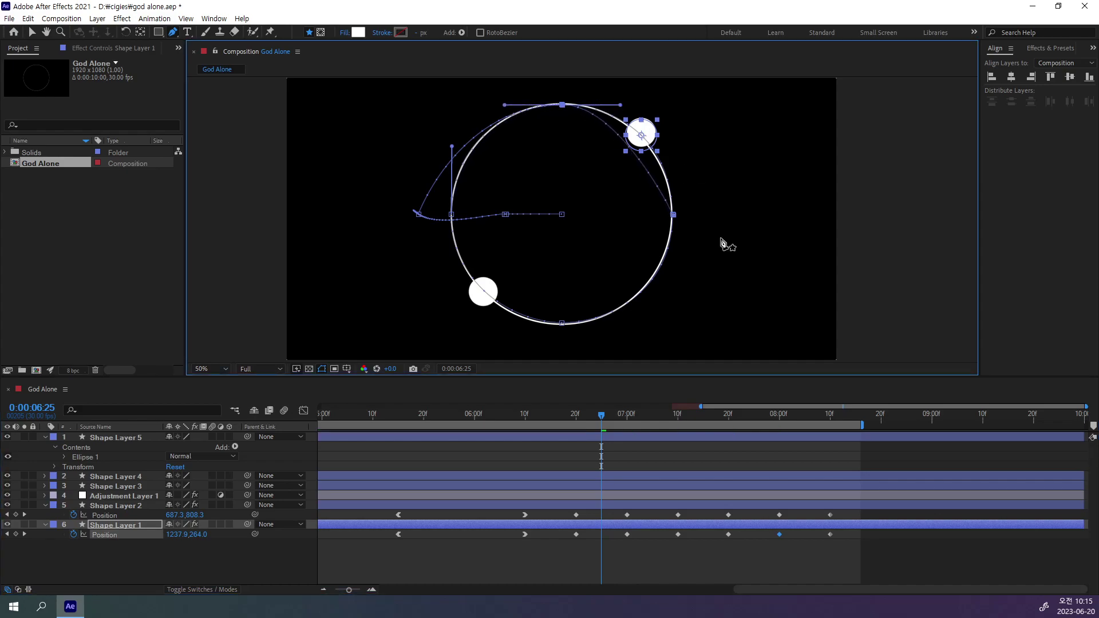
click(829, 534)
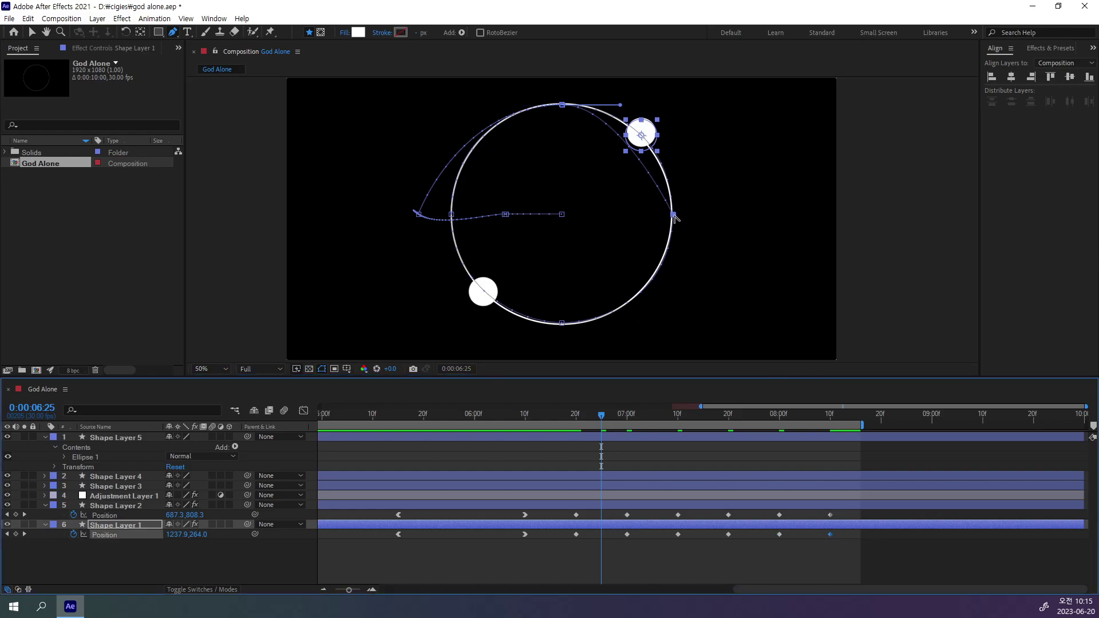
drag(674, 216, 673, 155)
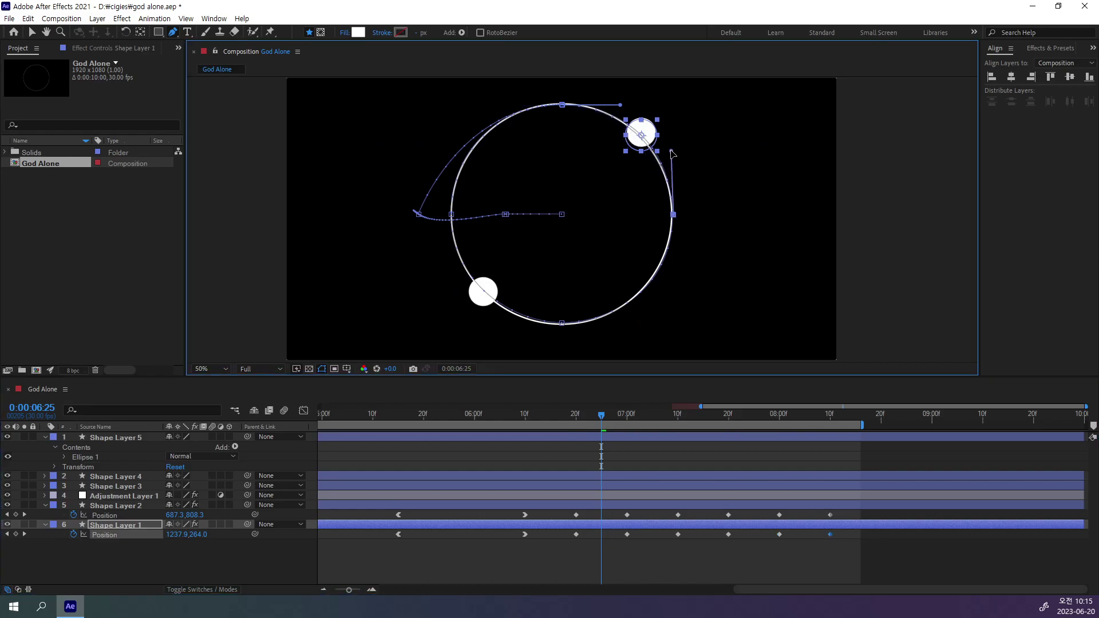
drag(672, 154, 674, 153)
drag(674, 153, 673, 151)
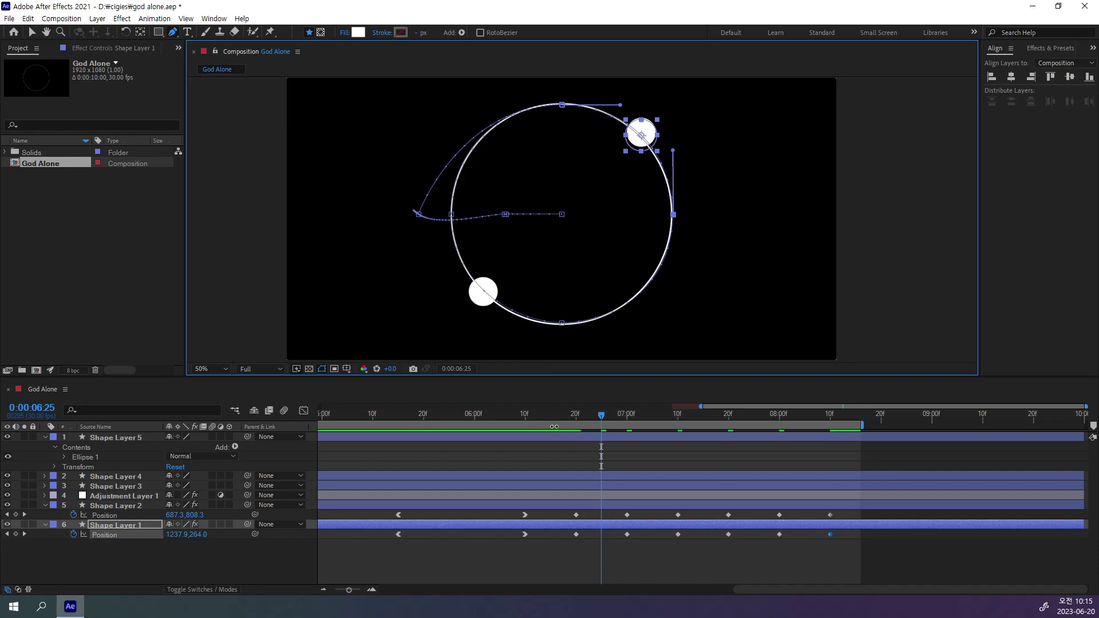
drag(604, 418, 560, 419)
key(space)
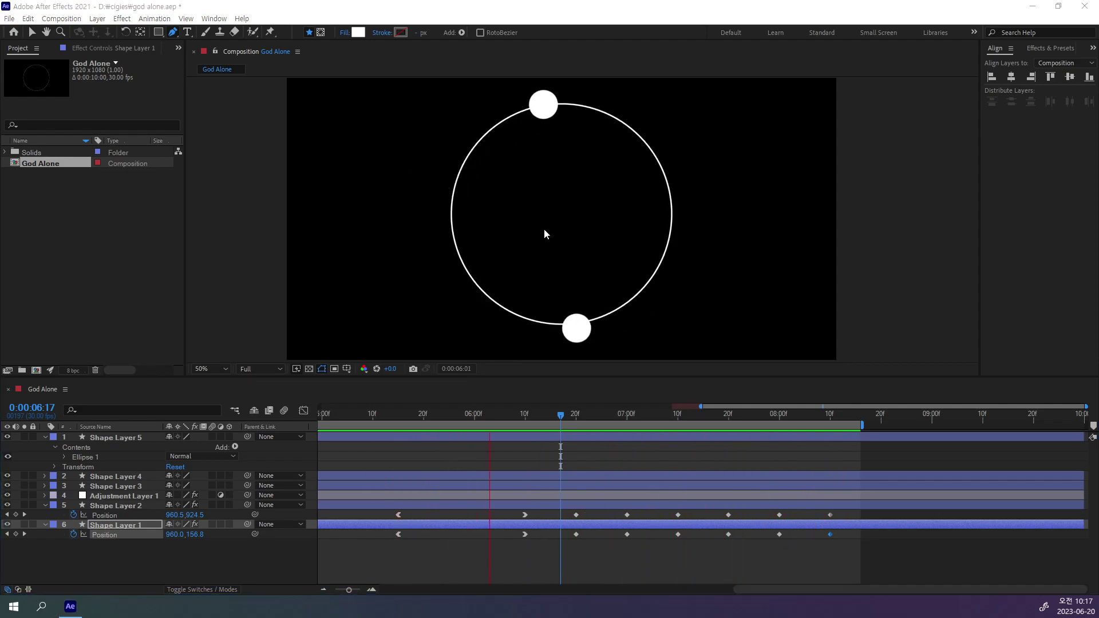
key(space)
mouse_move(490, 413)
mouse_down()
mouse_move(653, 428)
mouse_move(609, 476)
mouse_move(576, 483)
mouse_up()
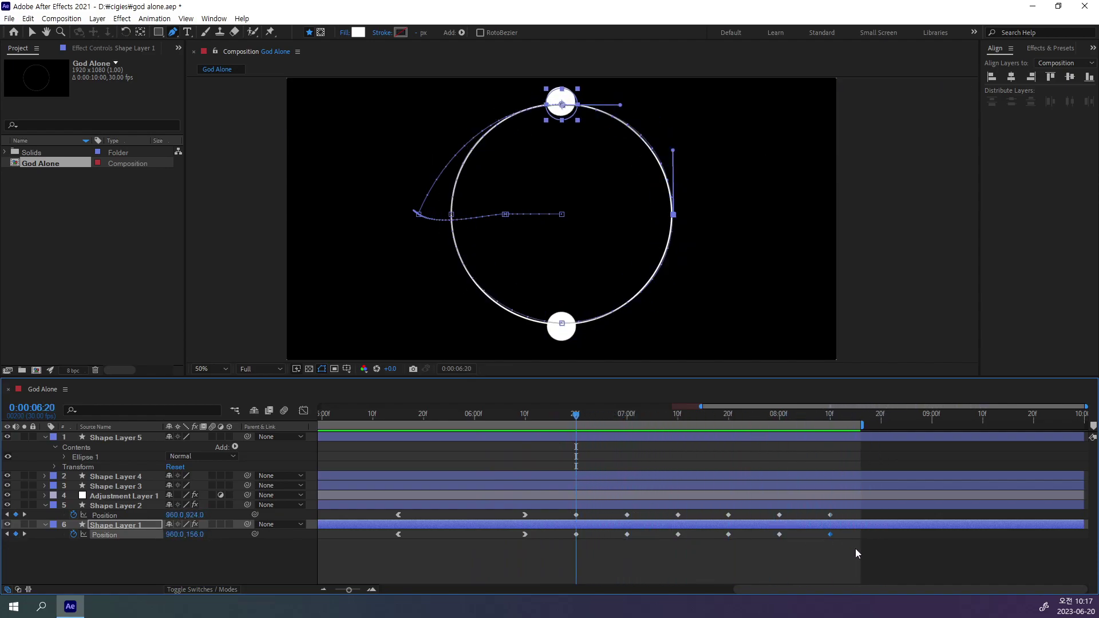
Step: Select both layers' final Position keyframes and drag them earlier to end near 07:15
drag(855, 548, 573, 513)
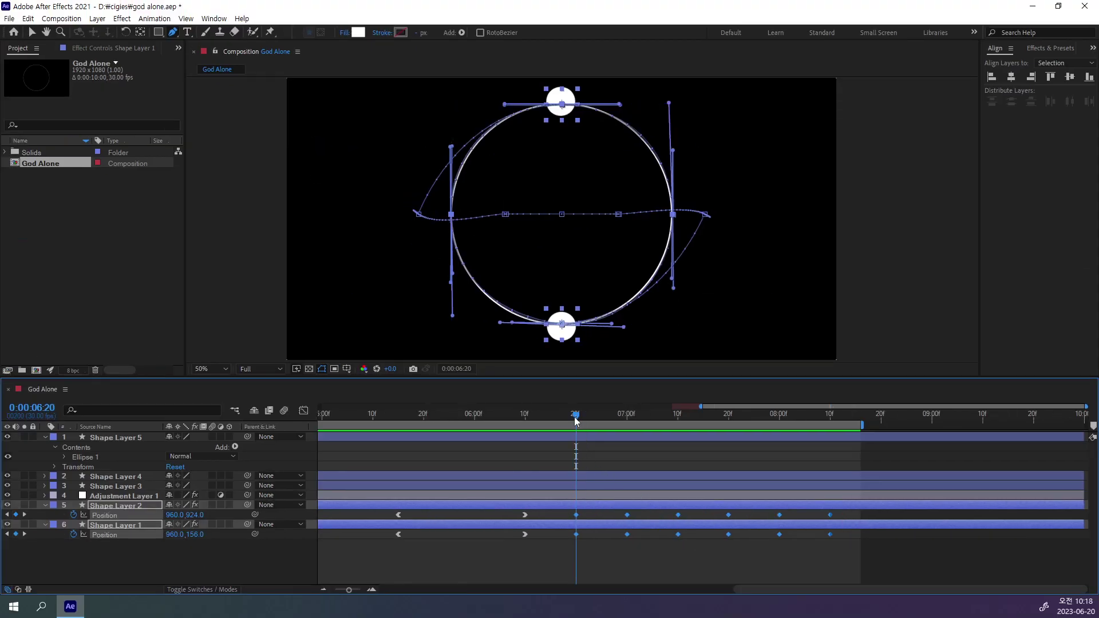
mouse_move(576, 414)
mouse_down()
mouse_move(634, 422)
mouse_move(579, 440)
mouse_up()
mouse_move(830, 534)
mouse_down()
mouse_move(812, 540)
mouse_move(825, 538)
mouse_up()
mouse_move(830, 536)
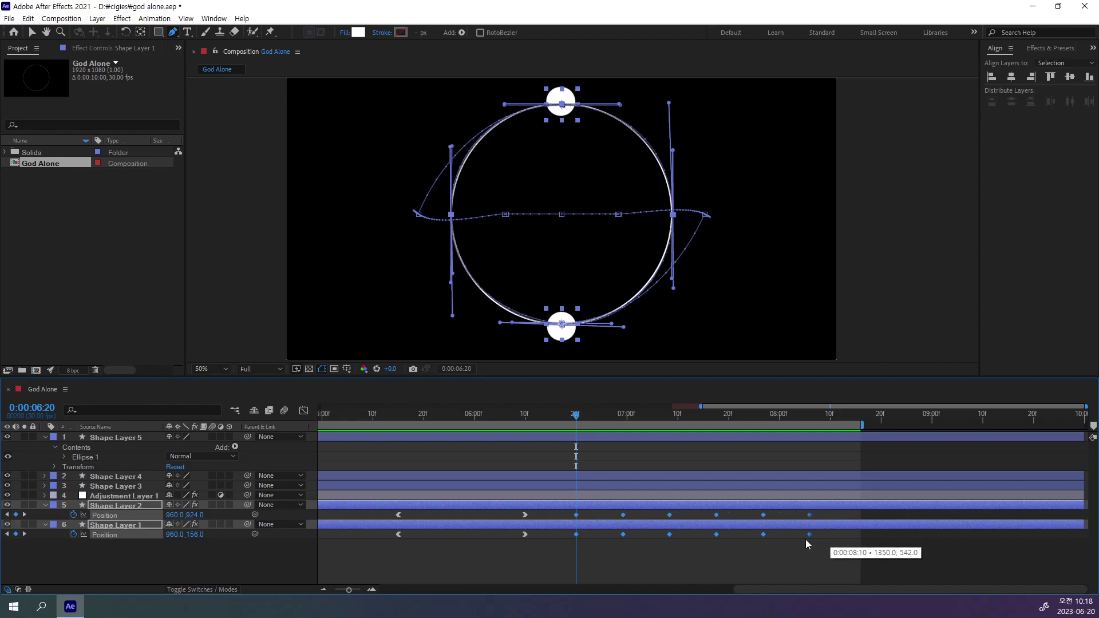
drag(735, 555, 702, 554)
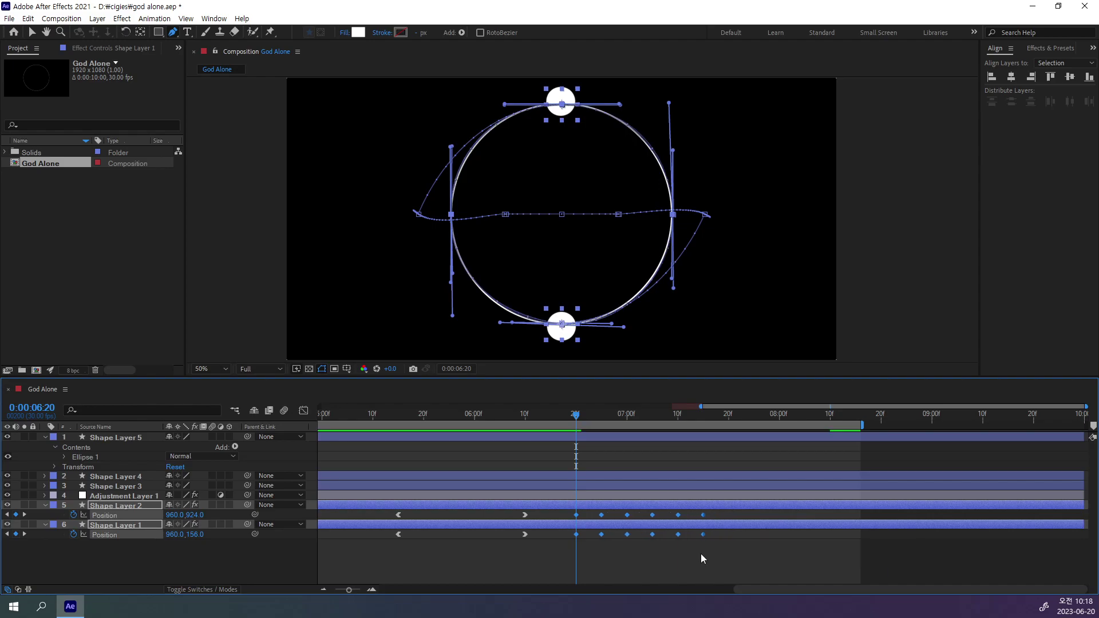
Step: Preview the faster orbit and scrub forward to 07:15
key(space)
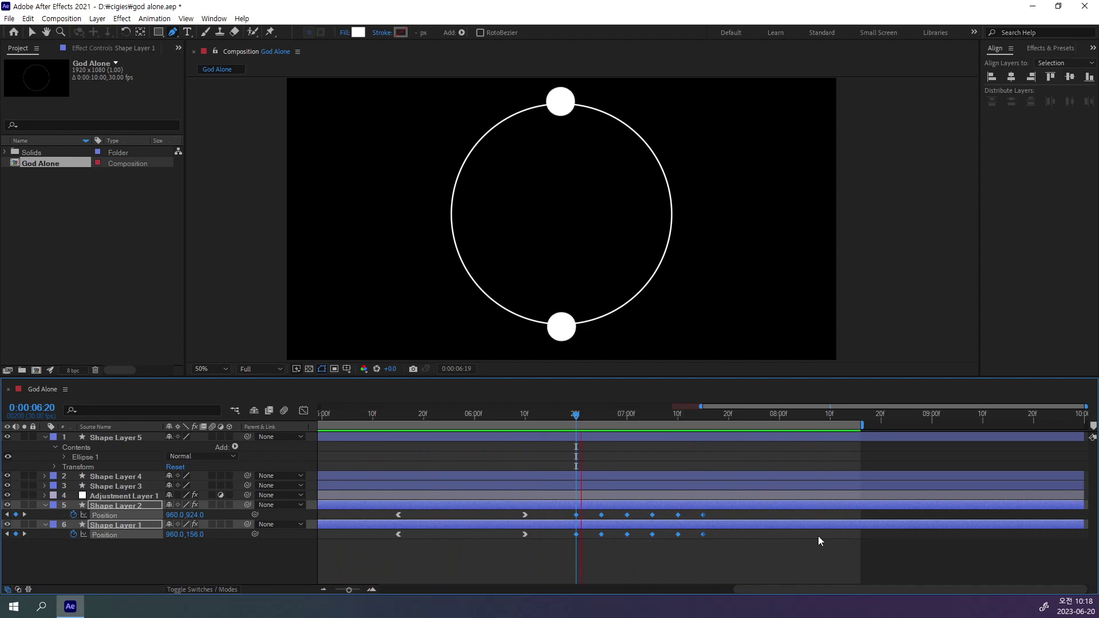
key(space)
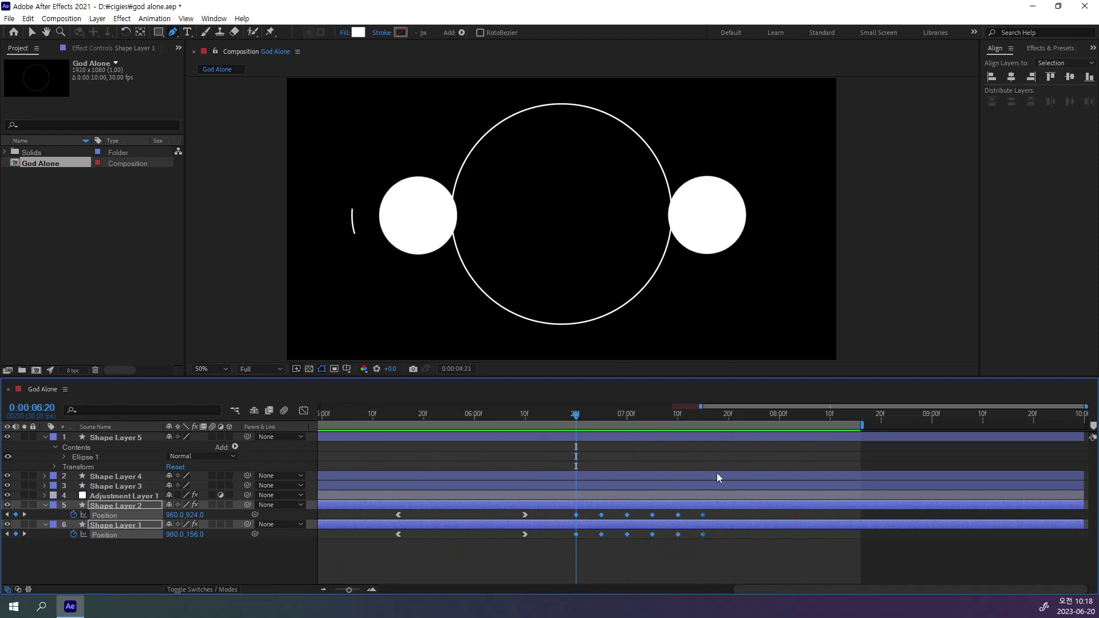
drag(776, 518, 623, 518)
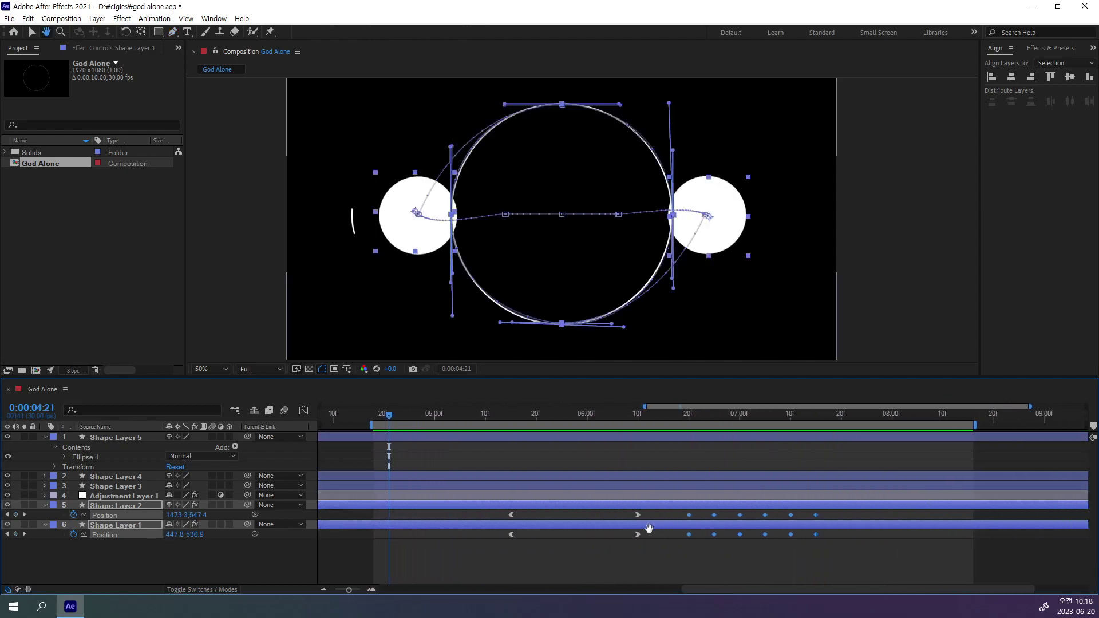
drag(562, 414, 510, 413)
key(space)
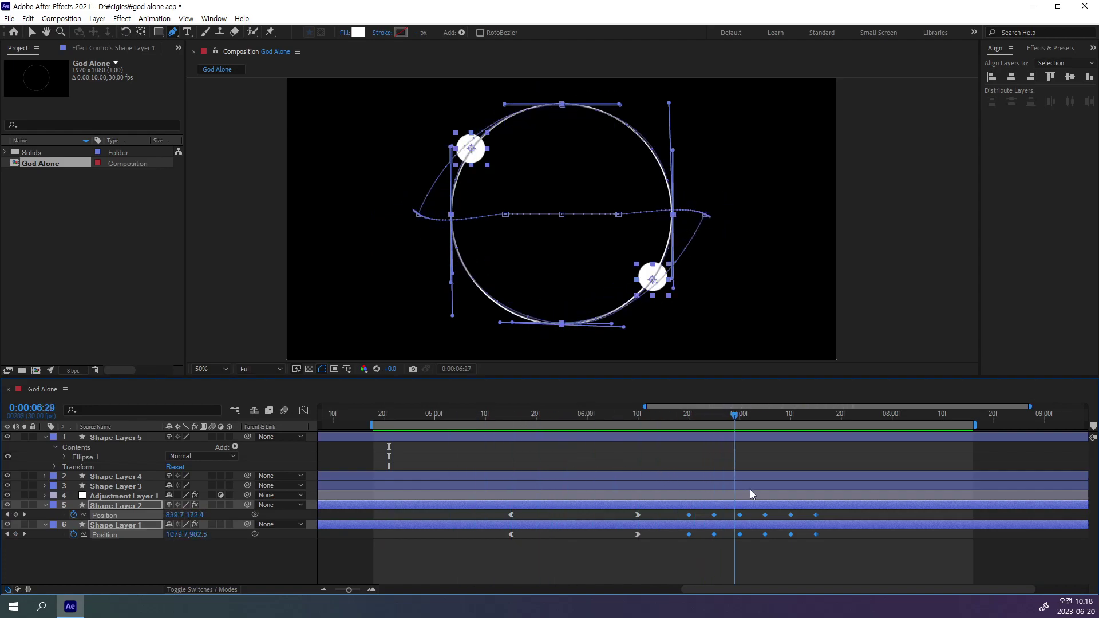
key(space)
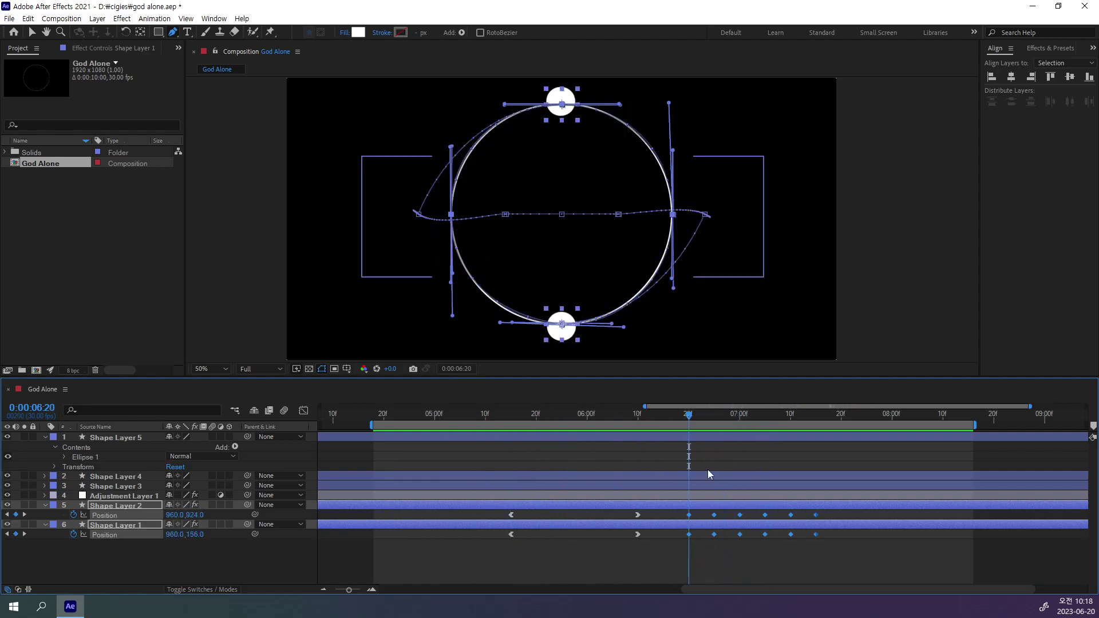
drag(689, 422, 819, 464)
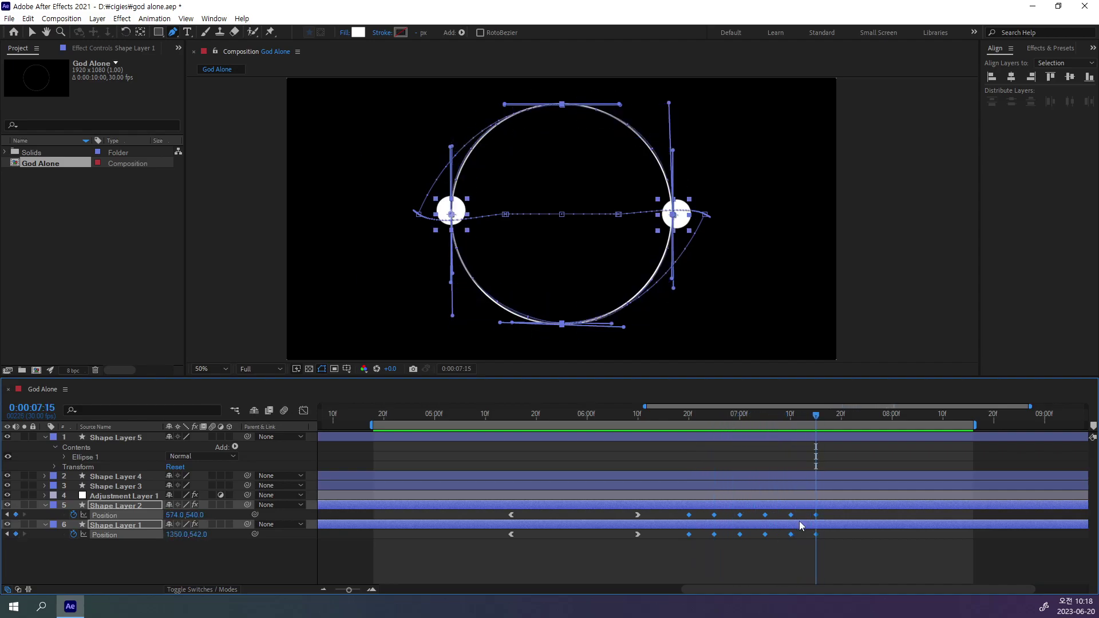
Step: Deselect the shape layers, return to 07:01 and open the Graph Editor
click(847, 559)
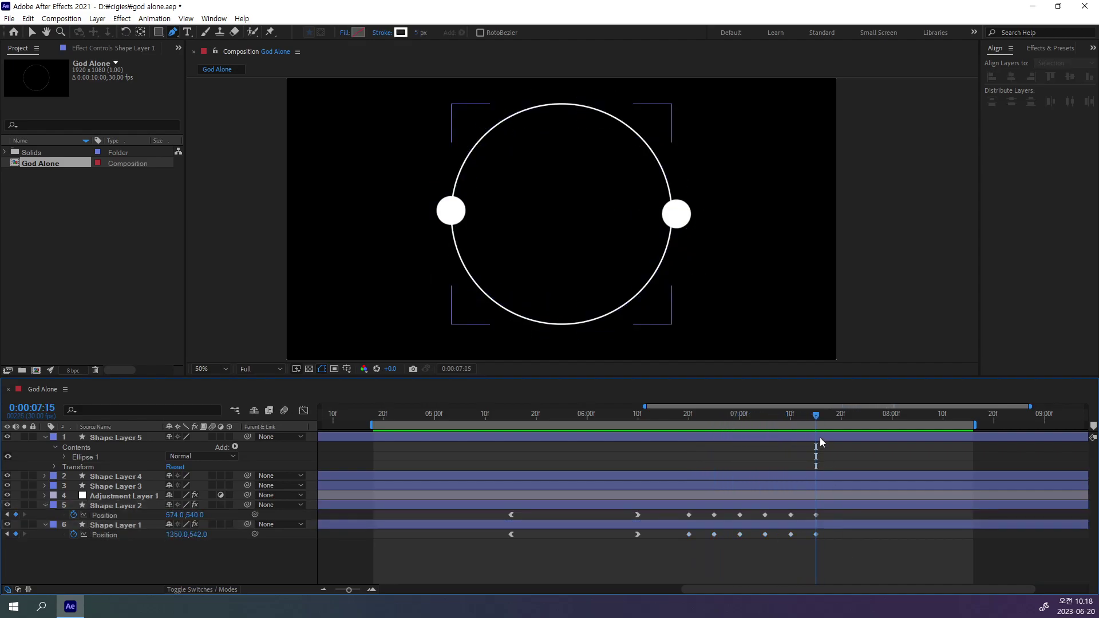
drag(816, 415, 745, 436)
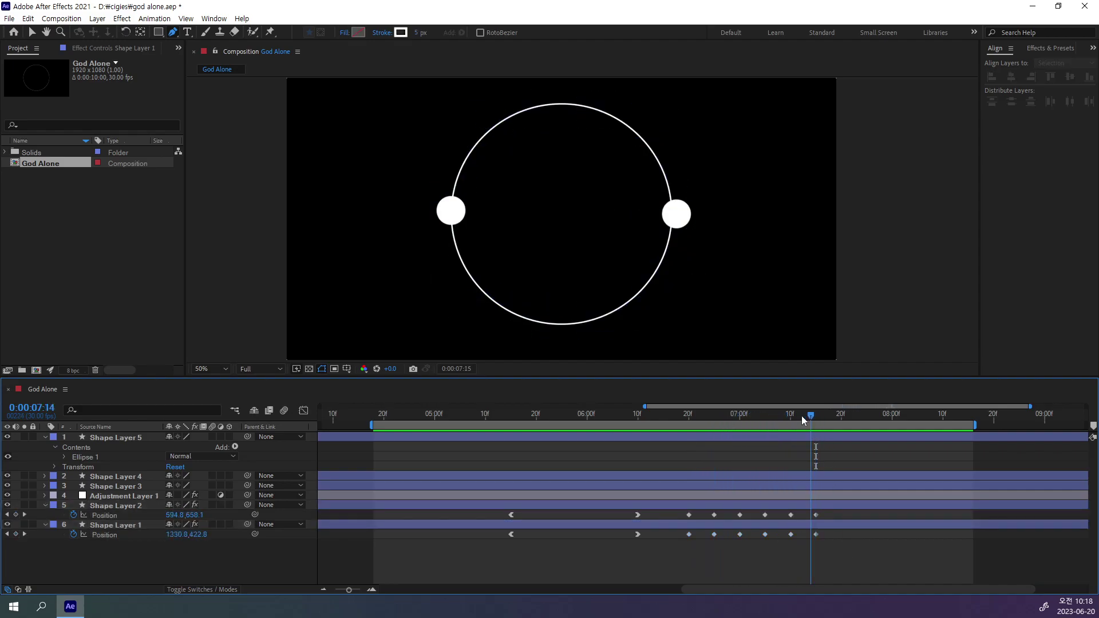
click(304, 412)
Step: Show Shape Layer 2's position speed graph and lower speed into the 20f and 07:00 keyframes
click(106, 515)
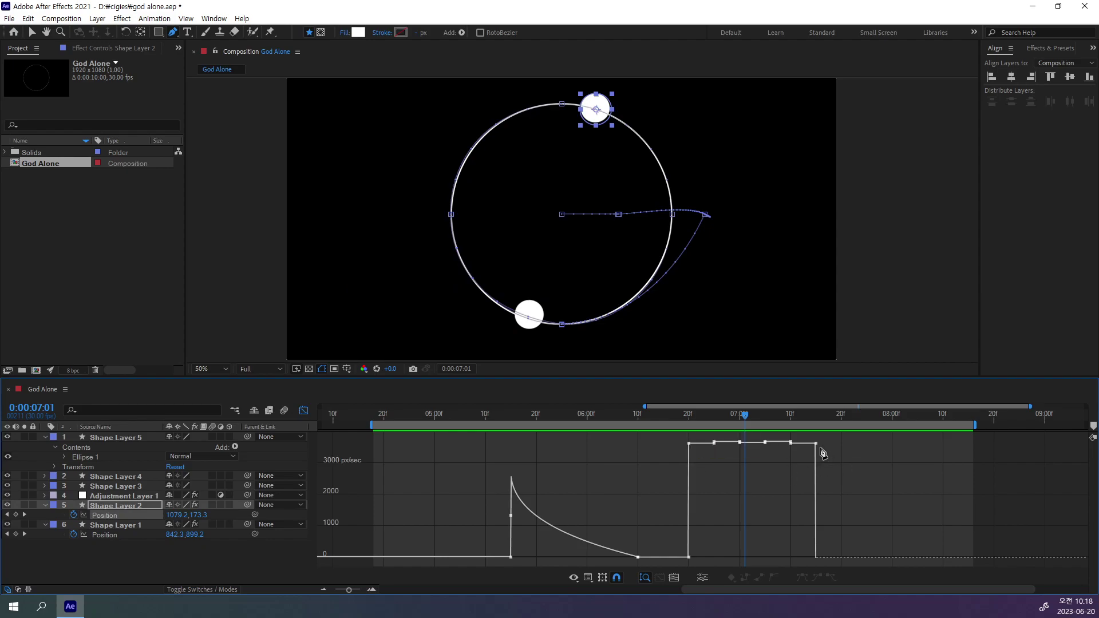
click(32, 32)
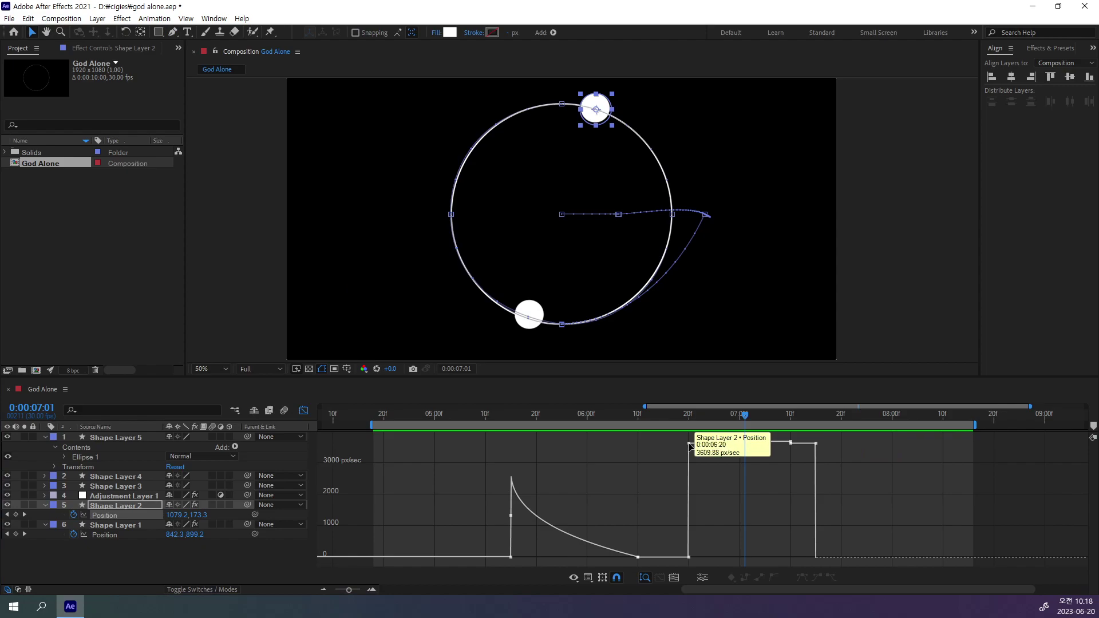
double_click(689, 446)
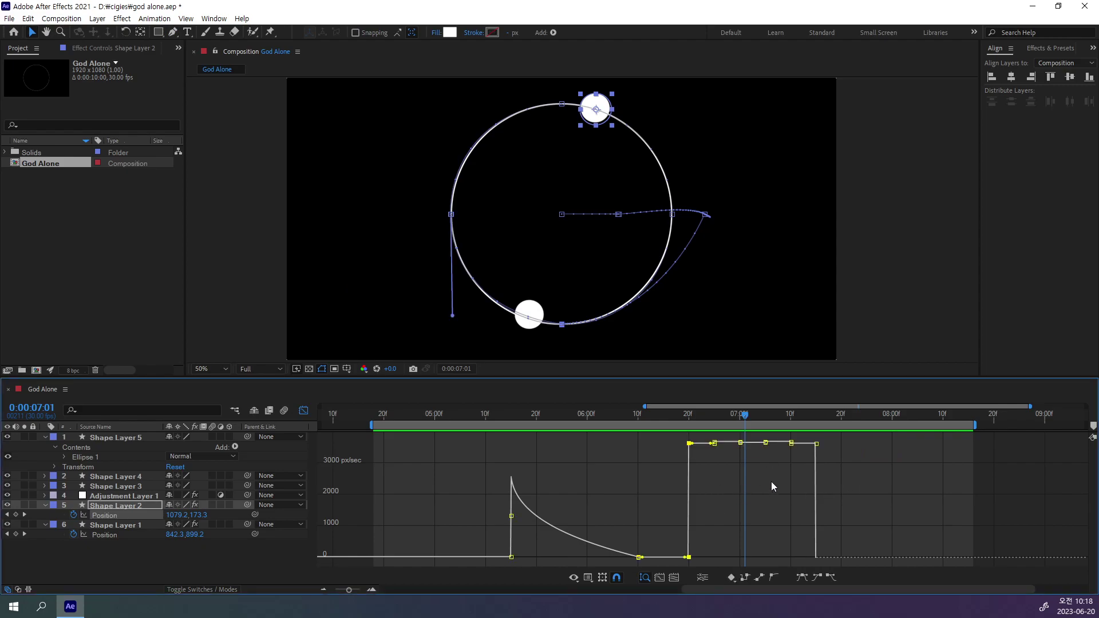
drag(692, 446, 704, 560)
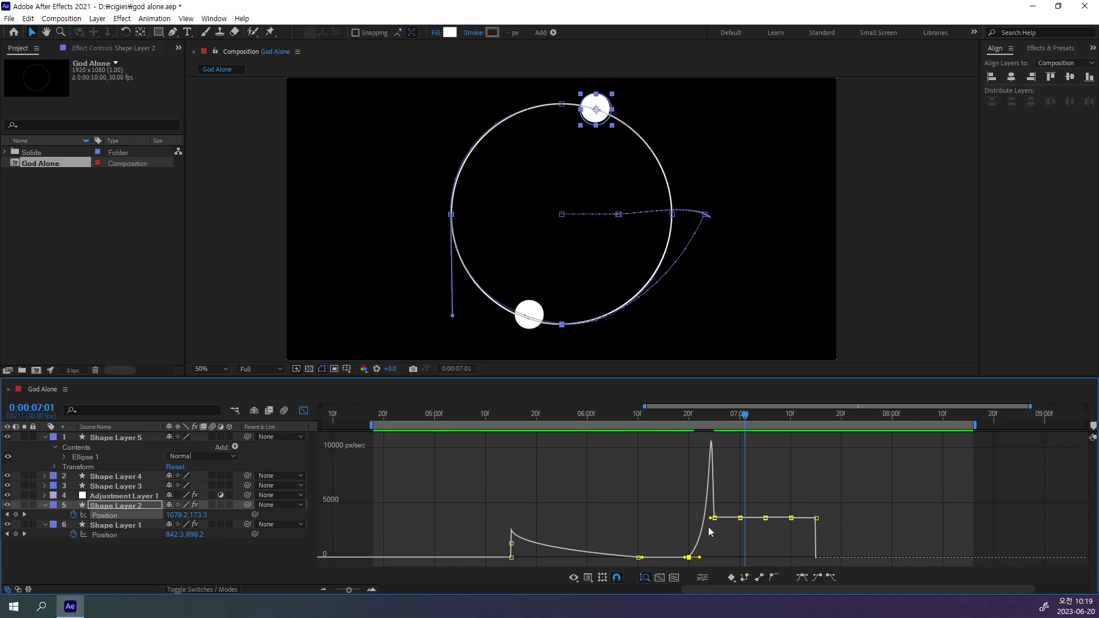
drag(710, 521, 711, 535)
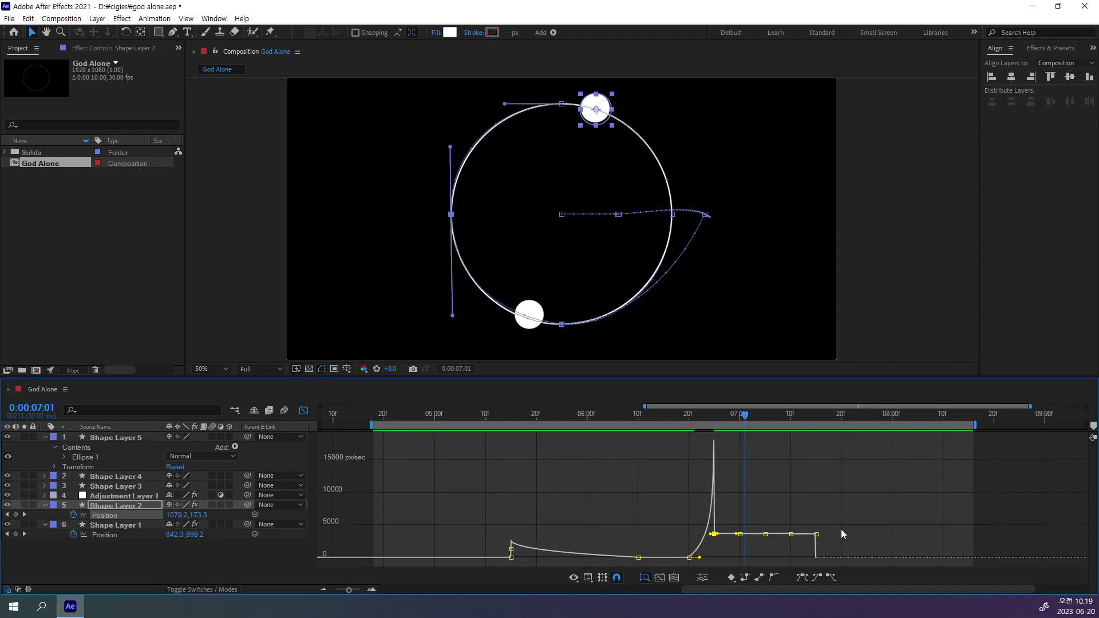
Step: Zoom in, set outgoing influence to about 63% and ease the speed after the peak
click(371, 590)
click(371, 590)
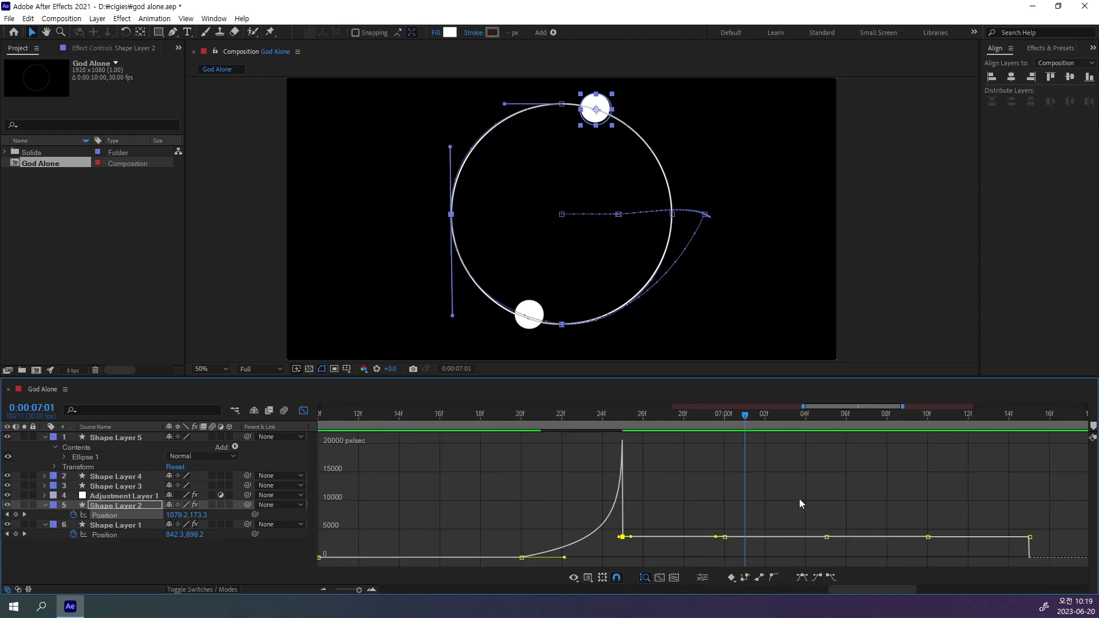
drag(950, 502, 879, 507)
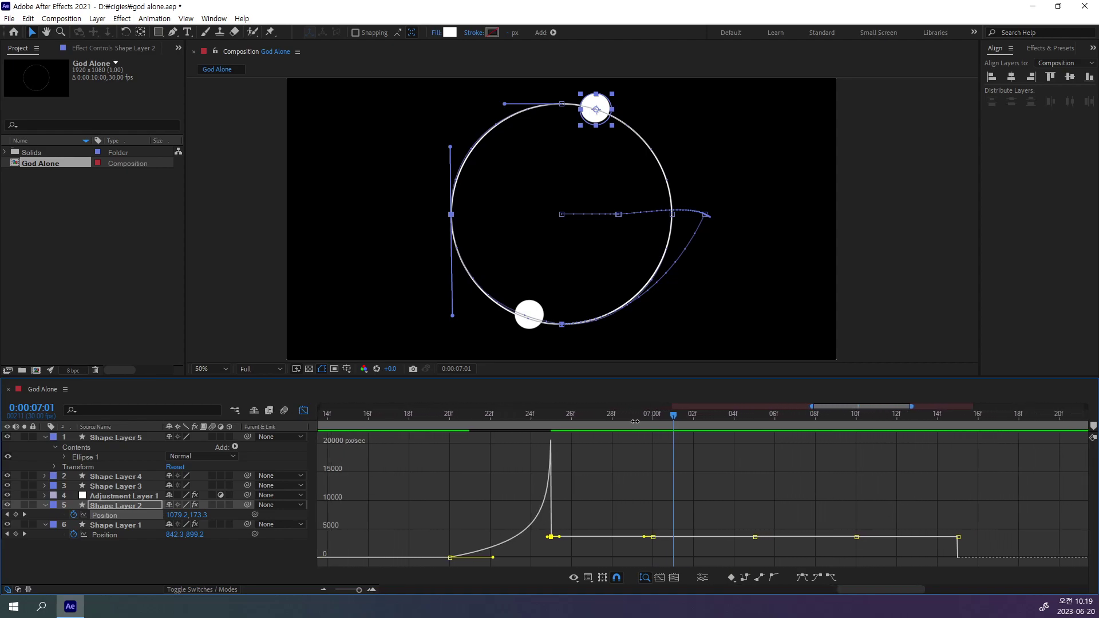
mouse_move(674, 412)
mouse_down()
mouse_move(541, 445)
mouse_move(612, 489)
mouse_move(860, 522)
mouse_up()
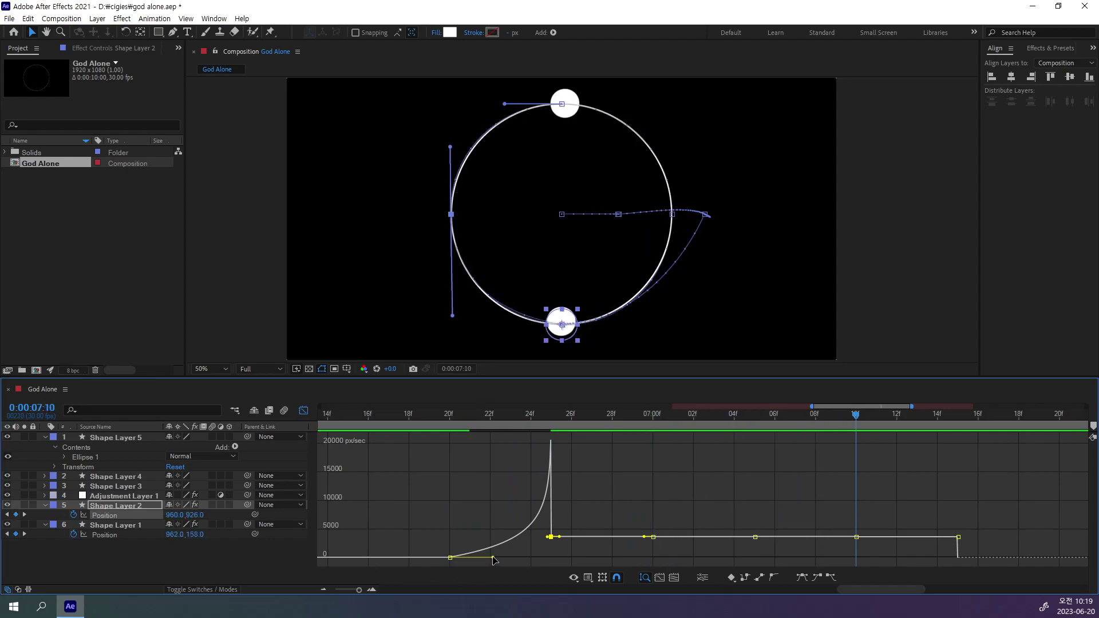
drag(493, 559, 485, 560)
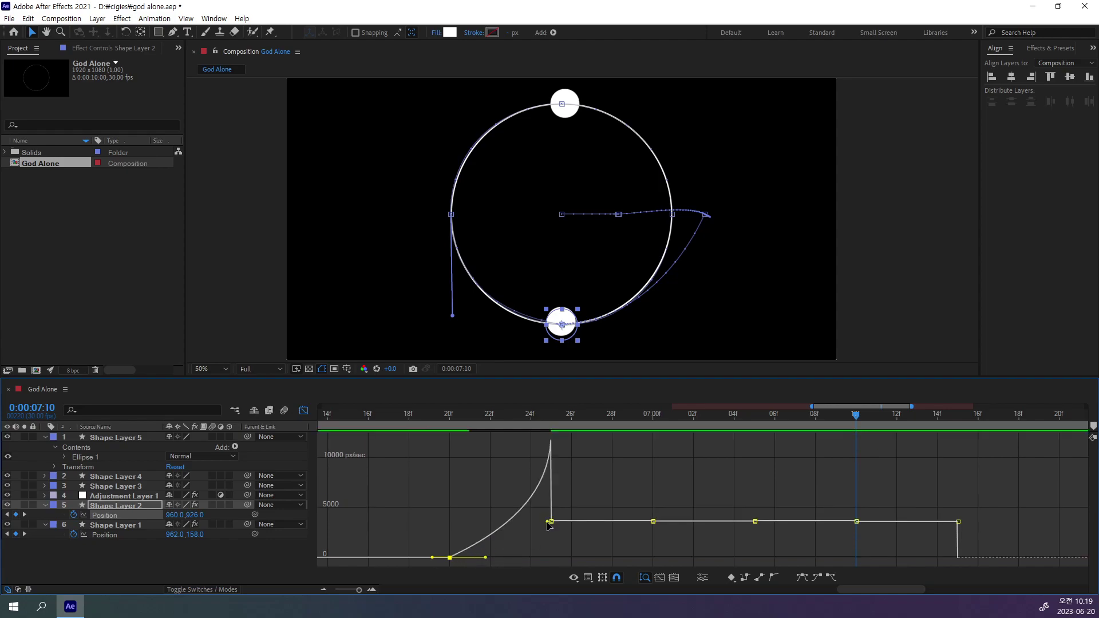
click(549, 523)
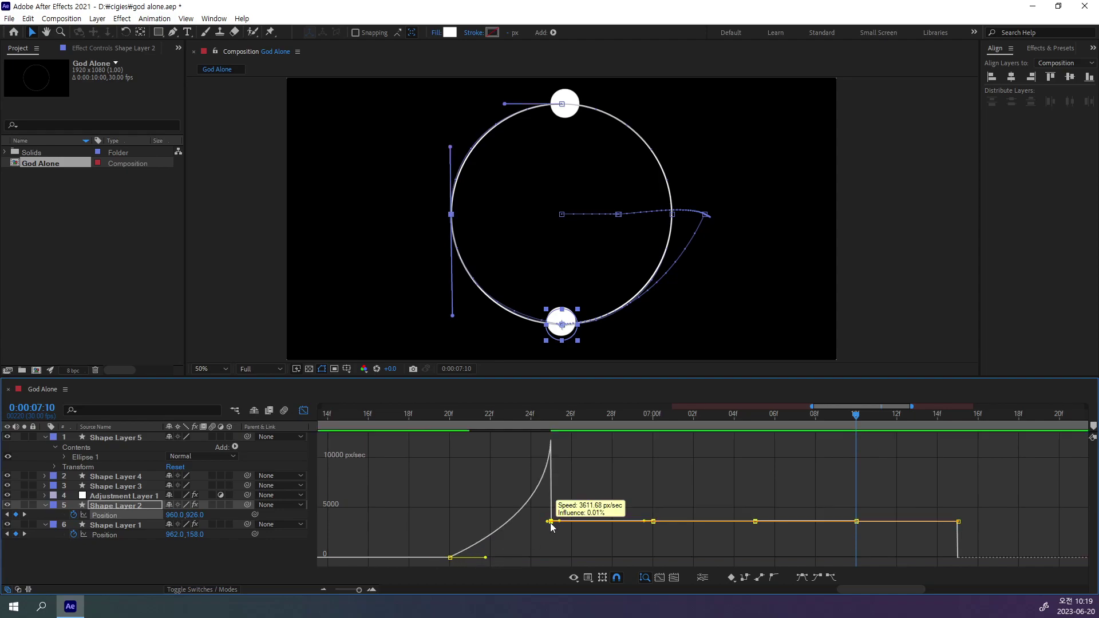
click(880, 522)
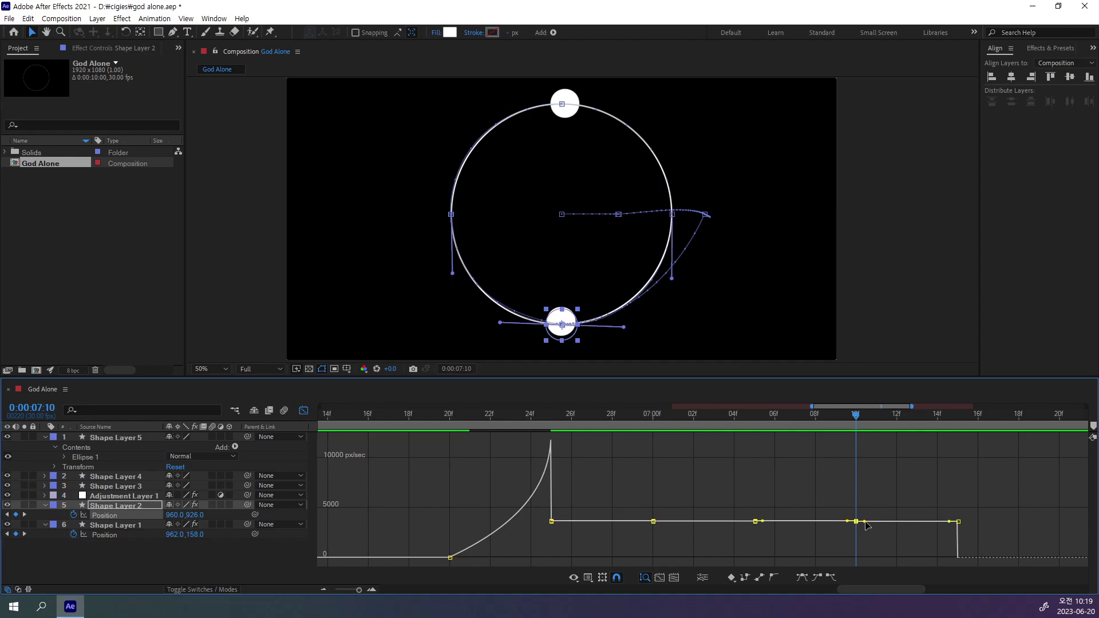
mouse_move(865, 522)
mouse_down()
mouse_move(944, 529)
mouse_move(925, 561)
mouse_up()
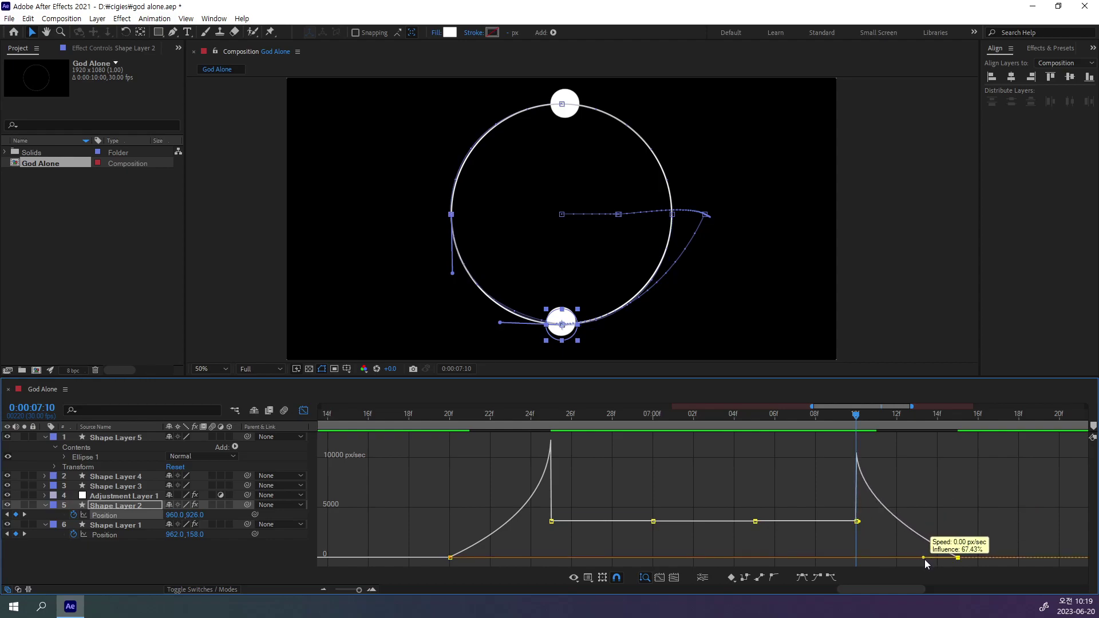
drag(924, 559, 926, 558)
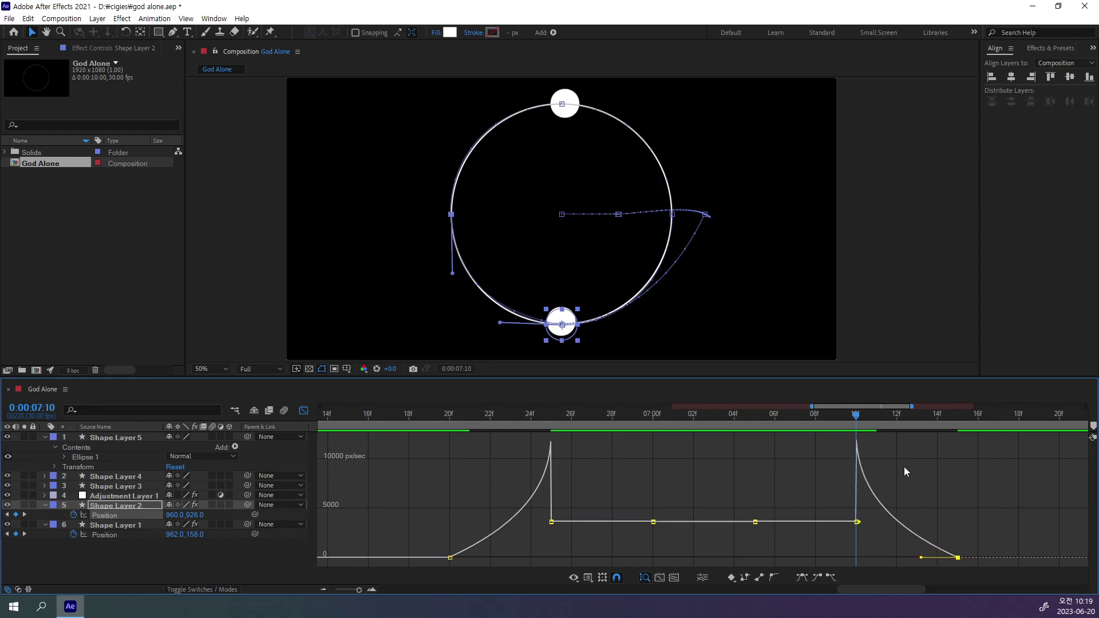
key(space)
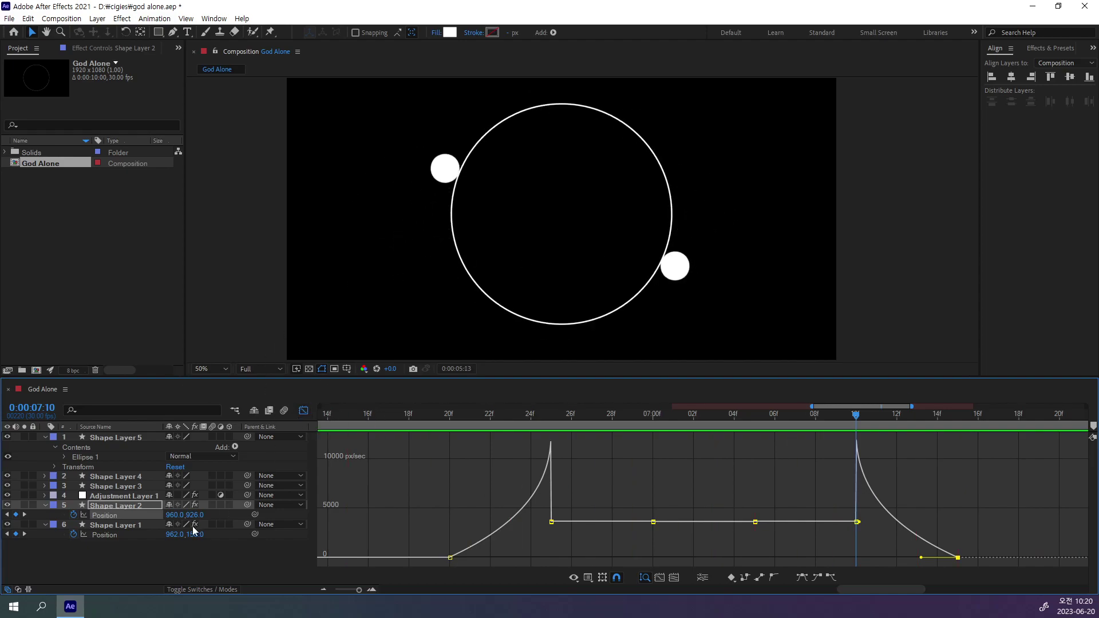
Step: Ease Shape Layer 1's first and last position keyframes to 0 px/sec in the speed graph
click(126, 533)
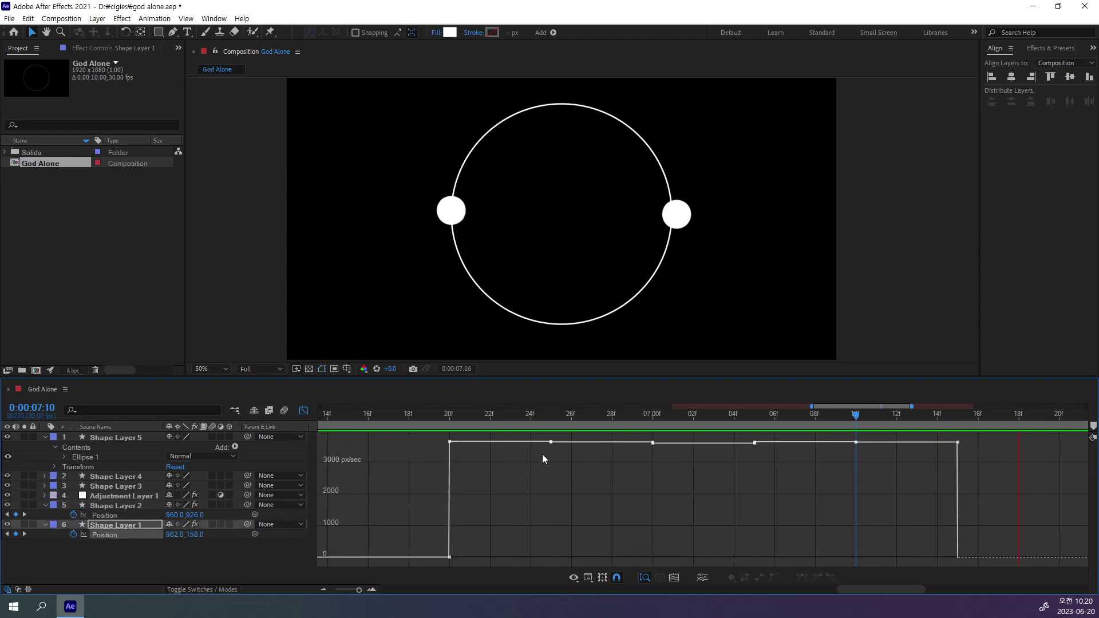
click(451, 443)
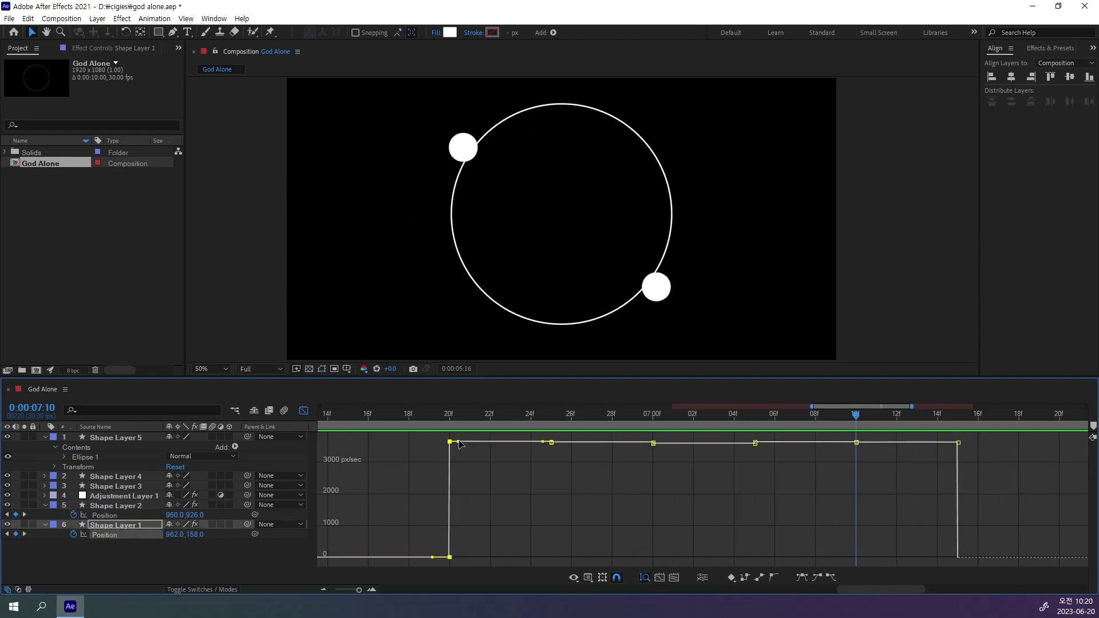
drag(458, 443, 485, 560)
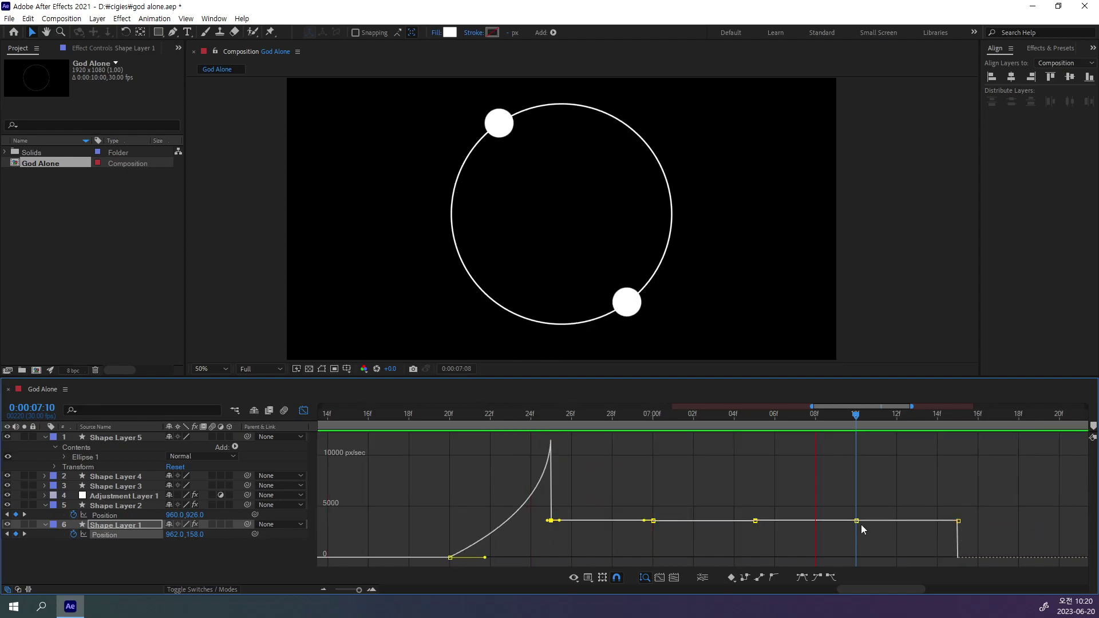
click(856, 521)
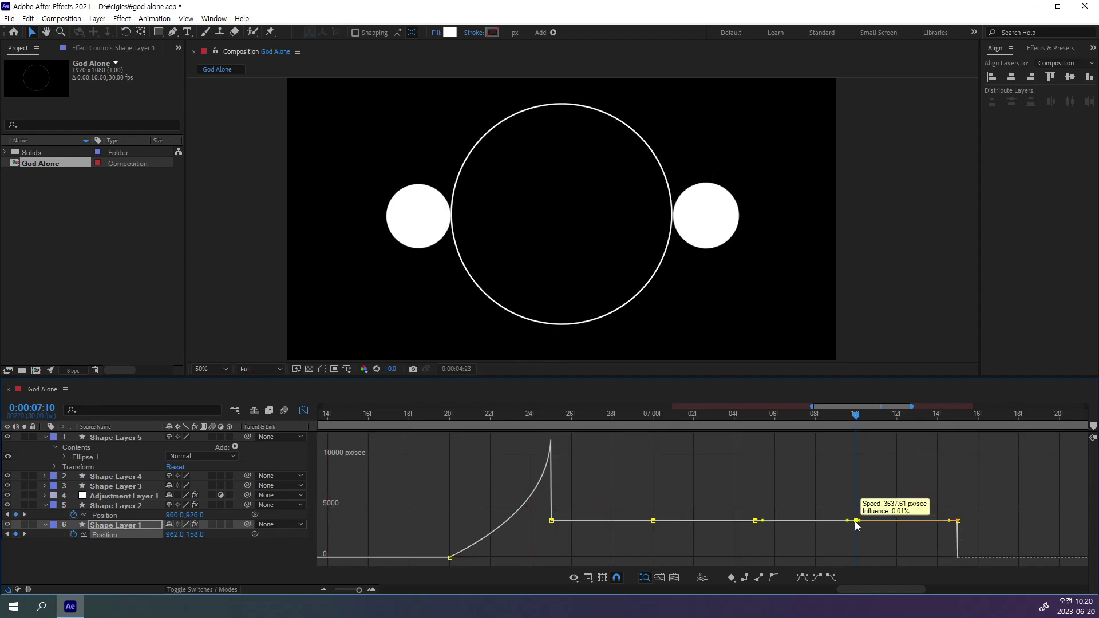
drag(957, 522, 922, 559)
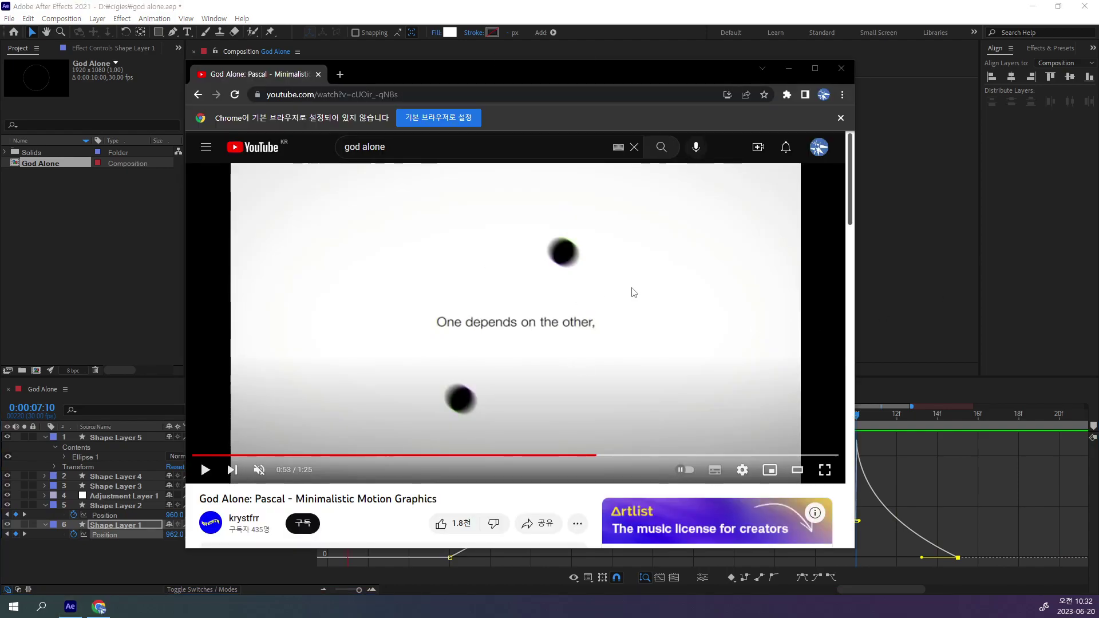
Step: Review the reference clip from 0:53 to 0:58 as the dots merge, then close Chrome
click(658, 296)
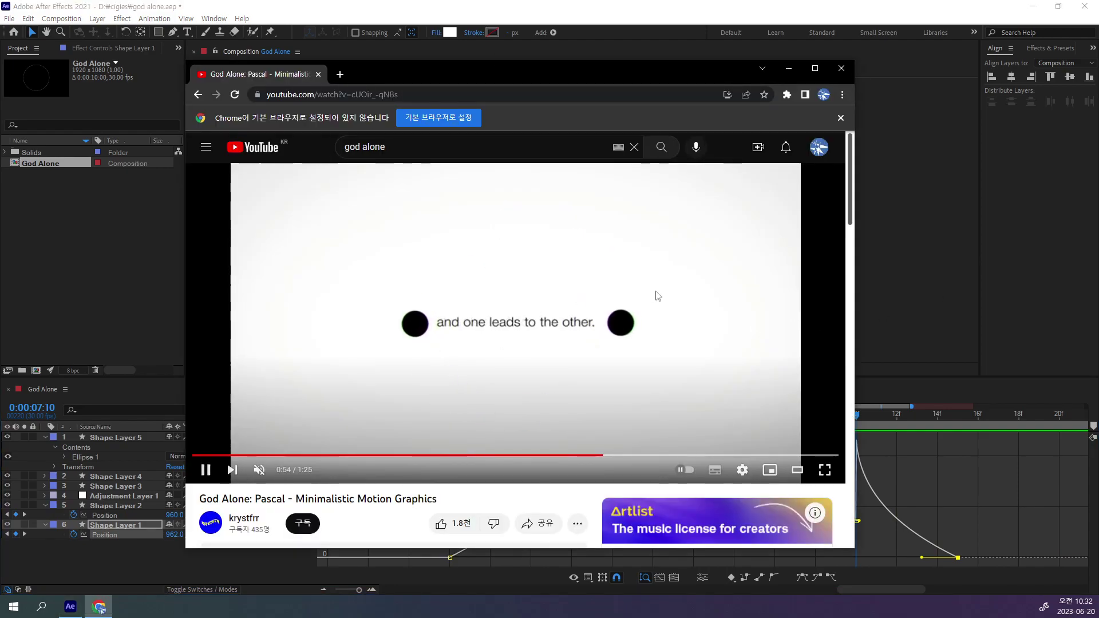
click(652, 306)
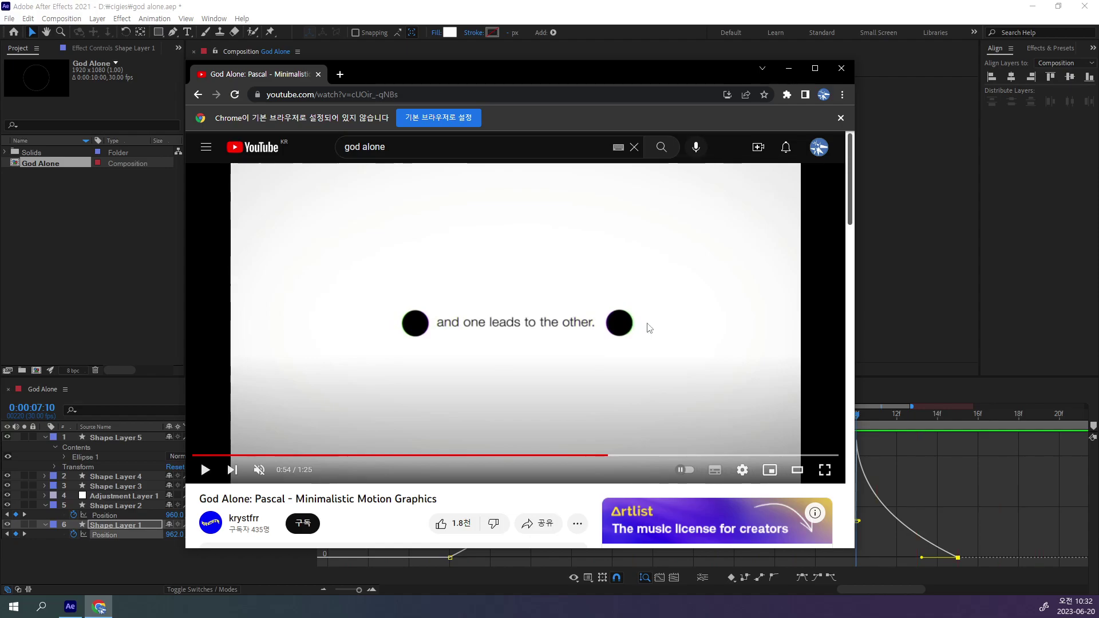
click(657, 340)
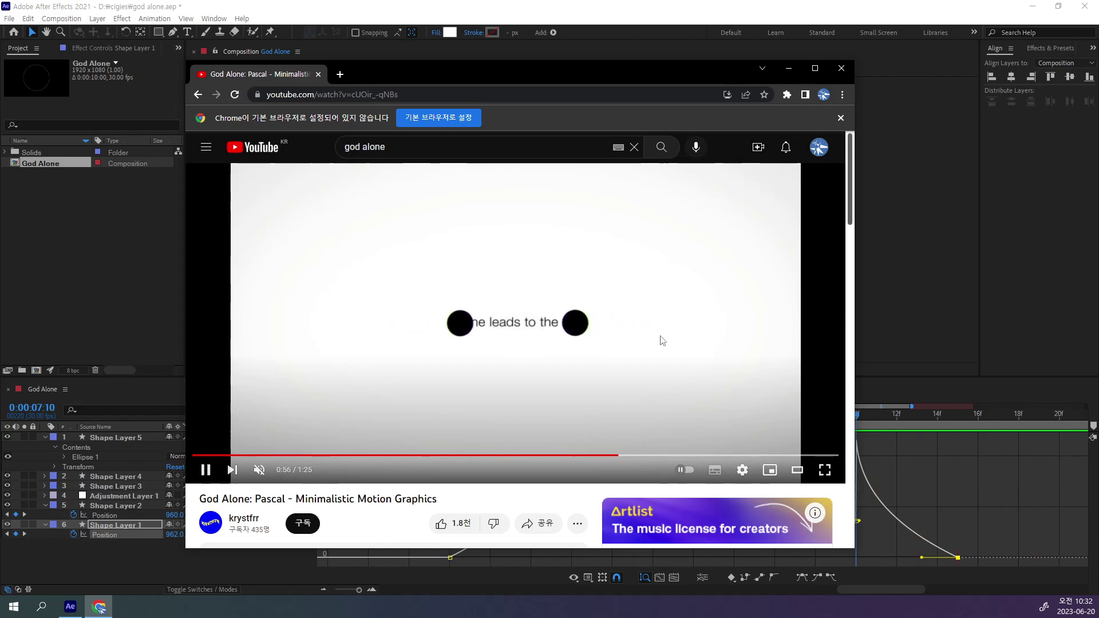
click(661, 341)
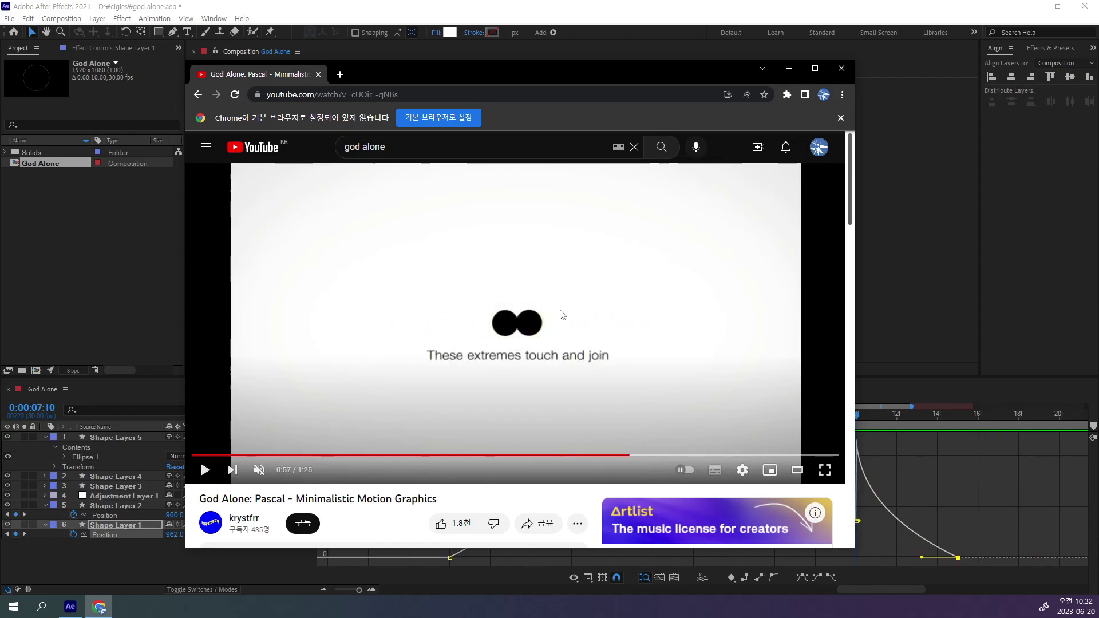
click(669, 372)
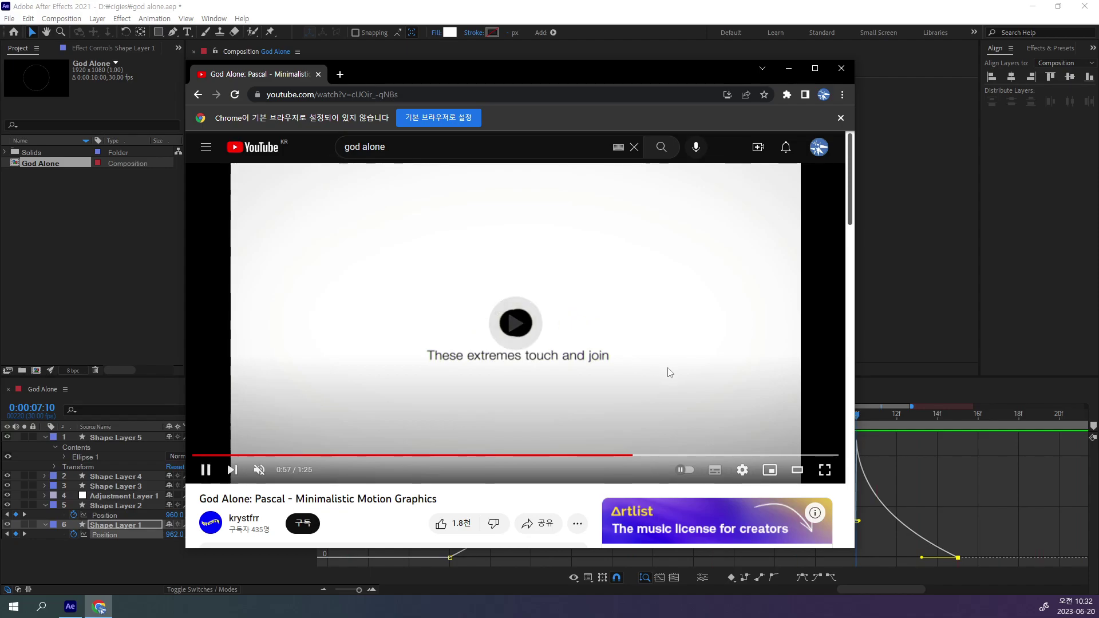
click(669, 373)
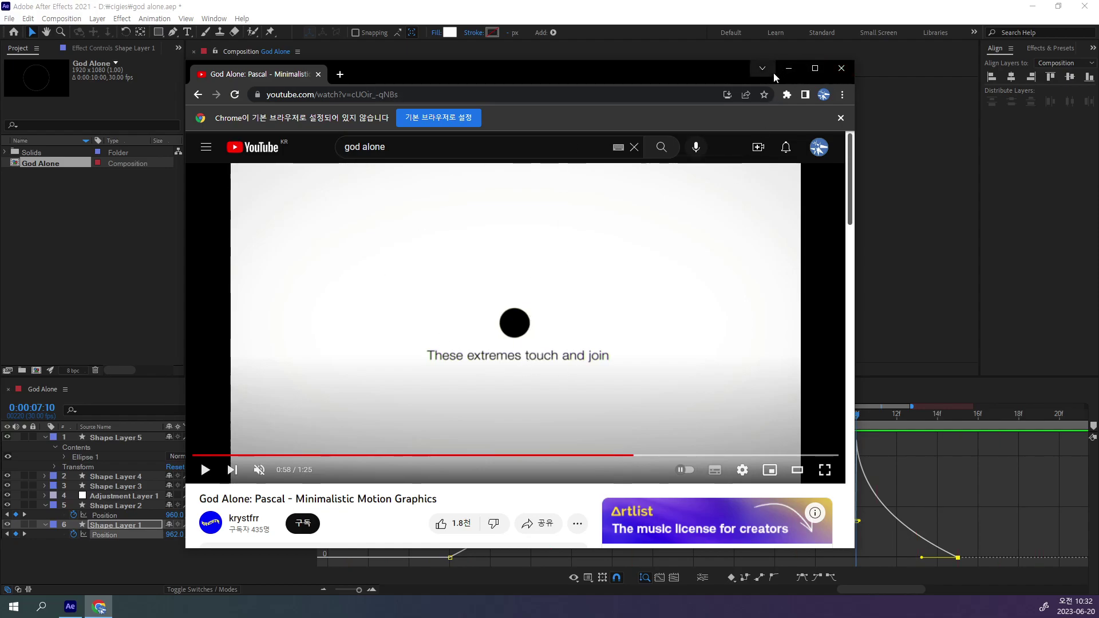
click(841, 68)
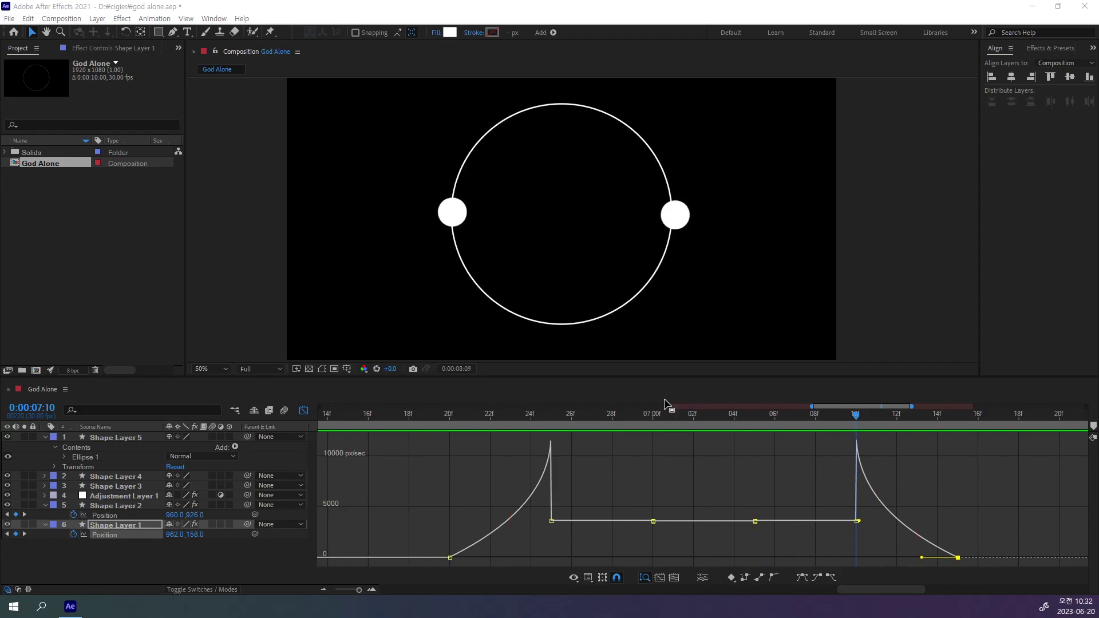
Step: Hide and delete Shape Layer 5, the large white ring outline
mouse_move(765, 415)
mouse_down()
mouse_move(555, 433)
mouse_move(819, 435)
mouse_up()
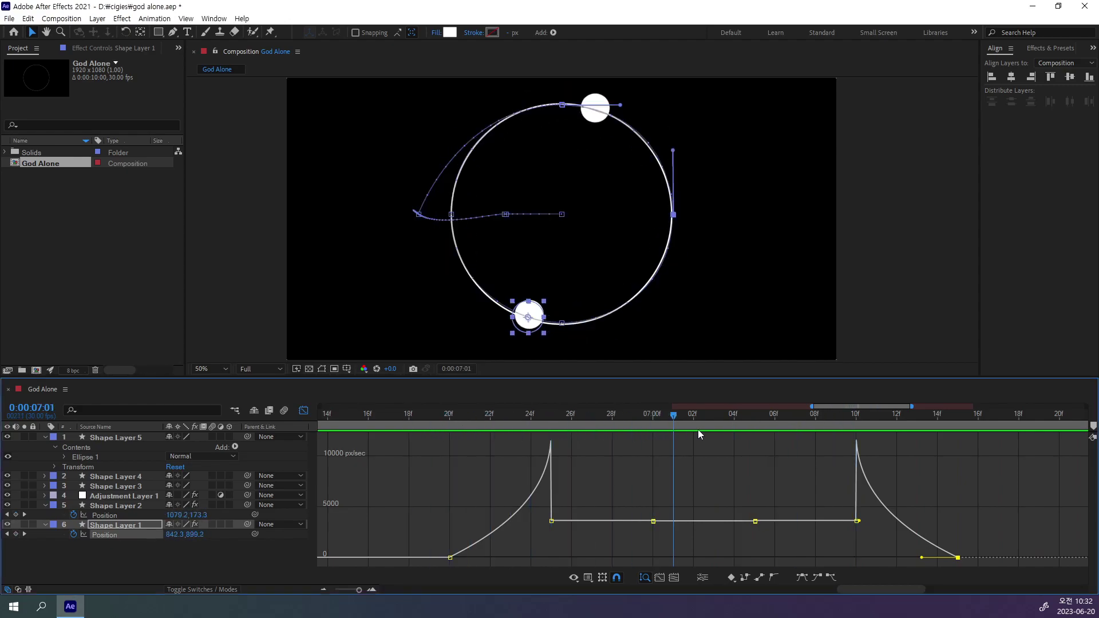
click(116, 439)
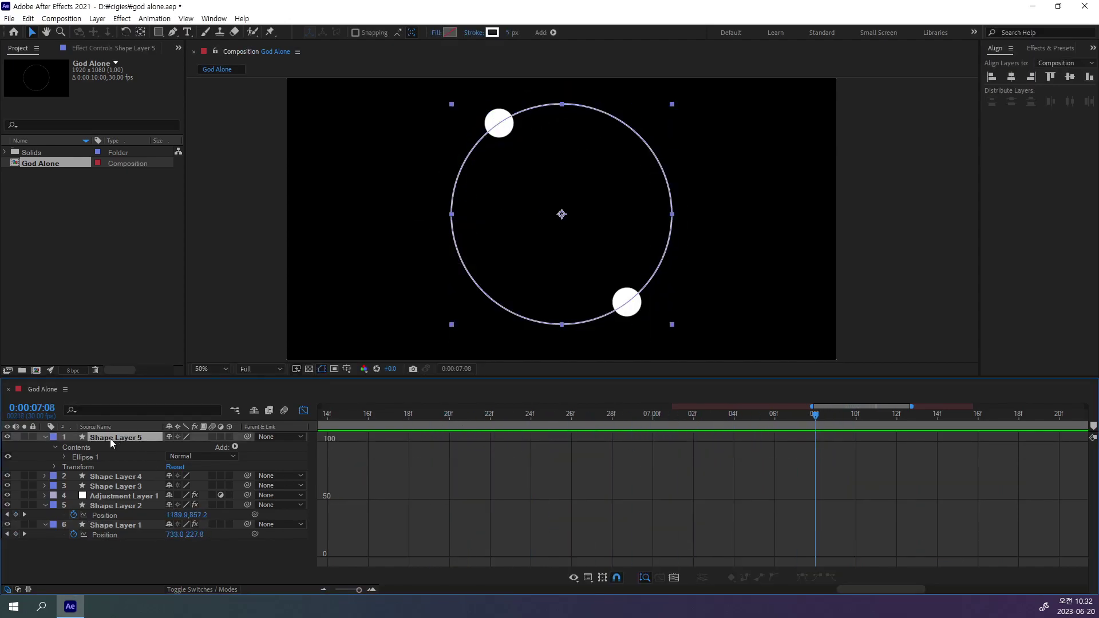
click(8, 438)
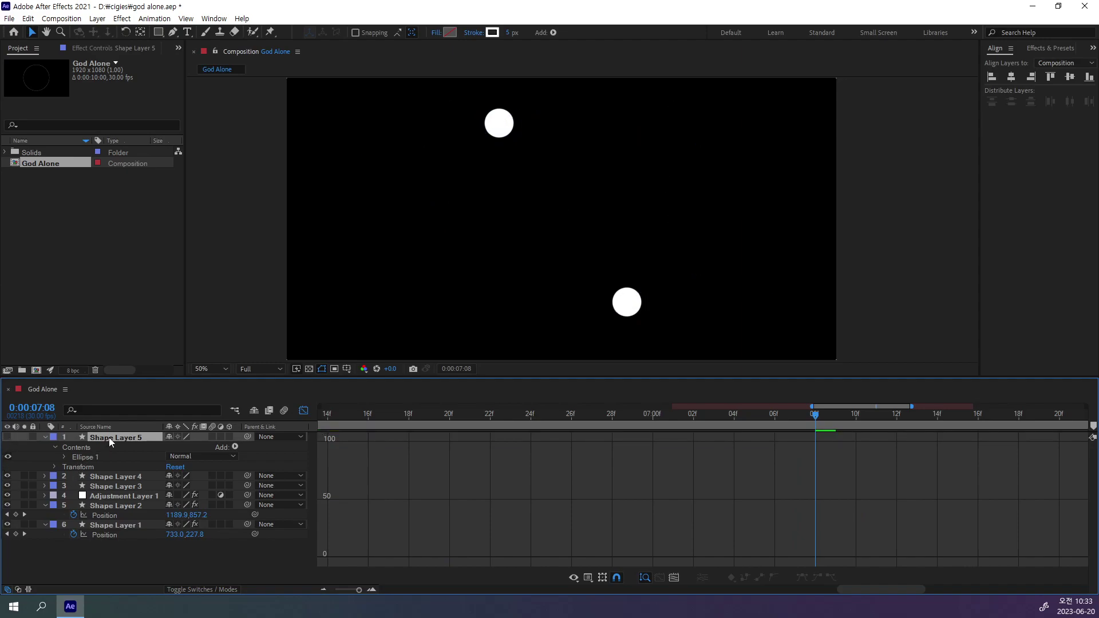
key(Delete)
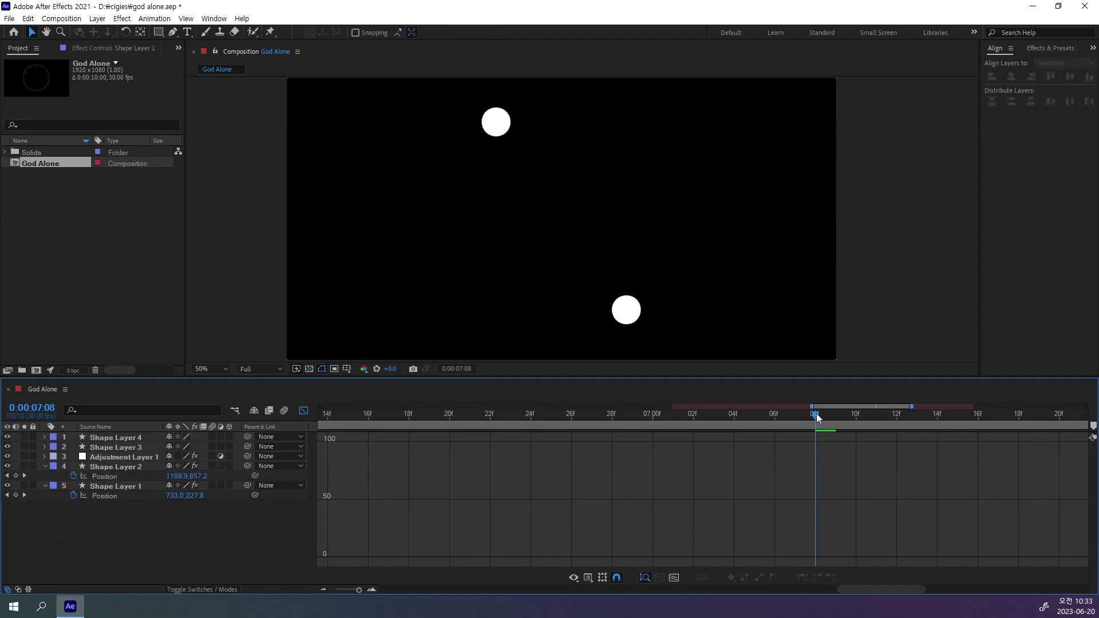
Step: Inspect the motion paths of Shape Layers 4, 3 and 2, then turn off the Graph Editor
mouse_move(816, 418)
mouse_down()
mouse_move(896, 464)
mouse_move(961, 470)
mouse_up()
click(115, 438)
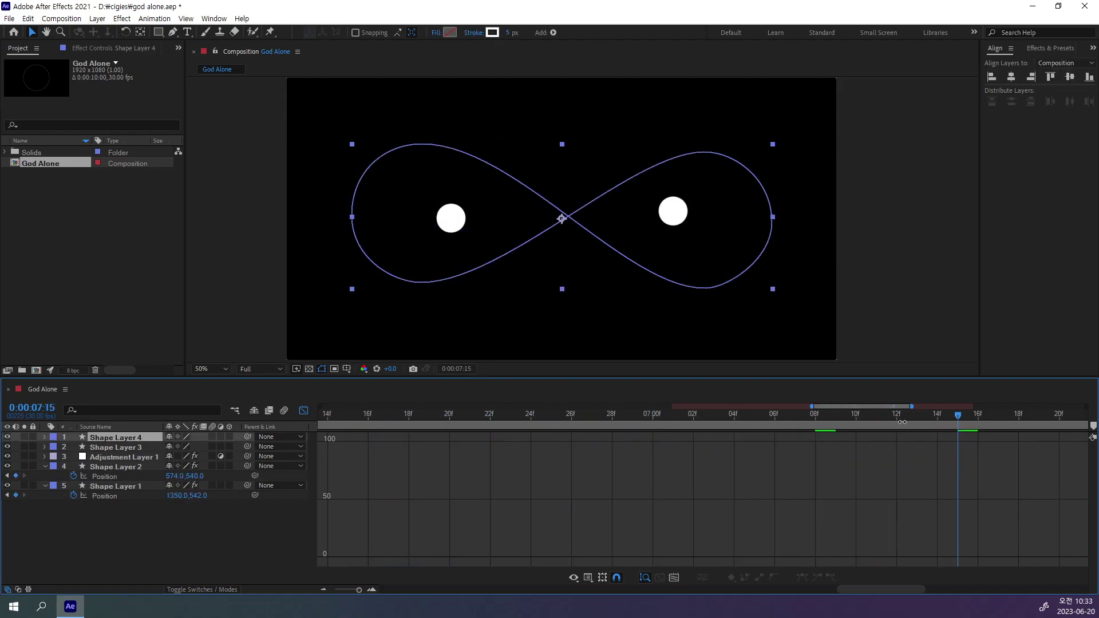
click(133, 447)
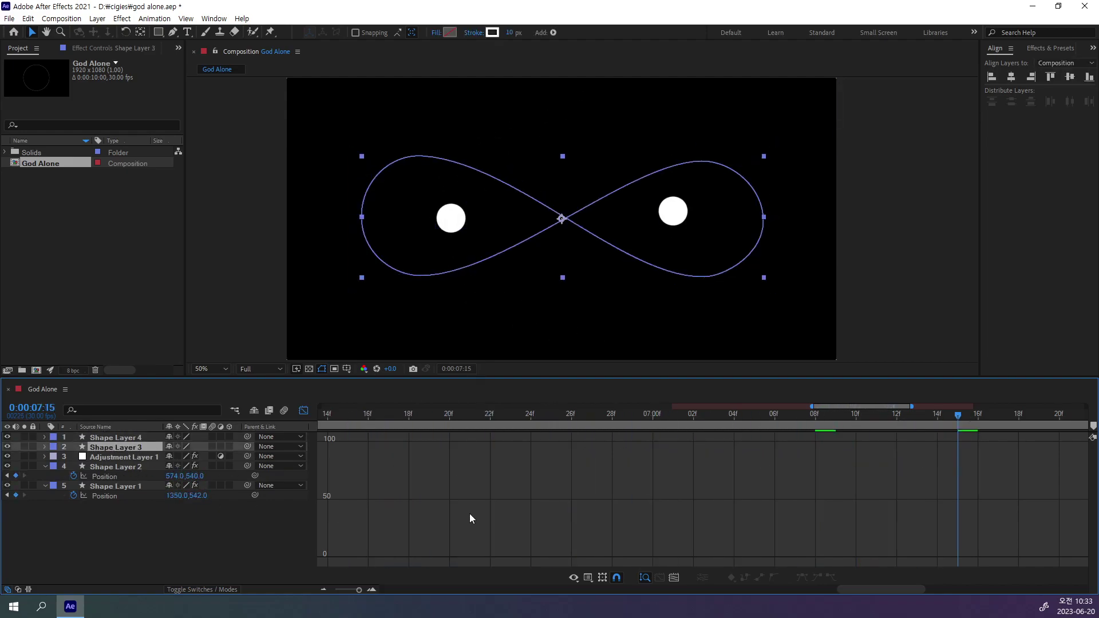
click(116, 467)
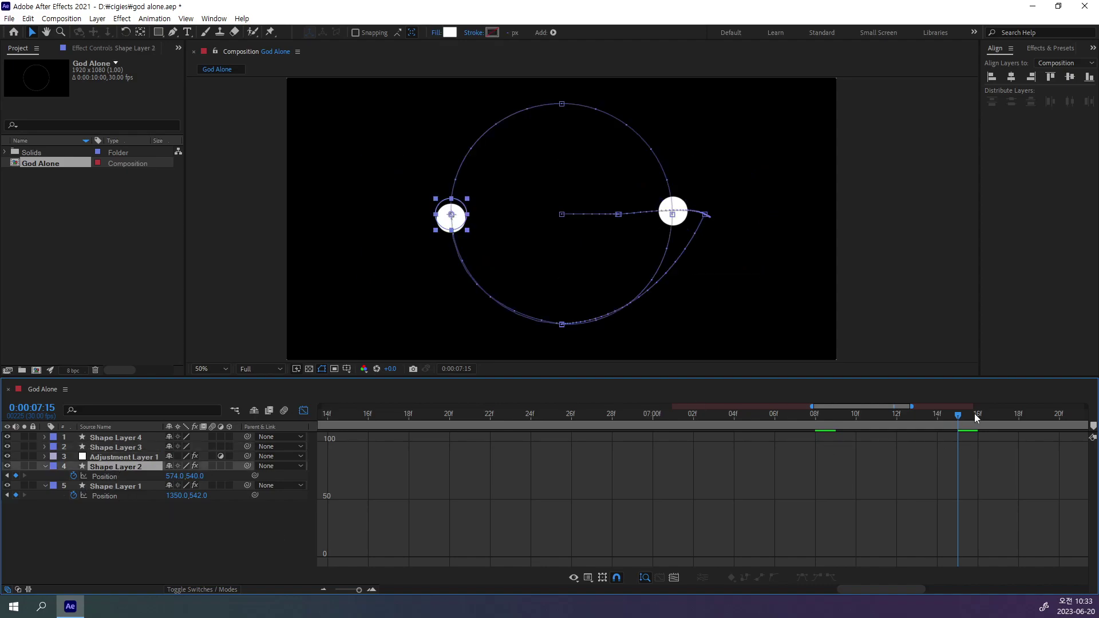
click(303, 411)
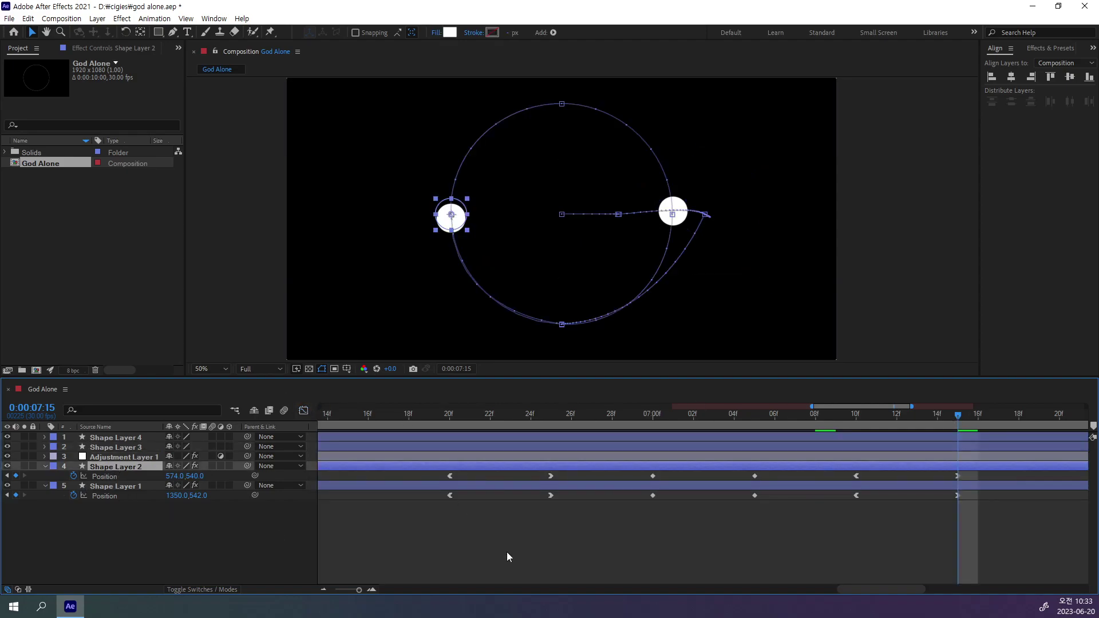
scroll(801, 492, right, 5)
scroll(629, 515, right, 5)
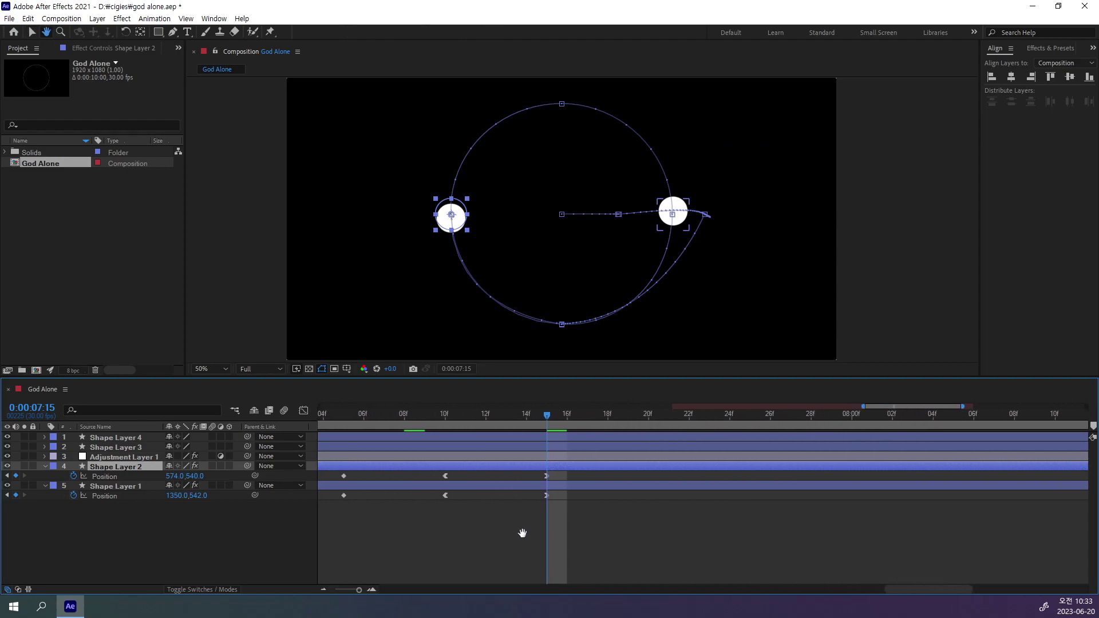
drag(534, 415, 547, 458)
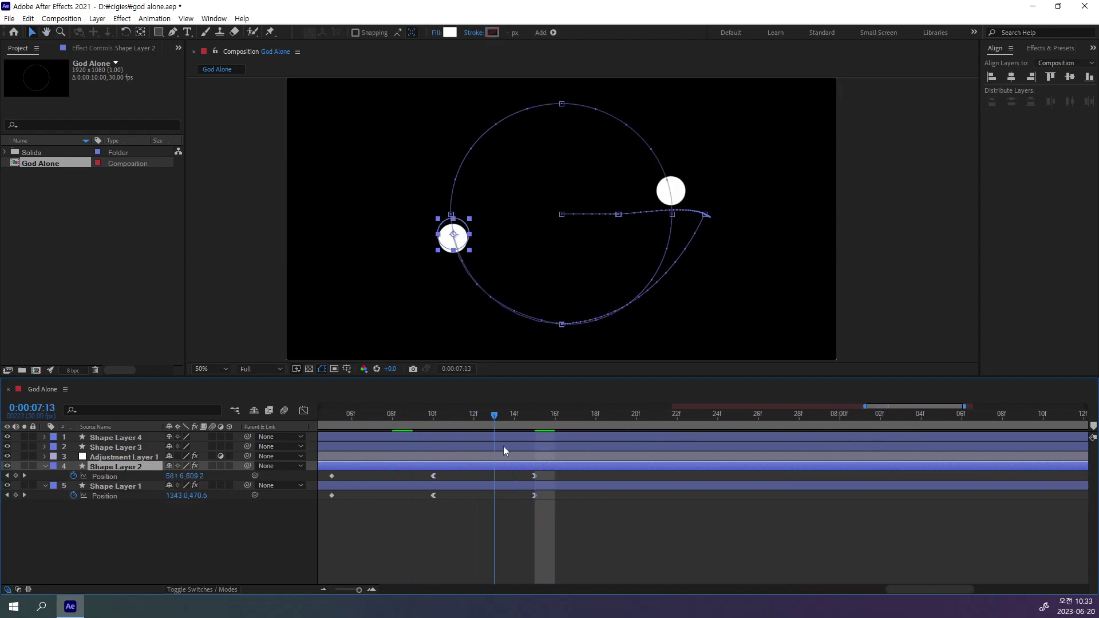
click(533, 476)
click(534, 495)
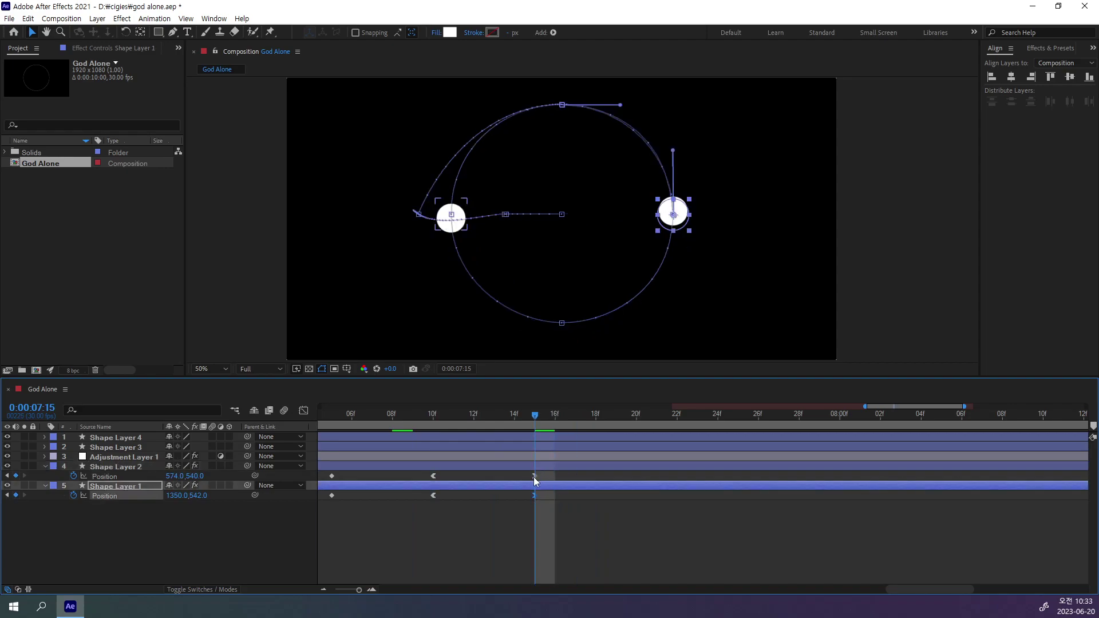
click(533, 477)
click(534, 495)
click(533, 476)
click(534, 495)
click(534, 476)
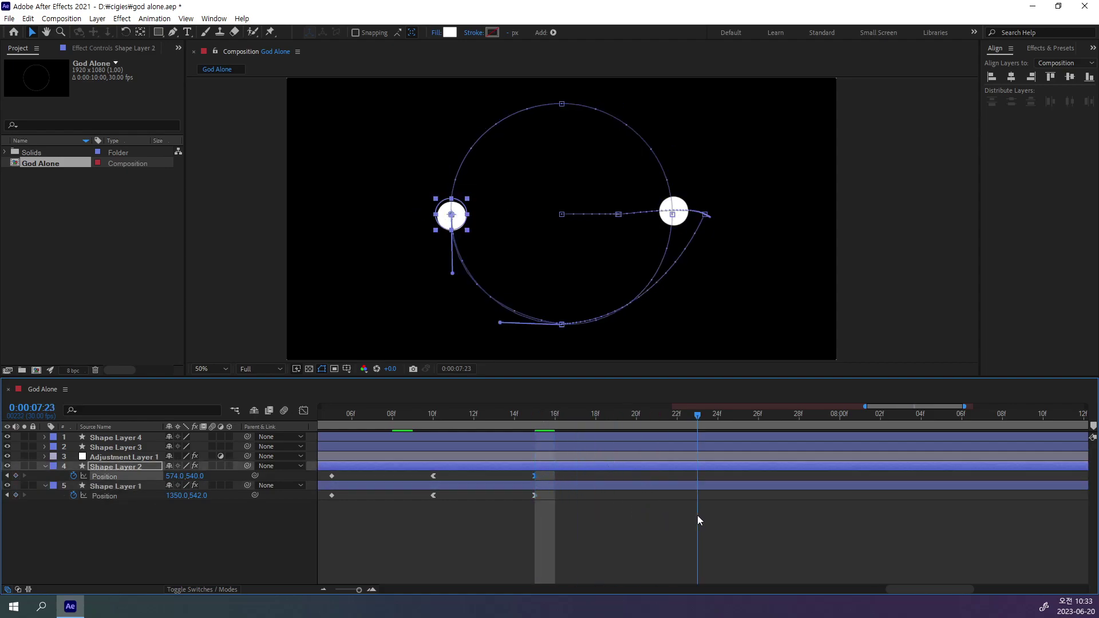
drag(700, 516, 616, 534)
mouse_move(700, 532)
mouse_down()
mouse_move(529, 526)
mouse_move(765, 527)
mouse_up()
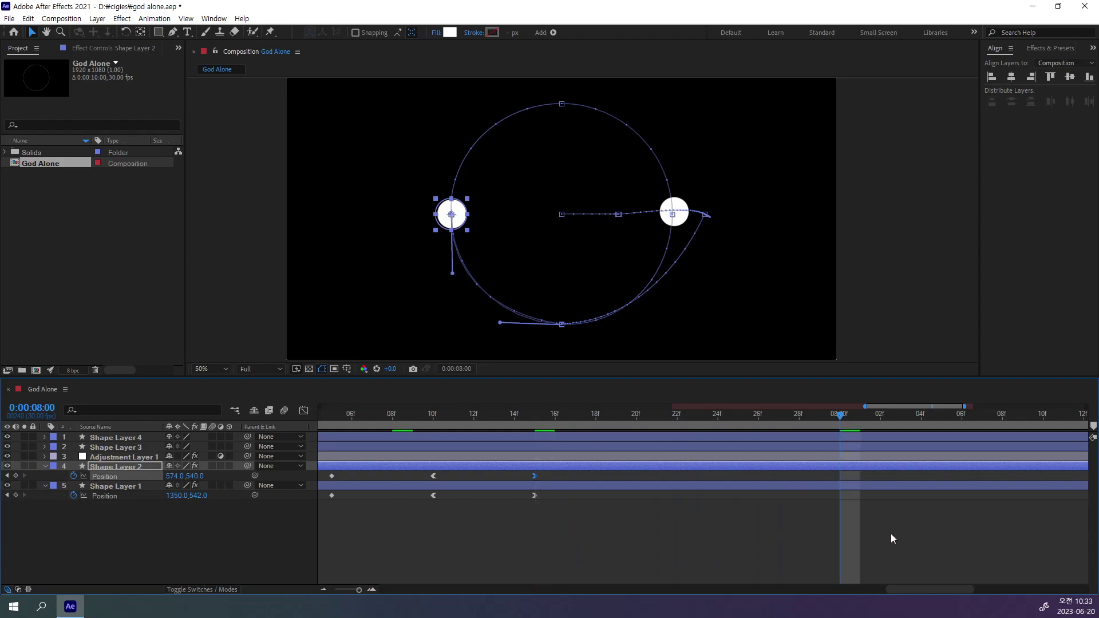
scroll(870, 535, right, 5)
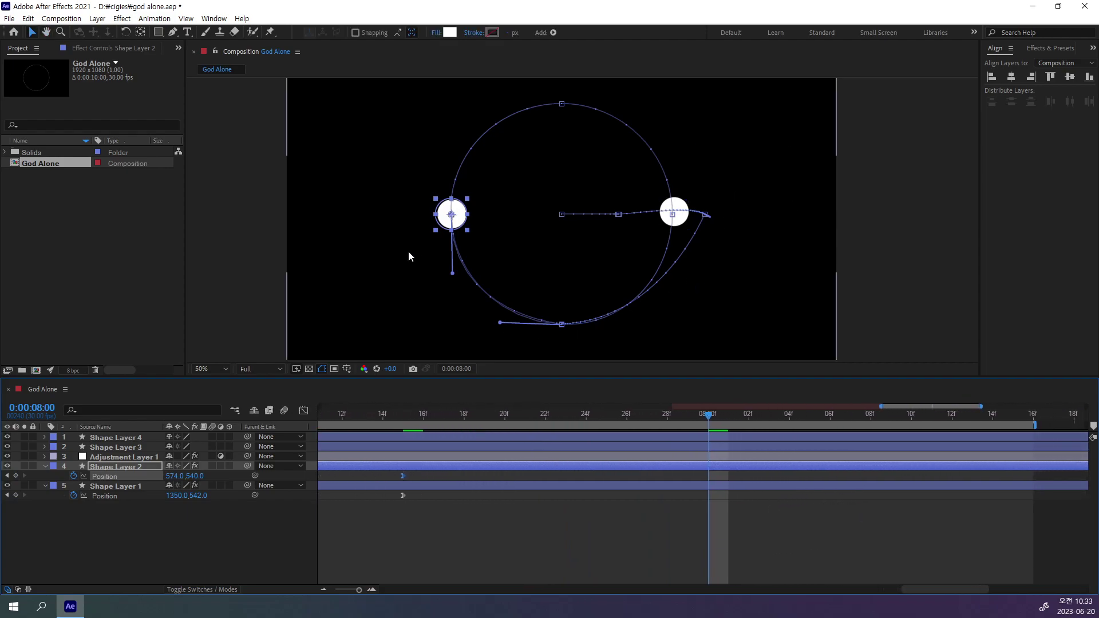
Step: Move Shape Layer 1's circle further right at the 0:00:08:00 keyframe
key(period)
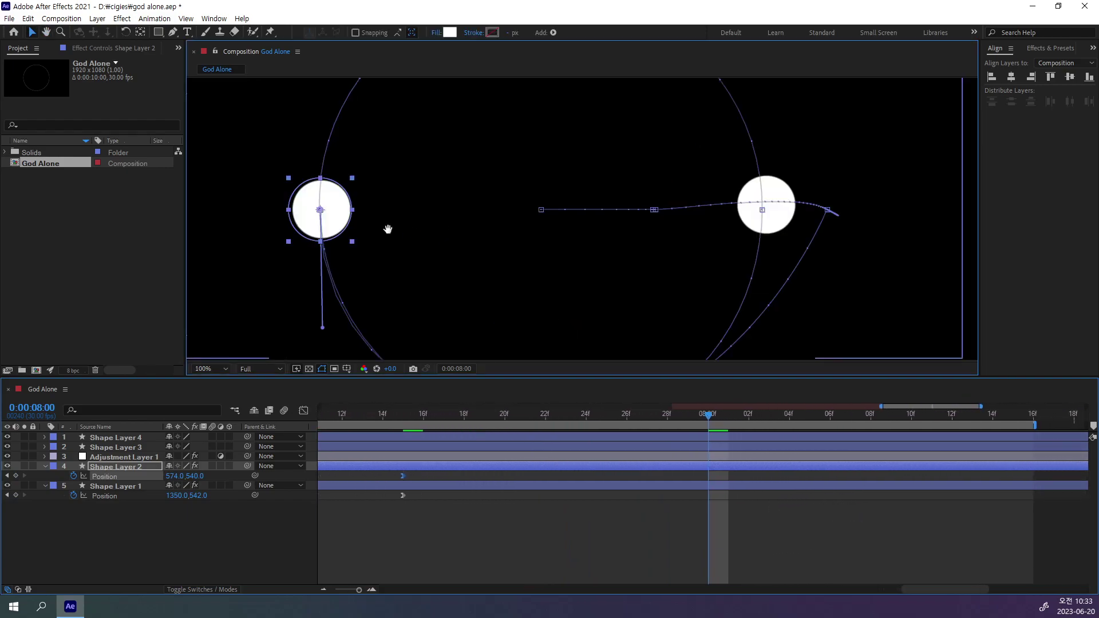
mouse_move(387, 228)
mouse_down()
mouse_move(513, 223)
mouse_move(457, 216)
mouse_up()
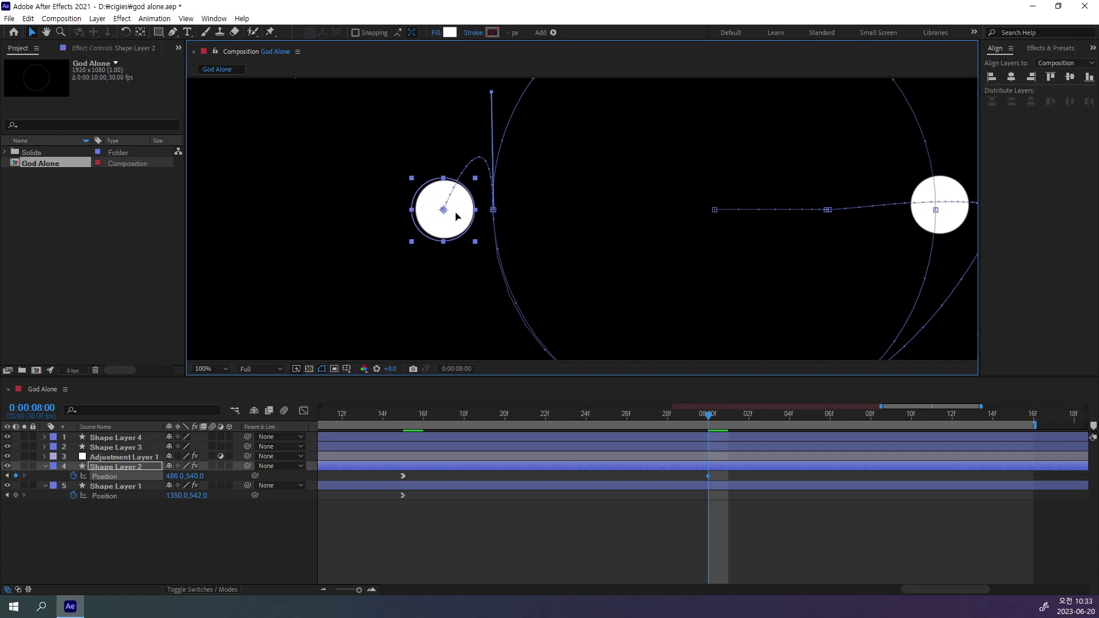
drag(870, 276, 688, 283)
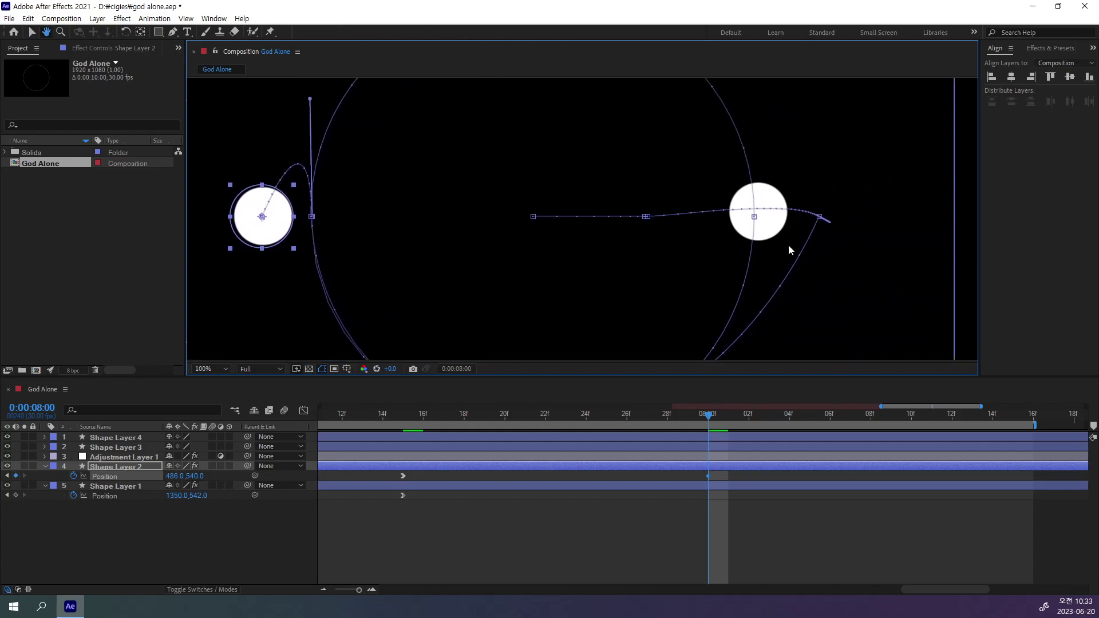
click(108, 490)
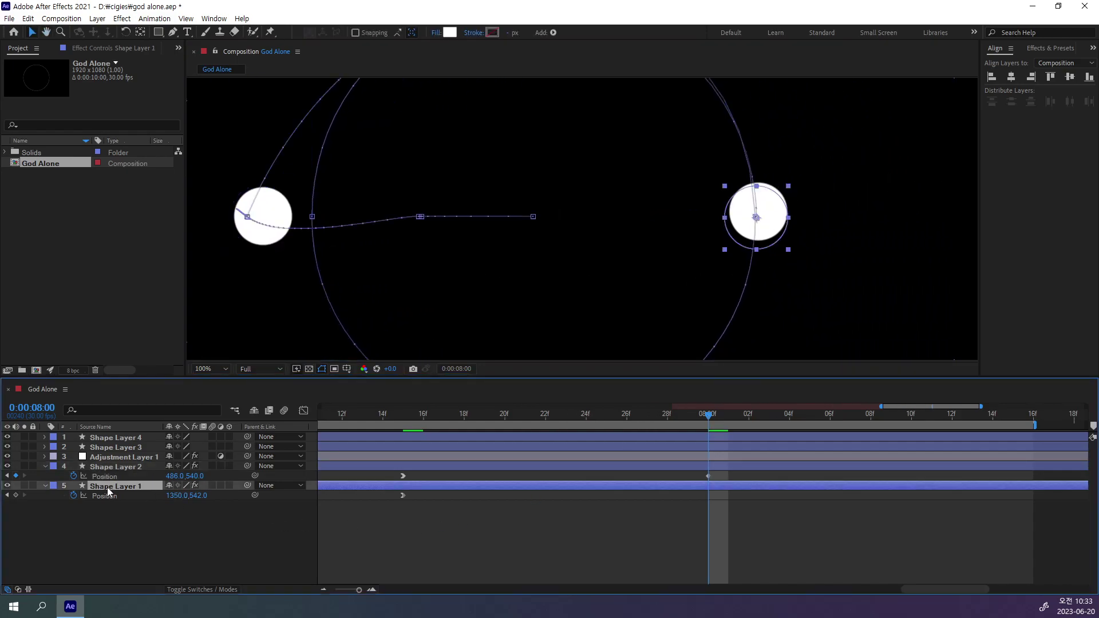
drag(778, 225, 826, 224)
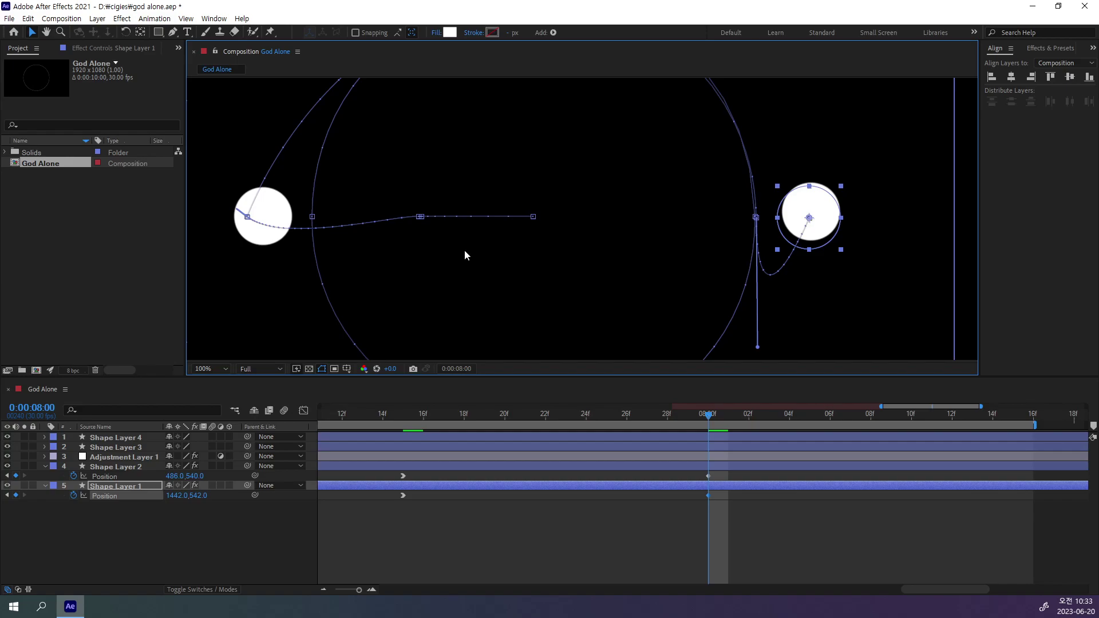
Step: Pull the right circle's motion-path tangent in to smooth its approach to the keyframe
drag(512, 269, 588, 271)
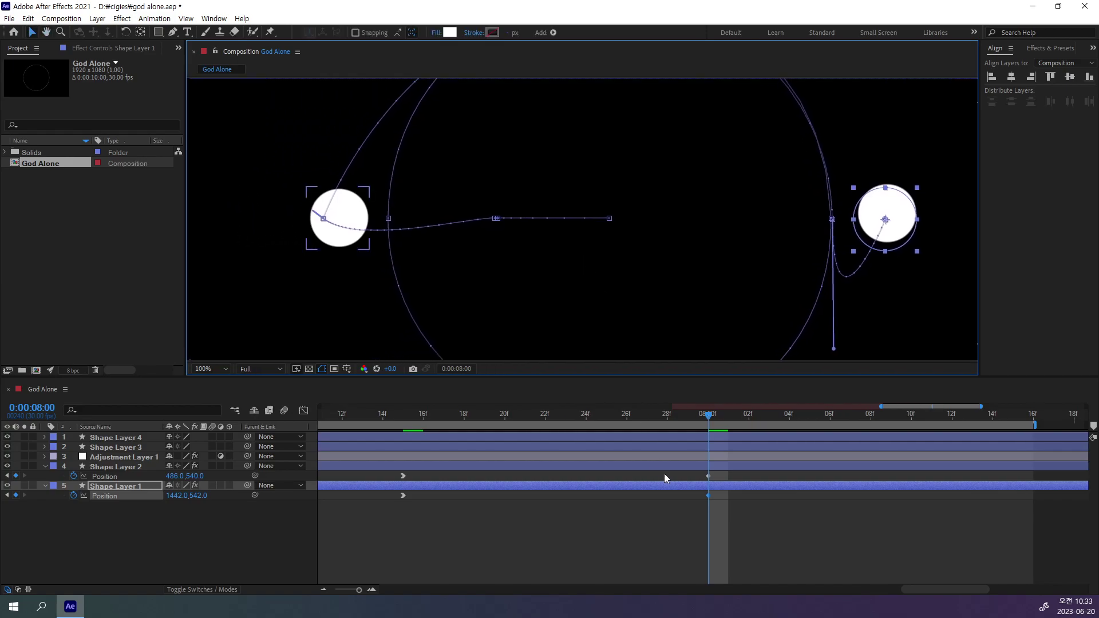
mouse_move(709, 416)
mouse_down()
mouse_move(421, 416)
mouse_move(700, 431)
mouse_move(667, 444)
mouse_up()
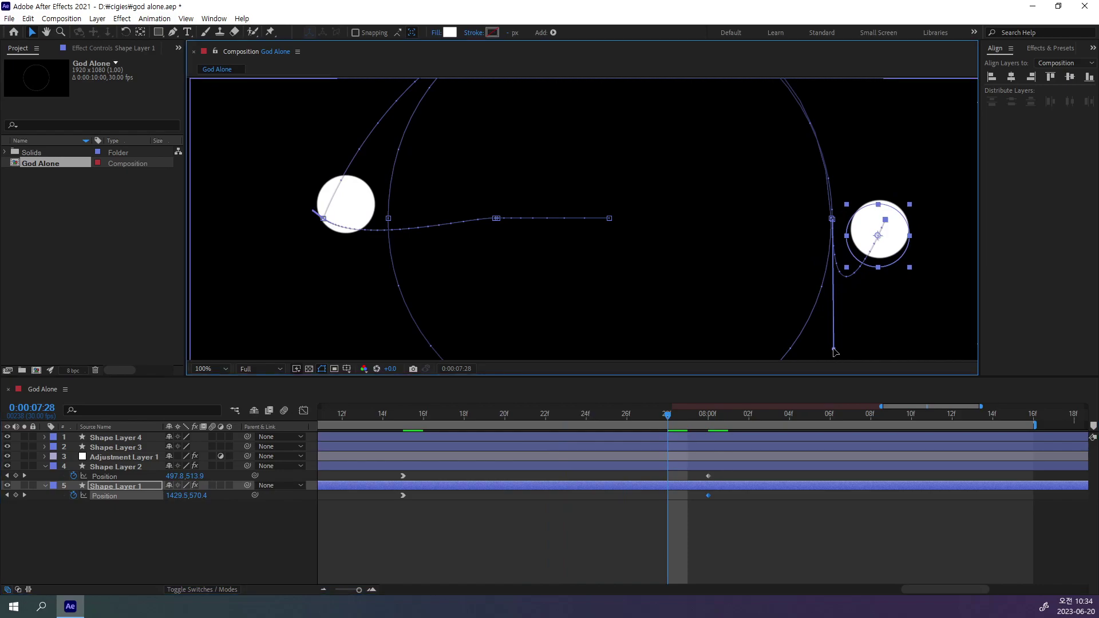
drag(834, 351, 860, 231)
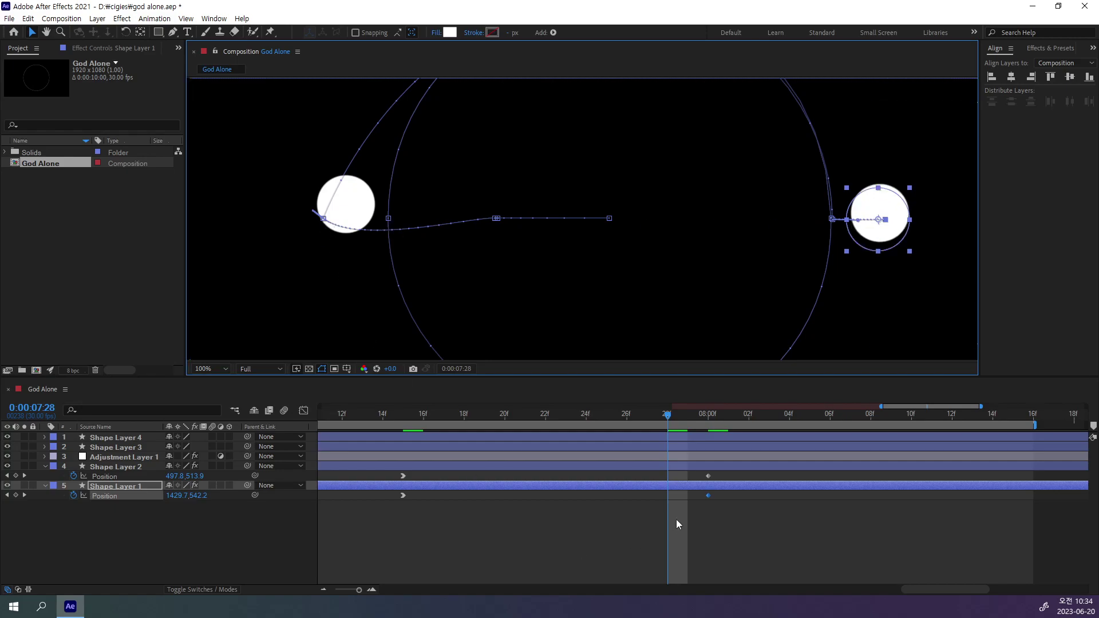
Step: Reshape the left circle's path and vertically centre it, undoing the stray keyframe
click(708, 476)
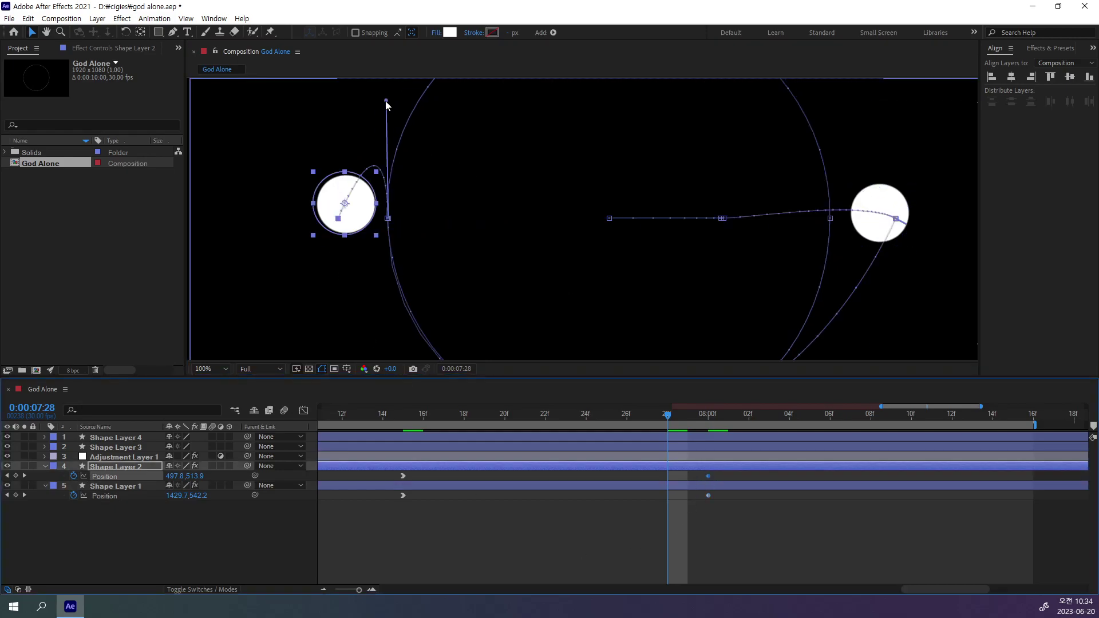
drag(386, 103, 364, 220)
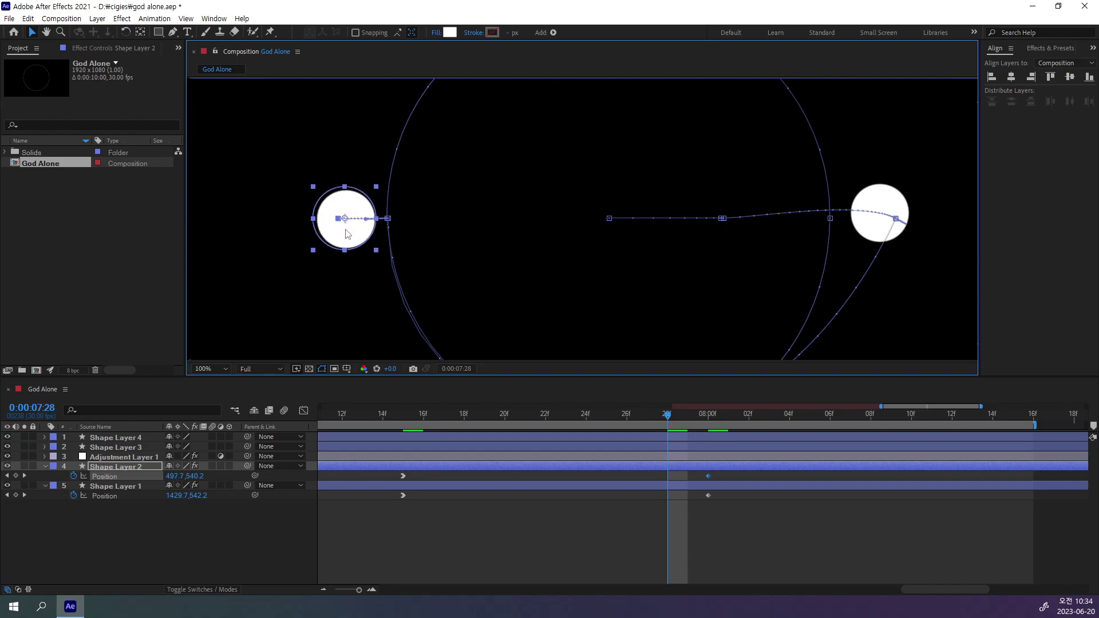
click(1069, 78)
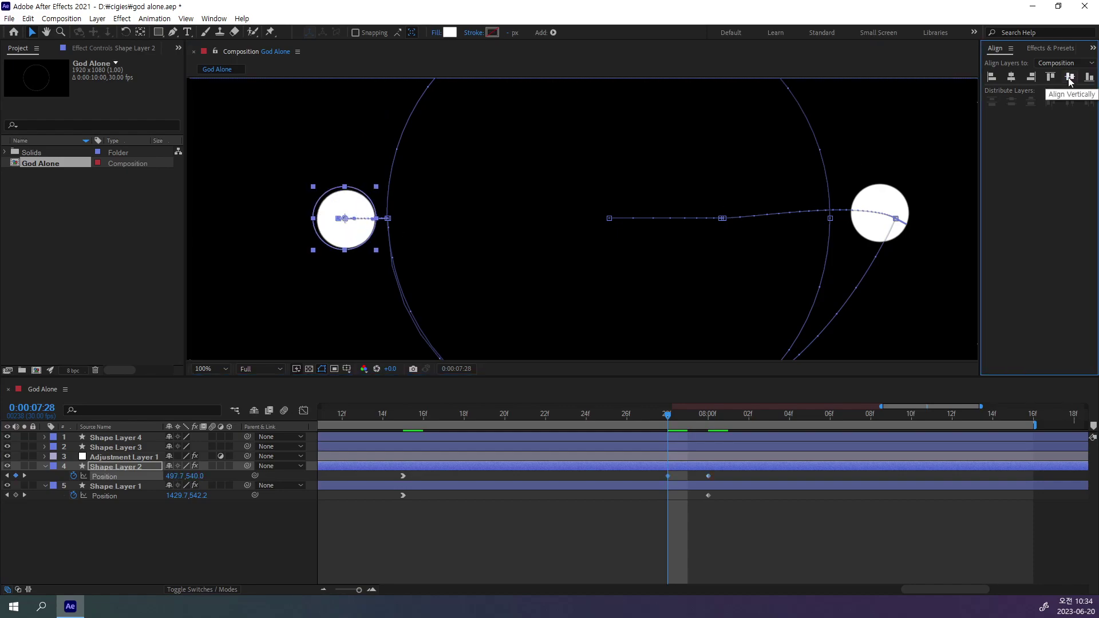
click(880, 220)
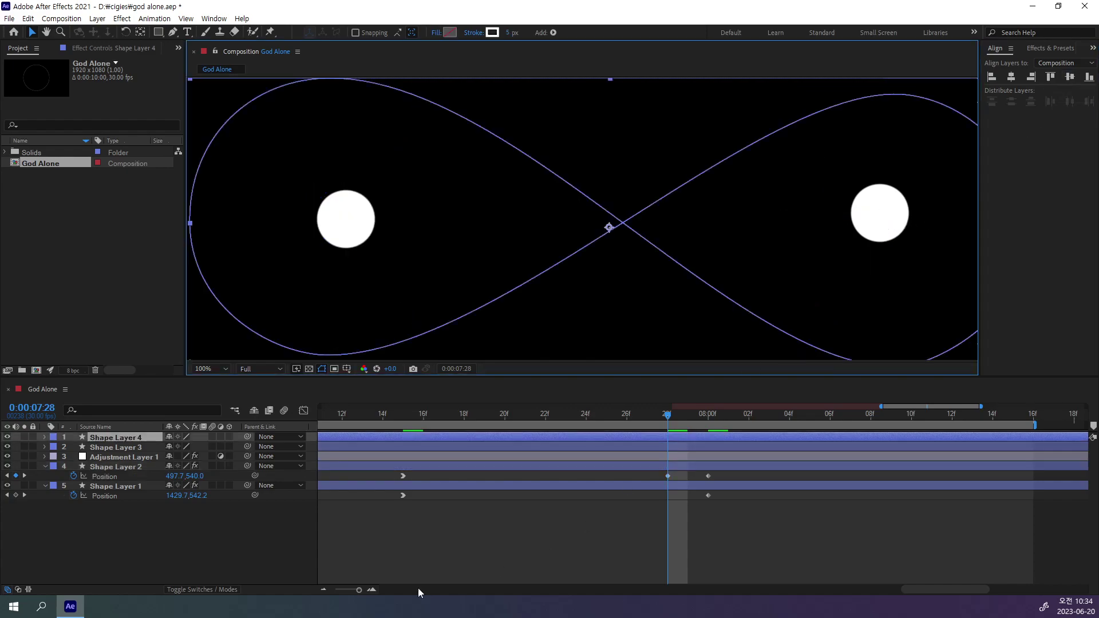
key(ctrl+z)
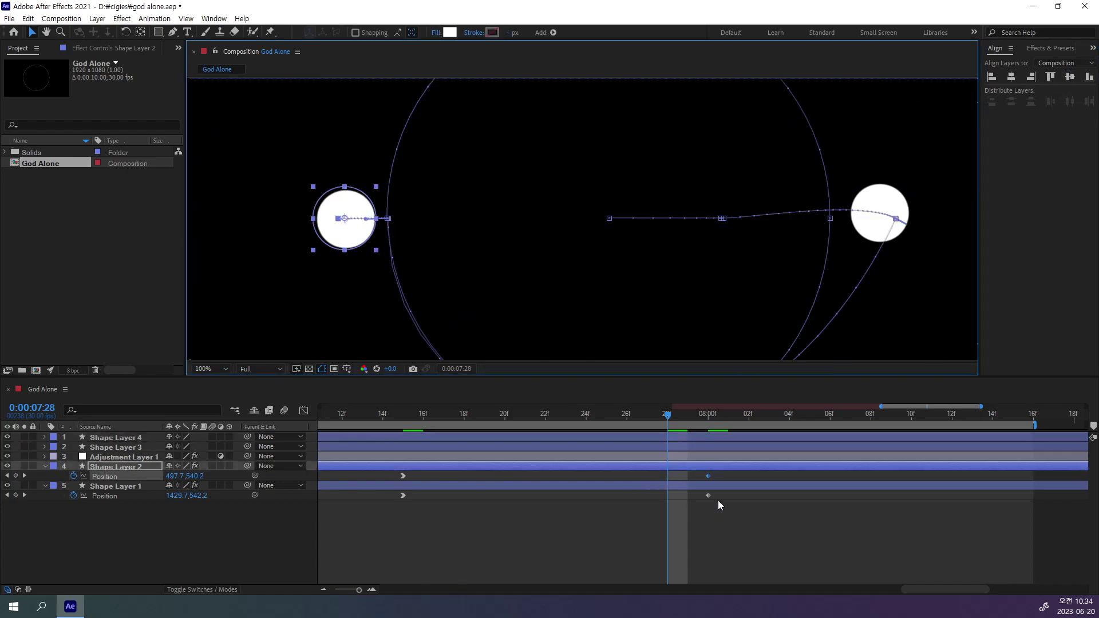
Step: Vertically centre Shape Layer 1 and Shape Layer 2 at 0:00:08:00 (y = 540)
click(708, 496)
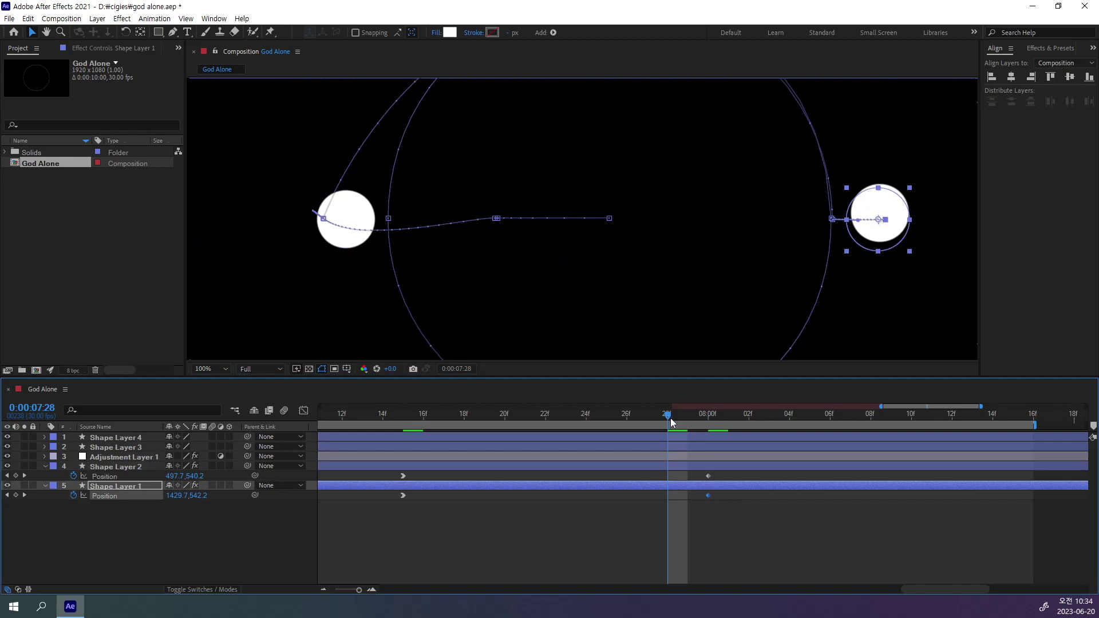
drag(671, 423, 709, 421)
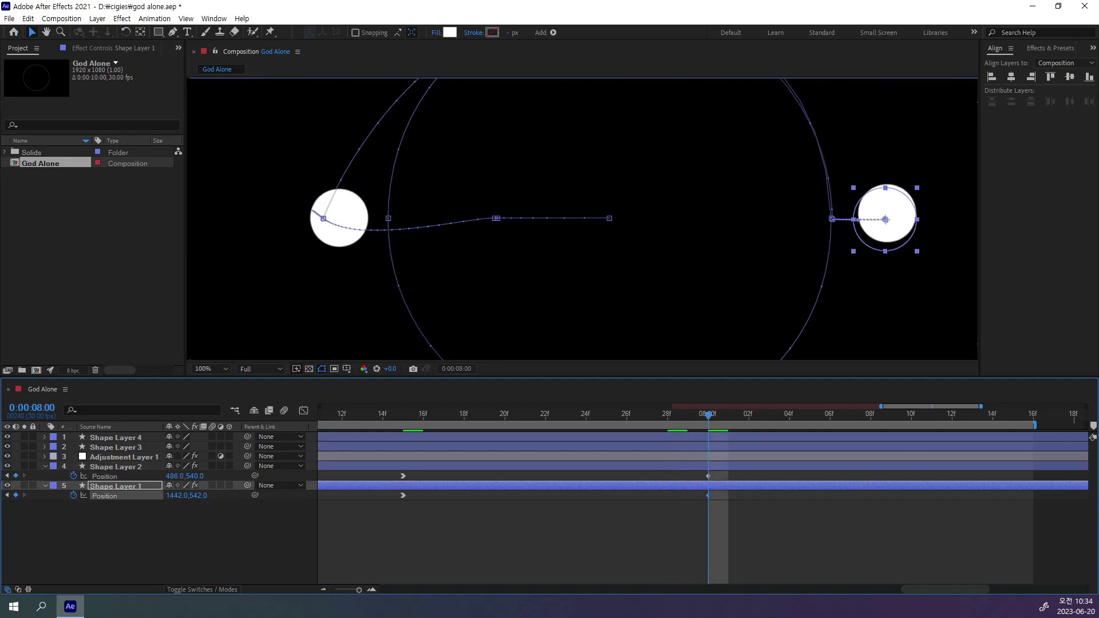
click(1069, 77)
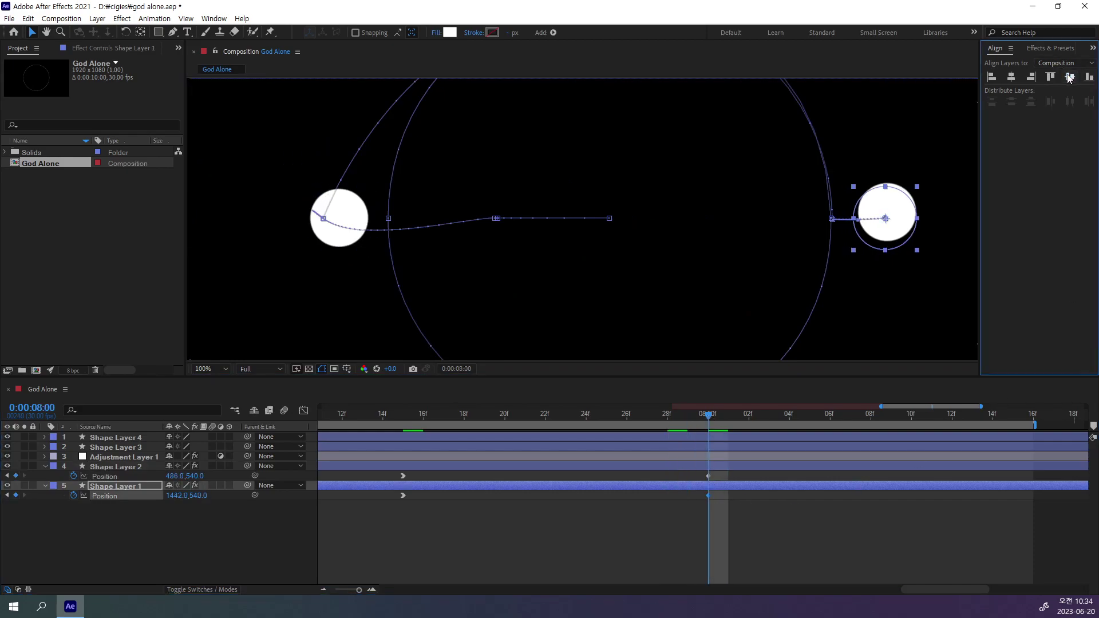
click(711, 466)
click(1070, 77)
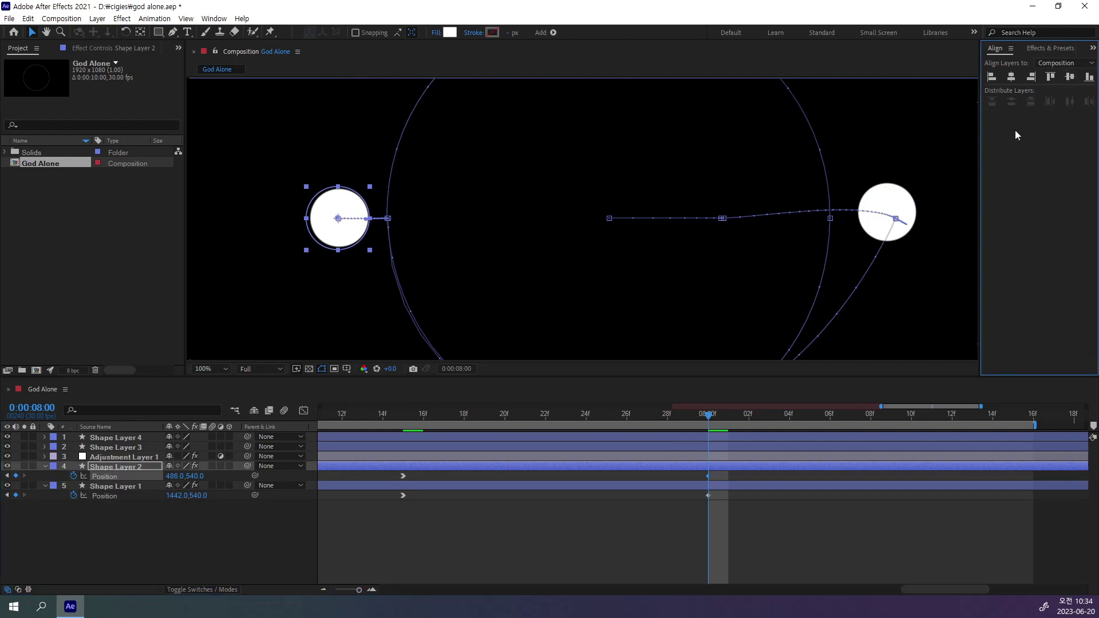
Step: Pull a path handle back into its point at the 8-second keyframe
mouse_move(712, 419)
mouse_down()
mouse_move(736, 474)
mouse_move(1072, 497)
mouse_move(551, 496)
mouse_move(691, 428)
mouse_up()
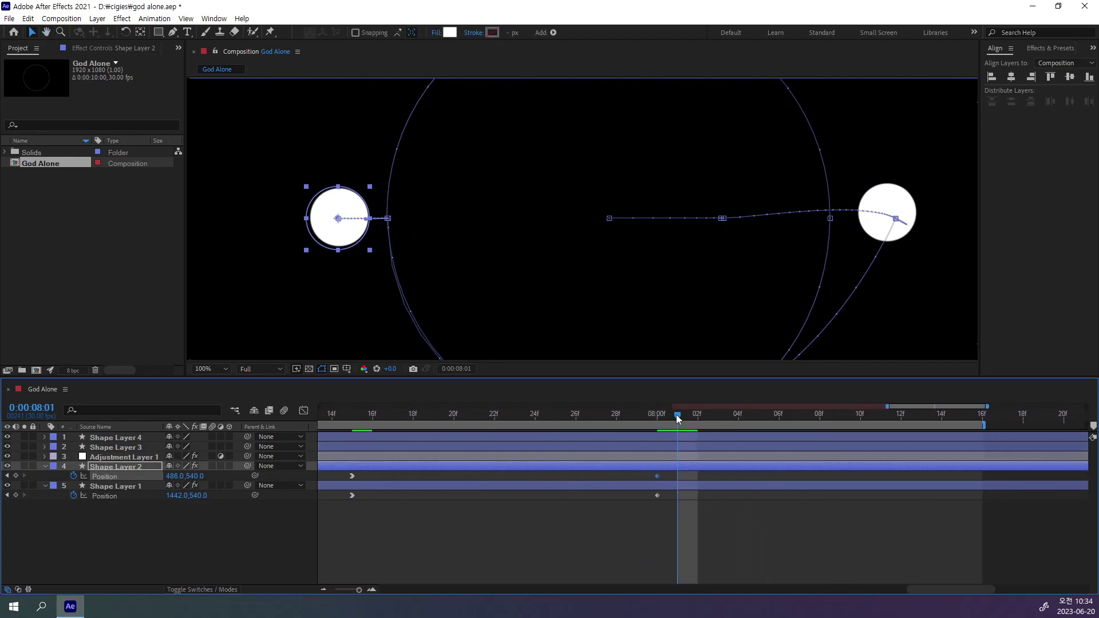
drag(677, 419, 697, 421)
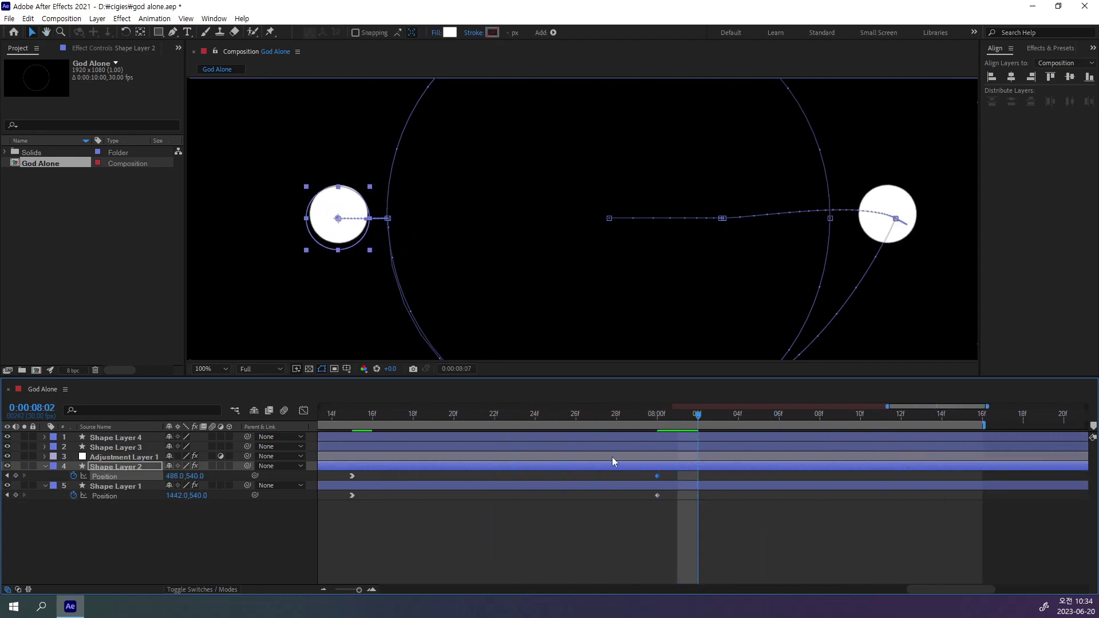
drag(613, 462, 665, 467)
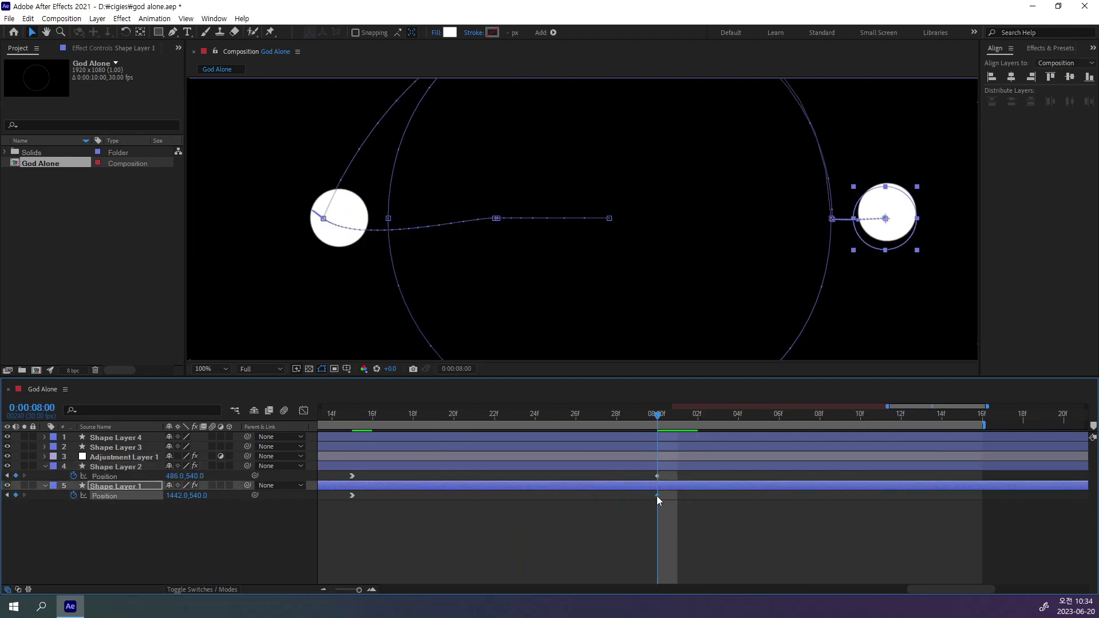
click(657, 475)
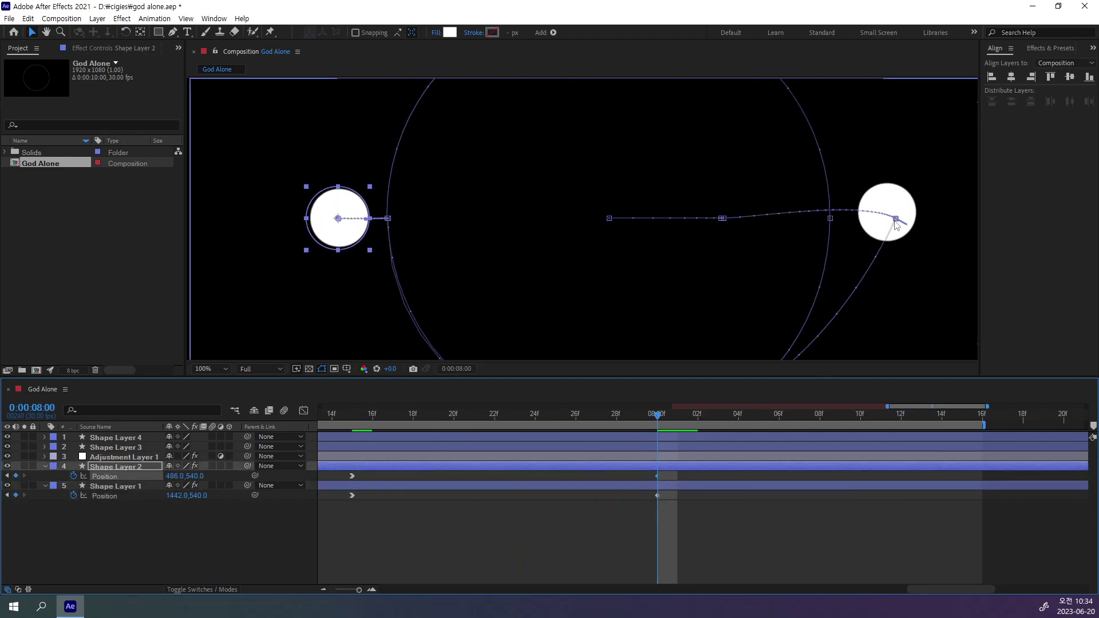
click(896, 219)
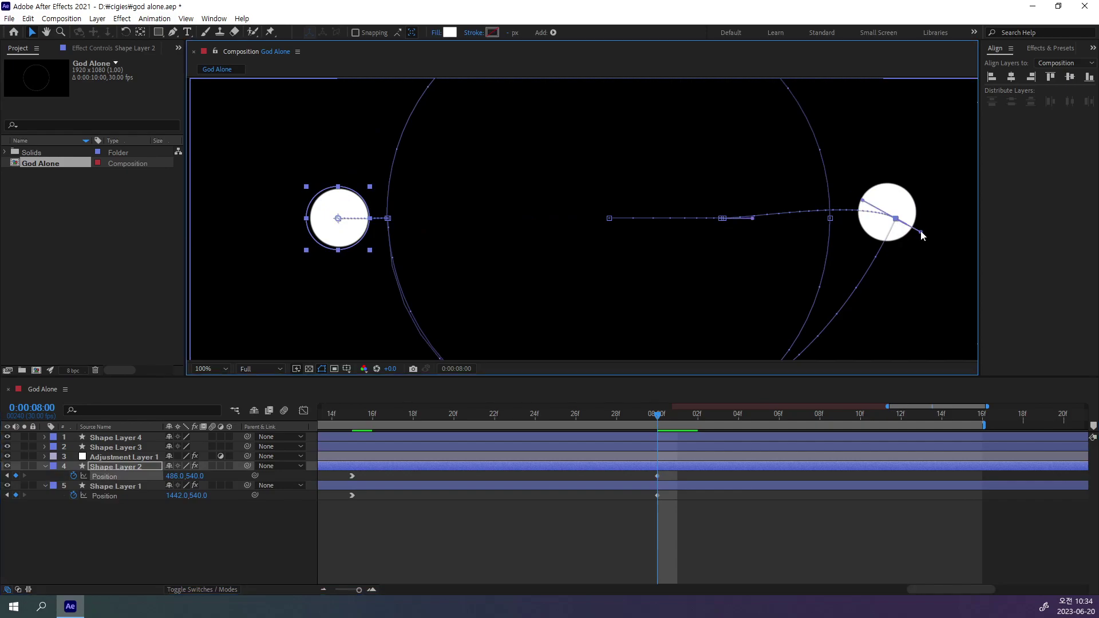
drag(915, 231, 900, 221)
click(661, 476)
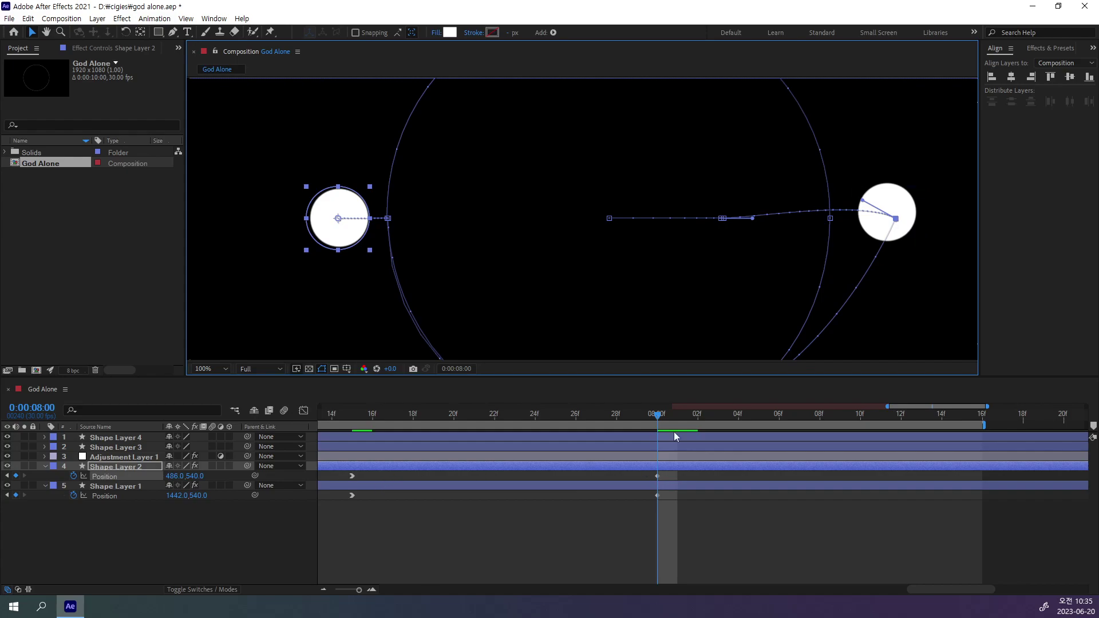
click(657, 477)
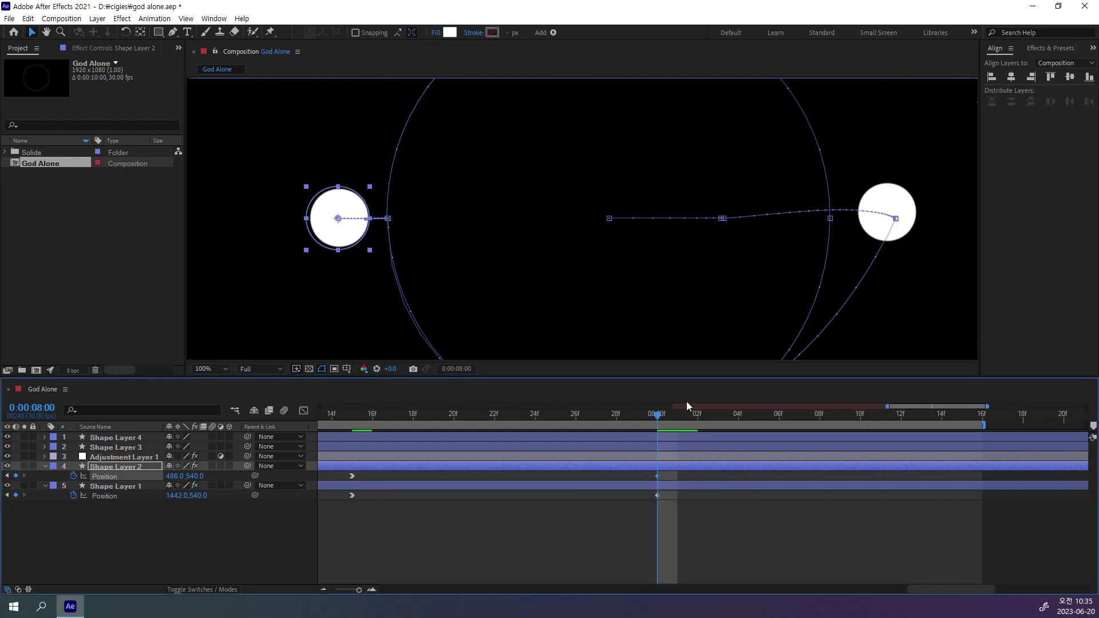
drag(658, 413, 466, 414)
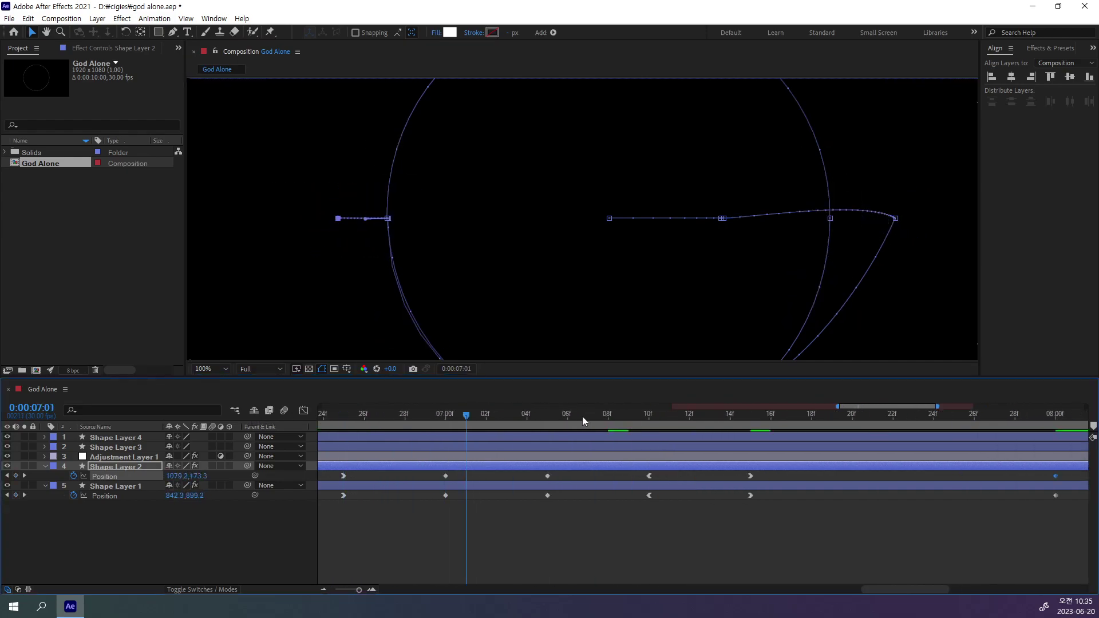
Step: Zoom the timeline out and preview the circles' motion
key(space)
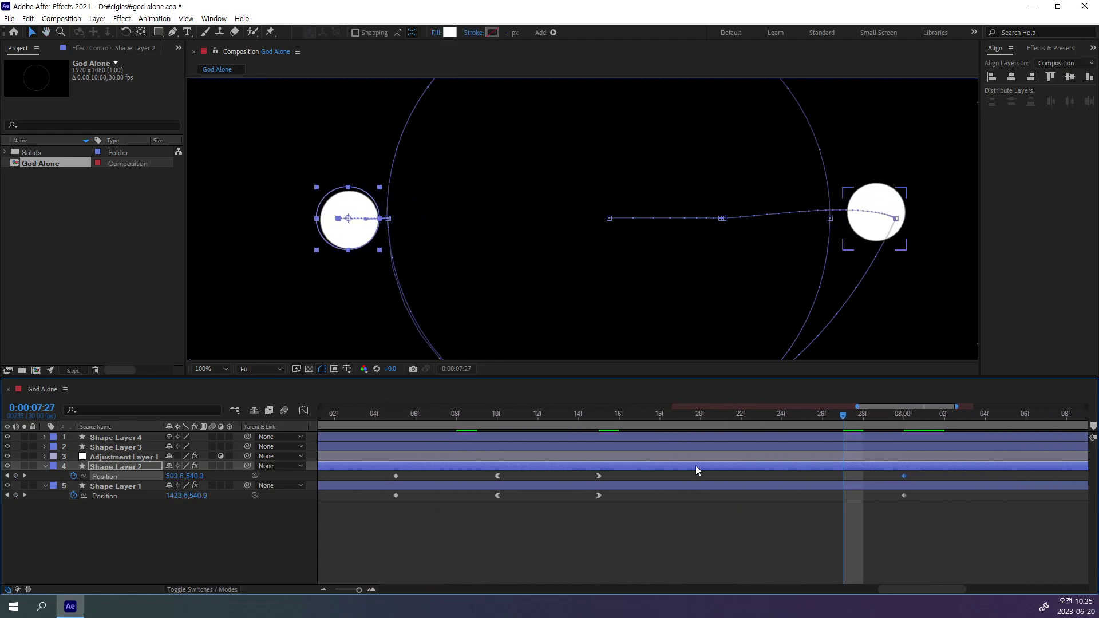
click(323, 590)
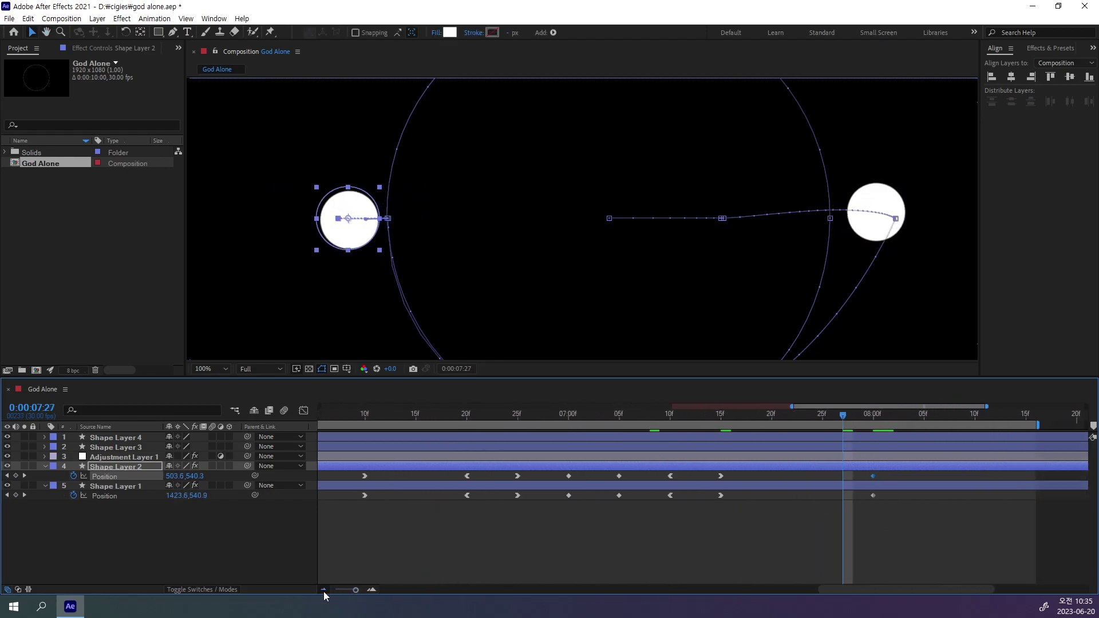
click(324, 591)
drag(841, 416, 753, 458)
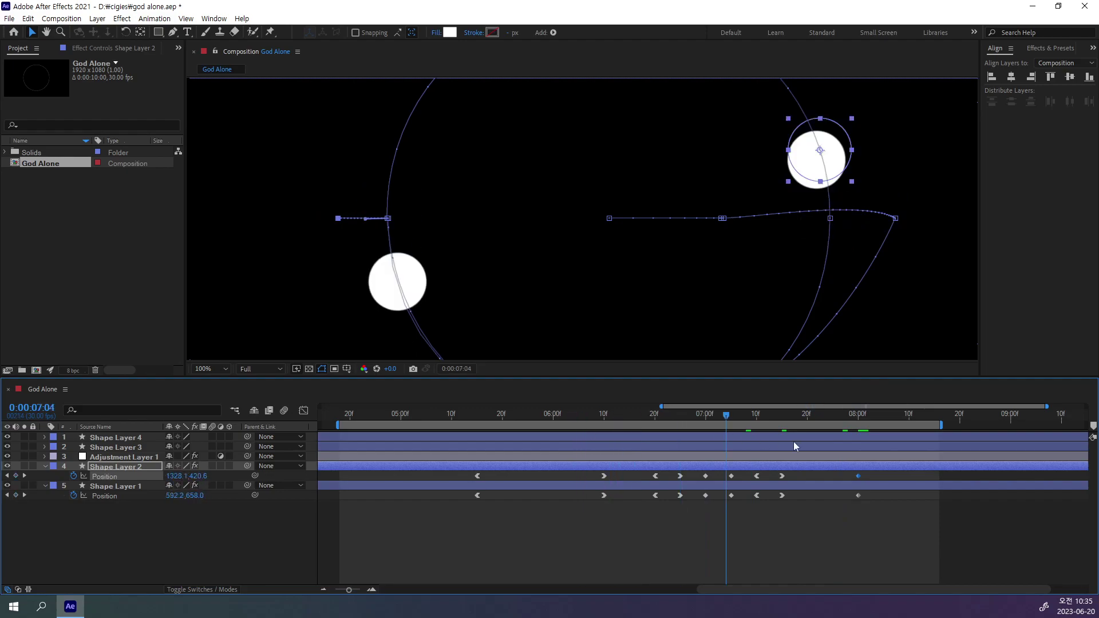
key(space)
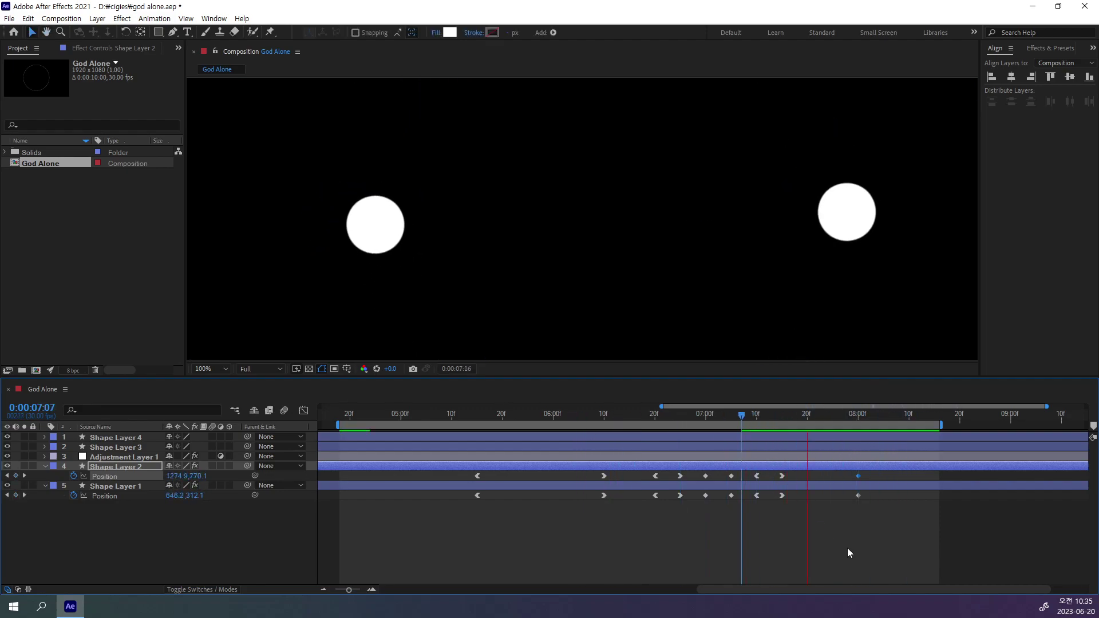
key(space)
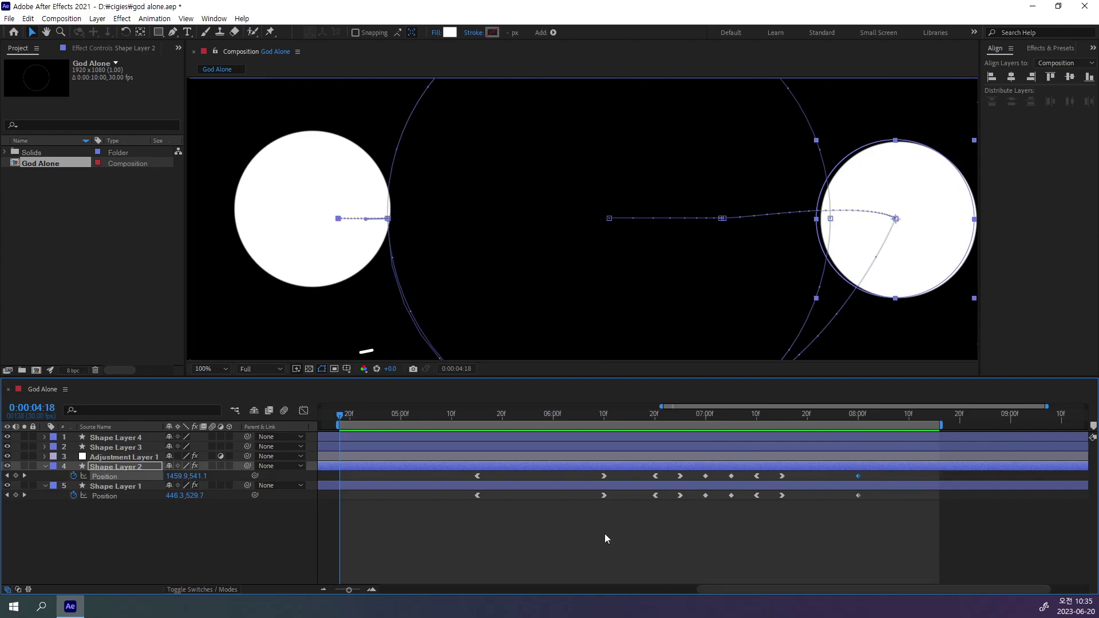
Step: Extend the work area to the composition end at 0:00:09:29
click(329, 592)
click(328, 592)
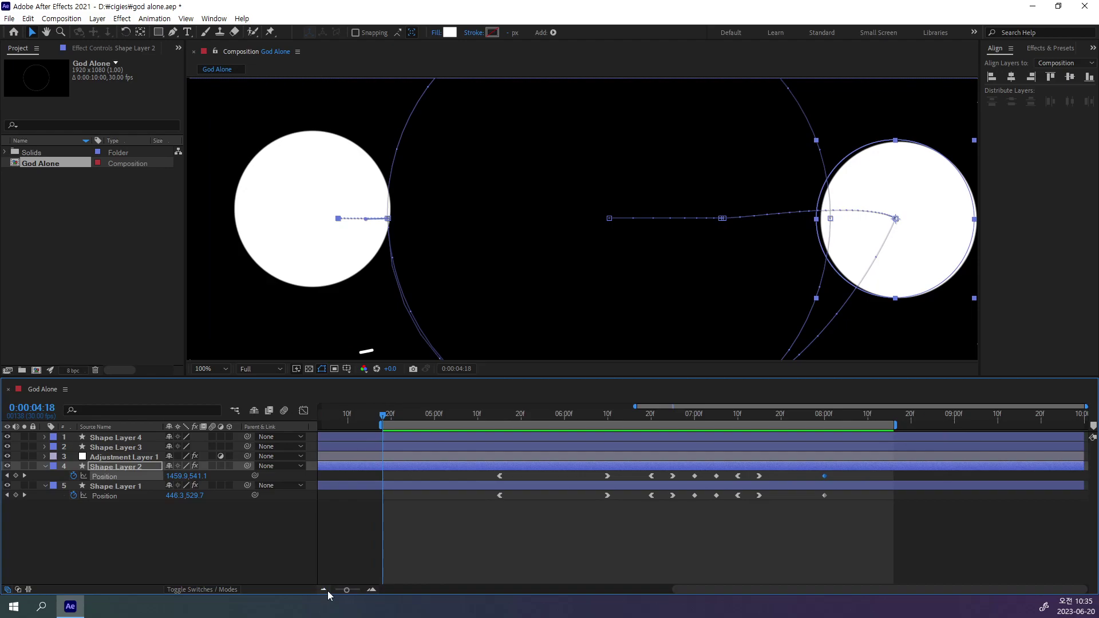
click(328, 593)
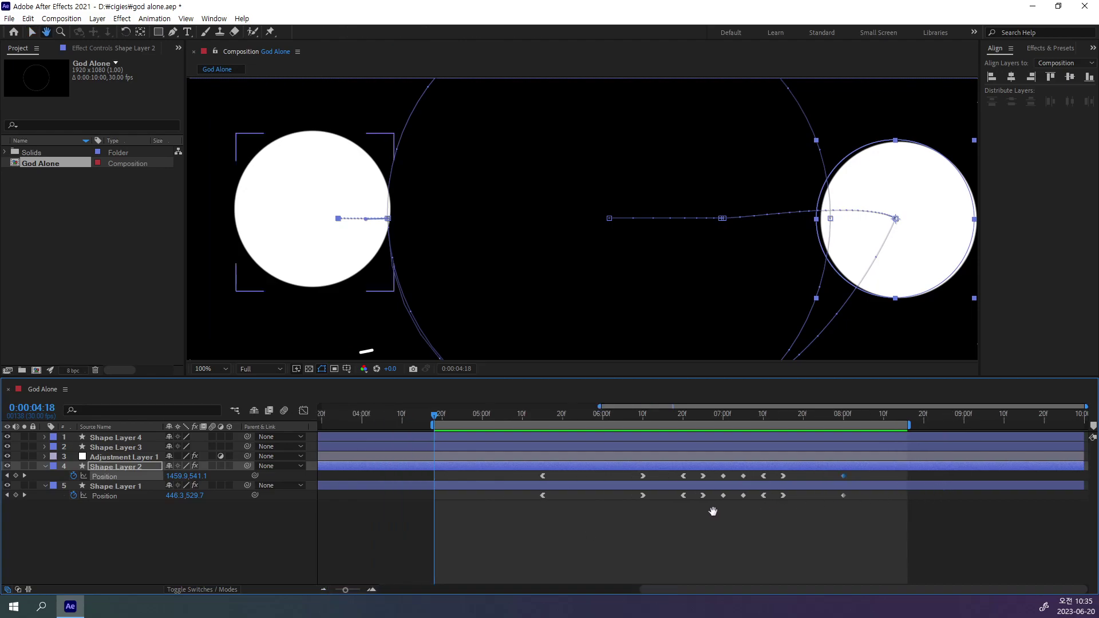
drag(844, 413, 1080, 413)
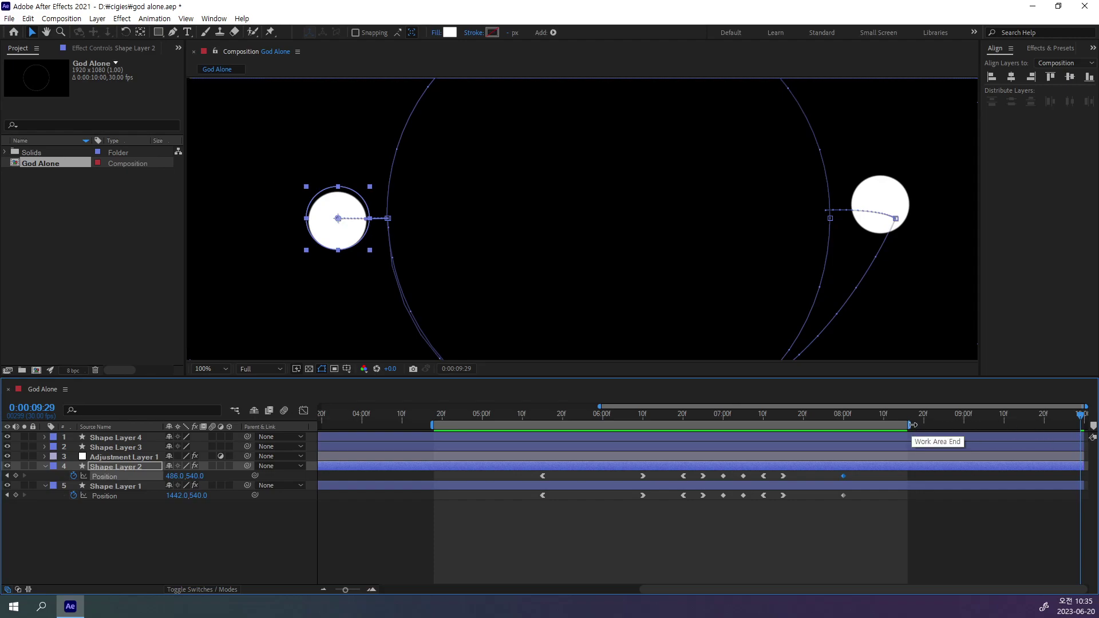
drag(915, 425, 1084, 425)
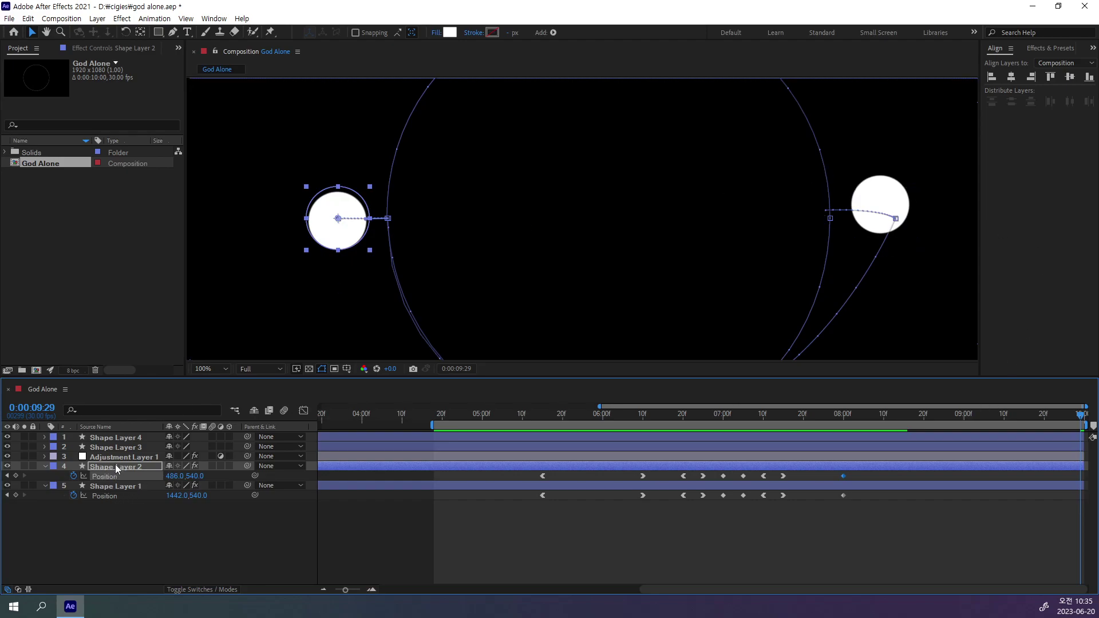
key(Return)
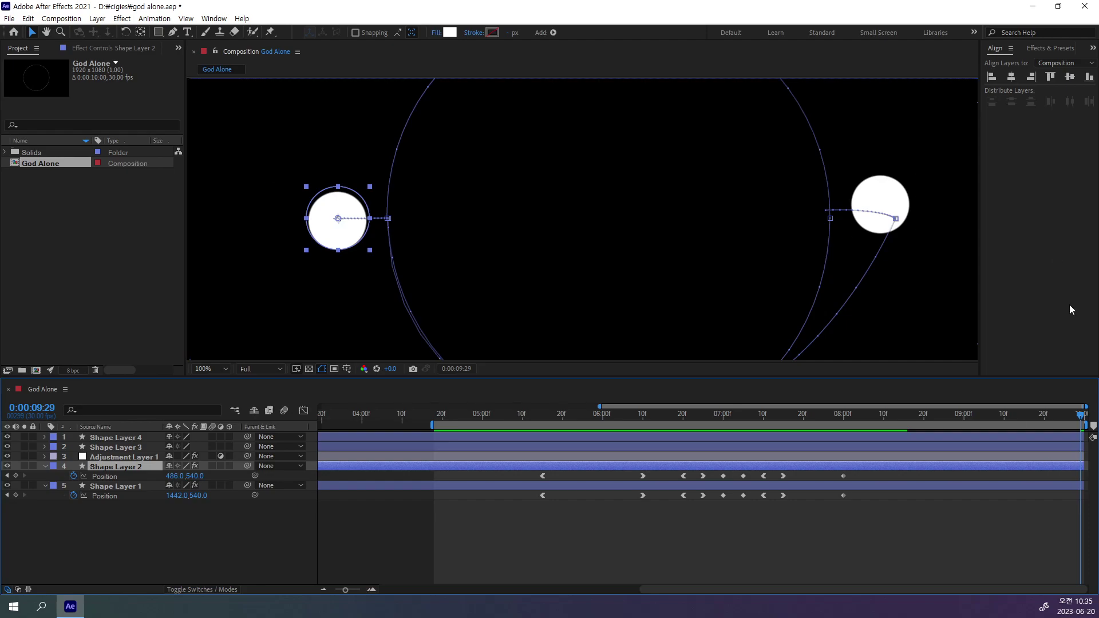
Step: Centre Shape Layers 2 and 1 at 960,540 on the last frame and check the merge
click(1012, 81)
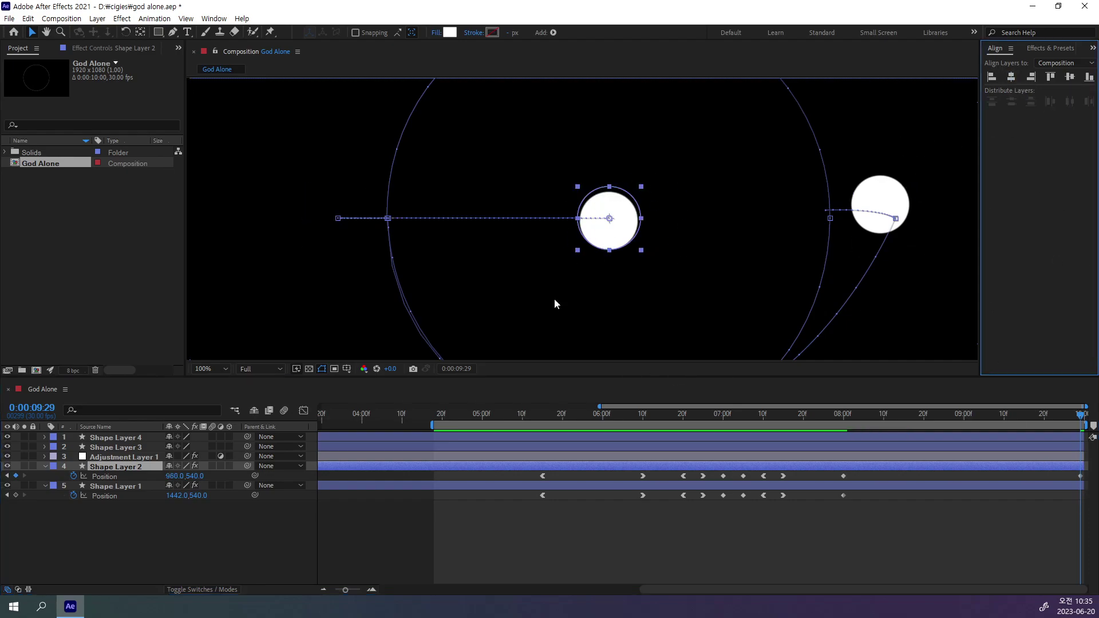
click(103, 486)
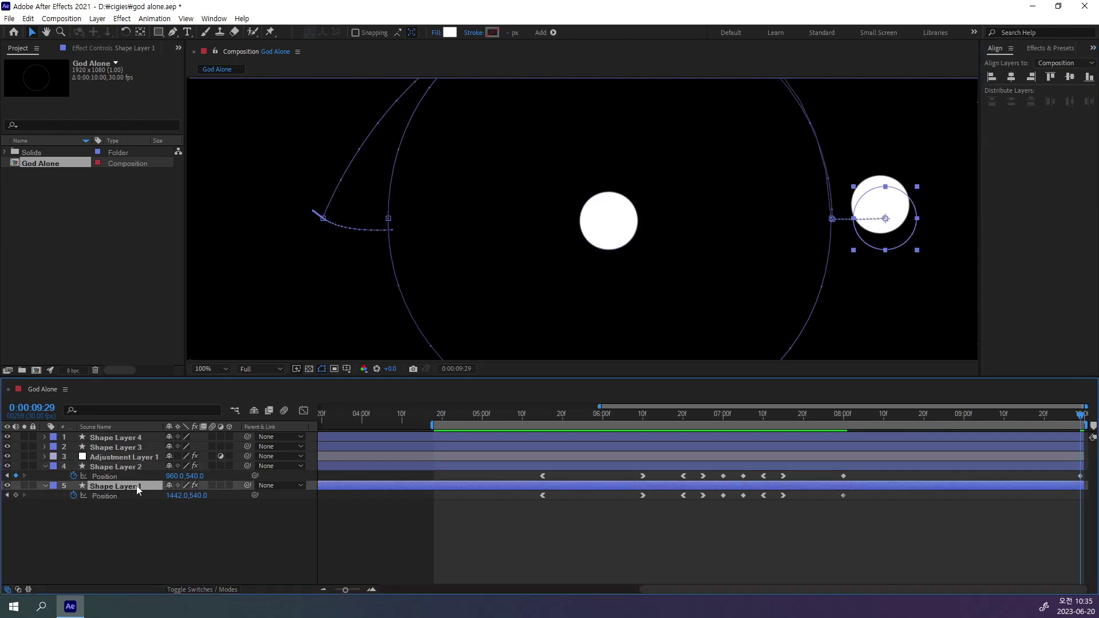
click(1012, 82)
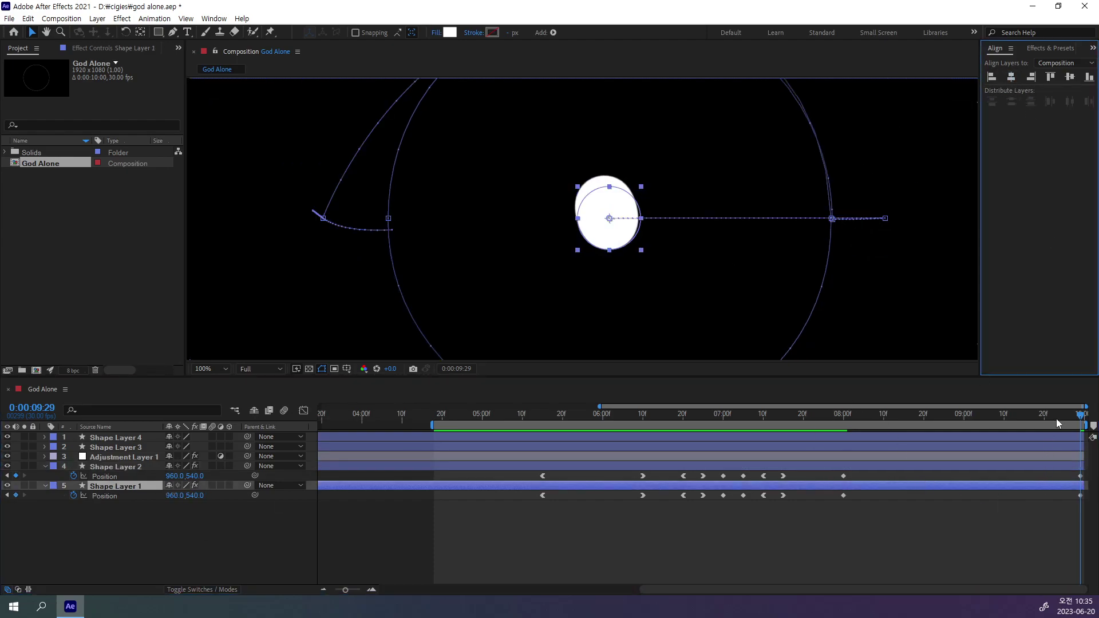
drag(1077, 416, 631, 465)
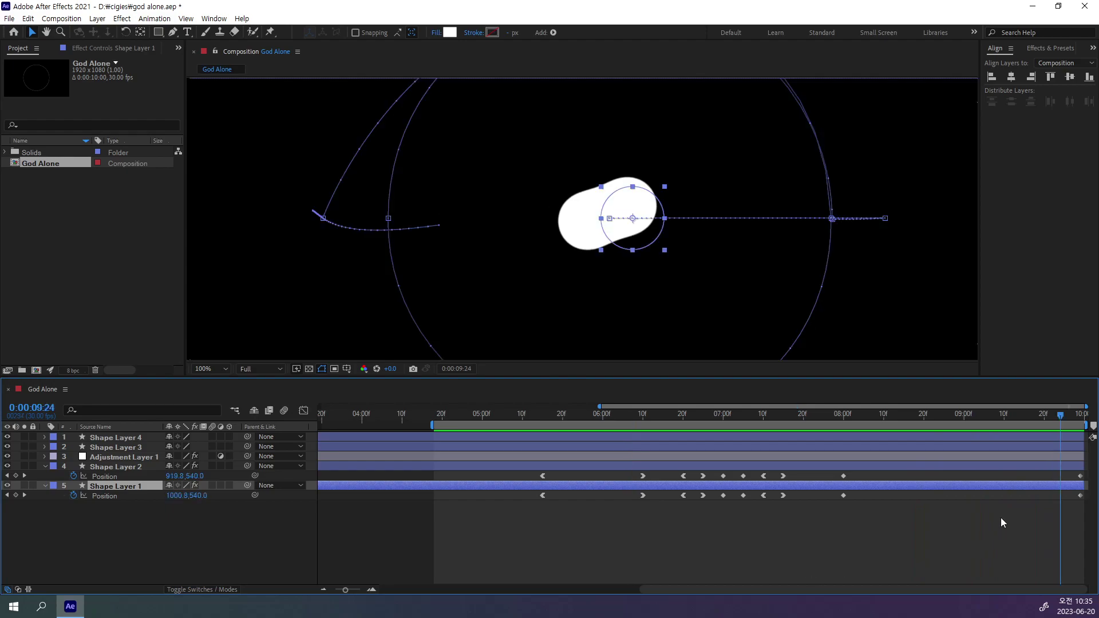
mouse_move(1057, 416)
mouse_down()
mouse_move(1040, 423)
mouse_move(1080, 424)
mouse_move(690, 509)
mouse_move(927, 518)
mouse_move(898, 520)
mouse_move(825, 510)
mouse_move(1094, 503)
mouse_up()
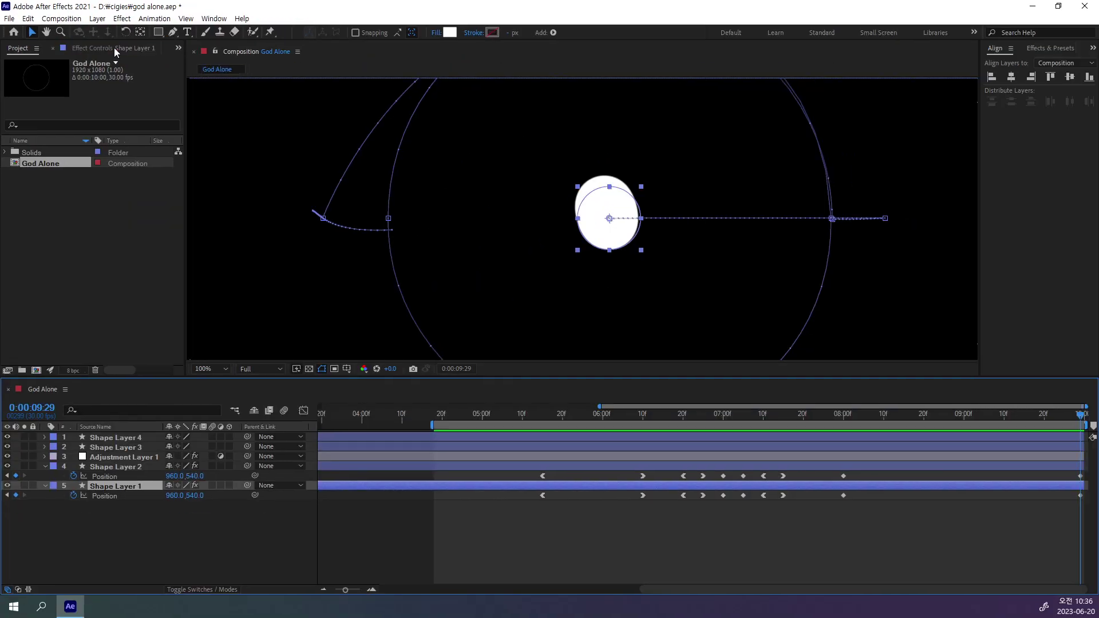
Step: Keyframe Shape Layer 1's Wiggle Amount at 25.0 at 0:00:07:10
click(115, 47)
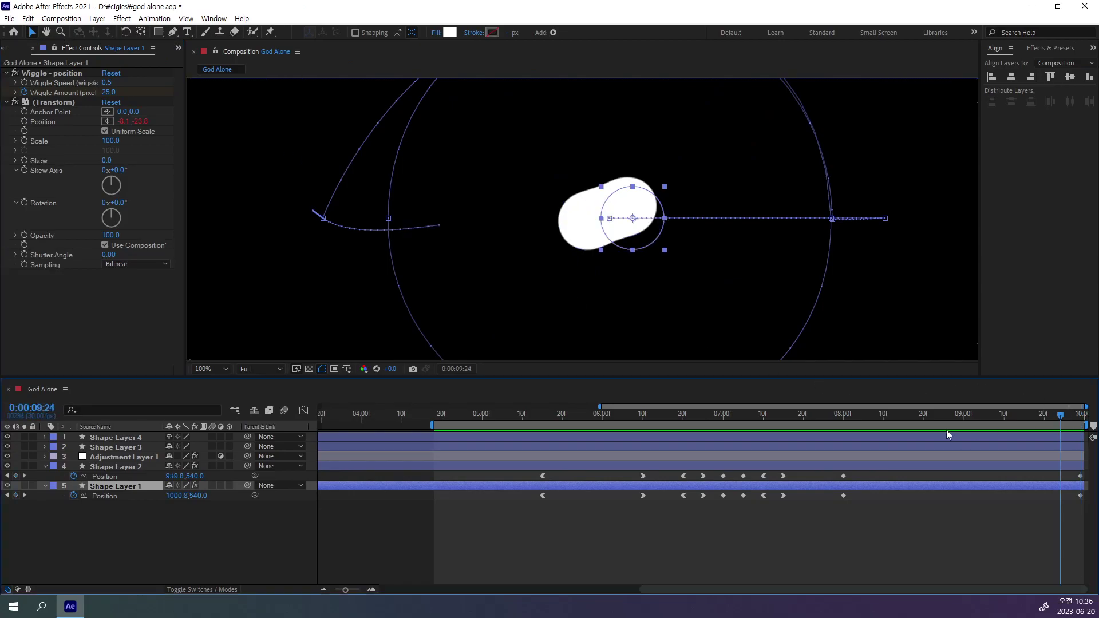
mouse_move(1080, 414)
mouse_down()
mouse_move(663, 413)
mouse_move(783, 462)
mouse_up()
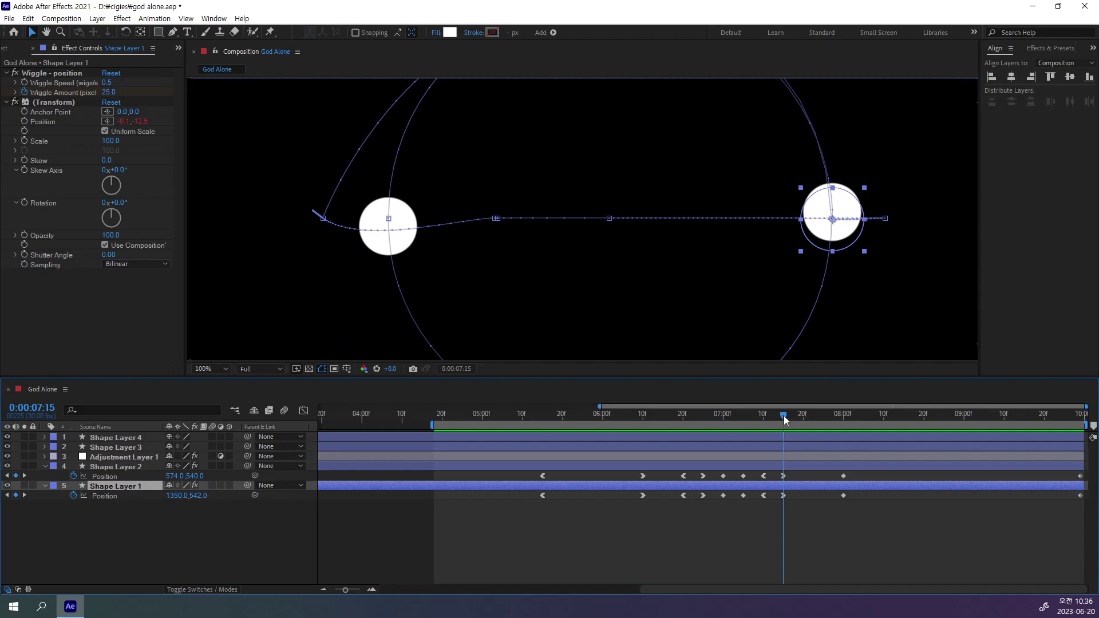
mouse_move(784, 415)
mouse_down()
mouse_move(783, 433)
mouse_move(764, 430)
mouse_move(776, 429)
mouse_up()
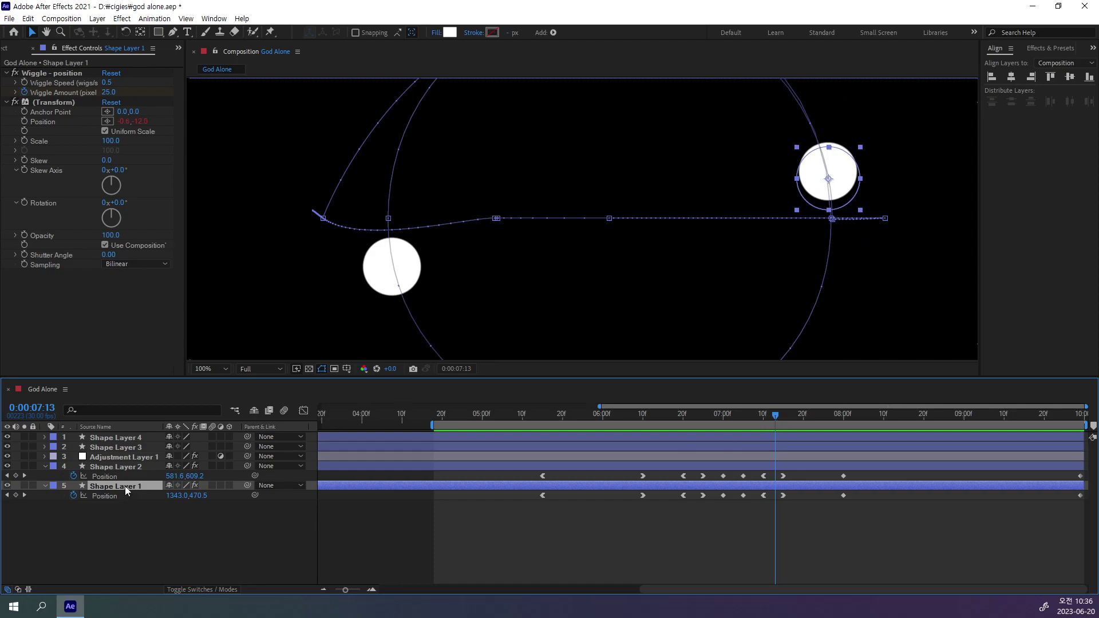
key(u)
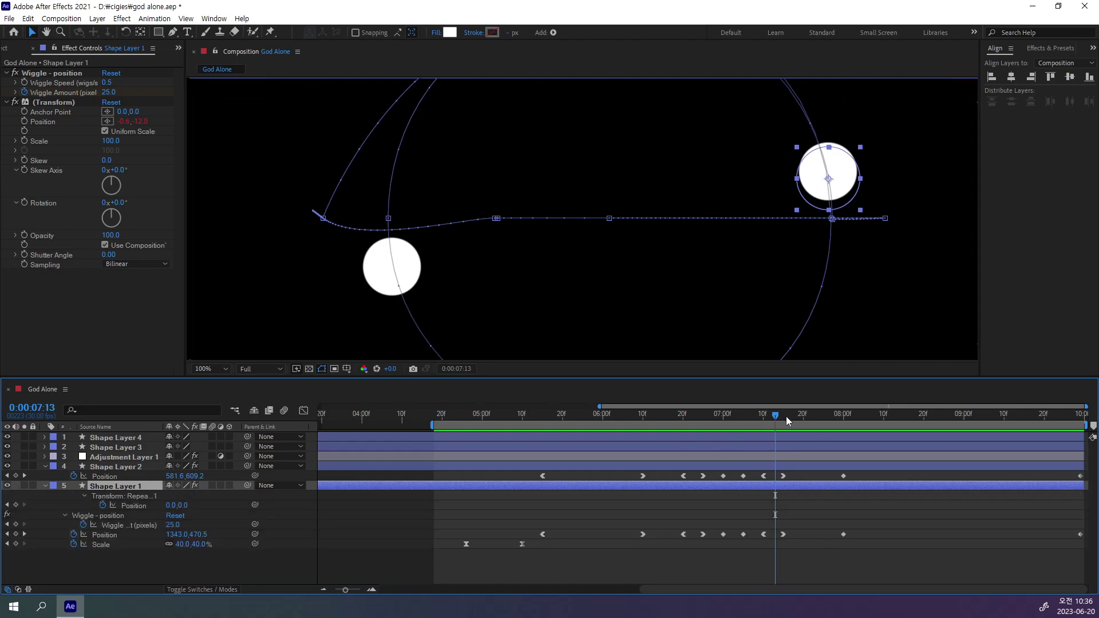
drag(778, 421, 767, 422)
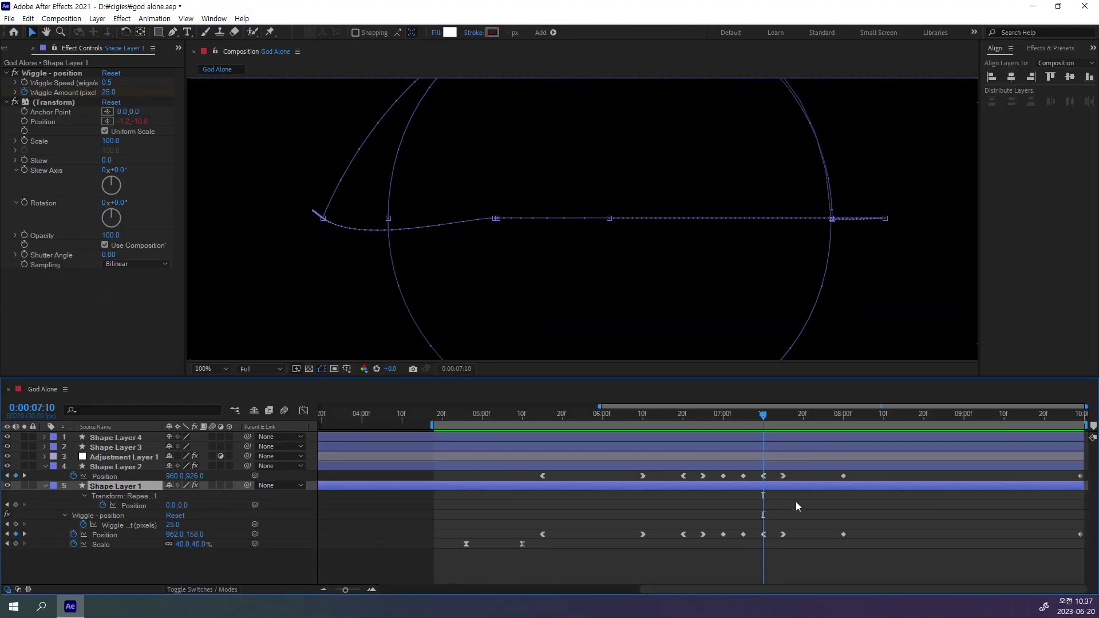
drag(764, 421, 764, 424)
click(16, 524)
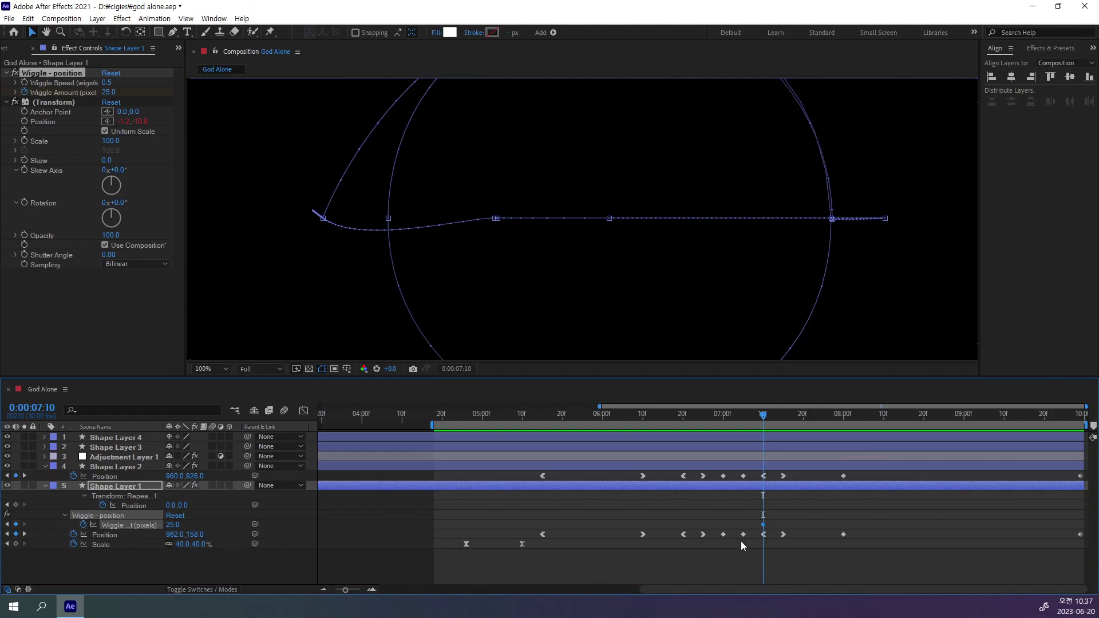
drag(765, 419, 784, 423)
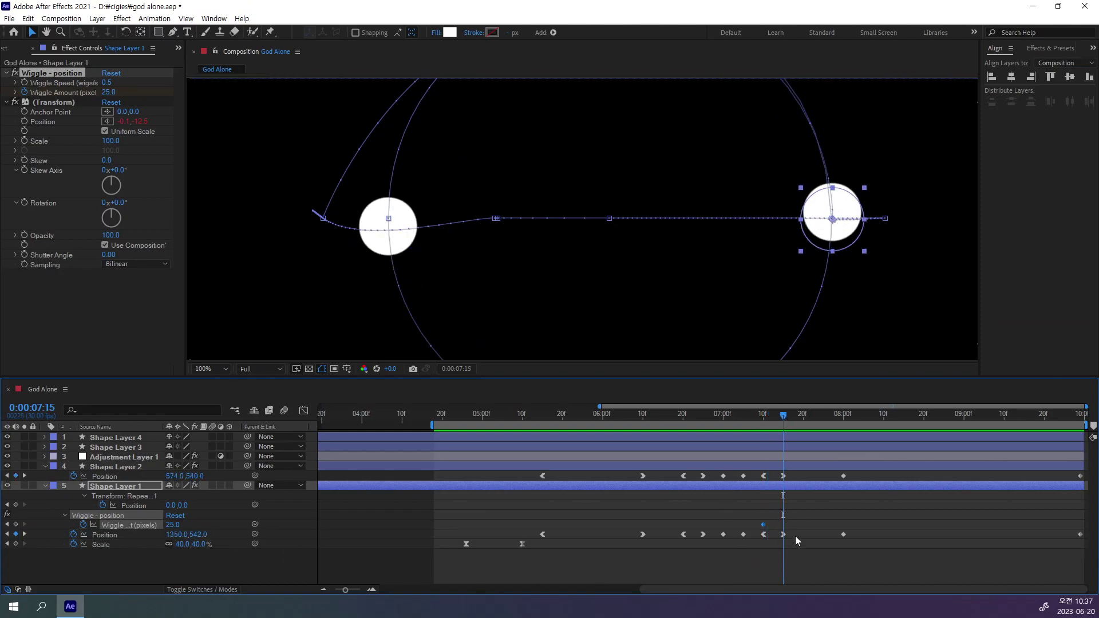
Step: Set Shape Layer 1's Wiggle Amount to 0 at 0:00:07:15
click(173, 525)
text(0)
key(Return)
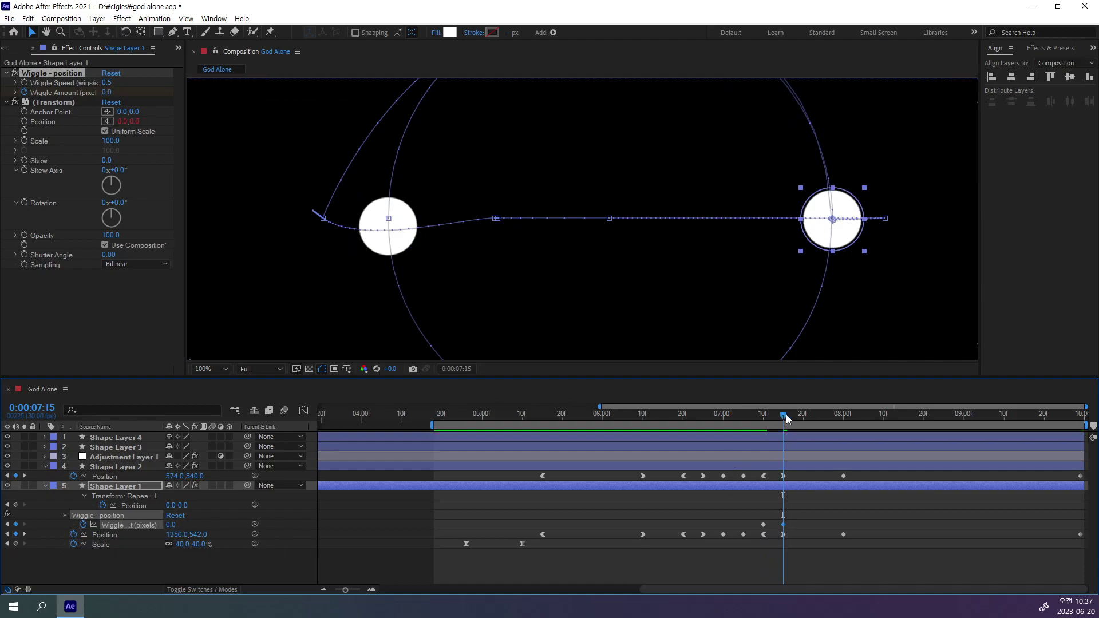
mouse_move(787, 419)
mouse_down()
mouse_move(828, 453)
mouse_move(998, 480)
mouse_move(799, 490)
mouse_up()
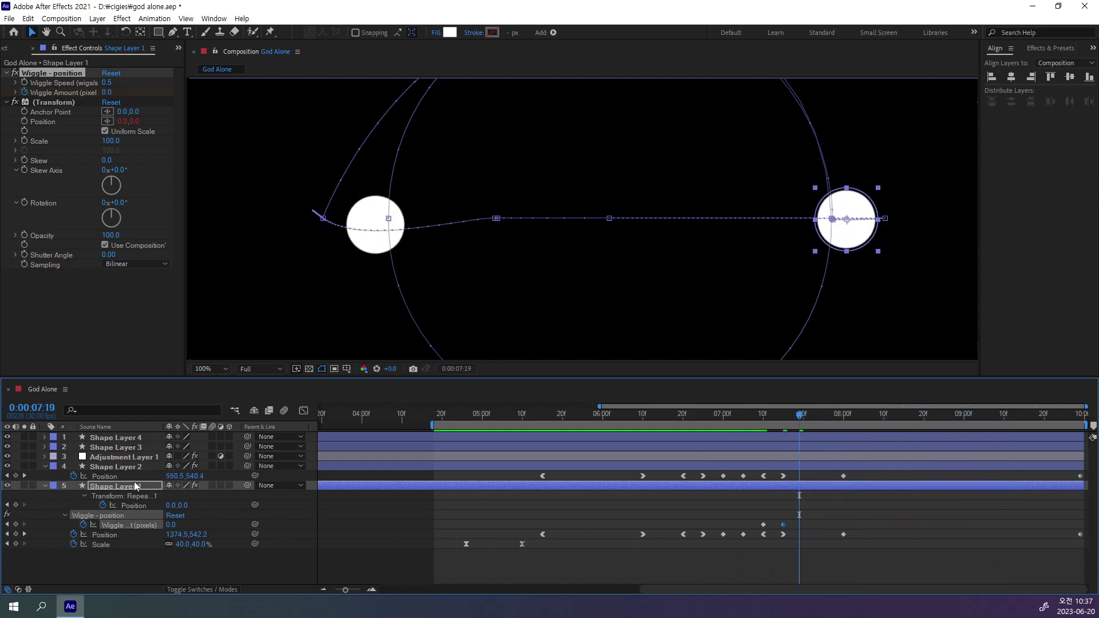
Step: Keyframe Shape Layer 2's Wiggle Amount at 7:10 and set it to 0 at 7:15
click(92, 466)
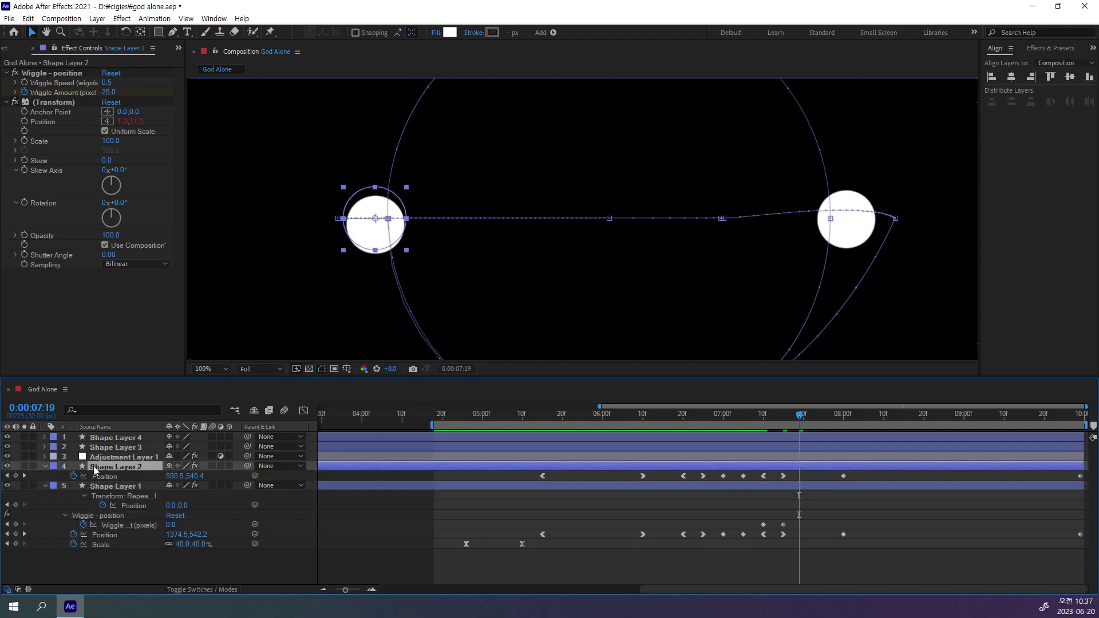
key(u)
key(u)
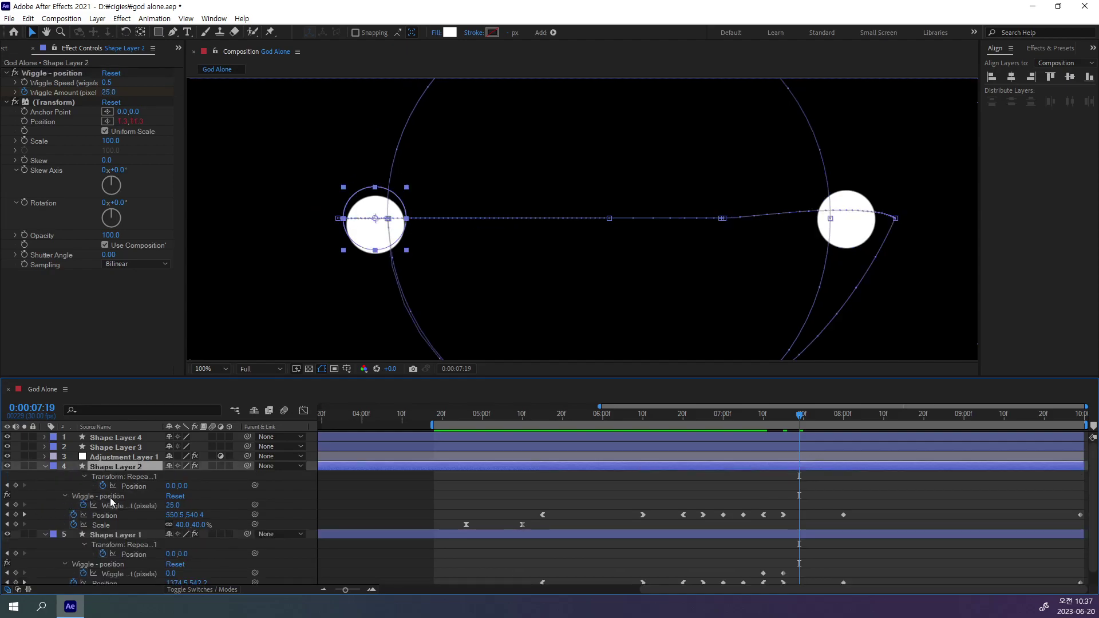
click(110, 496)
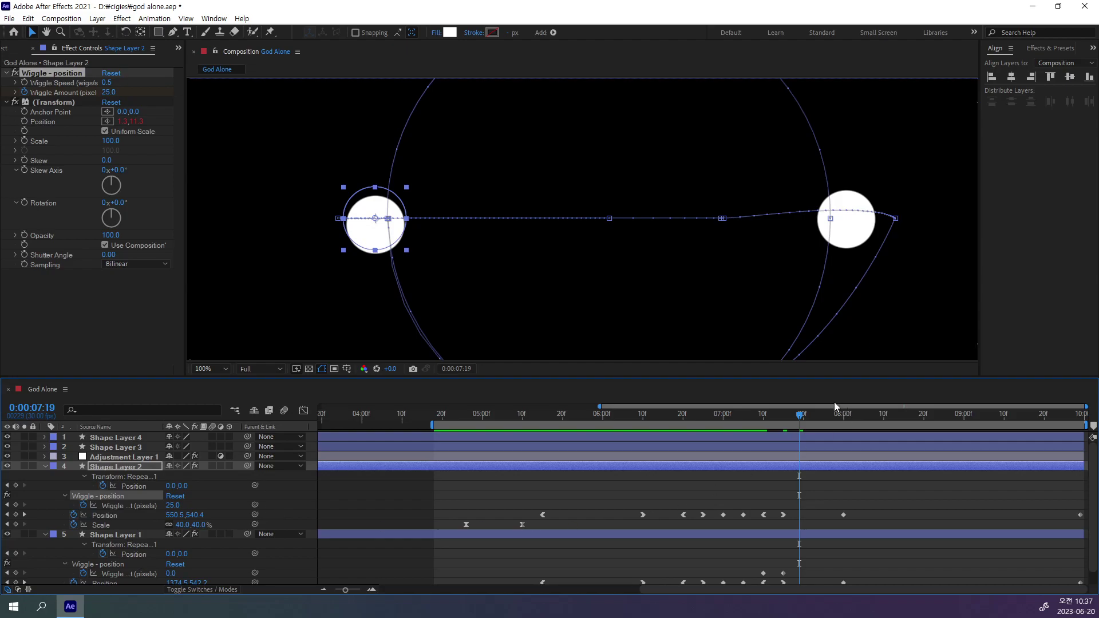
drag(800, 419, 764, 424)
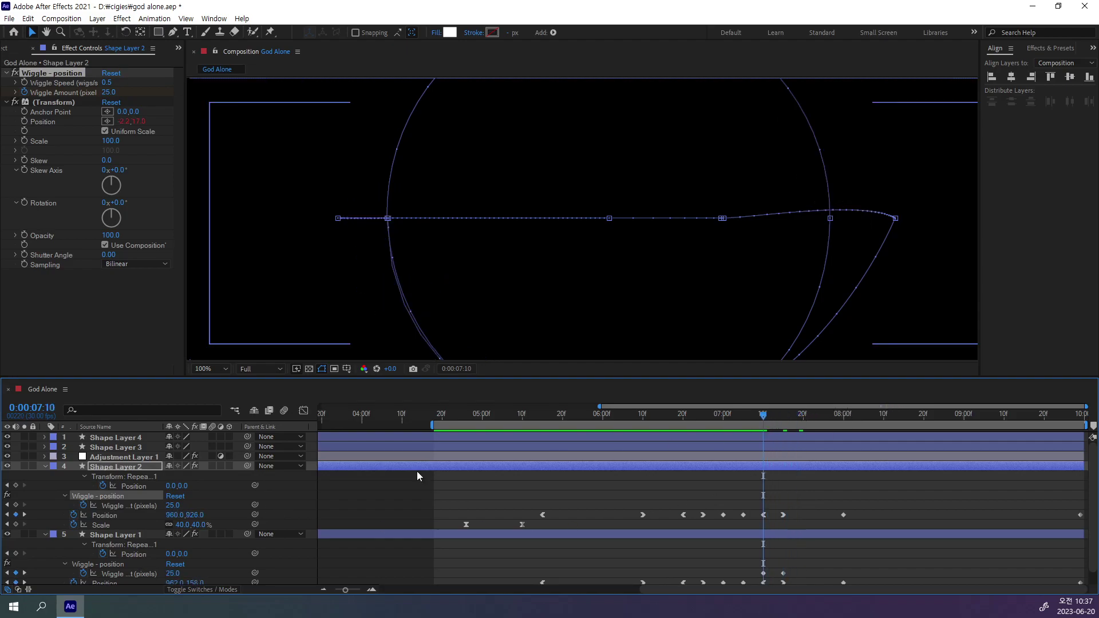
click(16, 505)
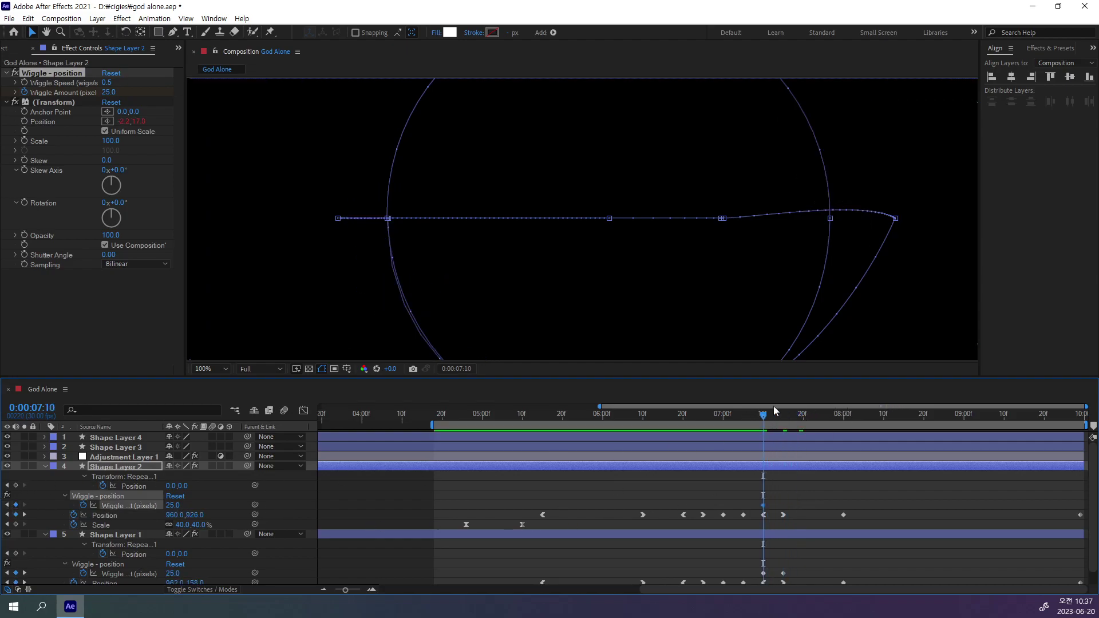
drag(765, 414, 783, 417)
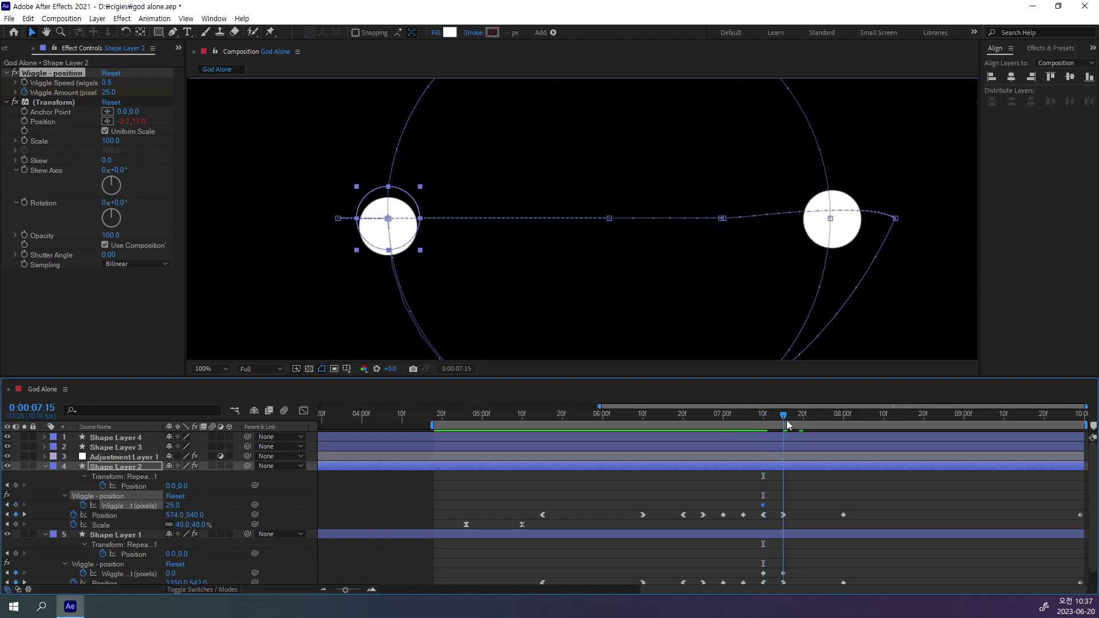
click(173, 505)
text(0)
key(Return)
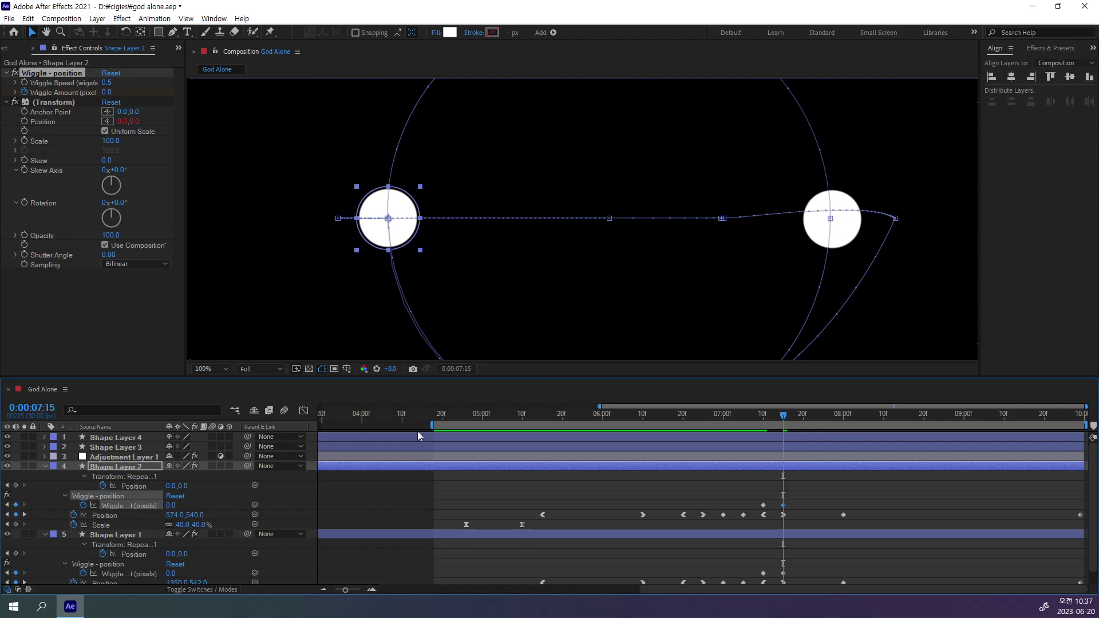
Step: Start the work area later and preview the circles merging
drag(431, 425, 456, 425)
key(space)
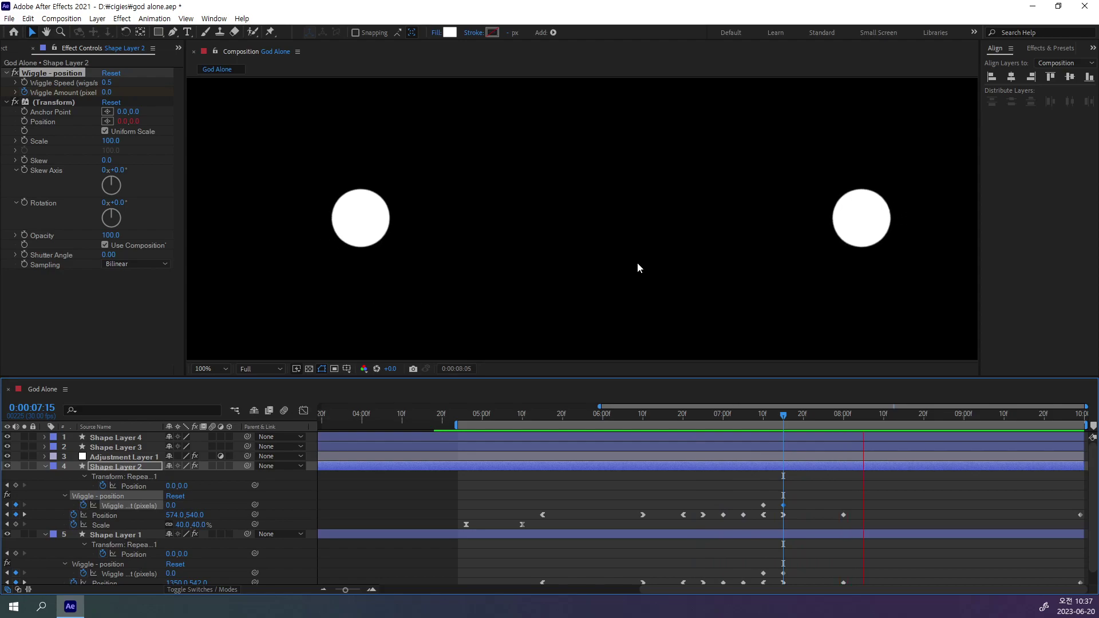
key(space)
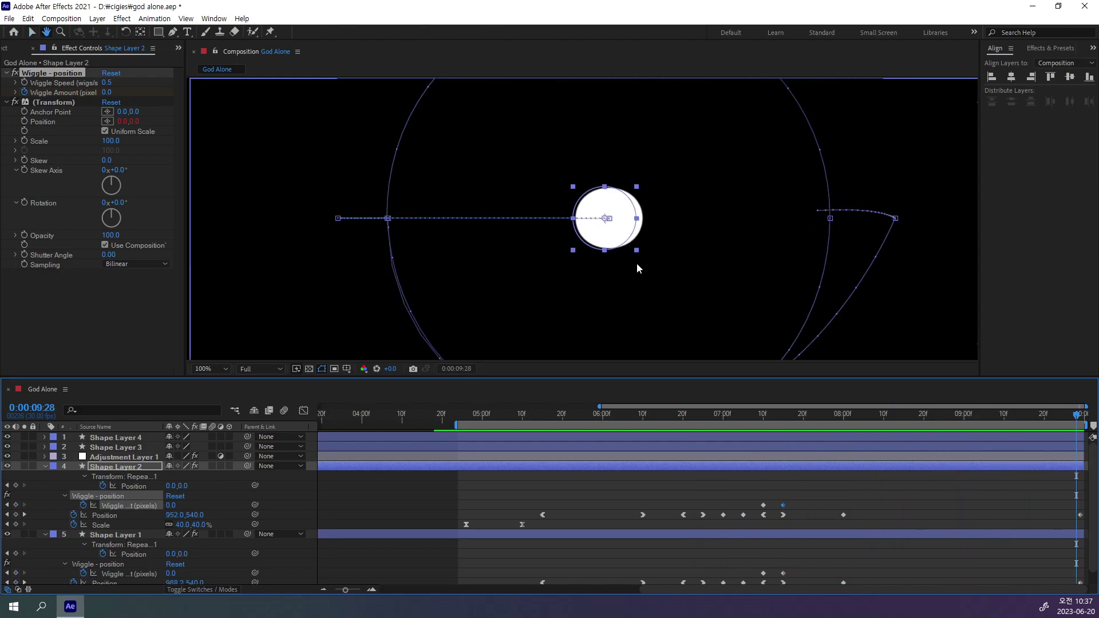
mouse_move(967, 423)
mouse_down()
mouse_move(902, 456)
mouse_move(964, 462)
mouse_up()
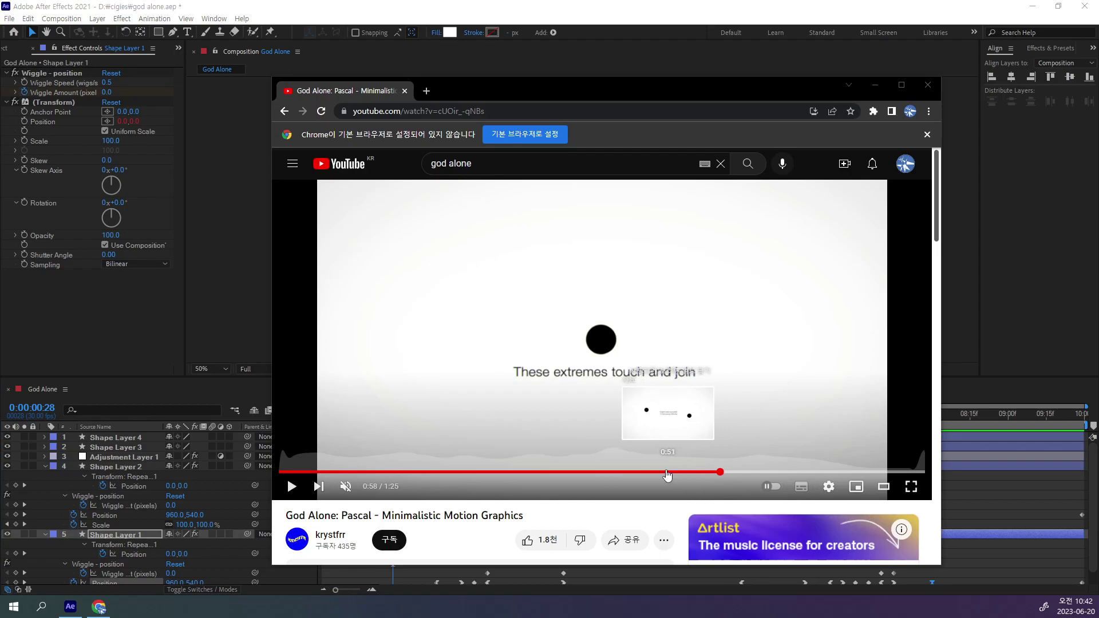
Step: Pause the reference video at 0:44 on 'In either case,' in the black circle
click(596, 475)
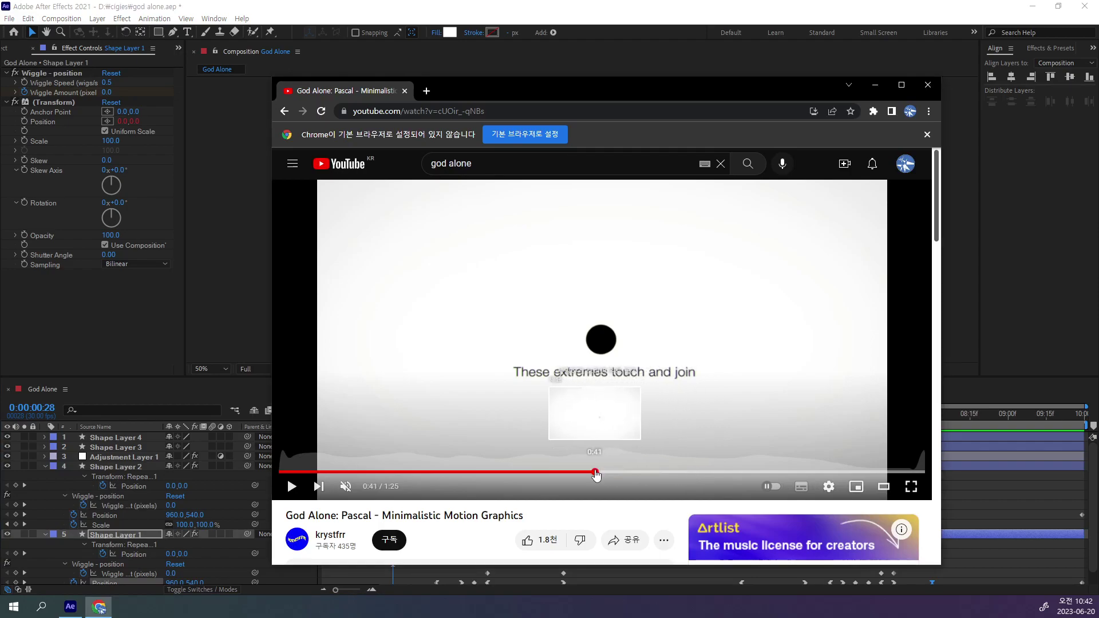
click(754, 329)
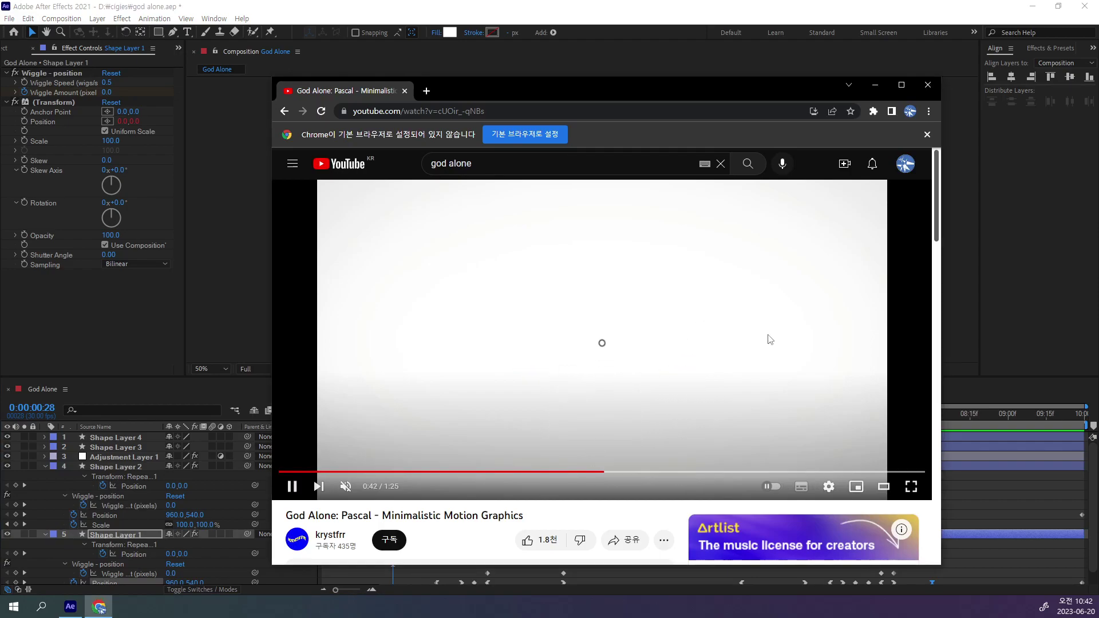
click(770, 339)
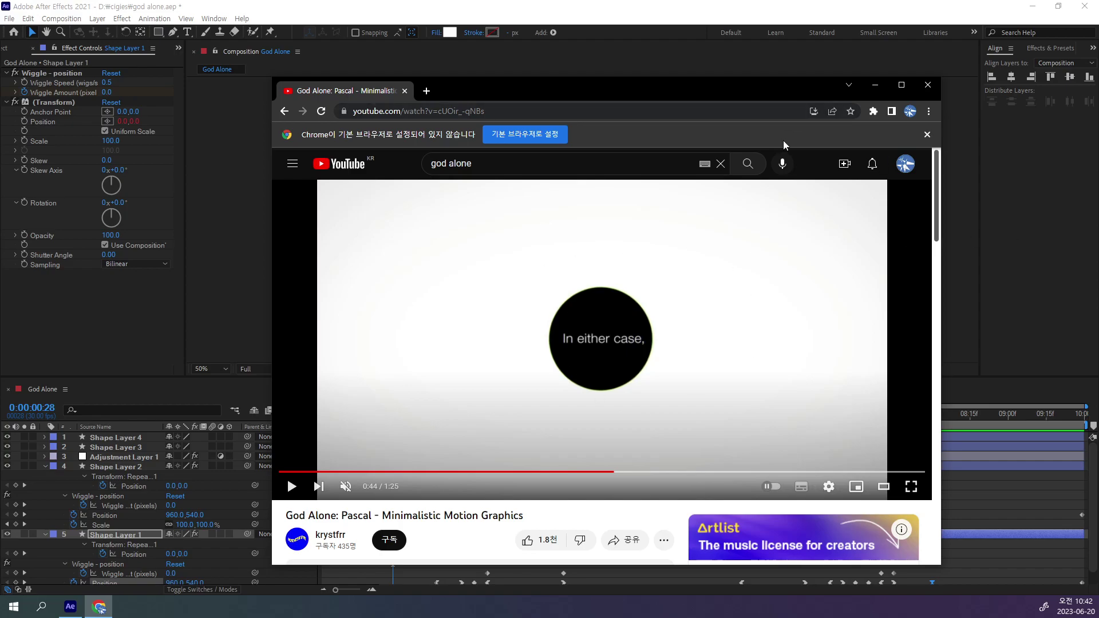
Step: Clear the reference browser away and collapse Shape Layers 1 and 2 in the timeline
drag(722, 93, 989, 106)
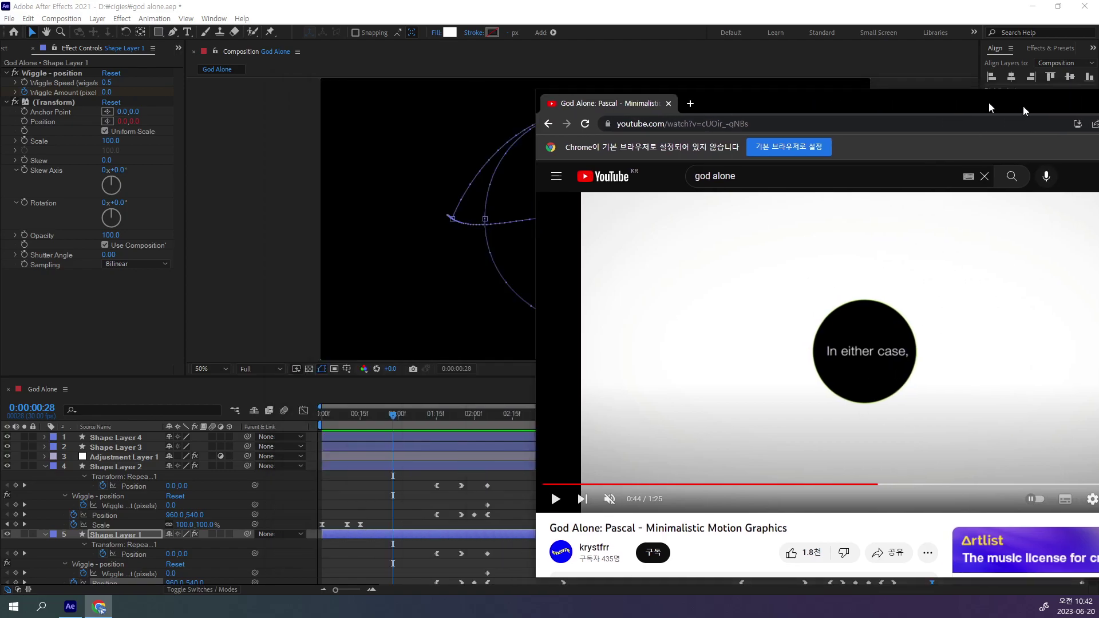
key(ctrl+w)
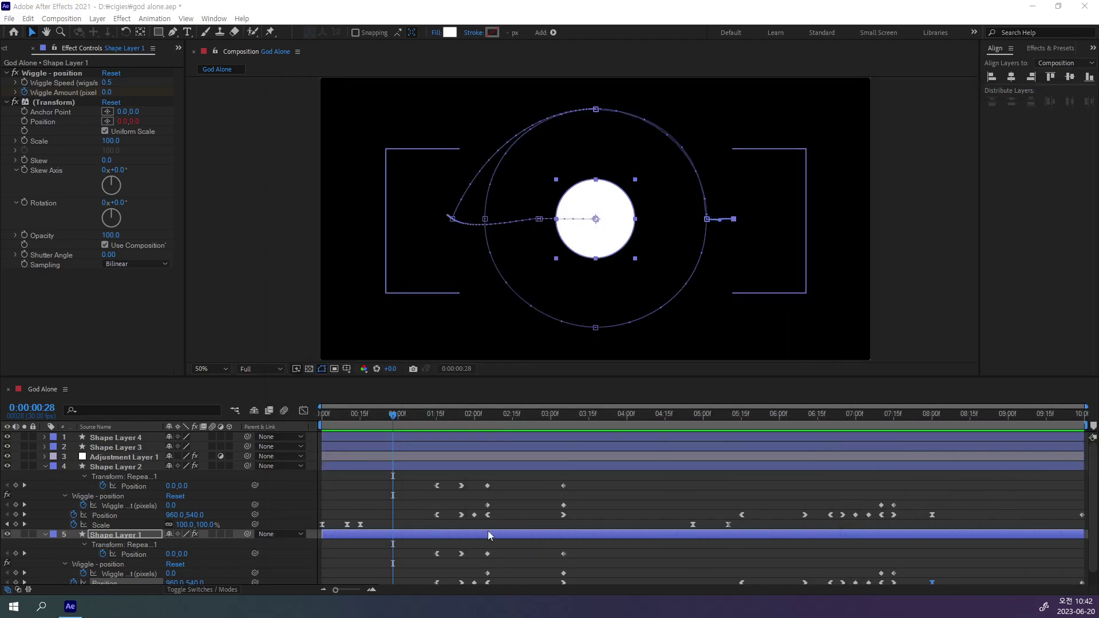
click(650, 367)
click(934, 294)
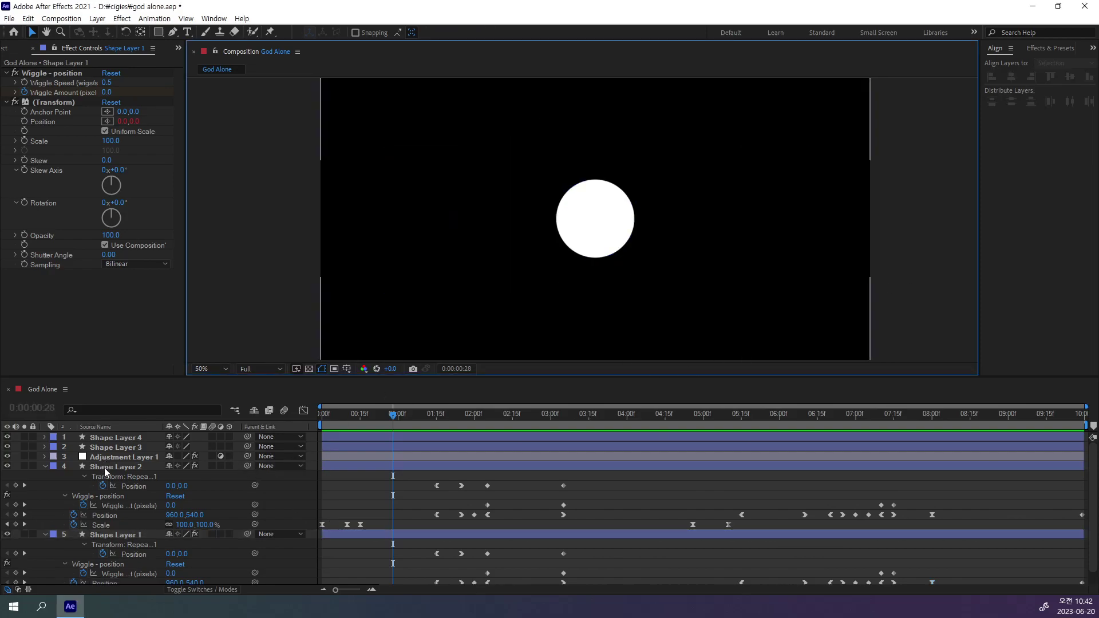
click(45, 467)
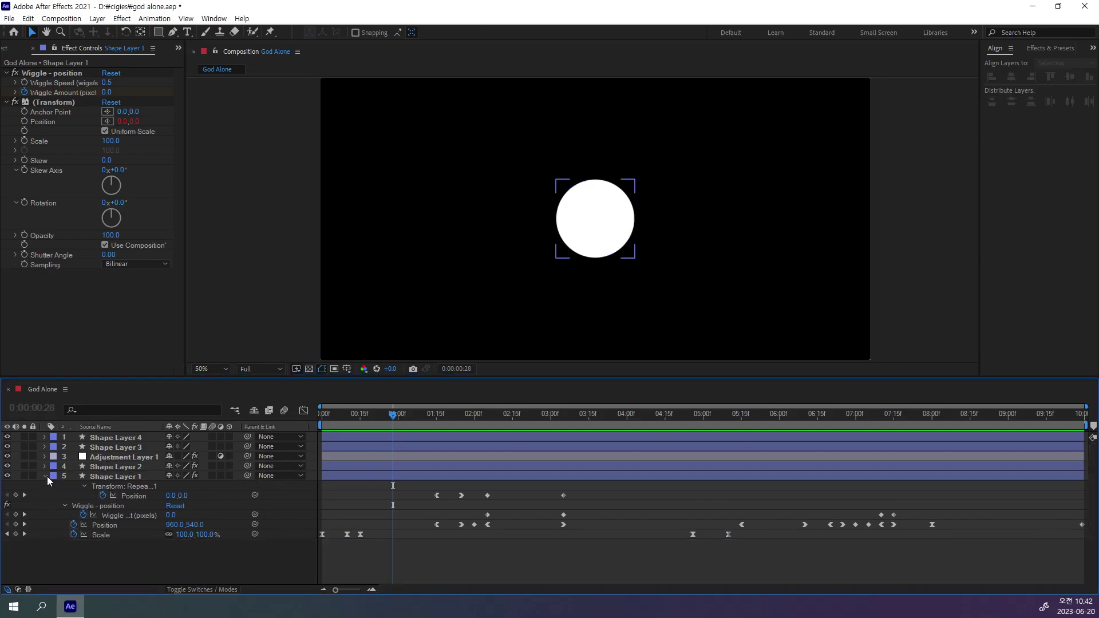
click(45, 477)
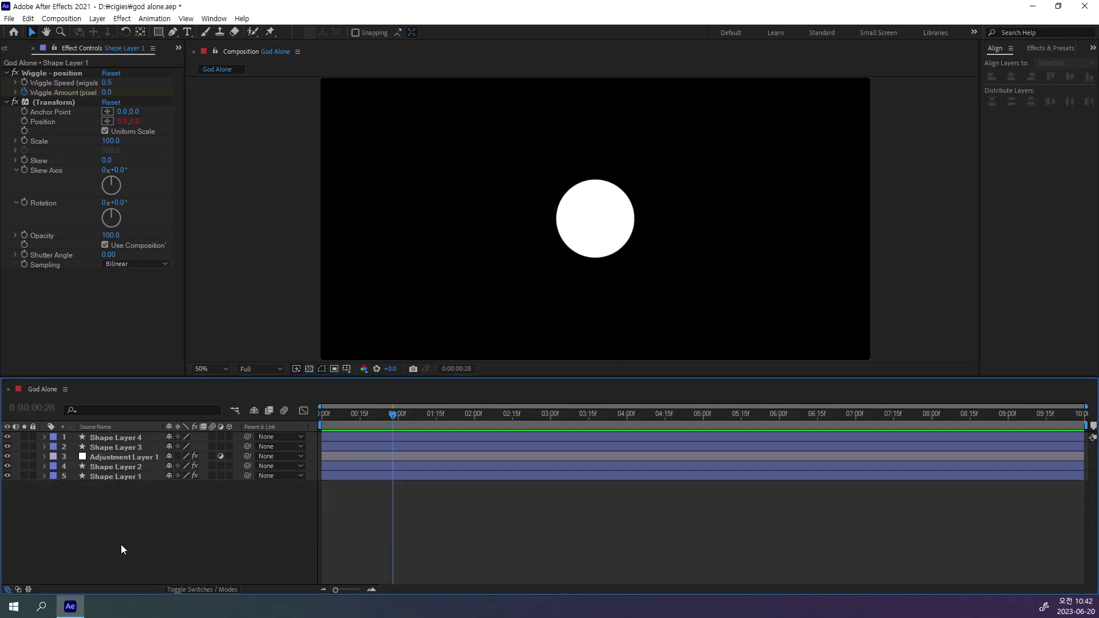
Step: Add a text layer below the white circle reading 'In either case,'
click(187, 32)
click(532, 295)
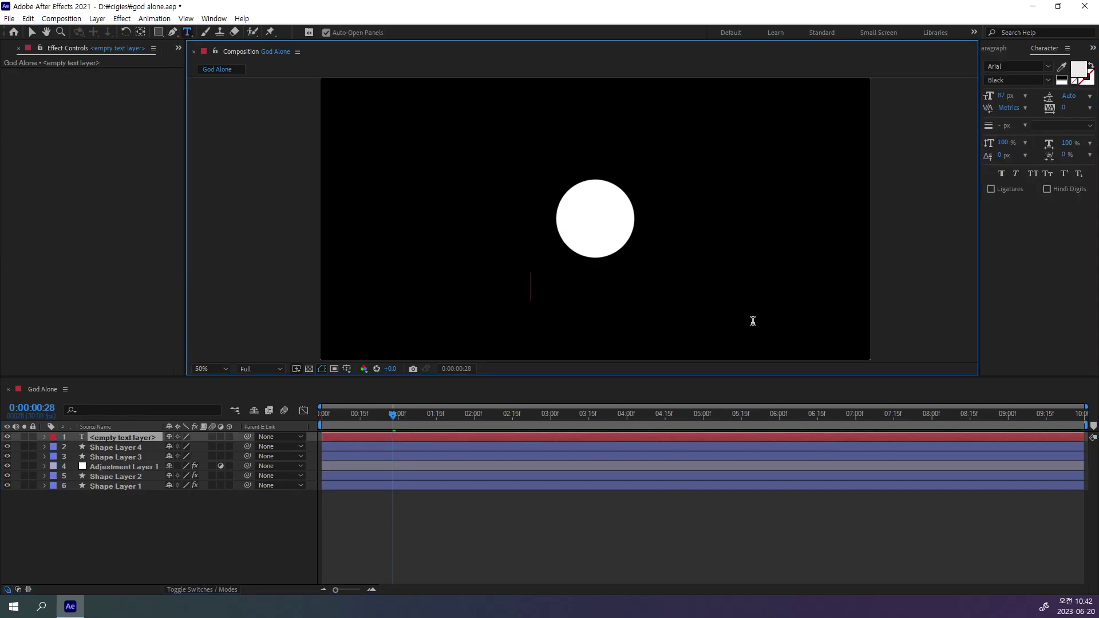
text(in)
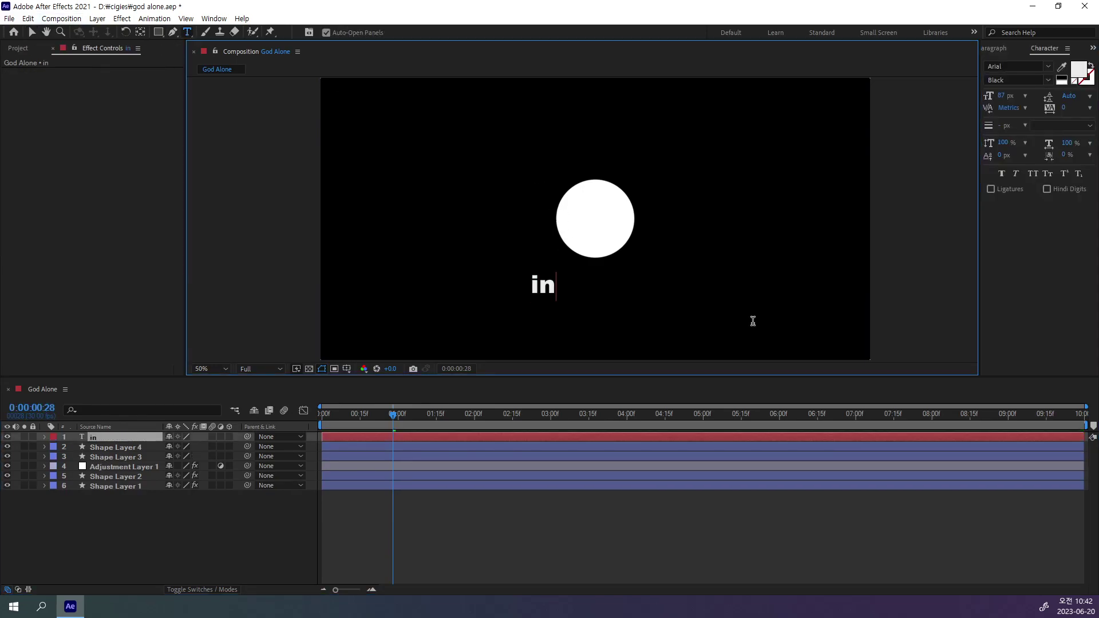
text( e)
key(BackSpace)
key(BackSpace)
key(BackSpace)
key(BackSpace)
text(I)
text(n )
text(either )
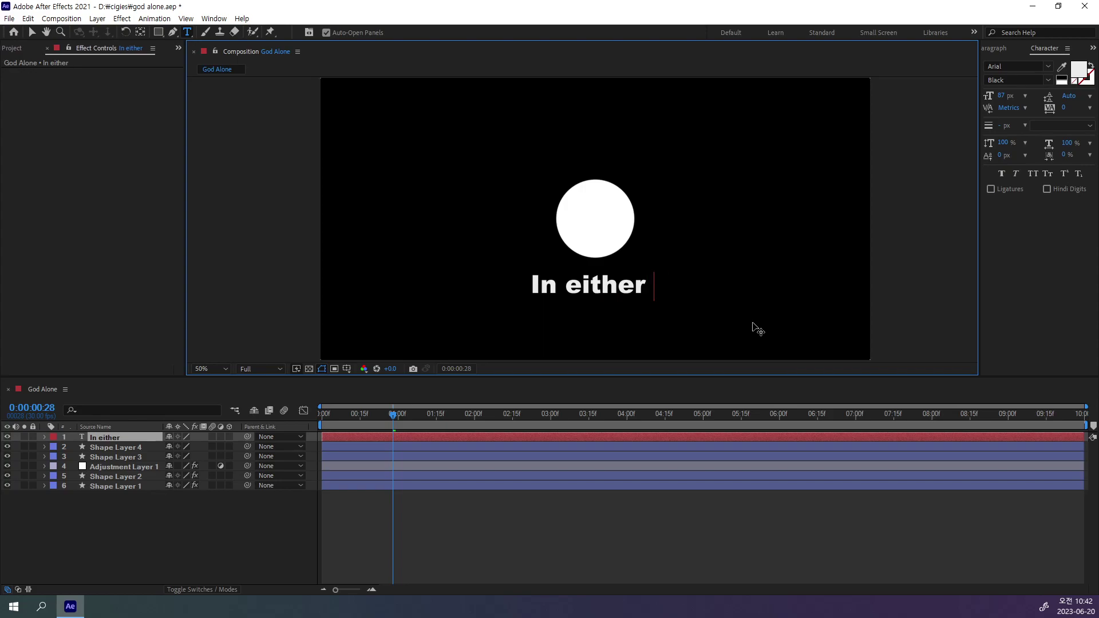
text(case,)
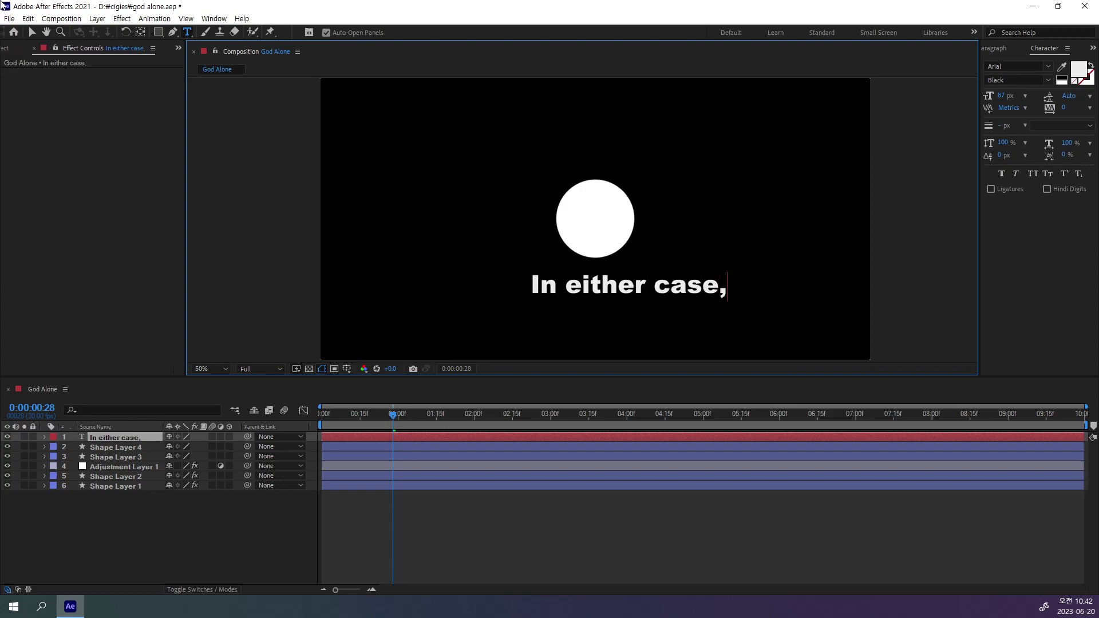
click(31, 32)
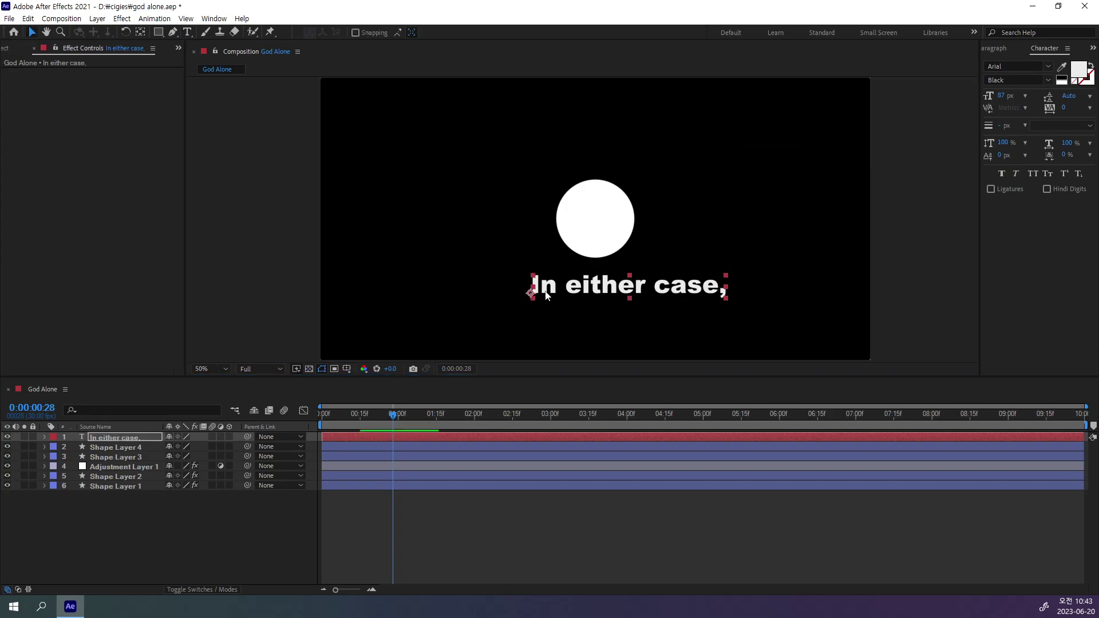
Step: Move the caption onto the circle and make it black Arial Regular at 33 px
drag(550, 295, 587, 231)
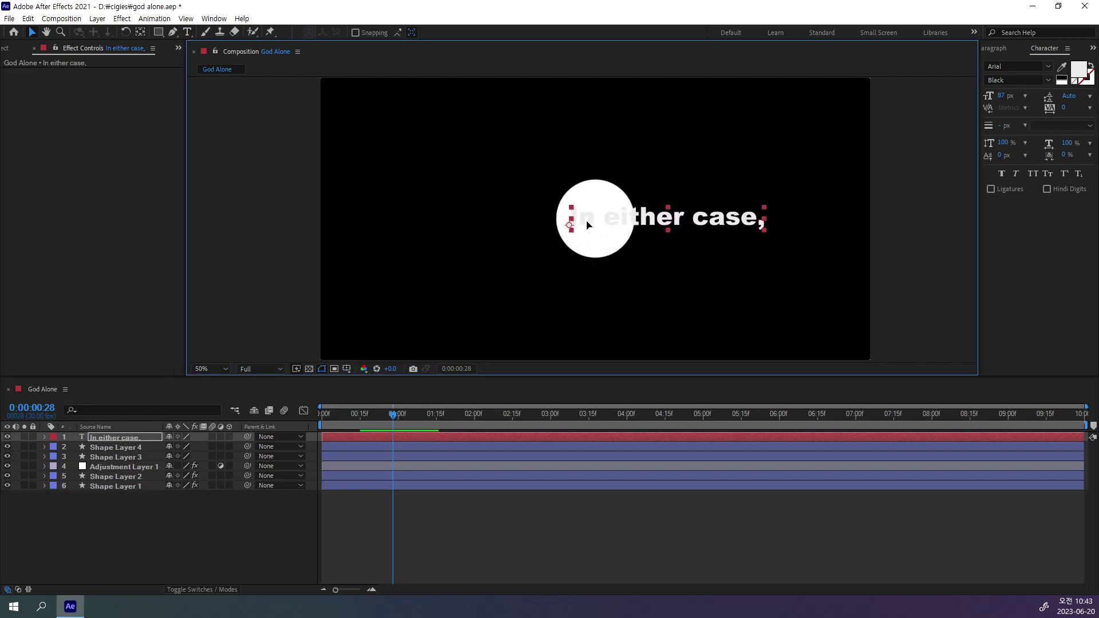
click(1062, 82)
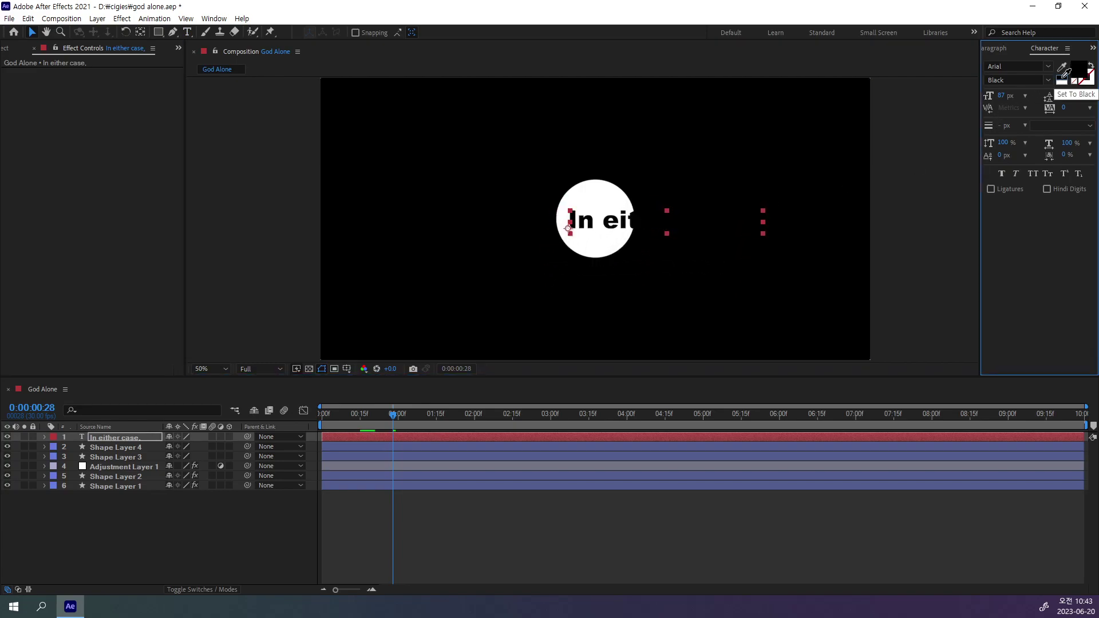
drag(1005, 101, 1093, 110)
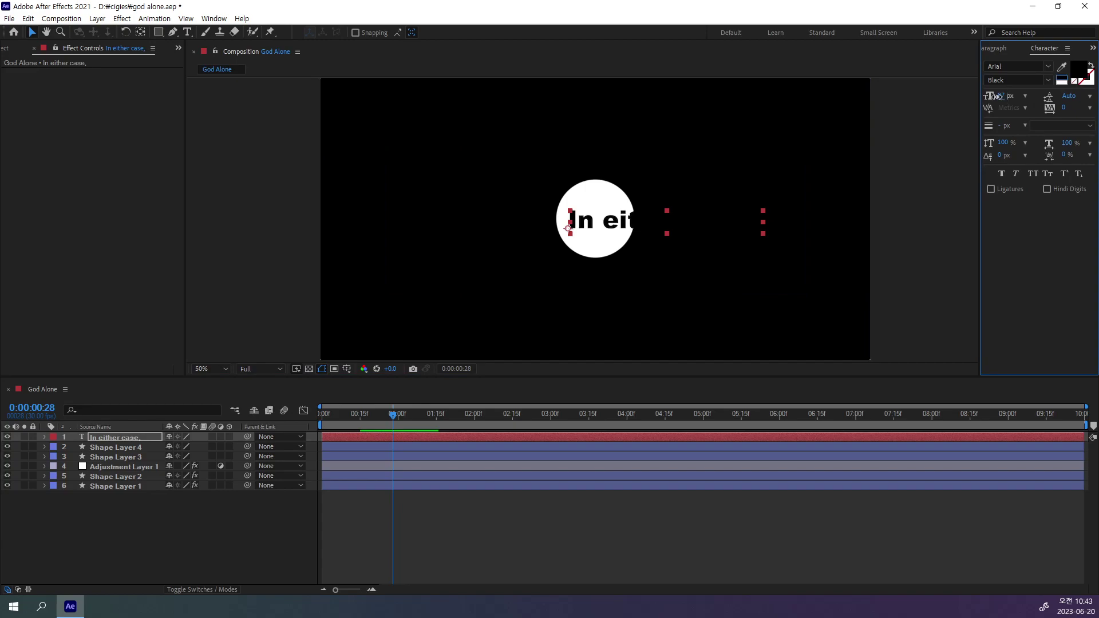
click(1048, 66)
click(1048, 66)
click(1047, 82)
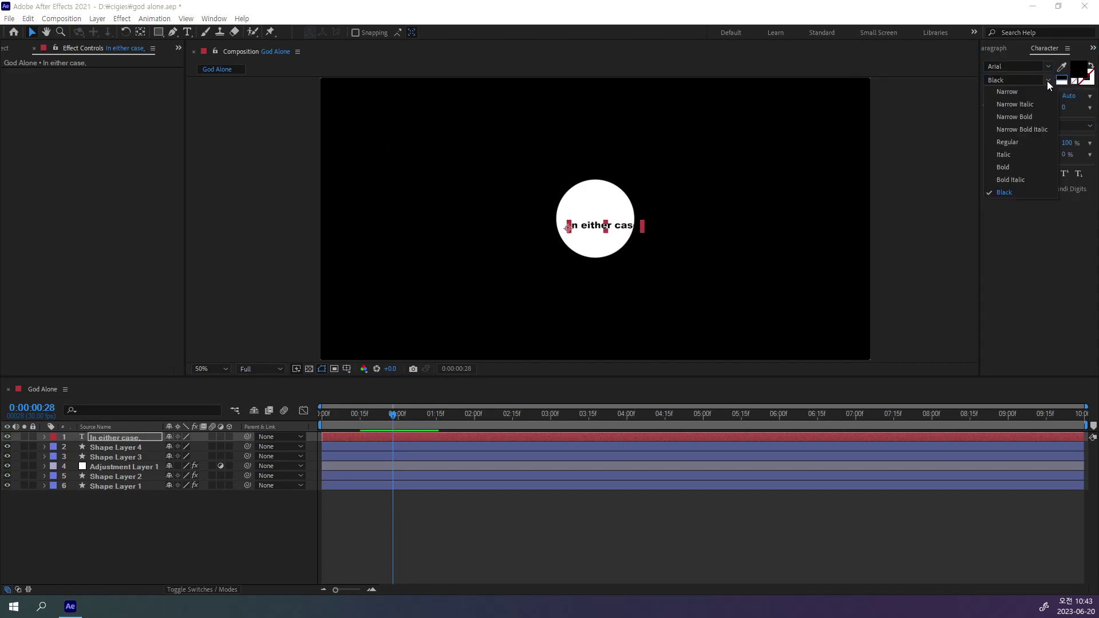
click(1016, 142)
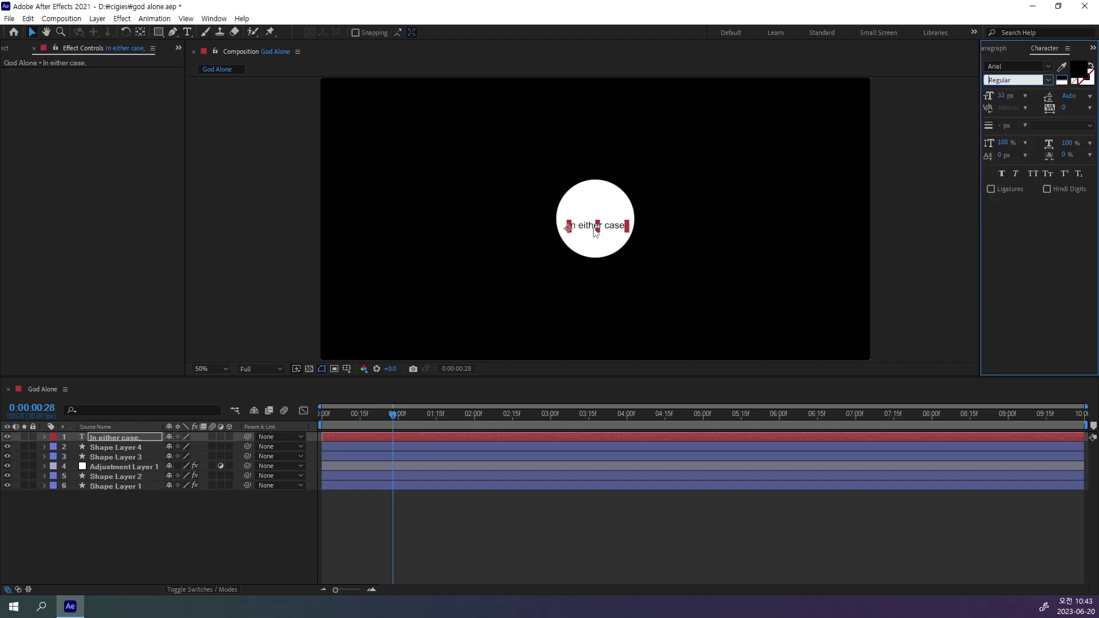
Step: Nudge the caption slightly up and left on the circle
scroll(595, 231, up, 2)
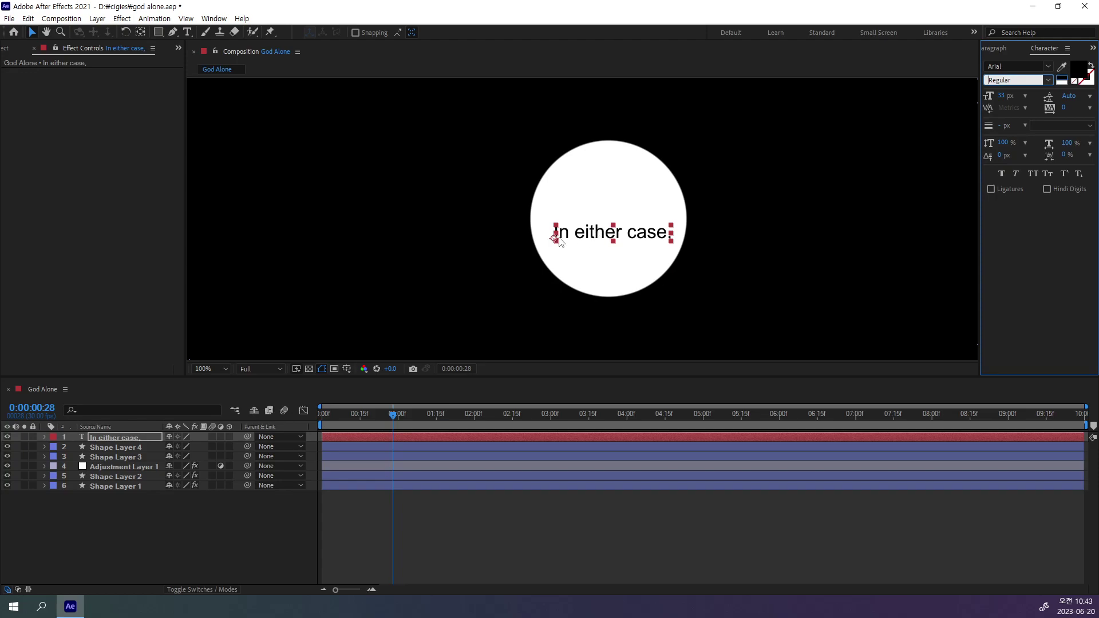
drag(622, 230, 619, 219)
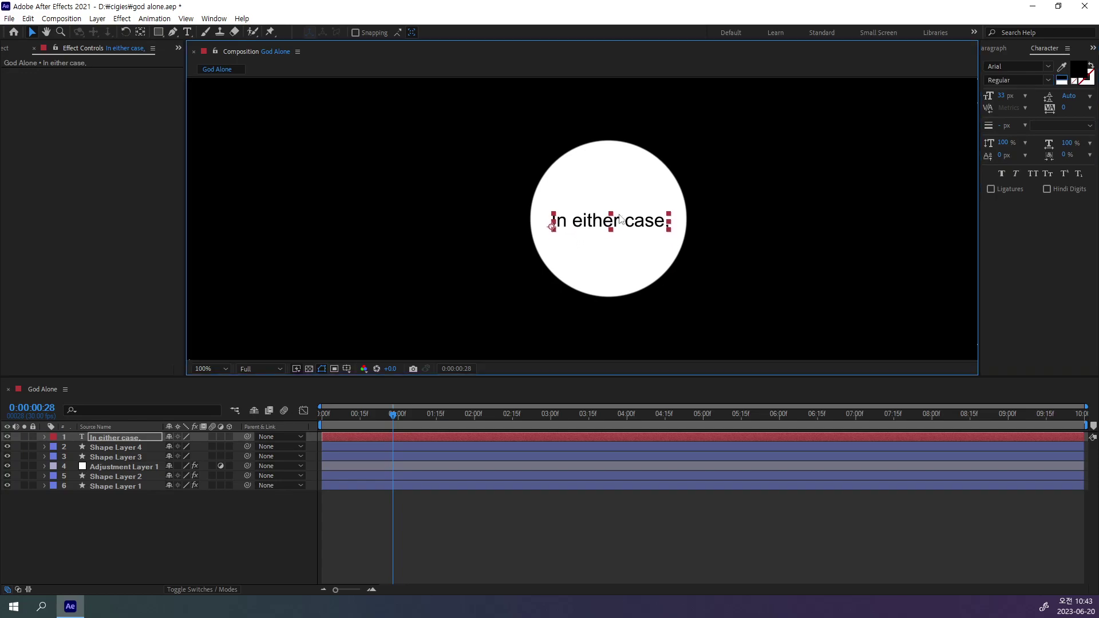
click(995, 48)
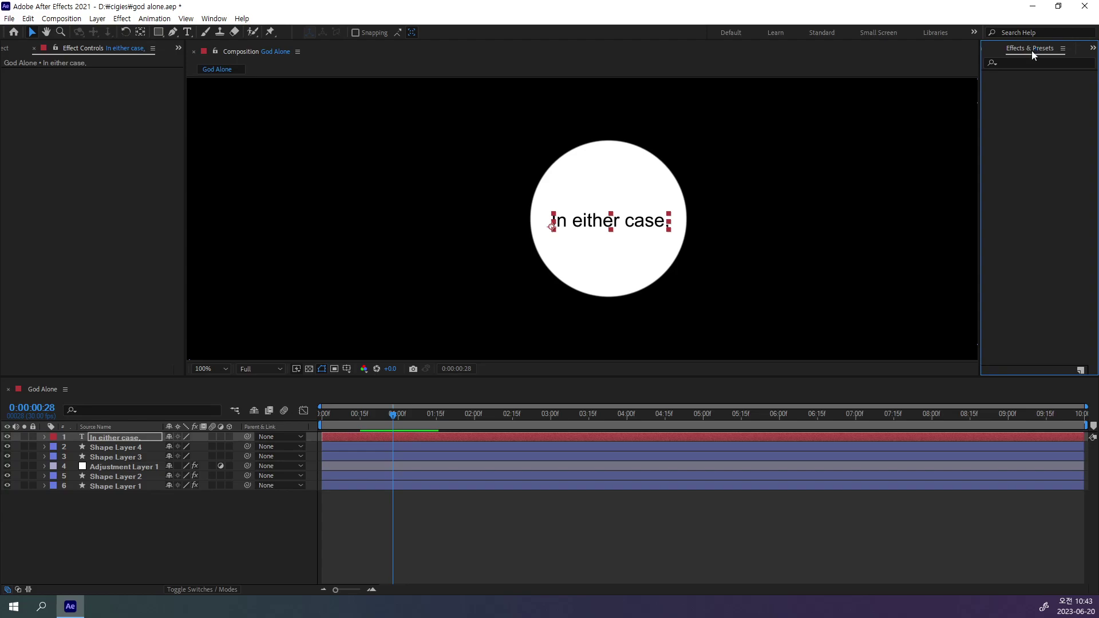
Step: Align the 'In either case,' caption to the composition's horizontal and vertical centre
scroll(1031, 50, up, 1)
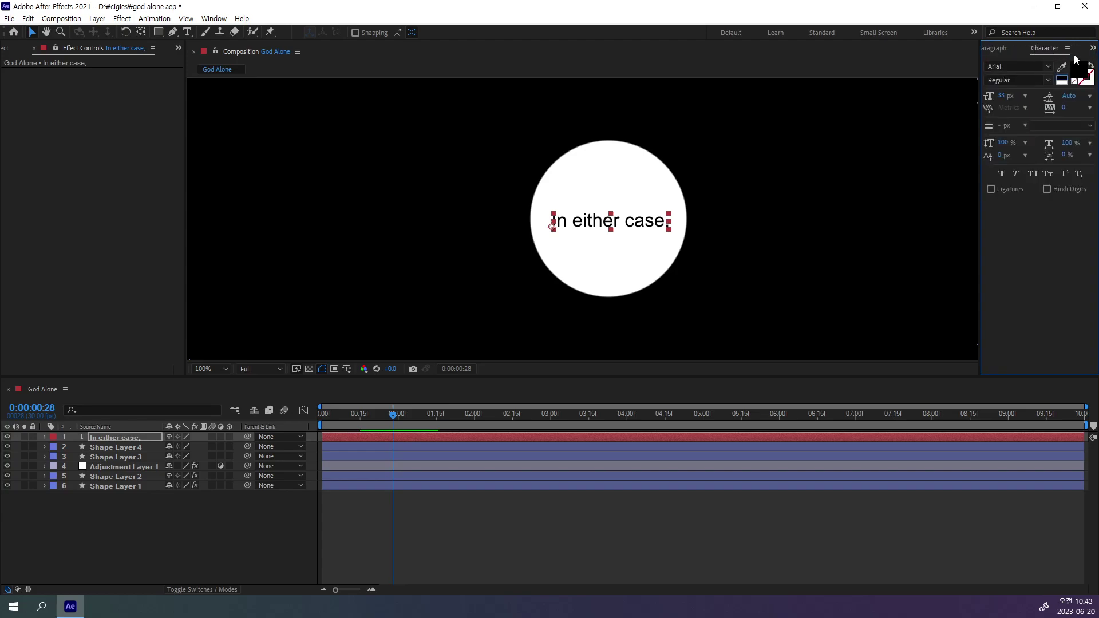
click(1092, 47)
click(1056, 61)
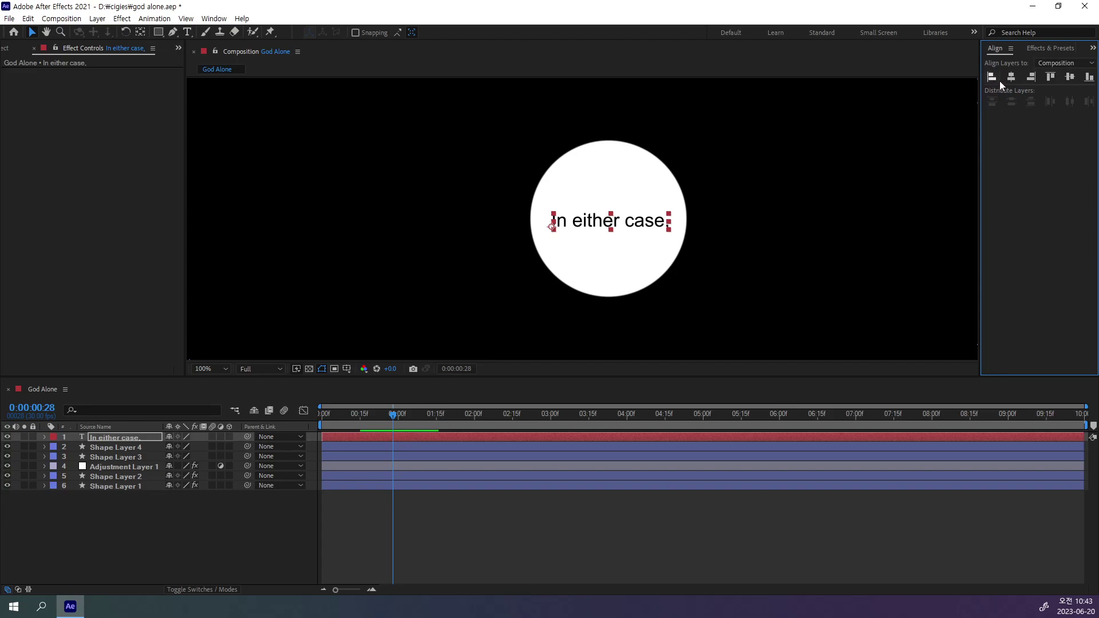
click(1011, 77)
click(1070, 76)
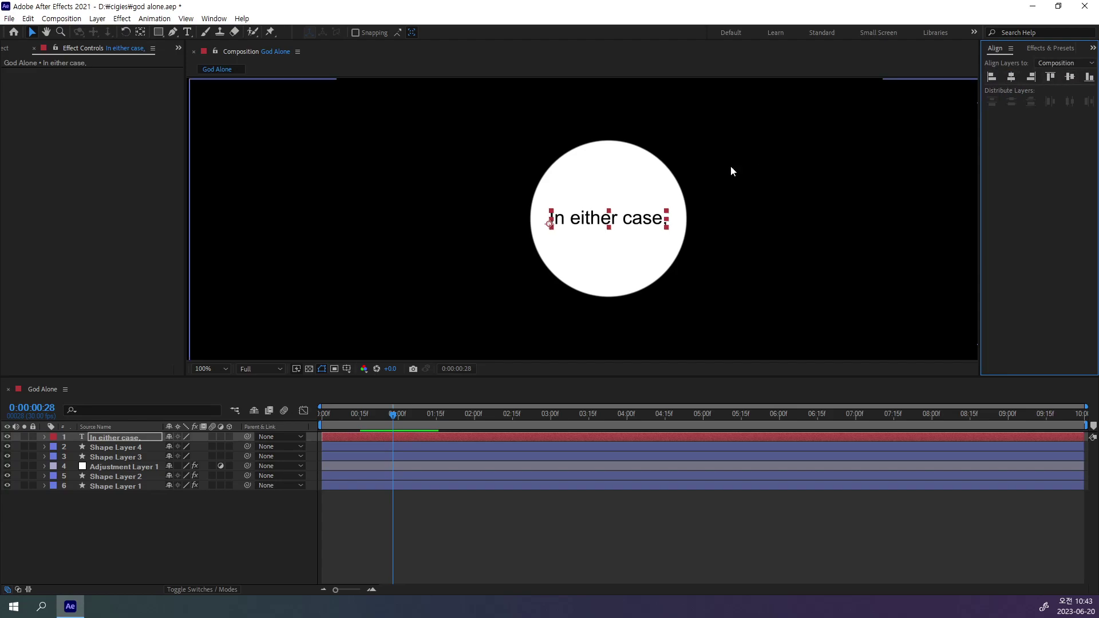
click(775, 262)
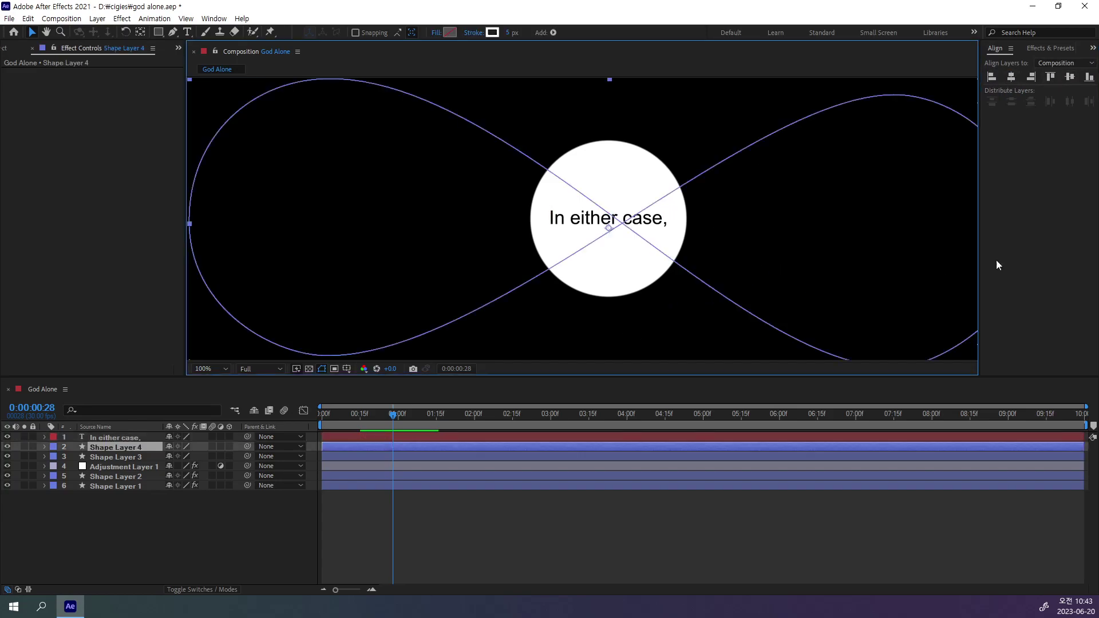
click(617, 536)
Step: Preview the animation from 0 and scrub back through the two dots merging
scroll(630, 262, down, 4)
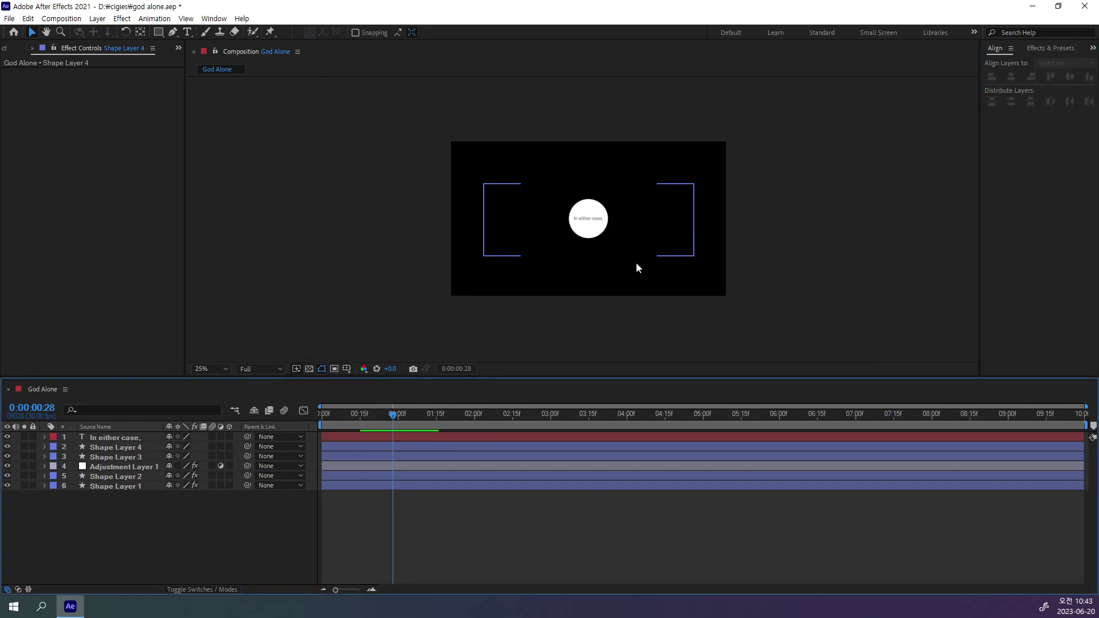
scroll(637, 268, up, 2)
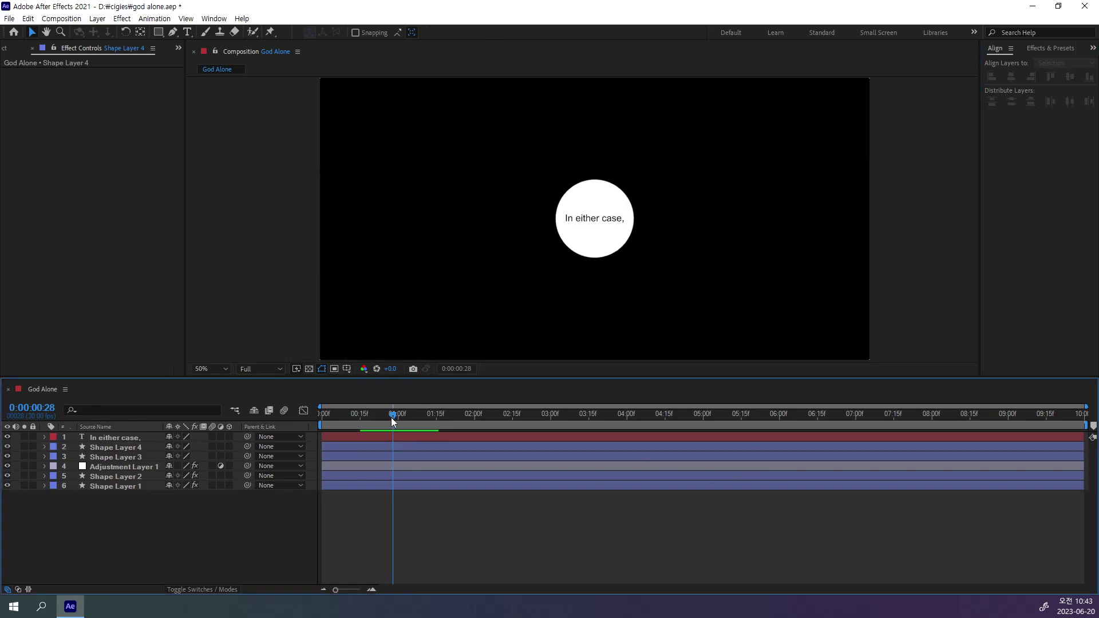
drag(392, 418, 309, 420)
key(space)
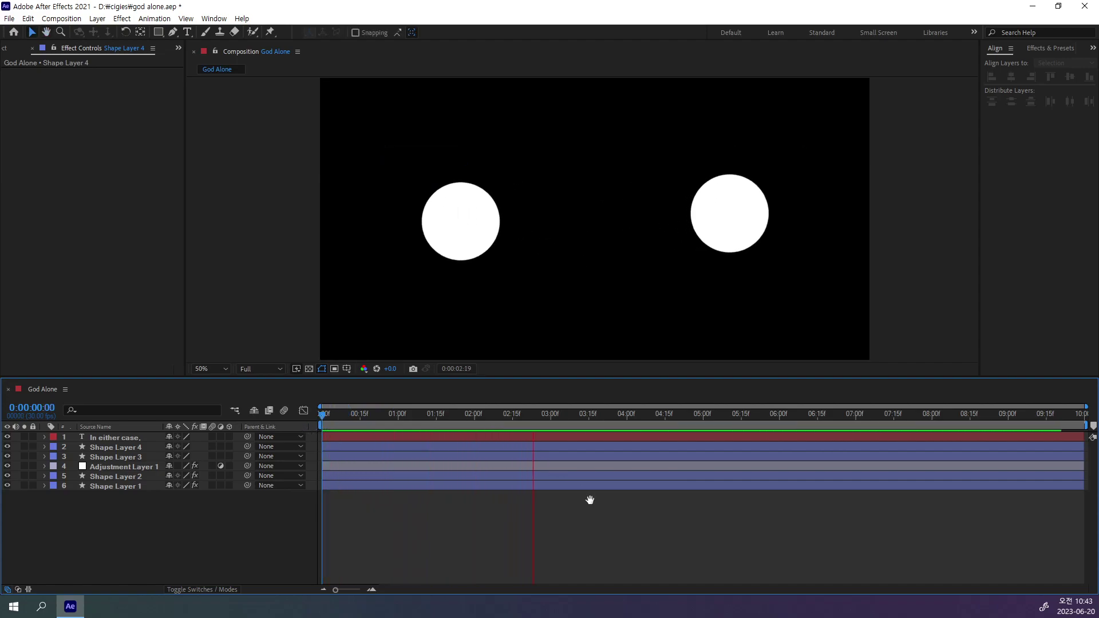
mouse_move(537, 418)
mouse_down()
mouse_move(394, 418)
mouse_move(493, 426)
mouse_up()
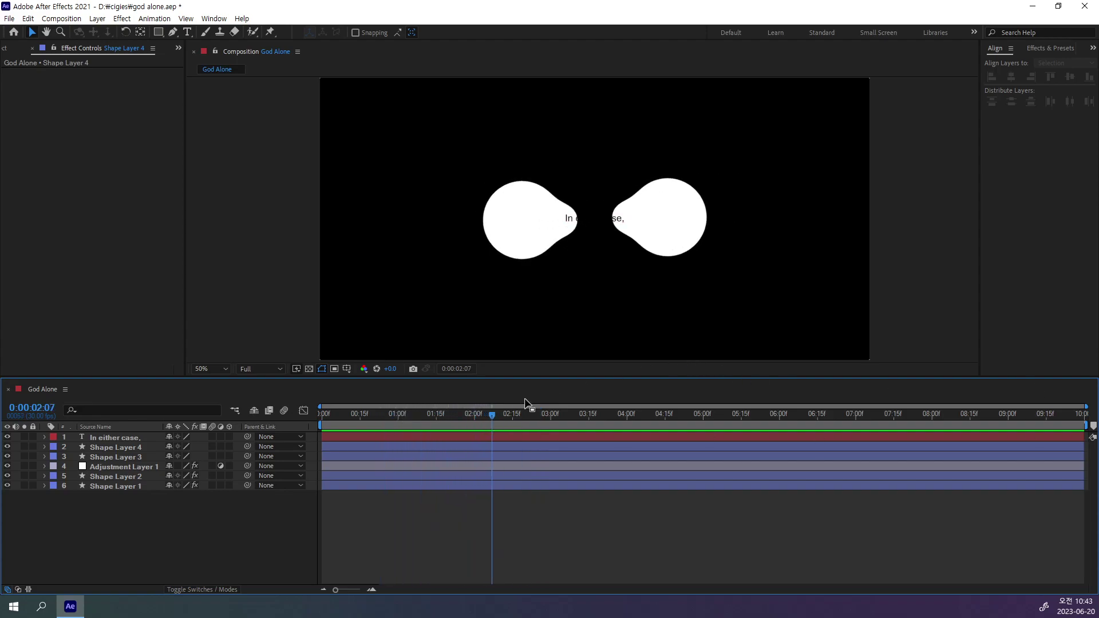
mouse_move(500, 415)
mouse_down()
mouse_move(293, 427)
mouse_move(457, 441)
mouse_up()
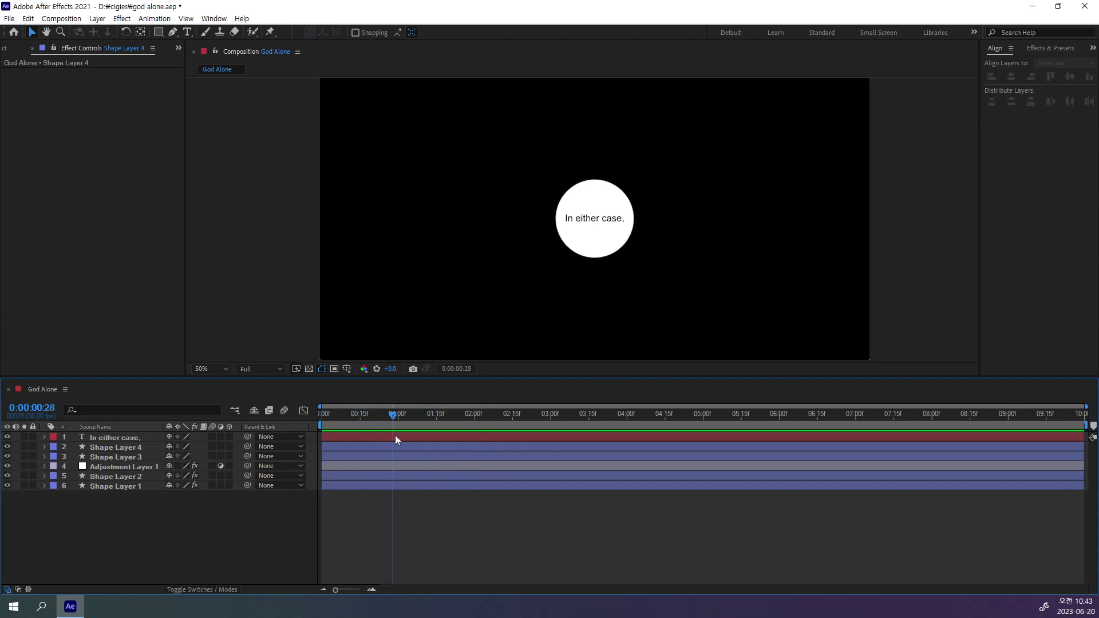
Step: Change the 'In either case,' caption's font style to Arial Bold
click(123, 437)
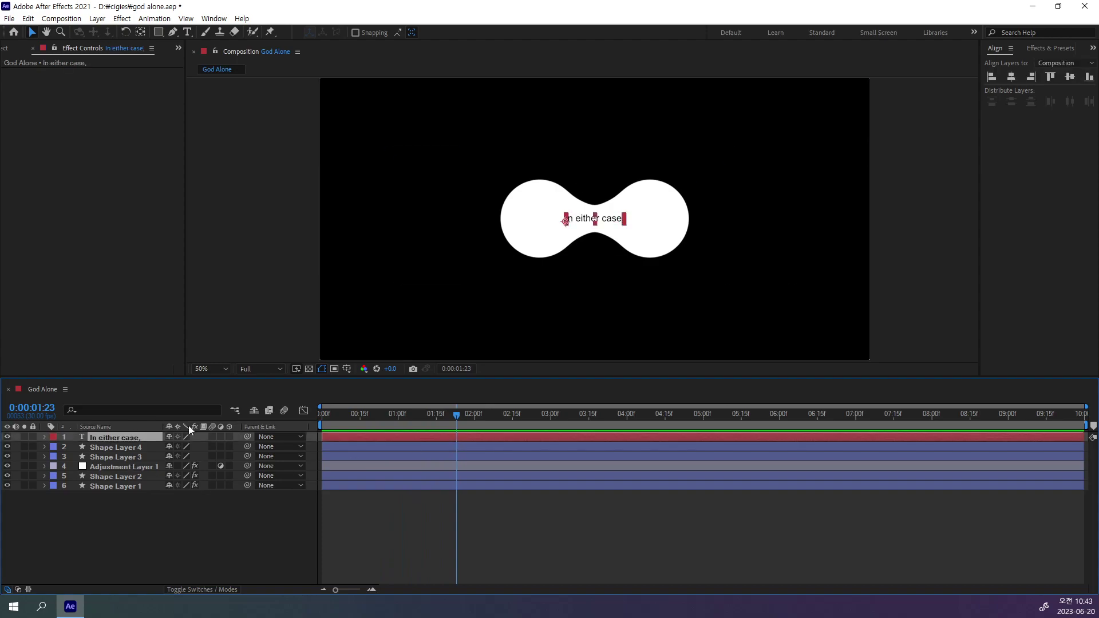
click(1092, 48)
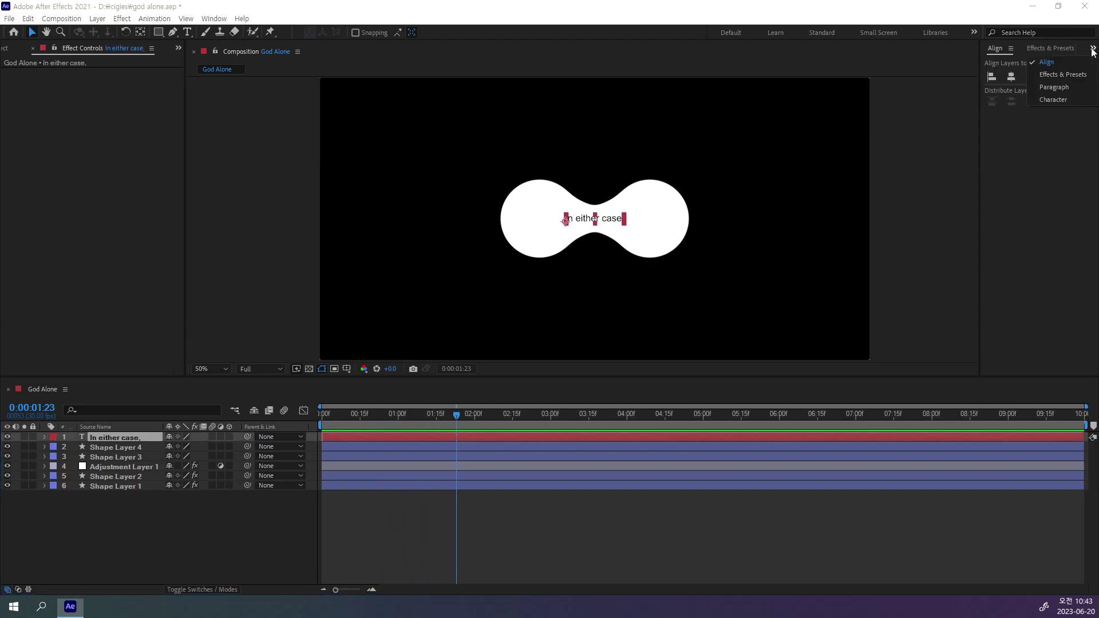
click(1063, 98)
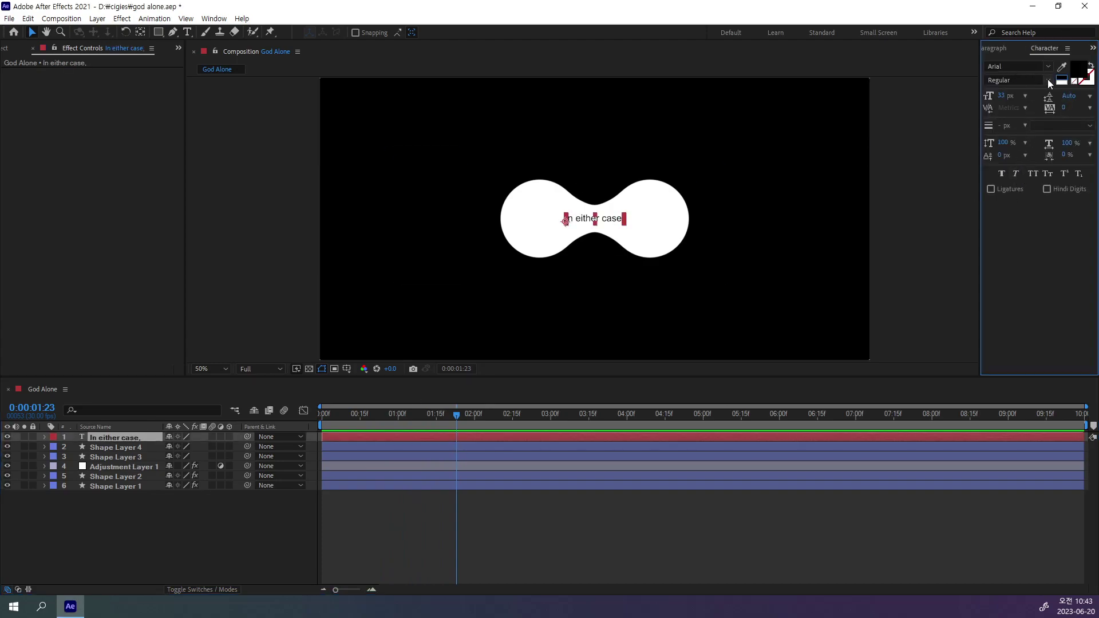
click(1048, 80)
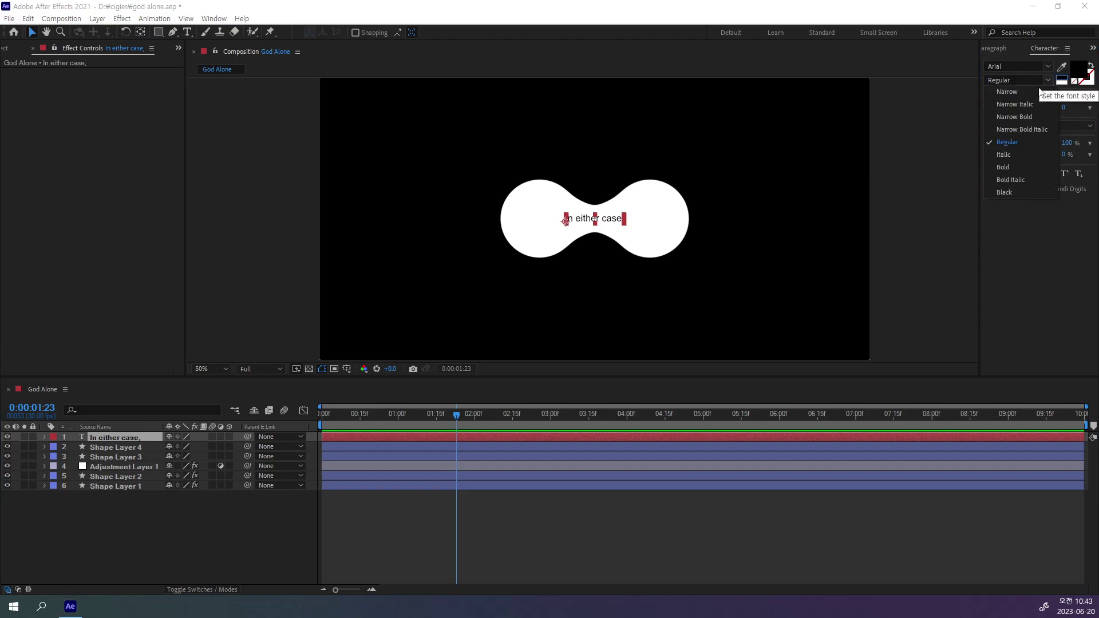
click(1011, 170)
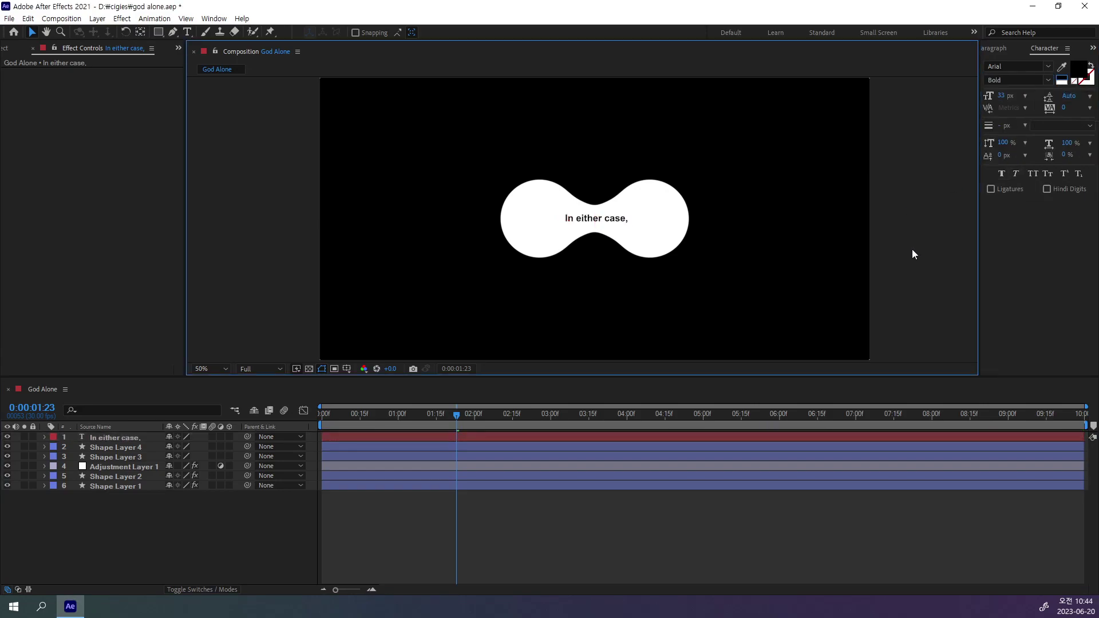
Step: Re-centre the bold caption horizontally in the composition
click(565, 222)
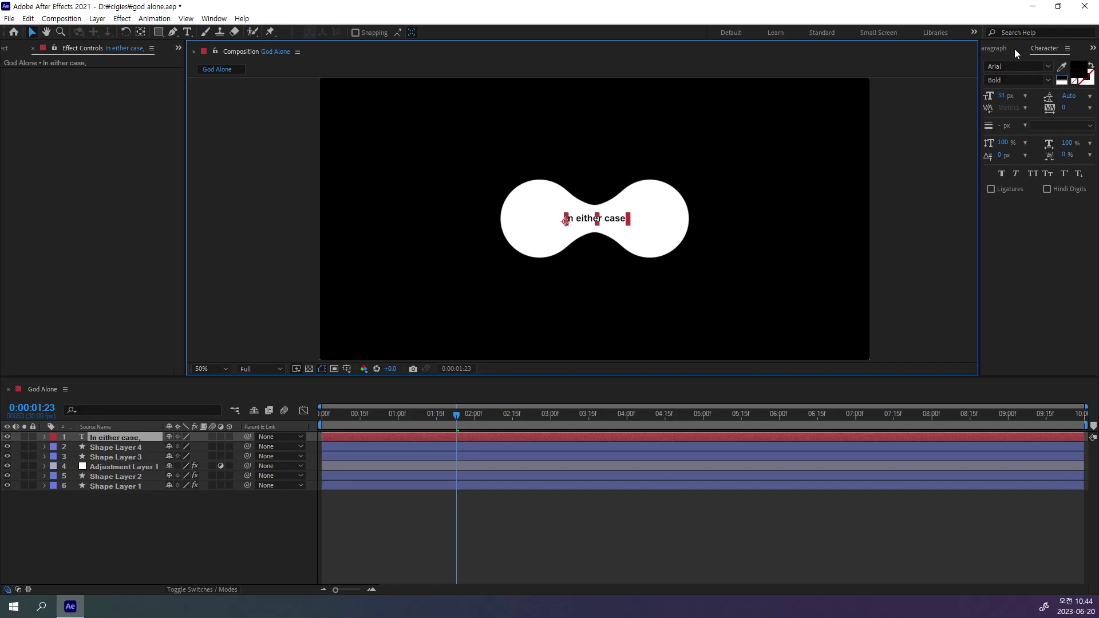
click(1093, 48)
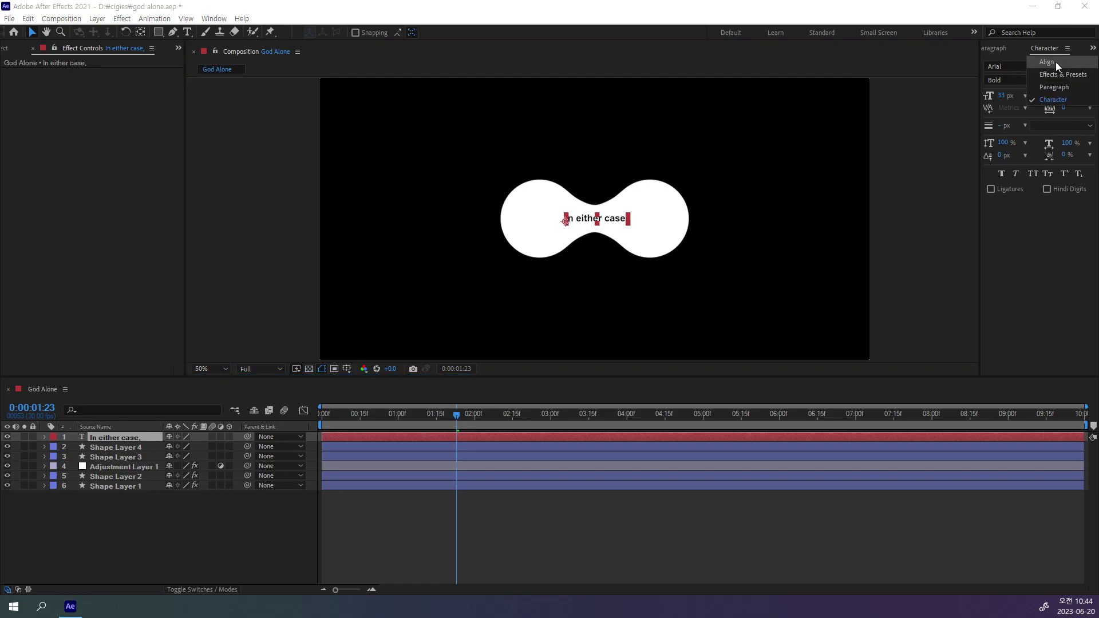
click(1056, 62)
click(1011, 78)
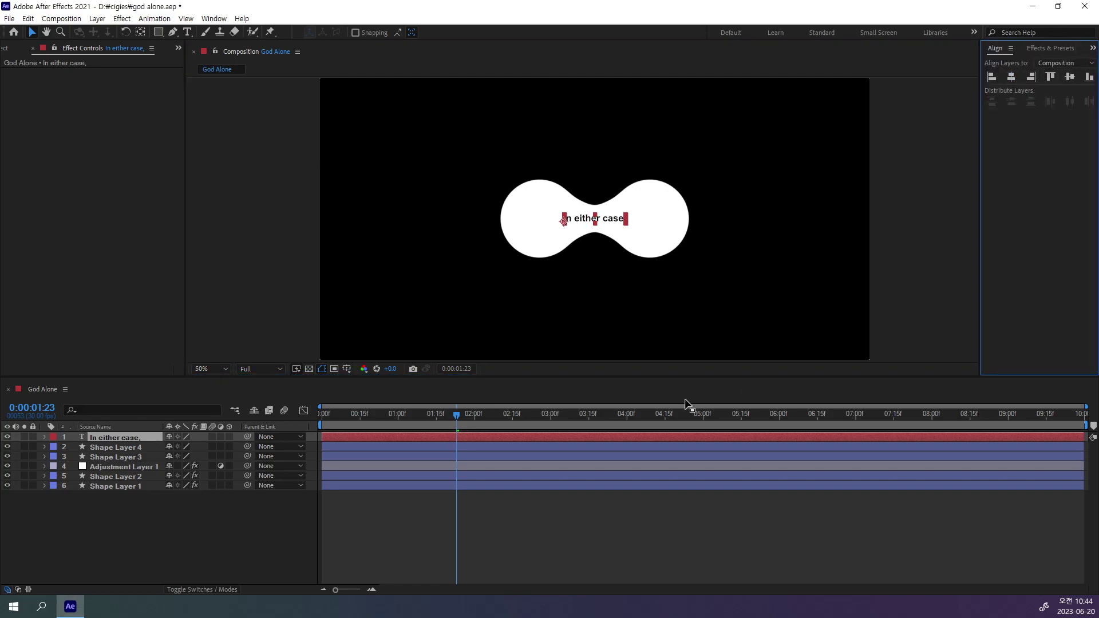
click(825, 329)
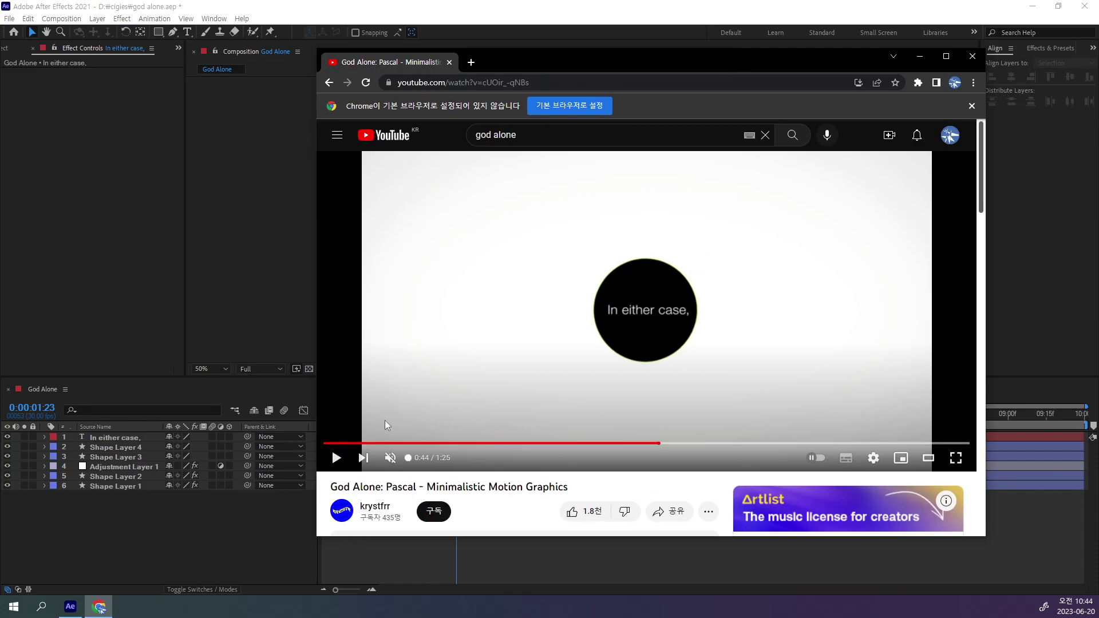
Step: Play the reference video to 0:45, pause it, and close the browser
click(338, 457)
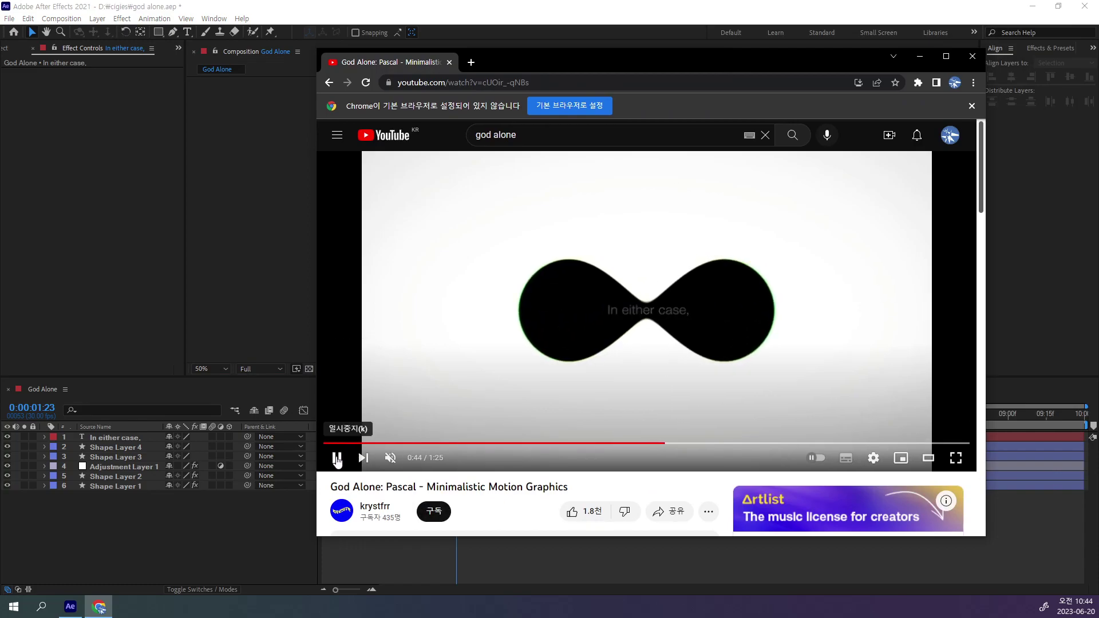
click(337, 458)
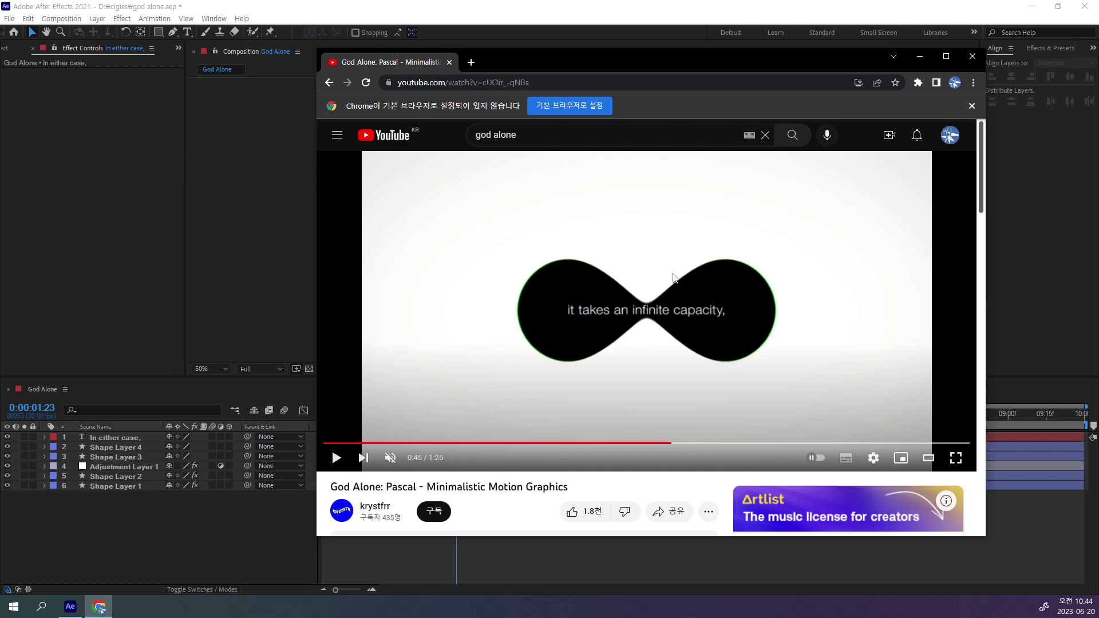
key(ctrl+w)
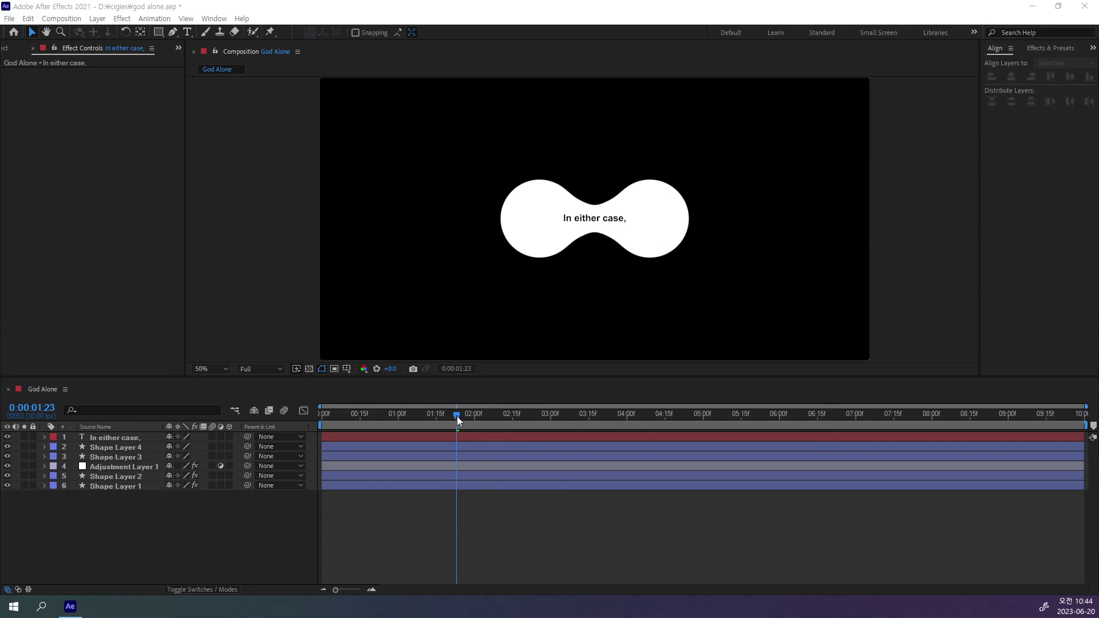
Step: At about 0:00:01:28, add a text layer on the white blob reading 'it takes an infinite capacity,'
drag(456, 415, 469, 417)
click(187, 32)
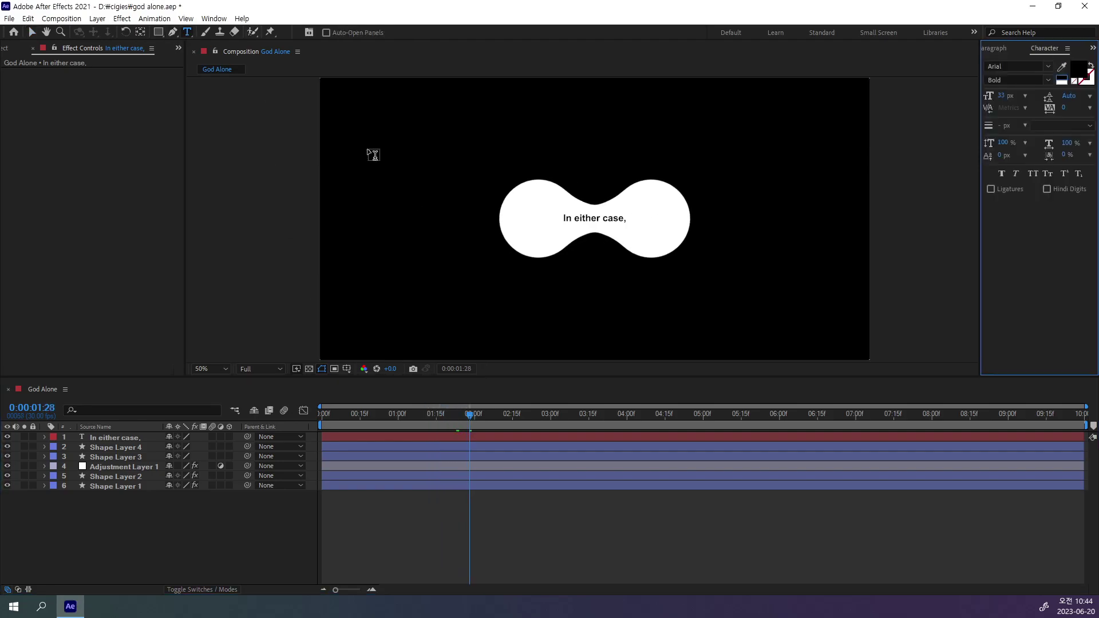
click(513, 208)
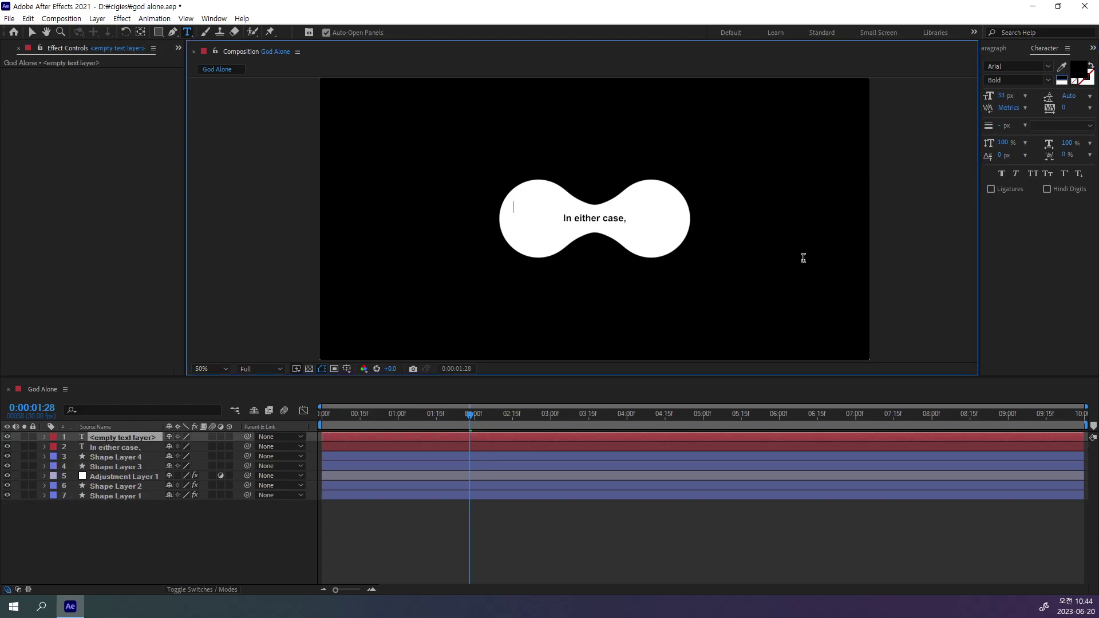
text(it)
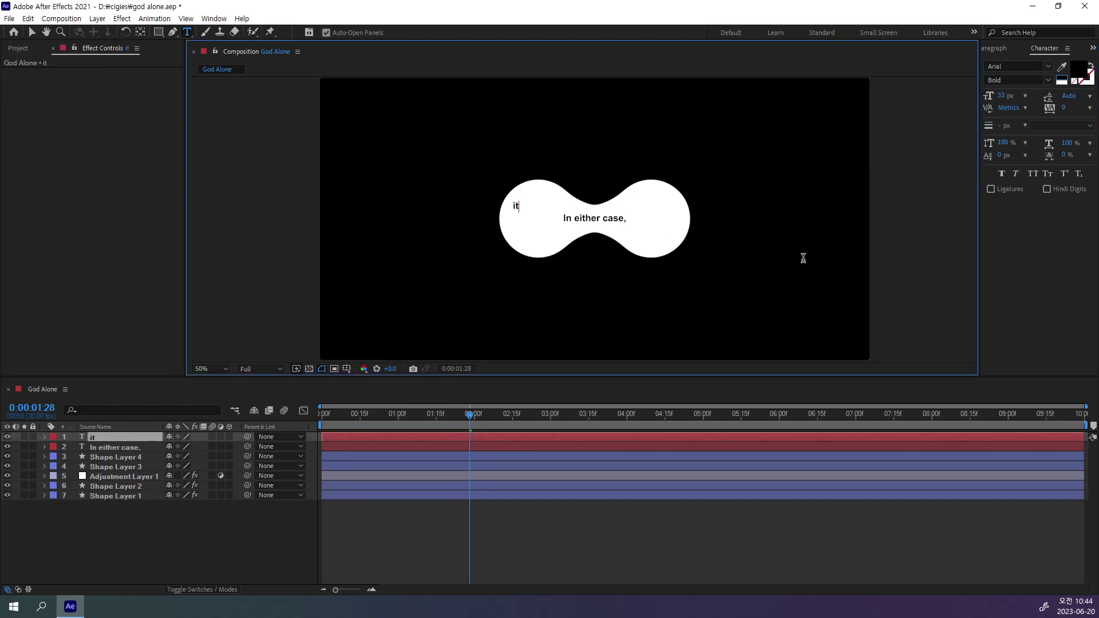
text( takes)
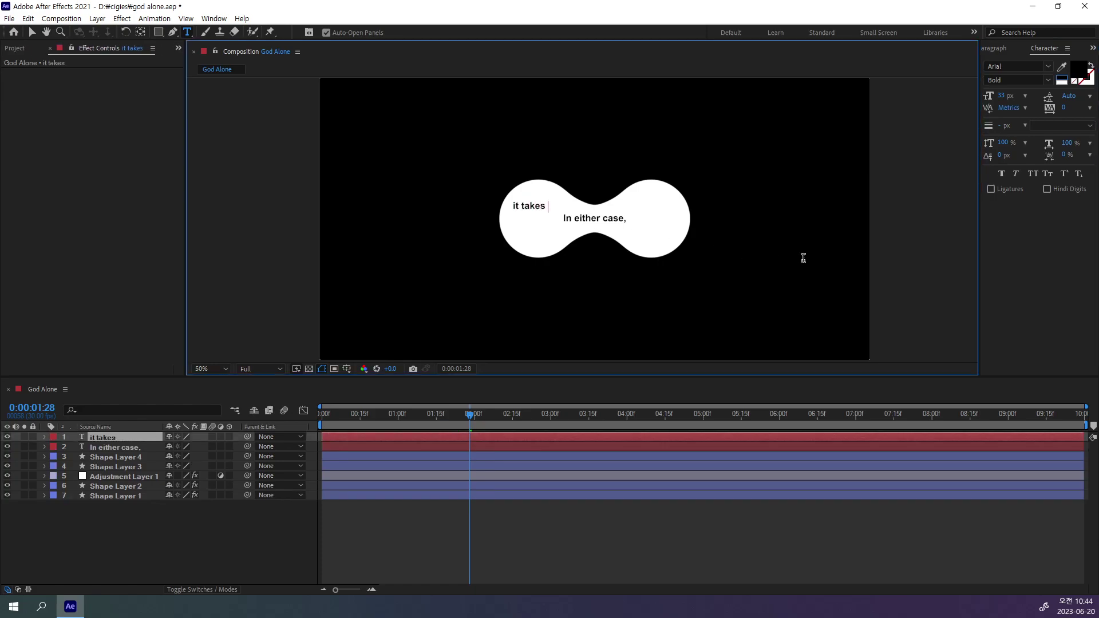
text( an infi)
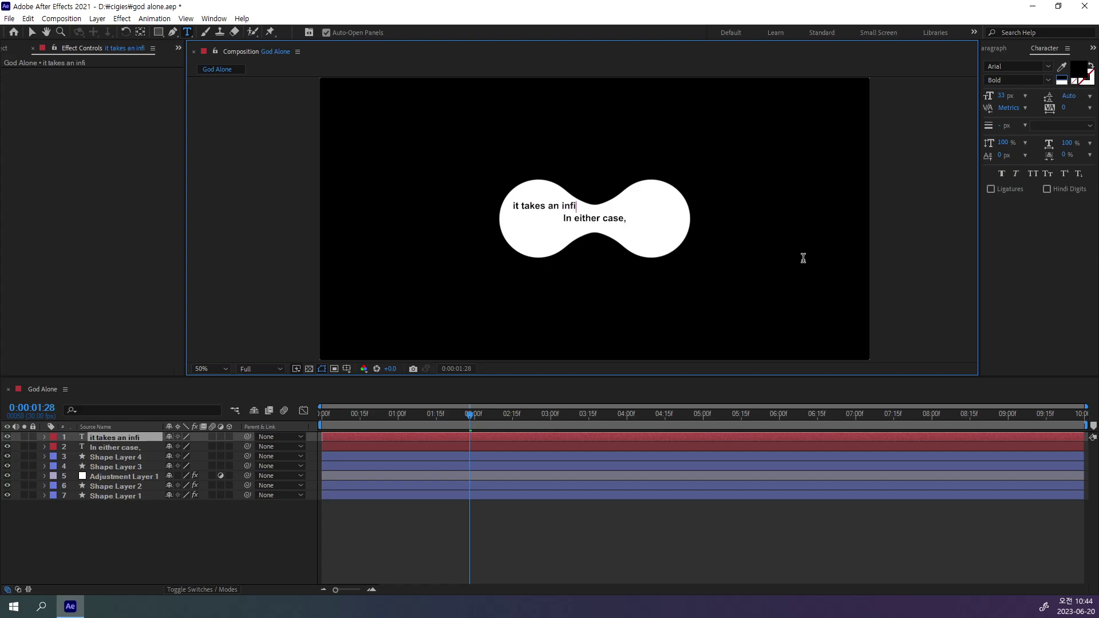
text(nite )
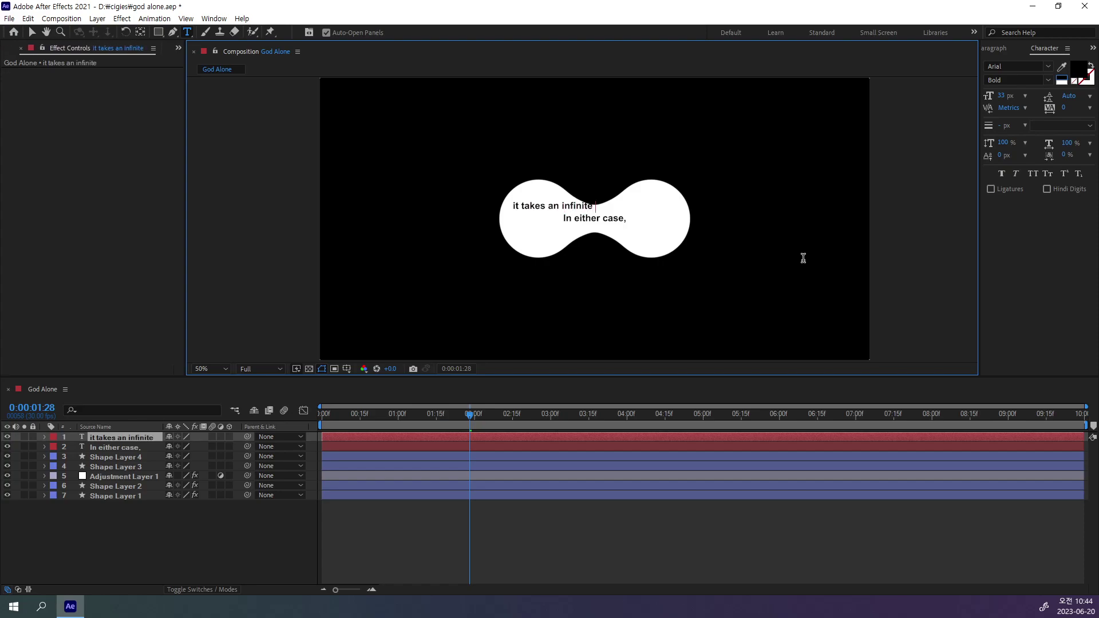
text(capacit)
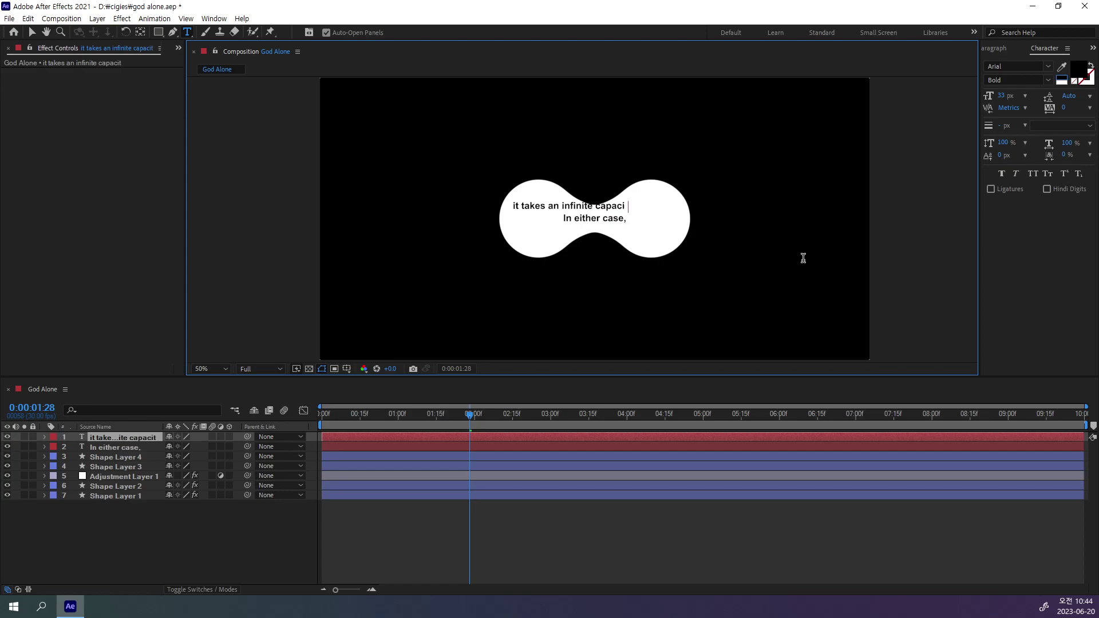
text(y,)
Step: Centre the new caption in the composition and hide the 'In either case,' layer
click(32, 34)
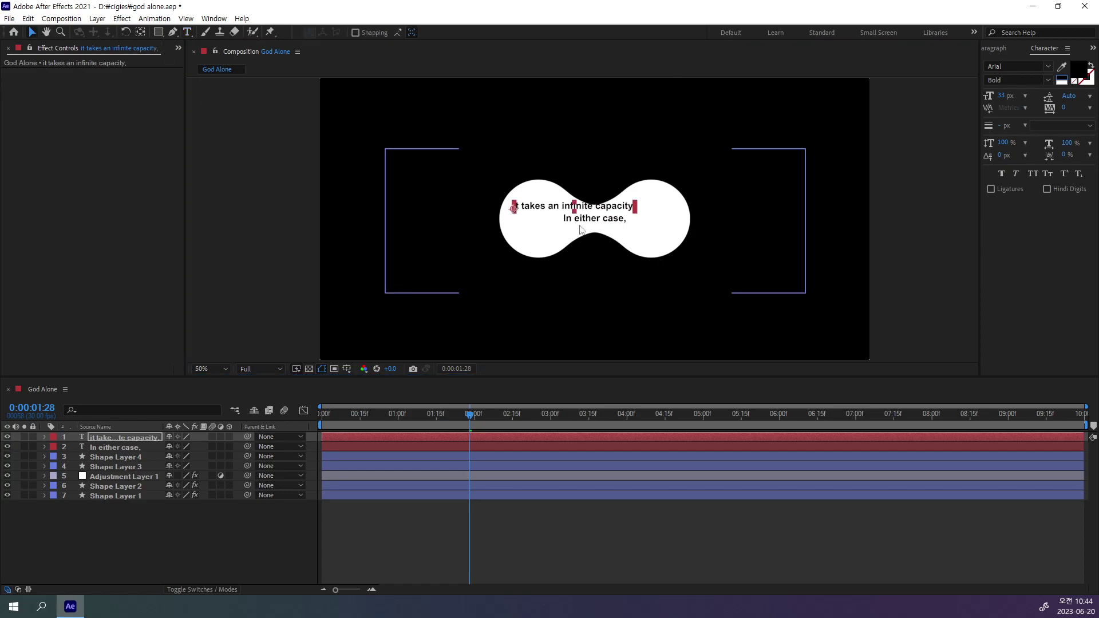
drag(514, 210, 533, 214)
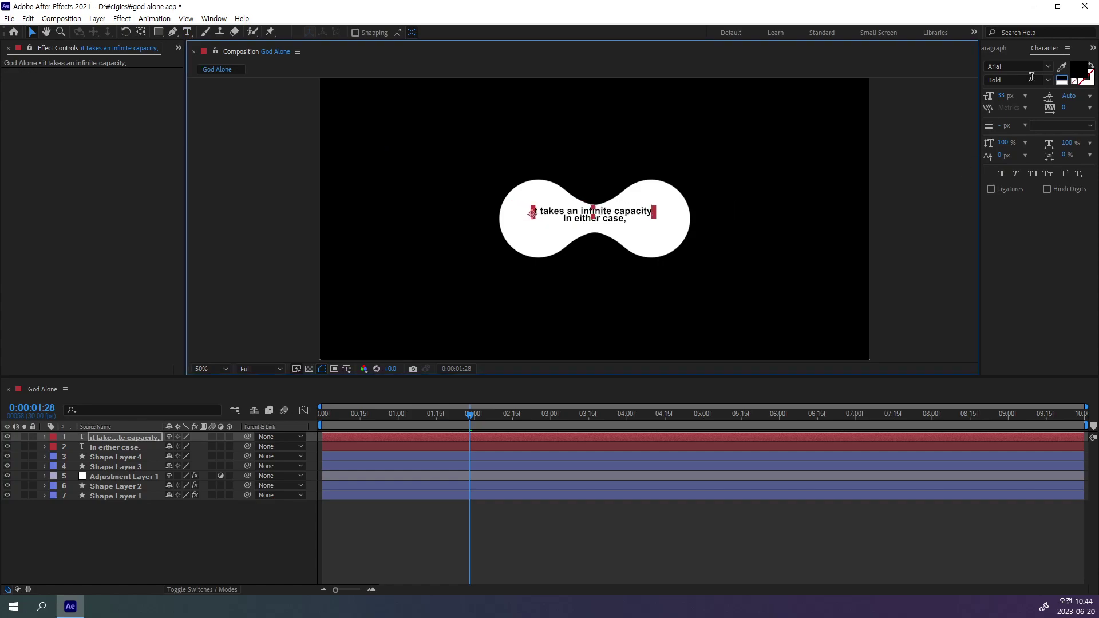
click(1093, 48)
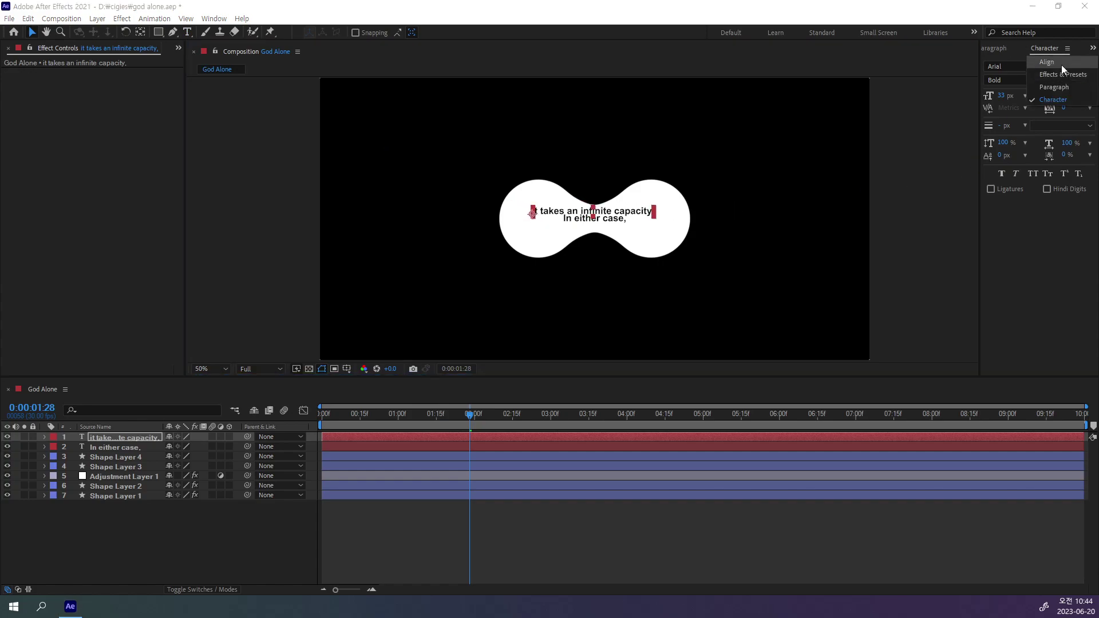
click(1061, 64)
click(992, 77)
click(1011, 77)
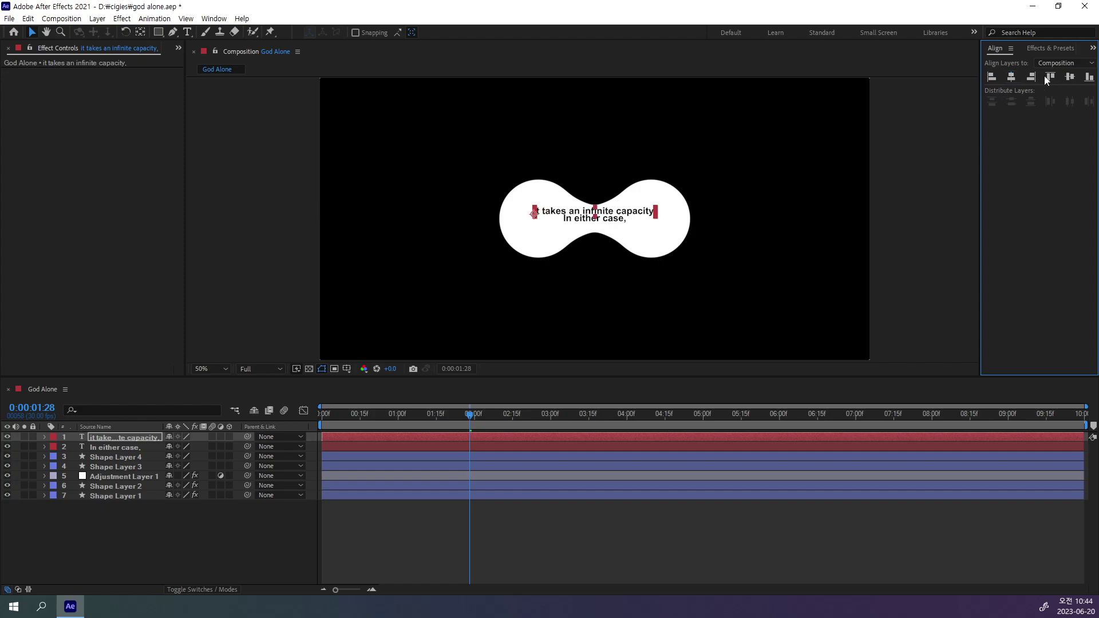
click(1070, 77)
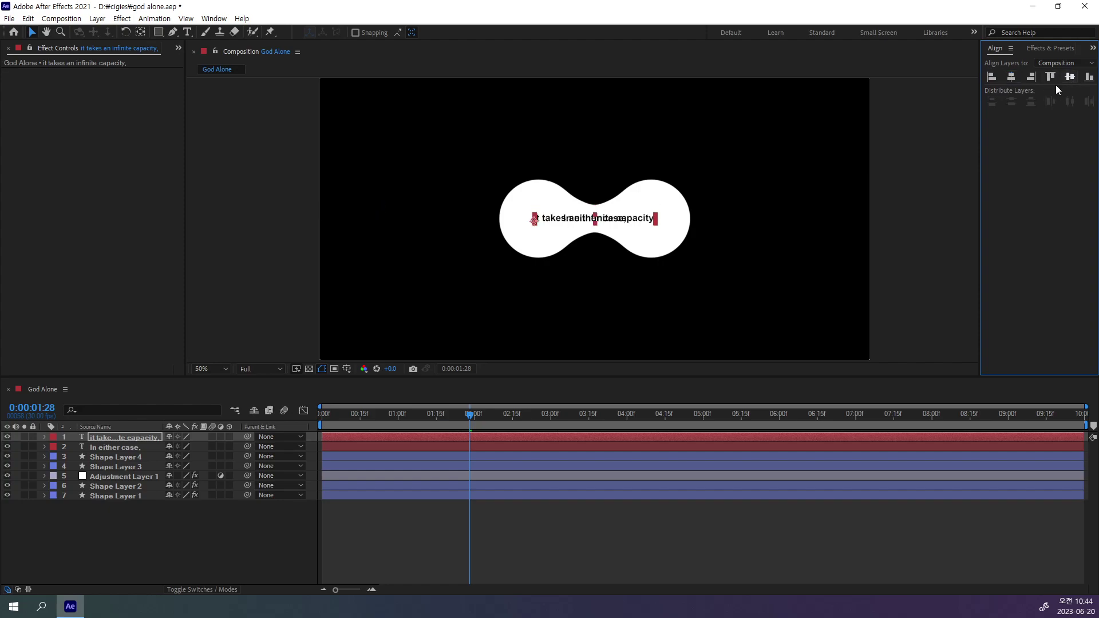
click(906, 243)
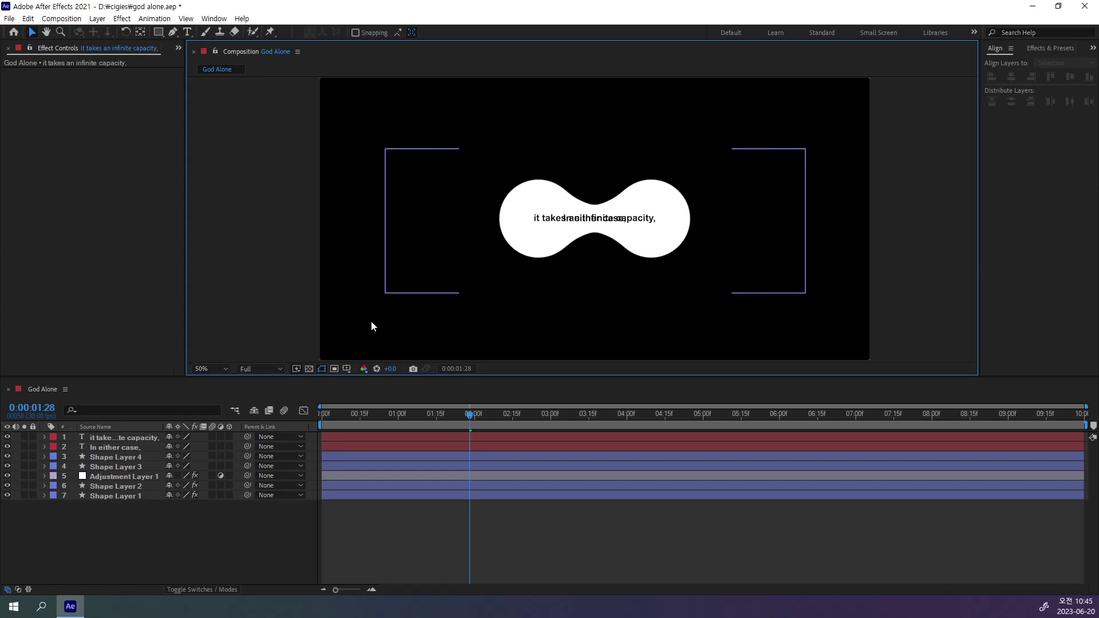
click(8, 447)
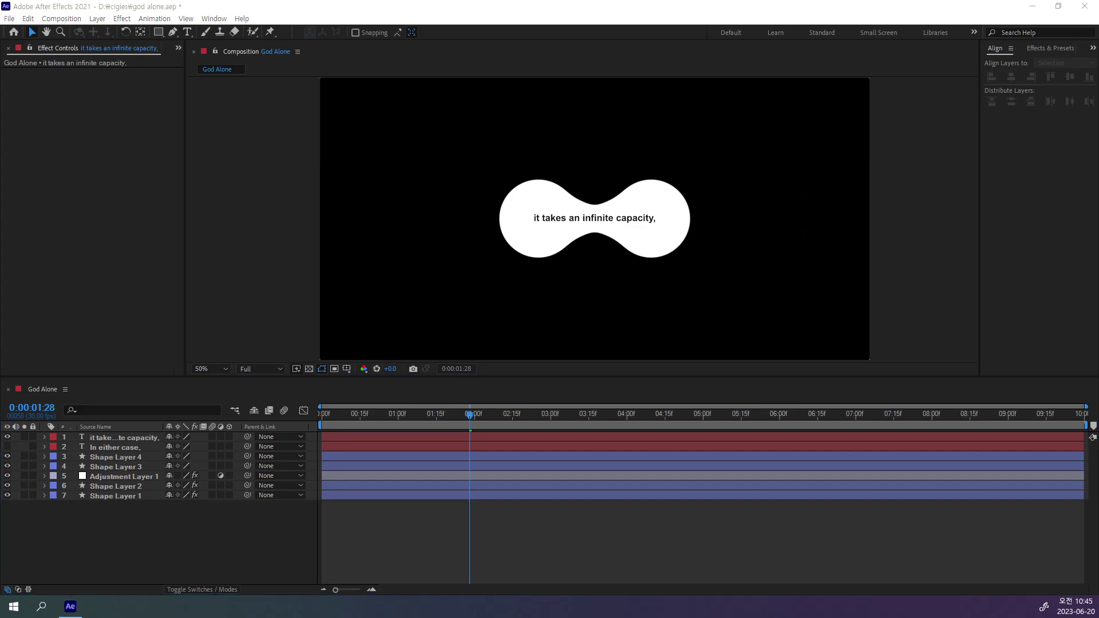
key(super+shift+Left)
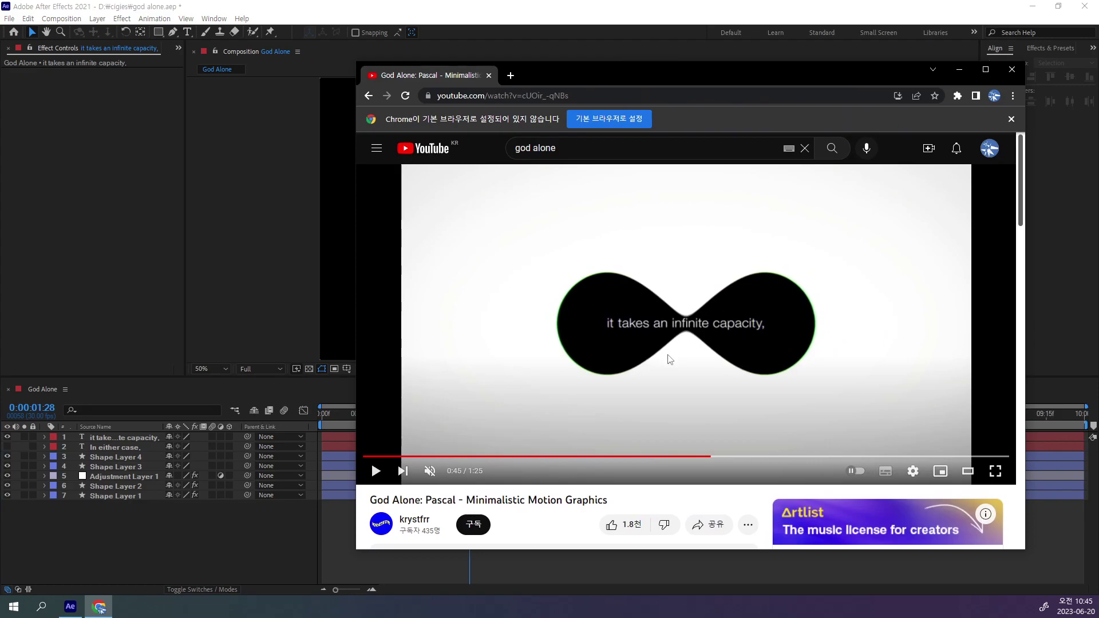
Step: Play the reference video on and pause it at 0:47
click(688, 375)
click(688, 374)
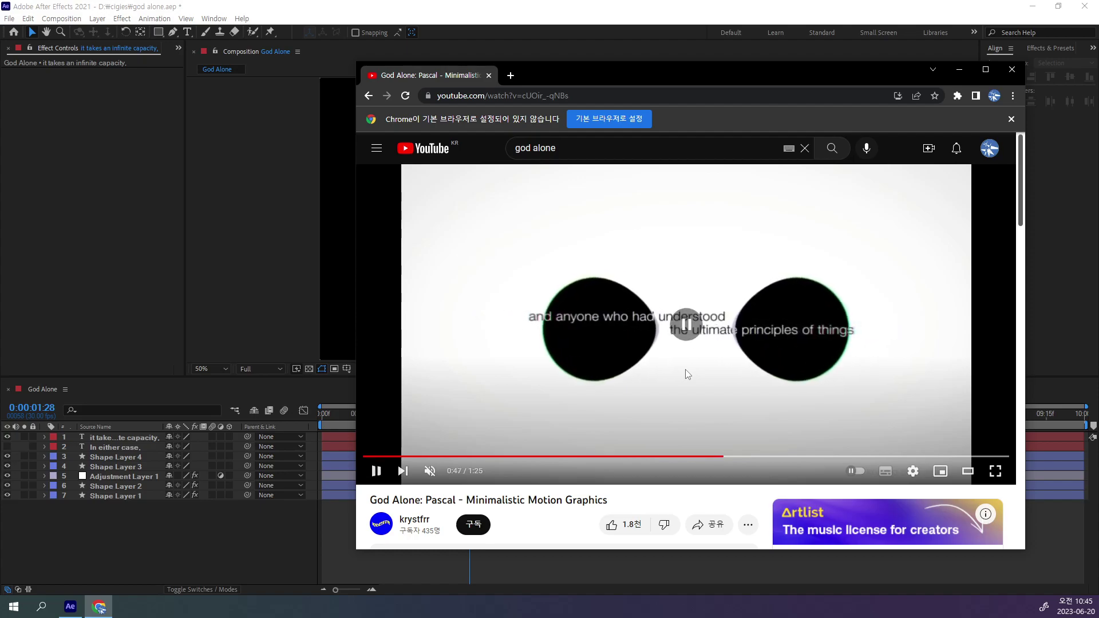
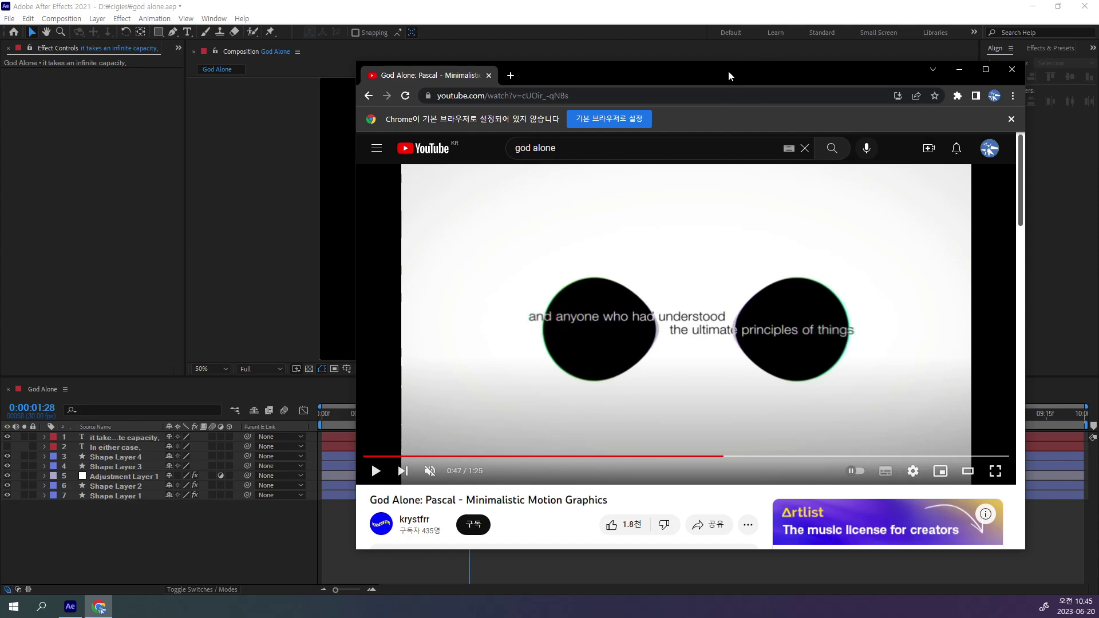
Step: Close the Chrome YouTube reference window to get back to After Effects
key(alt+F4)
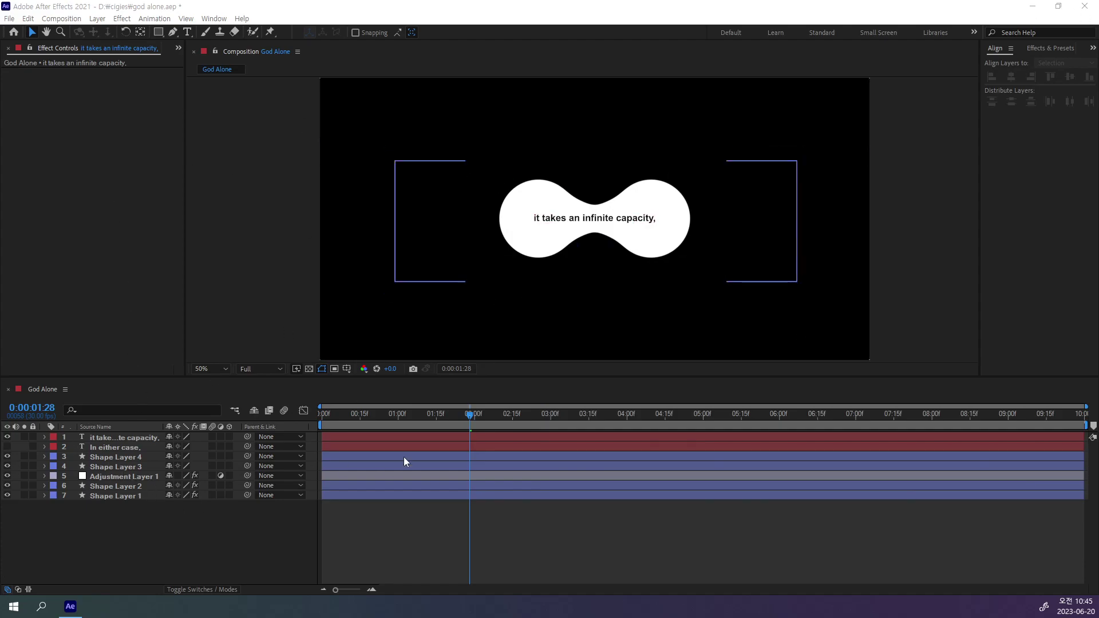
Step: Add a text line 'anyone who had' and drag it into the white blob
click(187, 33)
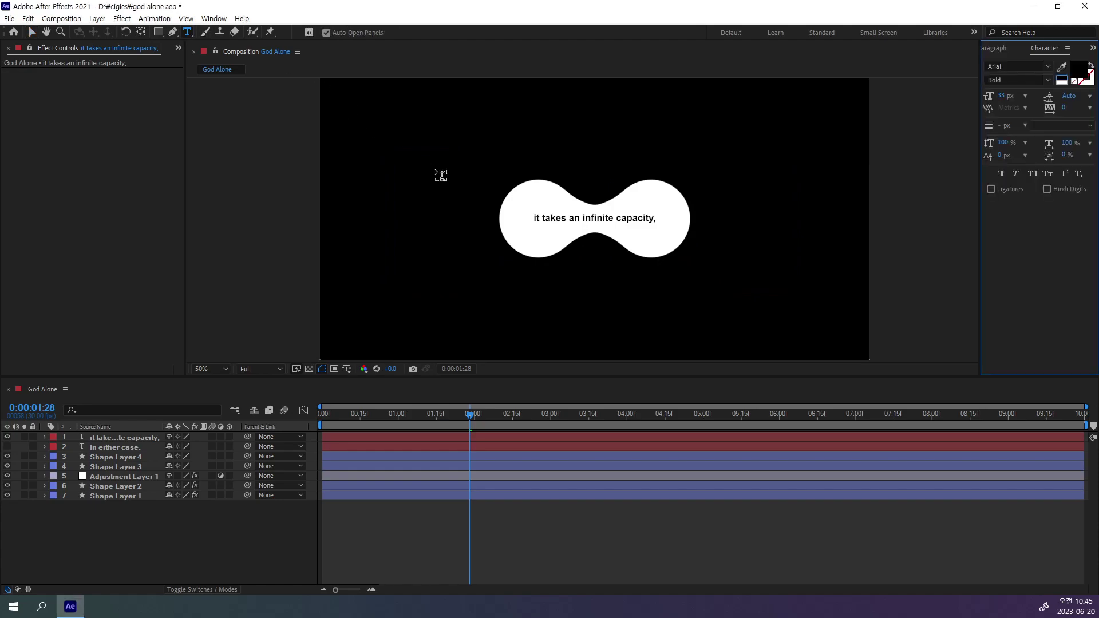
click(426, 132)
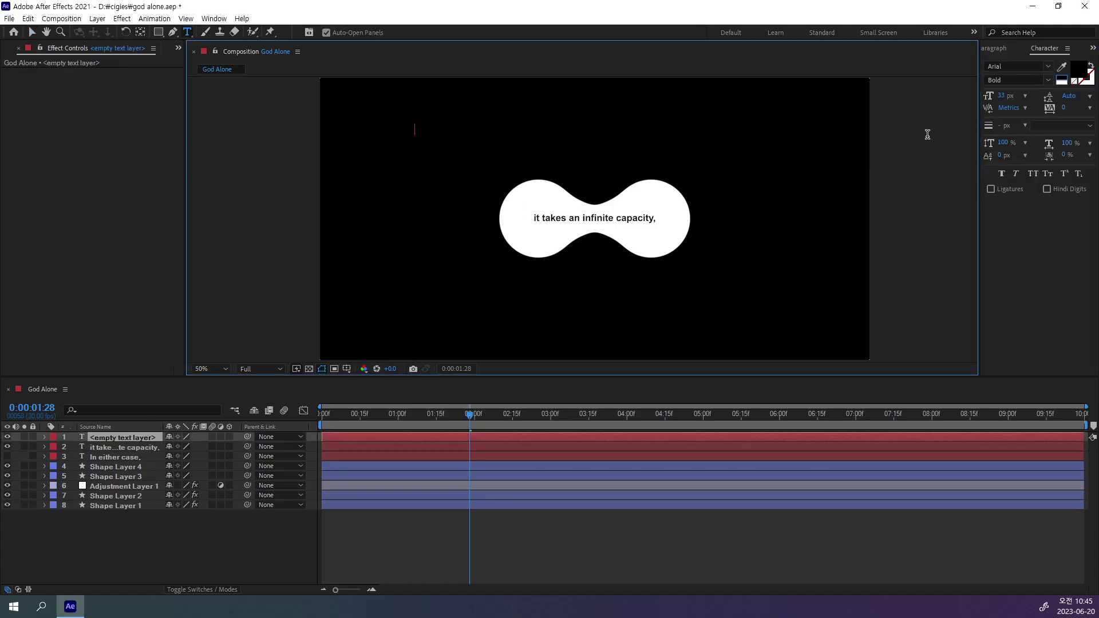
text(an)
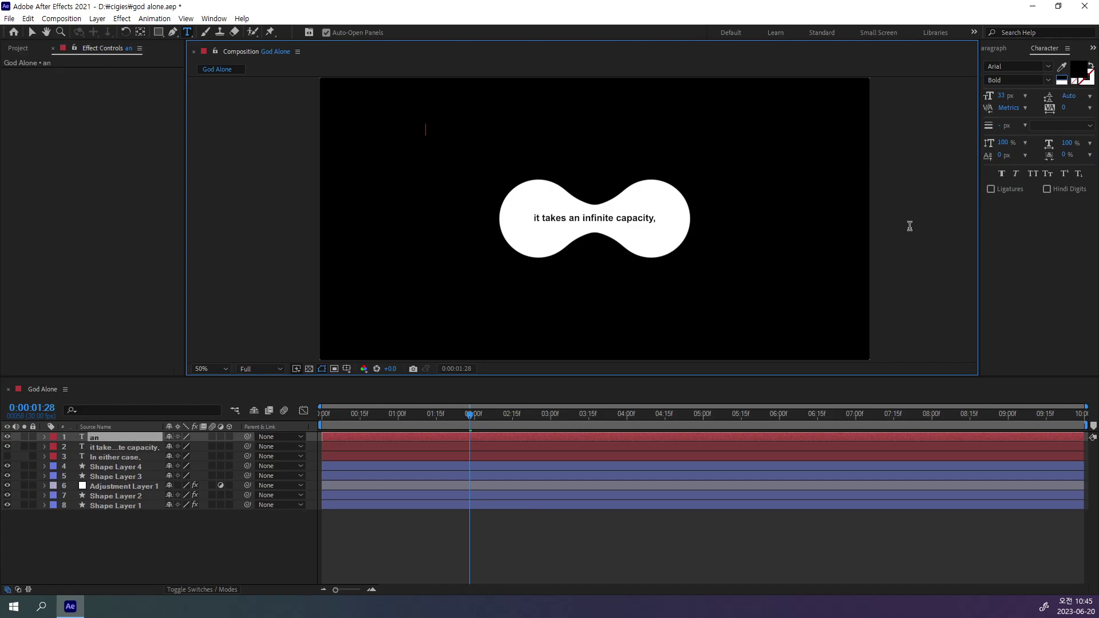
text(d anyone)
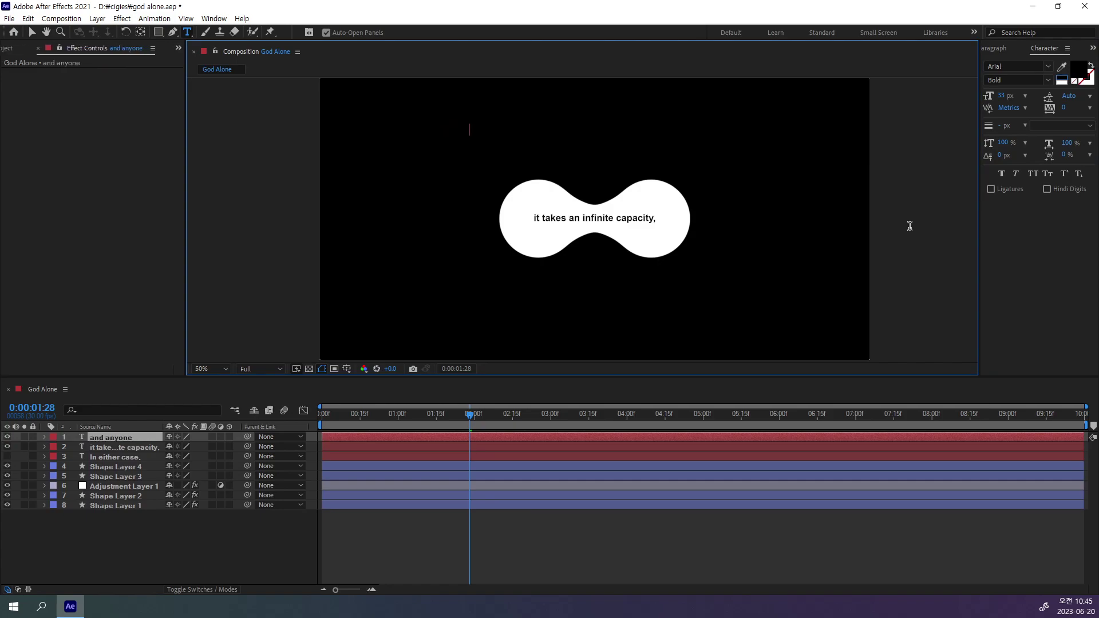
text( who)
text( ha)
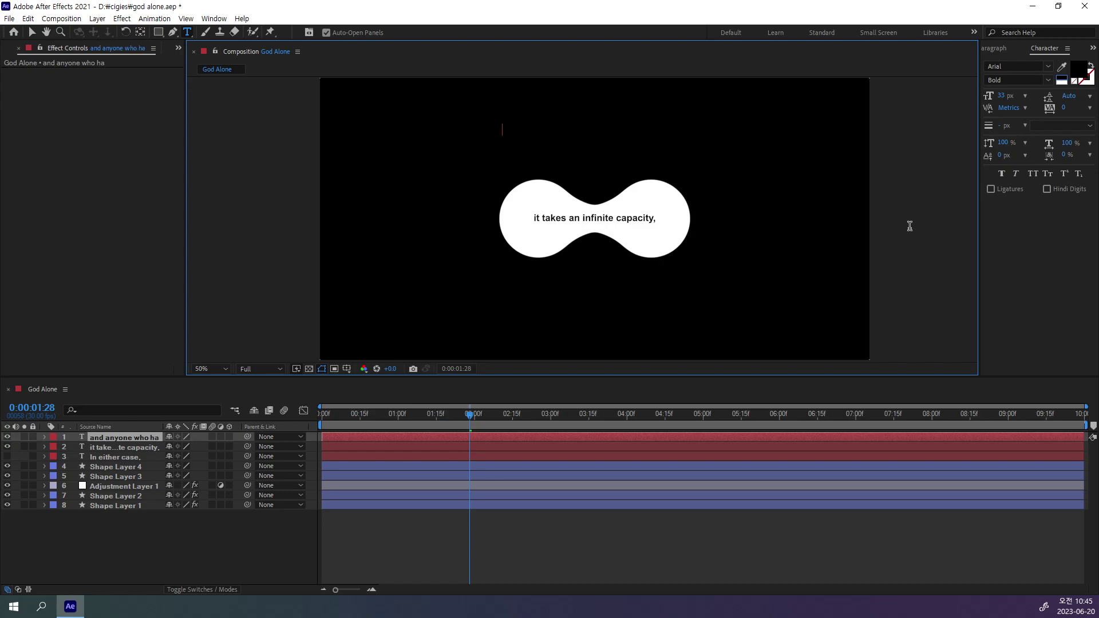
text(d)
click(33, 32)
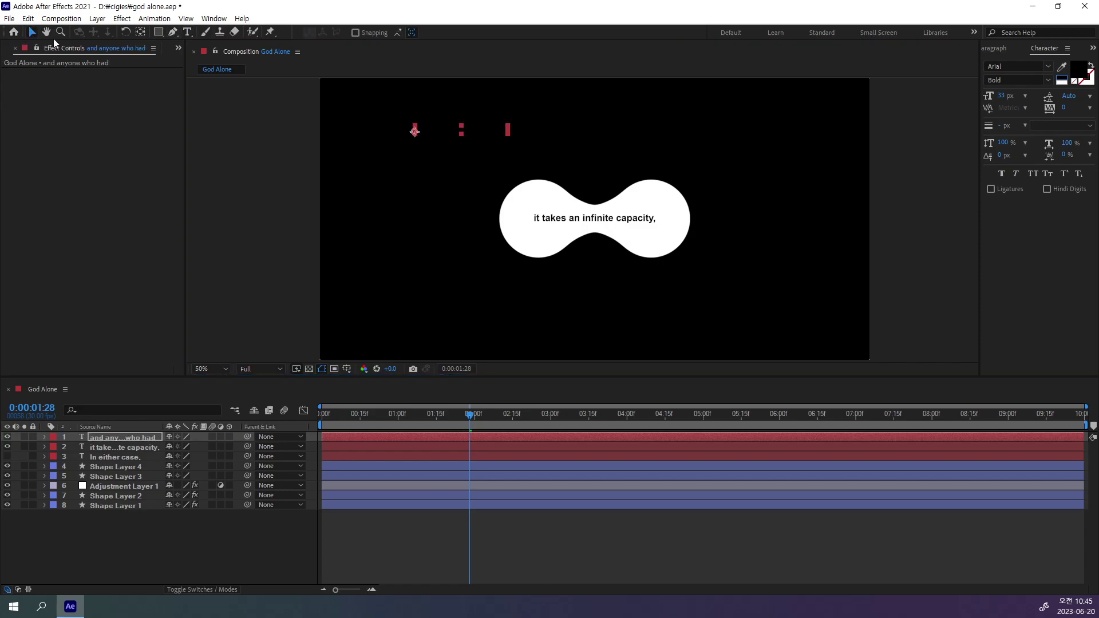
drag(424, 141, 518, 221)
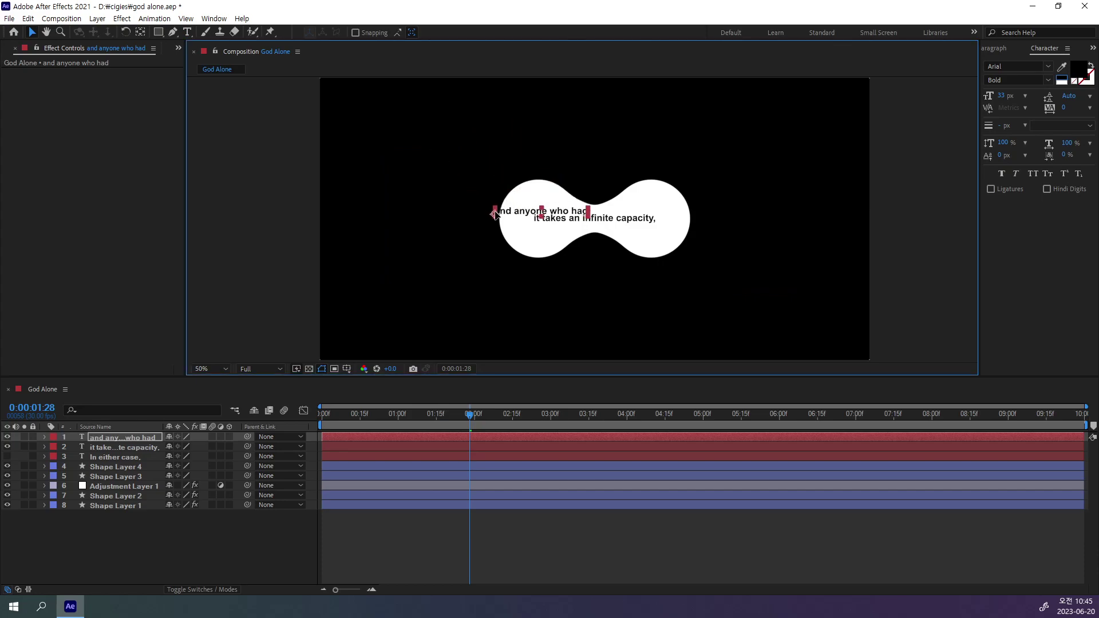
Step: Extend the line so it reads 'anyone who had understood'
double_click(528, 208)
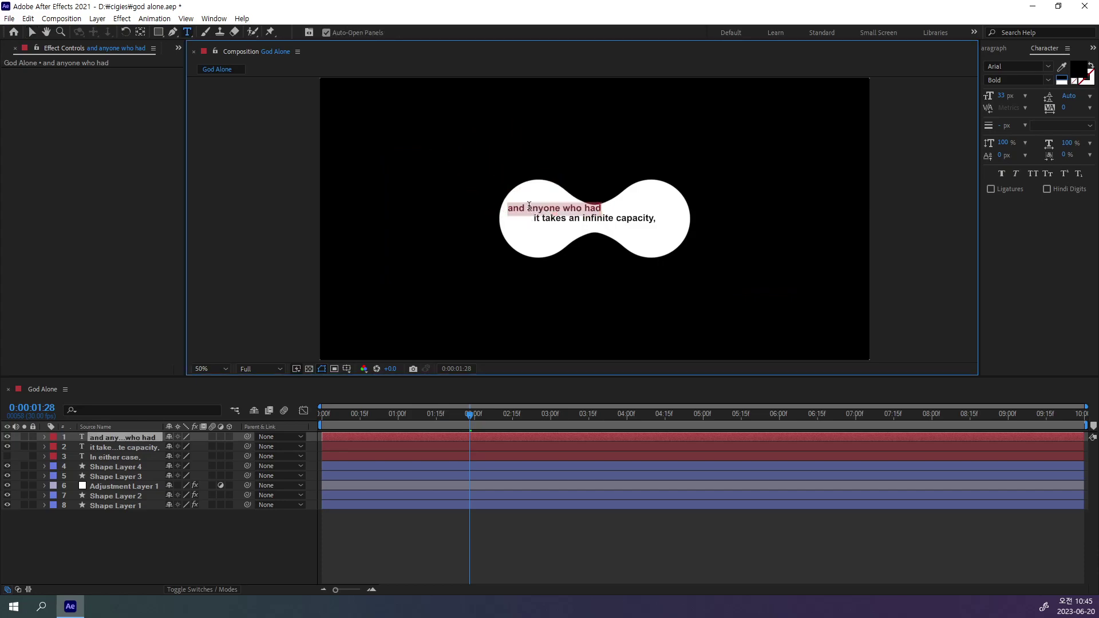
click(600, 209)
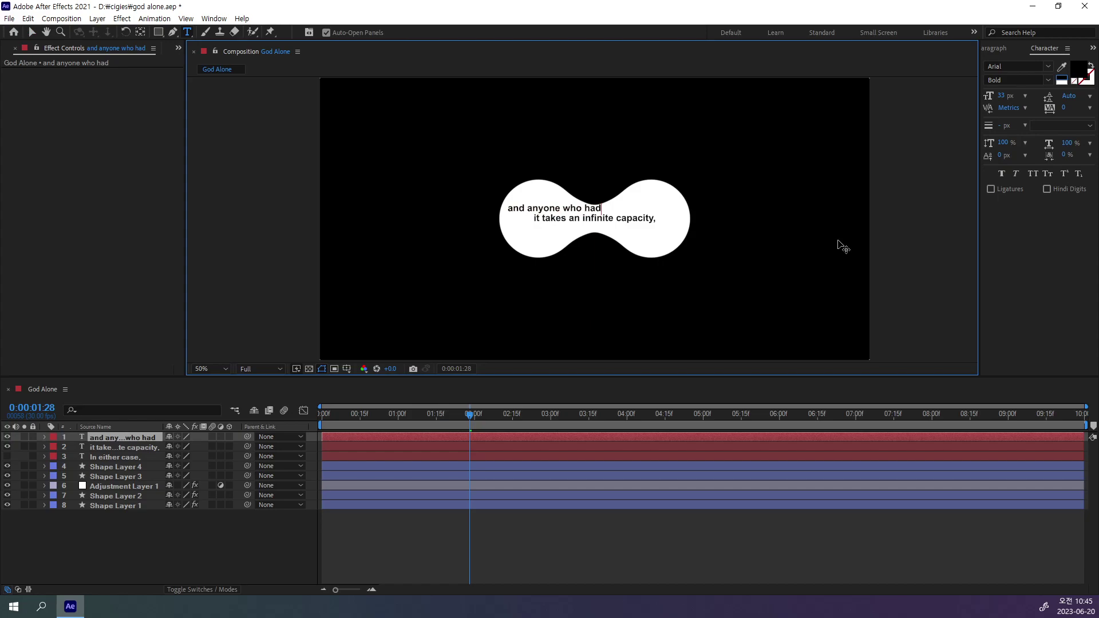
text( under)
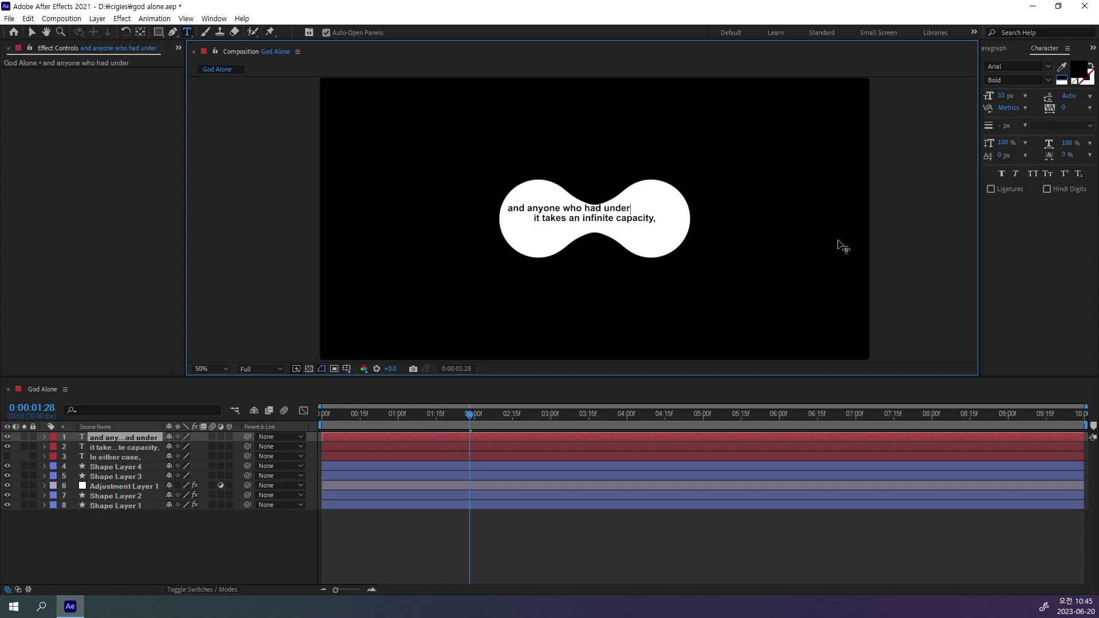
text(stood)
click(32, 33)
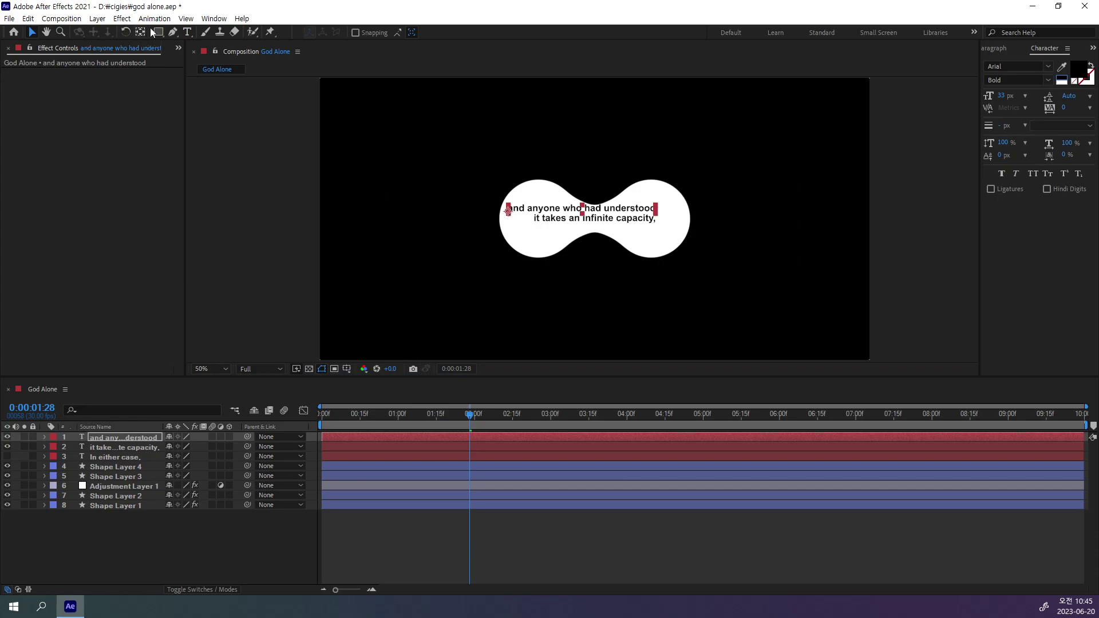
click(187, 32)
Step: Add a text line 'the ulimate principles of things' below the quote
click(521, 229)
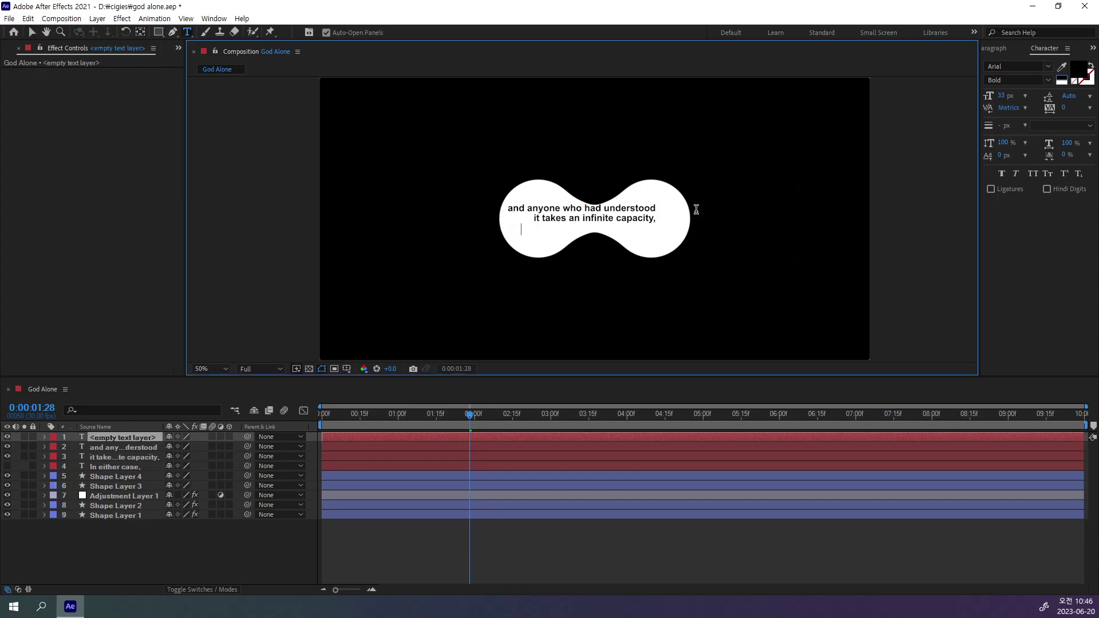
text(the )
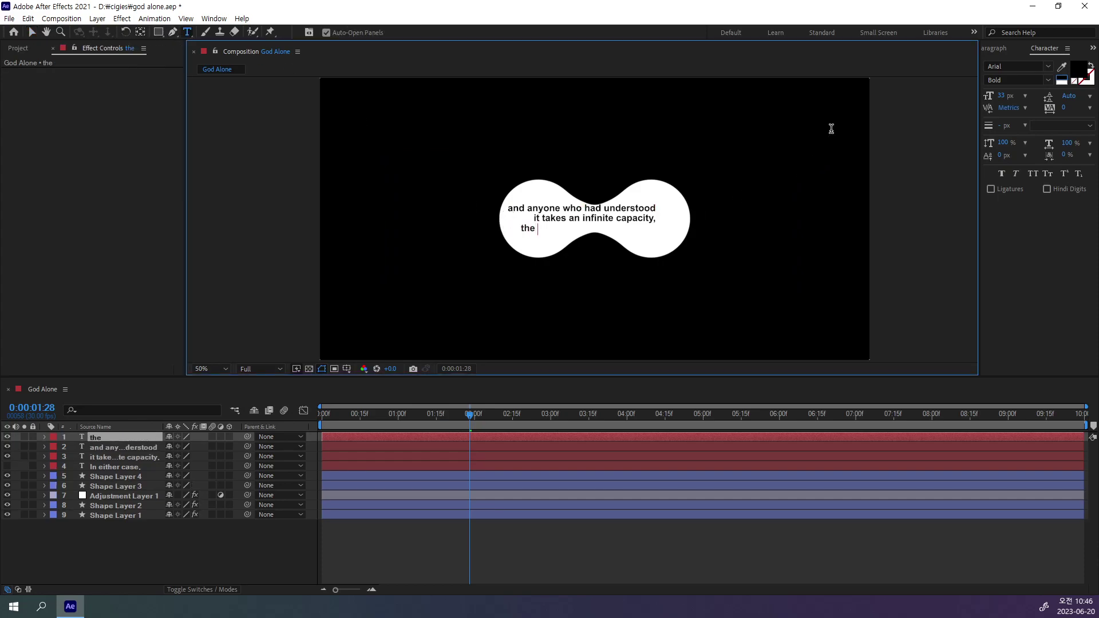
text(ulim)
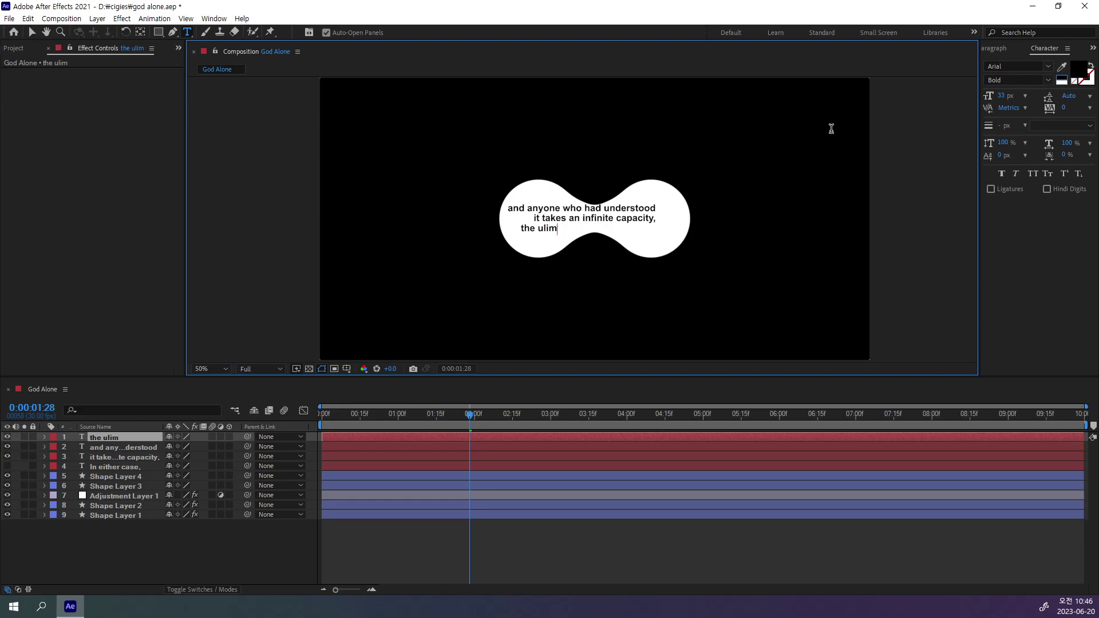
text(ate )
text(princip)
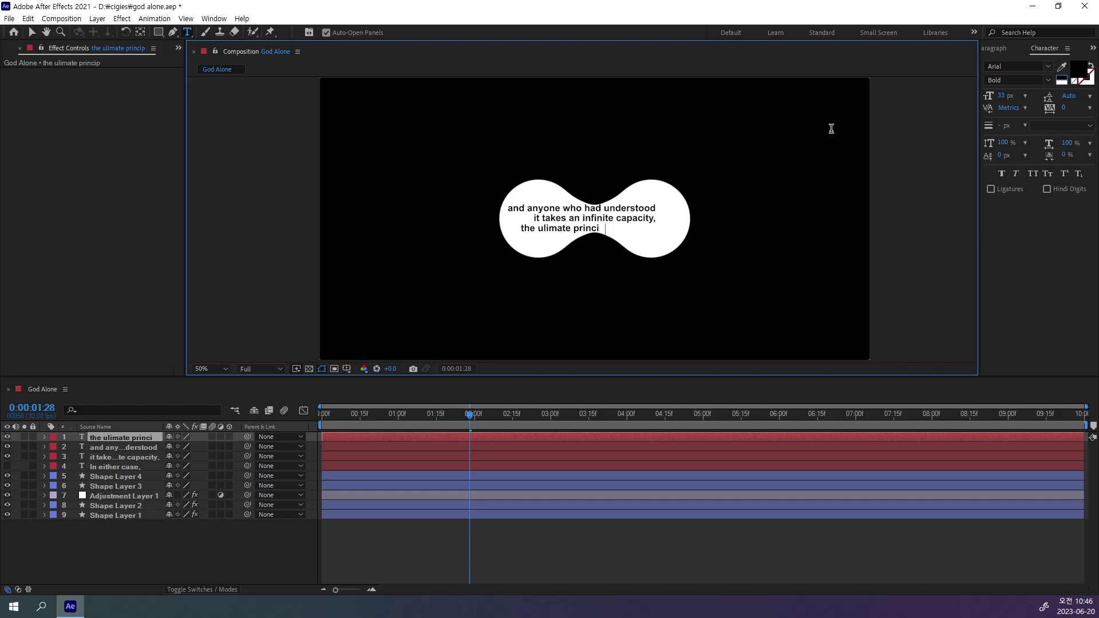
text(les of )
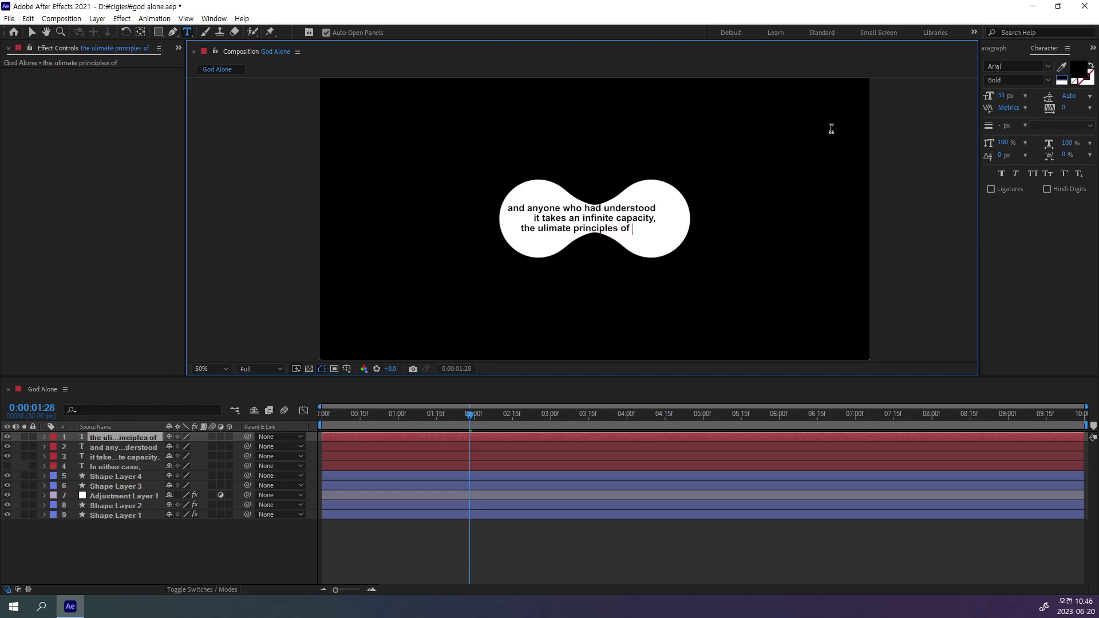
text(things)
click(35, 36)
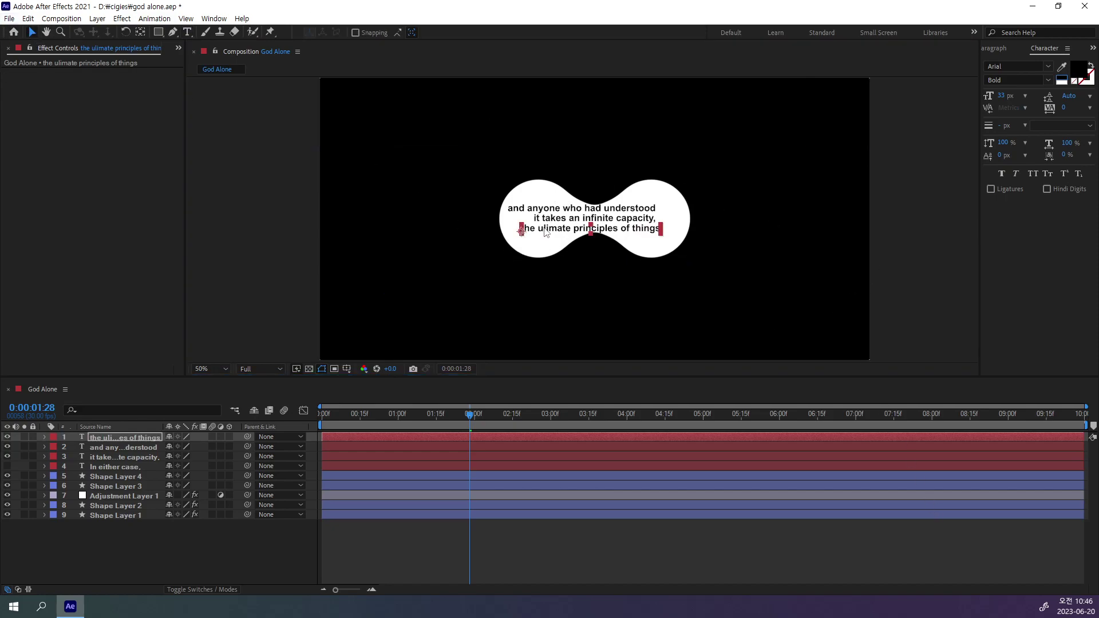
Step: Shift the new line right, nudge the first line, and scrub forward to preview
drag(545, 232, 600, 230)
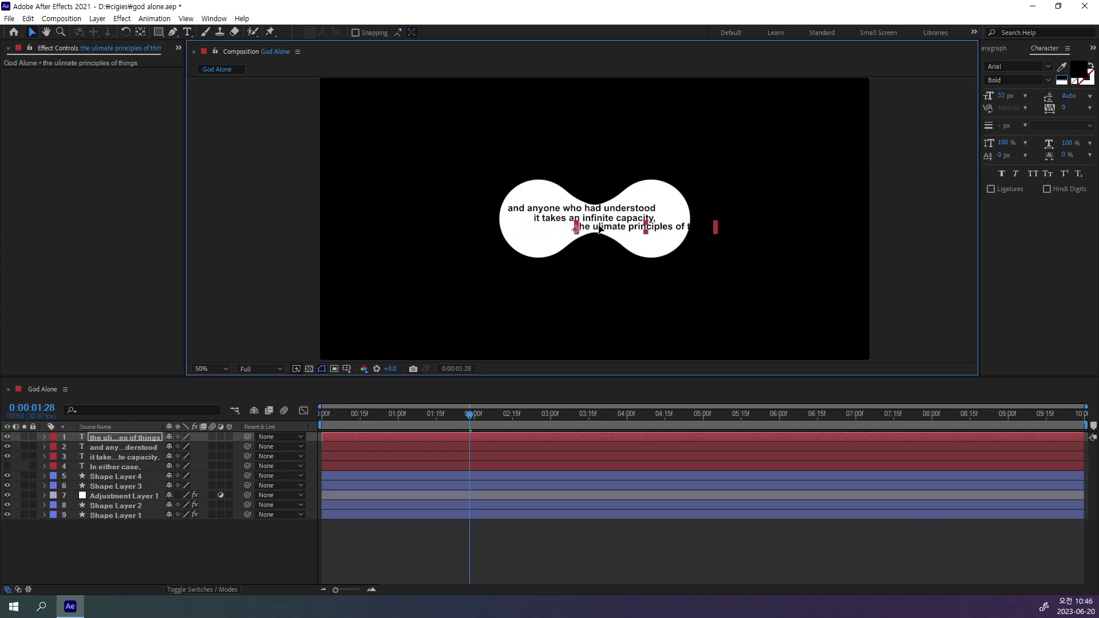
drag(599, 229, 591, 209)
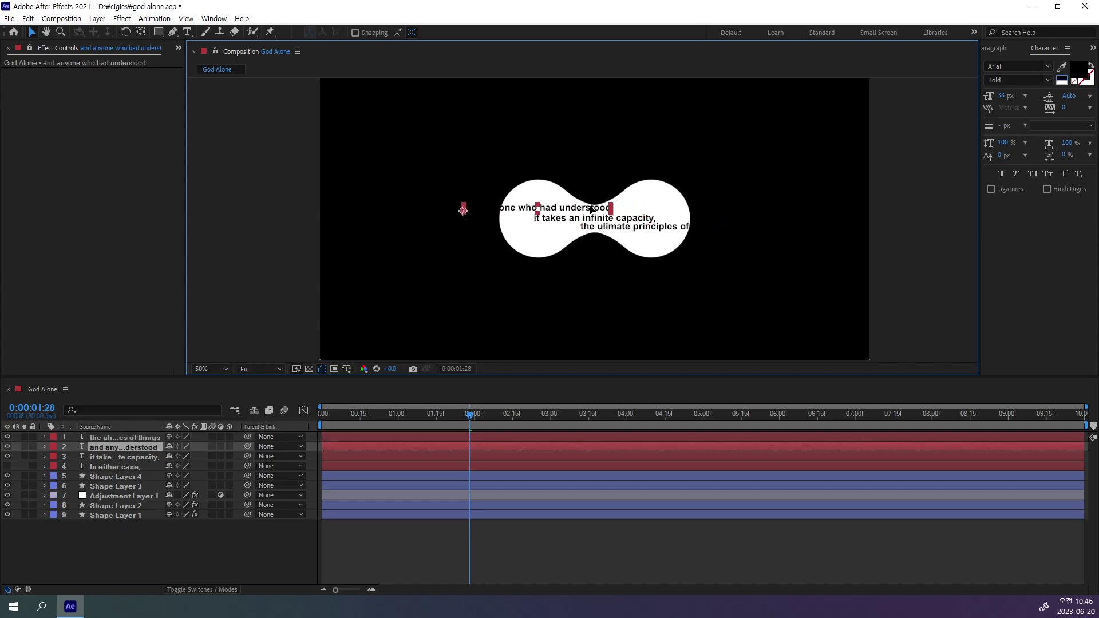
drag(591, 209, 592, 210)
click(473, 415)
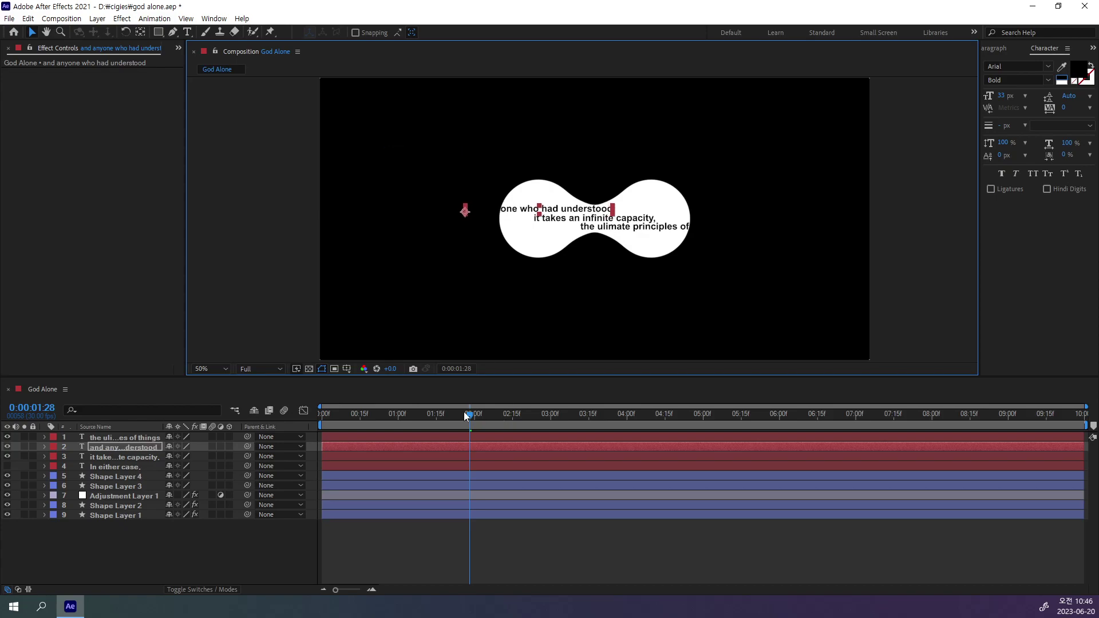
mouse_move(473, 415)
mouse_down()
mouse_move(512, 416)
mouse_move(486, 420)
mouse_move(505, 434)
mouse_move(483, 436)
mouse_move(522, 436)
mouse_move(456, 446)
mouse_move(523, 441)
mouse_move(466, 452)
mouse_move(537, 460)
mouse_move(472, 455)
mouse_move(532, 453)
mouse_move(461, 459)
mouse_move(511, 461)
mouse_move(473, 458)
mouse_move(507, 466)
mouse_move(457, 473)
mouse_move(588, 482)
mouse_up()
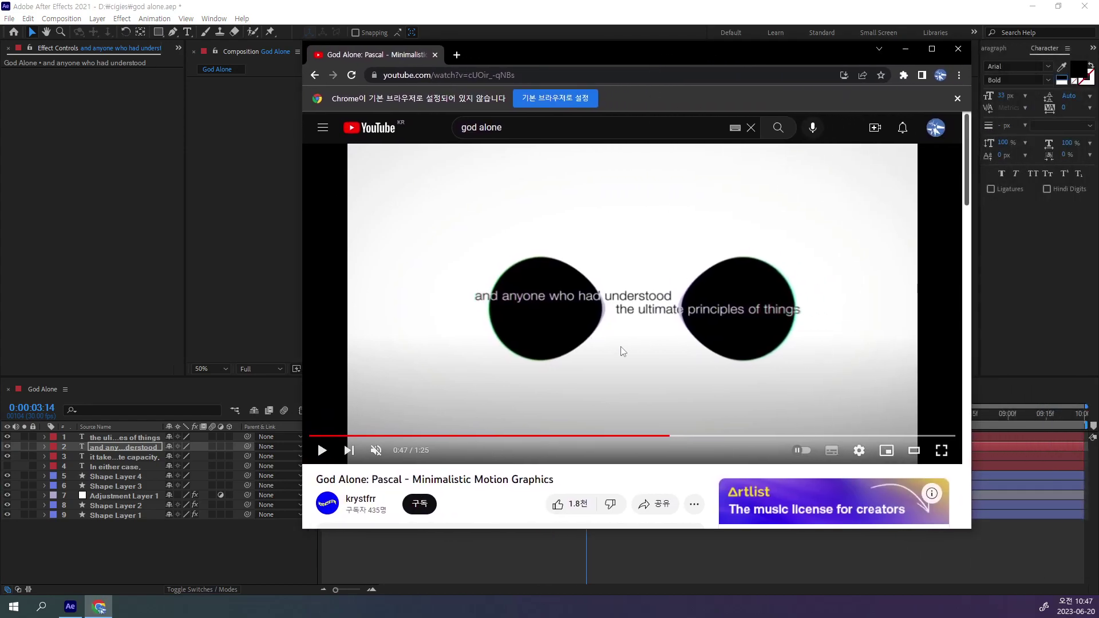
Step: Play the reference video to 0:50, then close Chrome
click(632, 356)
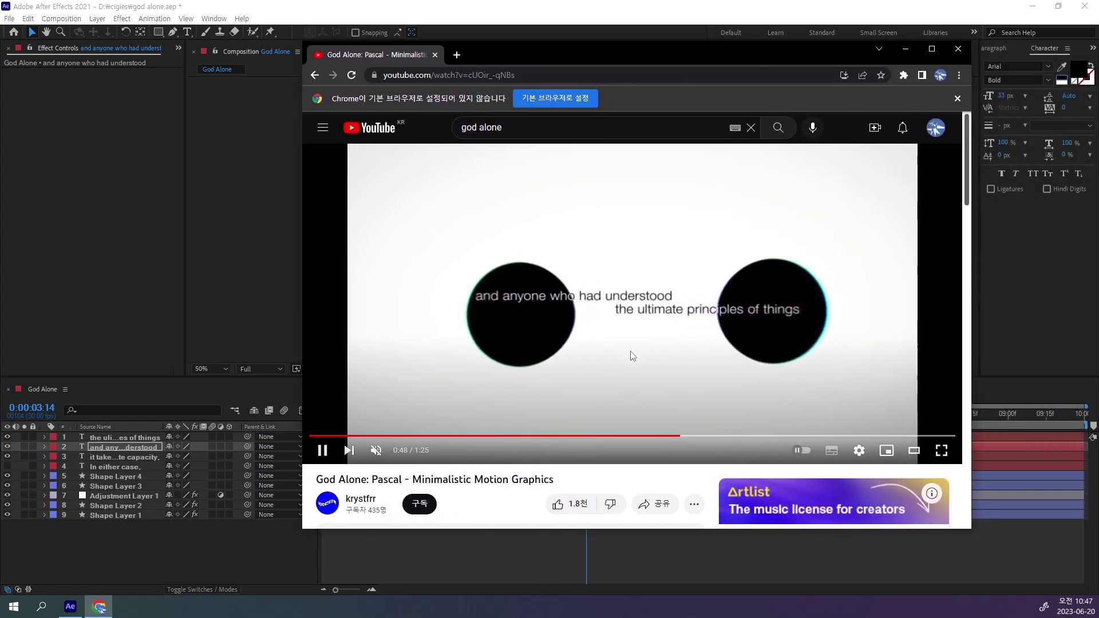
click(631, 355)
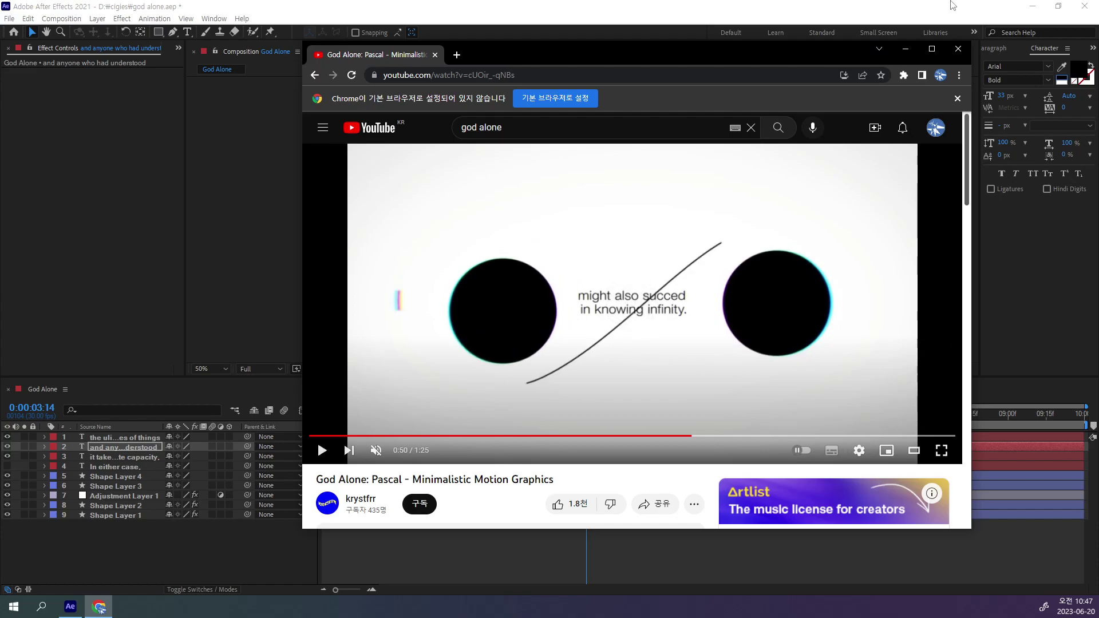
drag(752, 53, 1082, 53)
key(alt+F4)
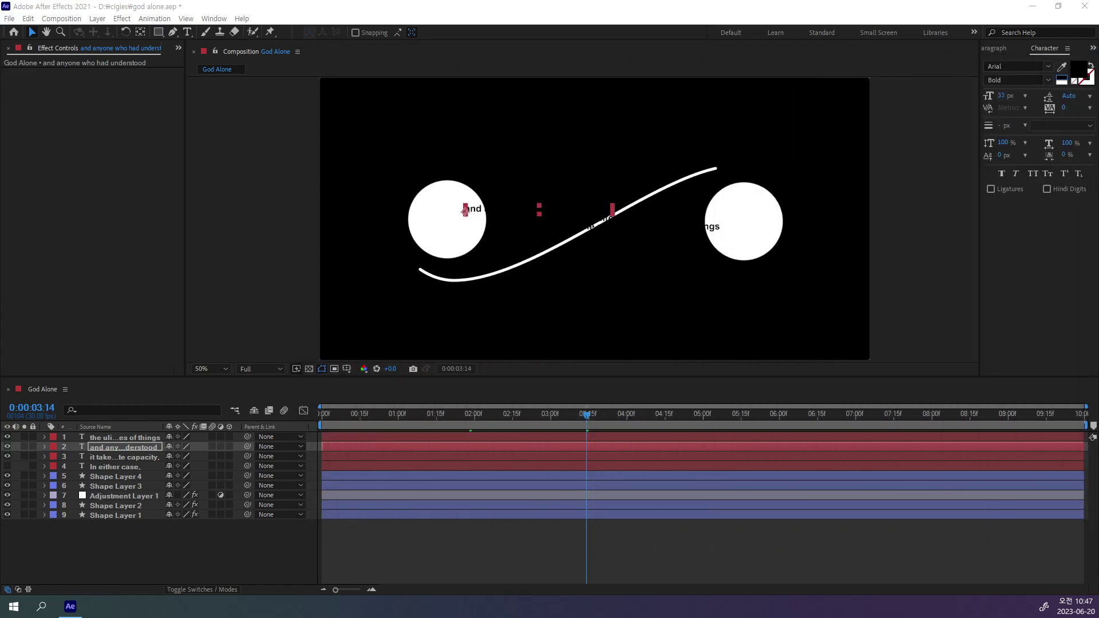
Step: Create a two-line text 'might also succed' / 'in knowing infinity'
click(188, 32)
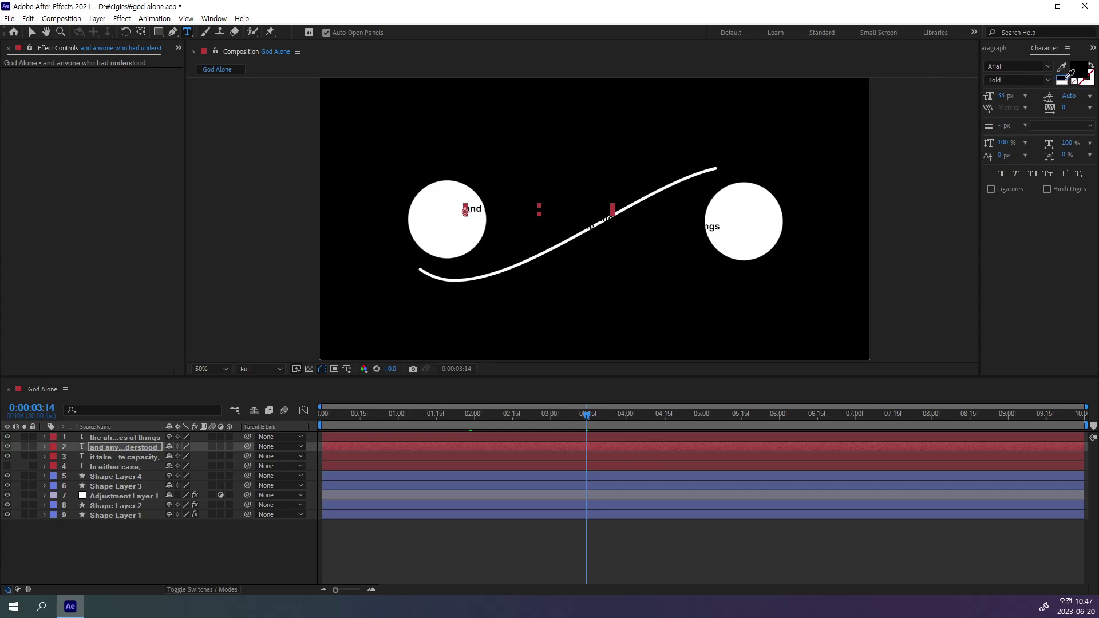
click(561, 125)
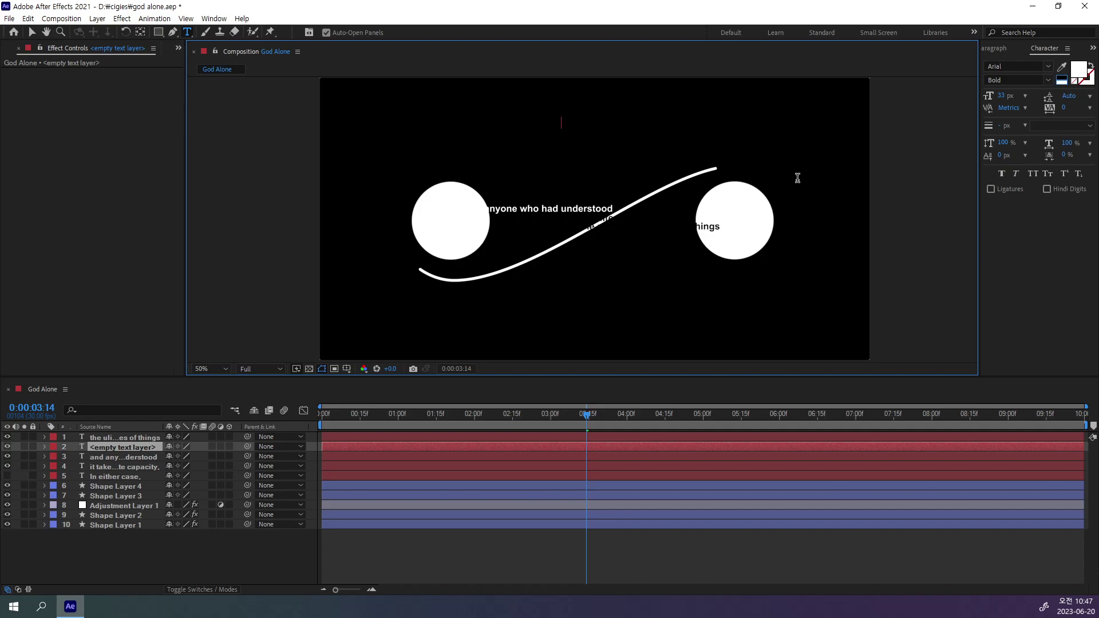
text(might al)
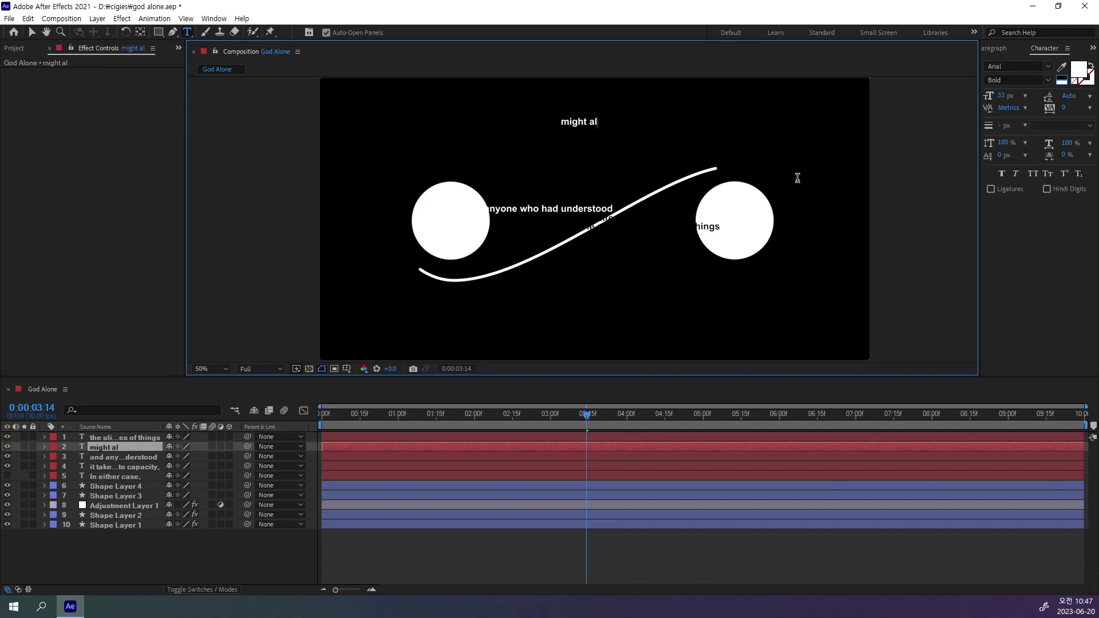
text(so succe)
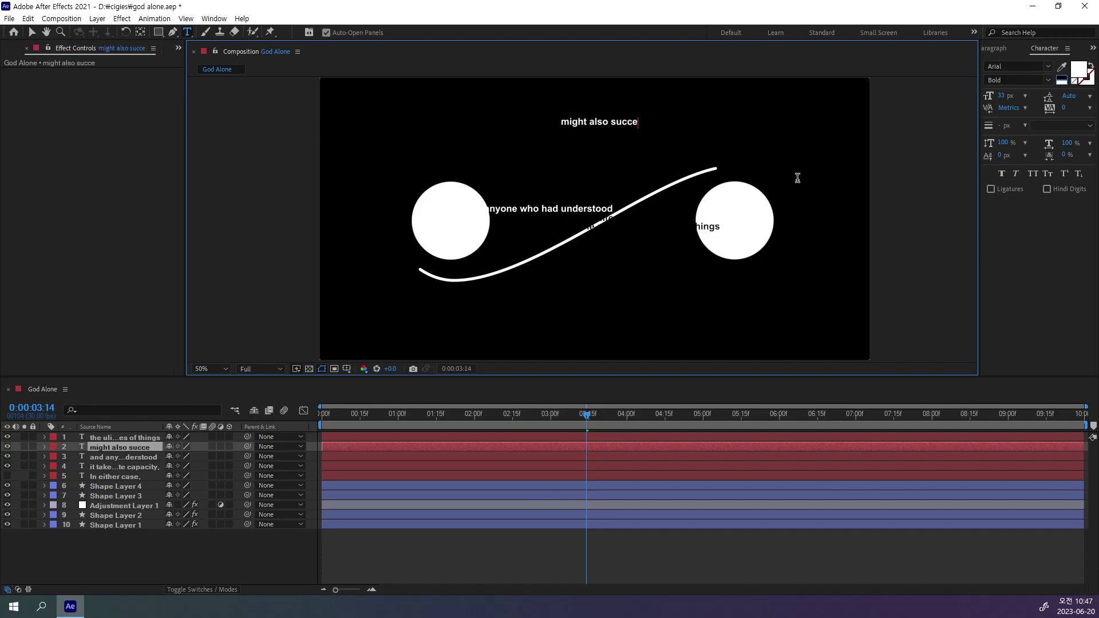
text(d)
key(Return)
text(i)
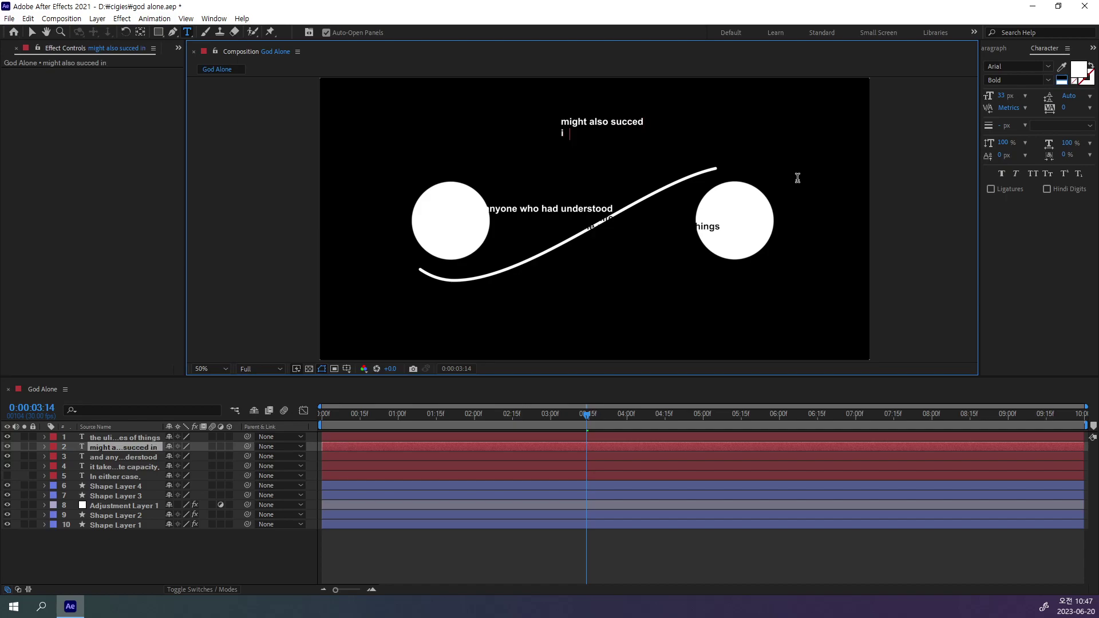
text(n know)
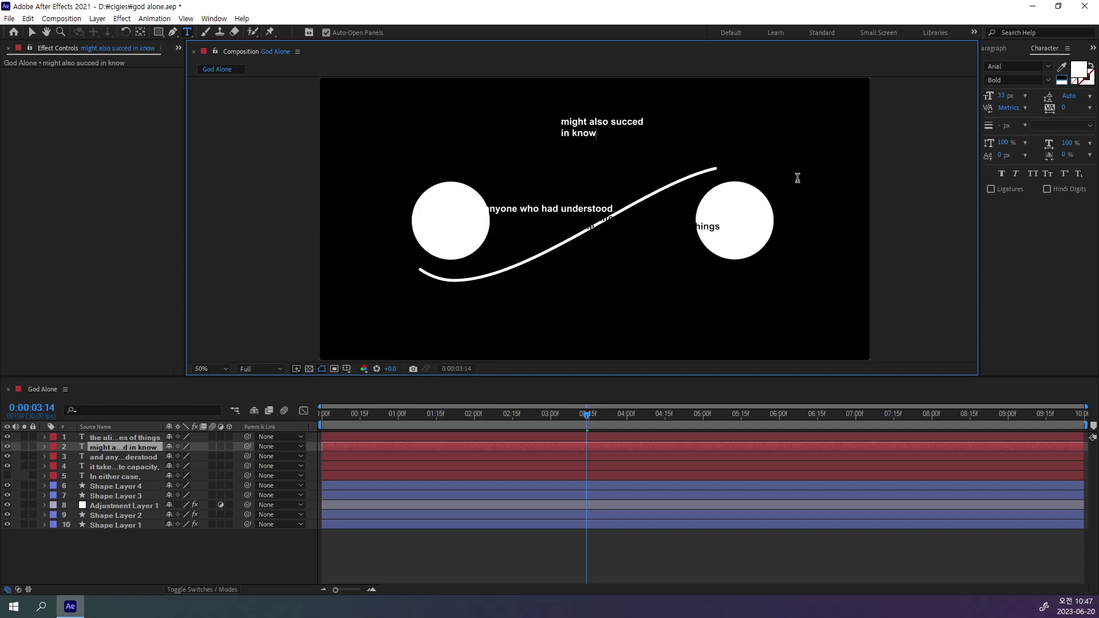
text(ing infini)
text(ty)
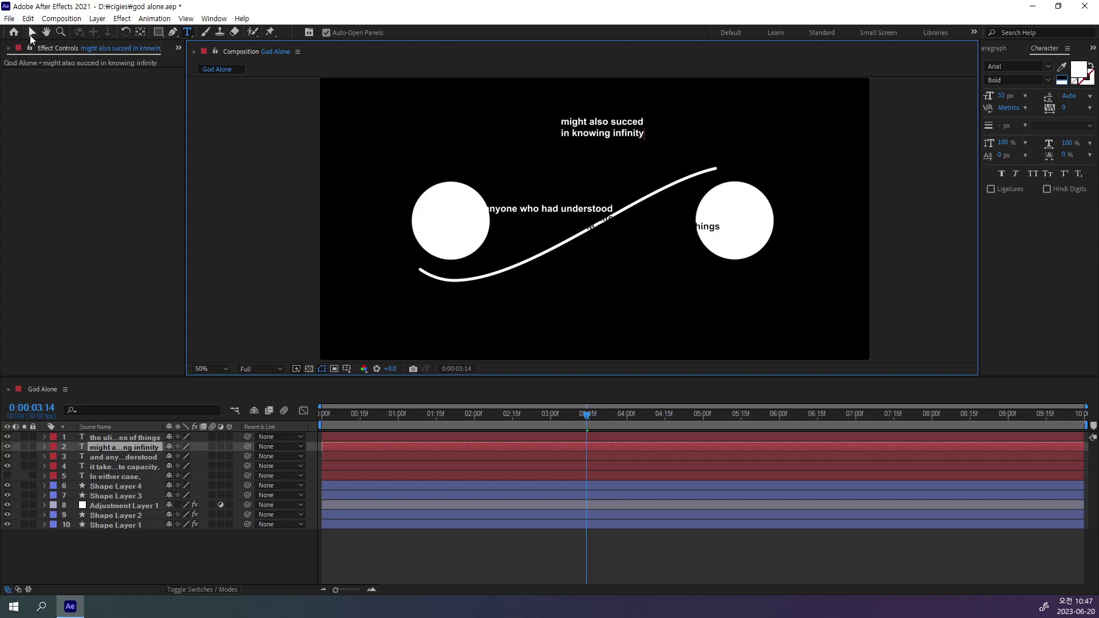
click(32, 31)
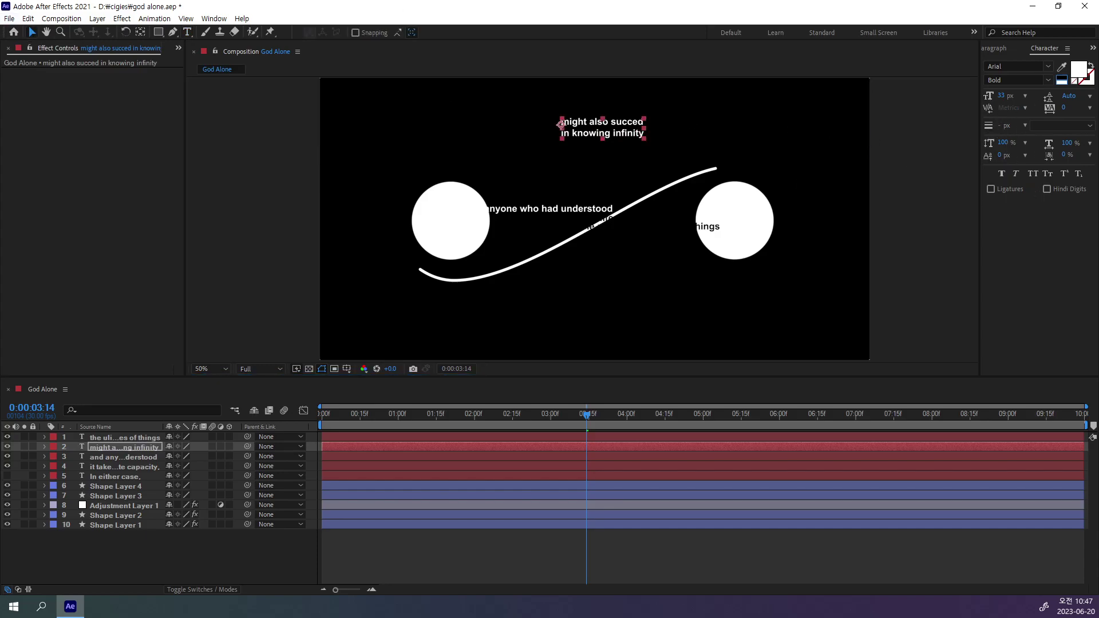
Step: Centre-align the caption, centre it in the composition, and move its layer to the top
click(995, 48)
click(1005, 64)
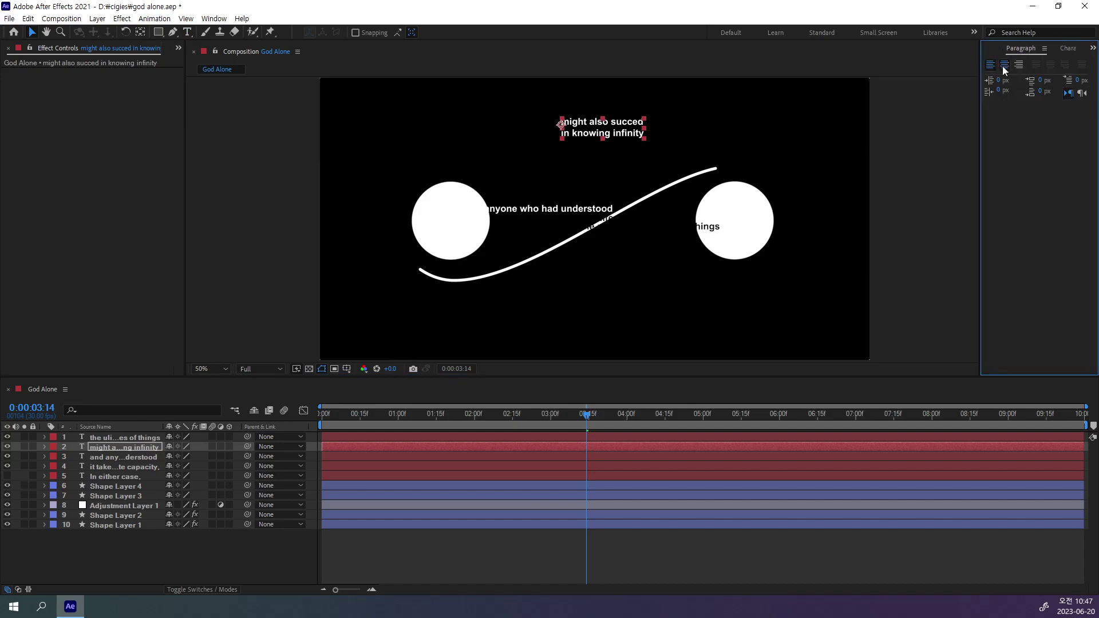
click(33, 33)
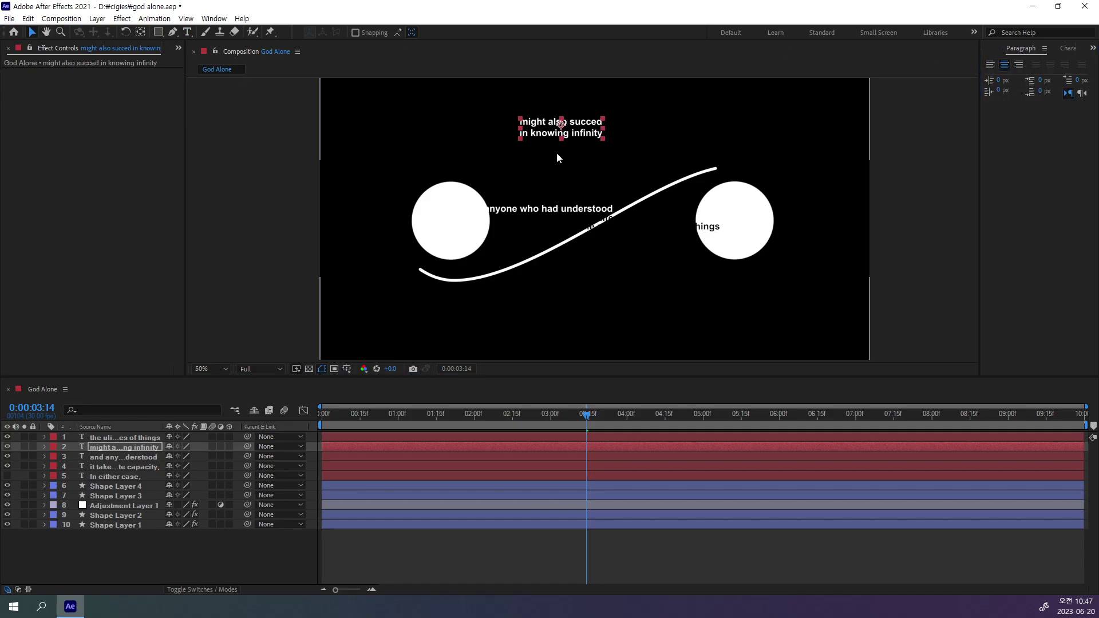
click(1093, 48)
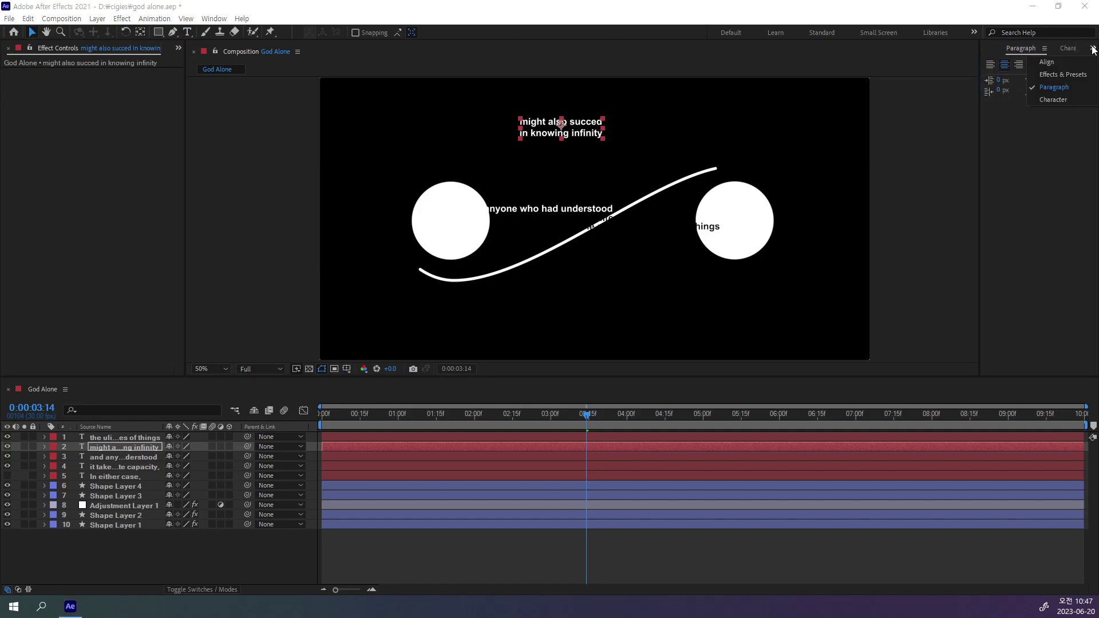
click(1058, 61)
click(1011, 78)
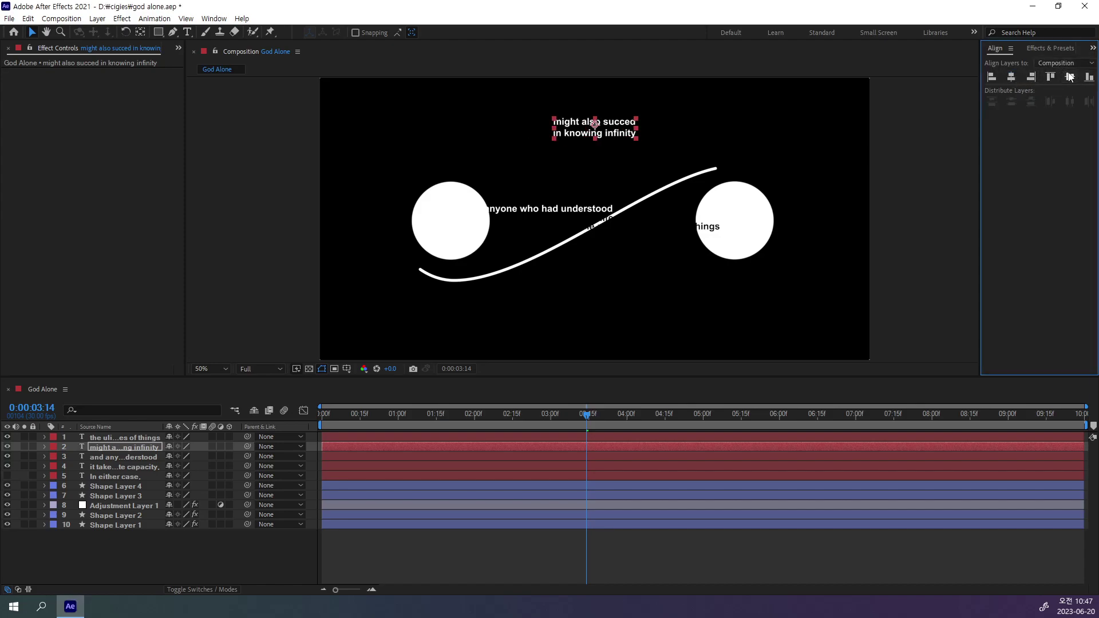
click(1069, 77)
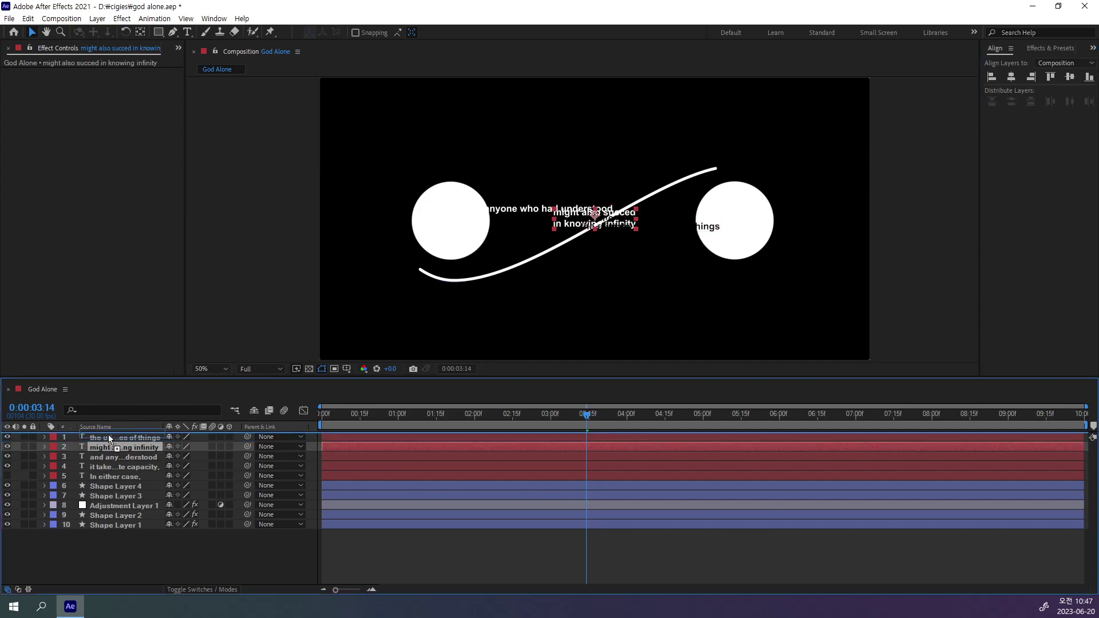
drag(105, 448, 108, 434)
click(695, 557)
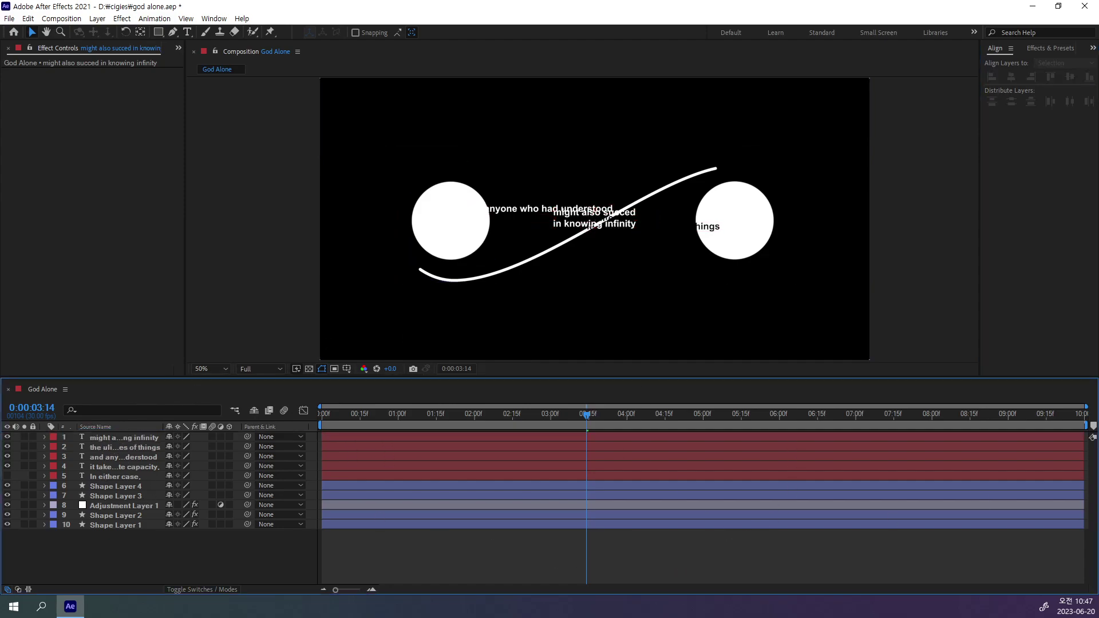
Step: Play the reference video on to 0:52 and close it
drag(1098, 70, 747, 69)
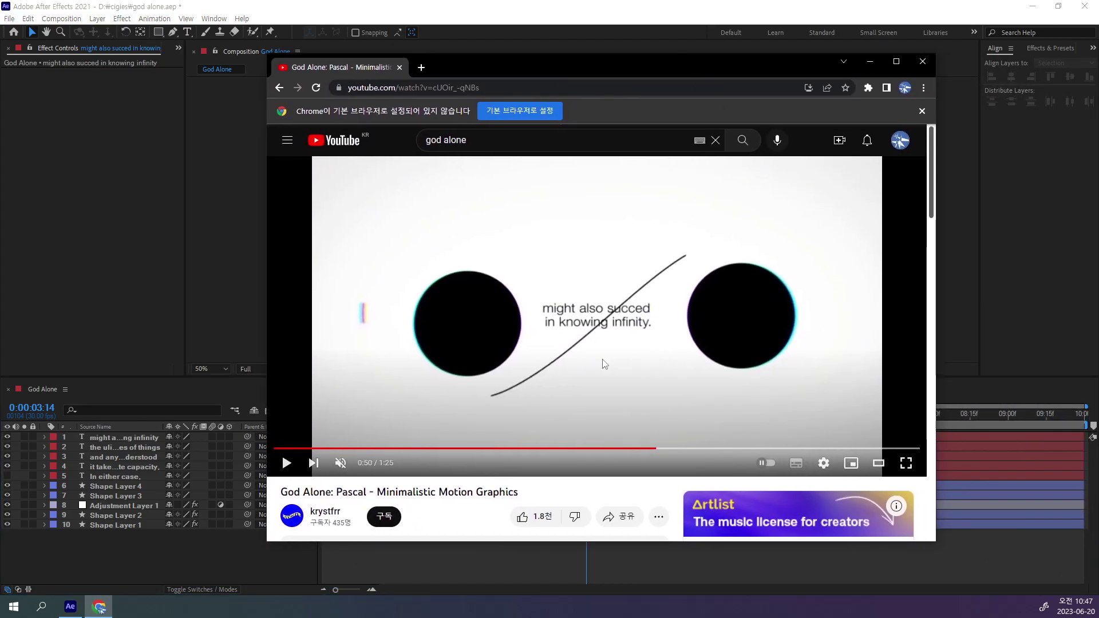
click(605, 365)
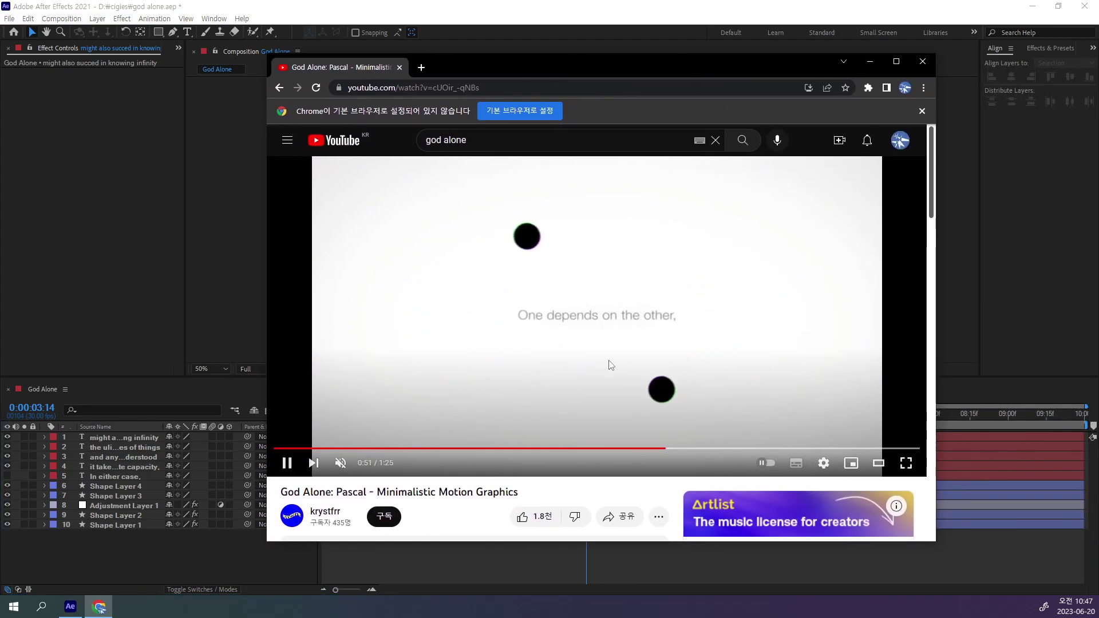
click(734, 387)
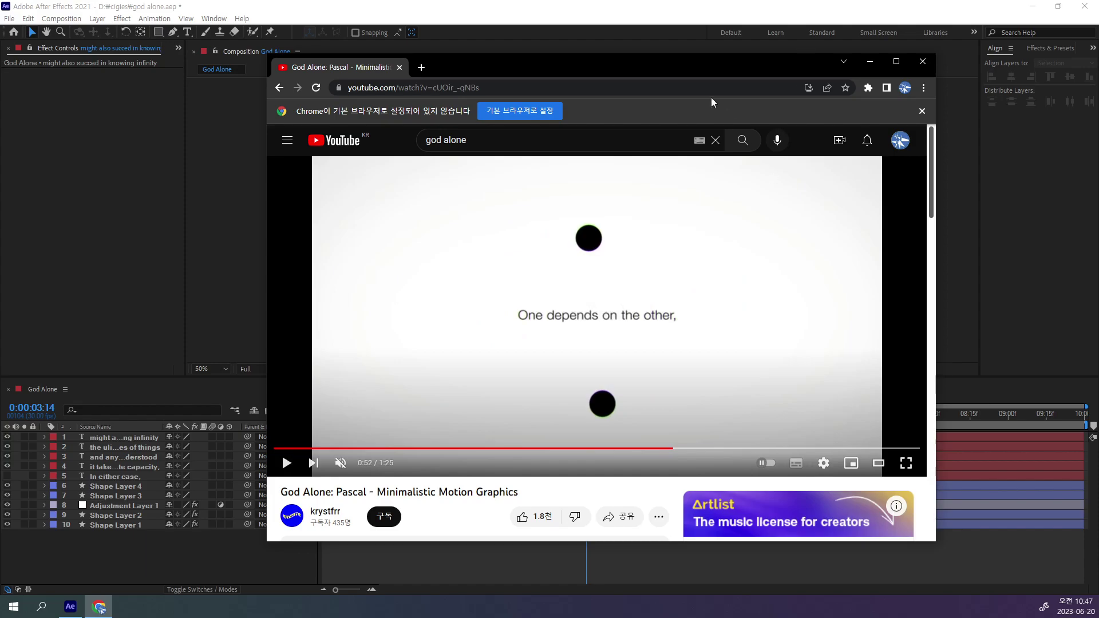
key(ctrl+w)
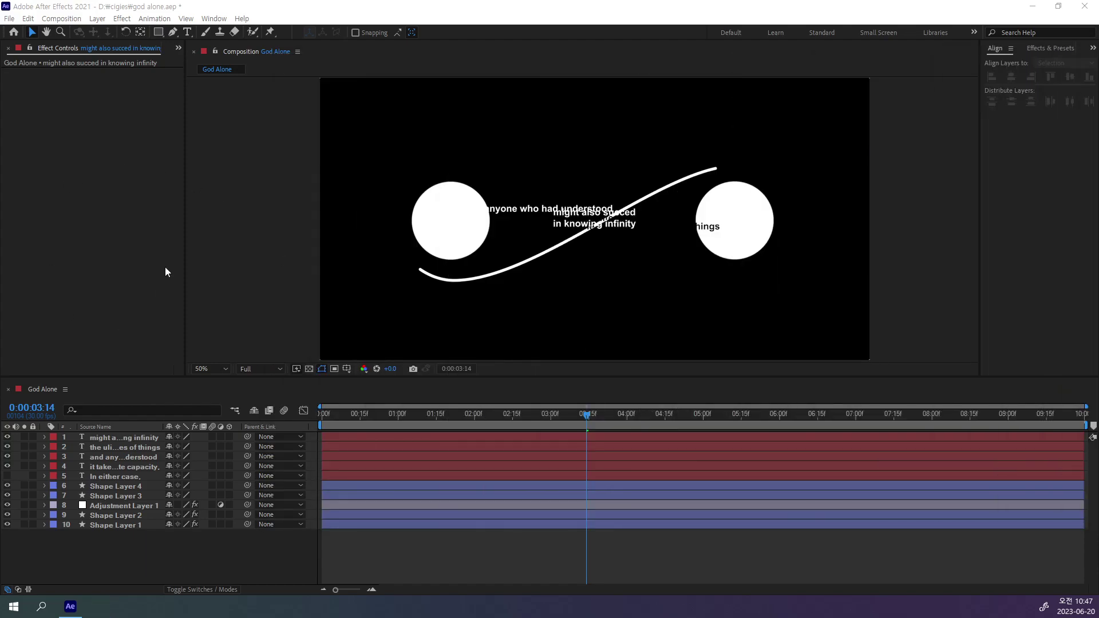
Step: Create a new text layer reading 'One depends on the other,'
click(187, 32)
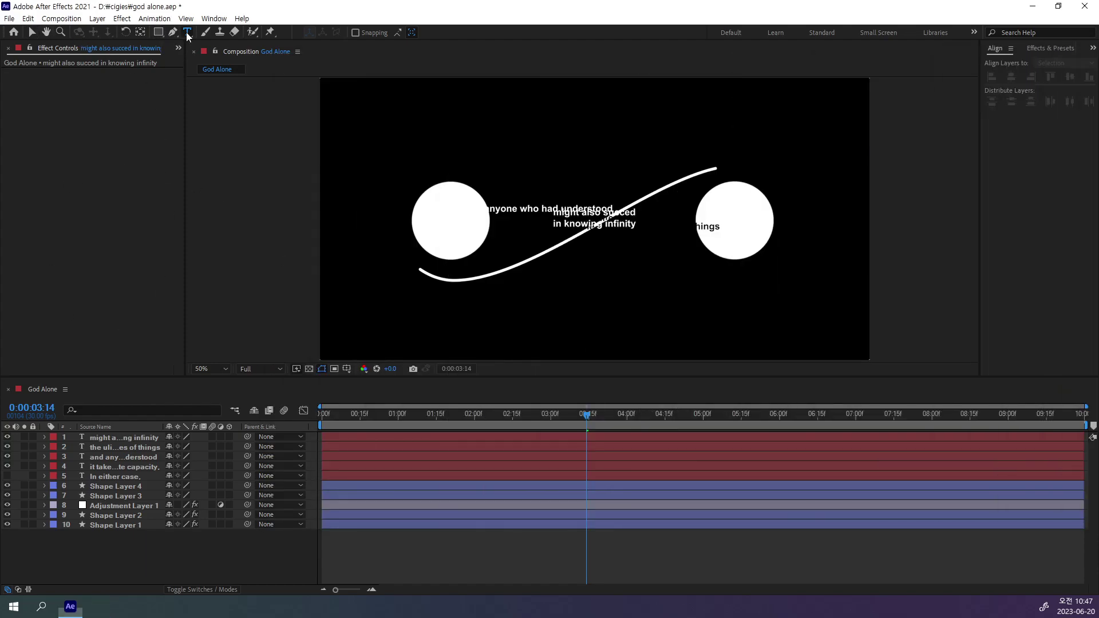
click(531, 145)
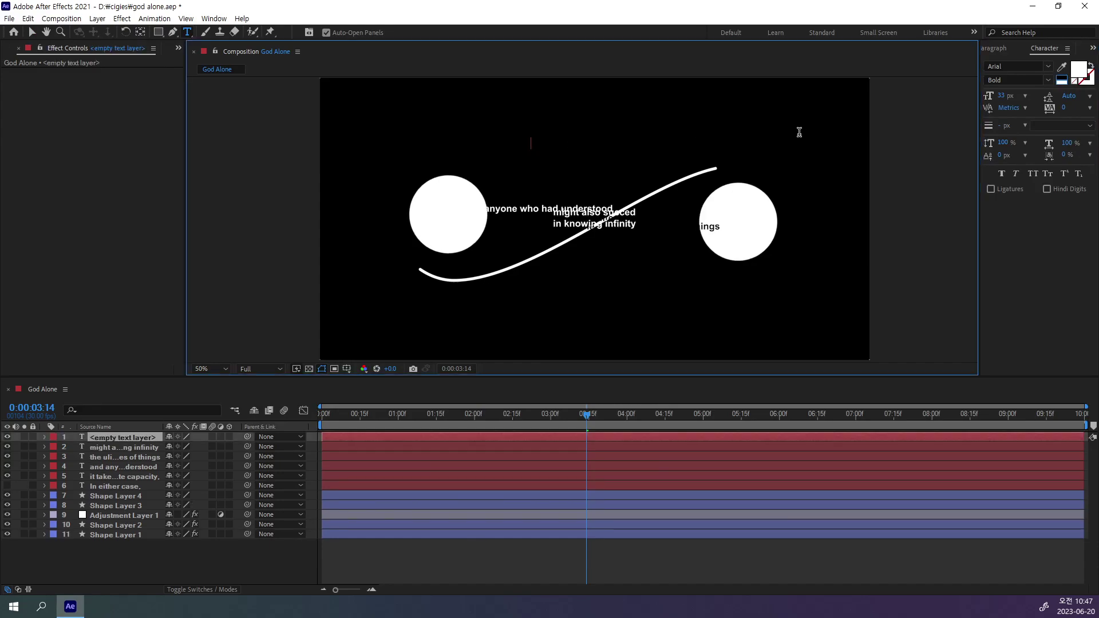
text(the)
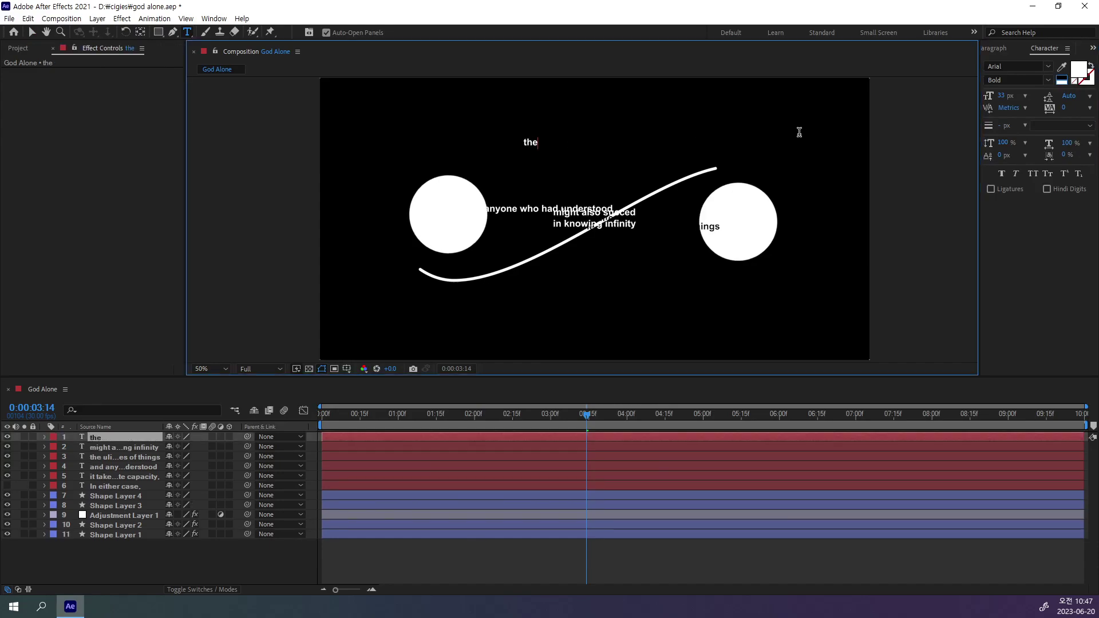
key(BackSpace)
key(BackSpace)
key(BackSpace)
text(O)
text(ne)
text( depend)
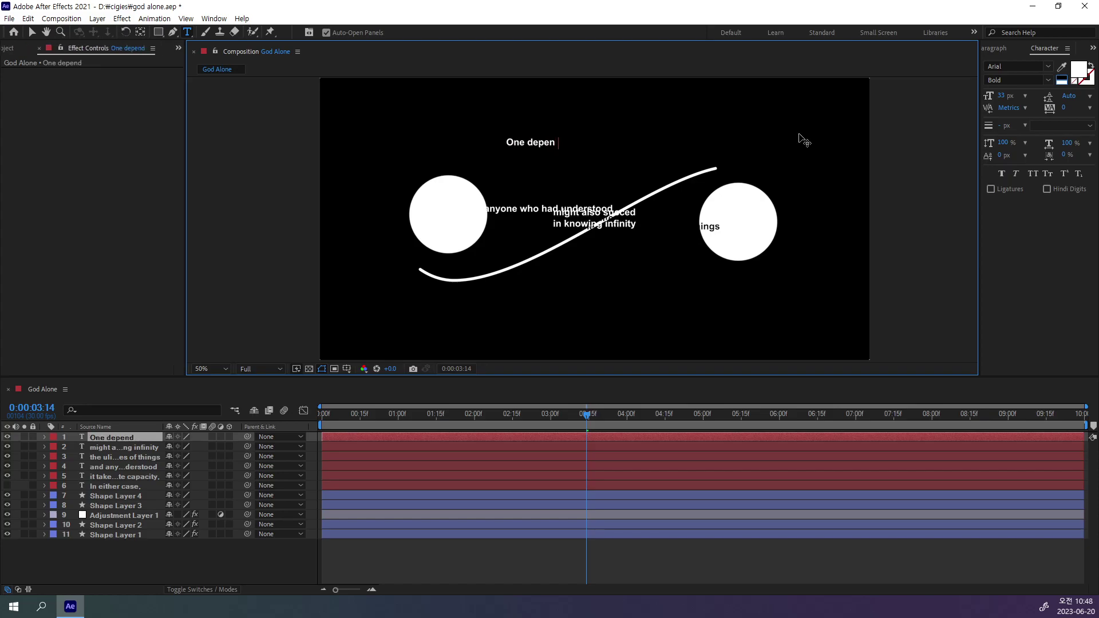
text(s on )
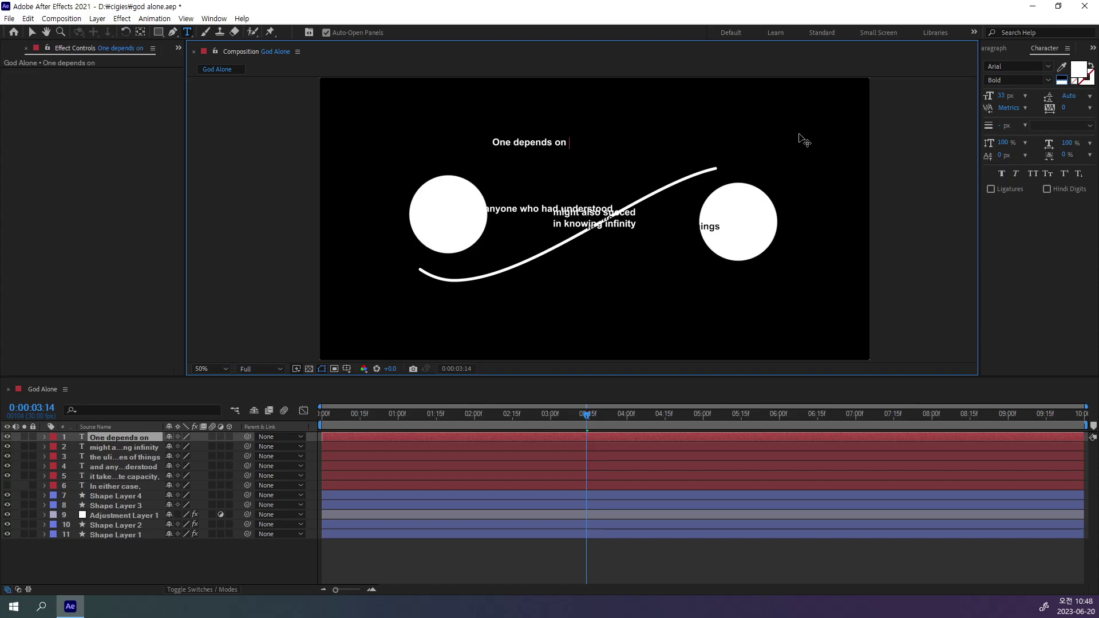
text(the other)
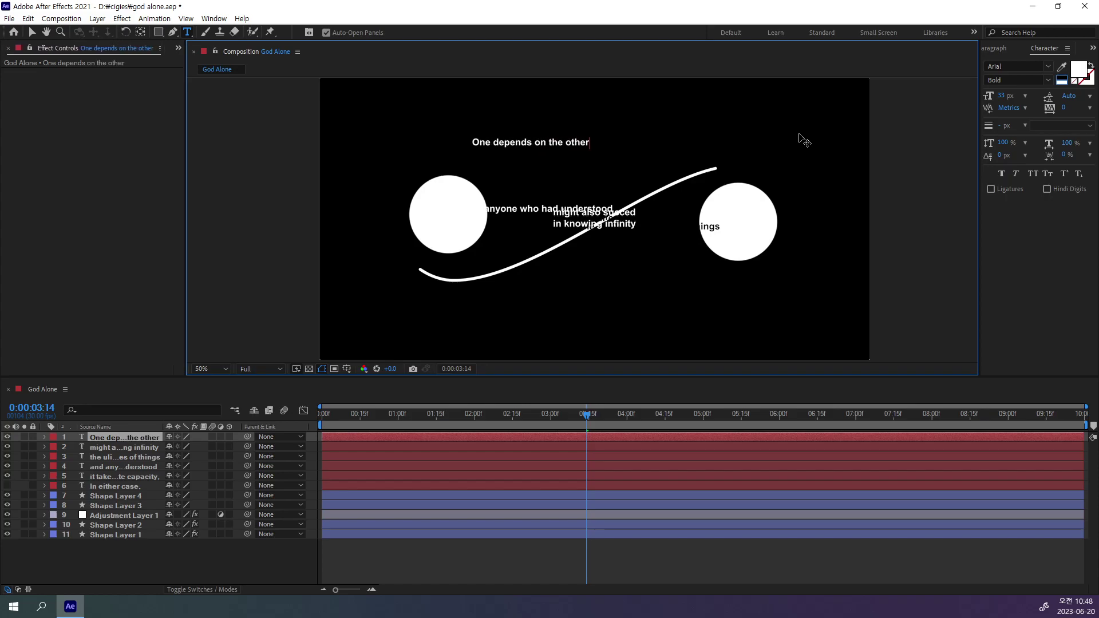
text(,)
key(BackSpace)
text(m)
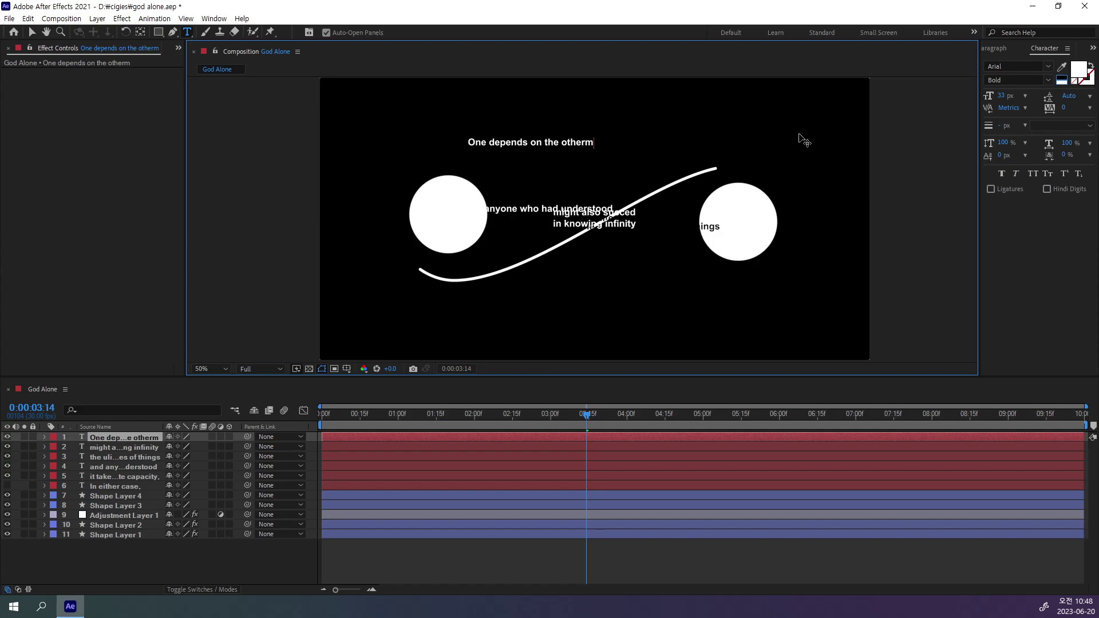
key(BackSpace)
text(,)
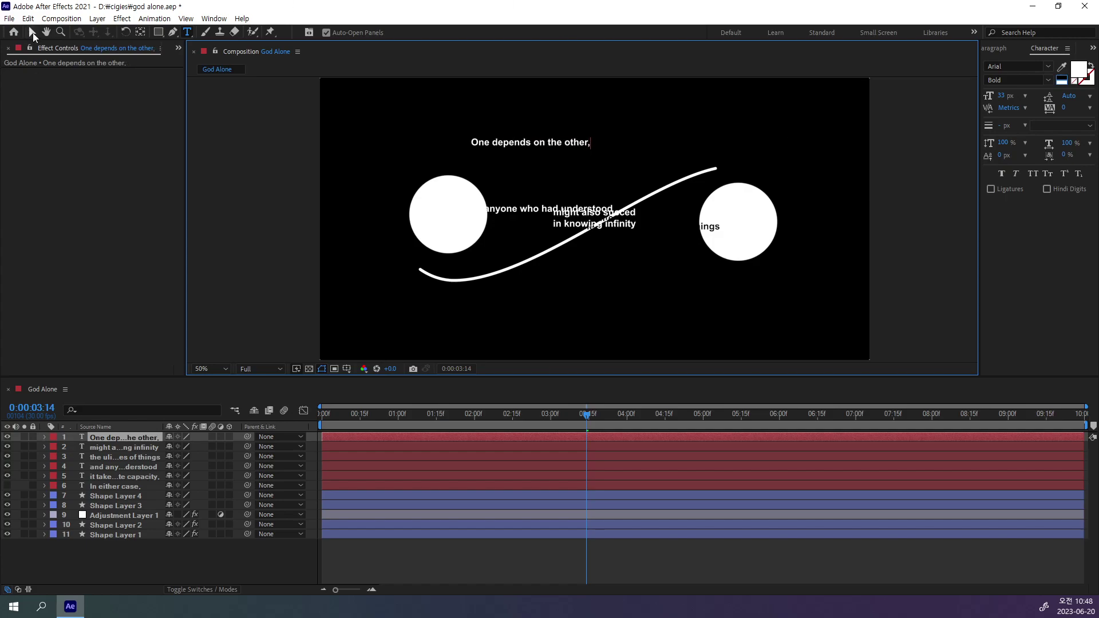
click(33, 34)
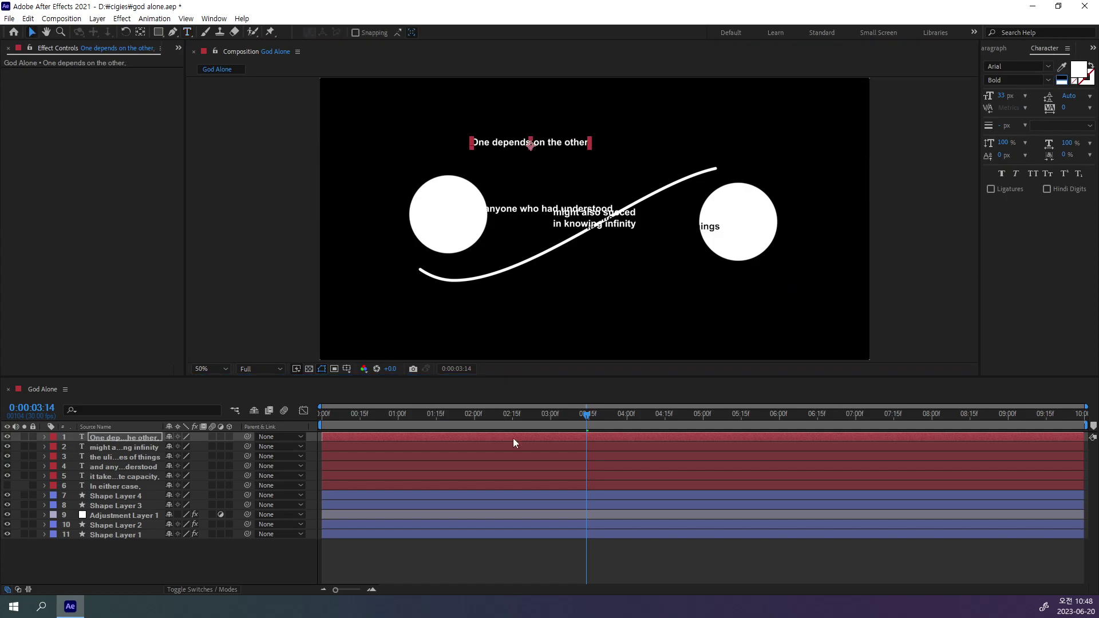
Step: Centre the new text horizontally and vertically in the composition
click(1089, 50)
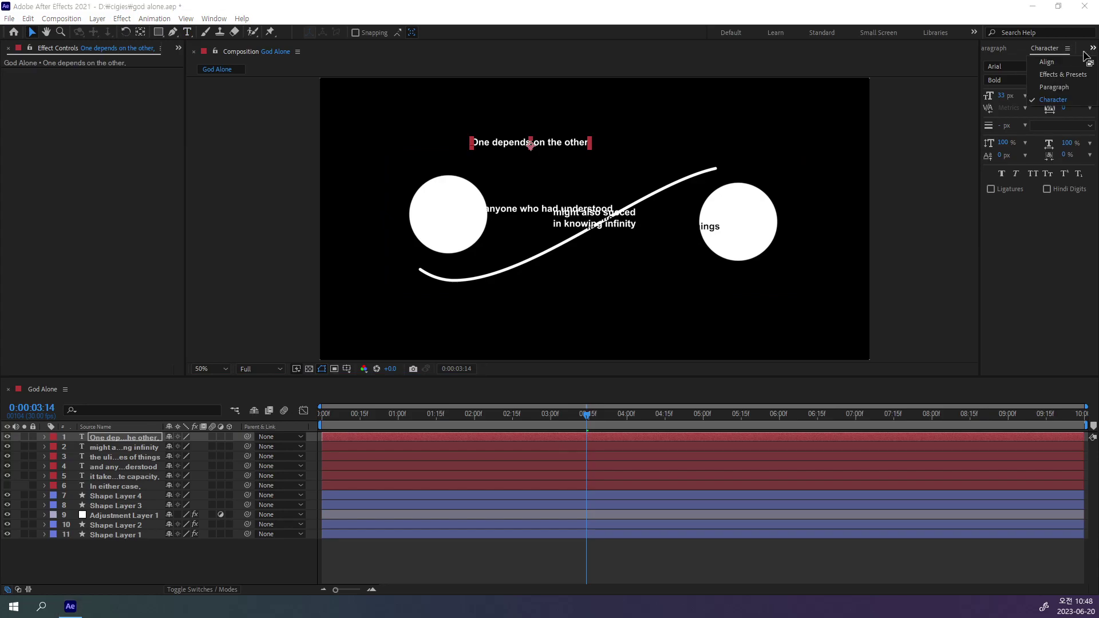
click(1057, 63)
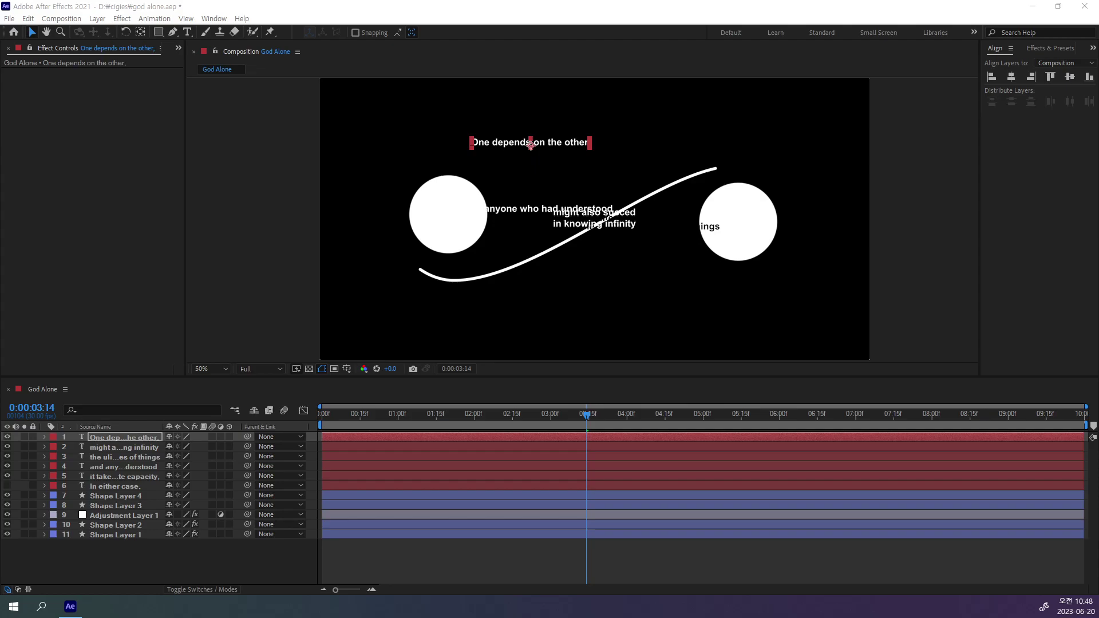
click(1013, 76)
click(1070, 77)
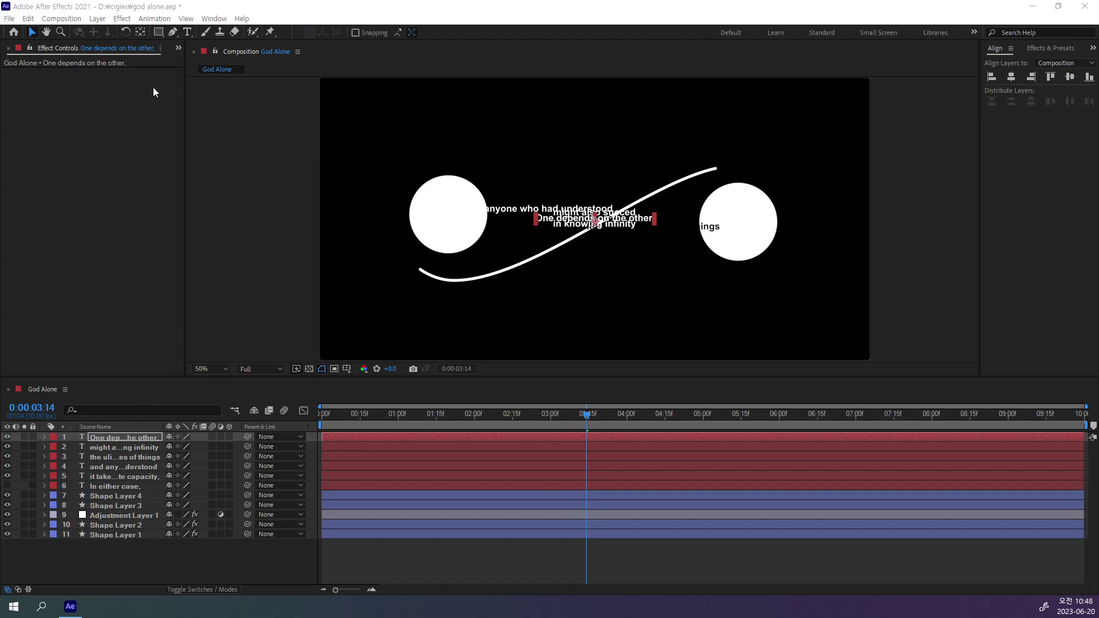
click(188, 31)
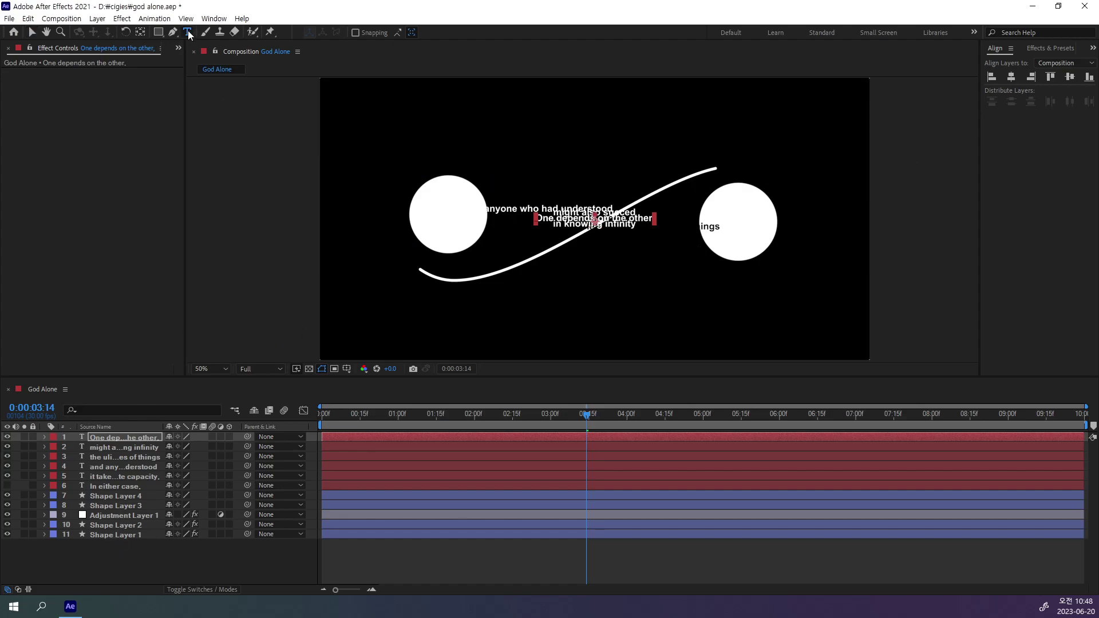
Step: Create a new text layer reading 'and one leads to the other.'
click(522, 141)
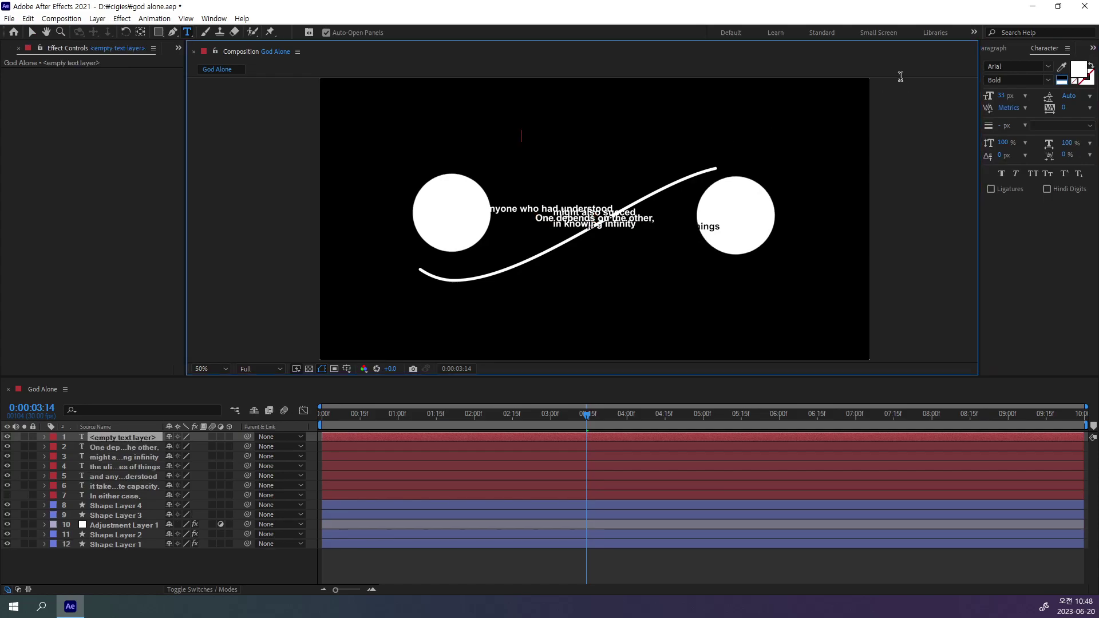
text(and one lea)
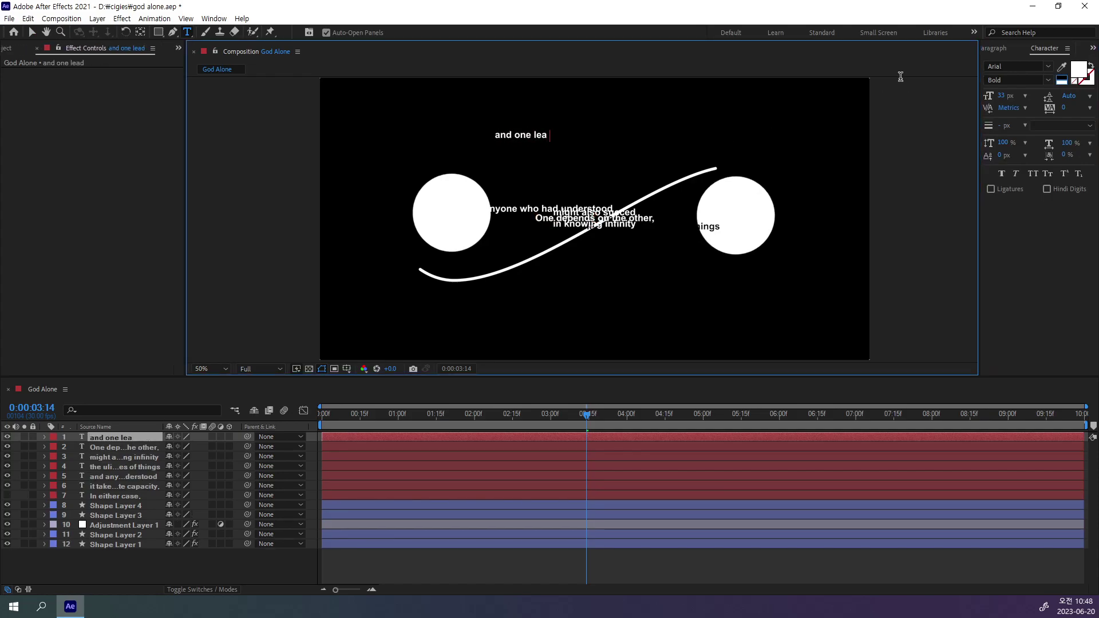
text(dds to the )
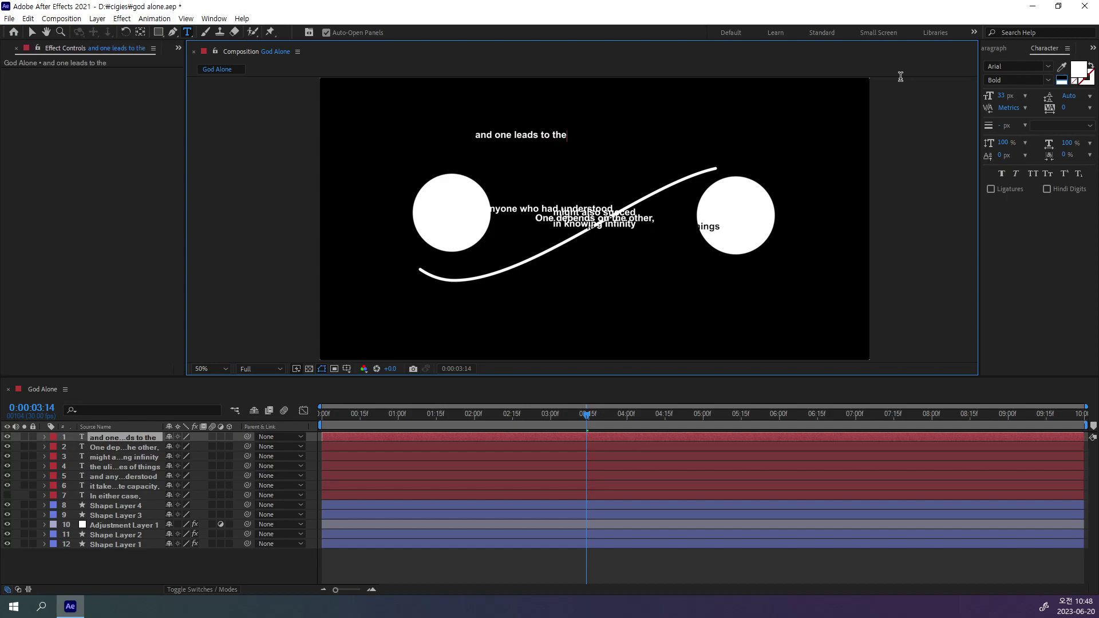
text(o)
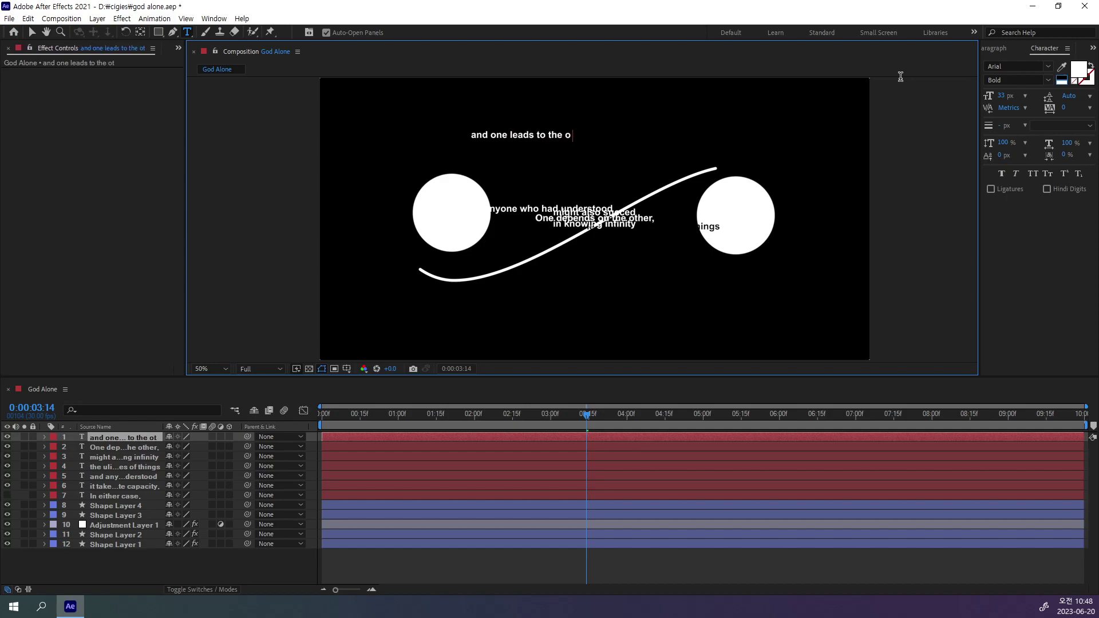
text(ther.)
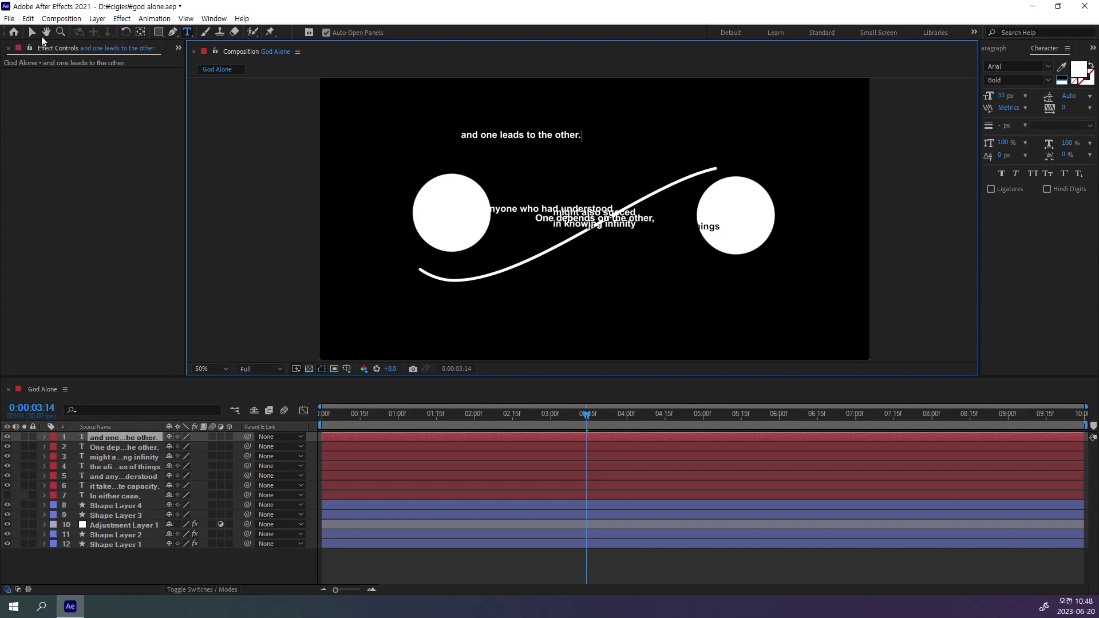
click(32, 32)
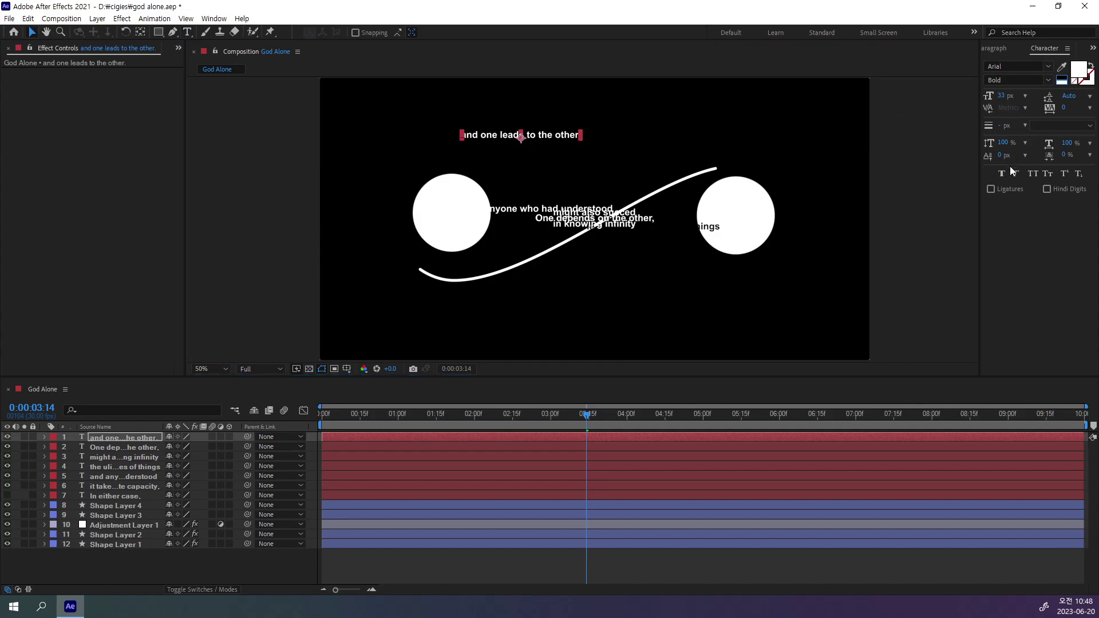
Step: Centre the line vertically and horizontally in the composition, then deselect it
click(1092, 47)
click(1053, 64)
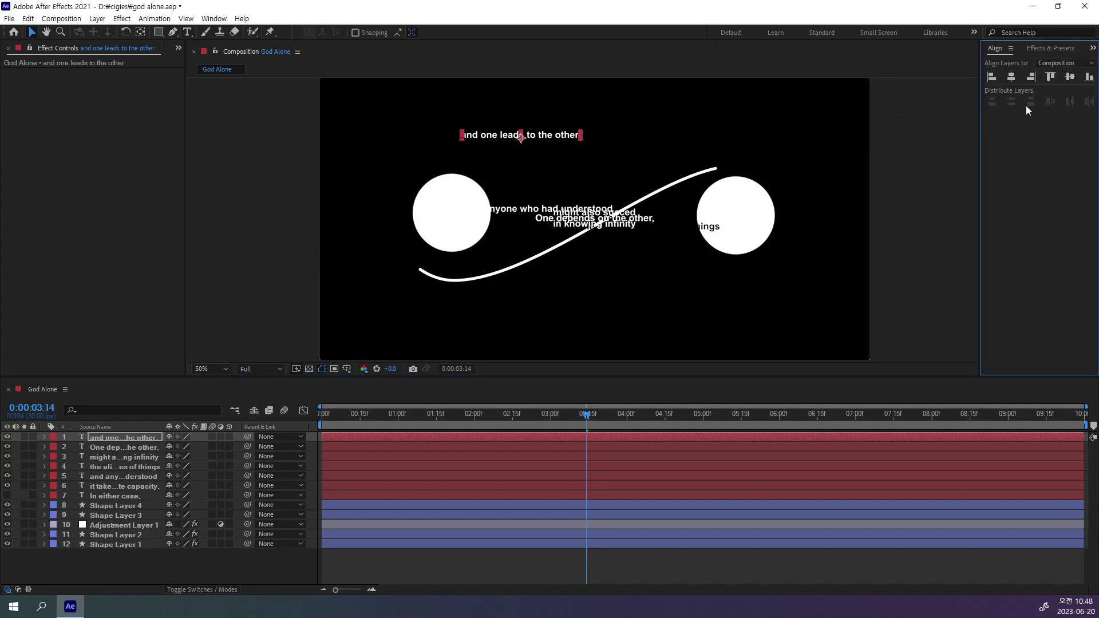
click(1069, 77)
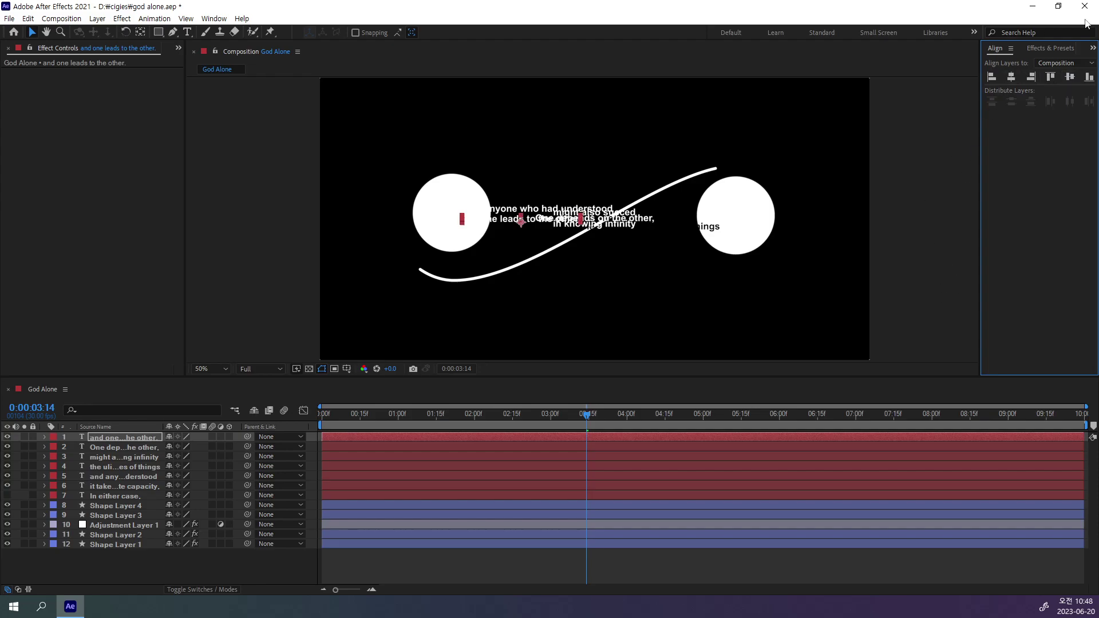
click(1010, 79)
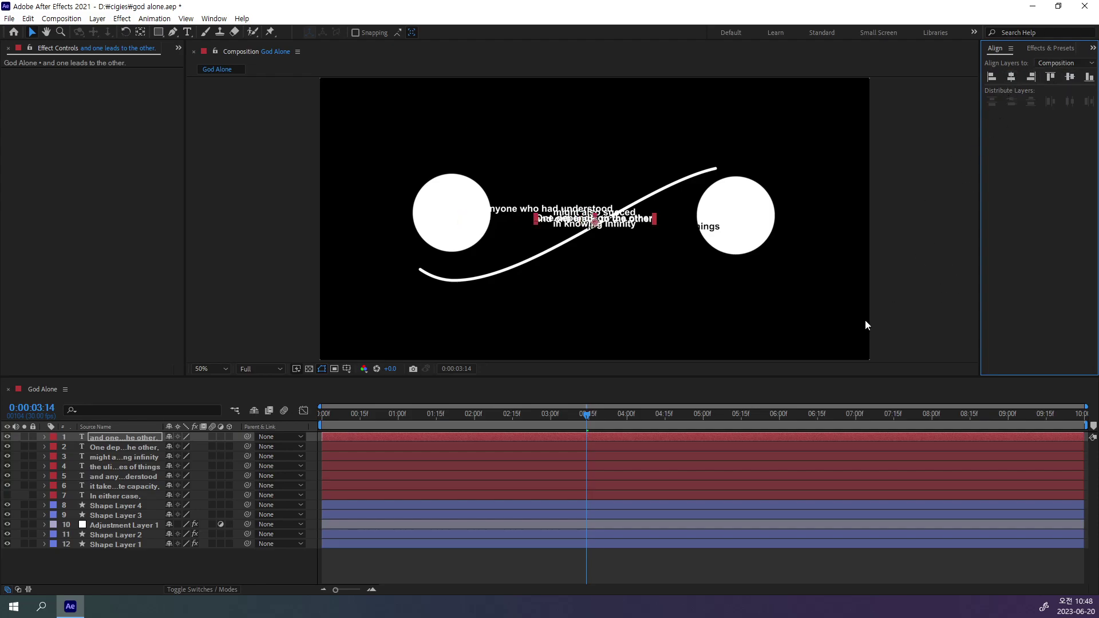
click(896, 263)
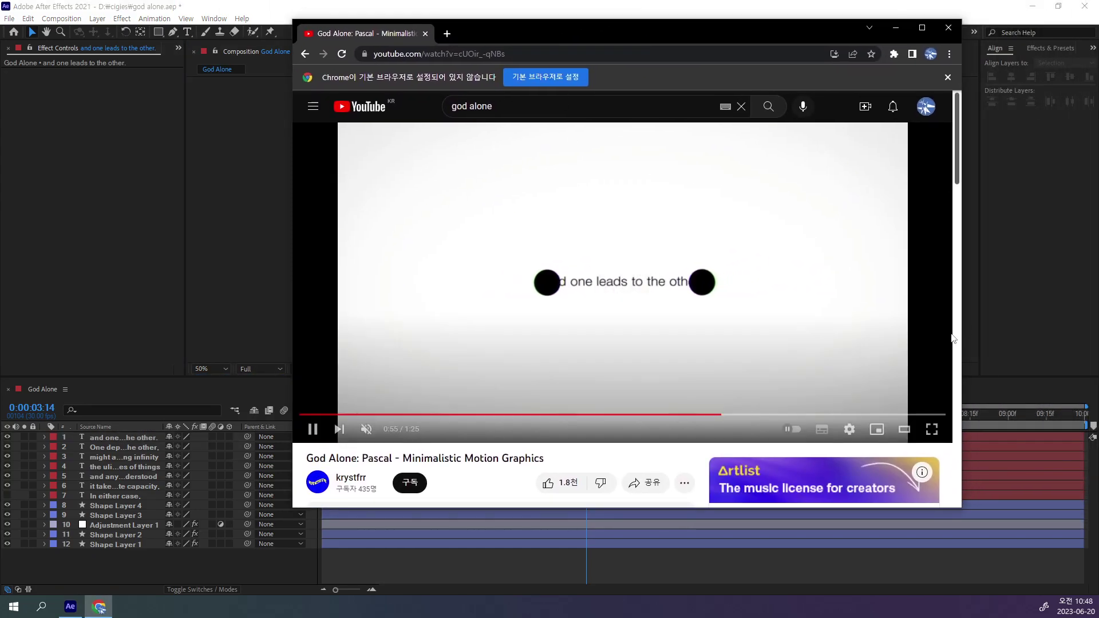
Step: Pause the reference at 0:57 on 'These extremes touch and join' and close Chrome
mouse_move(726, 334)
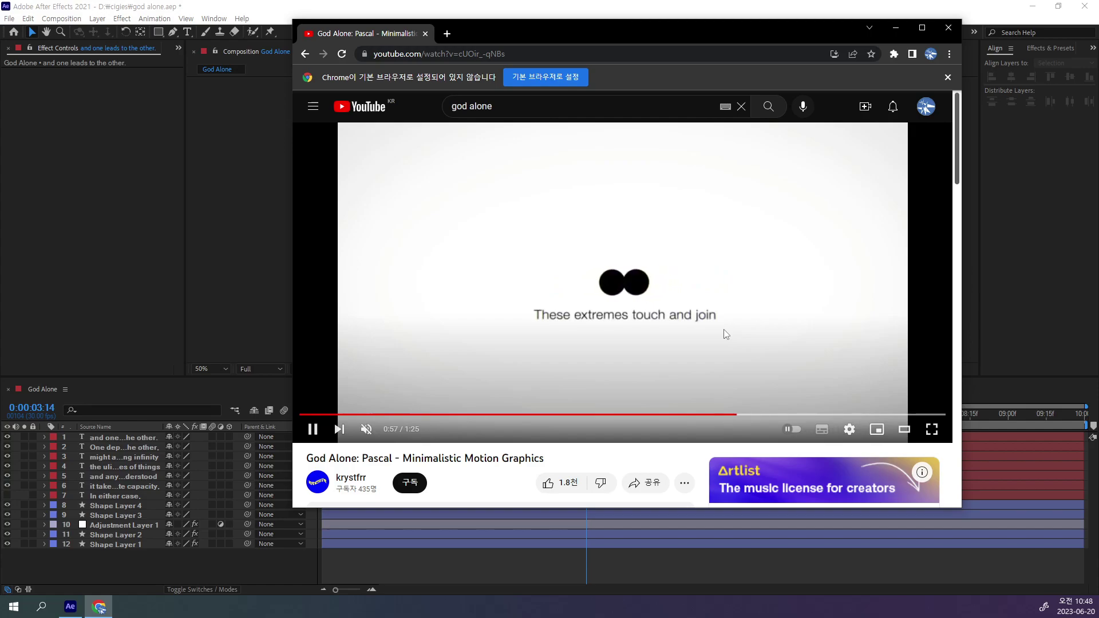
click(690, 346)
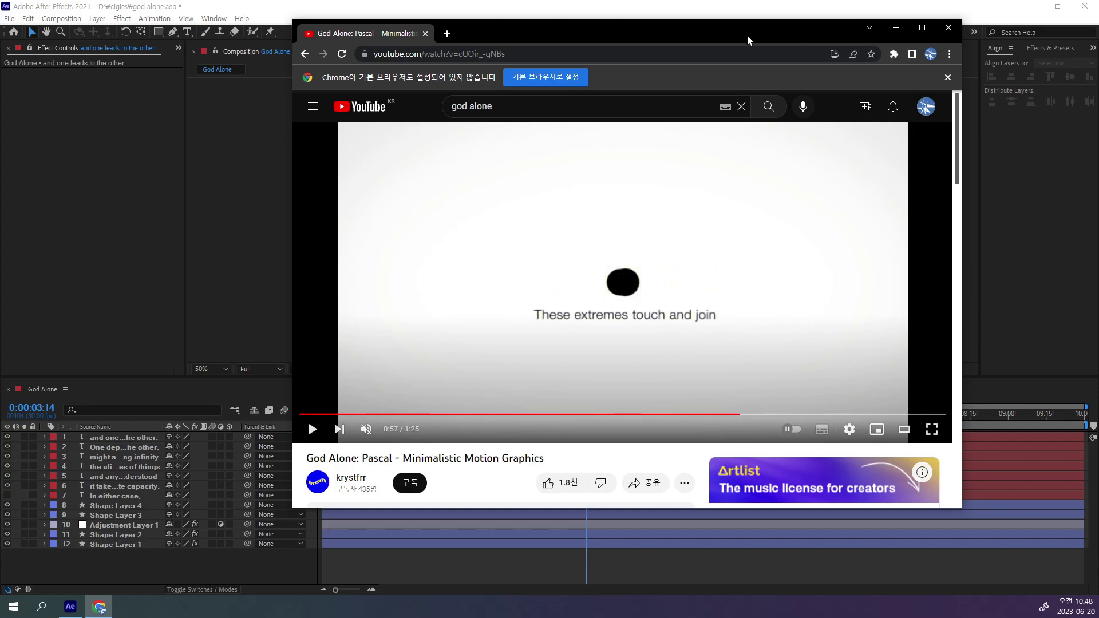
drag(747, 35, 877, 56)
key(alt+F4)
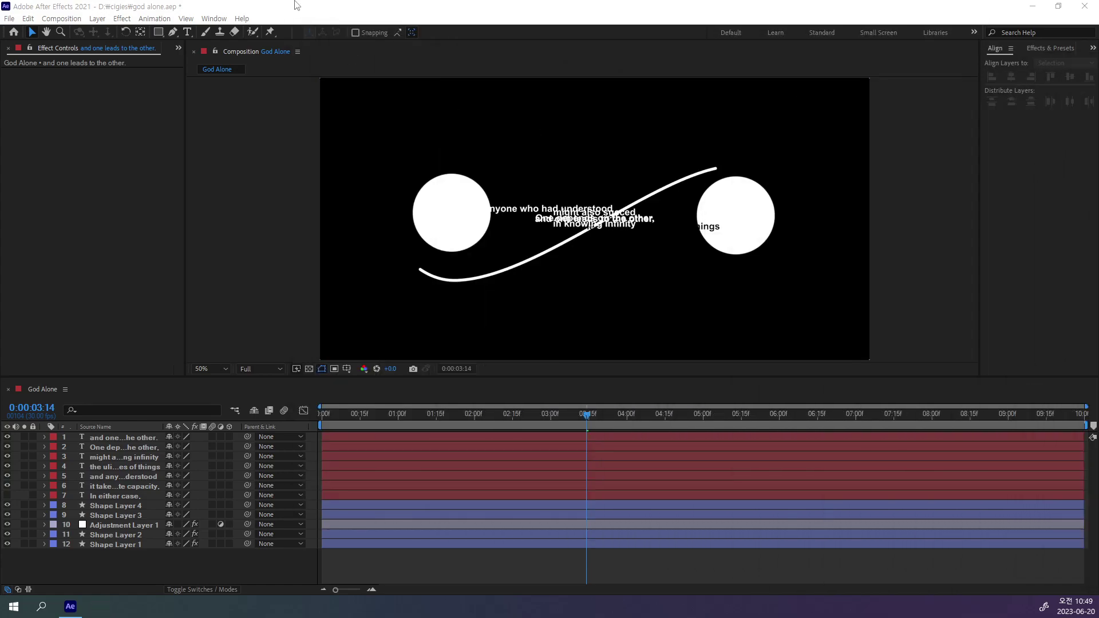
Step: Add 'These extremes touch and join' below the circles, centred horizontally in the comp
click(186, 33)
click(499, 300)
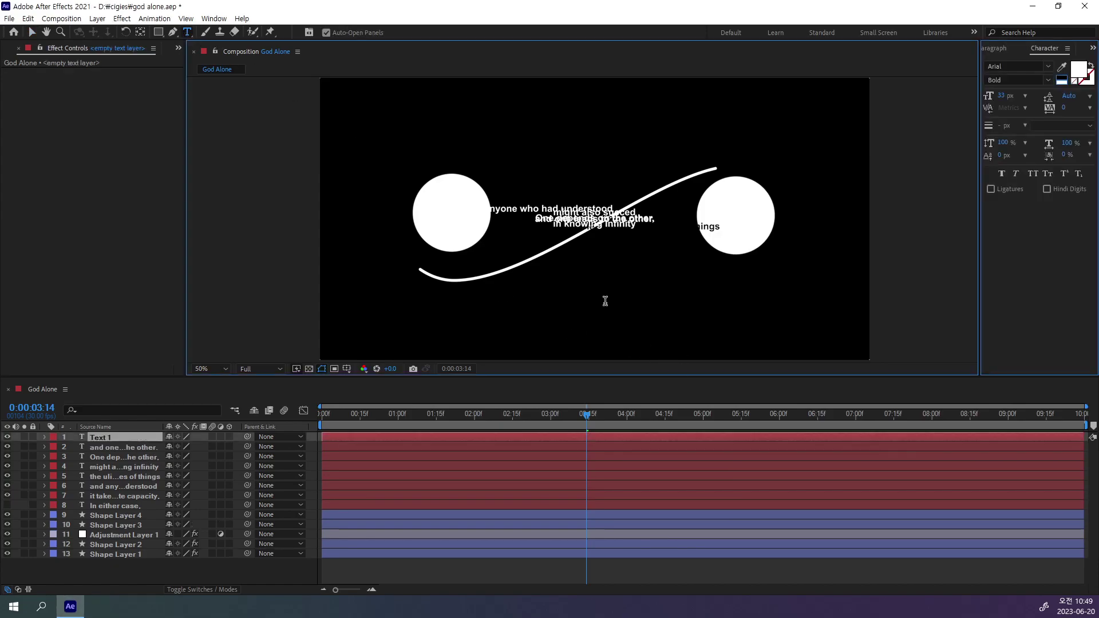
text(T)
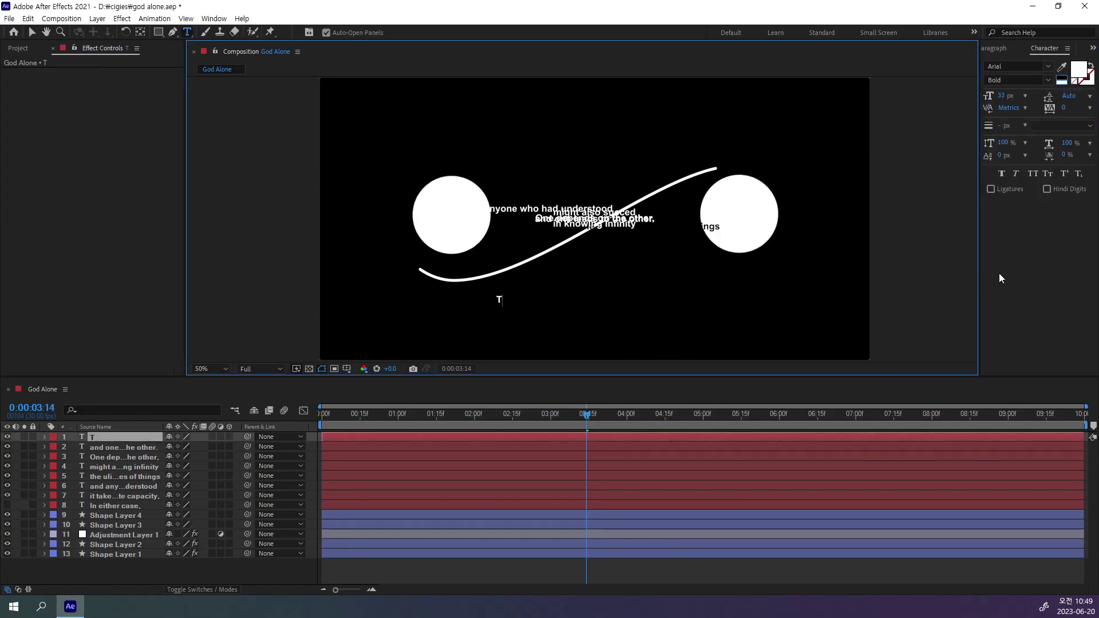
text(hese ext)
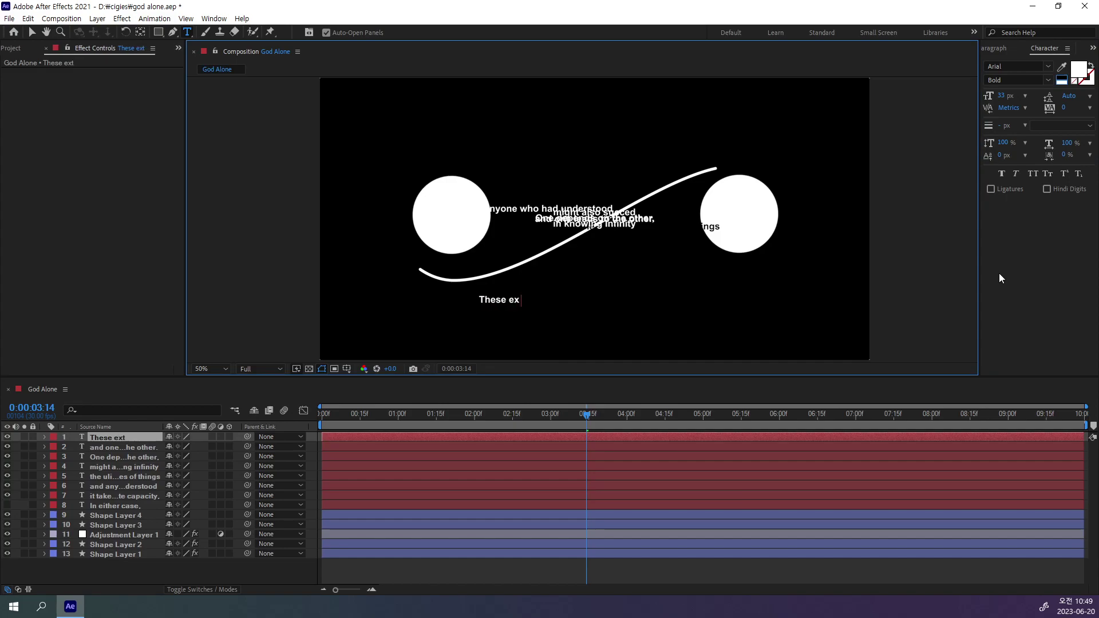
text(remes )
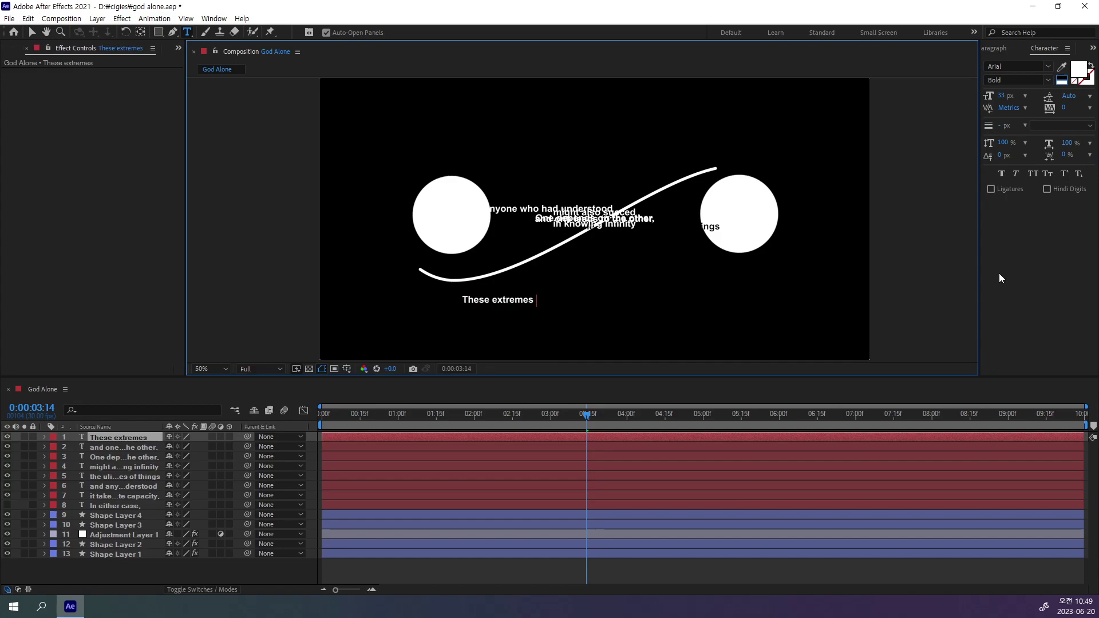
text(touch a)
text(nd )
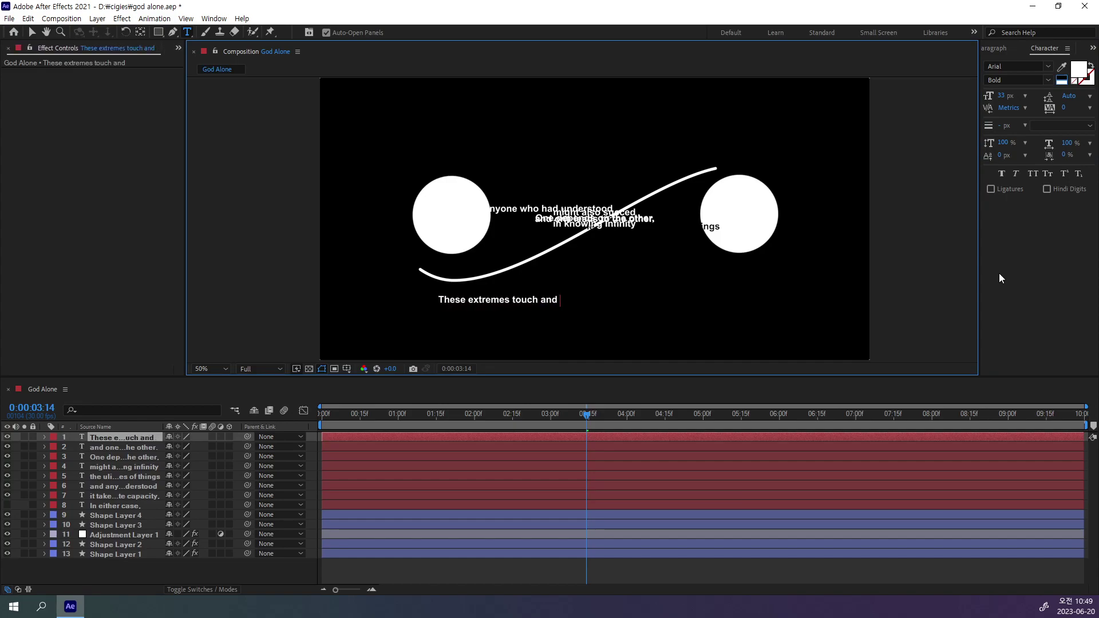
text(h)
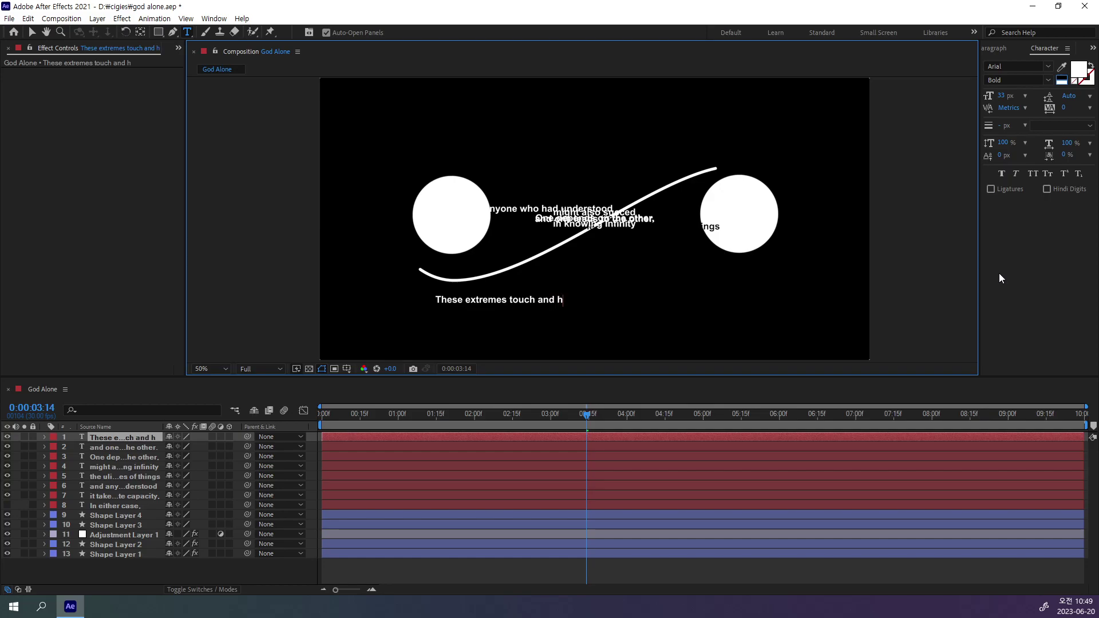
key(BackSpace)
text(join)
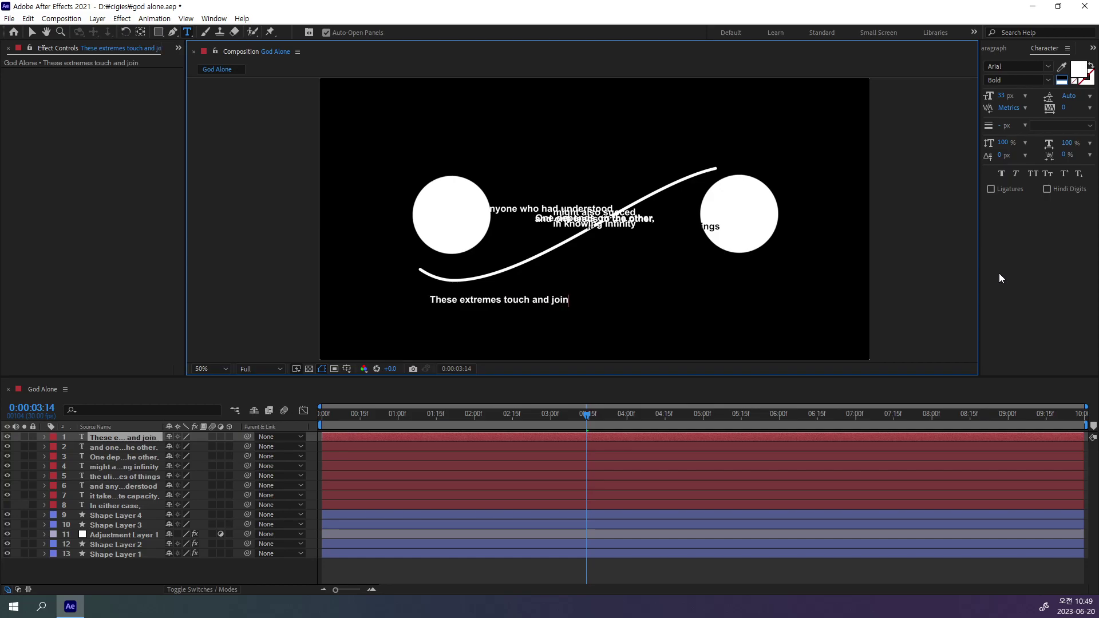
click(32, 32)
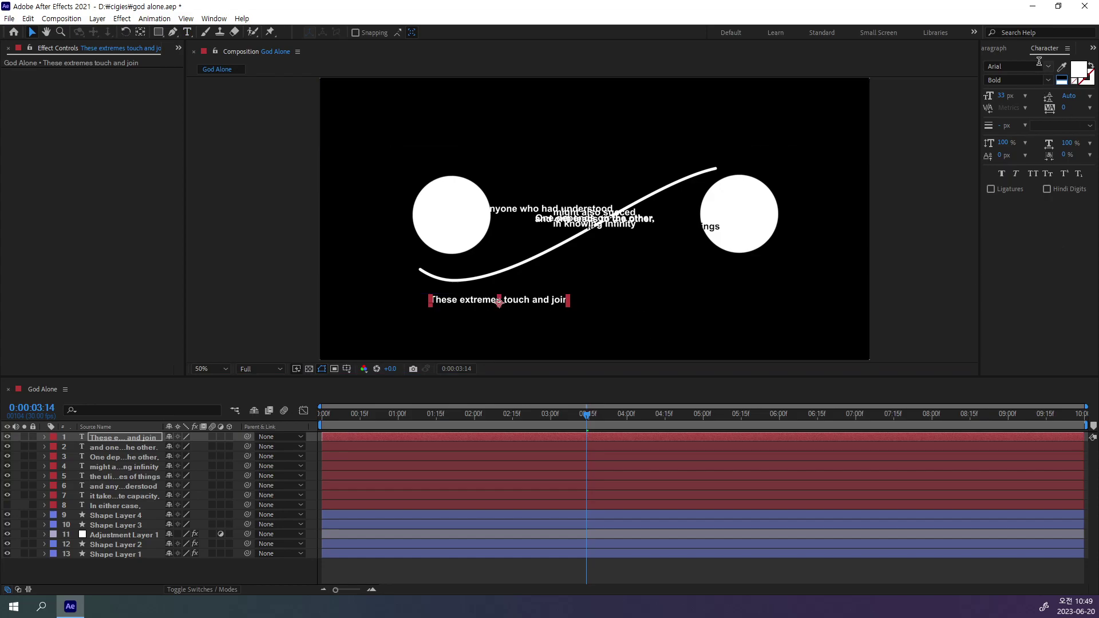
click(1091, 50)
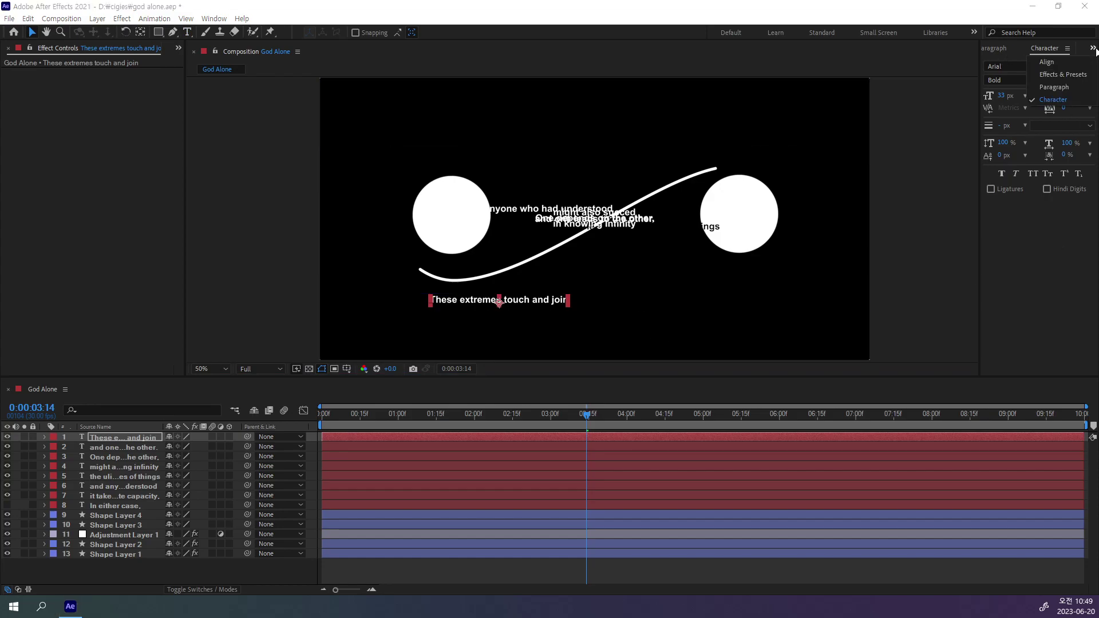
click(1052, 60)
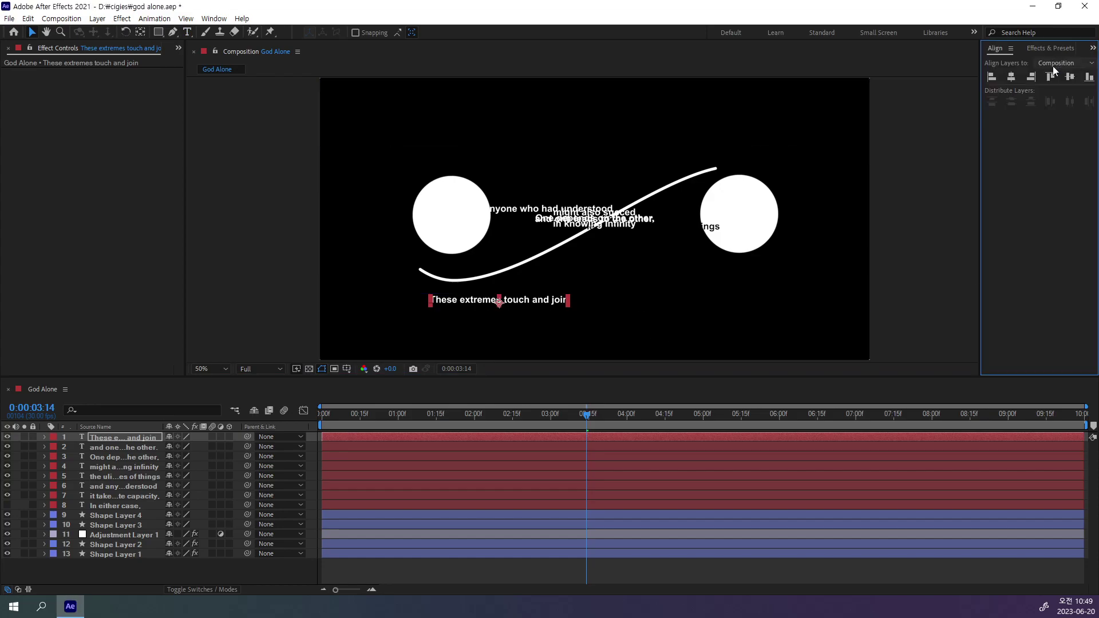
click(1015, 77)
Step: At about 0:00:09, place 'These extremes touch and join' just beneath the circles
drag(588, 415, 1039, 445)
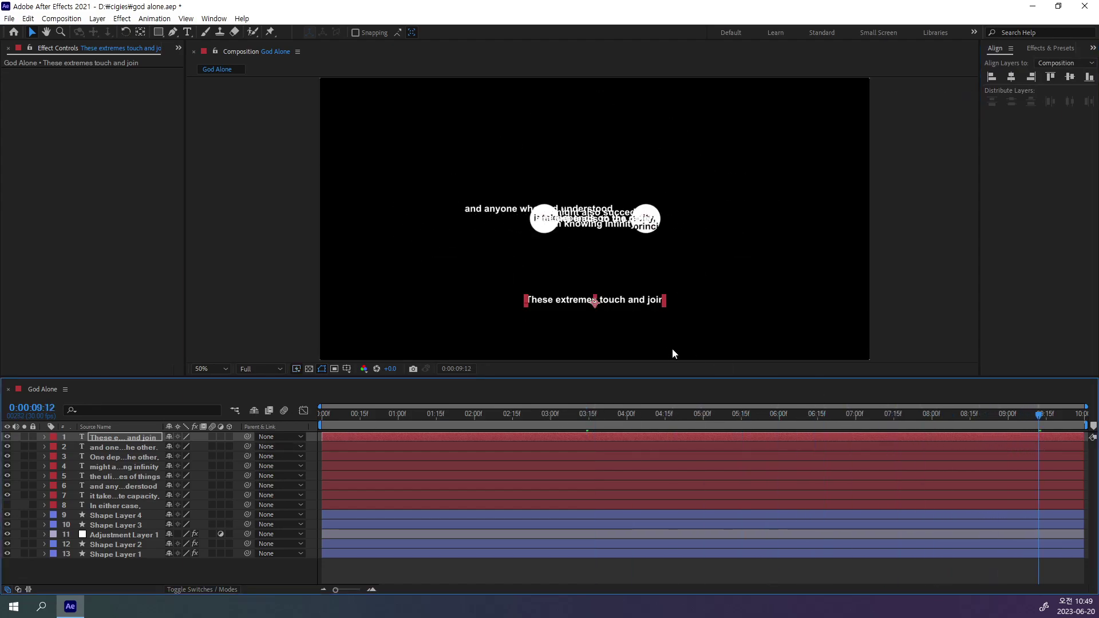
drag(593, 303, 595, 258)
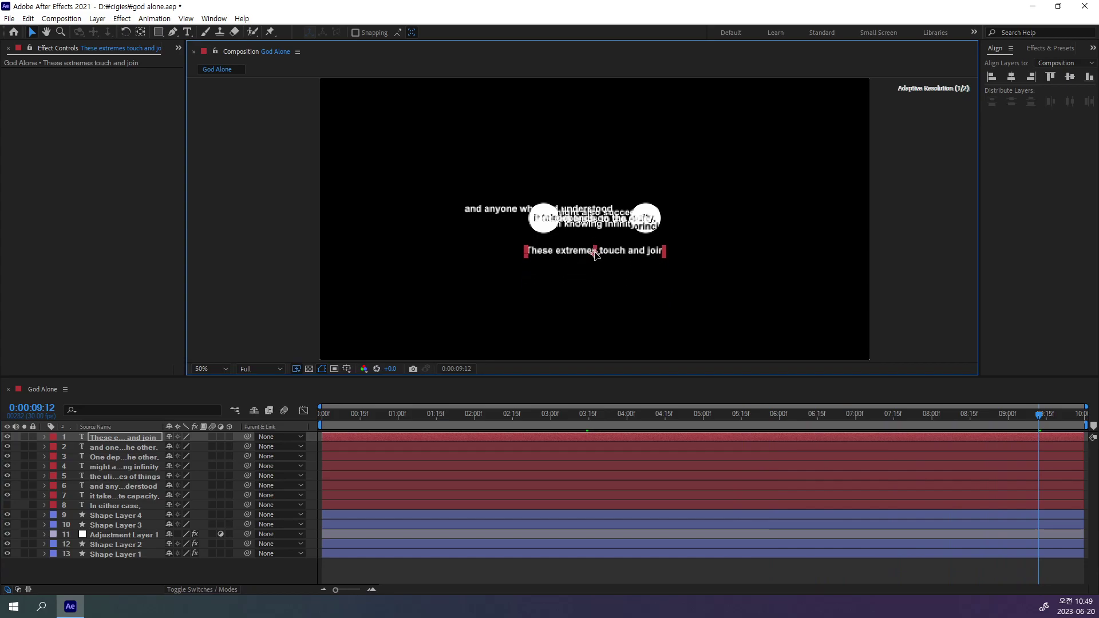
click(891, 278)
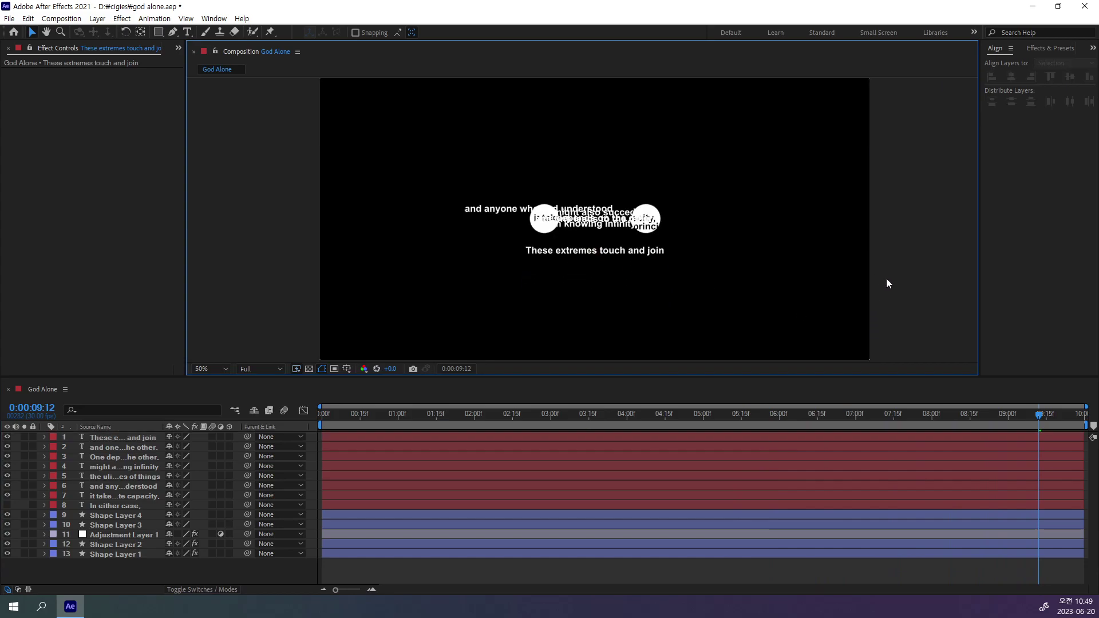
click(598, 253)
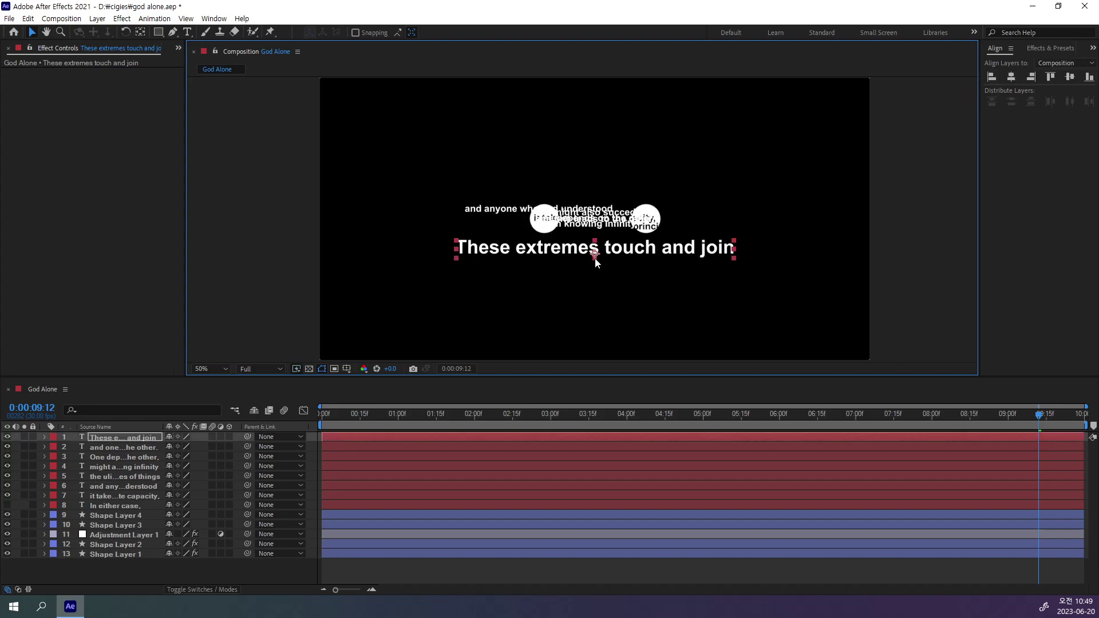
drag(595, 252, 595, 250)
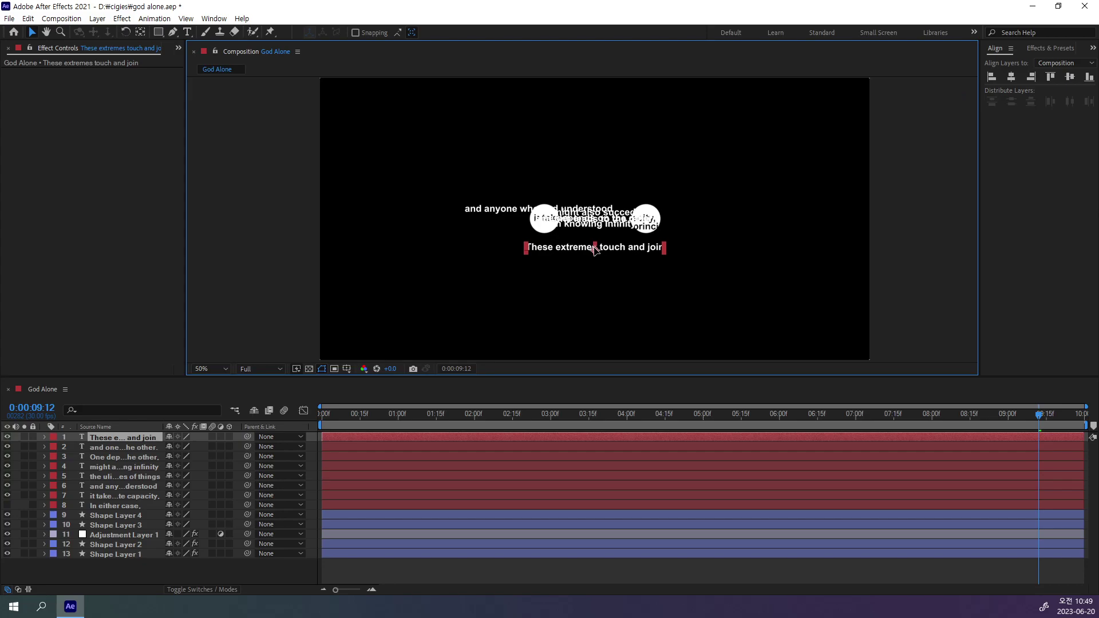
click(961, 273)
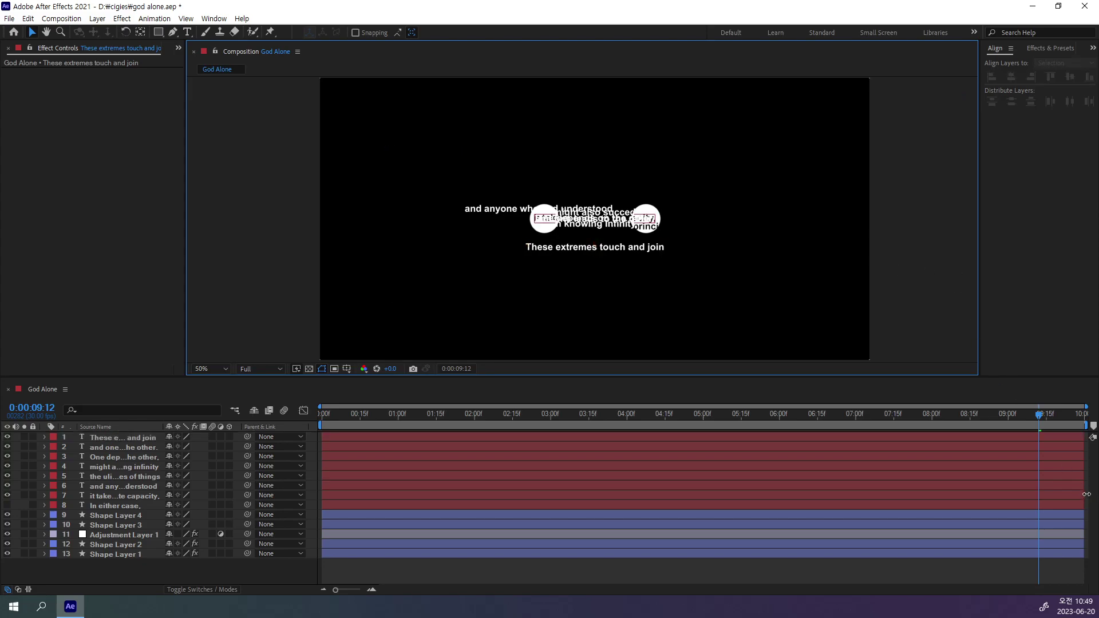
key(alt+Tab)
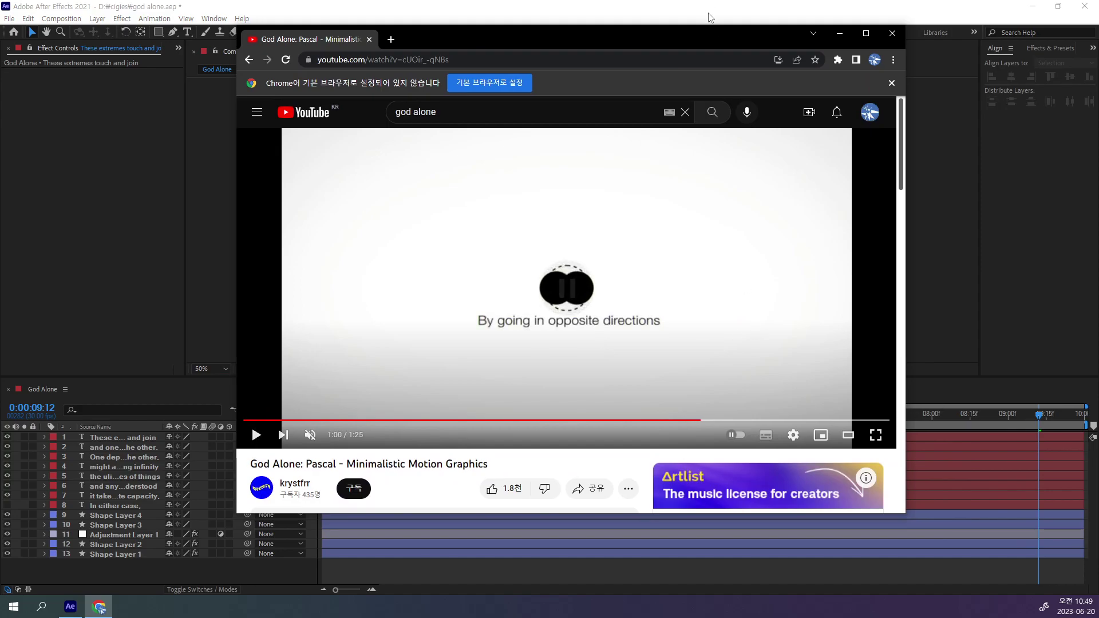
Step: Close the YouTube reference window to bring the 'God Alone' composition back
key(alt+F4)
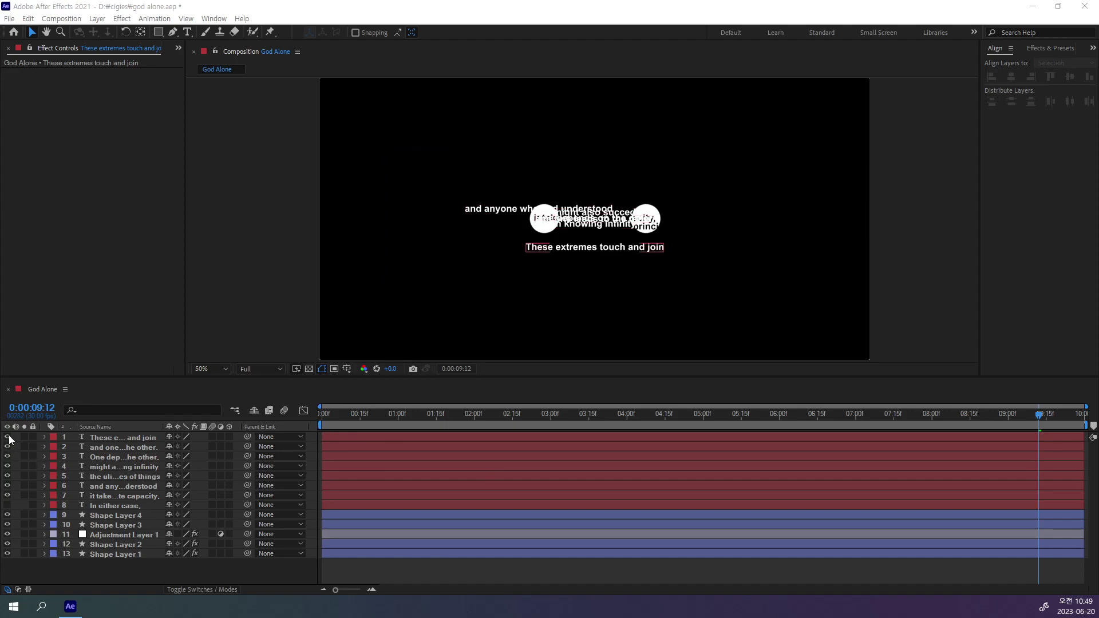
Step: Delete the eight duplicated '…2' quote text layers, leaving the original eight
drag(7, 437, 8, 496)
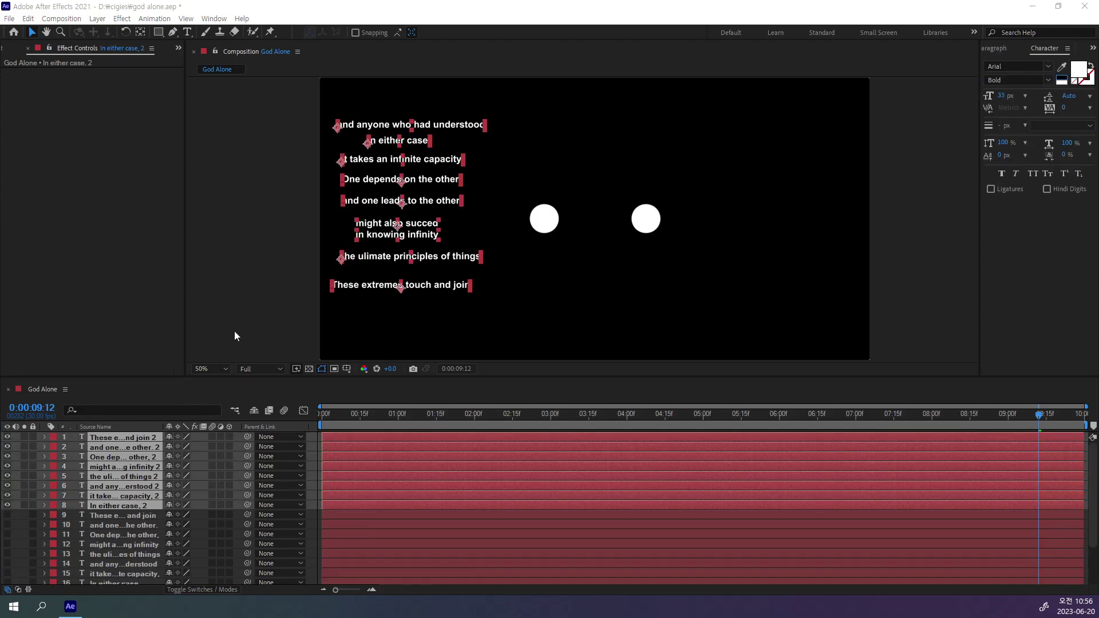
click(142, 505)
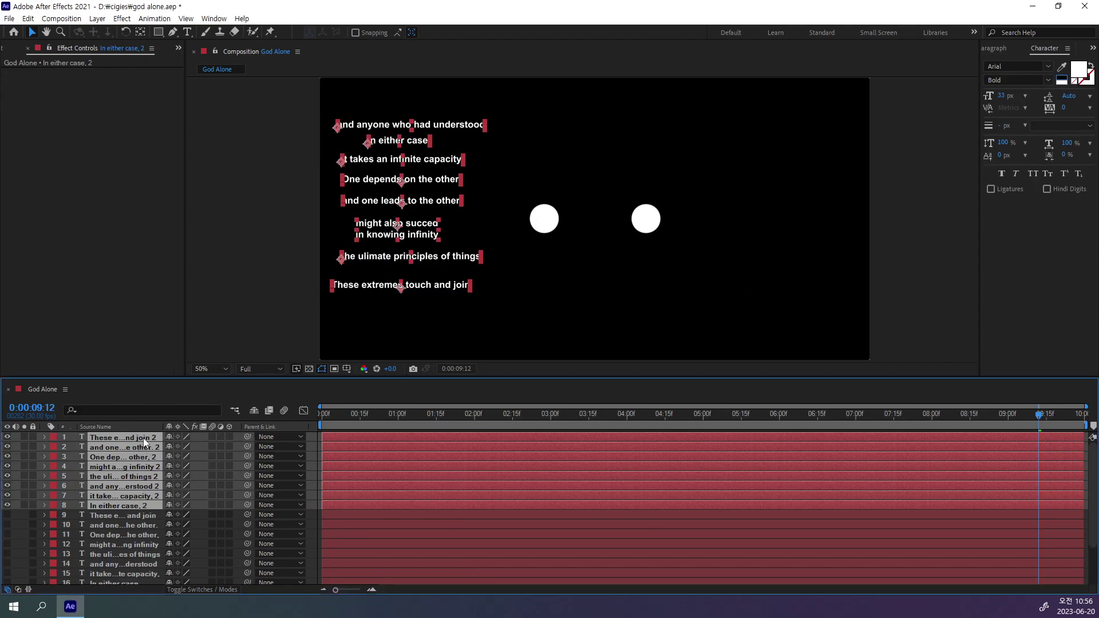
key(Delete)
Step: Hide quote layers 1–7 so only 'In either case,' shows, then go to frame 11
drag(7, 505, 5, 436)
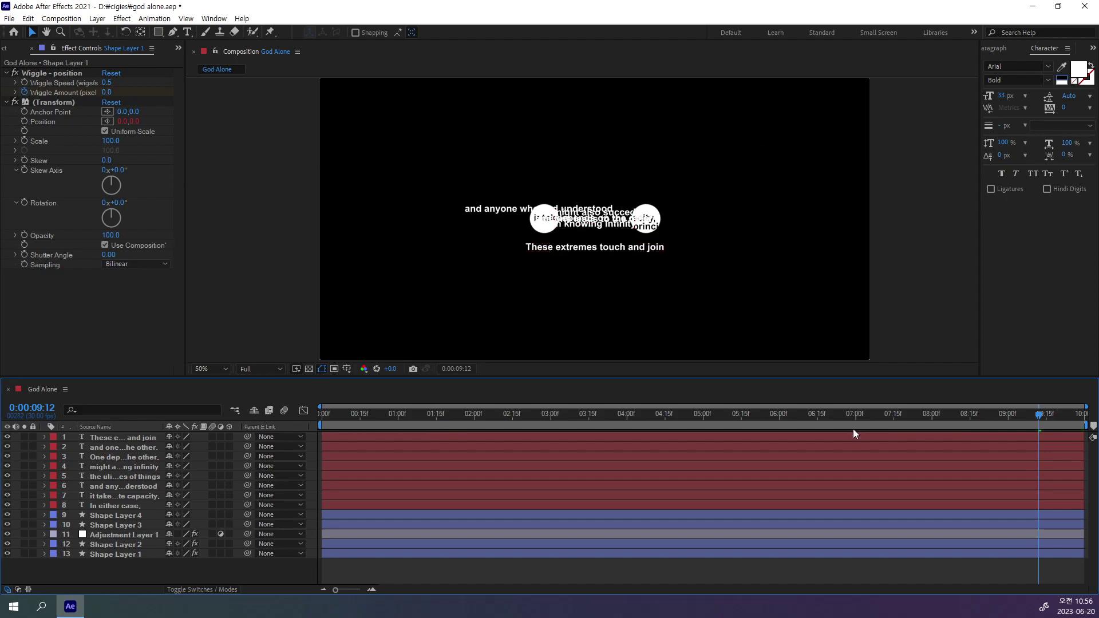
click(114, 506)
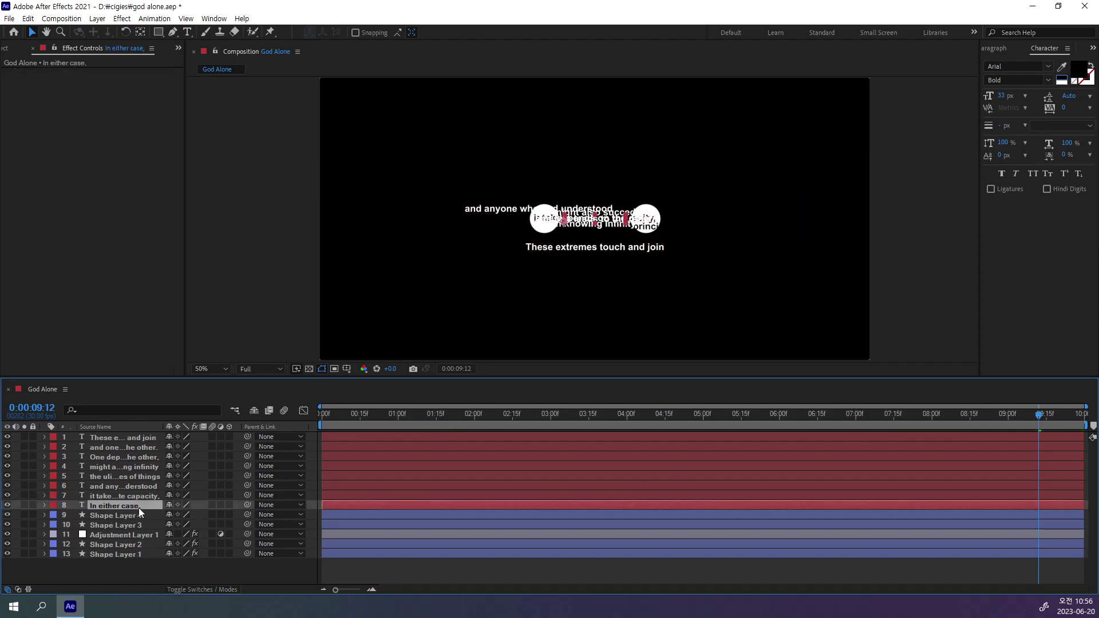
drag(7, 495, 7, 437)
click(112, 514)
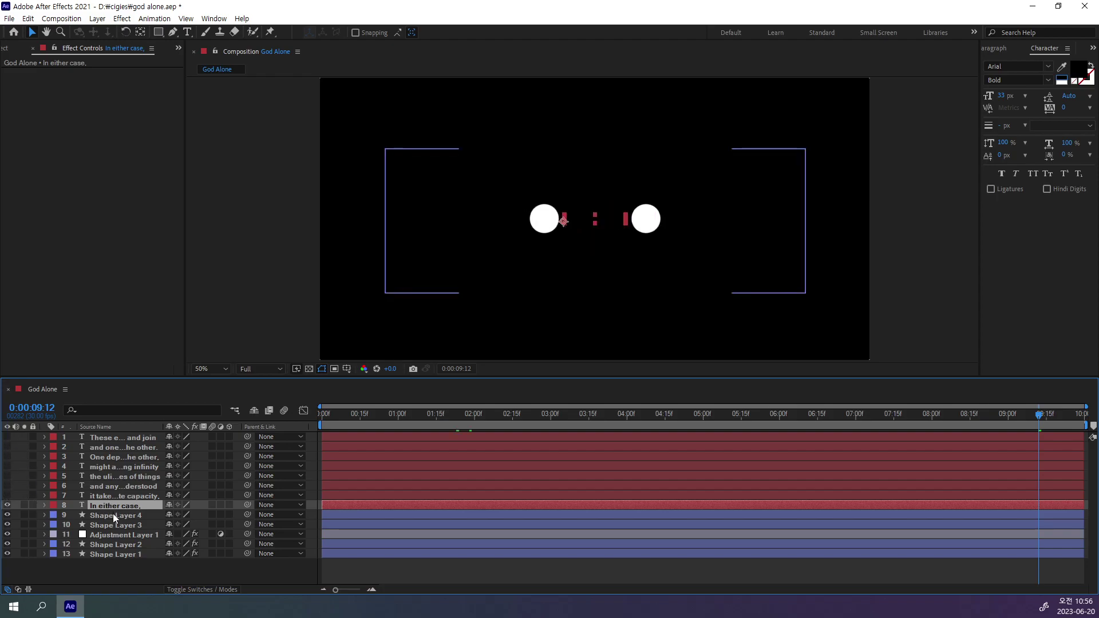
click(113, 506)
drag(479, 417, 224, 428)
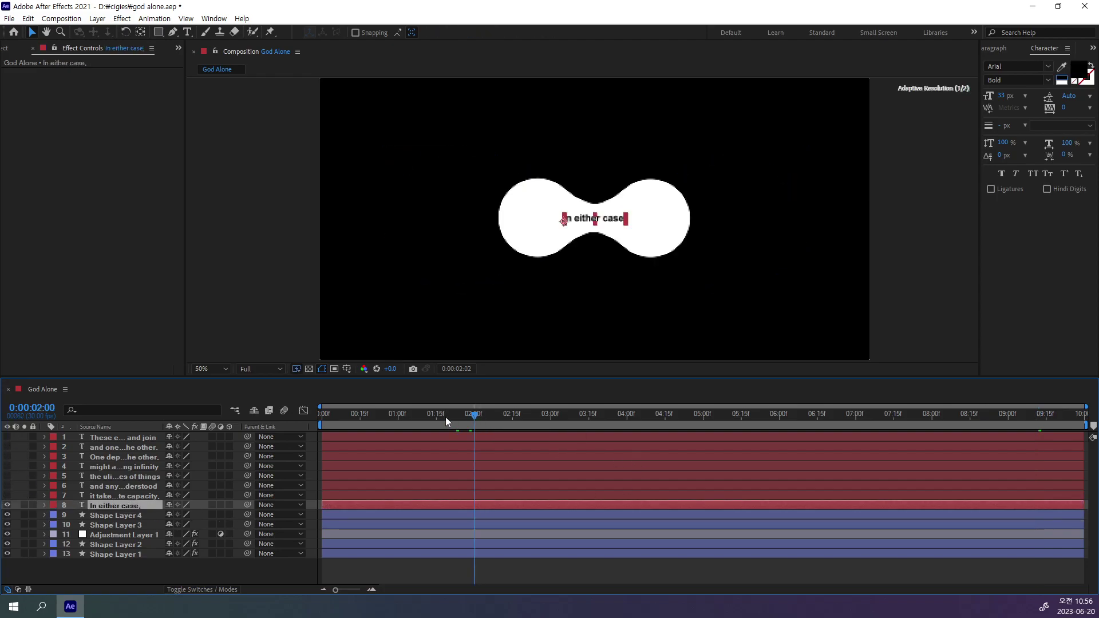
click(349, 441)
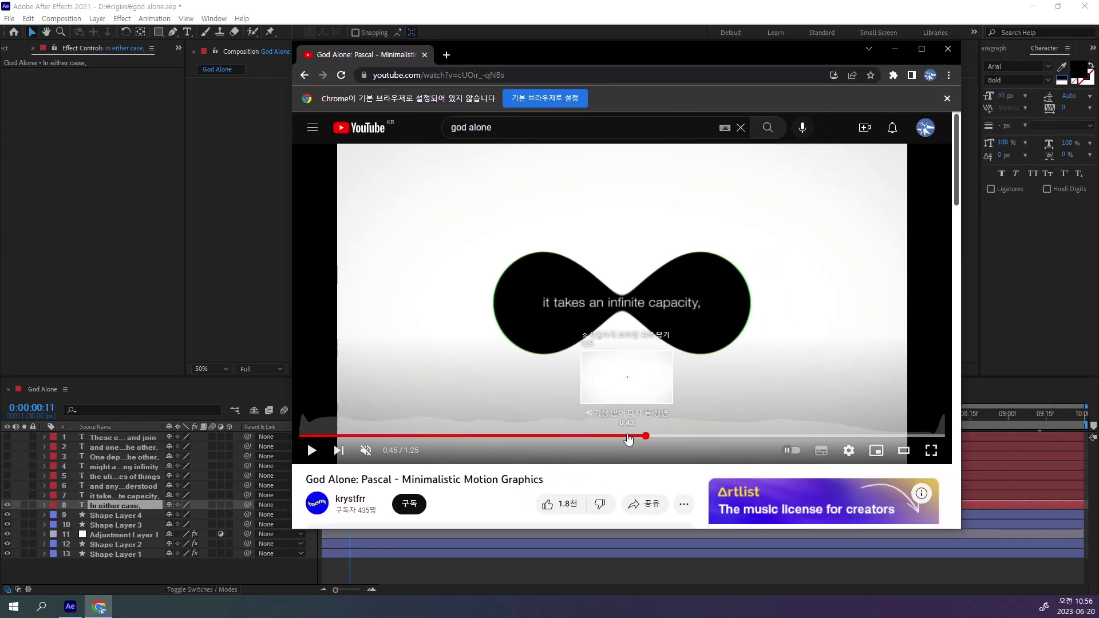
Step: Replay the reference from 0:43 to 0:45 until the next line appears, then close Chrome
click(640, 438)
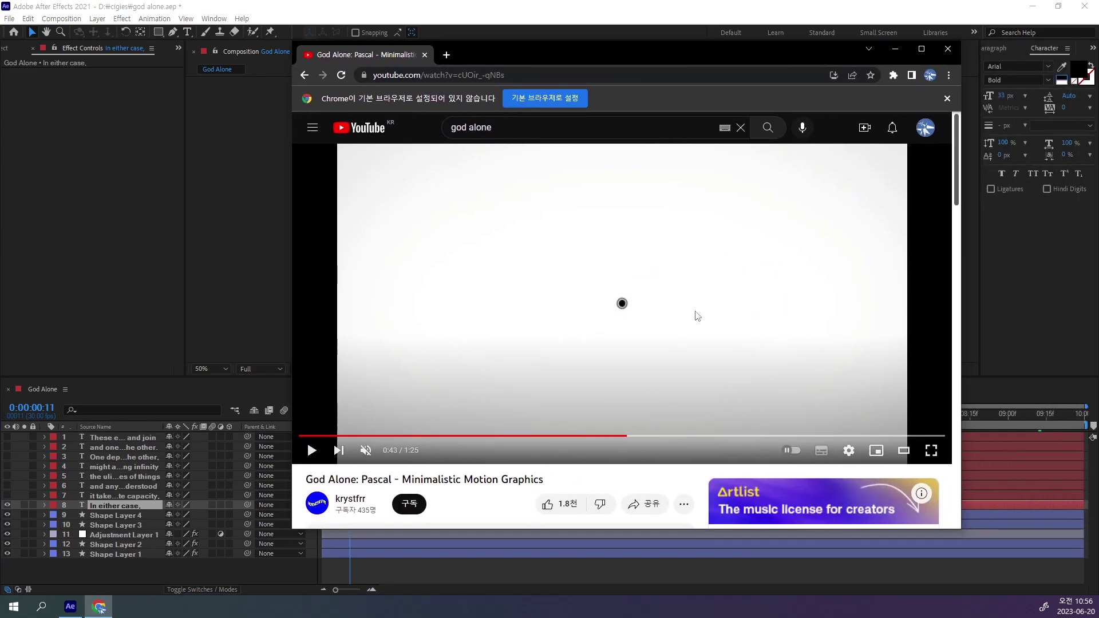
click(698, 316)
click(604, 292)
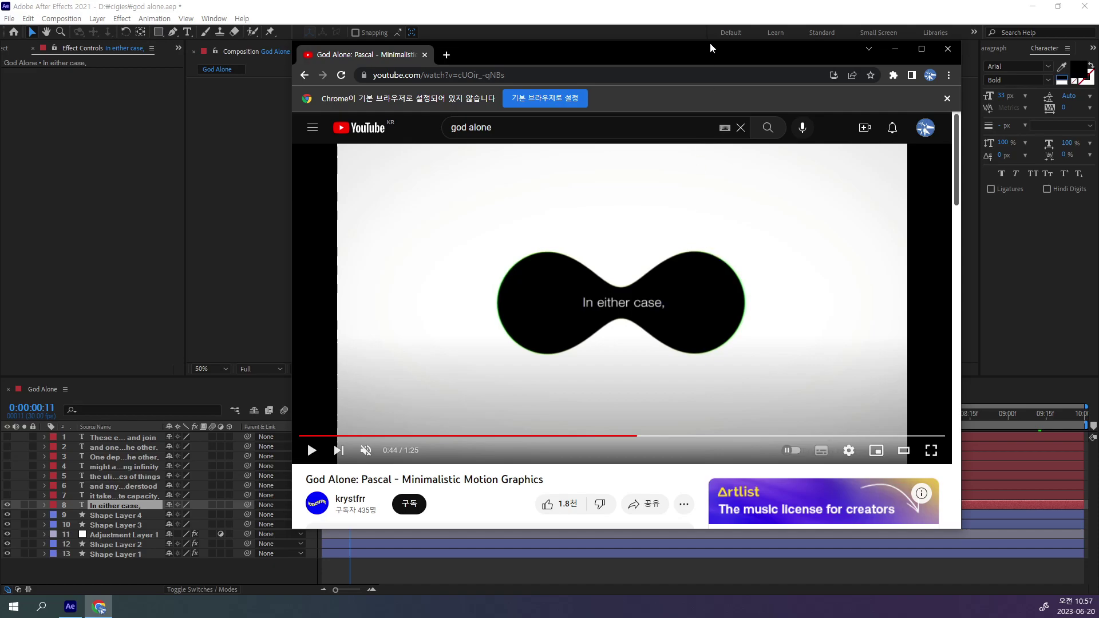
click(654, 325)
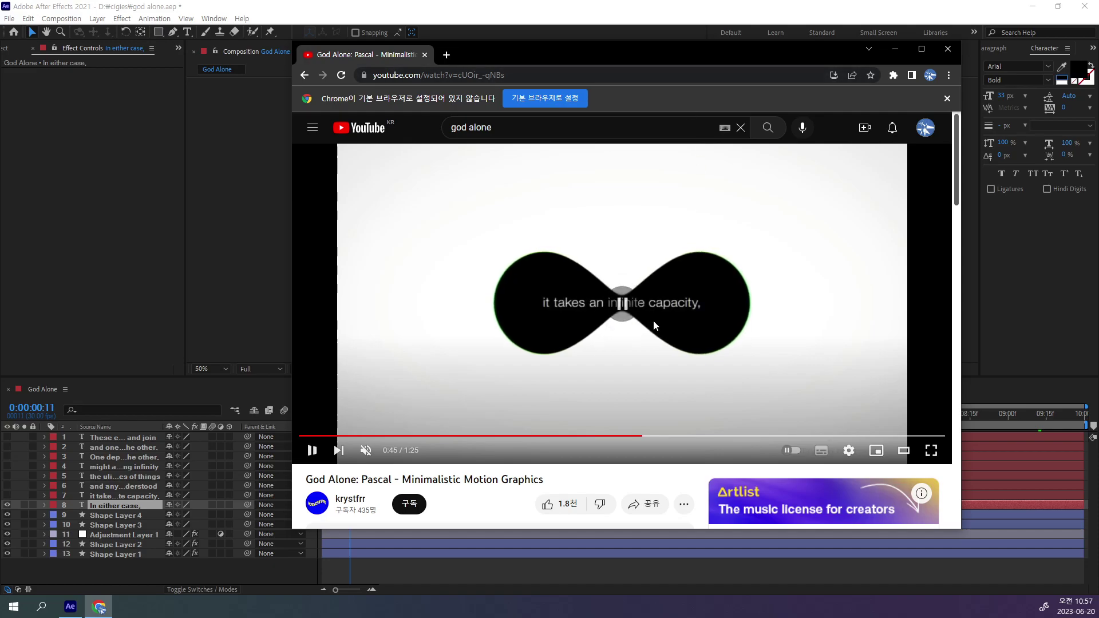
click(654, 324)
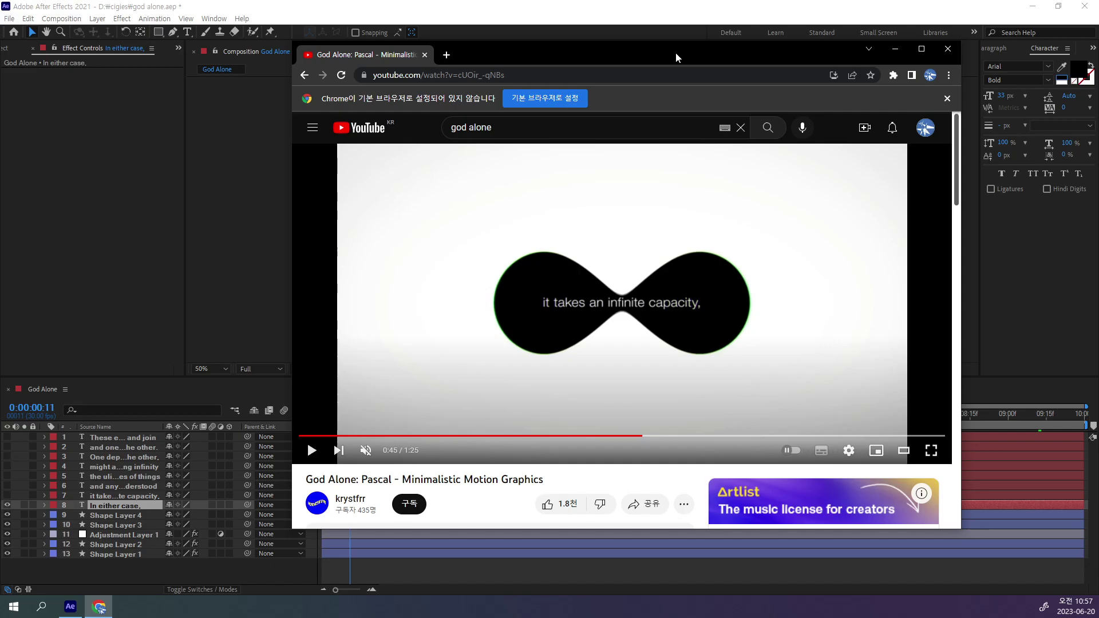
drag(676, 52, 869, 111)
key(ctrl+w)
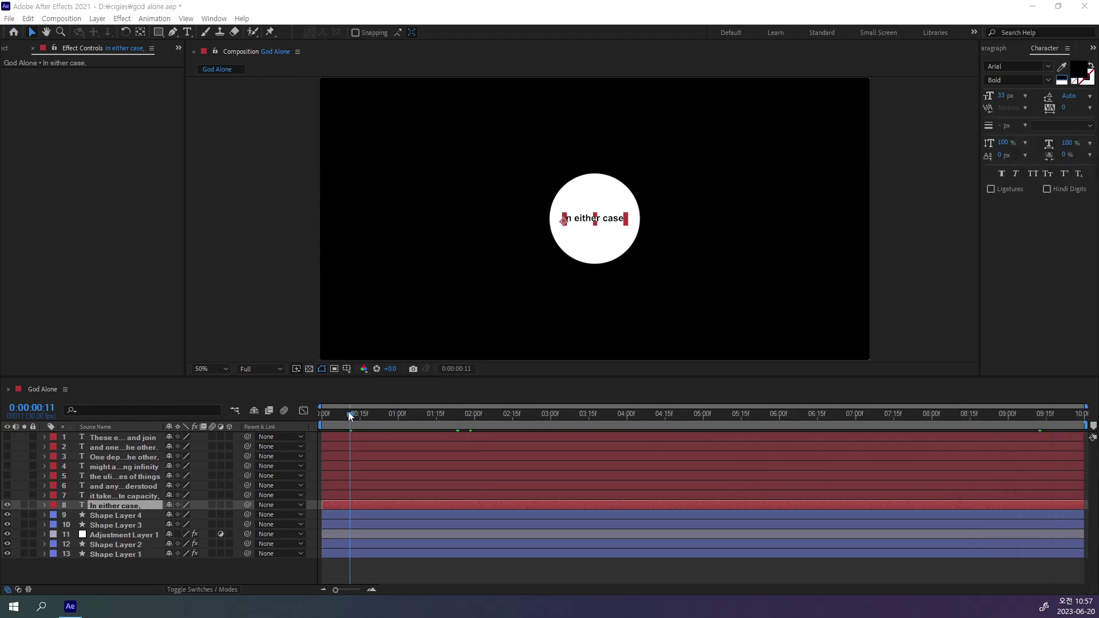
Step: At frame 10, view at 100% and start an Opacity keyframe on 'In either case,'
drag(348, 412, 342, 419)
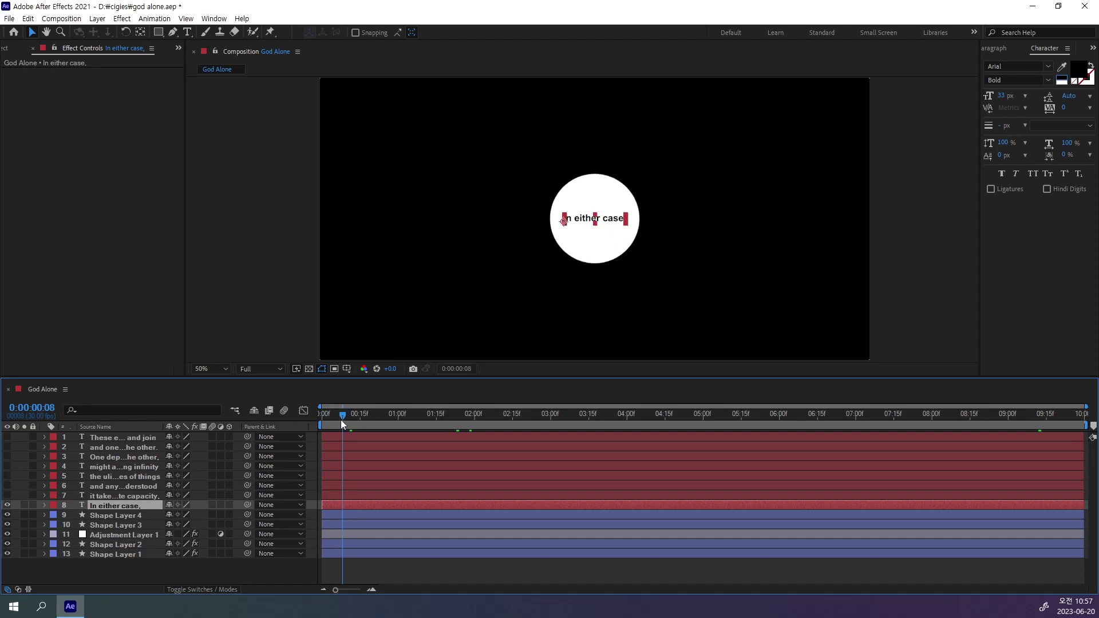
drag(342, 419, 346, 421)
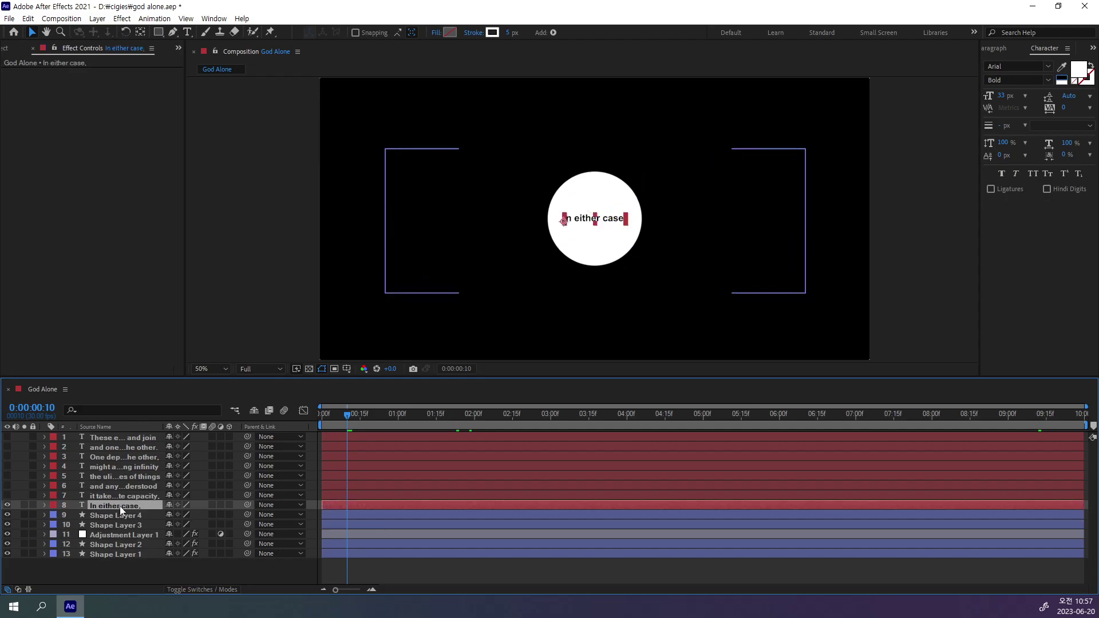
key(slash)
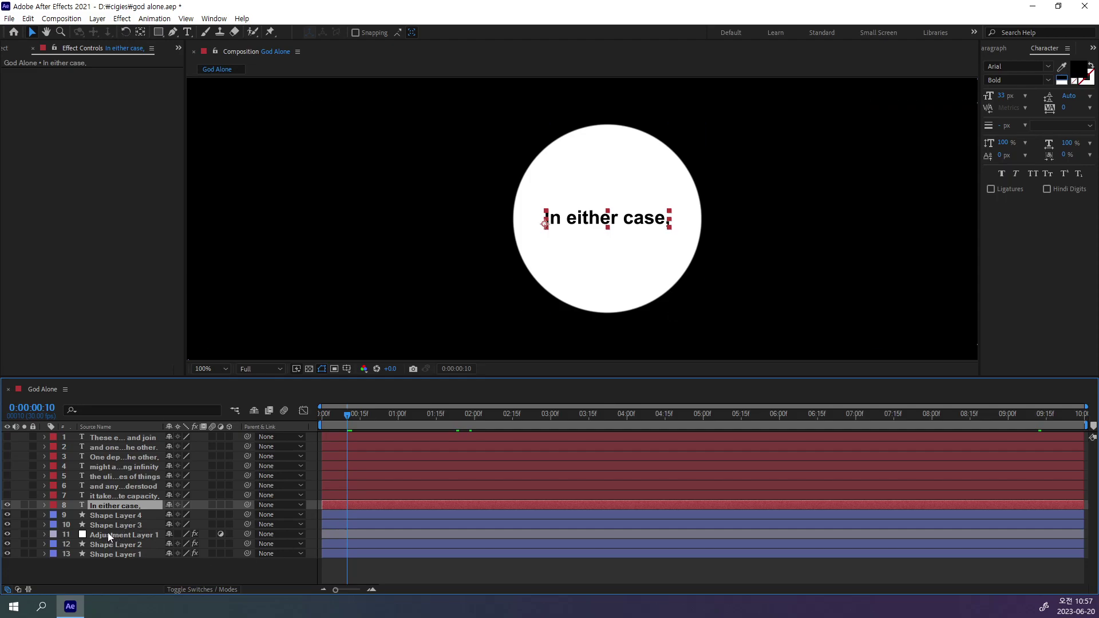
key(t)
drag(172, 515, 74, 518)
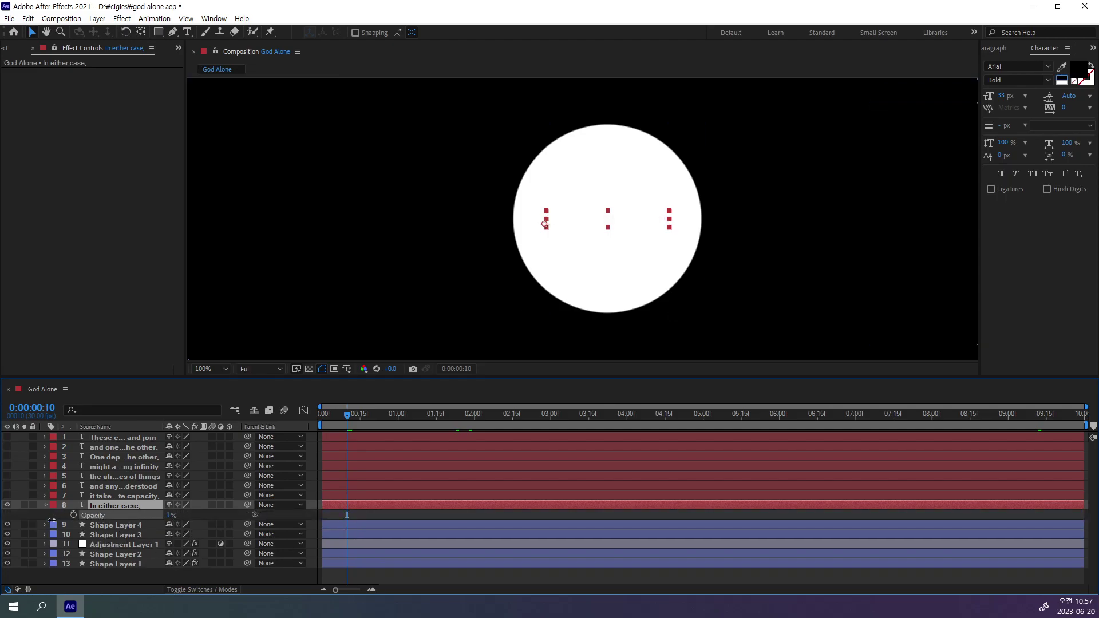
click(73, 515)
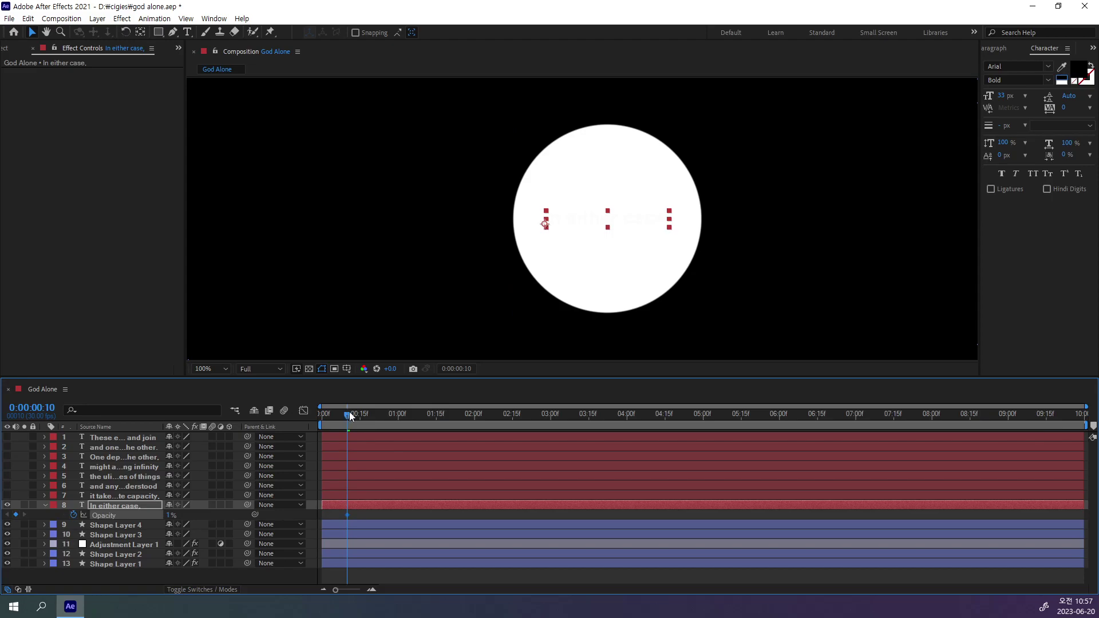
Step: Set the text's opacity to 0% at frame 10 and 100% at frame 15
drag(351, 413, 361, 420)
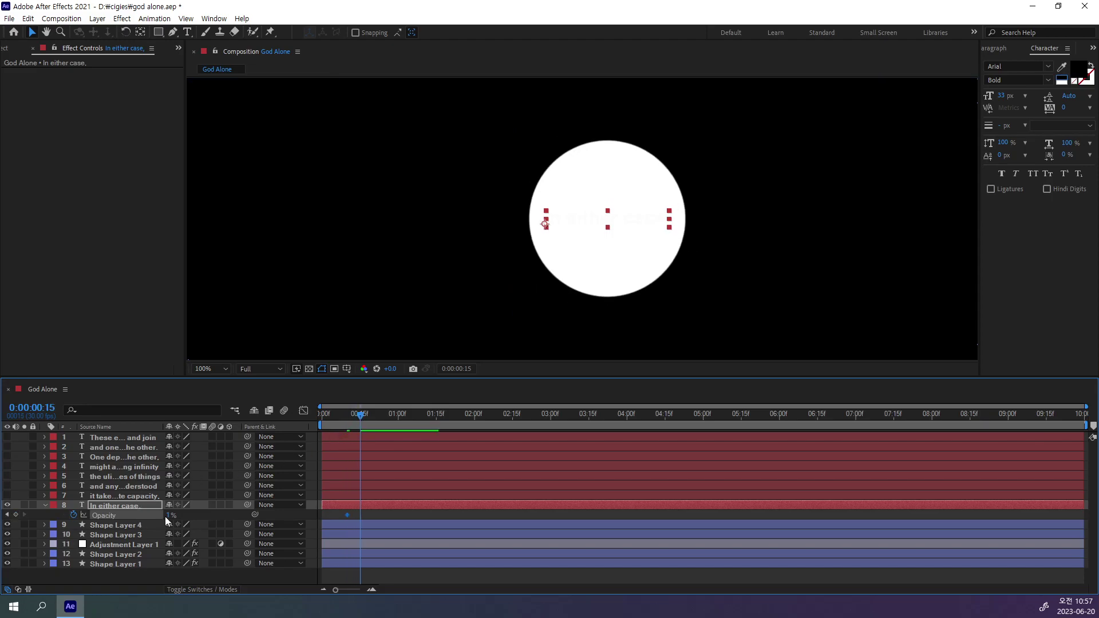
drag(358, 417, 348, 420)
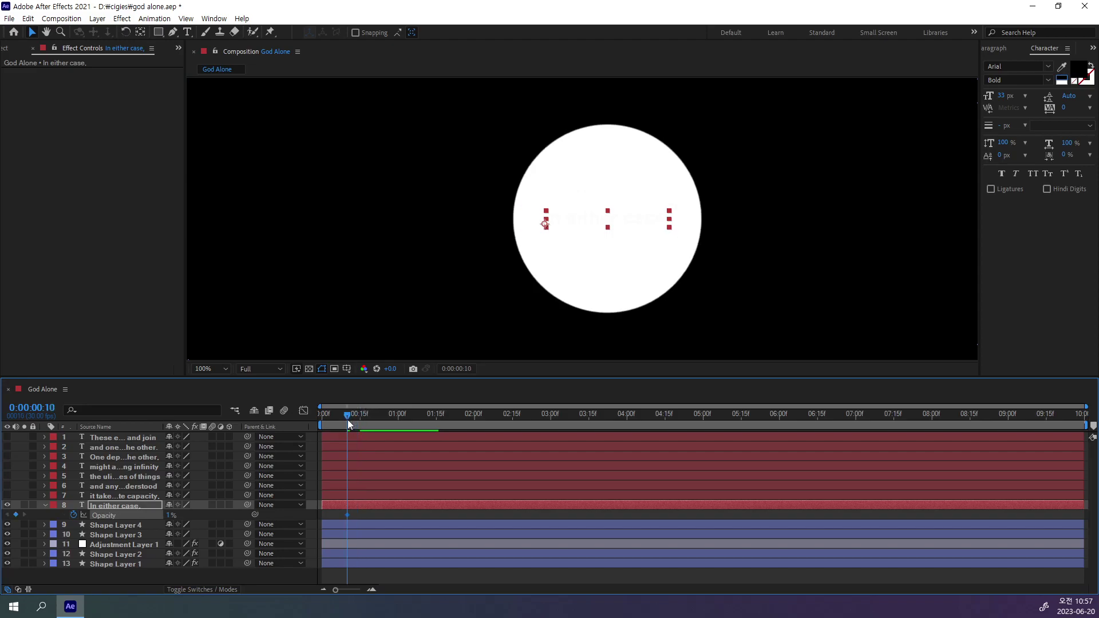
drag(169, 515, 163, 515)
drag(352, 413, 359, 424)
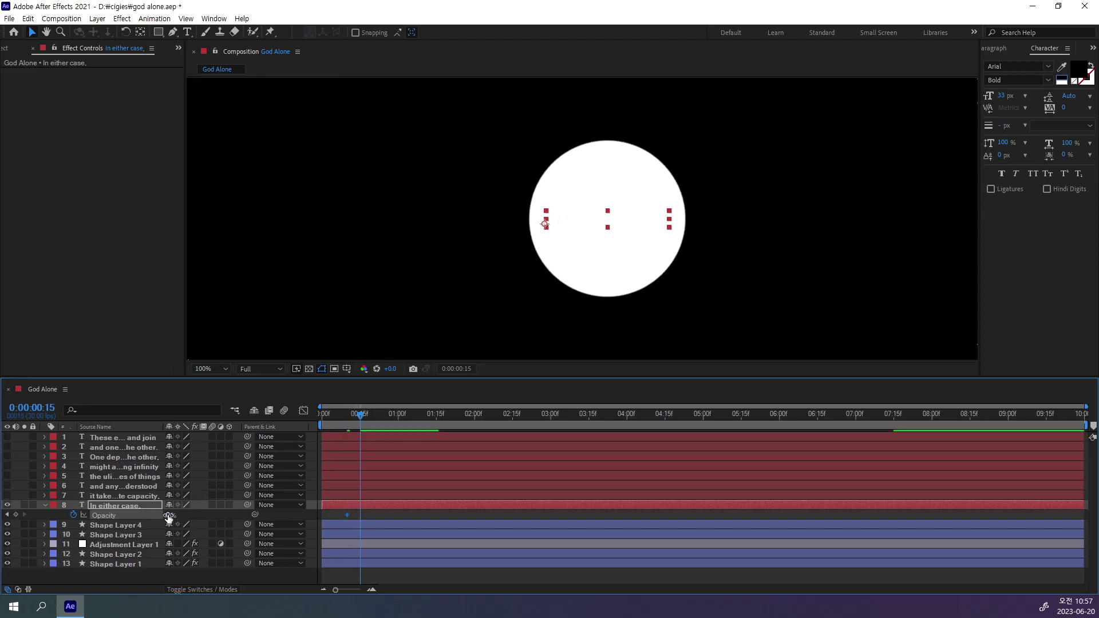
drag(170, 515, 234, 519)
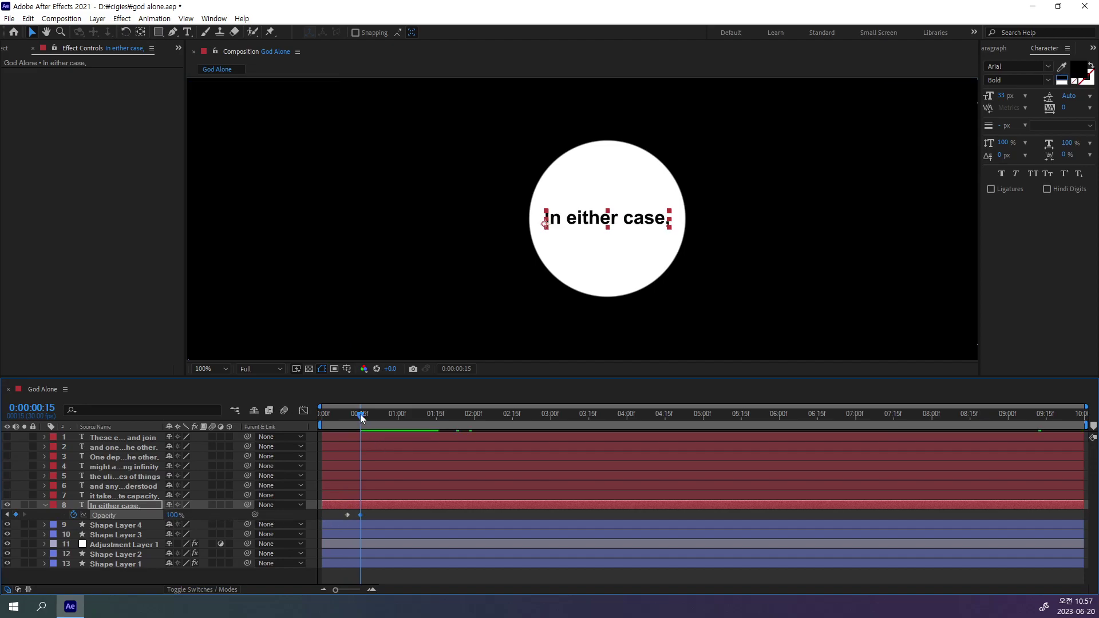
Step: Hold the text at 100% opacity at 1:25 and fade it to 0% at 2:00
mouse_move(360, 414)
mouse_down()
mouse_move(361, 430)
mouse_move(463, 442)
mouse_up()
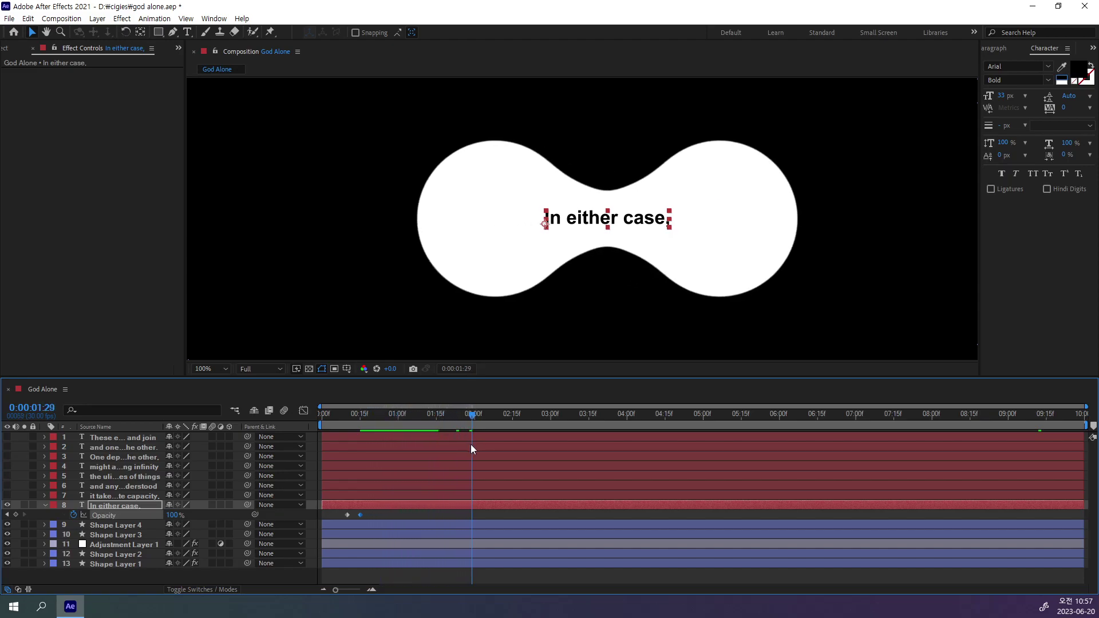
mouse_move(462, 439)
mouse_down()
mouse_move(475, 446)
mouse_move(459, 445)
mouse_up()
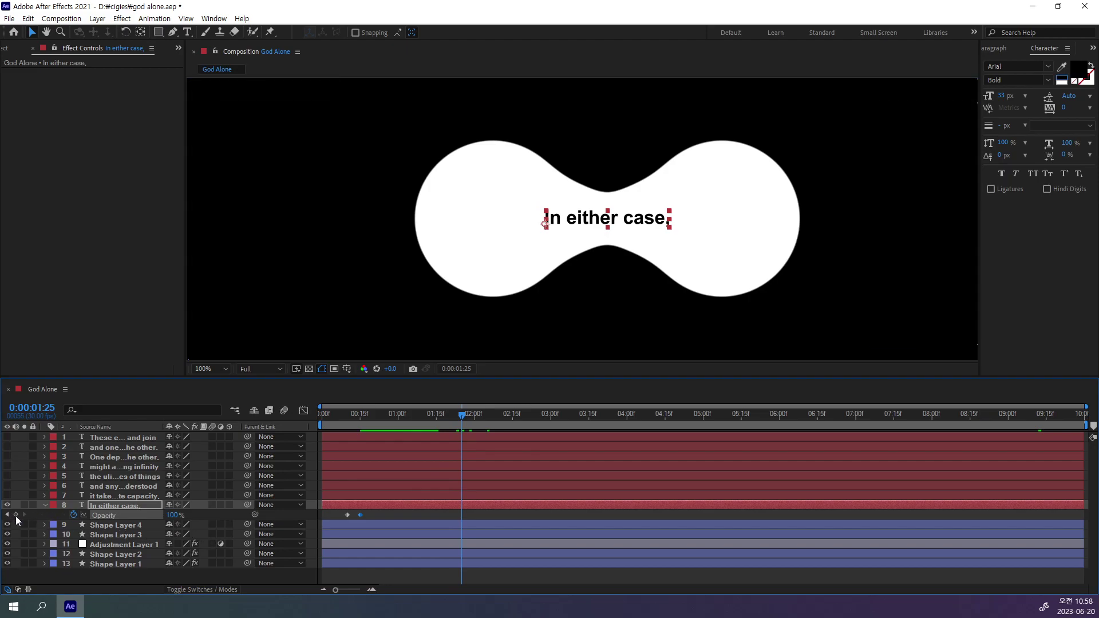
click(15, 515)
click(468, 418)
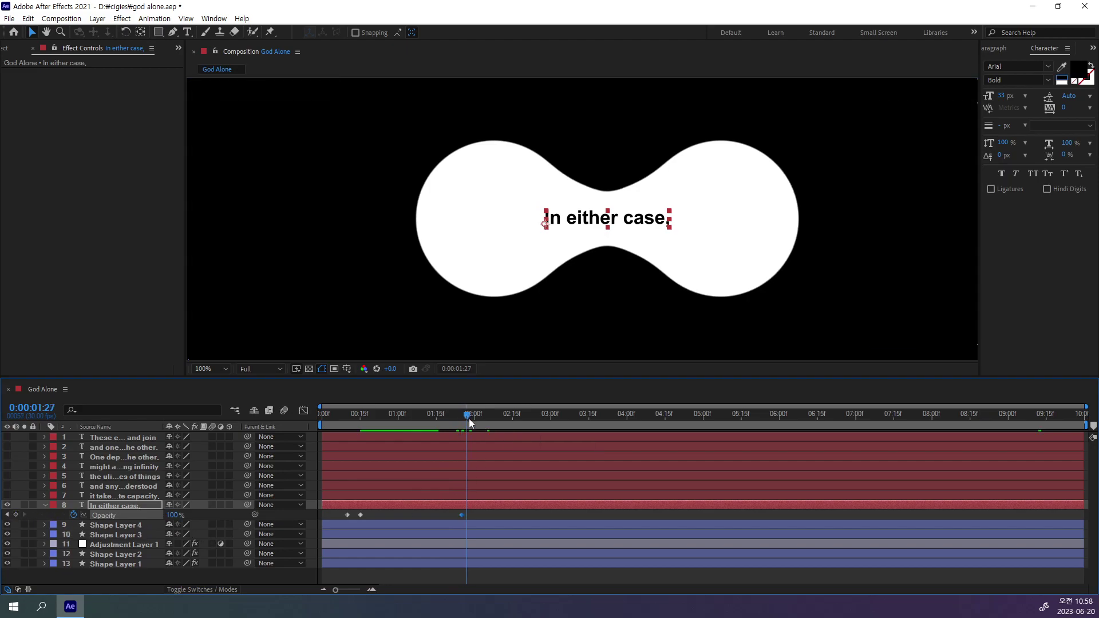
drag(469, 419, 473, 421)
click(171, 515)
text(0)
key(Return)
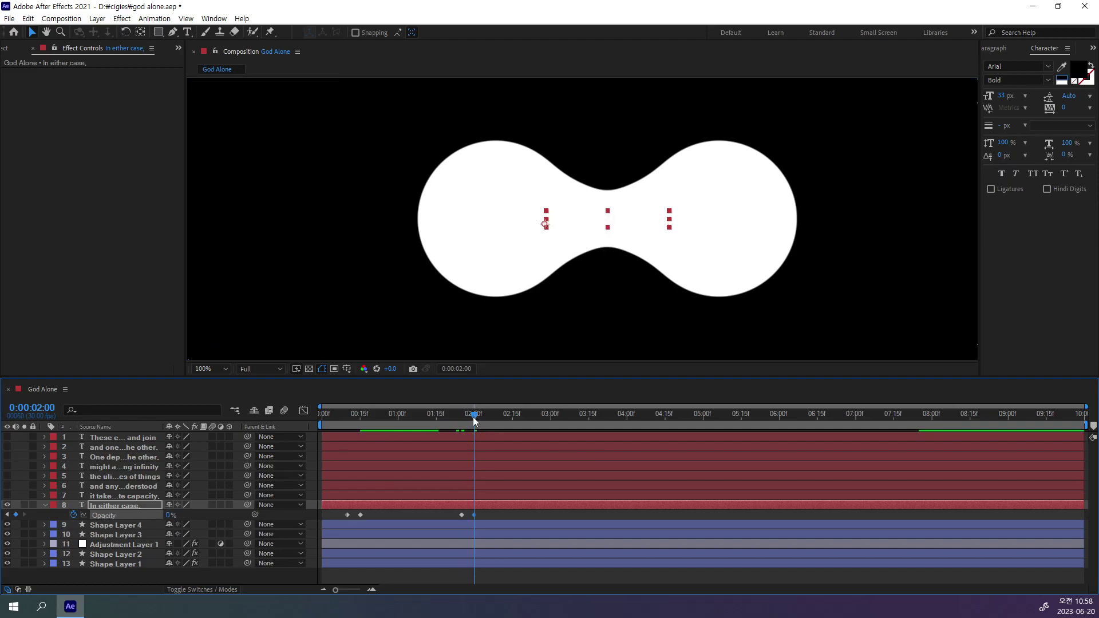
Step: Preview the fade animation from the start, then return to the single-circle frame
drag(475, 422, 321, 421)
key(space)
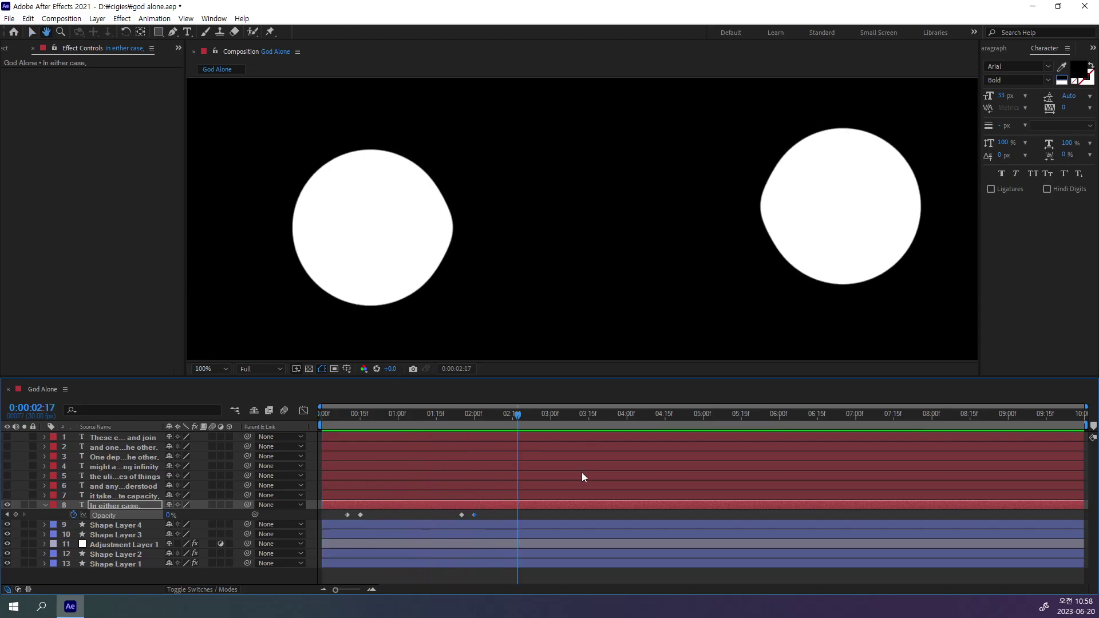
drag(516, 417, 464, 416)
key(Home)
key(space)
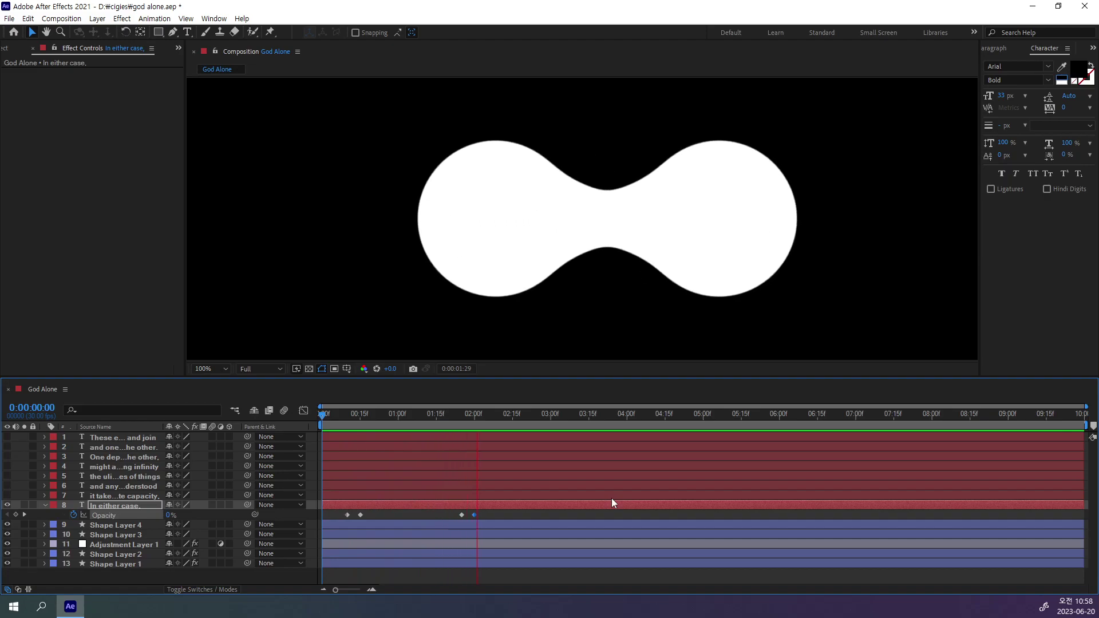
key(space)
drag(539, 416, 338, 434)
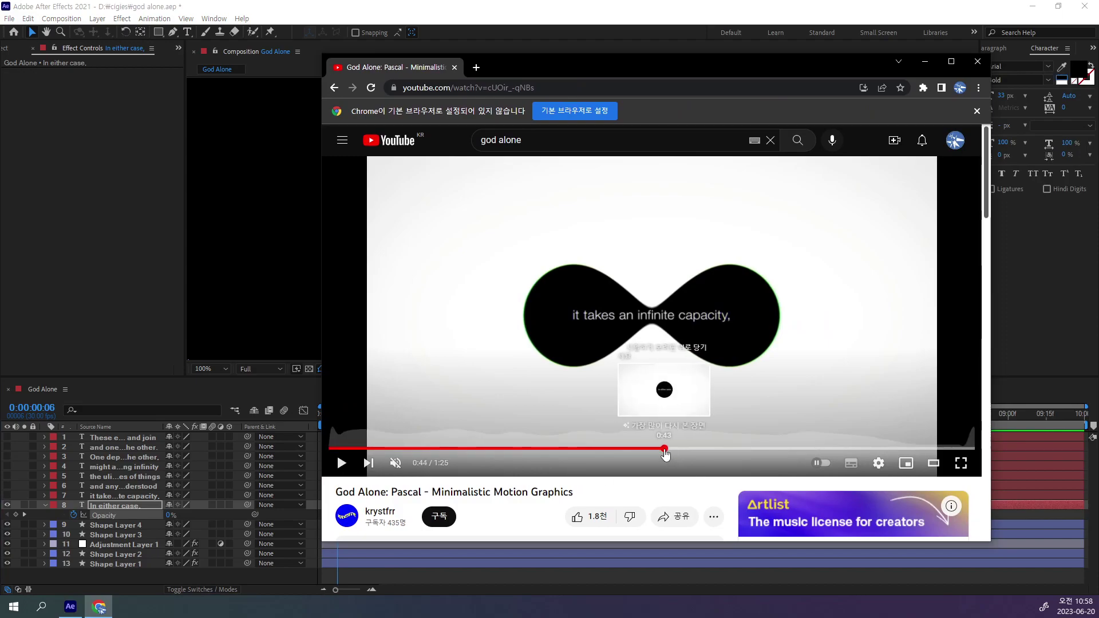
Step: Replay the reference video from 0:43 before going back to After Effects
click(666, 451)
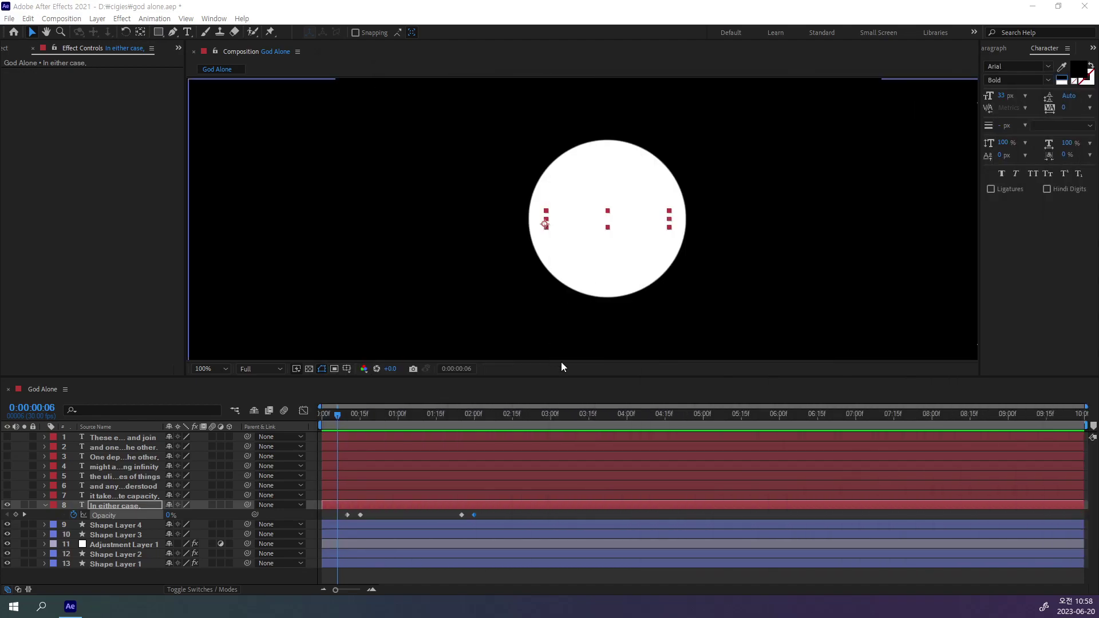
Step: Move the fade-out keyframes earlier to about 1:15 and shift the 0:15 keyframe later
drag(489, 513, 433, 518)
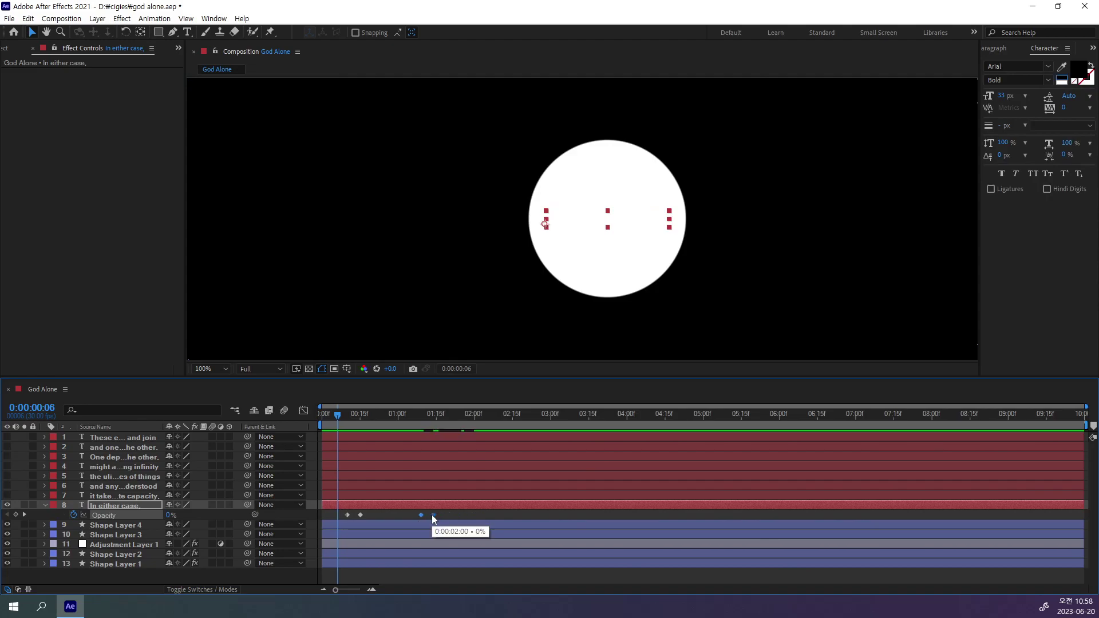
mouse_move(337, 415)
mouse_down()
mouse_move(437, 441)
mouse_move(437, 418)
mouse_up()
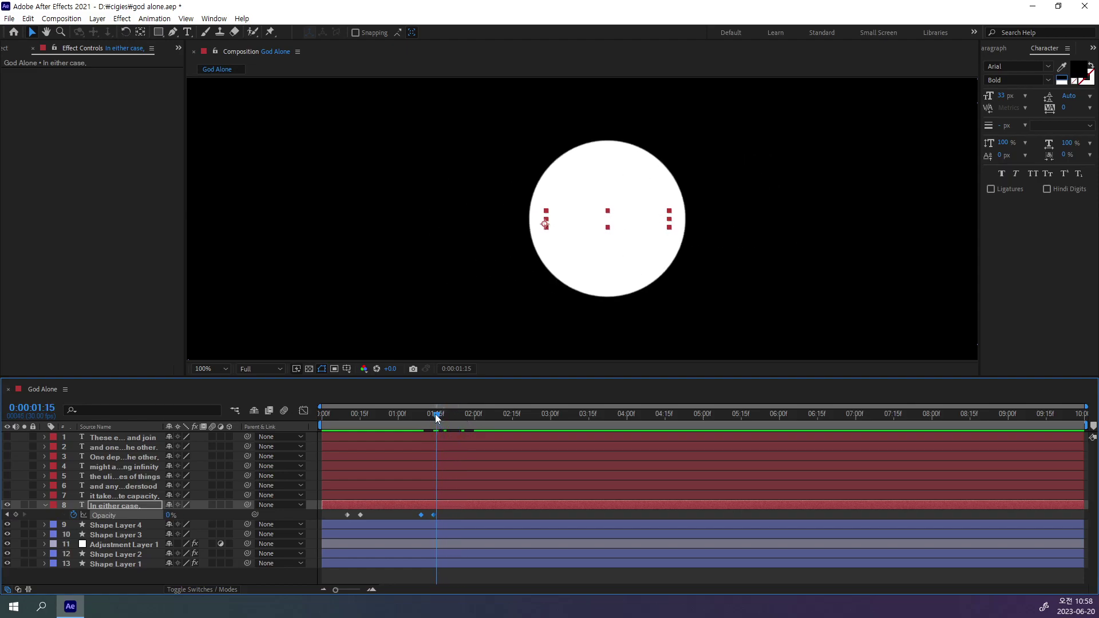
drag(432, 515, 435, 515)
click(454, 514)
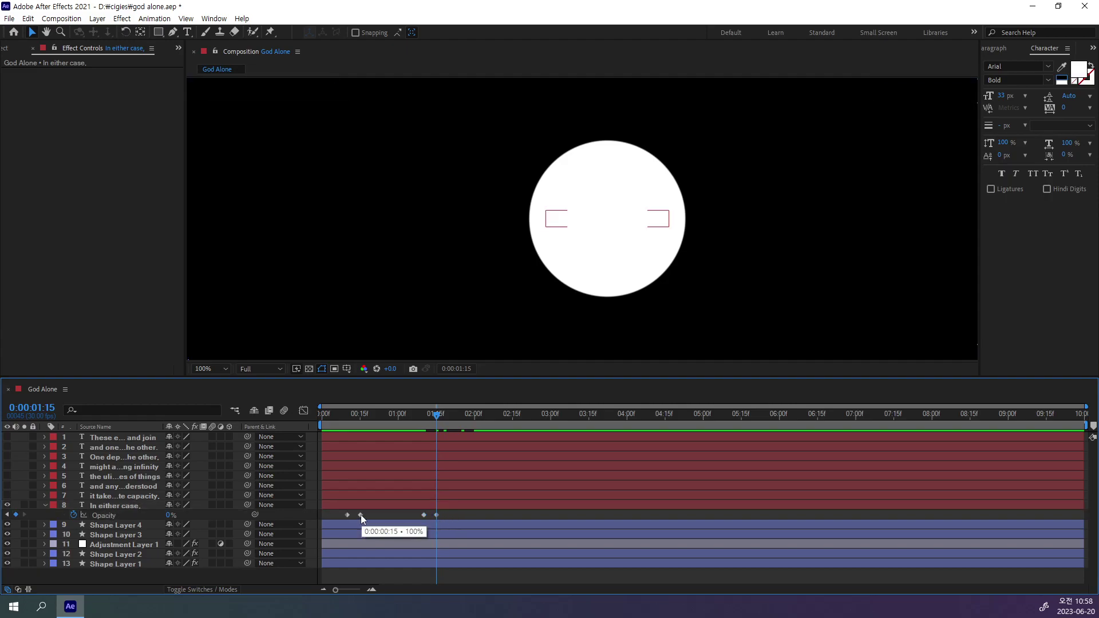
drag(361, 514, 370, 516)
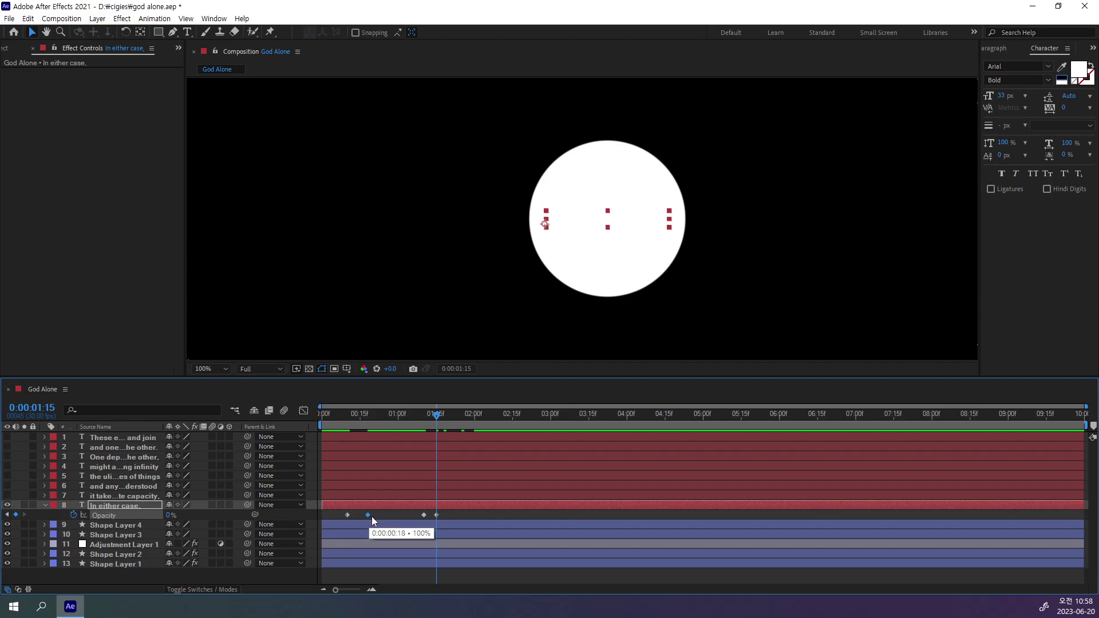
drag(414, 517, 413, 518)
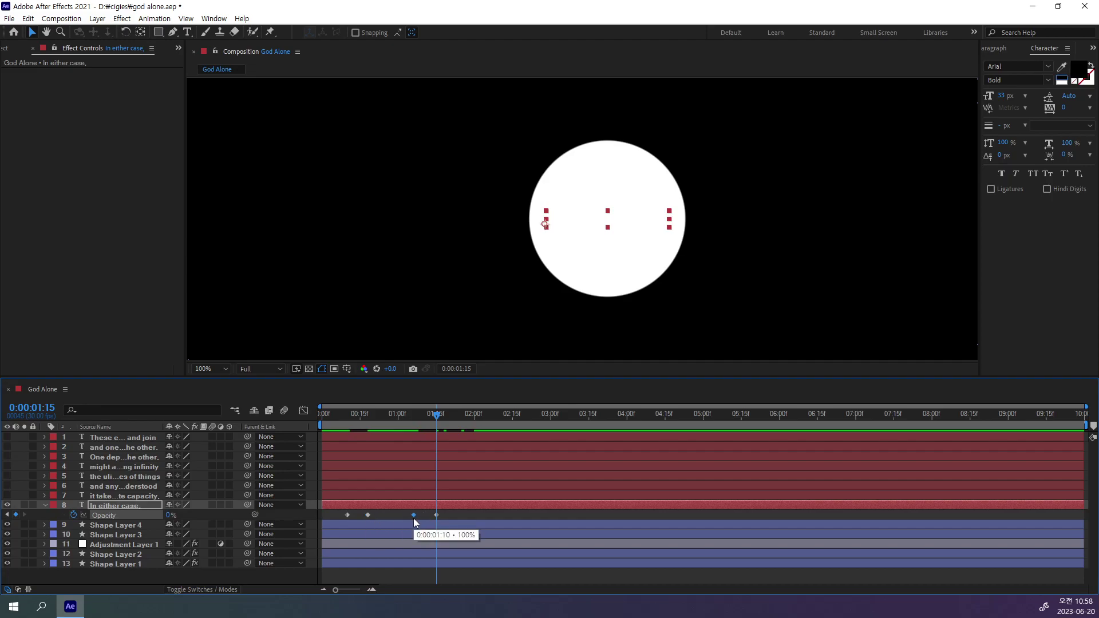
click(447, 514)
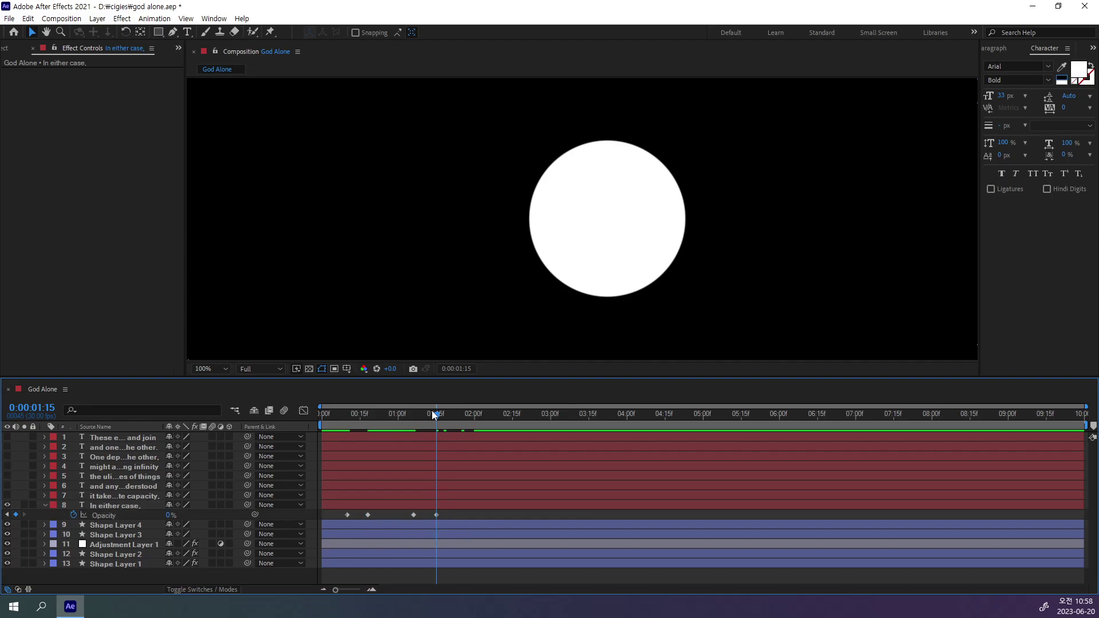
Step: Preview the new timing, check around 1:14, and select 'it takes an infinite capacity,'
key(space)
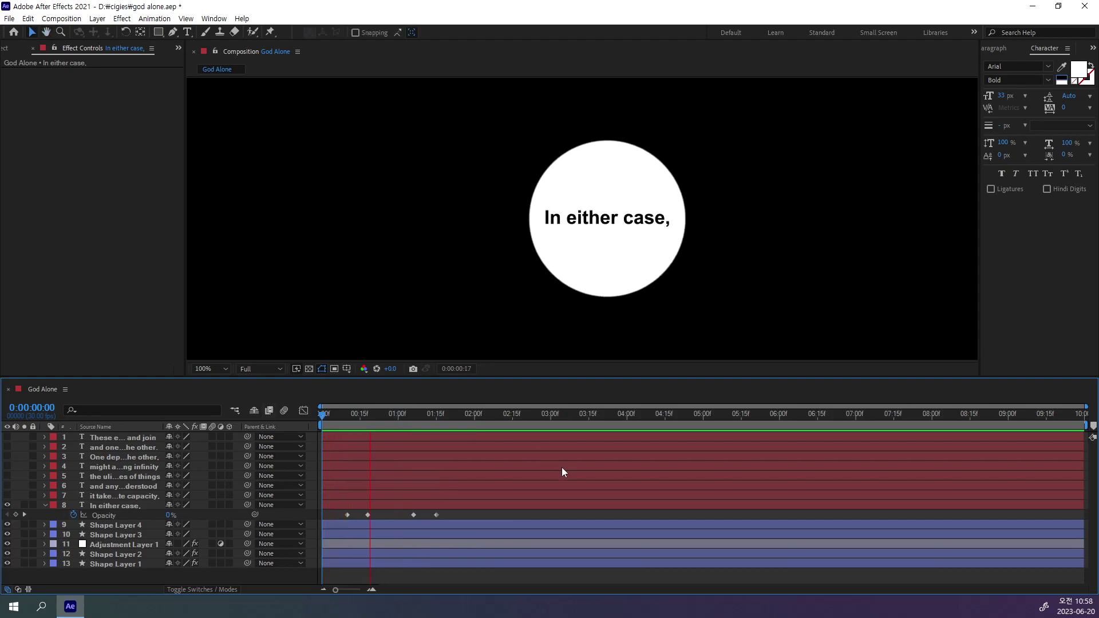
key(space)
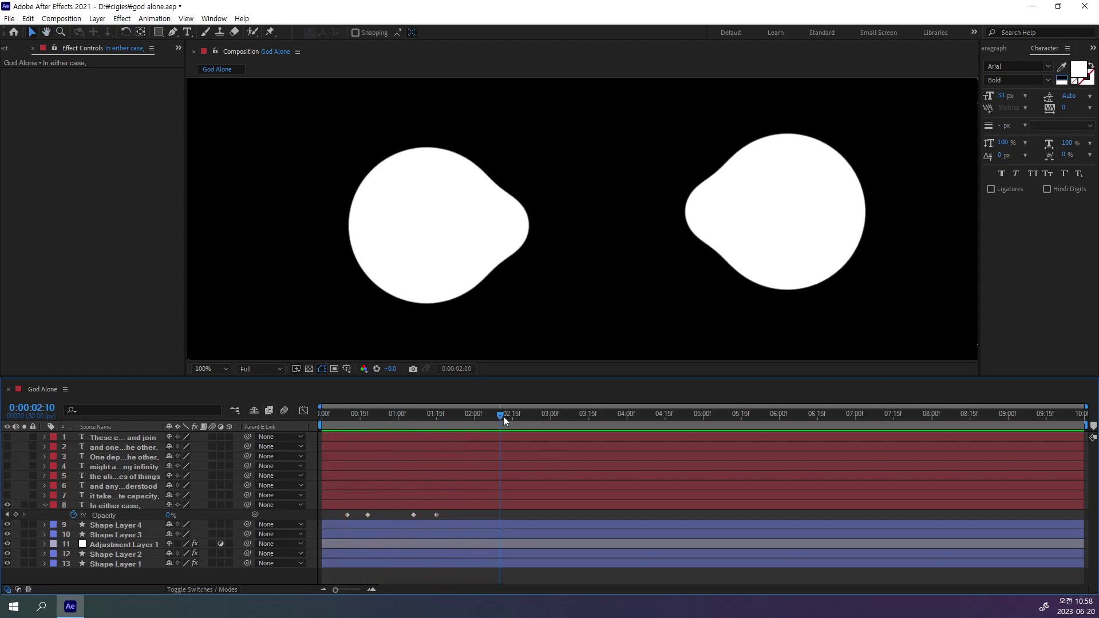
drag(480, 425, 437, 445)
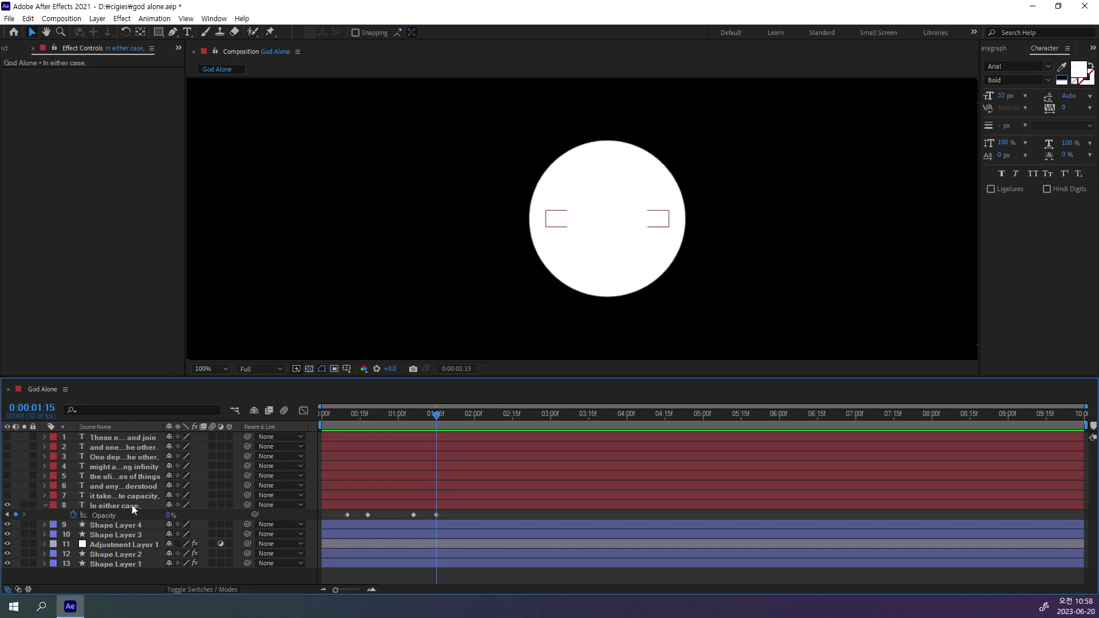
click(115, 496)
Step: Show 'it takes an infinite capacity,' and keyframe its opacity 0% at 1:18, 100% near 1:28
click(7, 495)
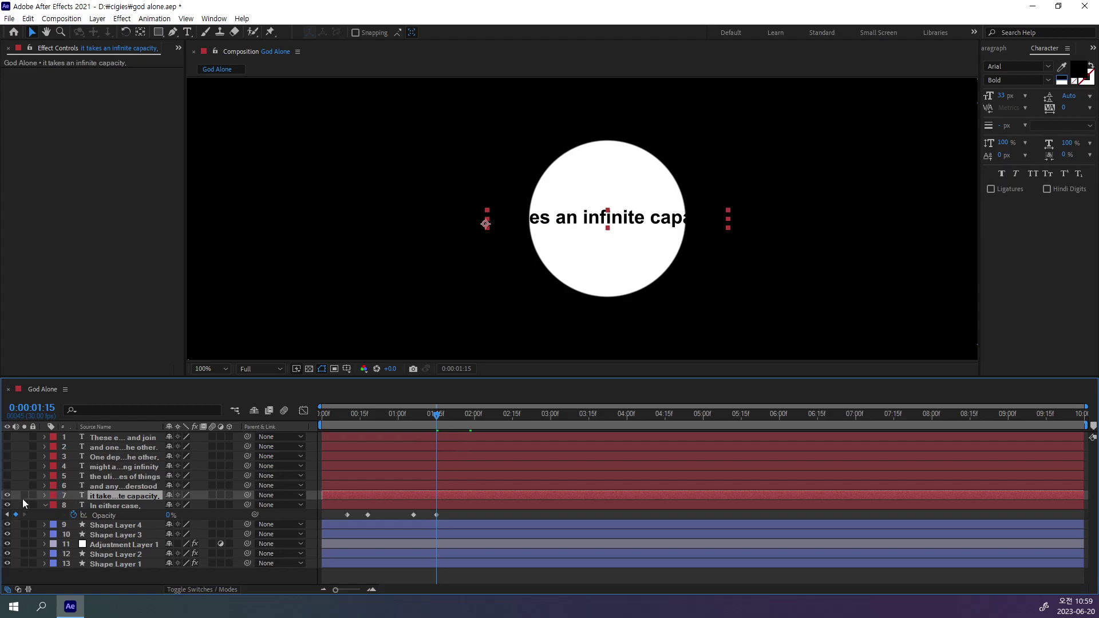
click(443, 415)
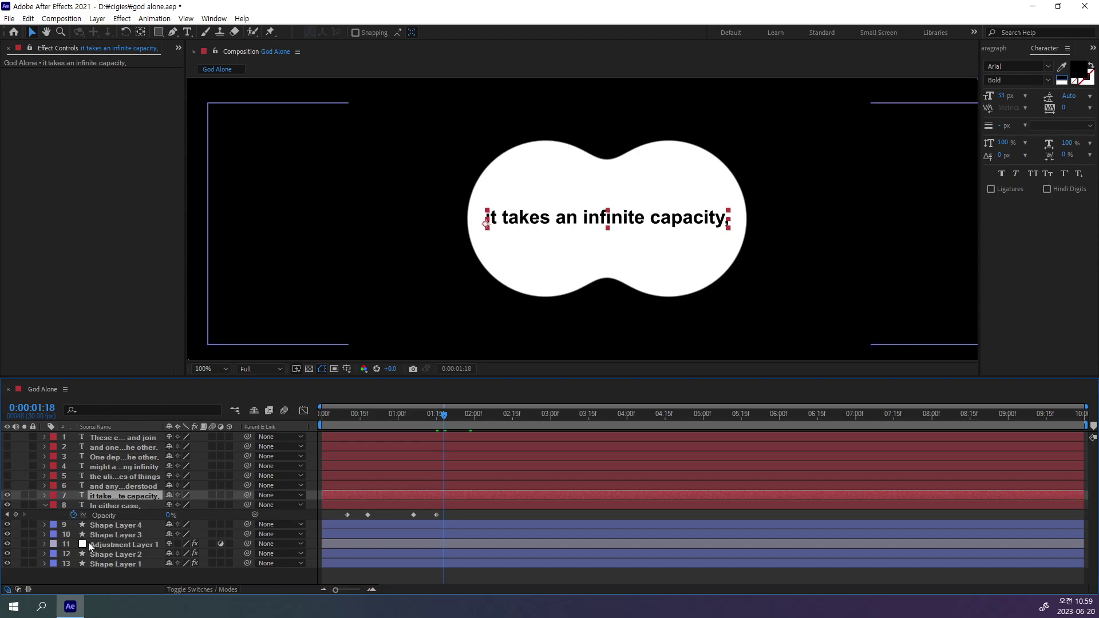
key(t)
drag(128, 505, 80, 507)
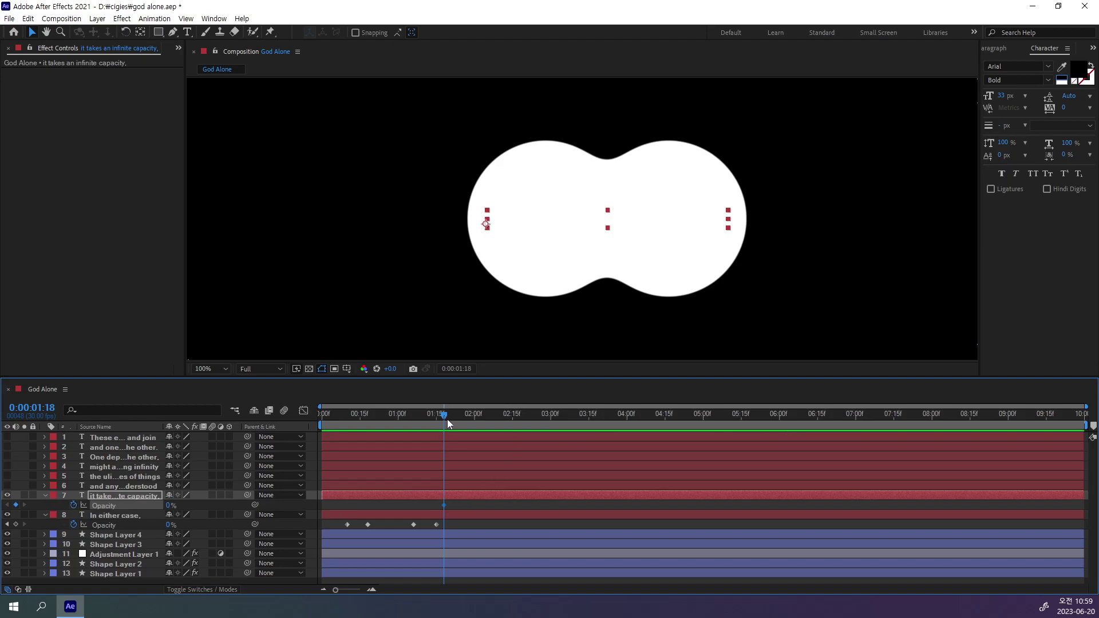
drag(446, 417, 467, 419)
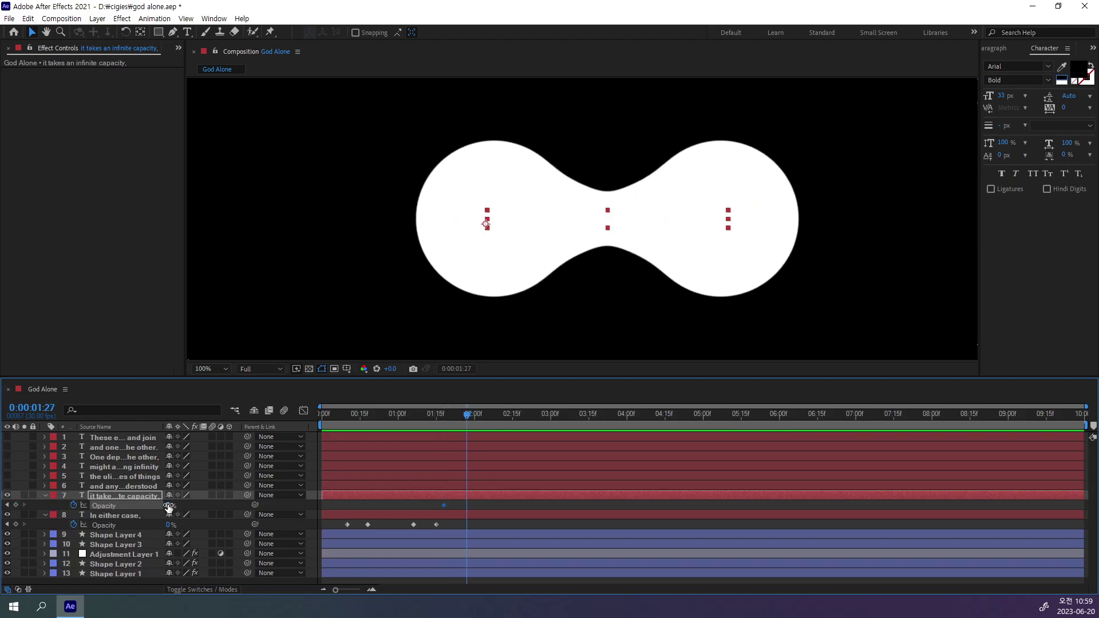
drag(169, 506, 302, 513)
Step: Hold the text at 100% opacity at 2:01 and fade it to 0% at 2:08
mouse_move(471, 414)
mouse_down()
mouse_move(490, 416)
mouse_move(485, 434)
mouse_up()
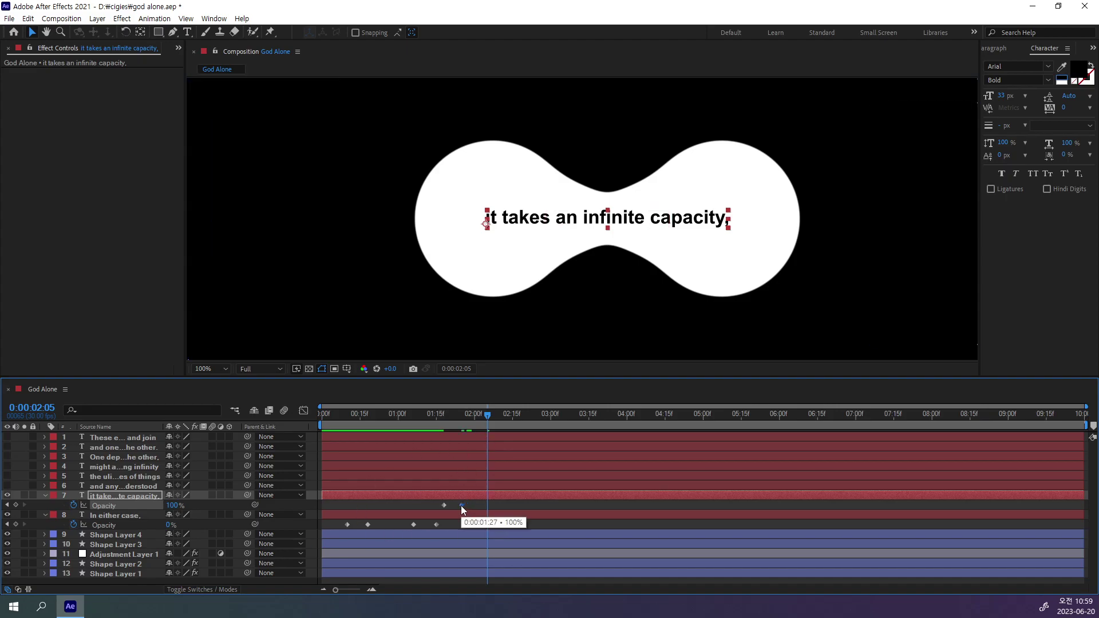
drag(487, 415, 477, 416)
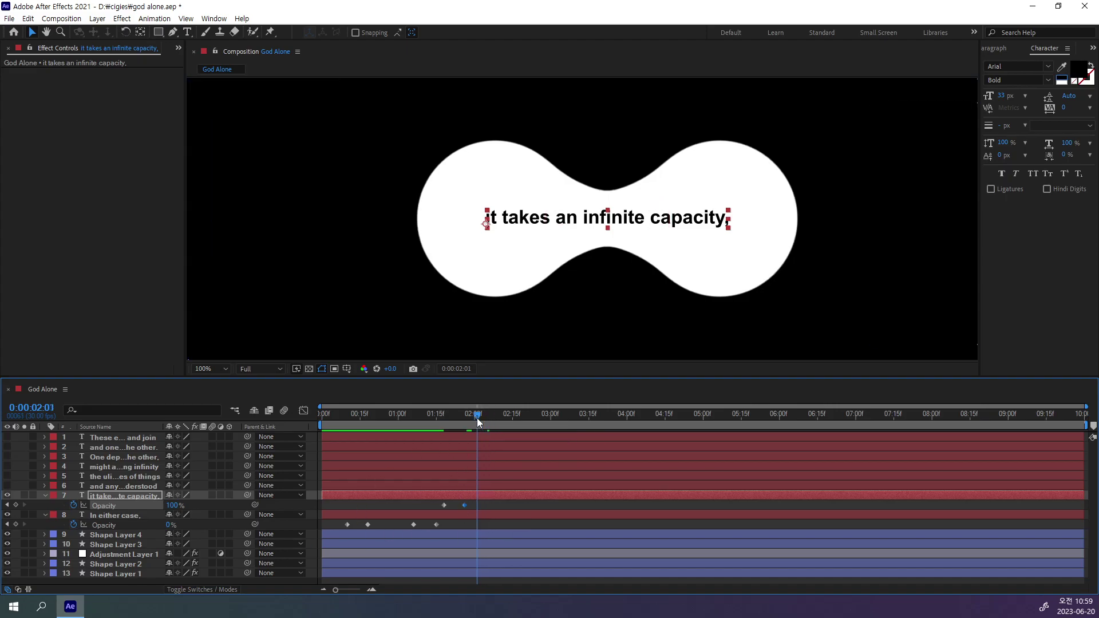
drag(439, 506, 435, 506)
click(15, 505)
drag(479, 414, 495, 415)
drag(171, 506, 16, 516)
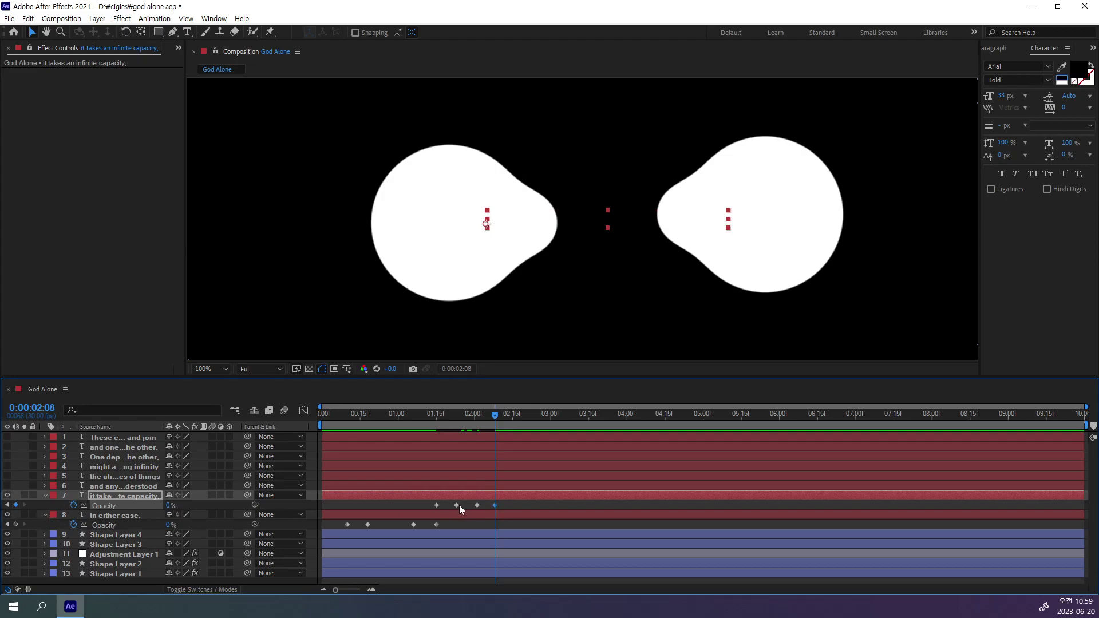
Step: Select the four opacity keyframes and scrub back through the animation to review it
drag(503, 503, 436, 509)
mouse_move(467, 415)
mouse_down()
mouse_move(394, 416)
mouse_move(477, 415)
mouse_move(509, 446)
mouse_up()
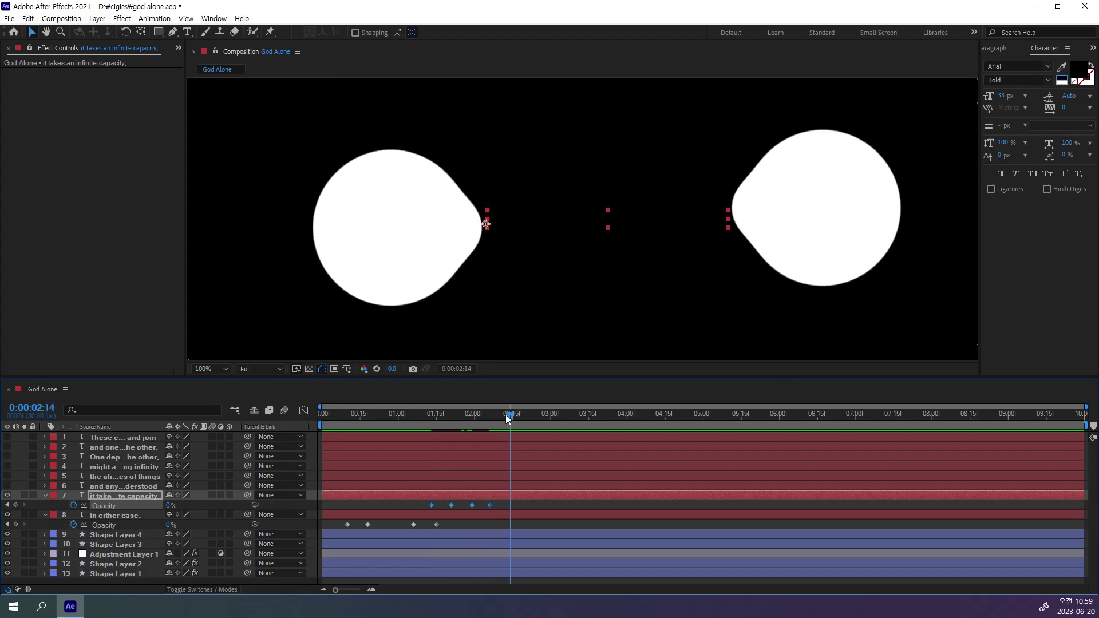
mouse_move(506, 418)
mouse_down()
mouse_move(447, 478)
mouse_move(489, 480)
mouse_up()
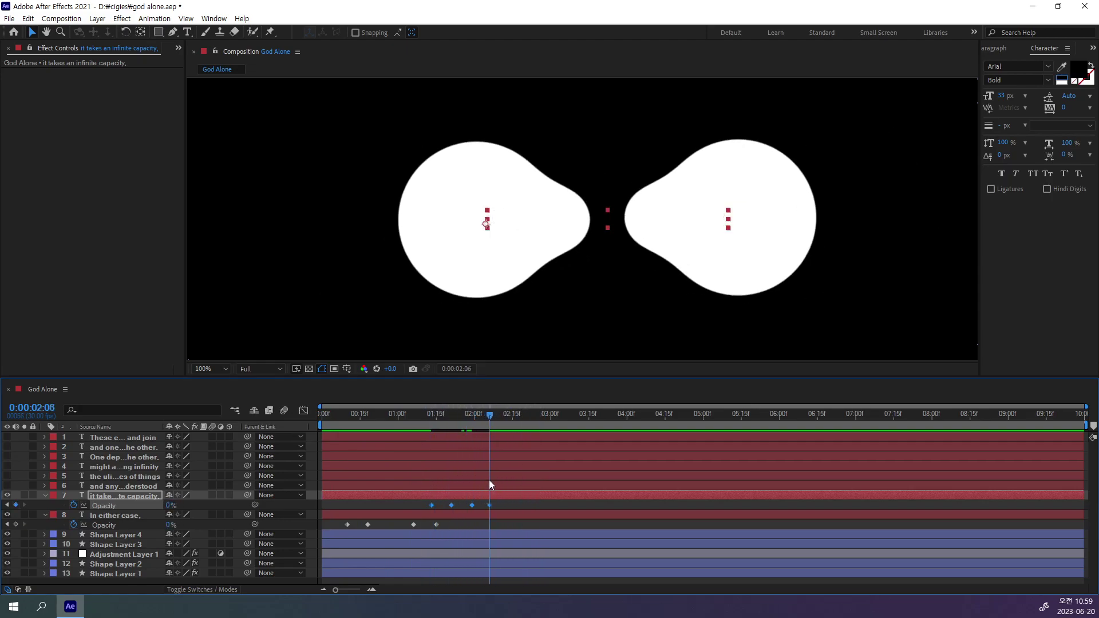
Step: Show 'and anyone who had understood' and 'the ulimate principles of things', making the latter white
click(7, 485)
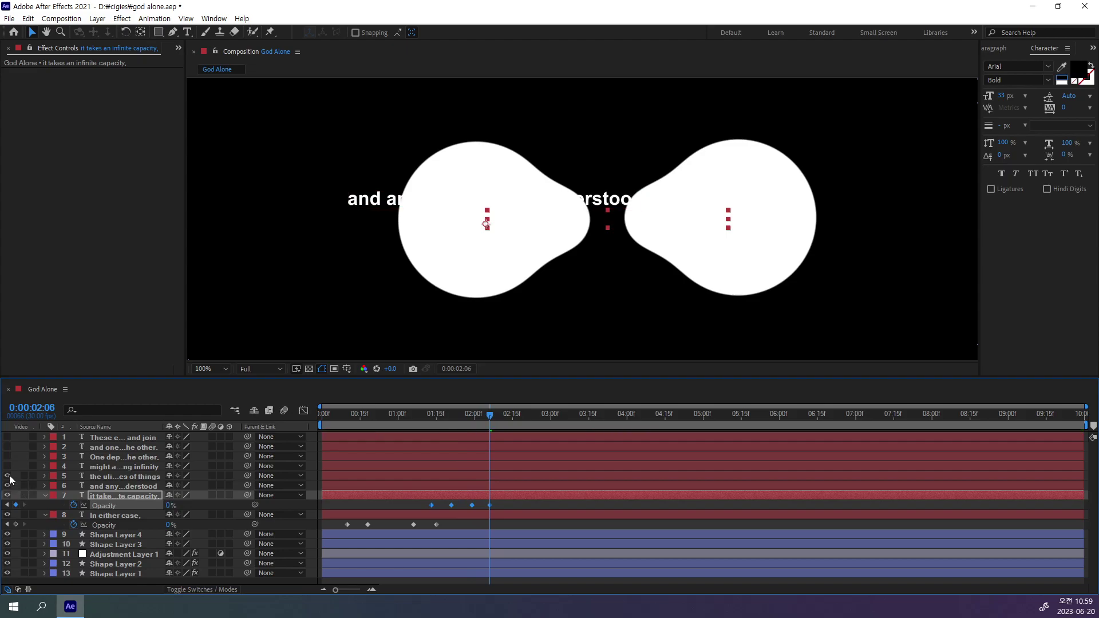
click(7, 476)
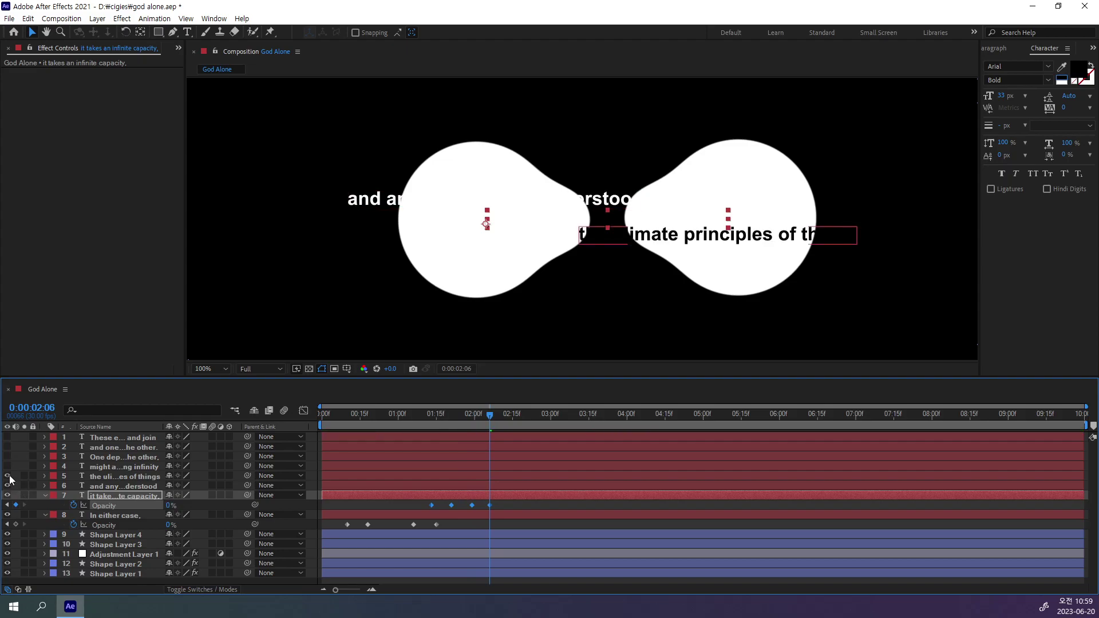
click(622, 238)
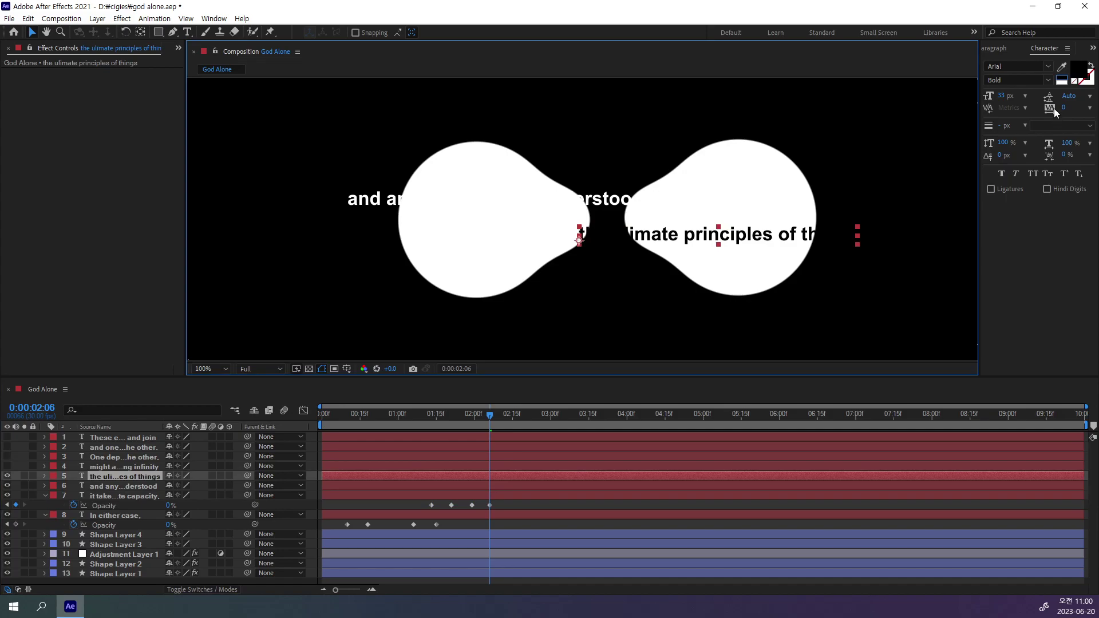
click(1060, 79)
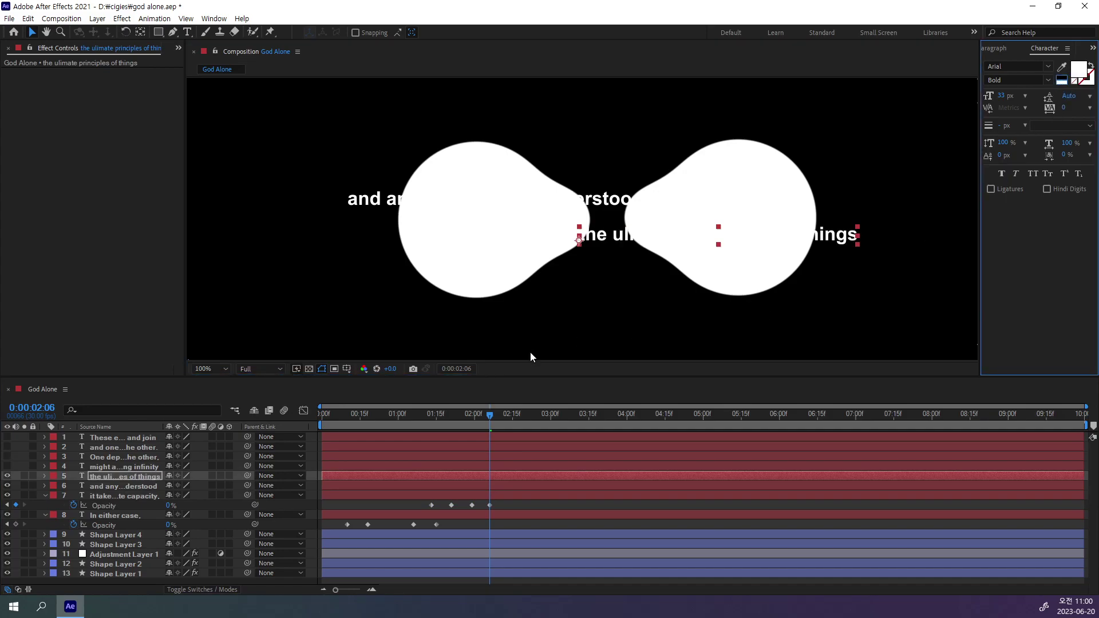
mouse_move(486, 414)
mouse_down()
mouse_move(403, 417)
mouse_move(451, 439)
mouse_up()
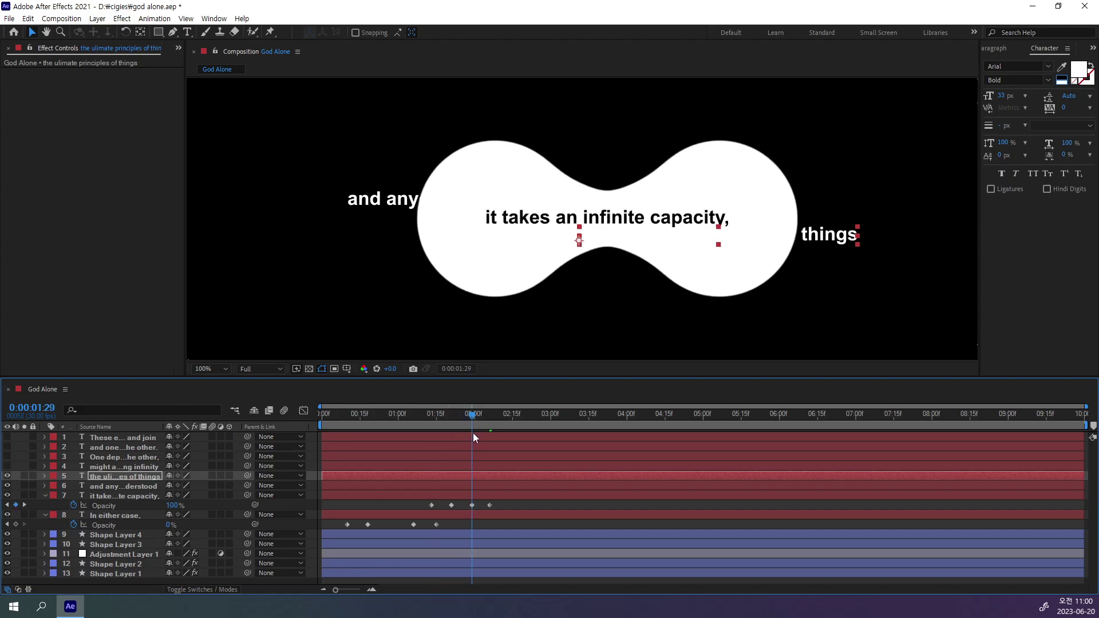
Step: Keyframe both split-text layers' opacity from 1% at 2:05 up to 100% at 2:06
click(123, 486)
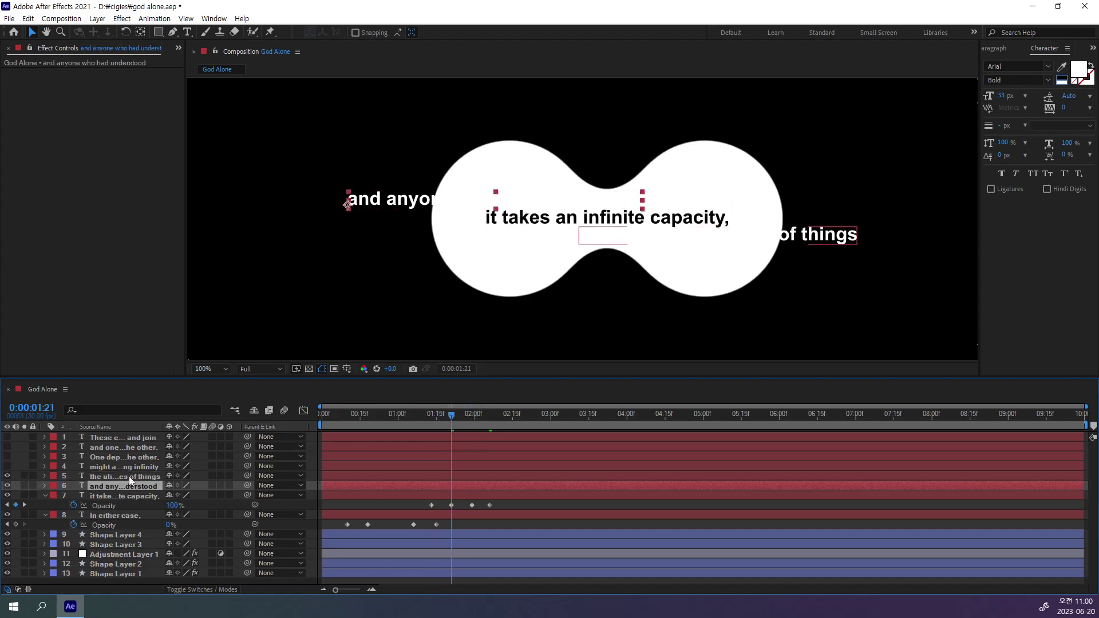
click(129, 476)
mouse_move(449, 416)
mouse_down()
mouse_move(486, 422)
mouse_move(469, 420)
mouse_up()
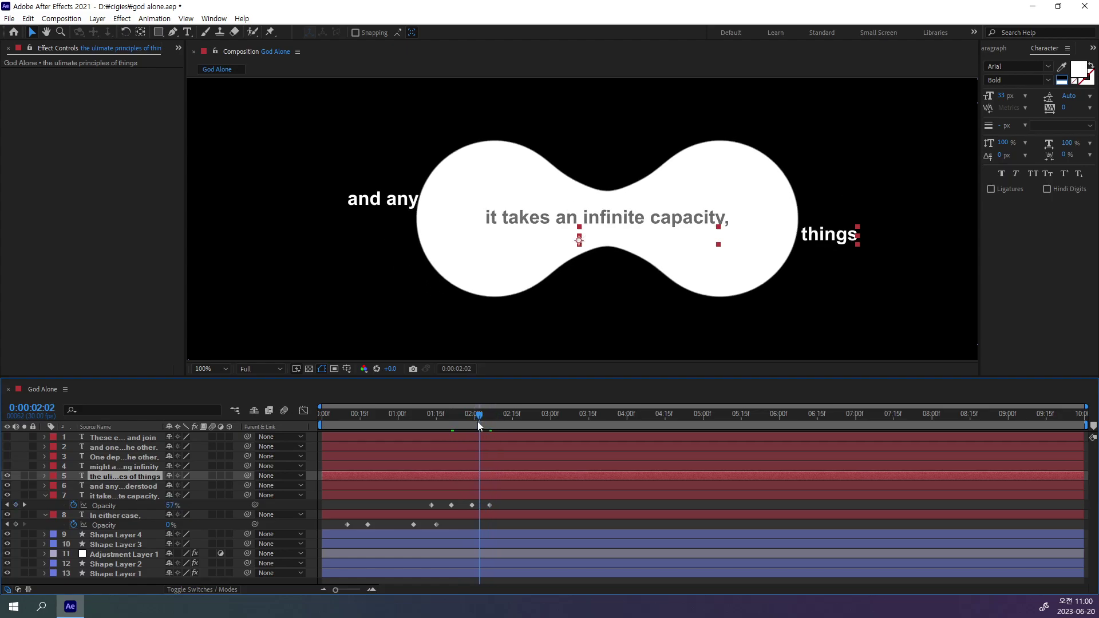
click(110, 489)
shift+click(117, 479)
key(t)
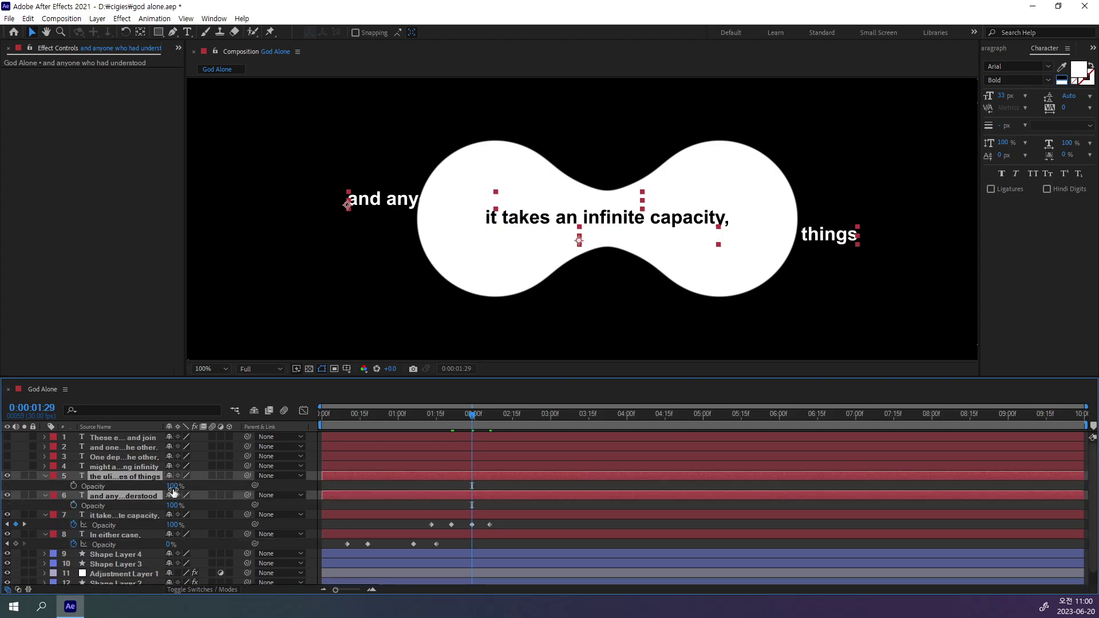
click(171, 486)
text(1)
key(Return)
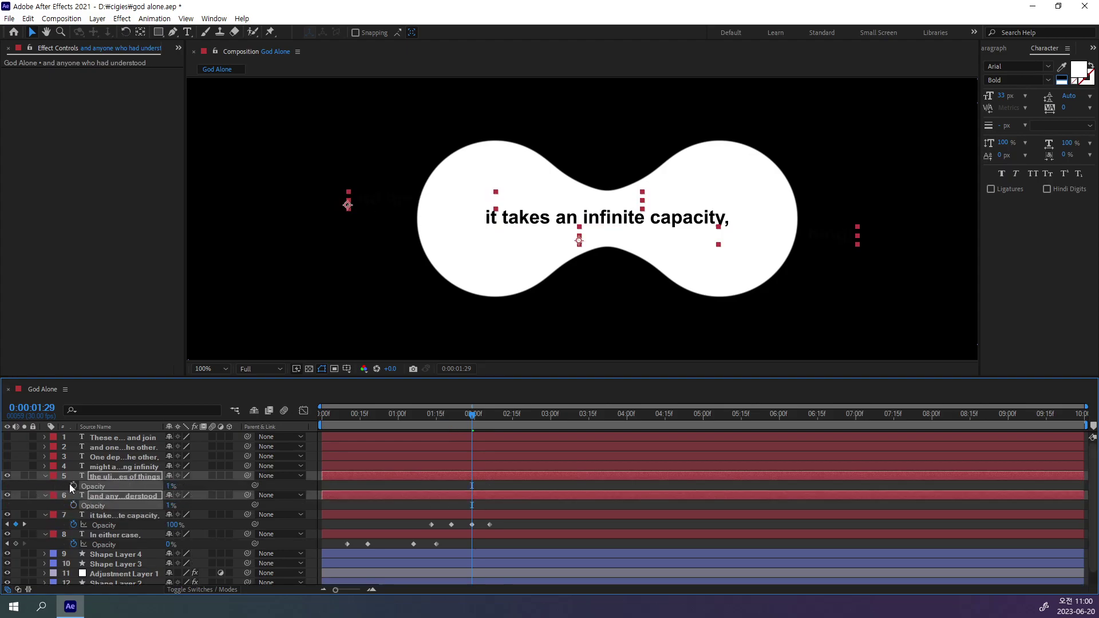
click(72, 486)
drag(473, 416, 490, 419)
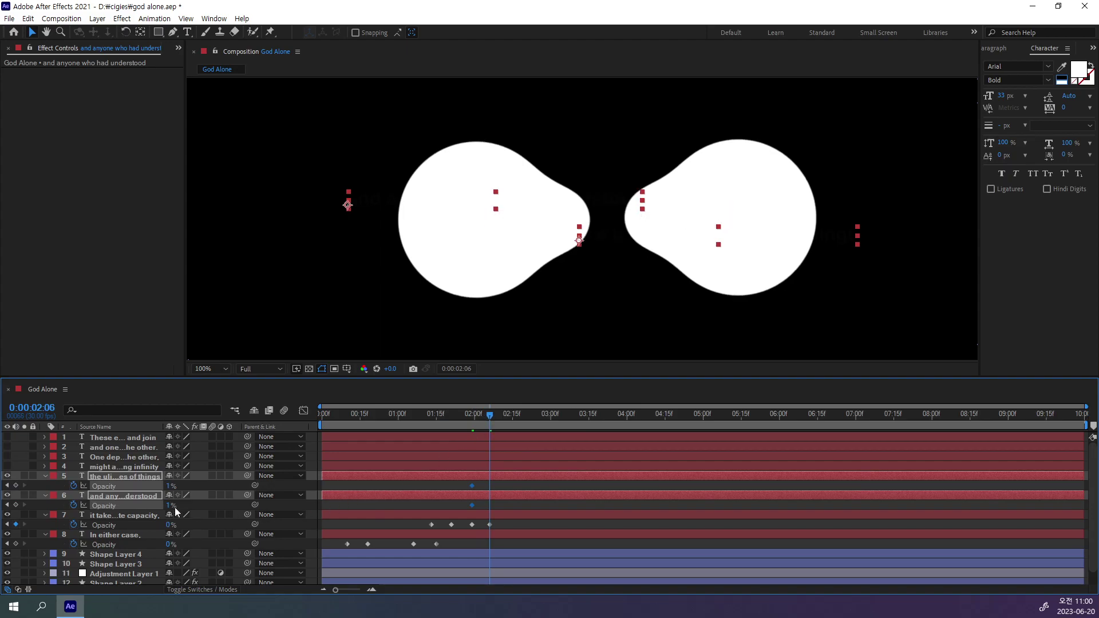
drag(170, 485, 310, 495)
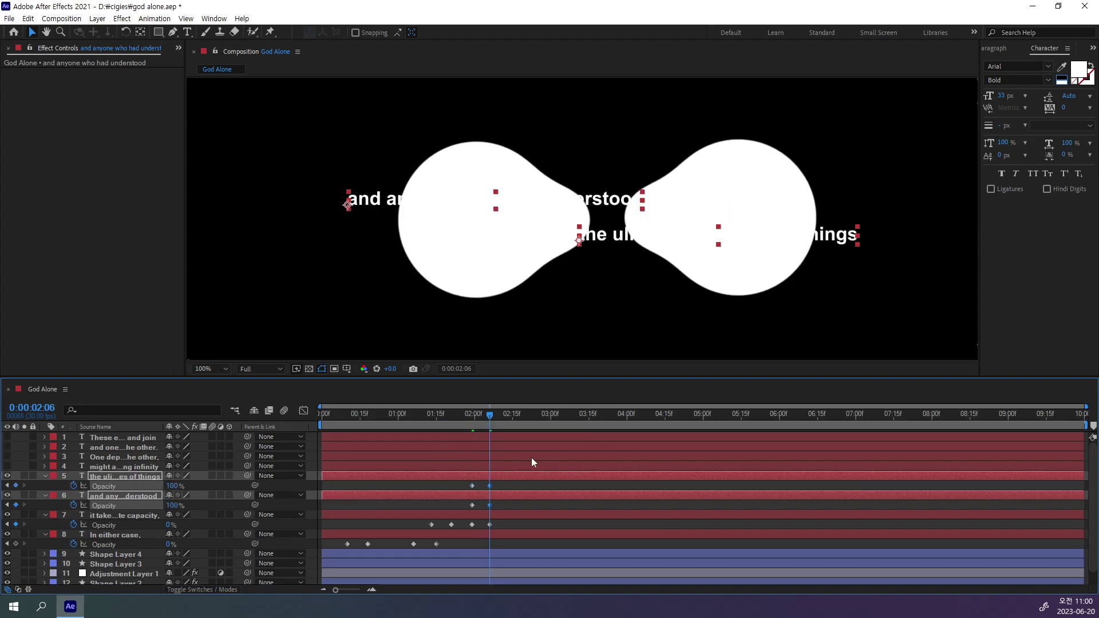
Step: Scrub and RAM-preview the fade-in timing around the blob split
drag(483, 417, 472, 420)
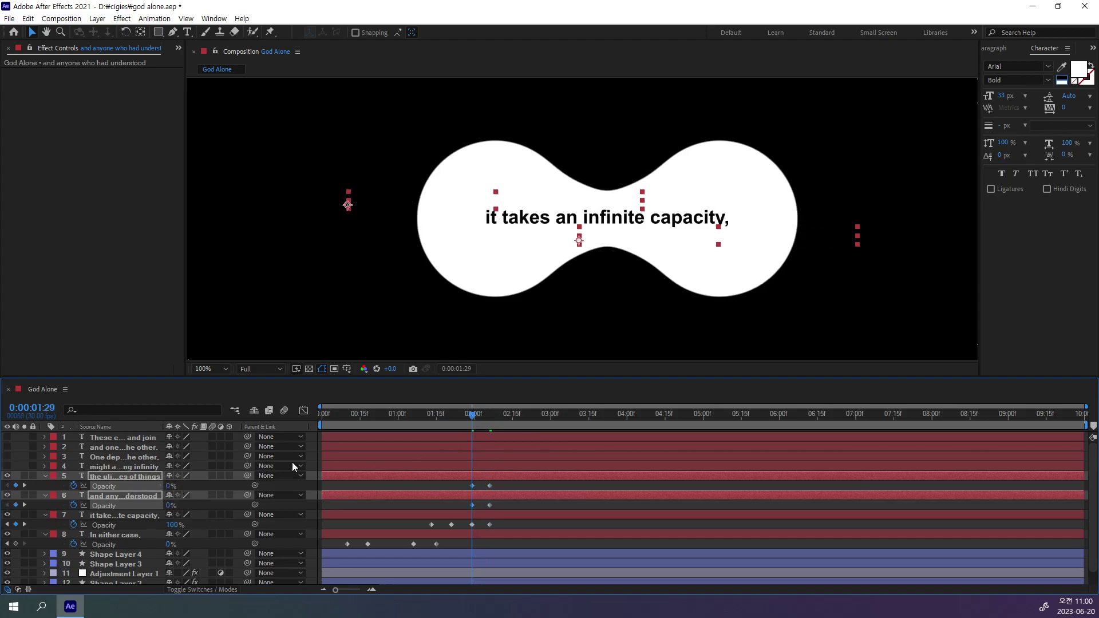
mouse_move(473, 420)
mouse_down()
mouse_move(507, 435)
mouse_move(402, 451)
mouse_move(511, 479)
mouse_move(444, 486)
mouse_move(520, 492)
mouse_move(443, 513)
mouse_up()
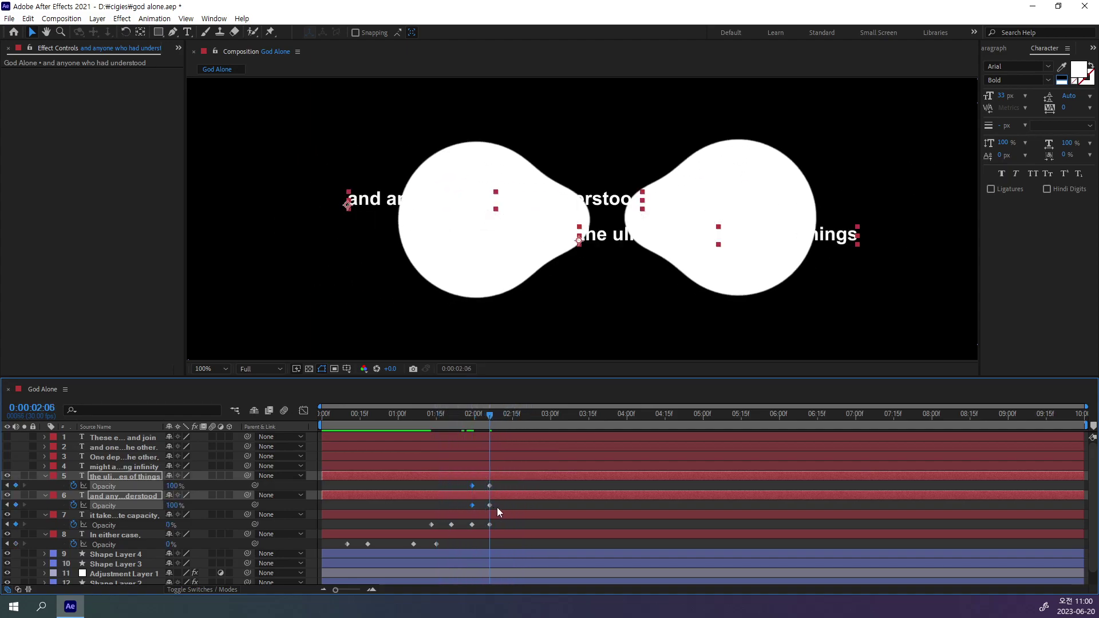
mouse_move(443, 513)
mouse_down()
mouse_move(501, 516)
mouse_move(426, 522)
mouse_move(507, 527)
mouse_up()
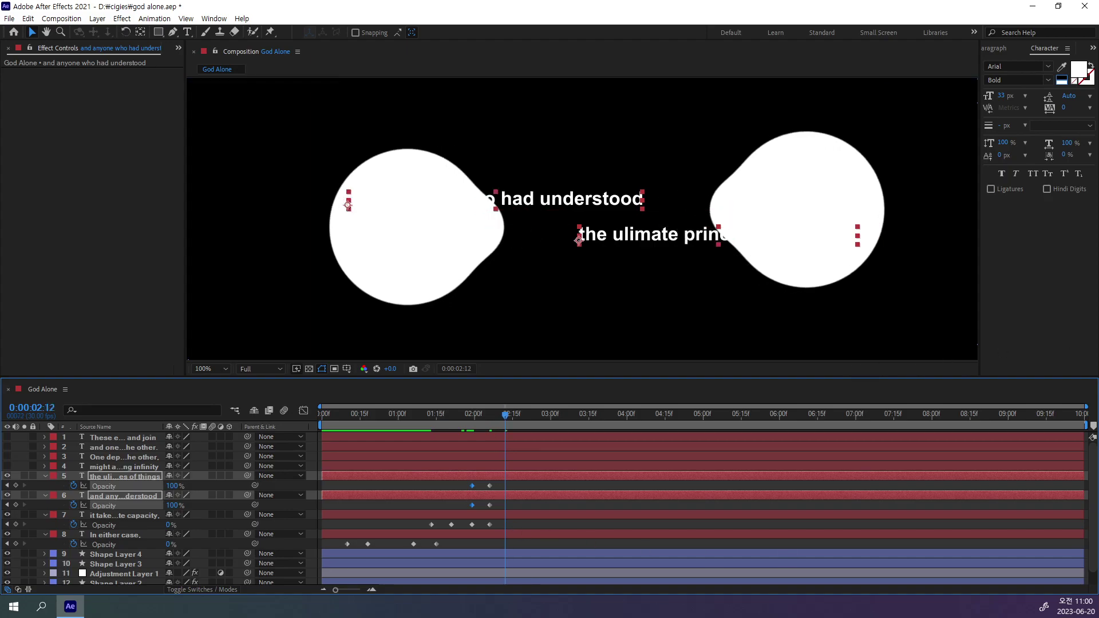
key(space)
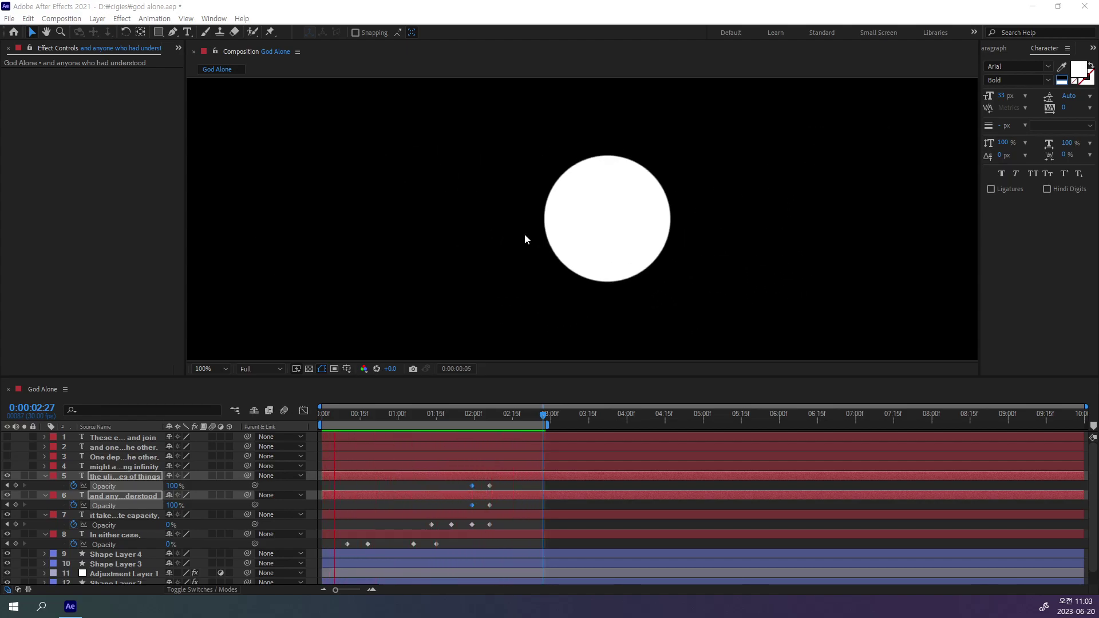
click(441, 413)
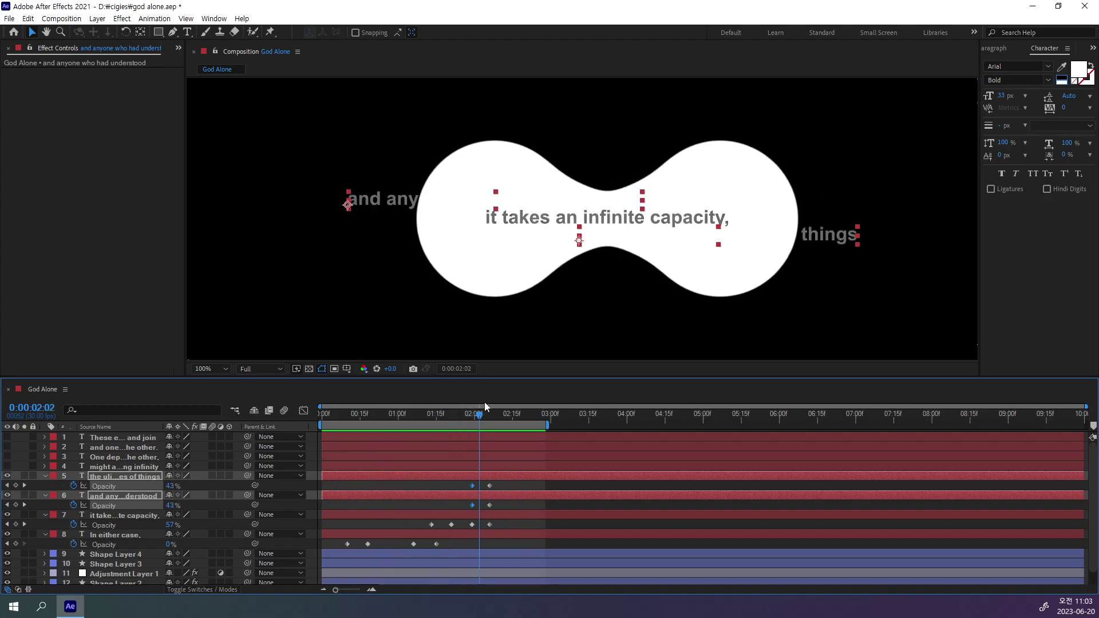
drag(441, 413, 497, 403)
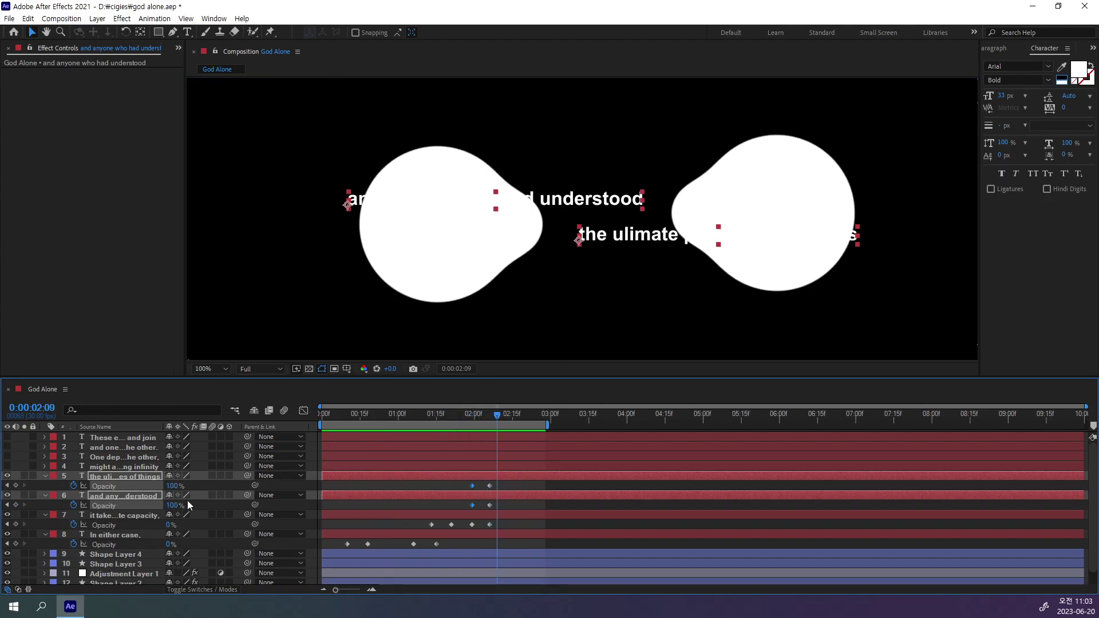
scroll(136, 544, down, 1)
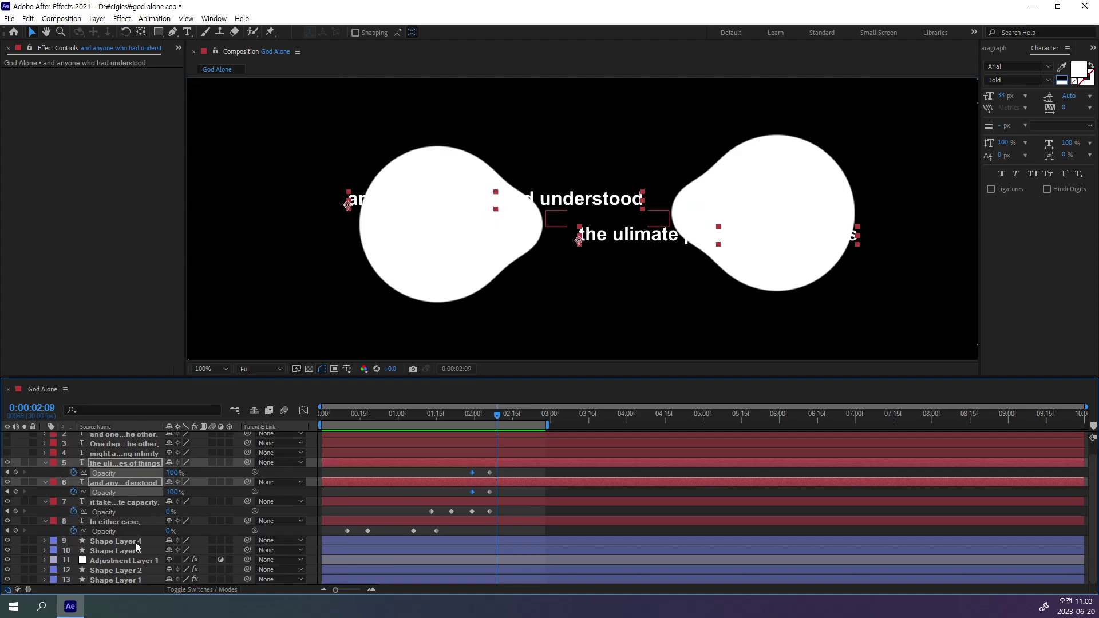
Step: Duplicate Shape Layers 1 and 2 and drag the copies above the text layers
click(111, 569)
shift+click(113, 578)
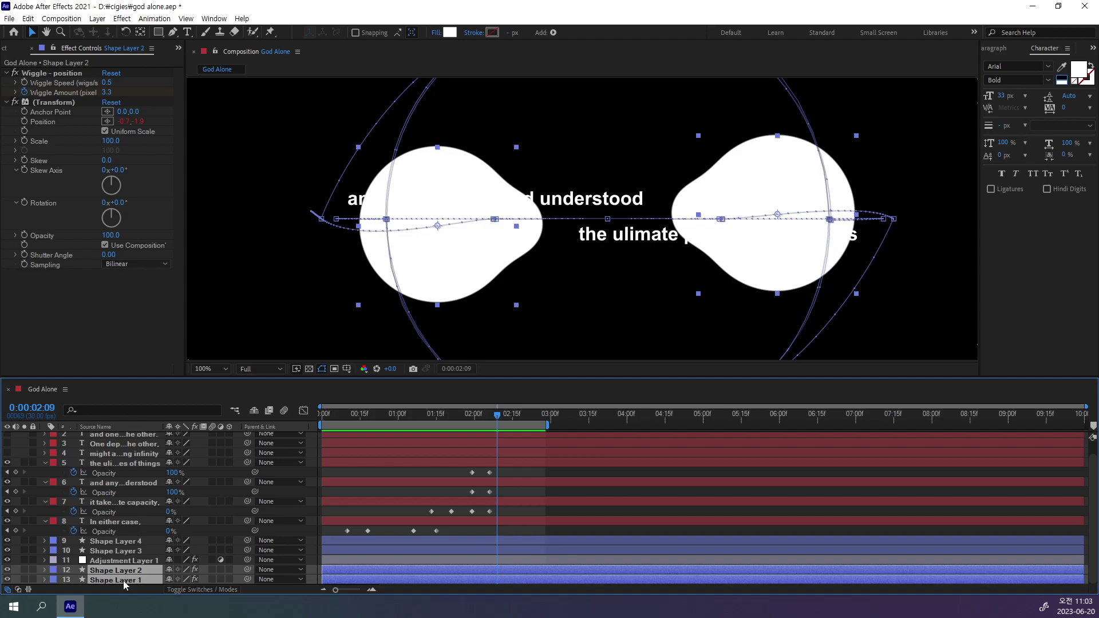
key(ctrl+d)
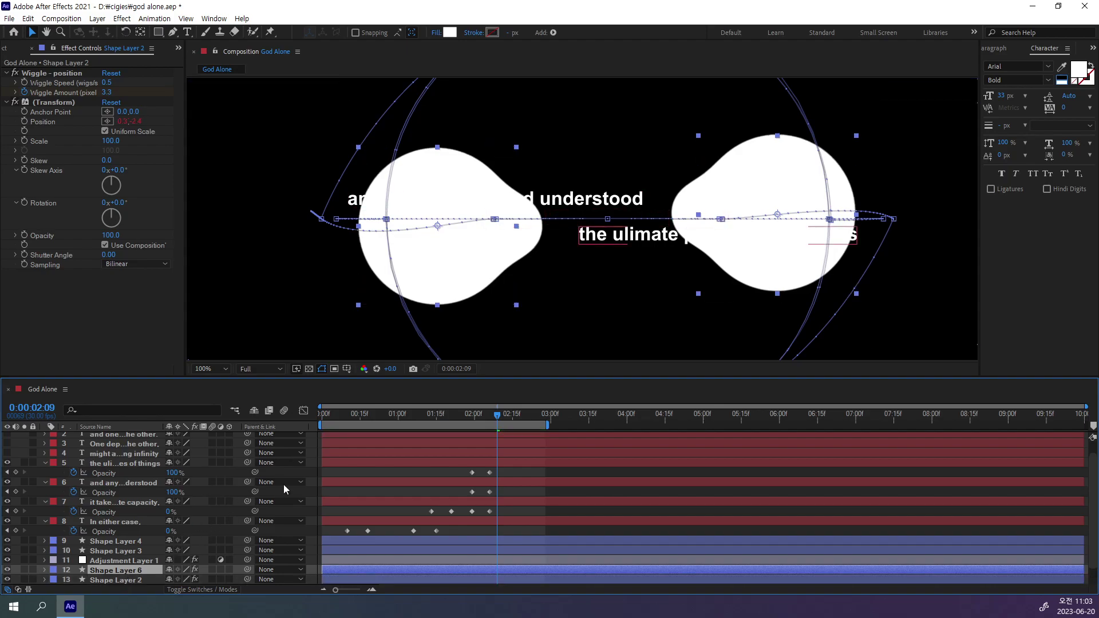
drag(130, 575, 138, 456)
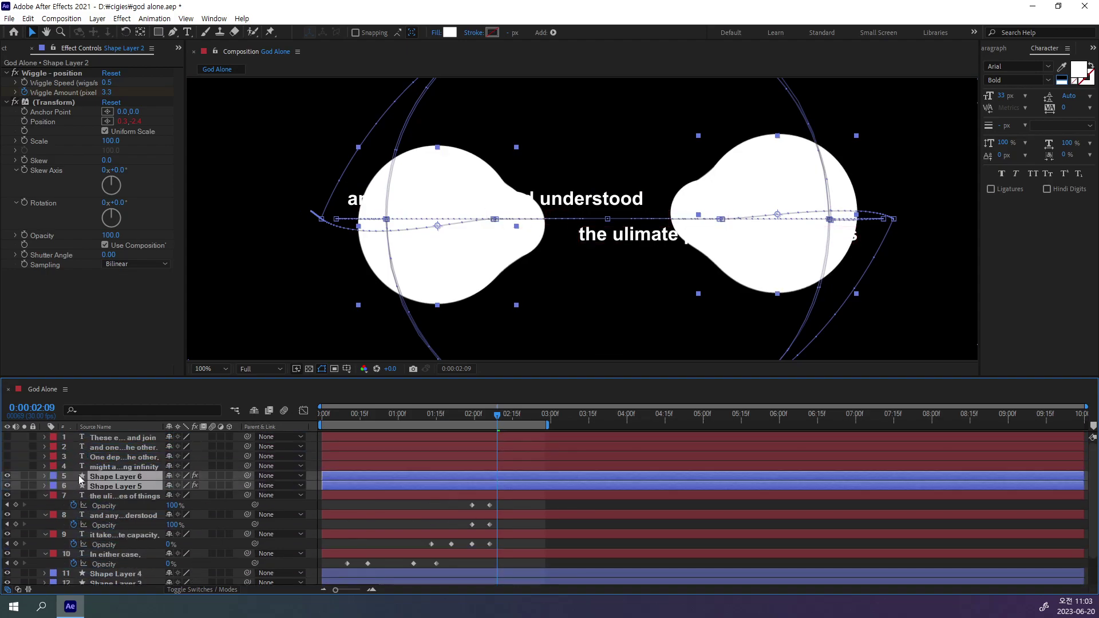
Step: Duplicate the 'understood' and 'principles of things' text layers, placing the understood copy under its partner
click(132, 495)
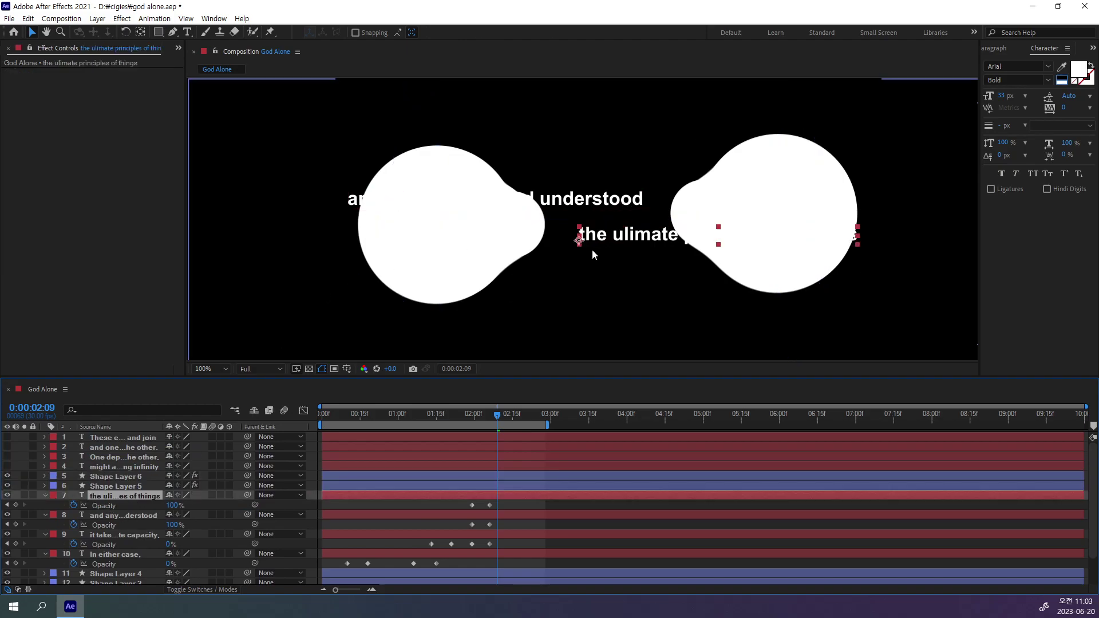
click(584, 236)
click(618, 209)
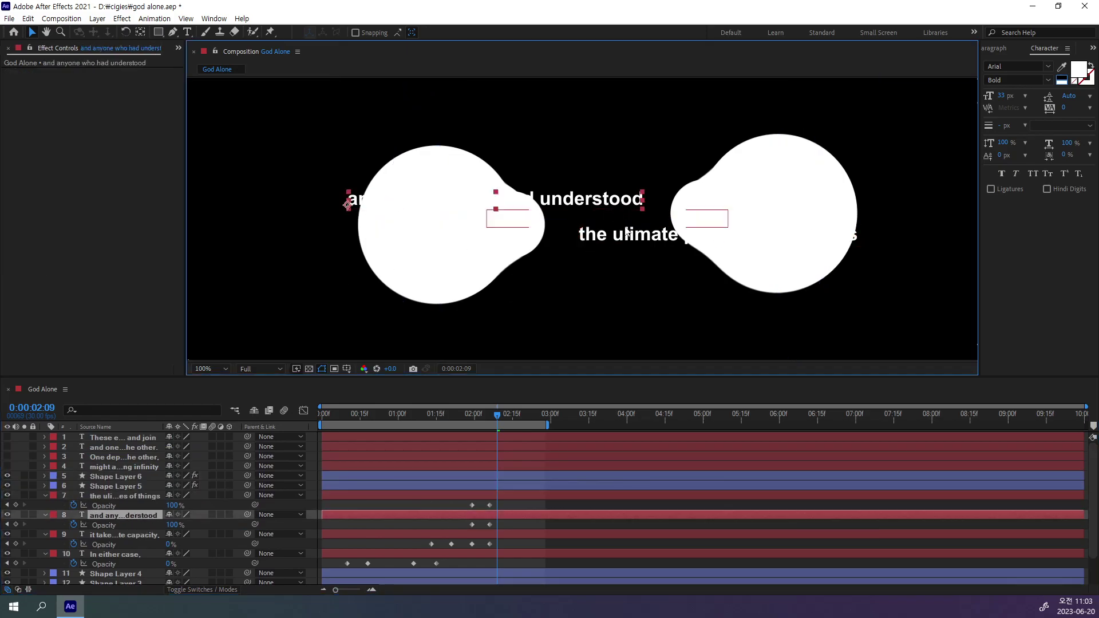
click(126, 496)
click(130, 515)
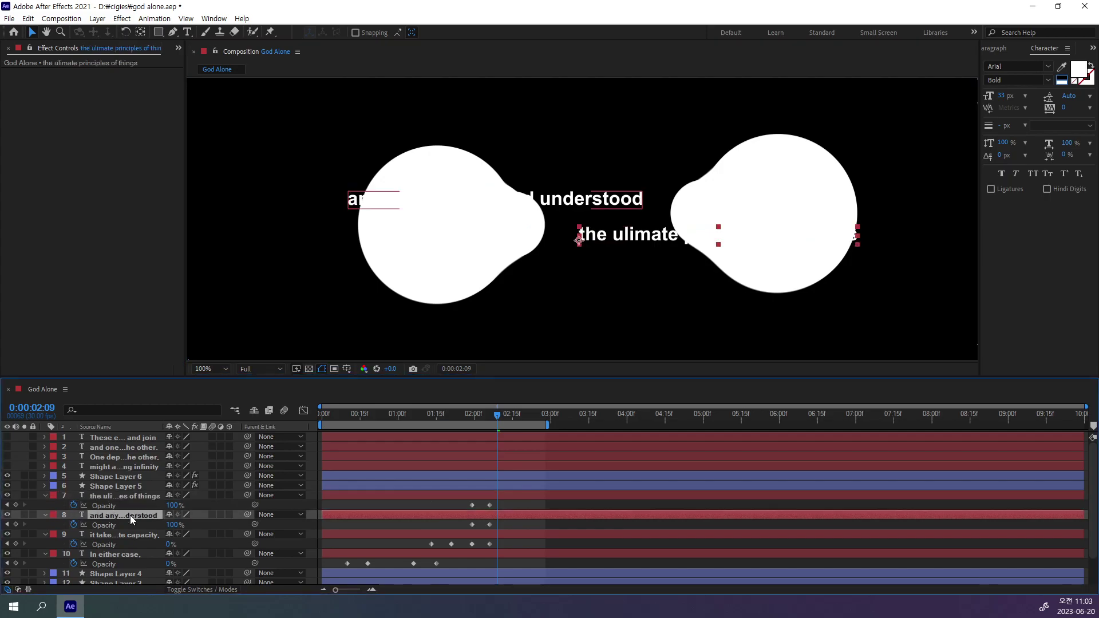
click(137, 492)
click(143, 516)
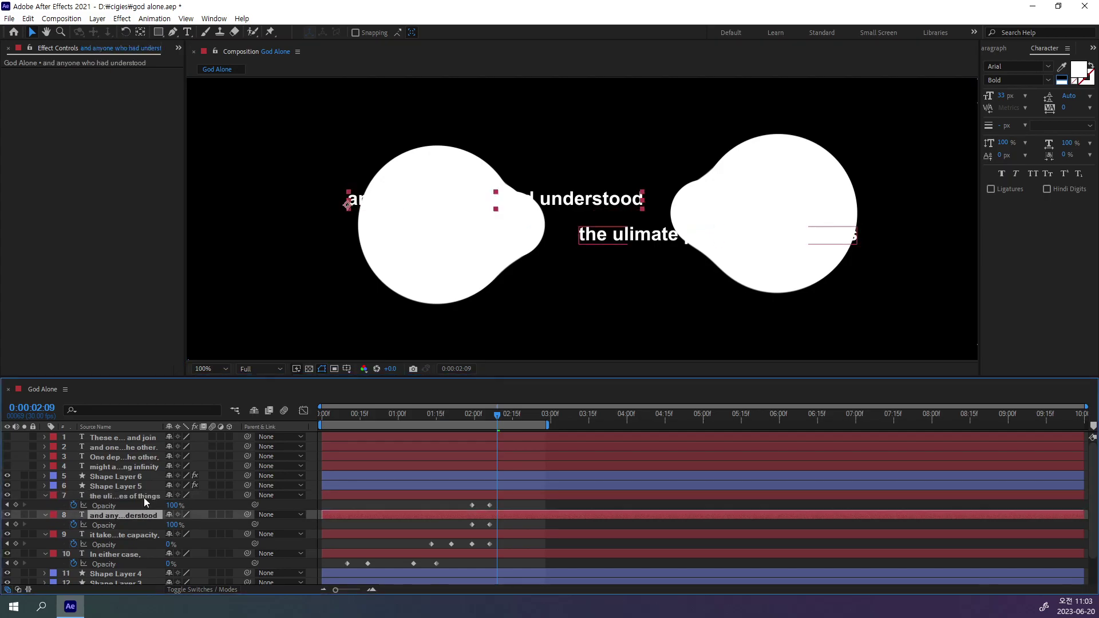
click(143, 496)
click(145, 517)
click(146, 495)
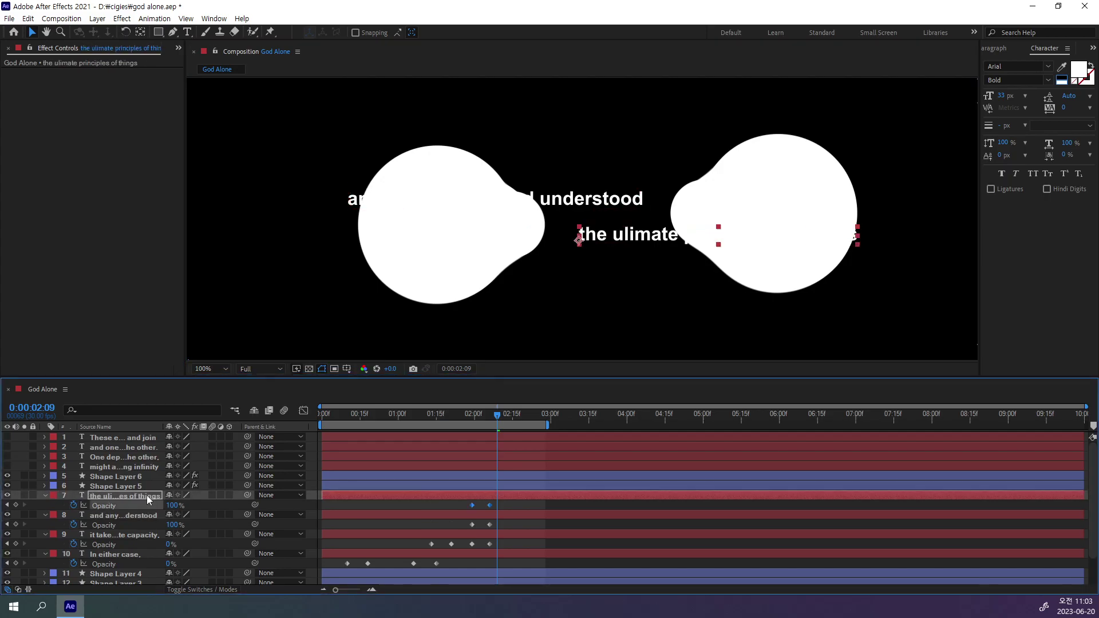
click(147, 515)
click(149, 497)
ctrl+click(149, 516)
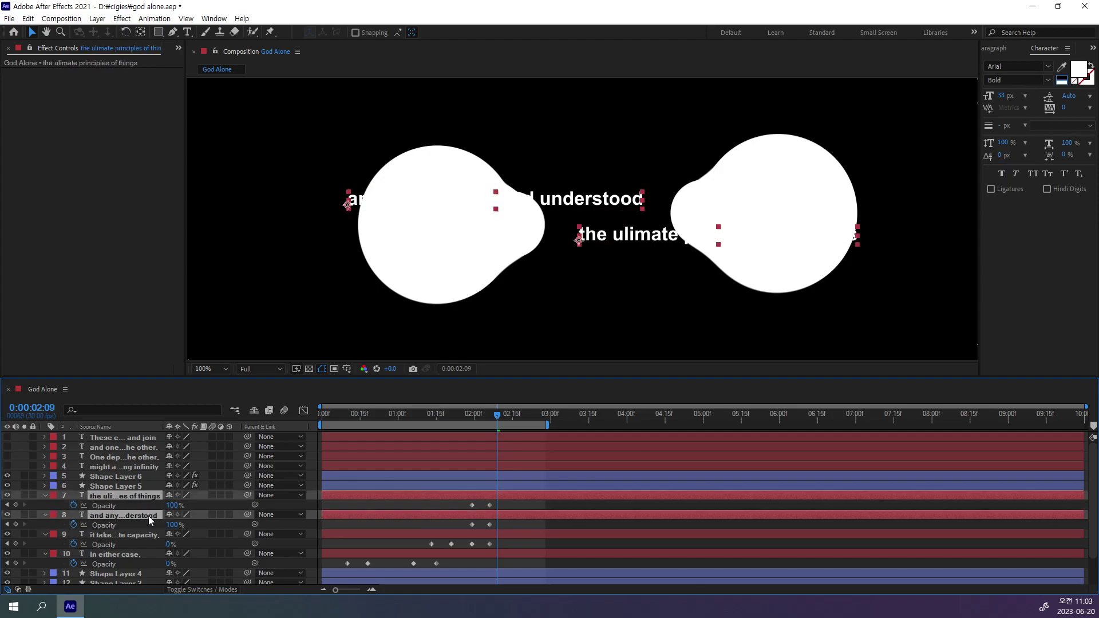
key(ctrl+d)
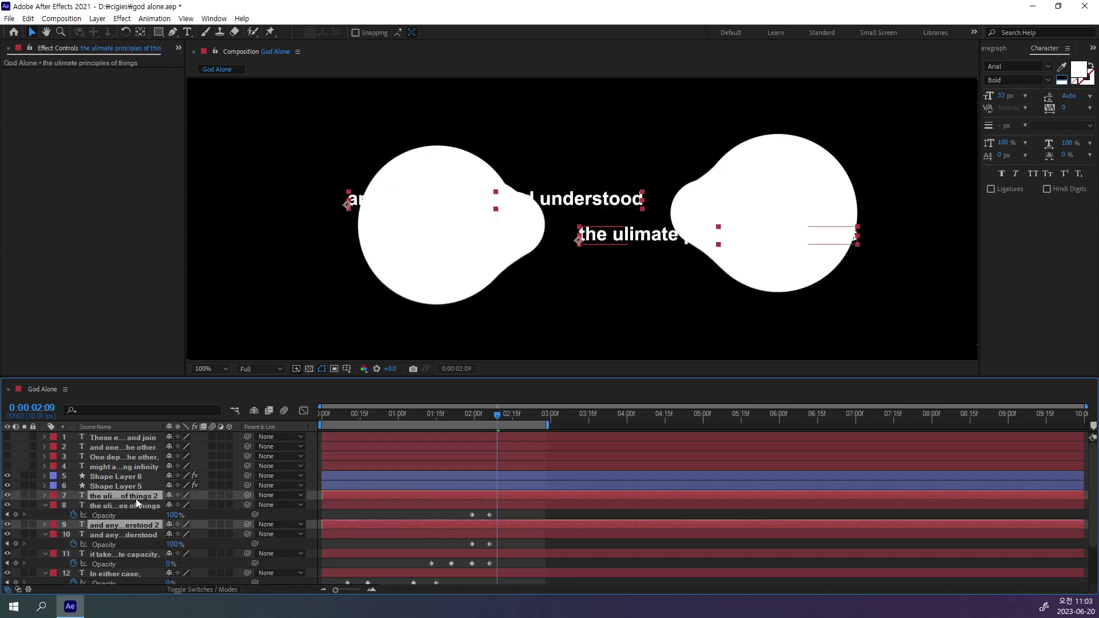
drag(142, 493, 142, 489)
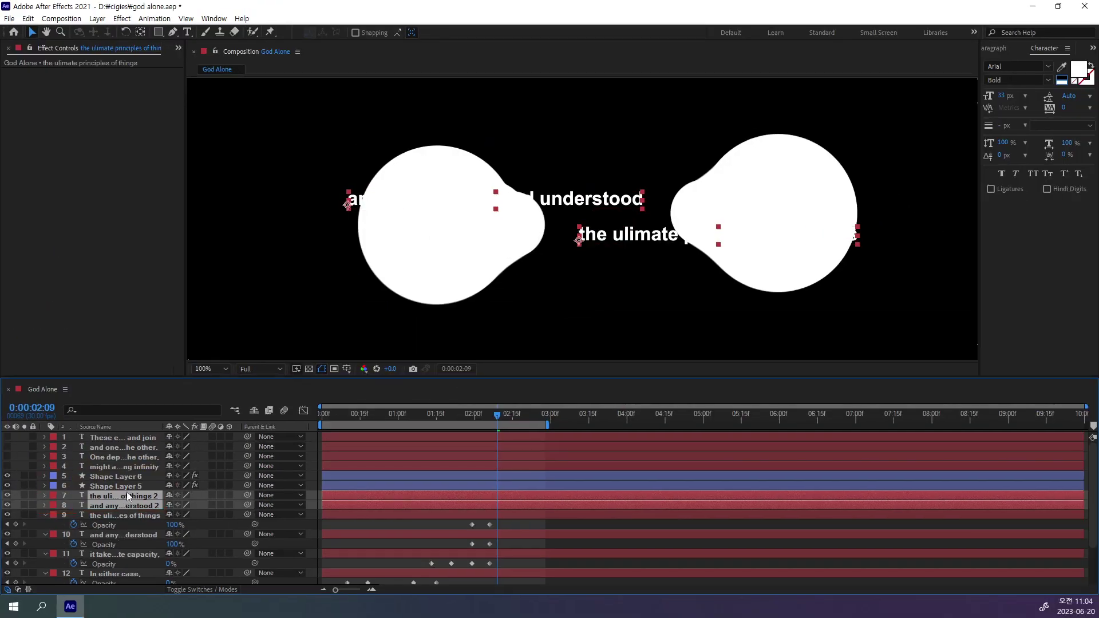
Step: Make the blob copy Shape Layer 6 visible in the composition
click(126, 485)
click(127, 475)
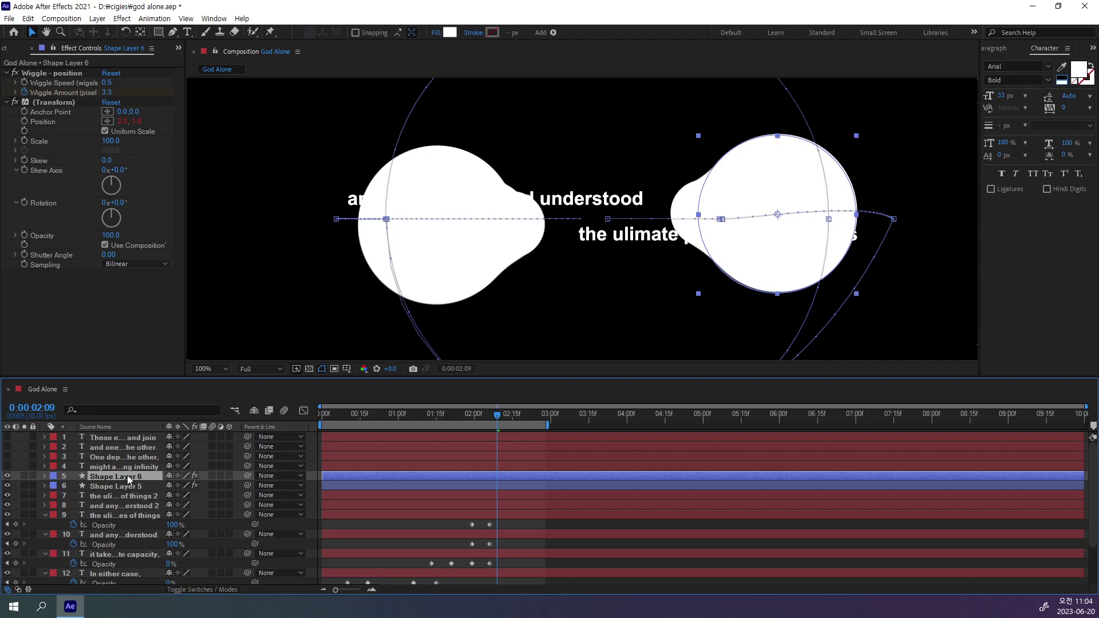
click(8, 476)
Step: Rename Shape Layer 5 to 왼쪽 마스크 and Shape Layer 6 to 오른쪽 마스크
click(127, 486)
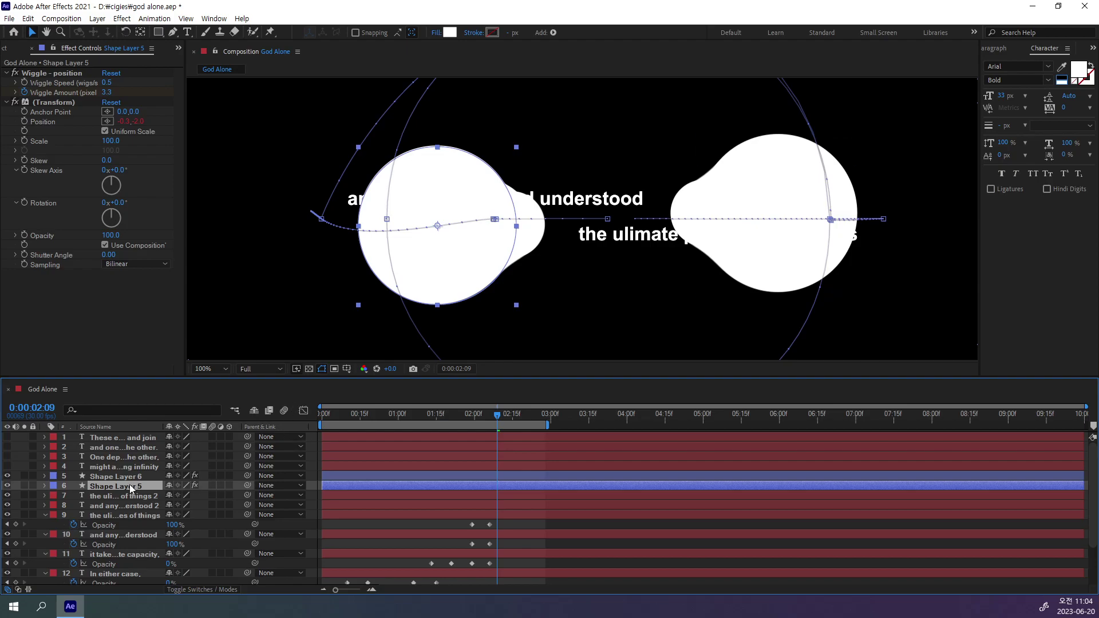
key(Return)
text(dhl)
text(쪽 맛)
key(Return)
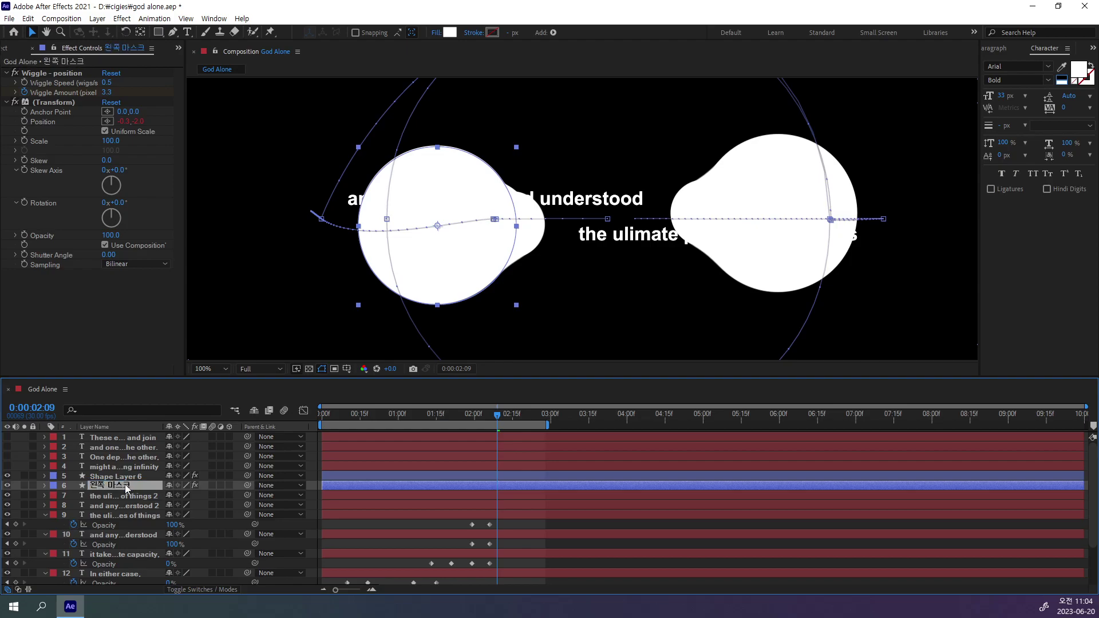
click(131, 476)
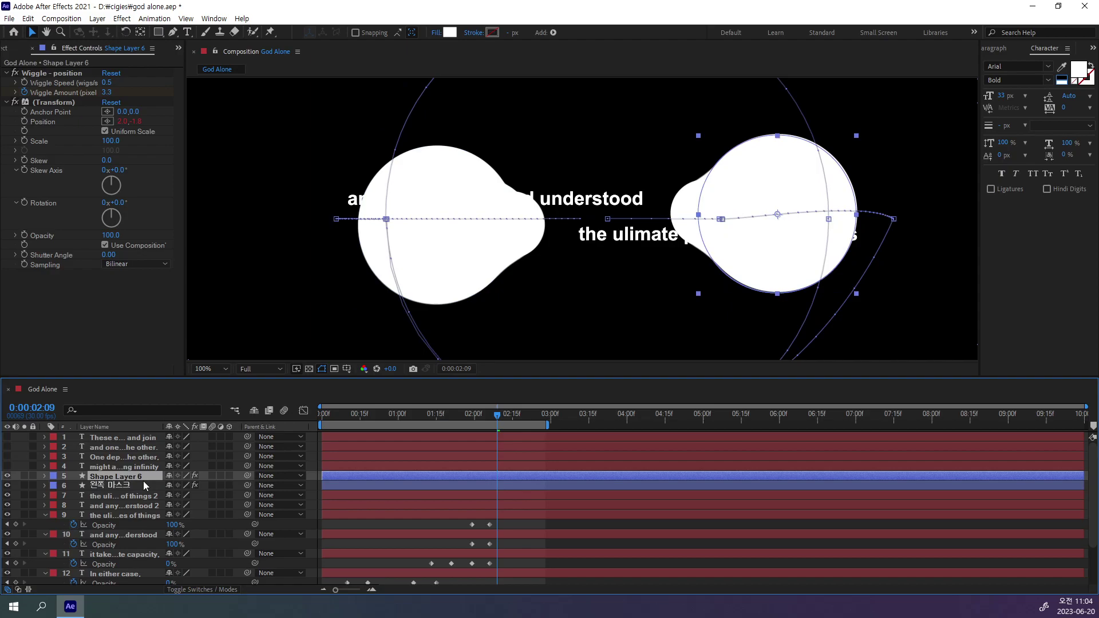
key(Return)
text(오른)
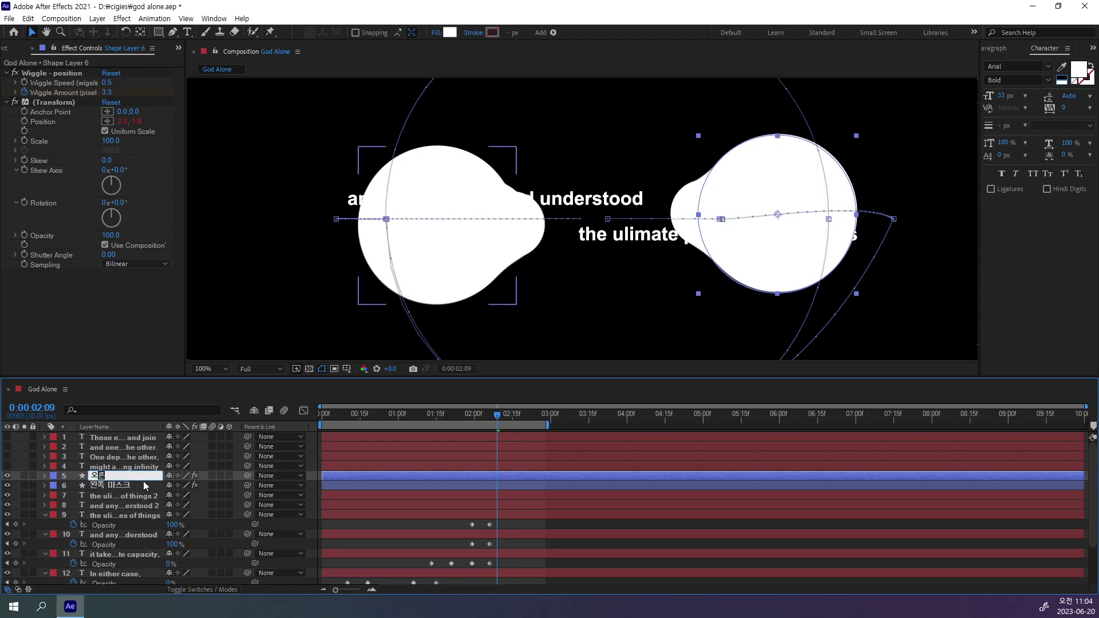
text(쪽 마스크)
key(Return)
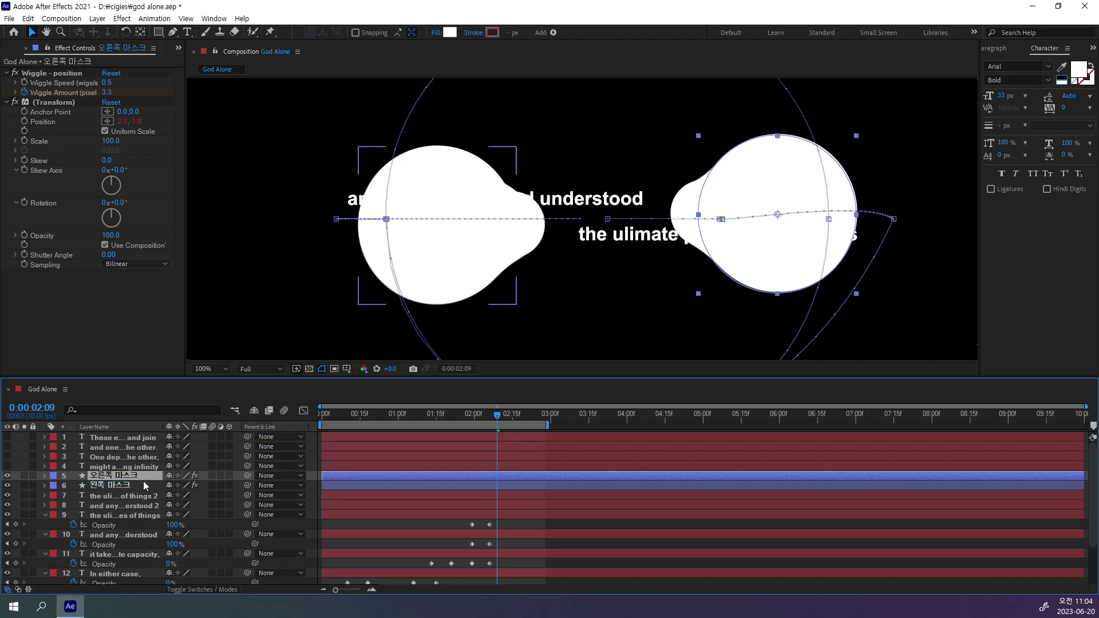
Step: Select each mask layer to check which blob it covers
click(119, 488)
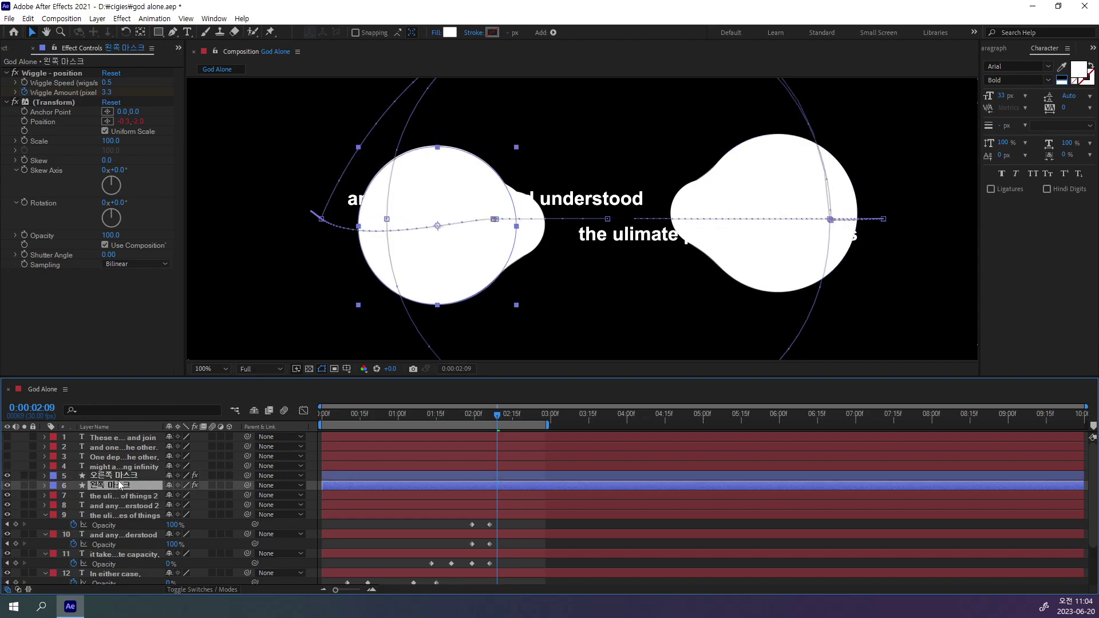
click(118, 478)
click(121, 485)
click(122, 497)
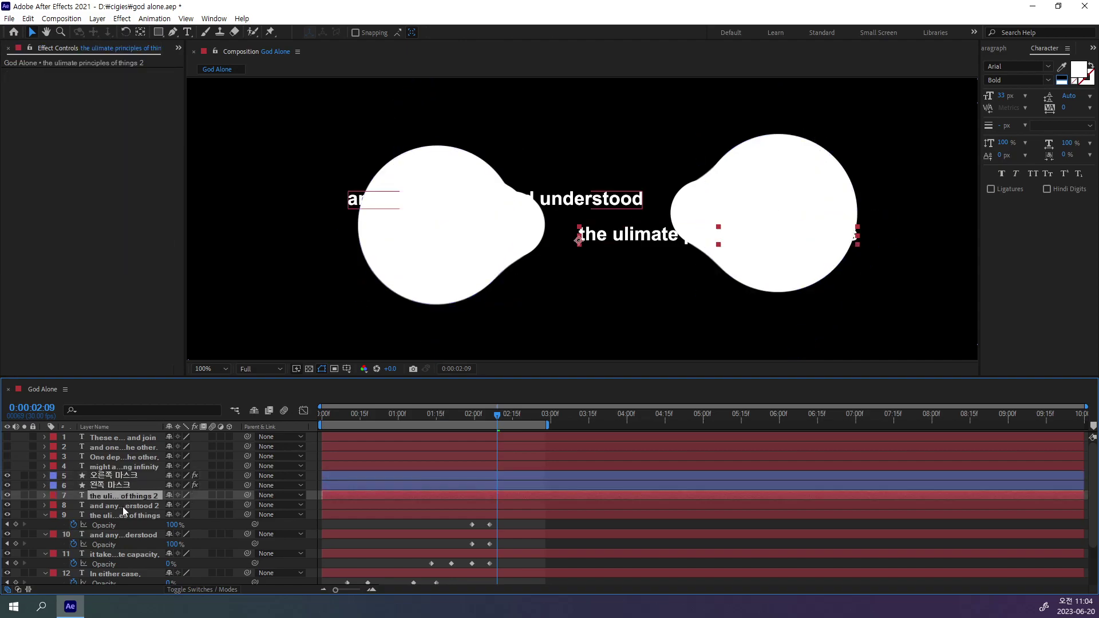
Step: Drag 'the ulimate principles of things 2' directly below the 오른쪽 마스크 layer
click(122, 504)
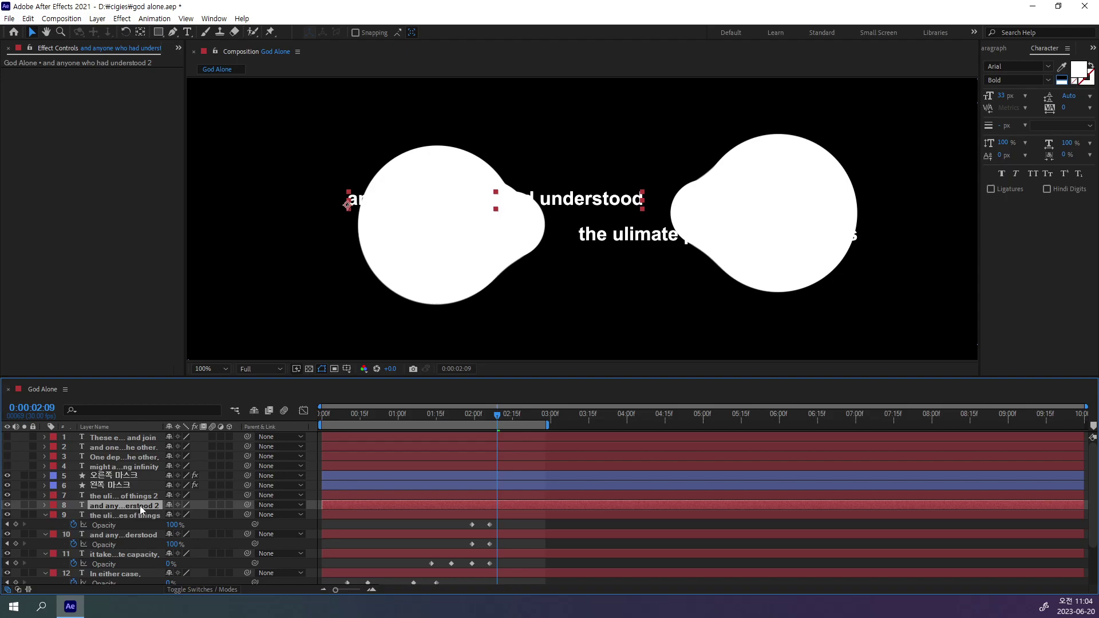
click(119, 497)
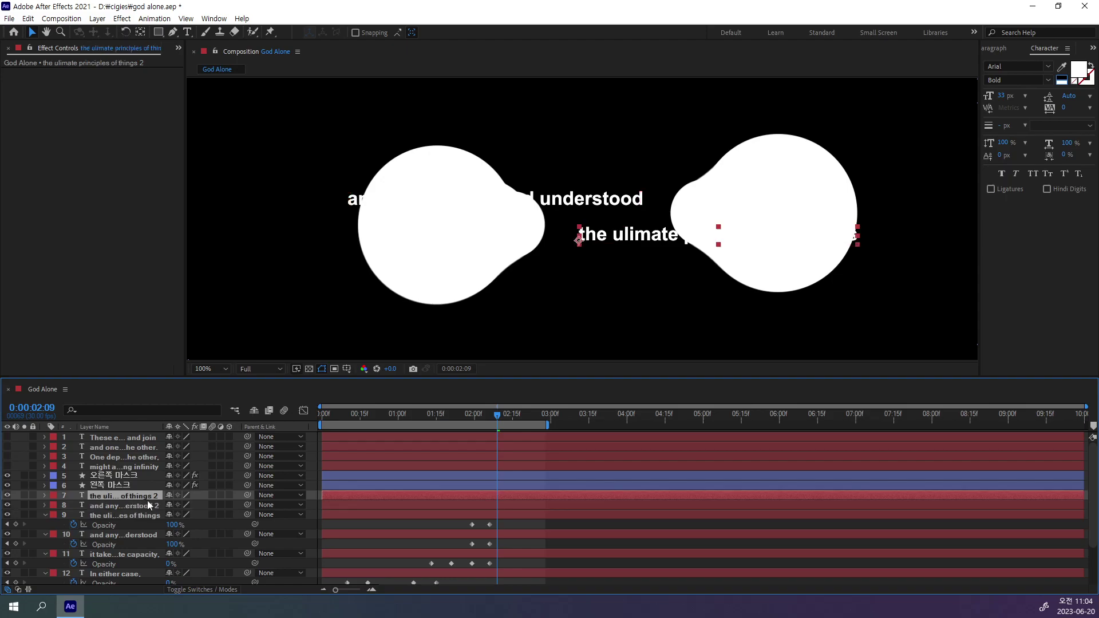
drag(136, 493, 138, 479)
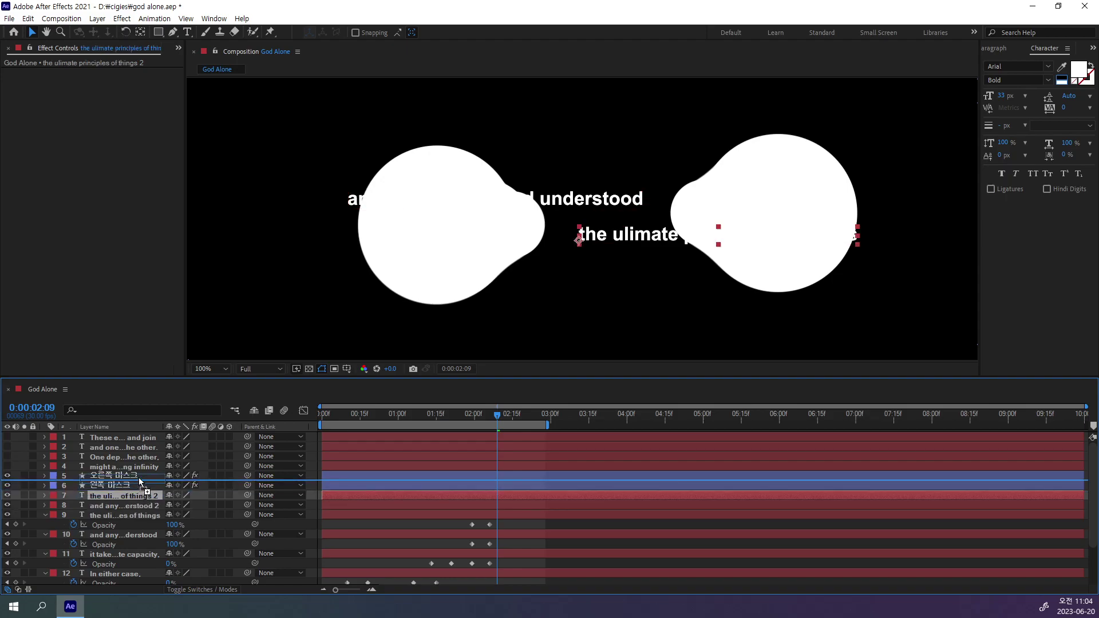
click(119, 494)
click(122, 478)
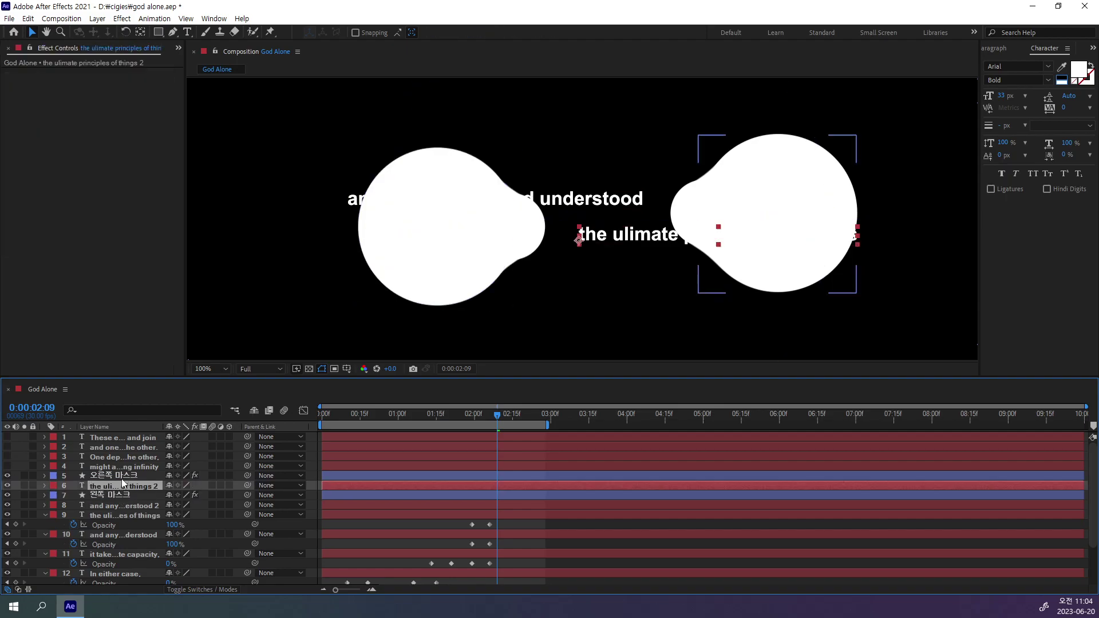
click(126, 484)
key(ctrl+Up)
key(ctrl+Down)
key(ctrl+Up)
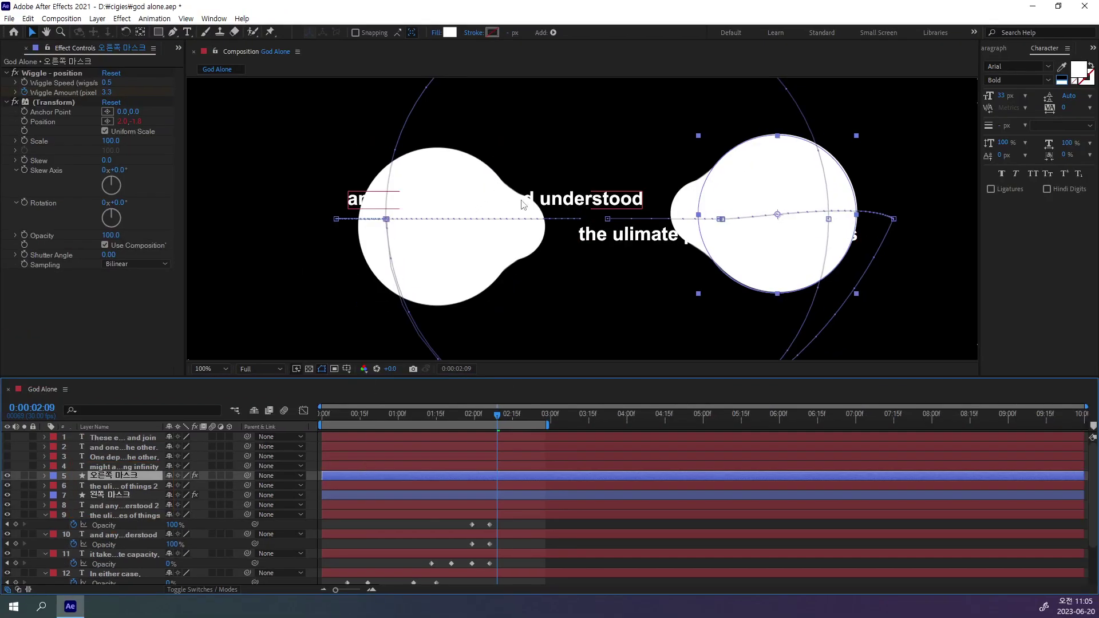
Step: Click through the mask and text copy layers to verify the new stacking order
click(115, 477)
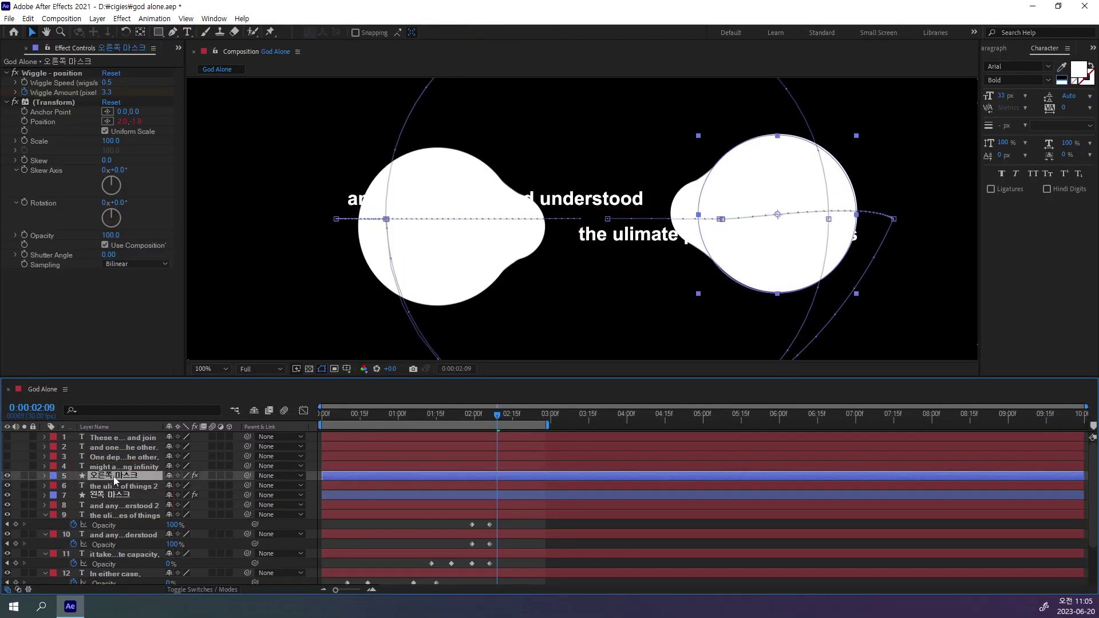
click(117, 486)
click(119, 495)
click(122, 505)
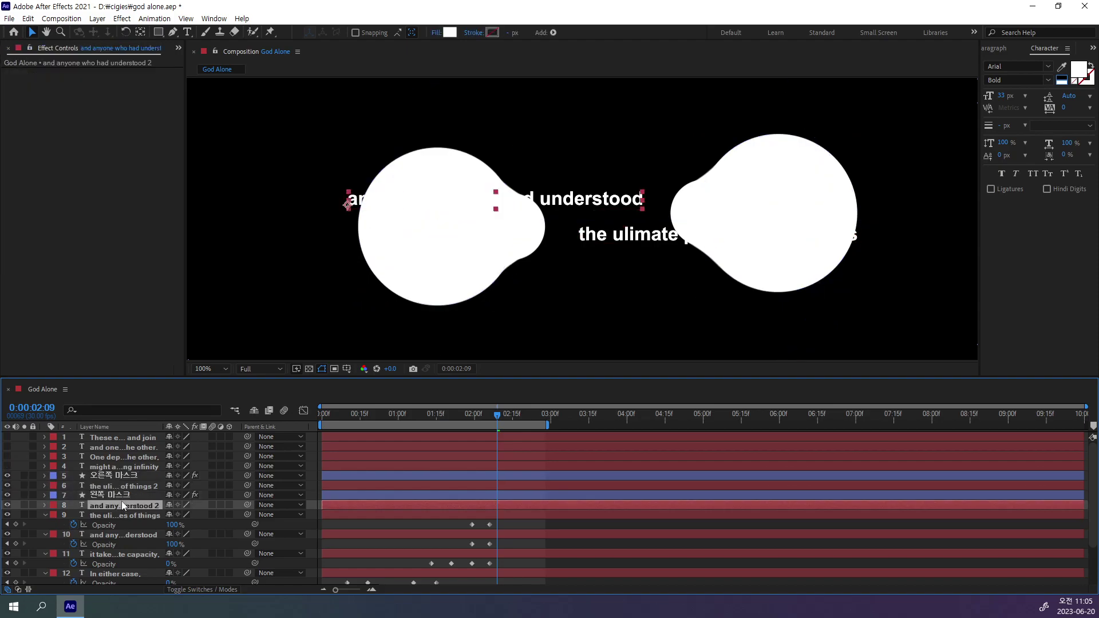
click(123, 495)
click(125, 486)
click(125, 475)
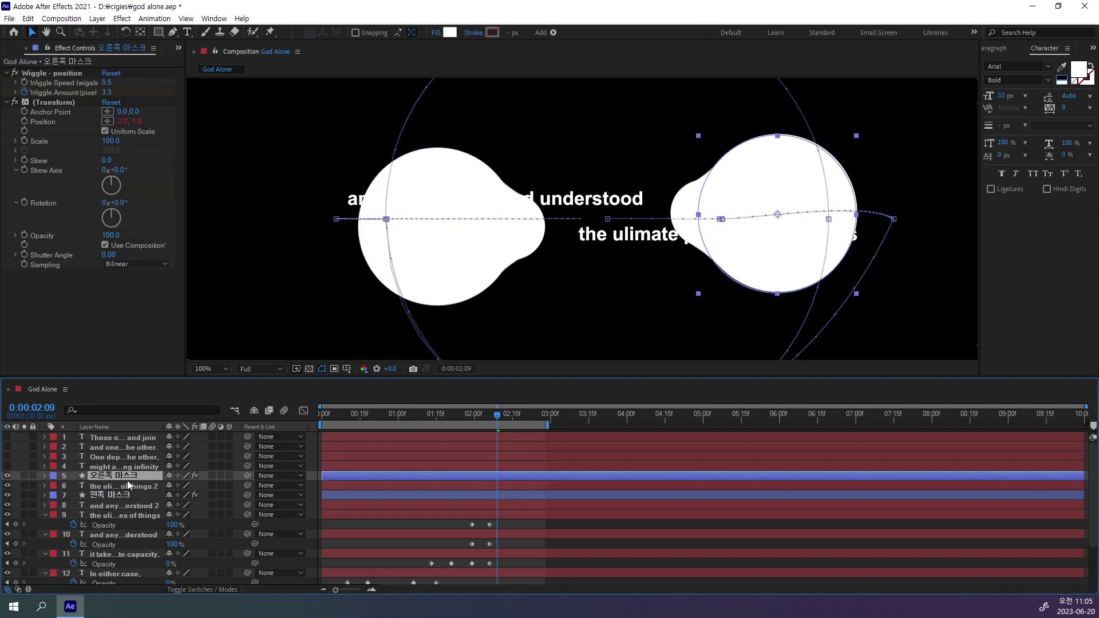
click(132, 486)
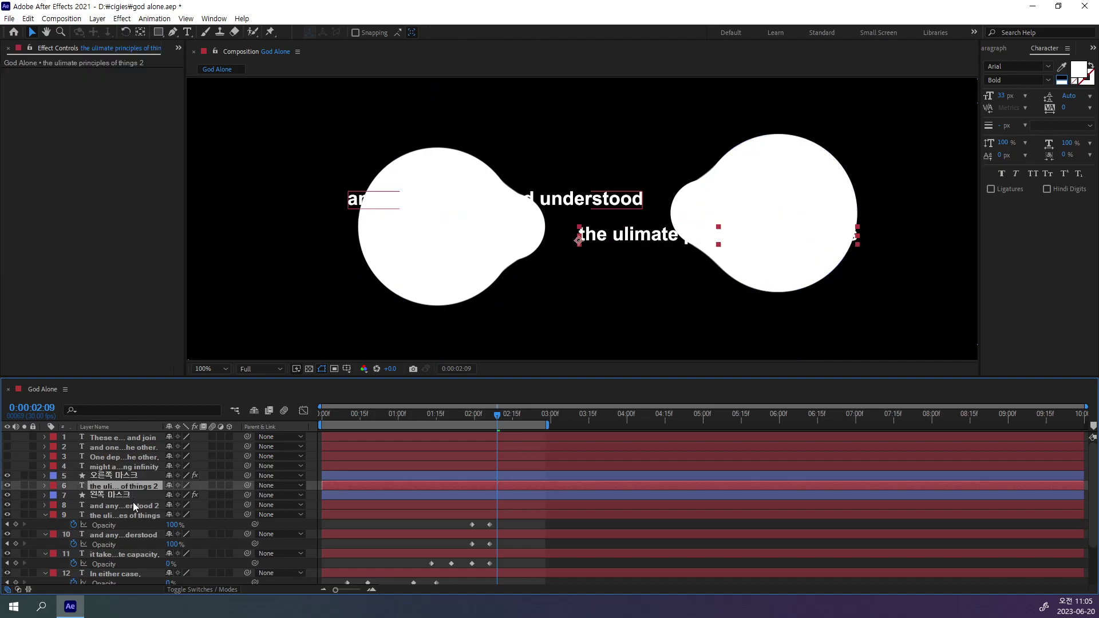
click(132, 504)
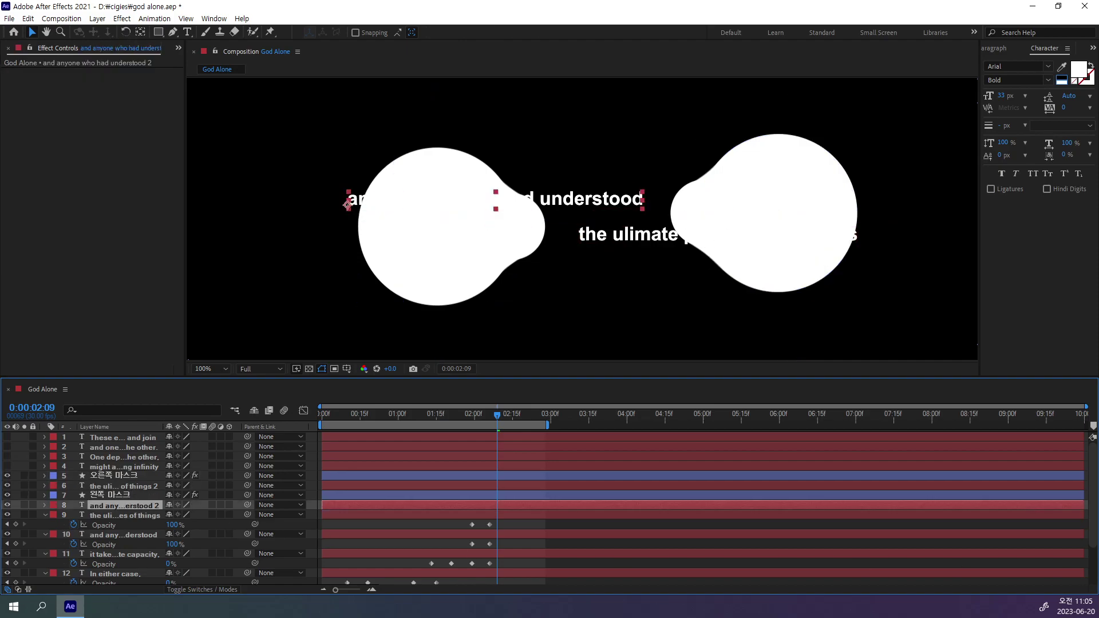
click(125, 486)
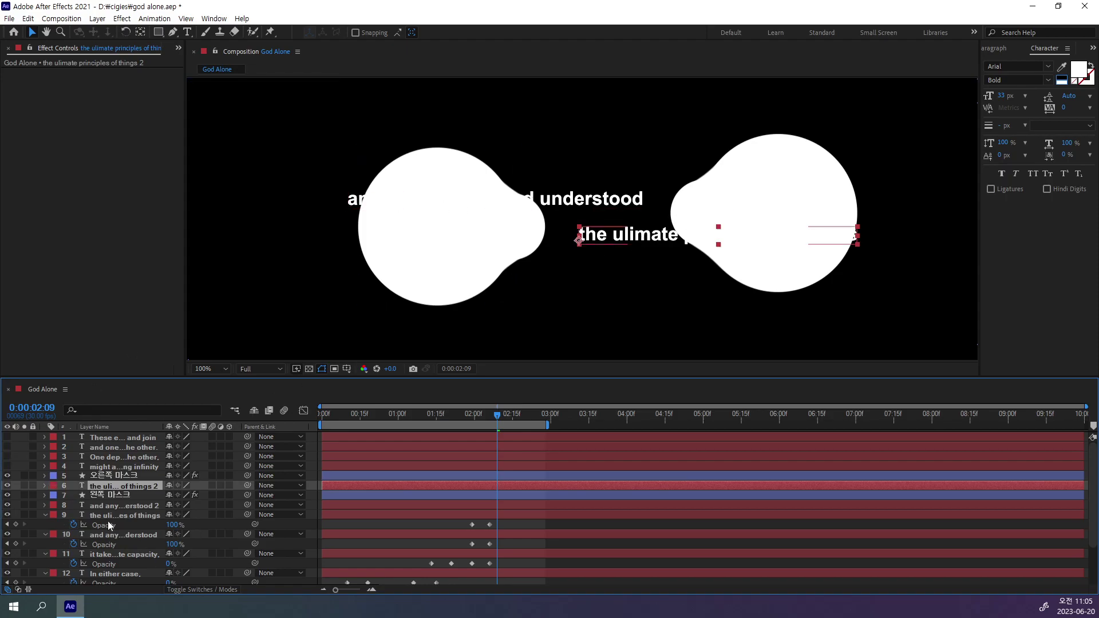
click(126, 495)
click(126, 486)
Step: Reveal the Mode and TrkMat columns through the Timeline menu's Columns > Modes
click(65, 392)
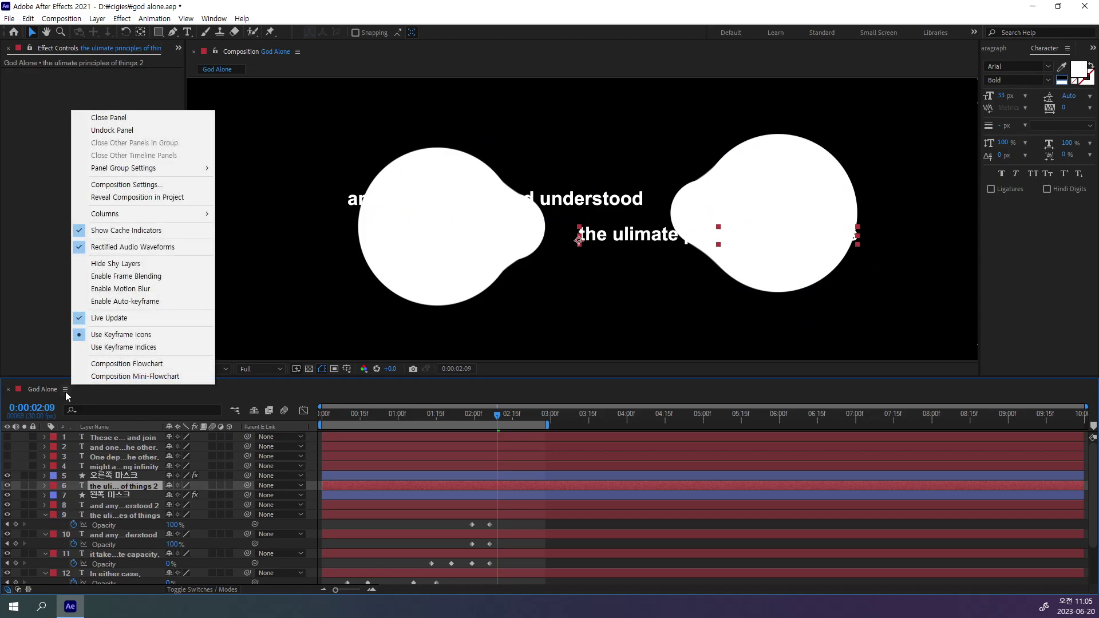
mouse_move(124, 218)
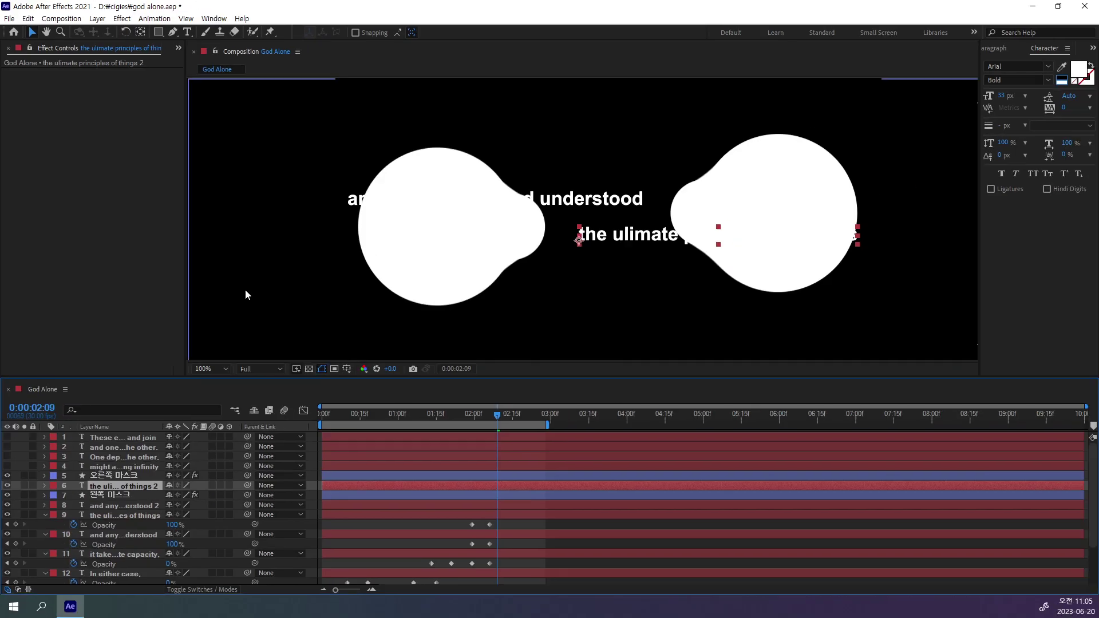
click(65, 391)
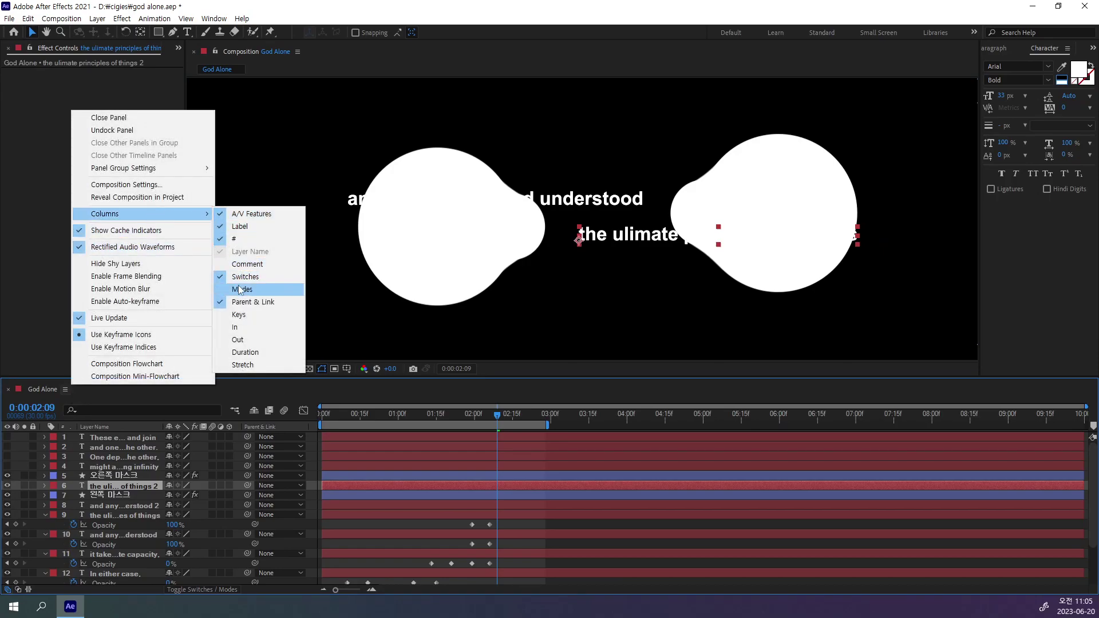
click(242, 289)
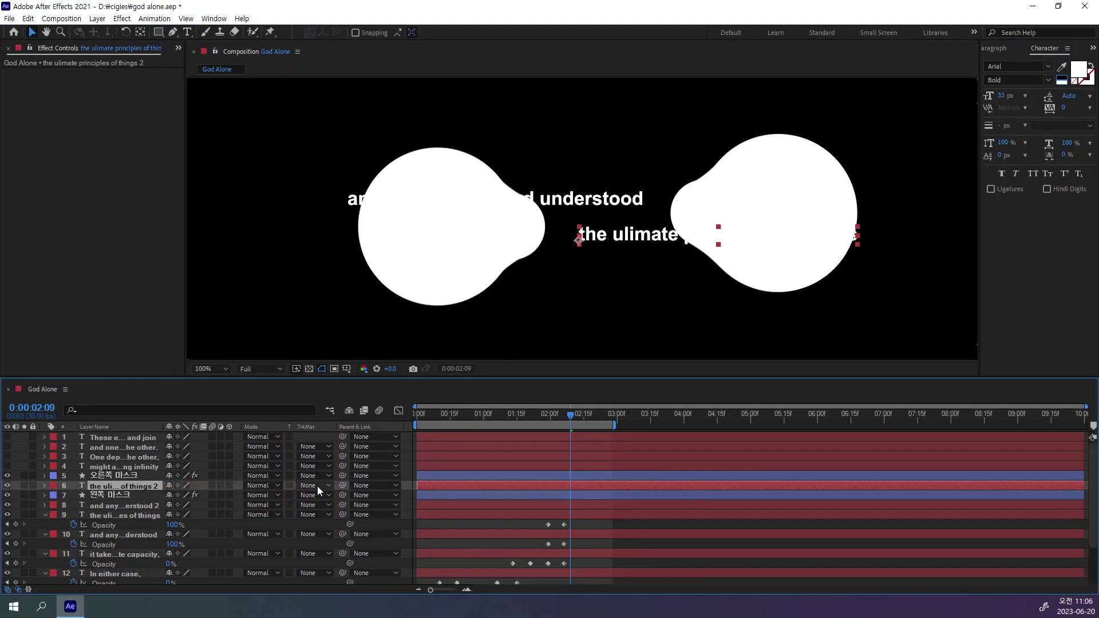
Step: Set the principles text copy's TrkMat to Alpha Matte '오른쪽 마스크'
click(317, 486)
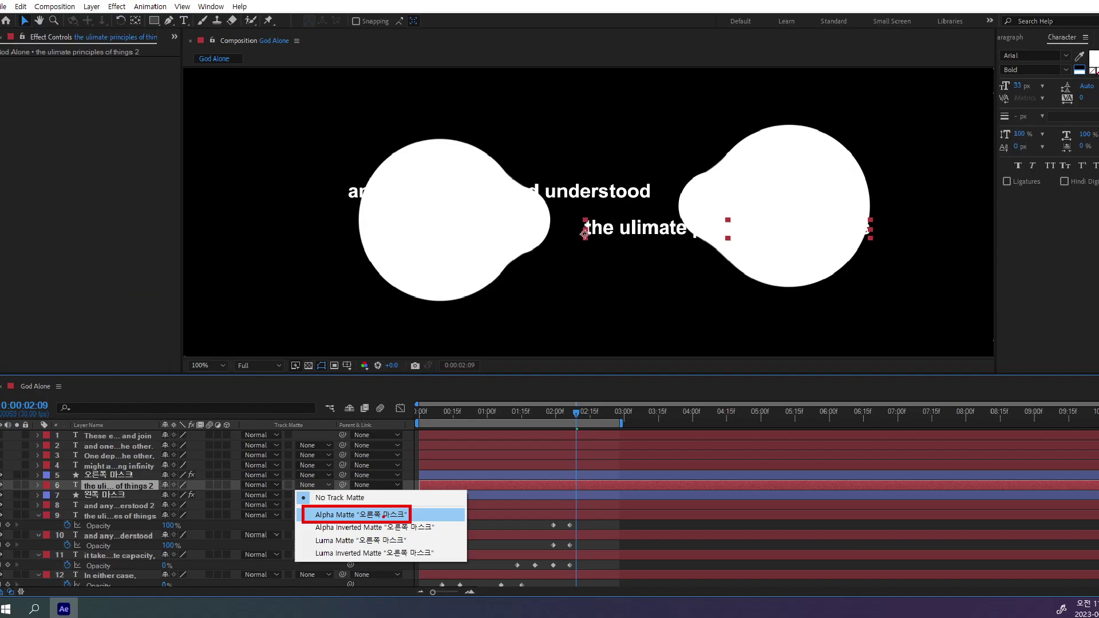
click(439, 518)
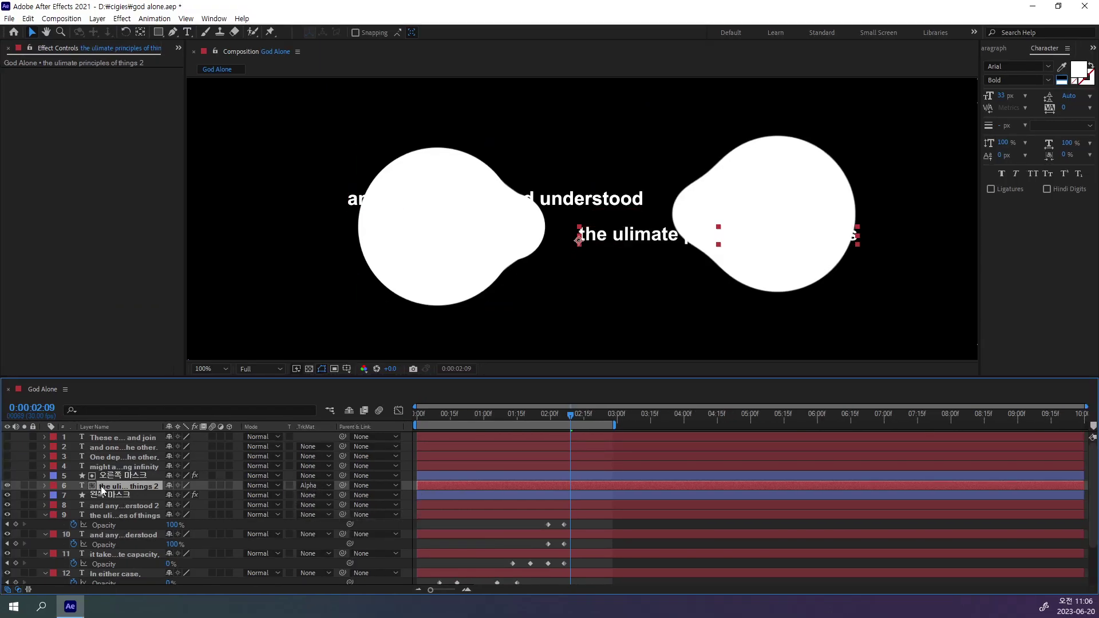
Step: Set the matted text copy's fill colour to black
click(128, 475)
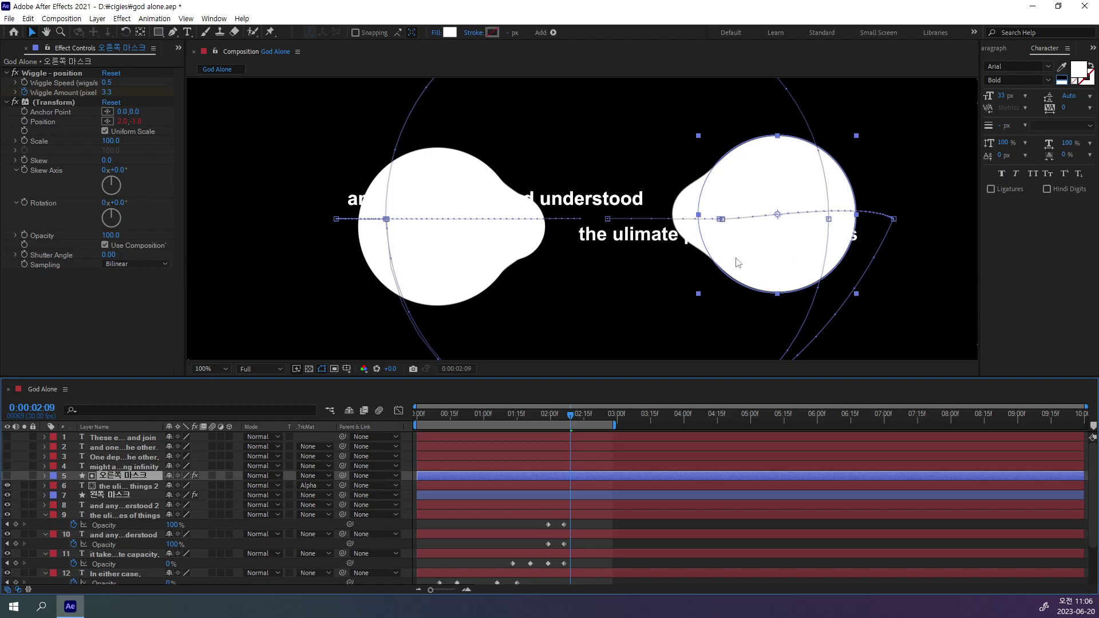
click(144, 487)
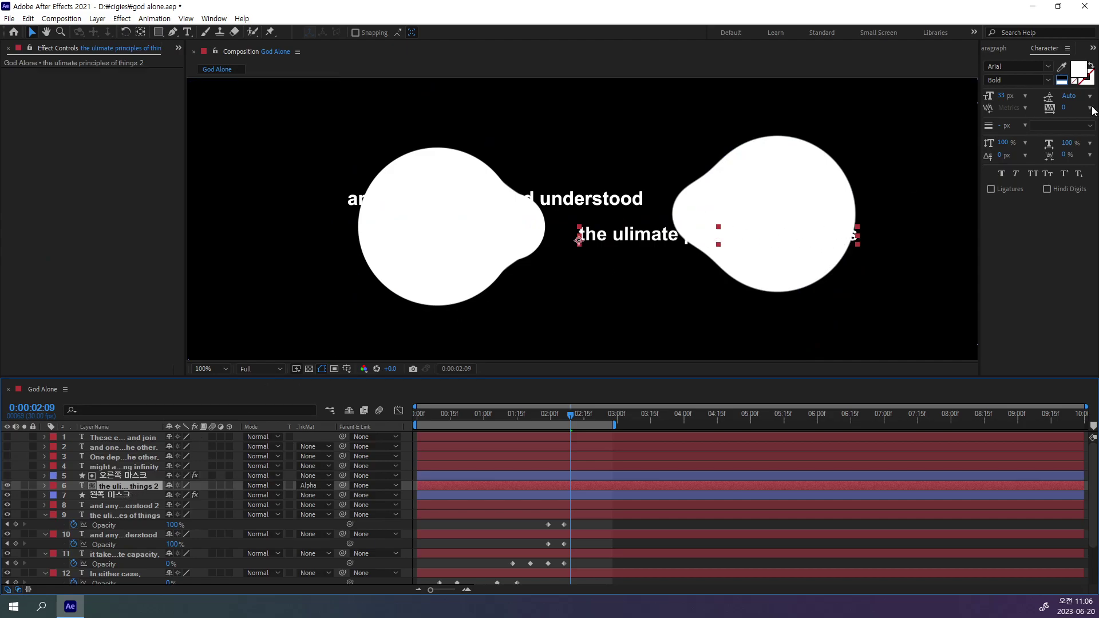
click(1060, 80)
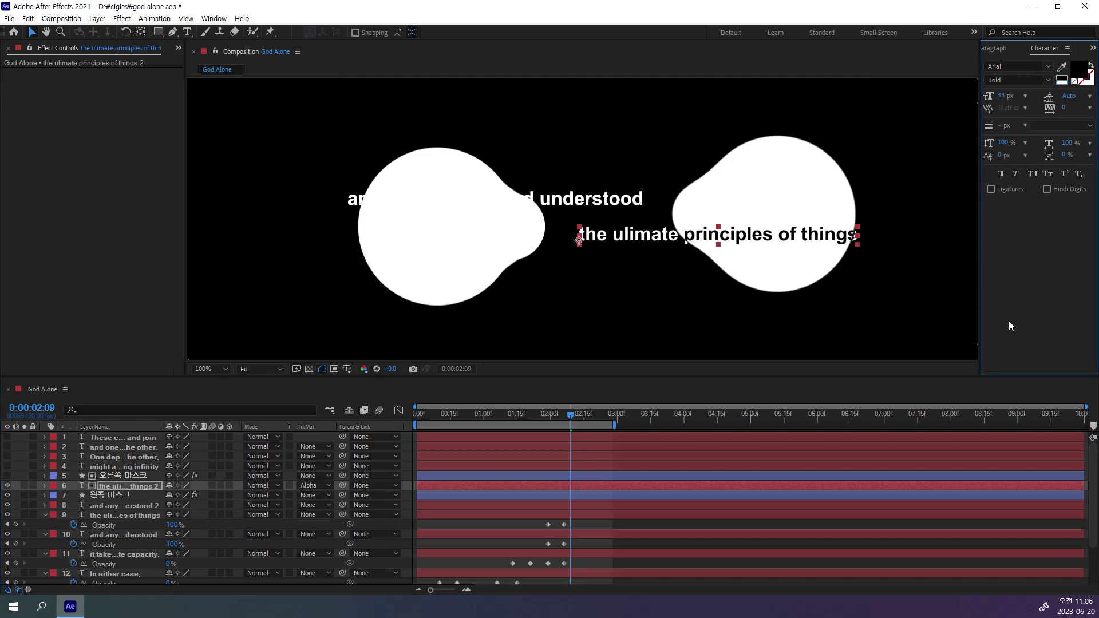
Step: Scrub the playhead forward and back to preview the black text inside the blob
click(677, 417)
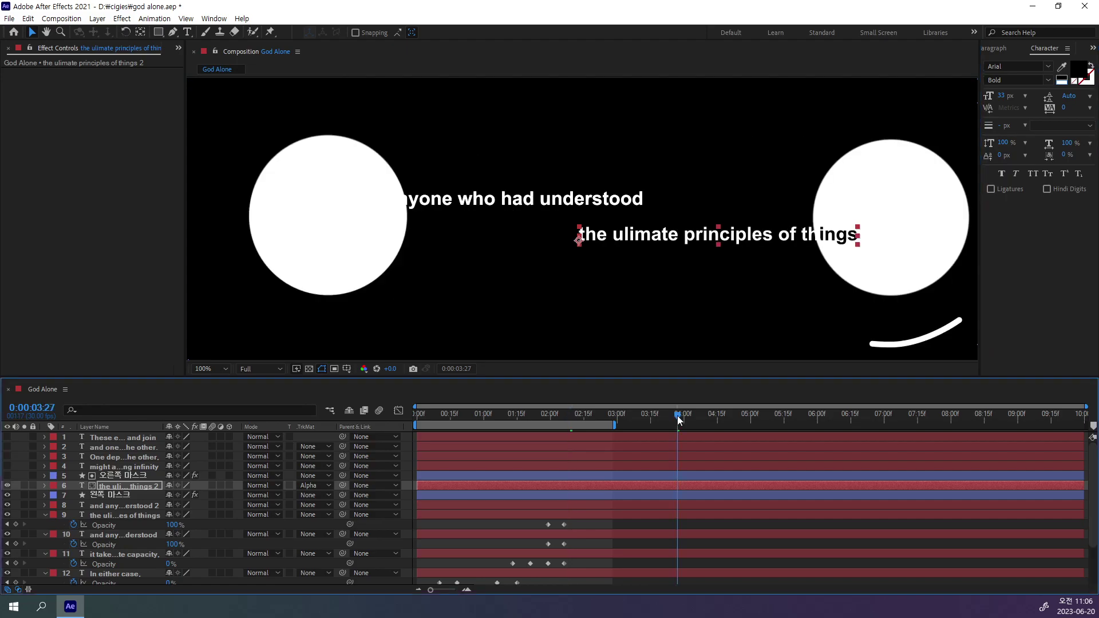
click(711, 438)
mouse_move(679, 415)
mouse_down()
mouse_move(527, 421)
mouse_move(753, 428)
mouse_up()
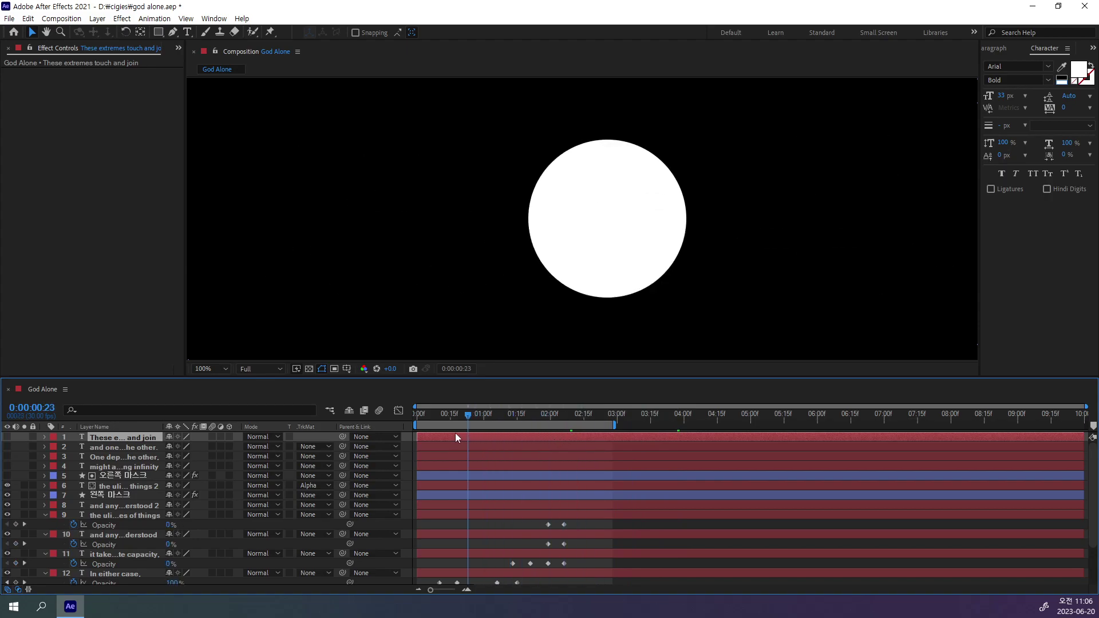
mouse_move(753, 428)
mouse_down()
mouse_move(559, 435)
mouse_move(764, 466)
mouse_move(524, 455)
mouse_move(651, 463)
mouse_move(472, 468)
mouse_move(593, 479)
mouse_move(492, 485)
mouse_move(571, 489)
mouse_up()
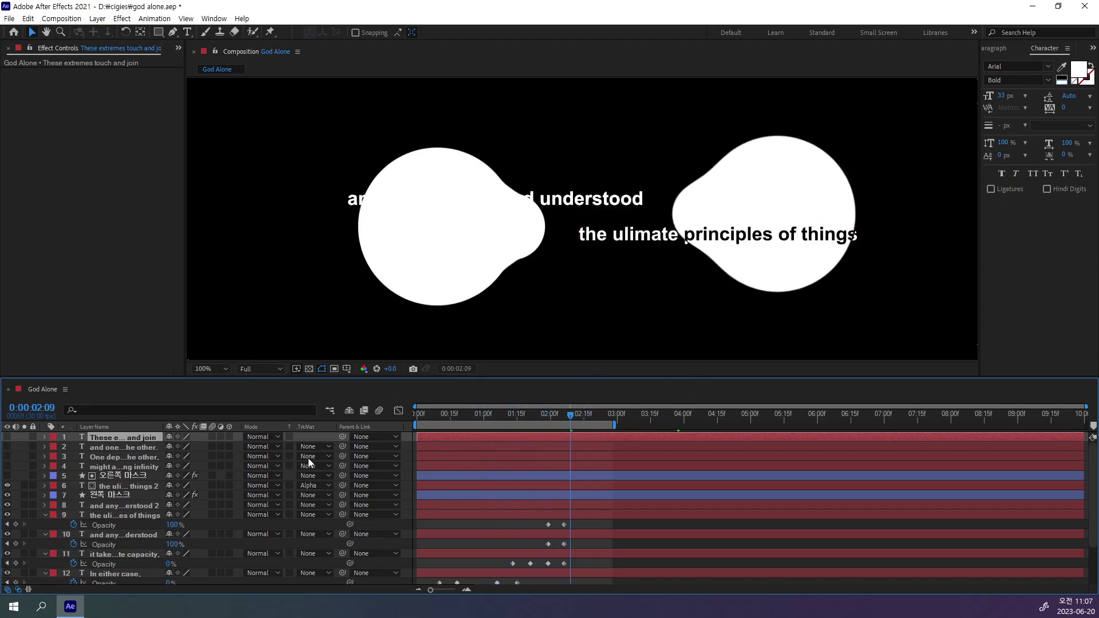
Step: Click through the text copies and mask layers to compare them
click(133, 496)
click(129, 489)
click(135, 507)
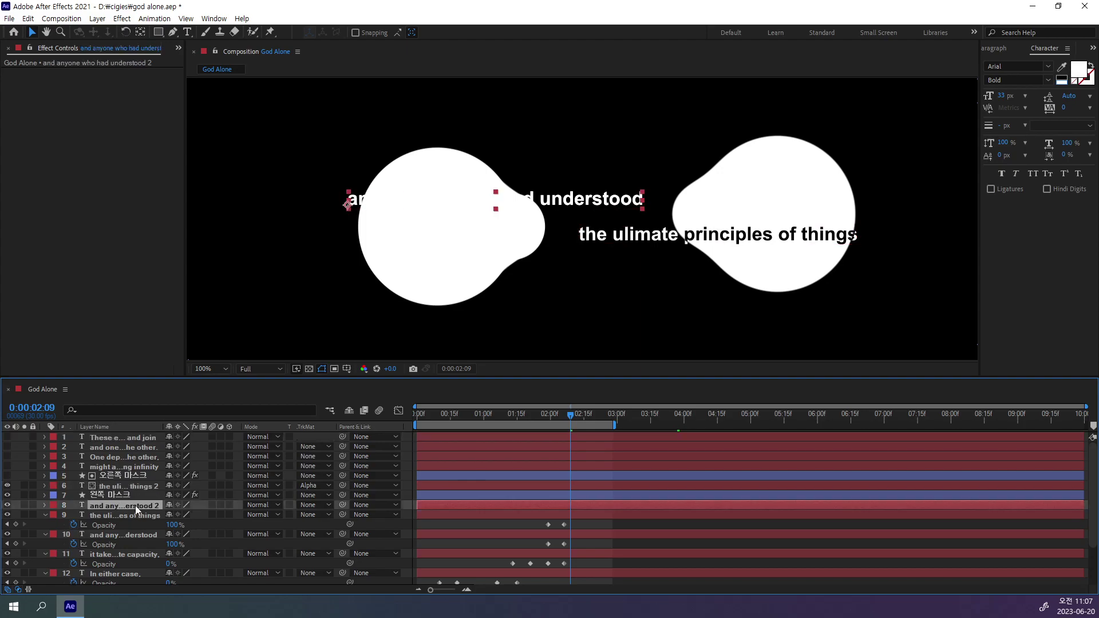
click(142, 487)
click(143, 505)
click(115, 495)
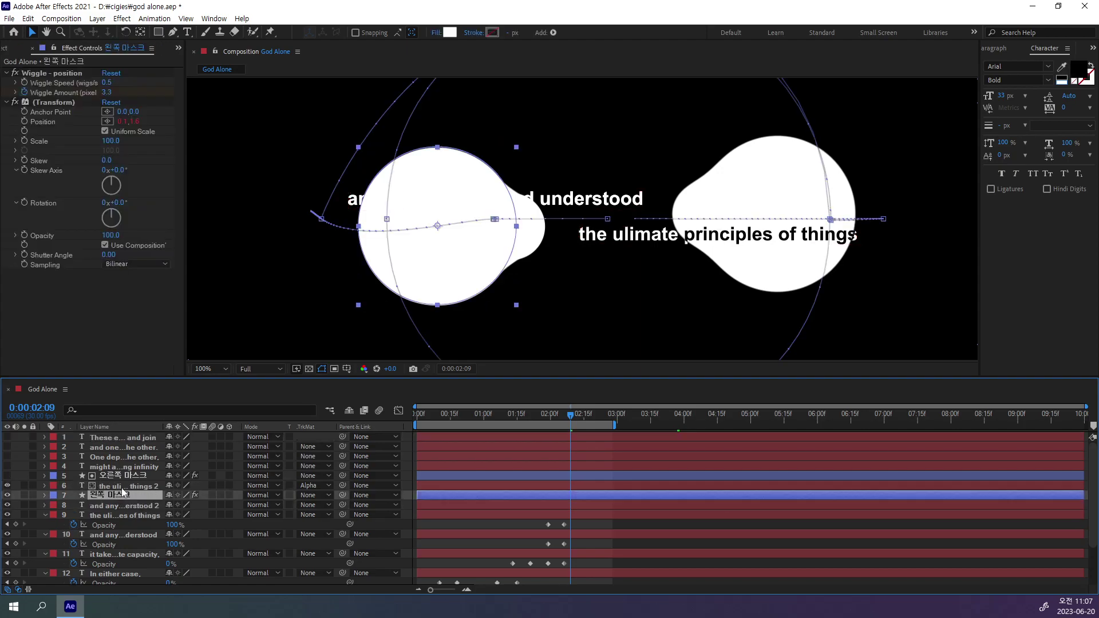
click(121, 487)
click(127, 475)
click(129, 484)
click(140, 505)
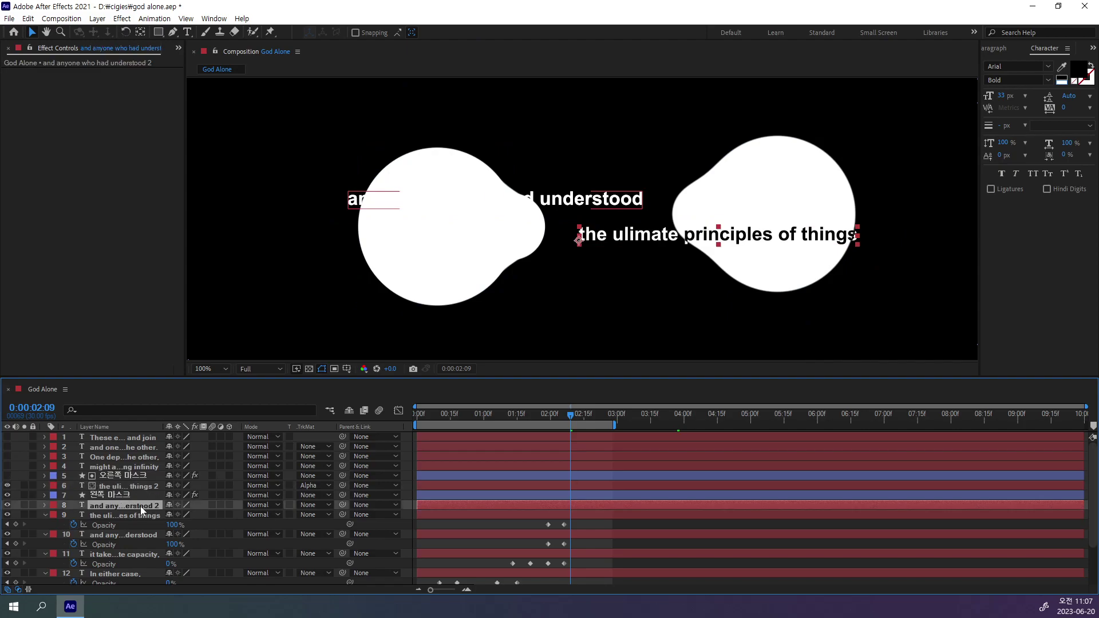
right_click(115, 507)
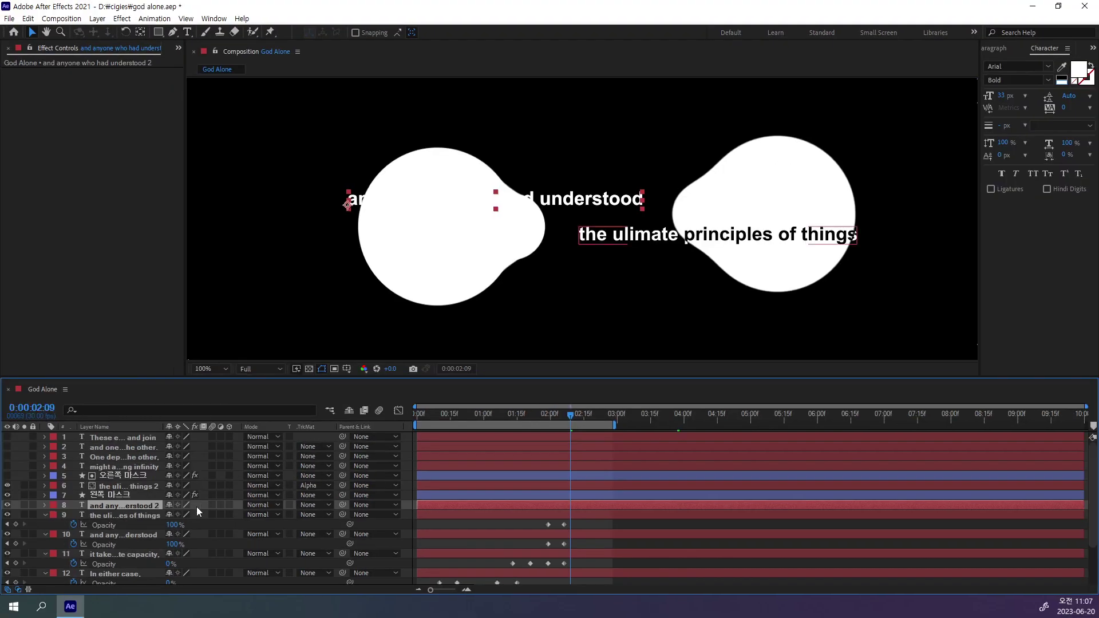
click(115, 496)
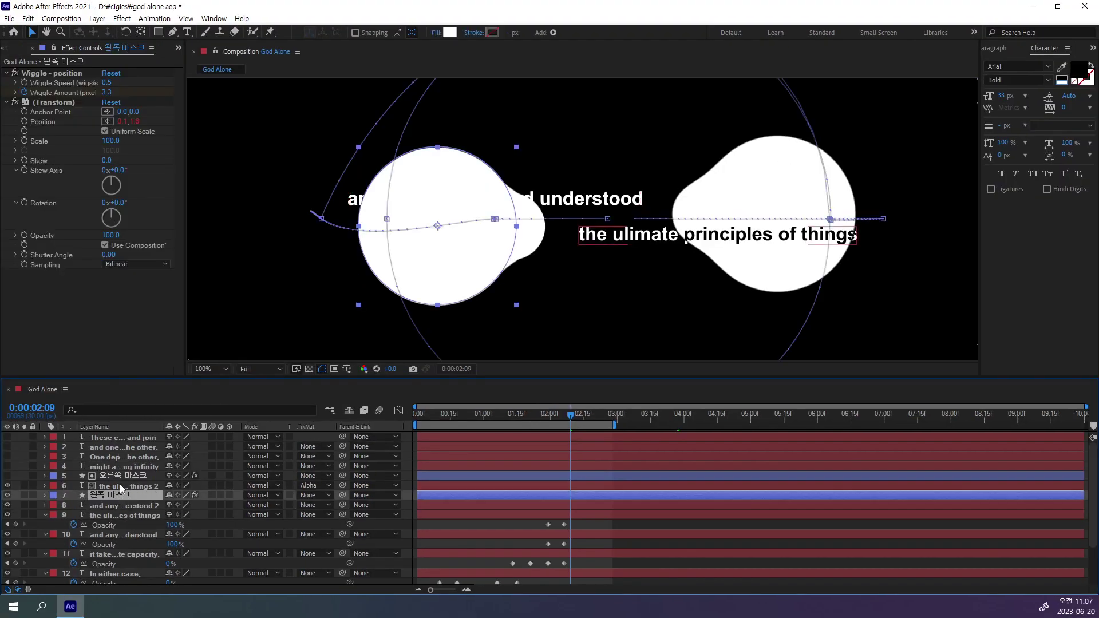
Step: Set the principles text copy's track matte to None and make 오른쪽 마스크 visible again
click(119, 485)
ctrl+click(123, 475)
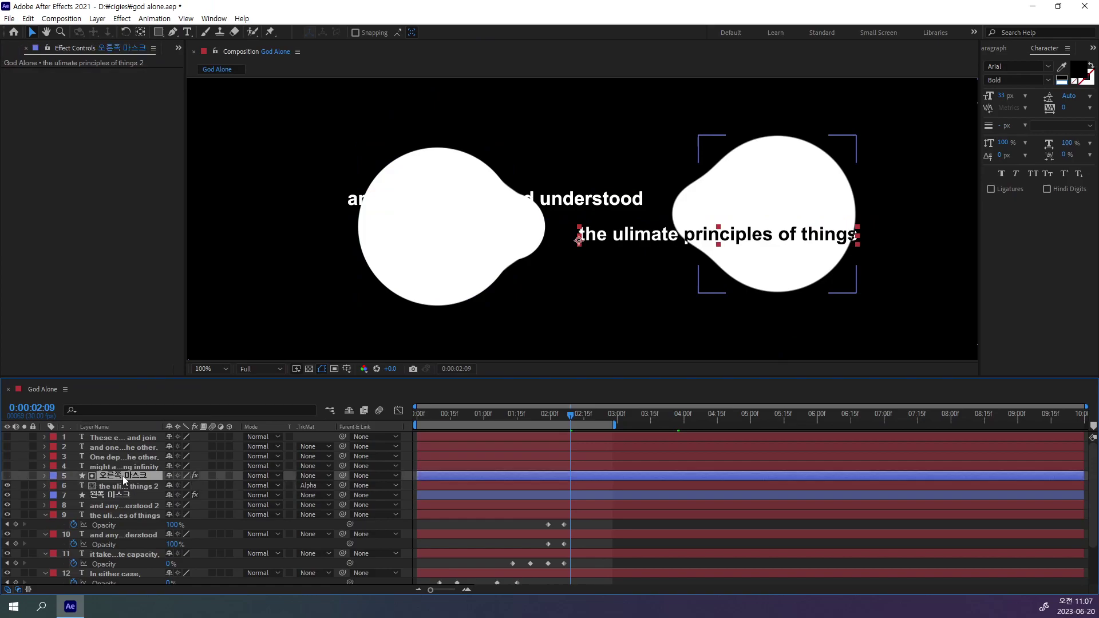
click(323, 486)
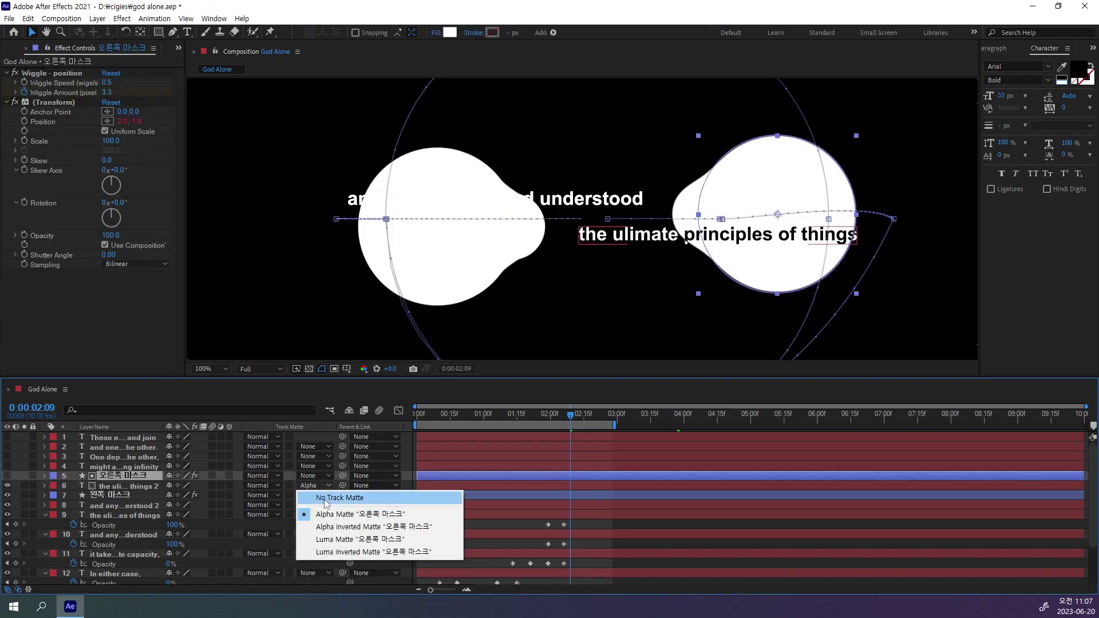
click(325, 499)
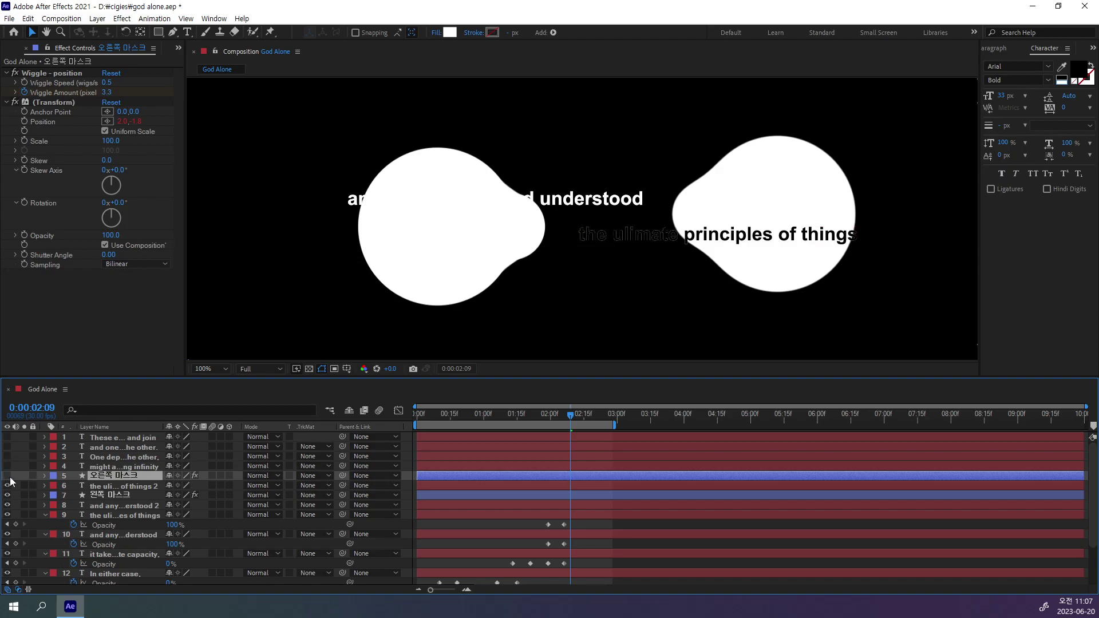
click(7, 476)
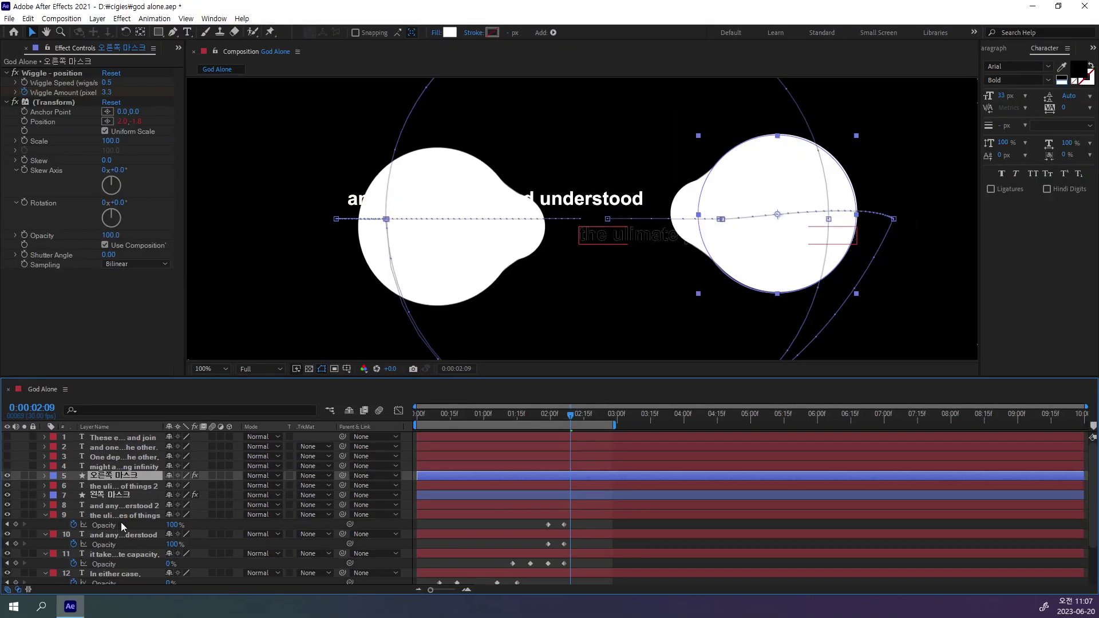
Step: Inspect the adjustment layer and shape layers at the bottom of the stack
scroll(122, 522, down, 3)
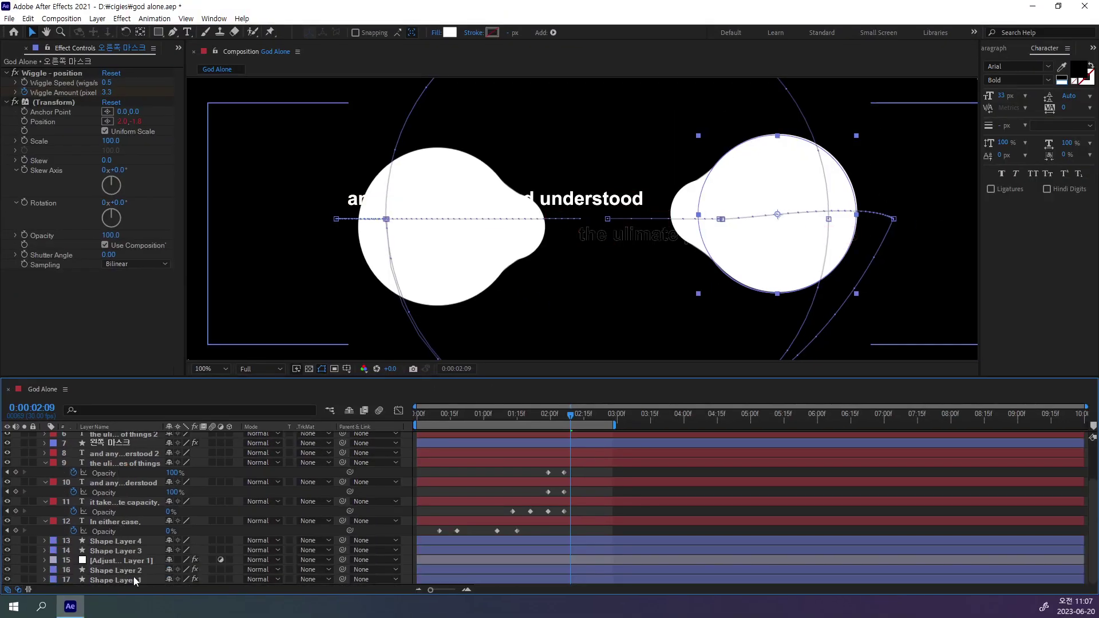
click(128, 580)
key(KP_1)
key(KP_5)
key(KP_1)
key(KP_7)
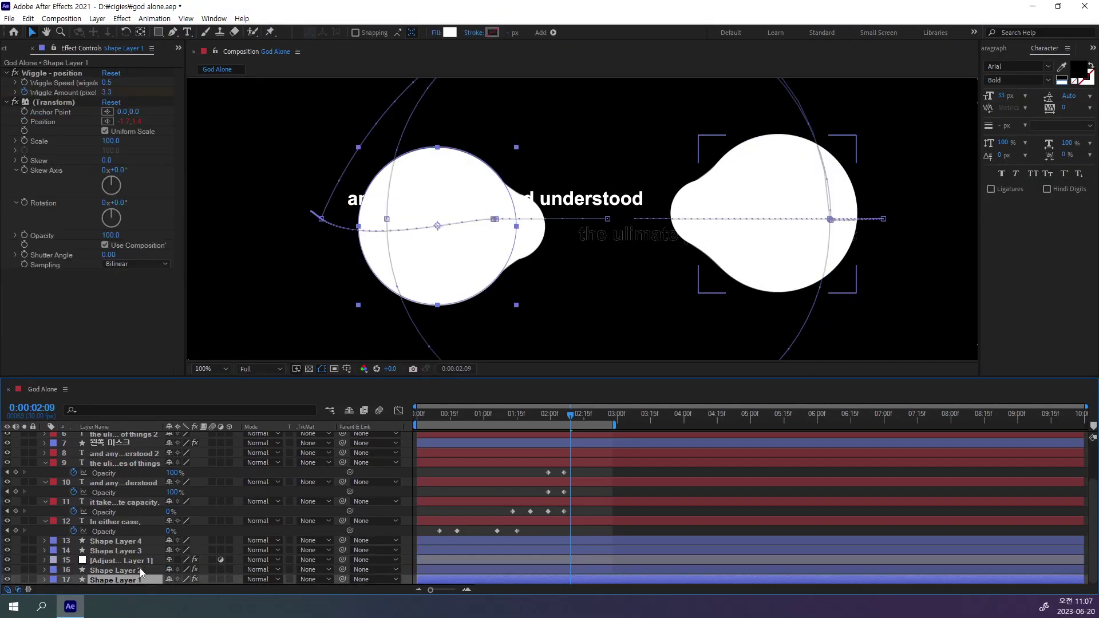
key(KP_1)
key(KP_5)
scroll(138, 502, up, 1)
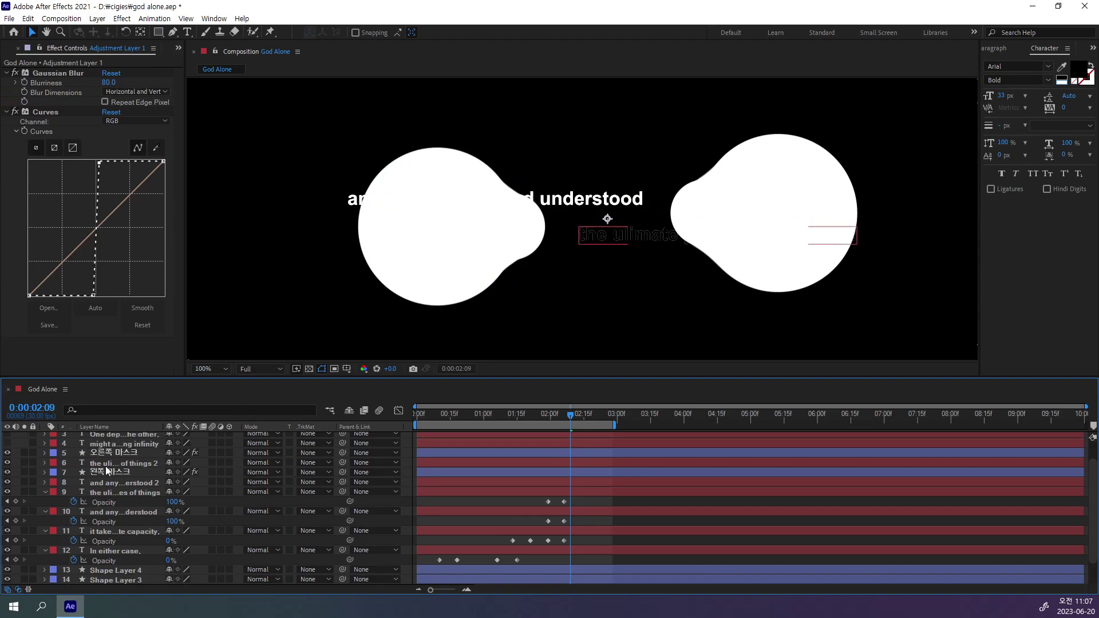
Step: Delete the 왼쪽 마스크 and 오른쪽 마스크 layers
click(114, 472)
ctrl+click(120, 456)
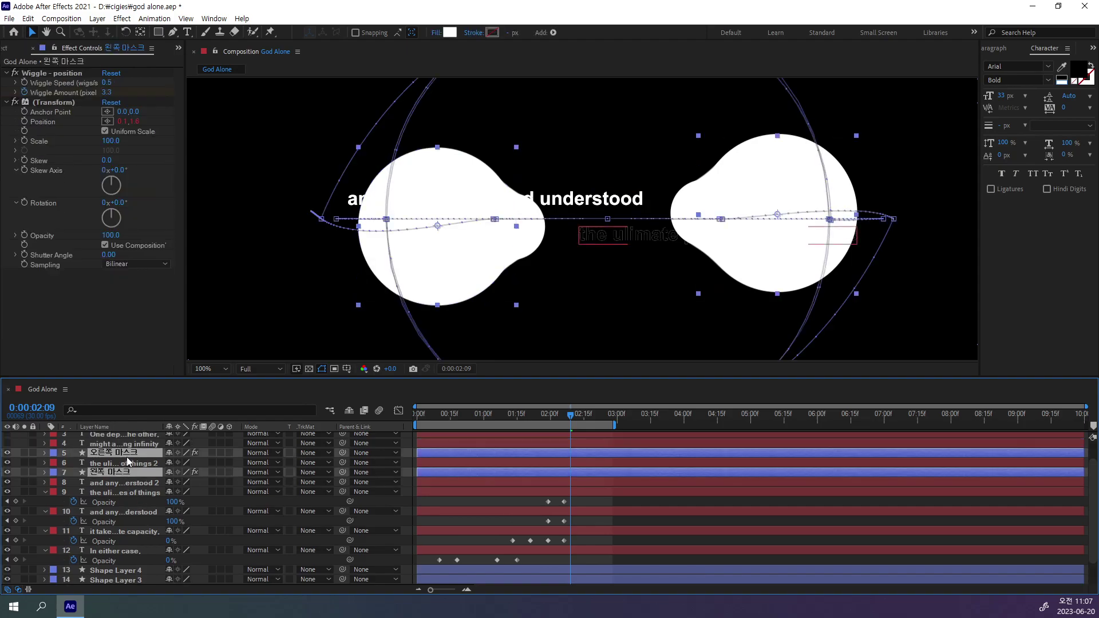
key(Delete)
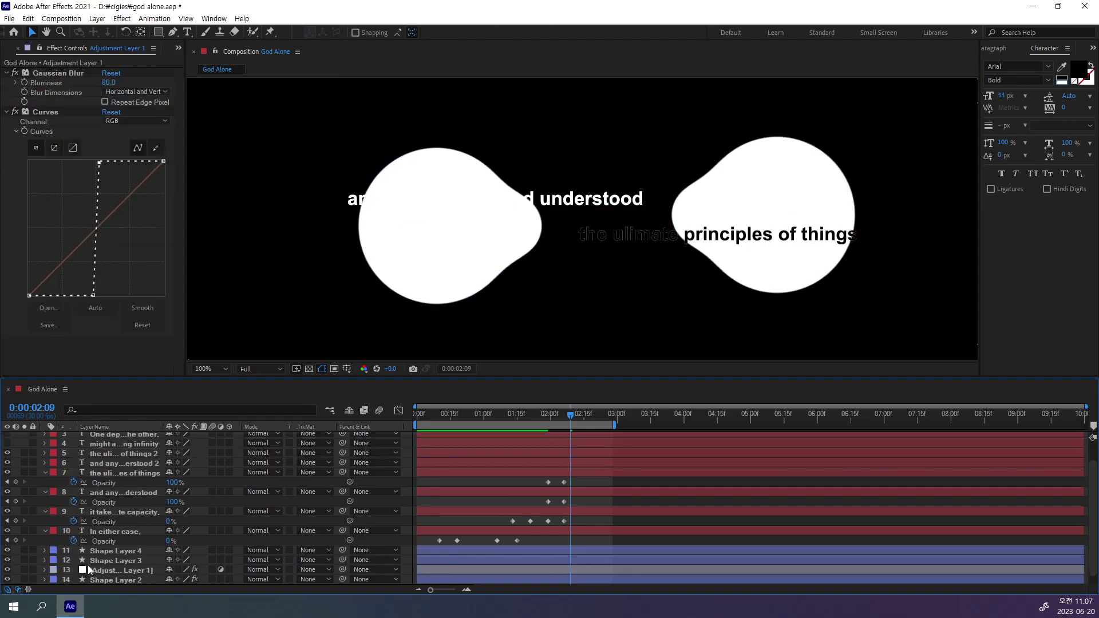
Step: Step through the shape and adjustment layers and scrub the animation to review them
click(127, 579)
key(ctrl+Up)
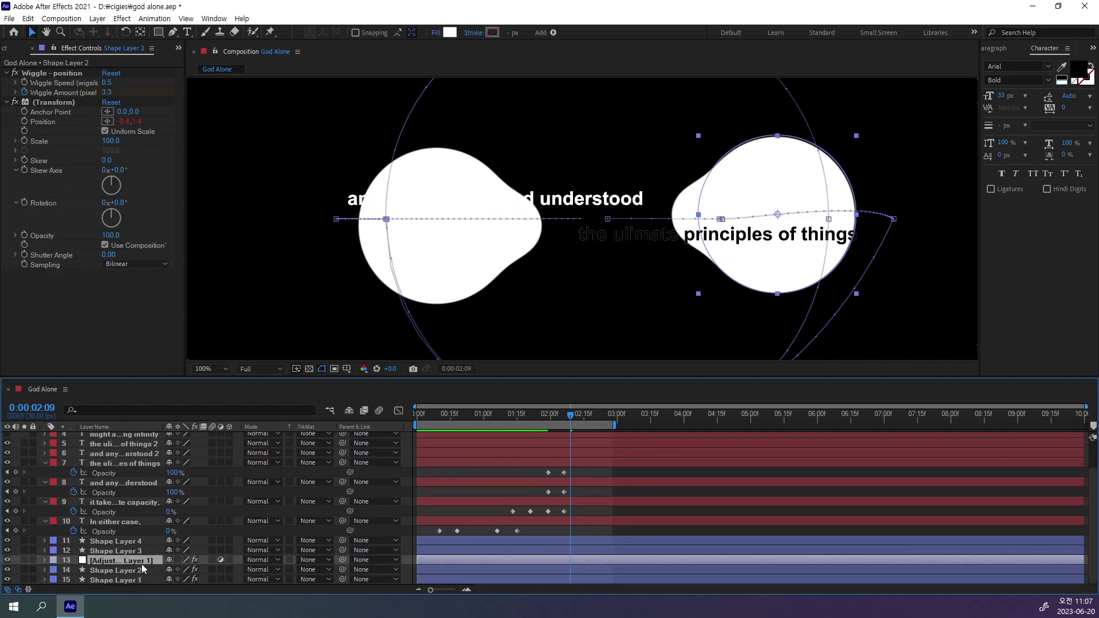
key(ctrl+Down)
key(ctrl+Down)
click(147, 562)
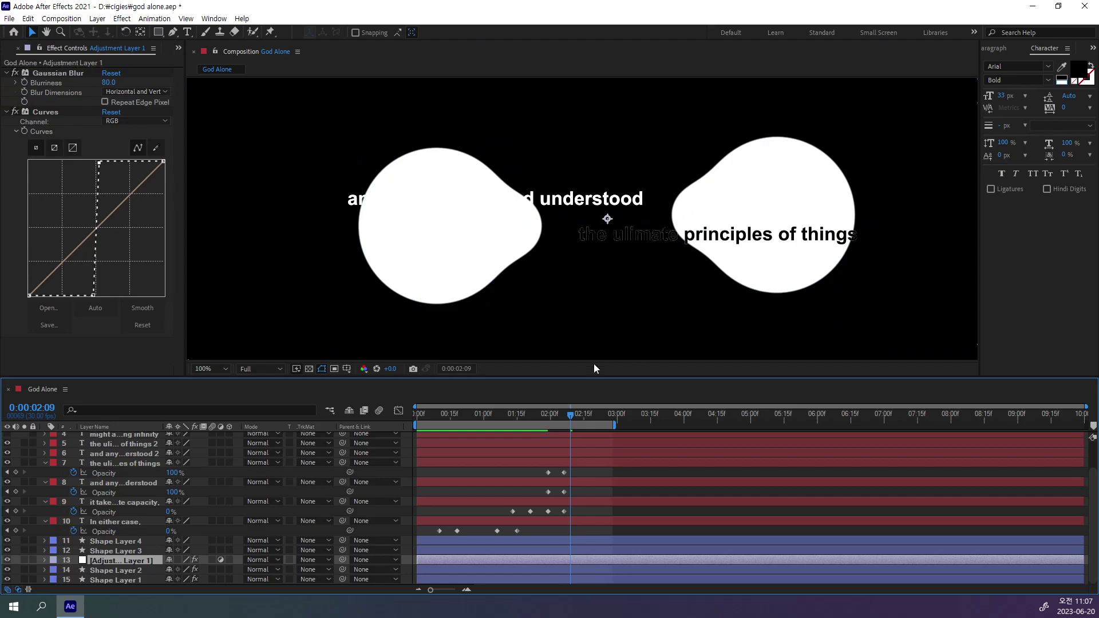
mouse_move(570, 414)
mouse_down()
mouse_move(594, 441)
mouse_move(550, 458)
mouse_move(564, 456)
mouse_up()
key(ctrl+Down)
key(ctrl+Up)
key(ctrl+Down)
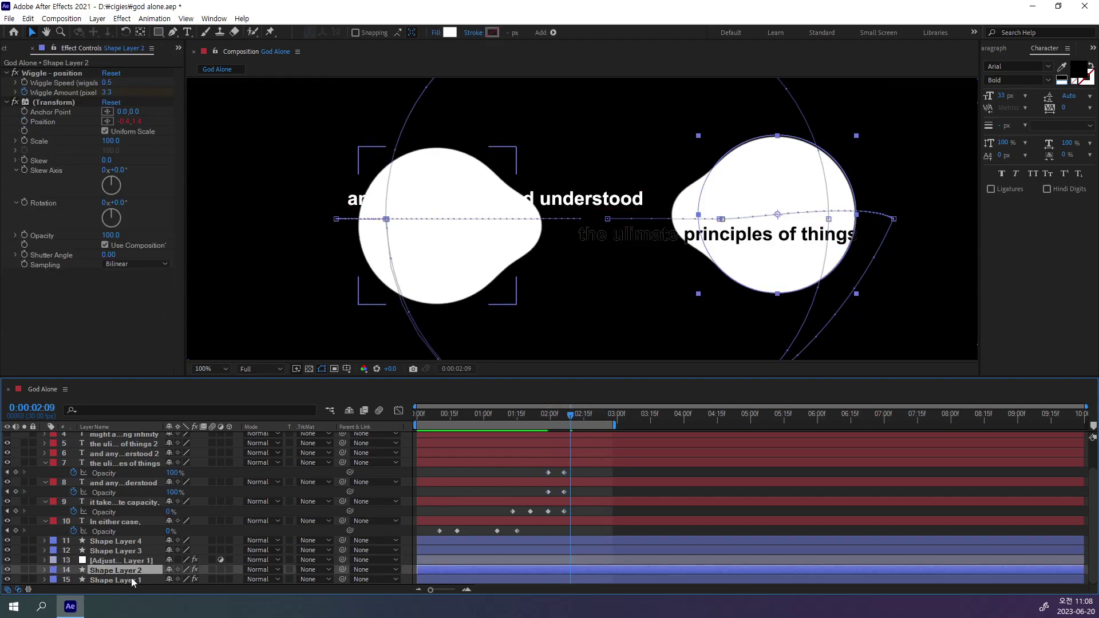
key(ctrl+Down)
key(ctrl+Up)
key(ctrl+Up)
key(ctrl+Down)
key(ctrl+Down)
Step: Select Adjustment Layer 1, Shape Layer 2 and Shape Layer 1 together and open their context menu
key(ctrl+Up)
key(ctrl+Up)
key(ctrl+shift+Down)
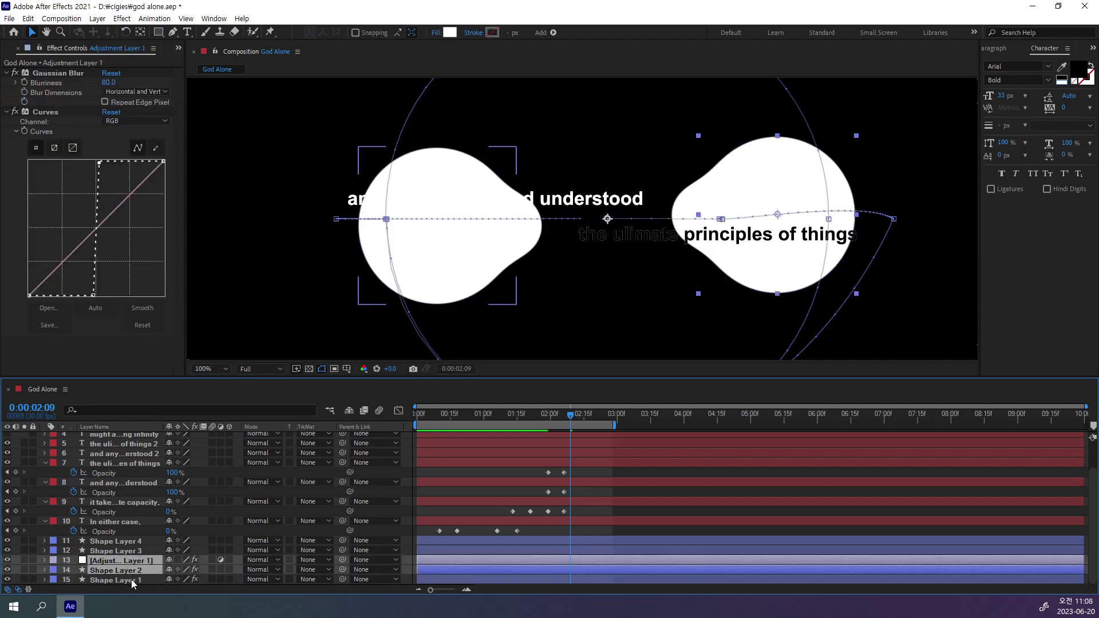
key(ctrl+shift+Down)
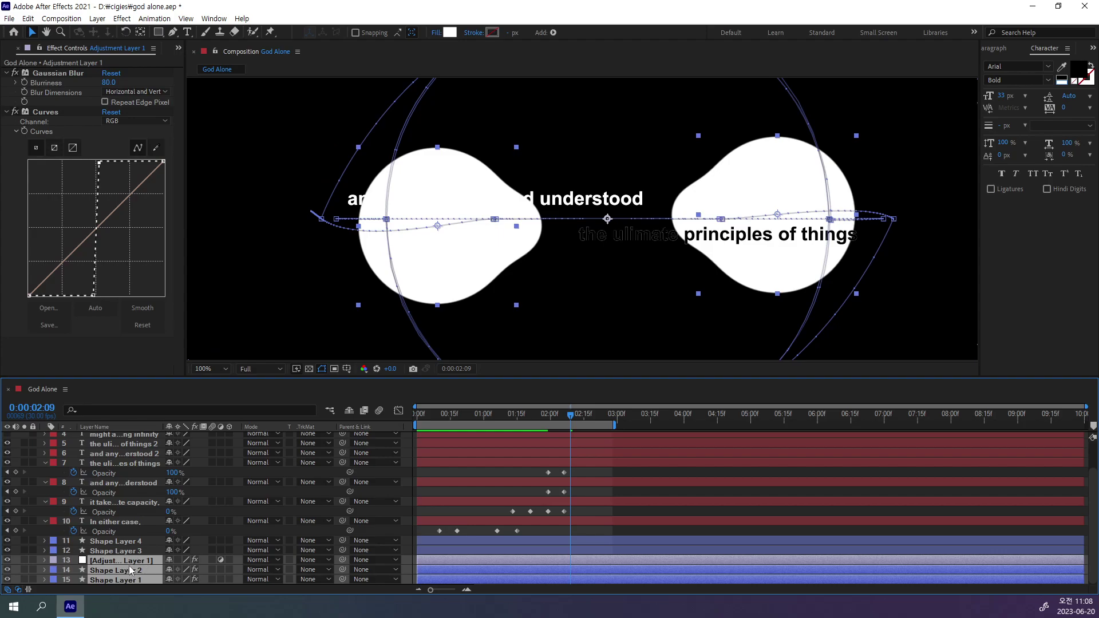
right_click(142, 565)
Step: Pre-compose the selected layers into a new composition named 원
click(178, 512)
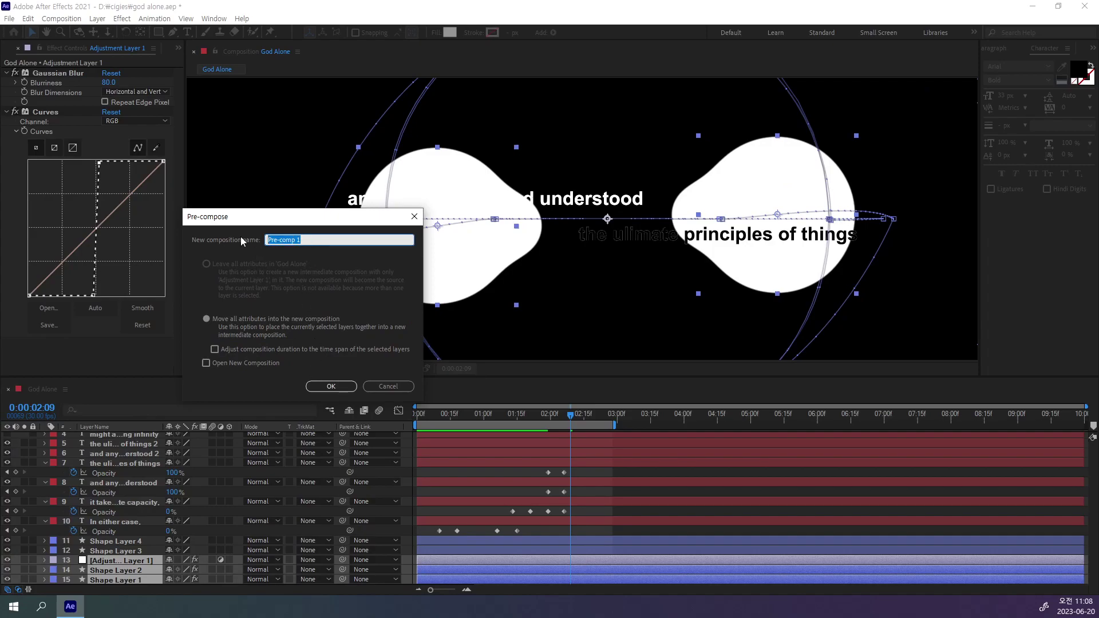
text(블)
text(워)
key(Return)
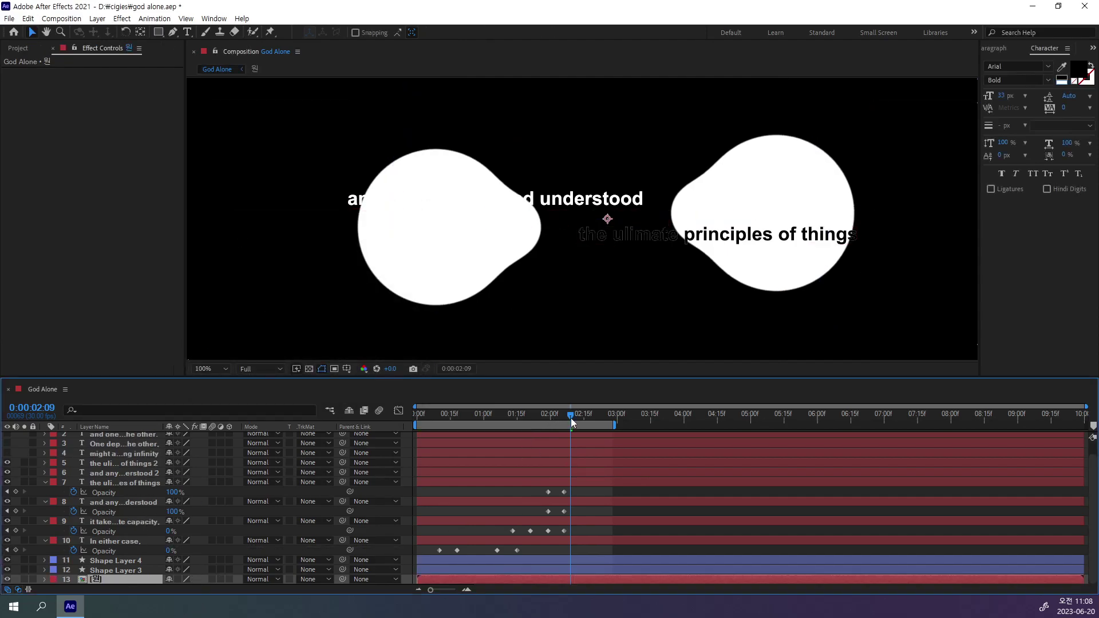
Step: Drag the 원 pre-comp up to fifth place, just above the two '…2' text copies
mouse_move(571, 418)
mouse_down()
mouse_move(472, 417)
mouse_move(600, 428)
mouse_move(770, 466)
mouse_move(739, 478)
mouse_move(475, 480)
mouse_move(603, 478)
mouse_move(513, 482)
mouse_move(551, 482)
mouse_move(538, 483)
mouse_up()
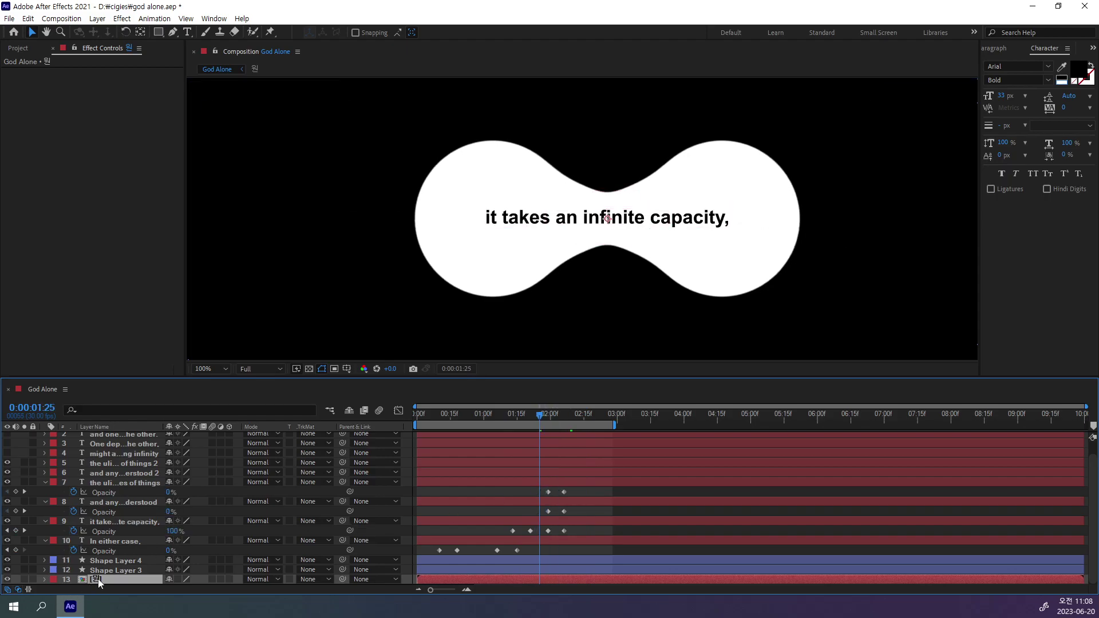
text(])
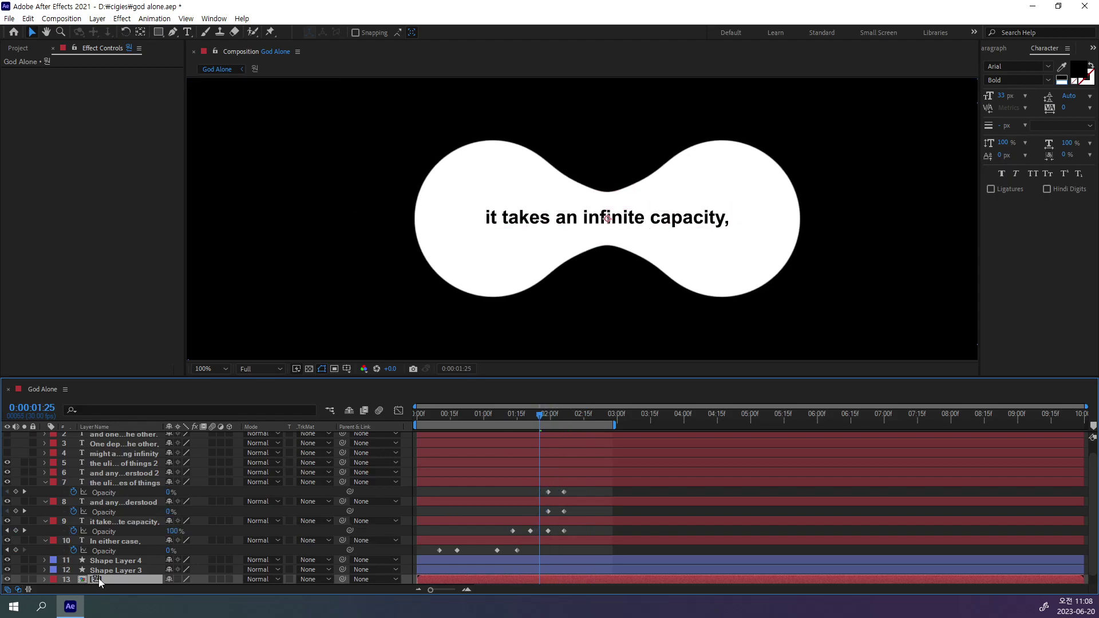
drag(99, 580, 118, 459)
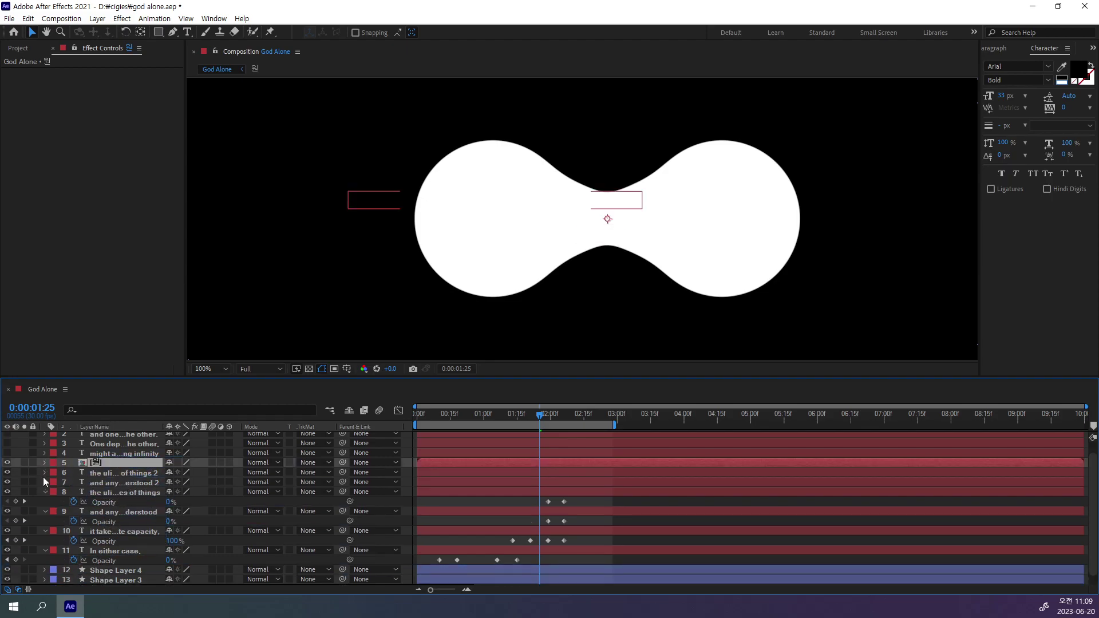
scroll(145, 573, down, 1)
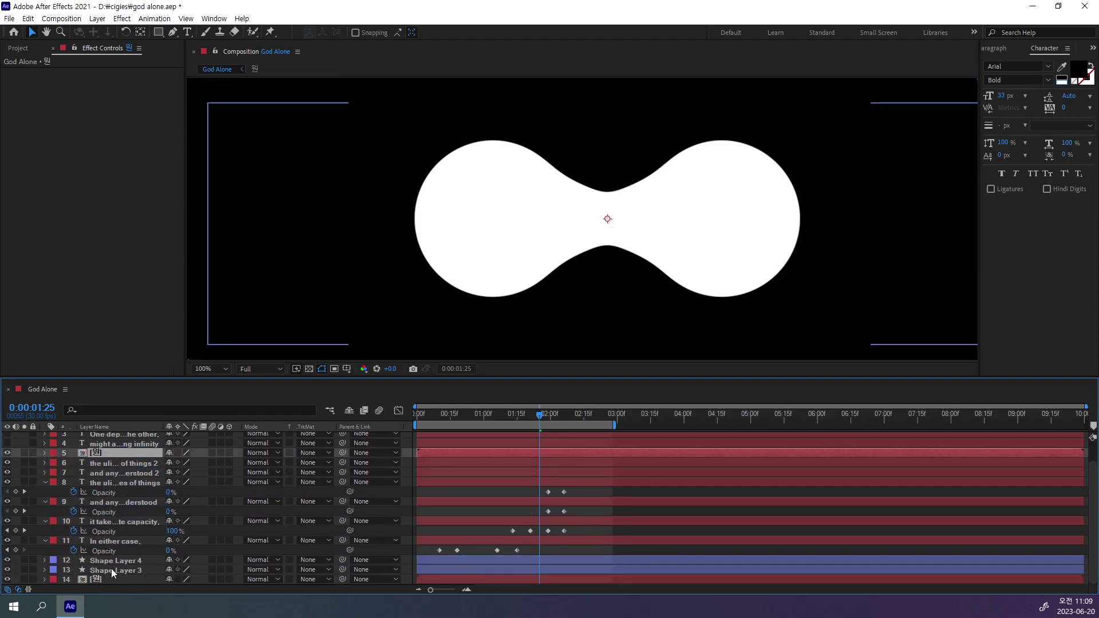
scroll(105, 517, up, 2)
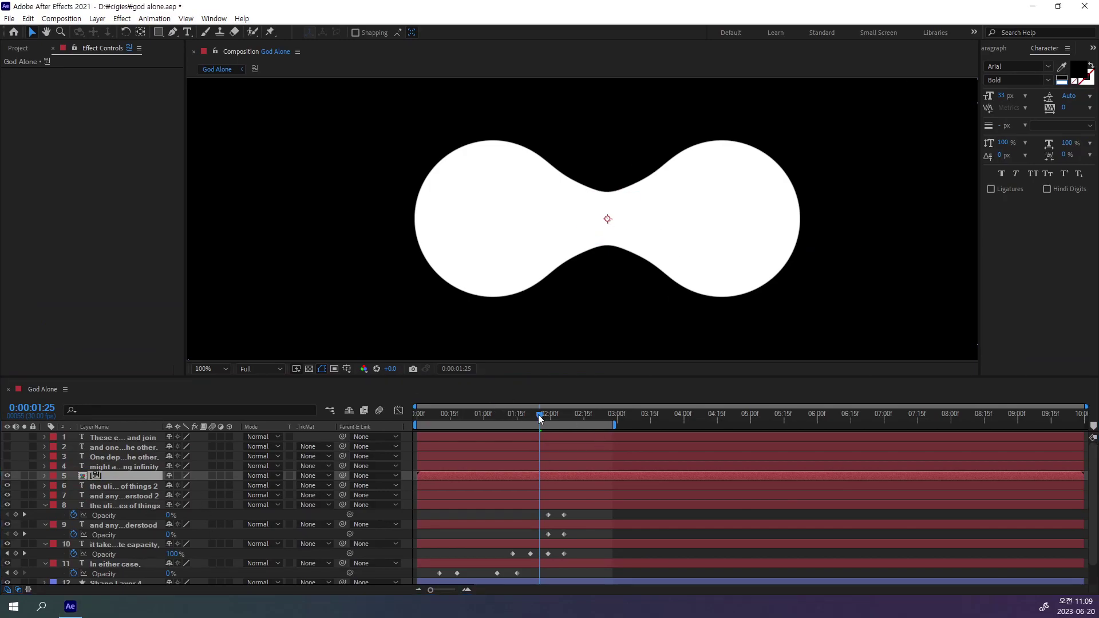
drag(538, 414, 544, 414)
Step: Nest the two duplicate quote text layers into a new pre-comp named '글씨'
click(128, 486)
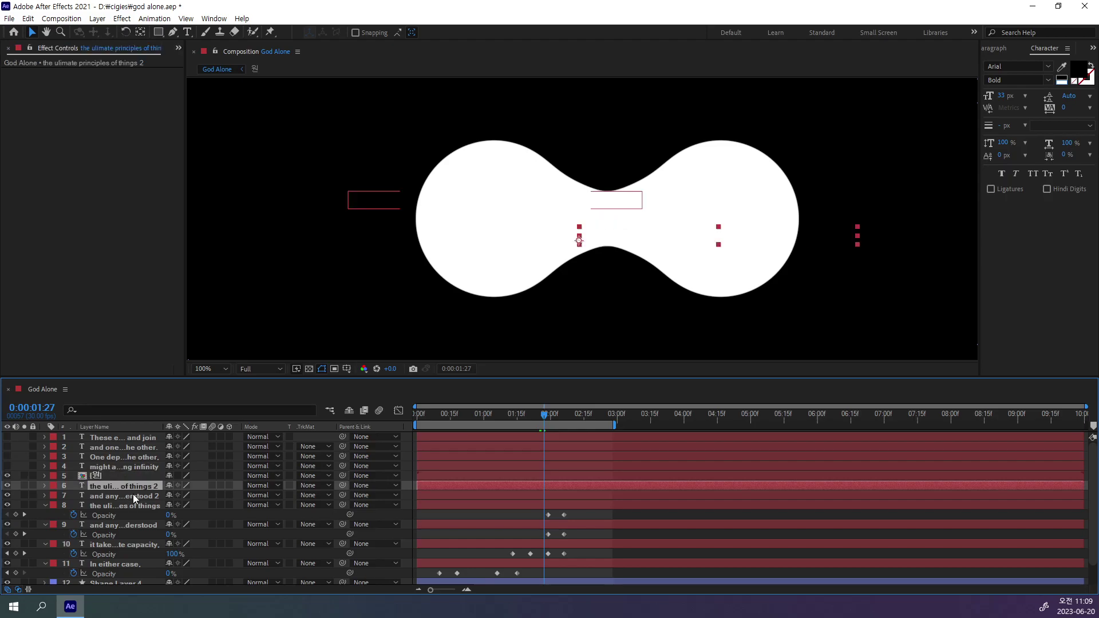
click(133, 493)
click(136, 485)
click(137, 493)
ctrl+click(140, 486)
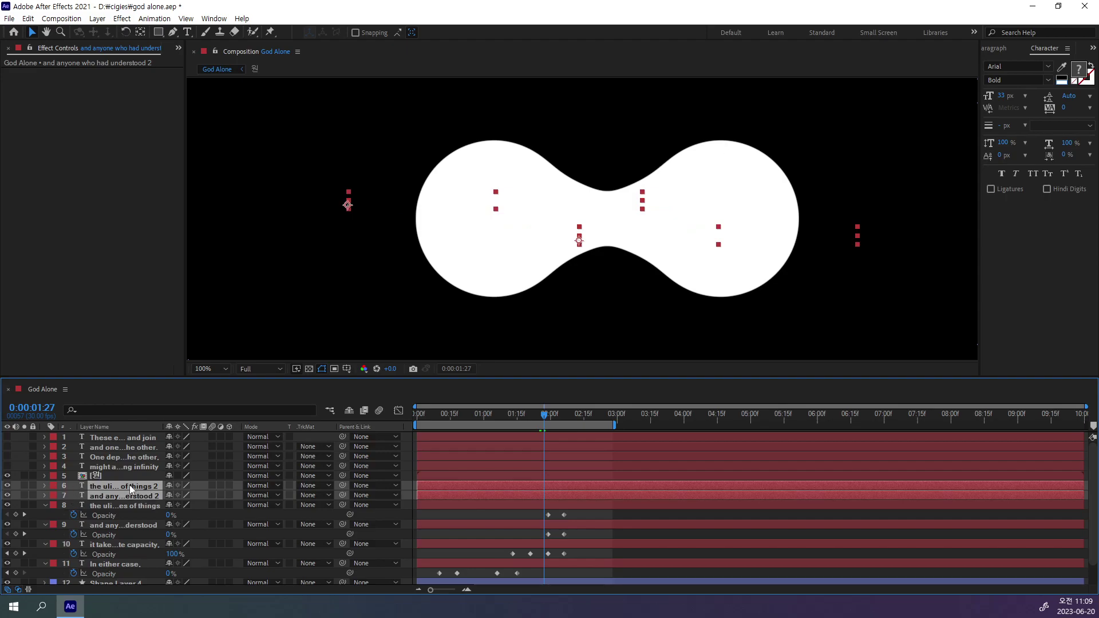
right_click(135, 490)
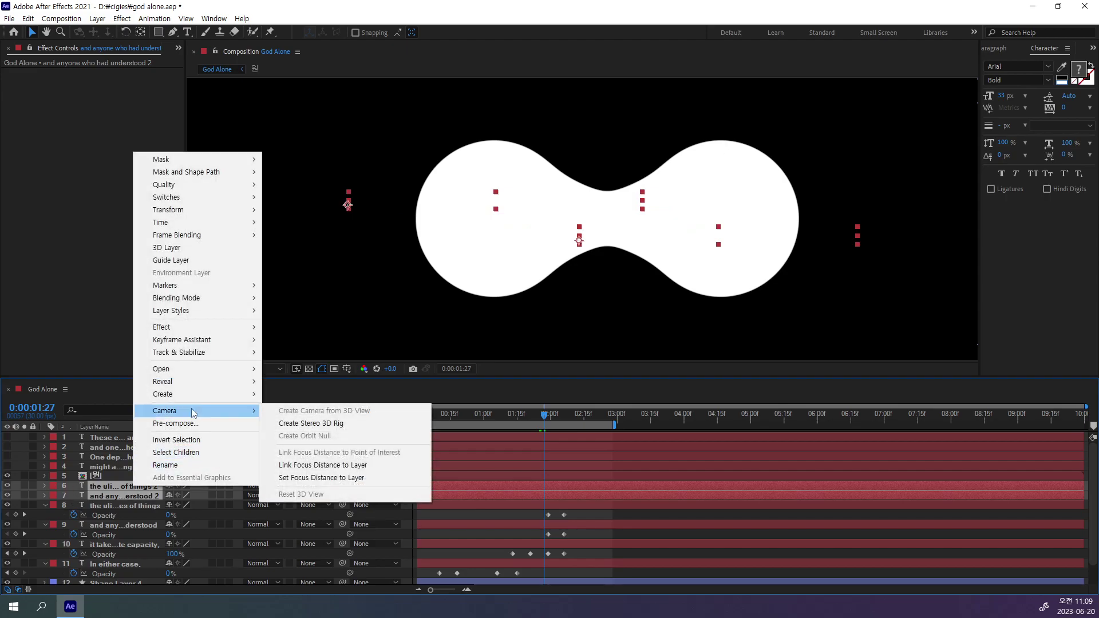
click(202, 424)
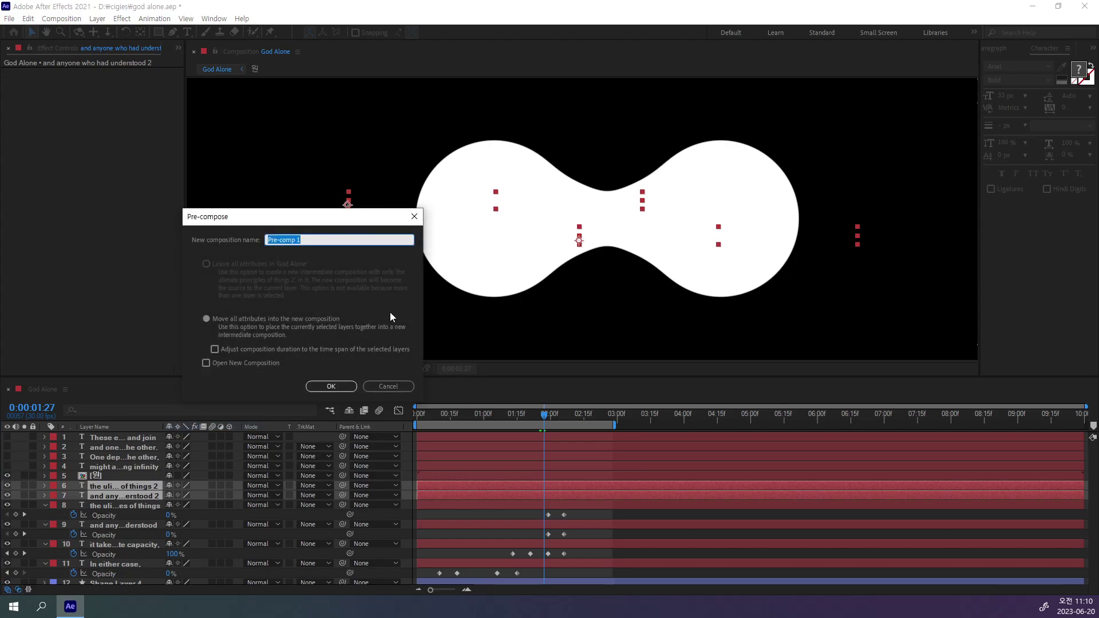
text(ㄱ)
text(글씨)
key(Return)
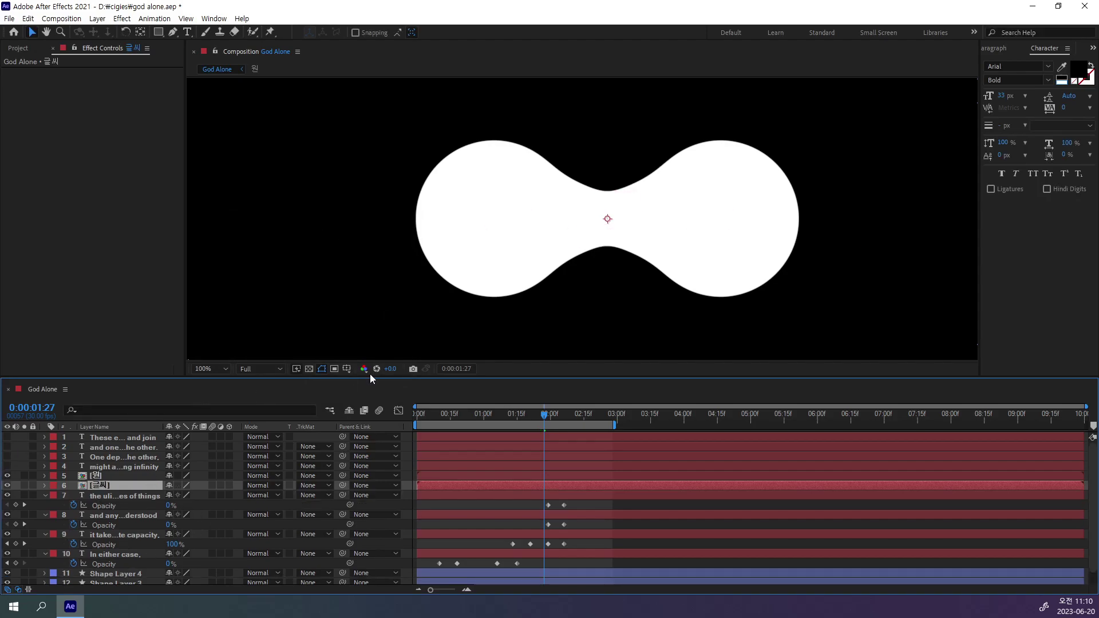
Step: Set the 글씨 layer's TrkMat to Alpha Matte from the 원 blob pre-comp and scrub to preview
click(97, 475)
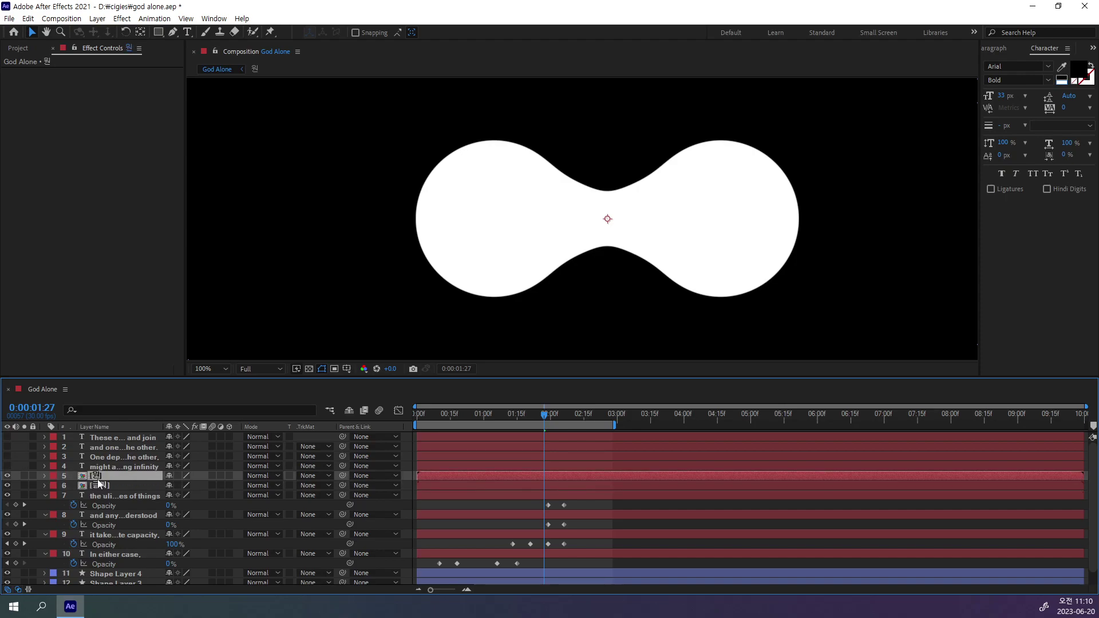
click(99, 485)
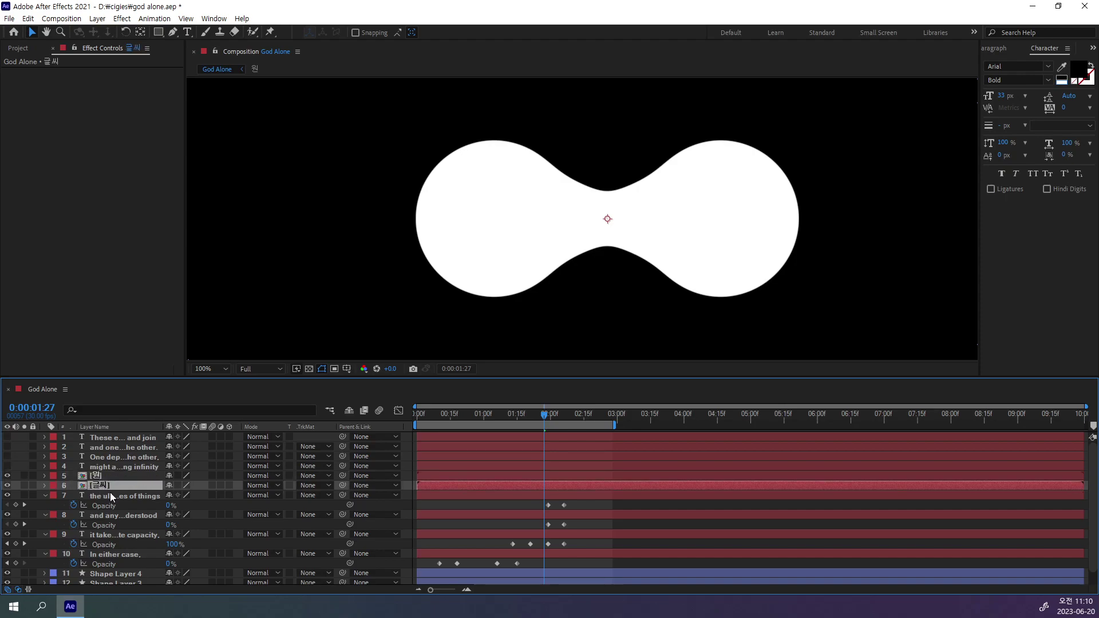
click(328, 488)
click(349, 516)
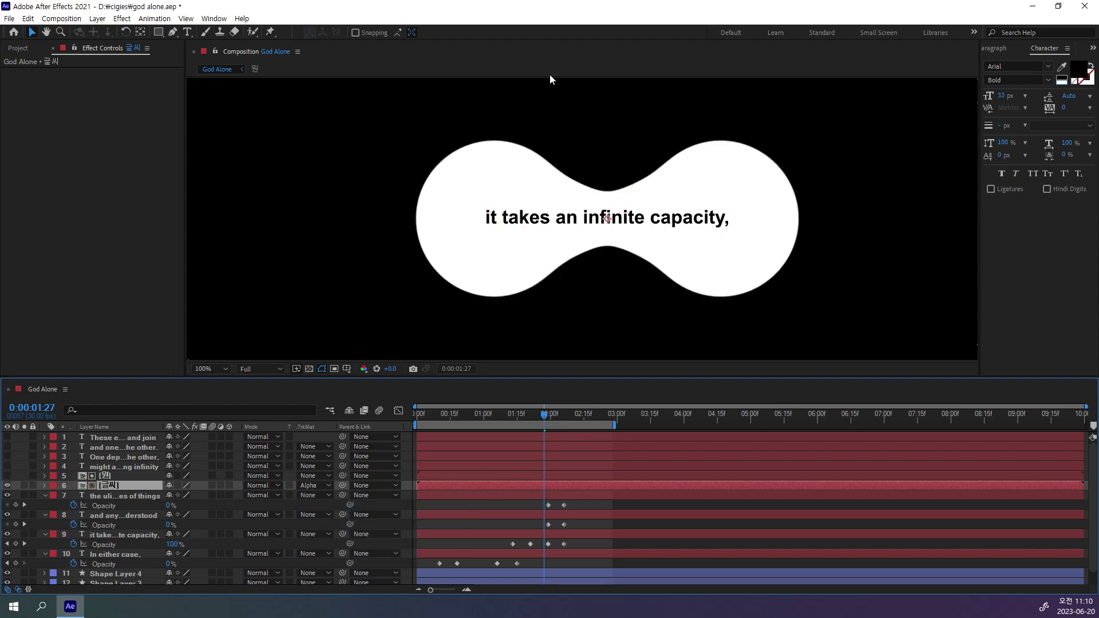
drag(547, 416, 568, 438)
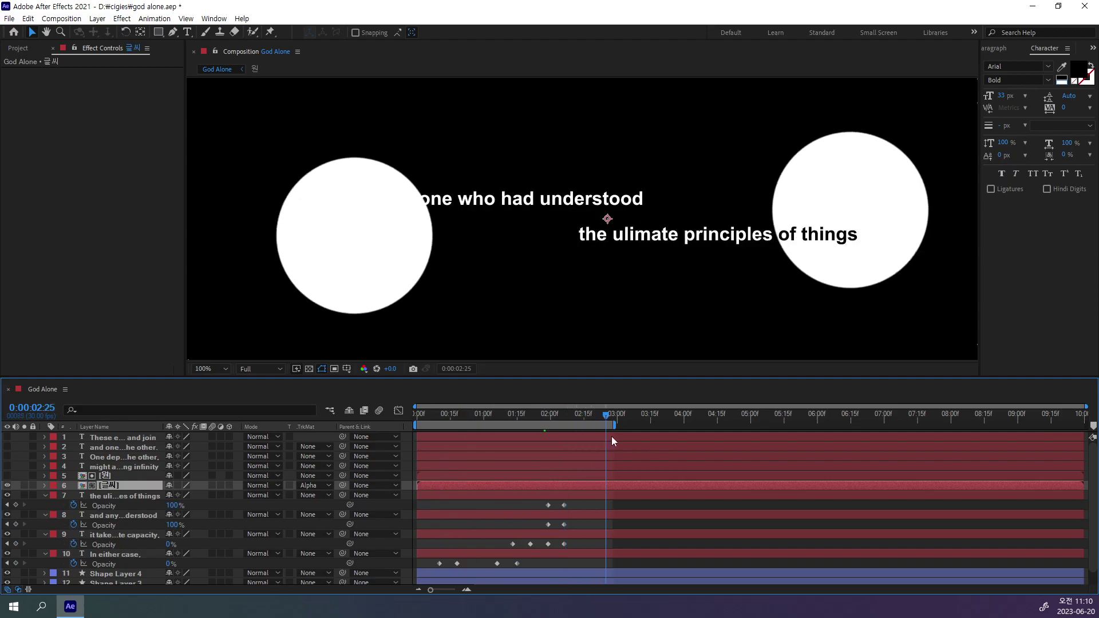
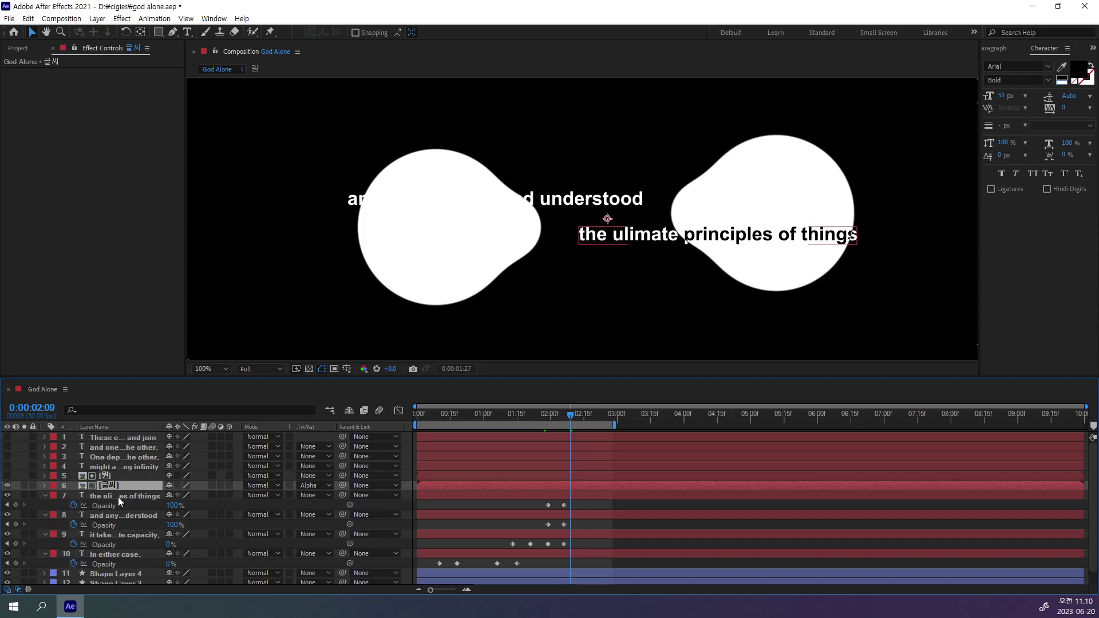
Step: Undo the earlier precompose and set the duplicated quote text's fill colour to black
key(ctrl+z)
key(ctrl+z)
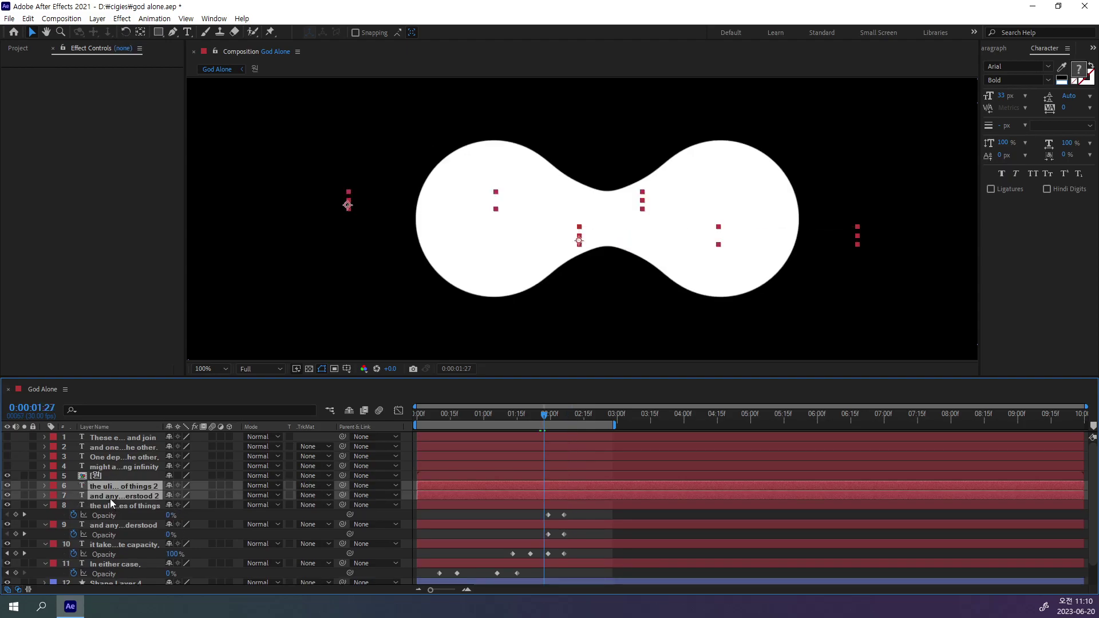
click(111, 505)
click(124, 495)
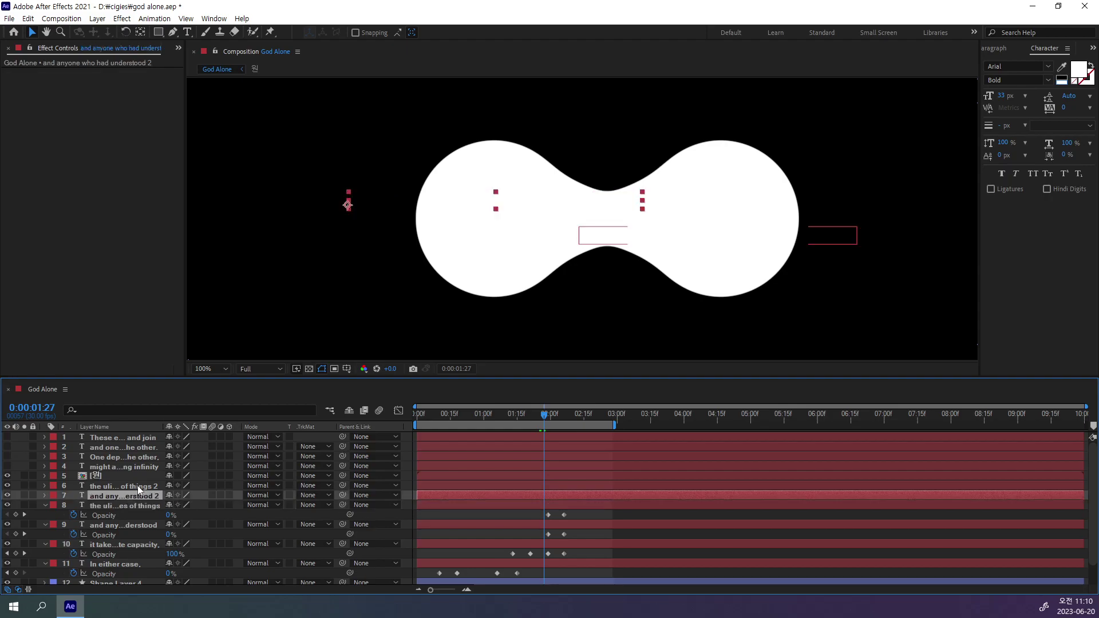
click(137, 485)
click(135, 497)
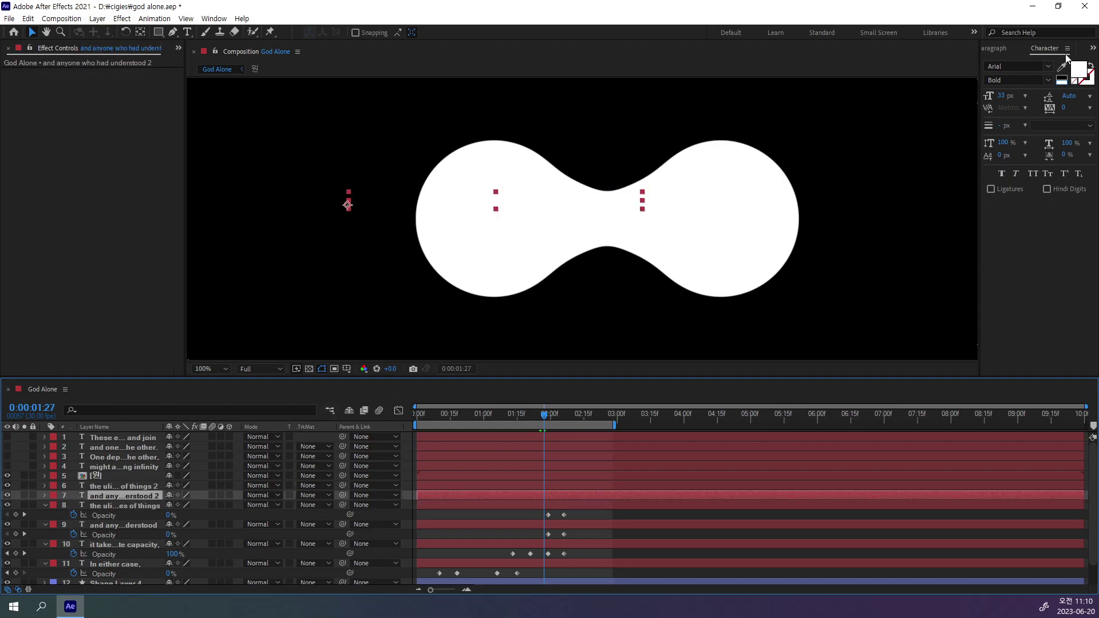
click(1062, 99)
key(Escape)
click(1066, 73)
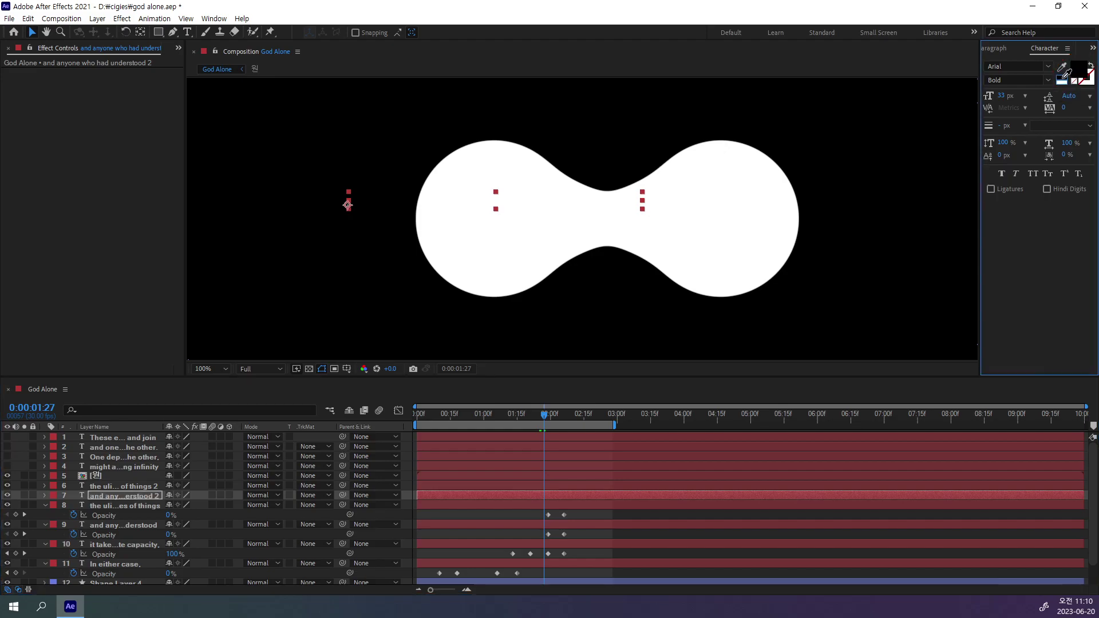
Step: Precompose both duplicated quote layers into Pre-comp 1 and set its Track Matte to Alpha
click(135, 486)
shift+click(132, 494)
right_click(128, 489)
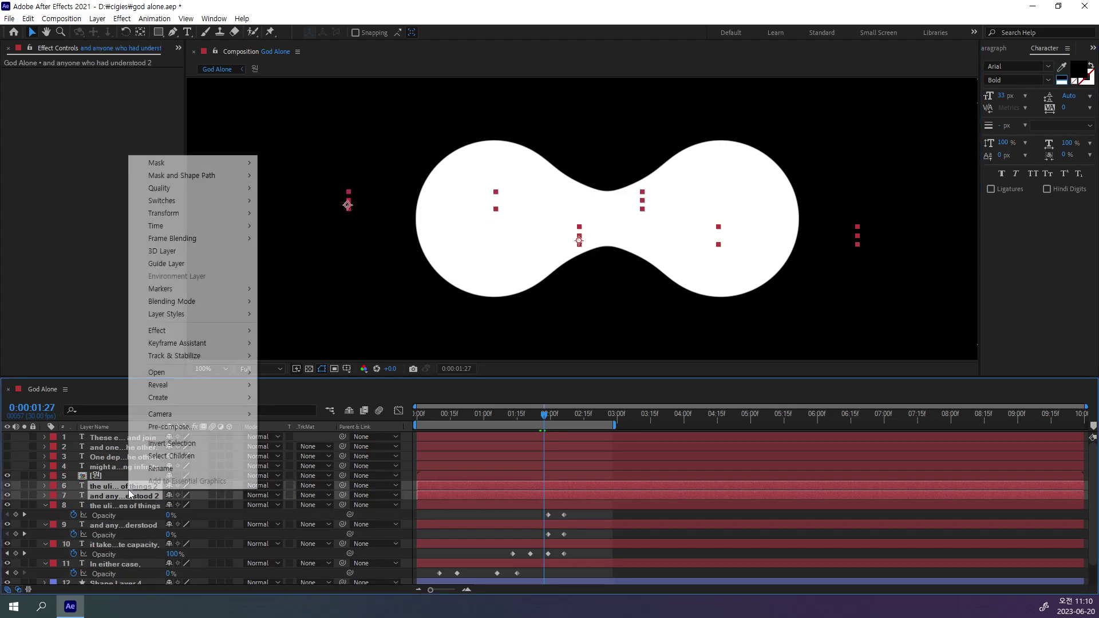
click(172, 427)
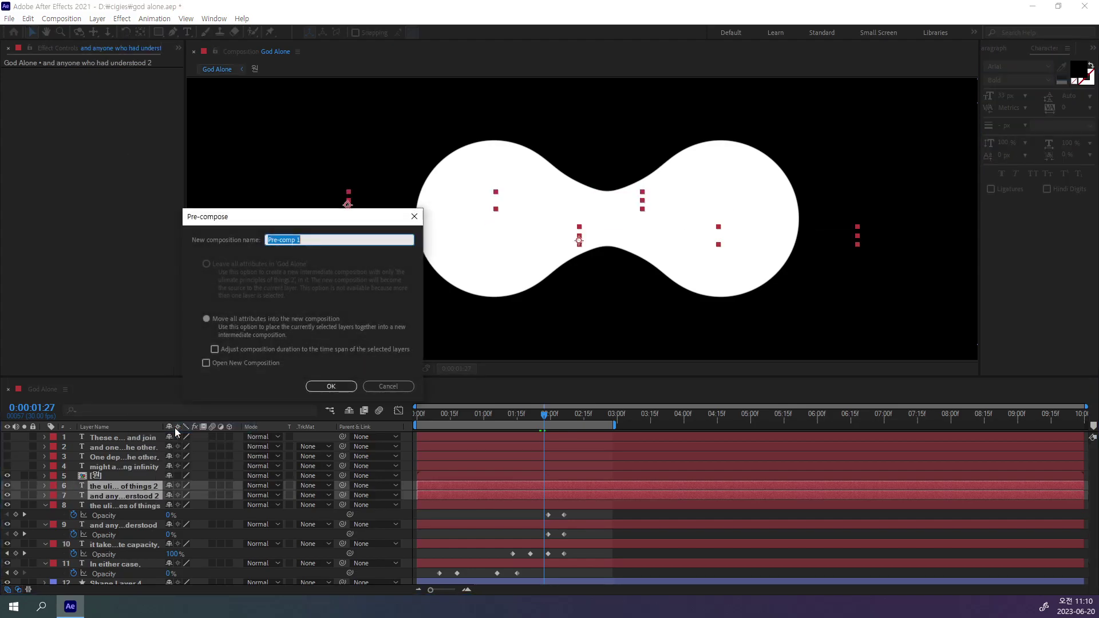
click(319, 388)
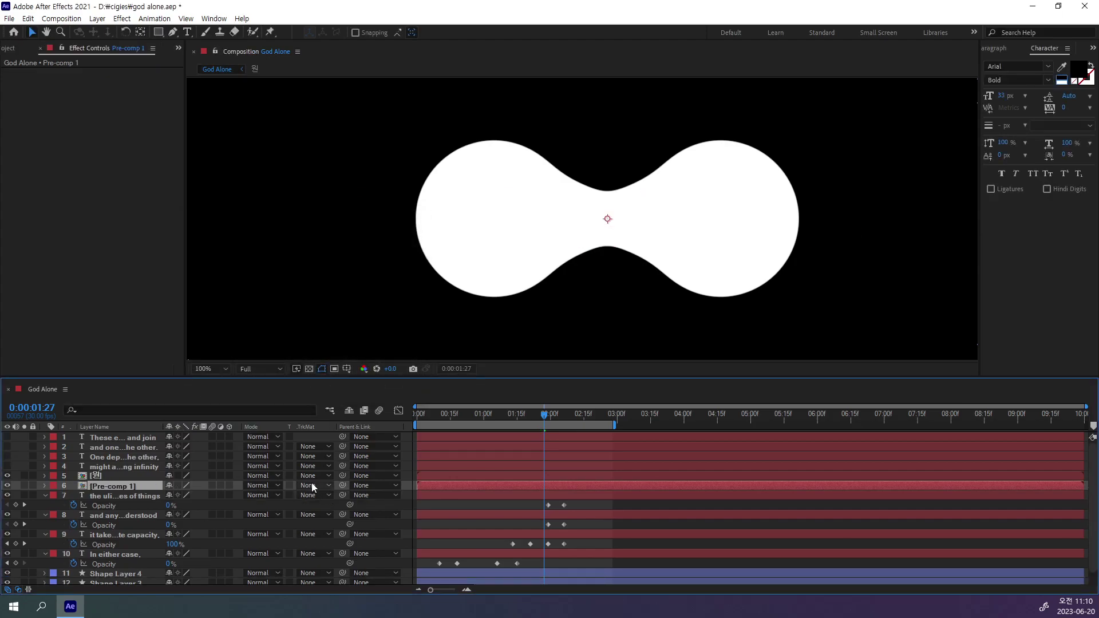
click(312, 486)
click(344, 514)
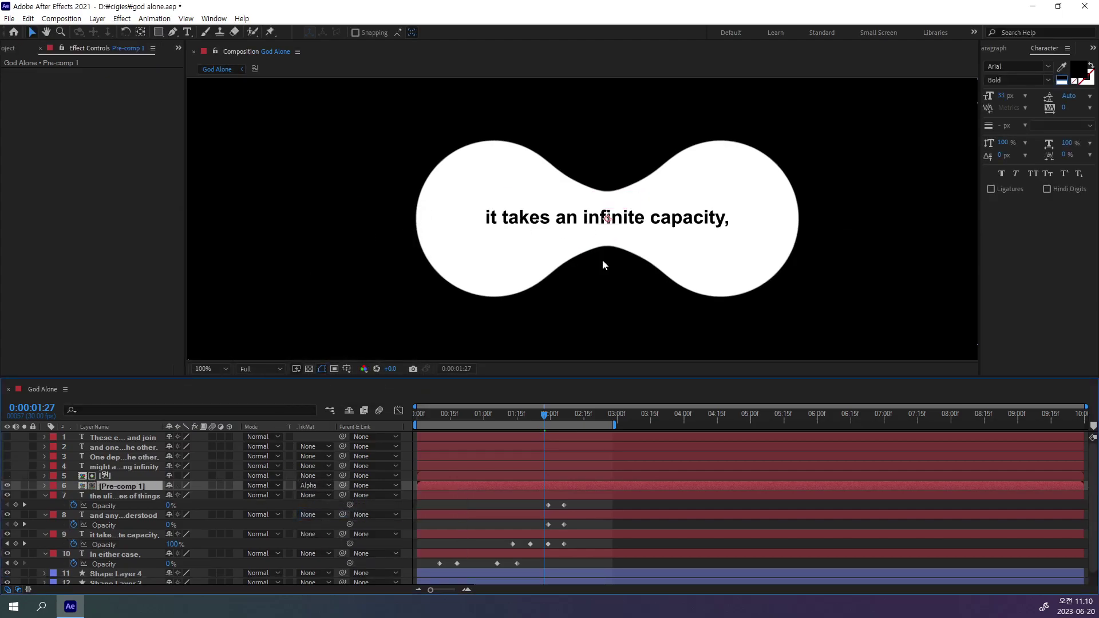
Step: Scrub around 0:00:02 to check the quote lines inside the blobs, then bring the YouTube reference into view
drag(540, 423, 566, 422)
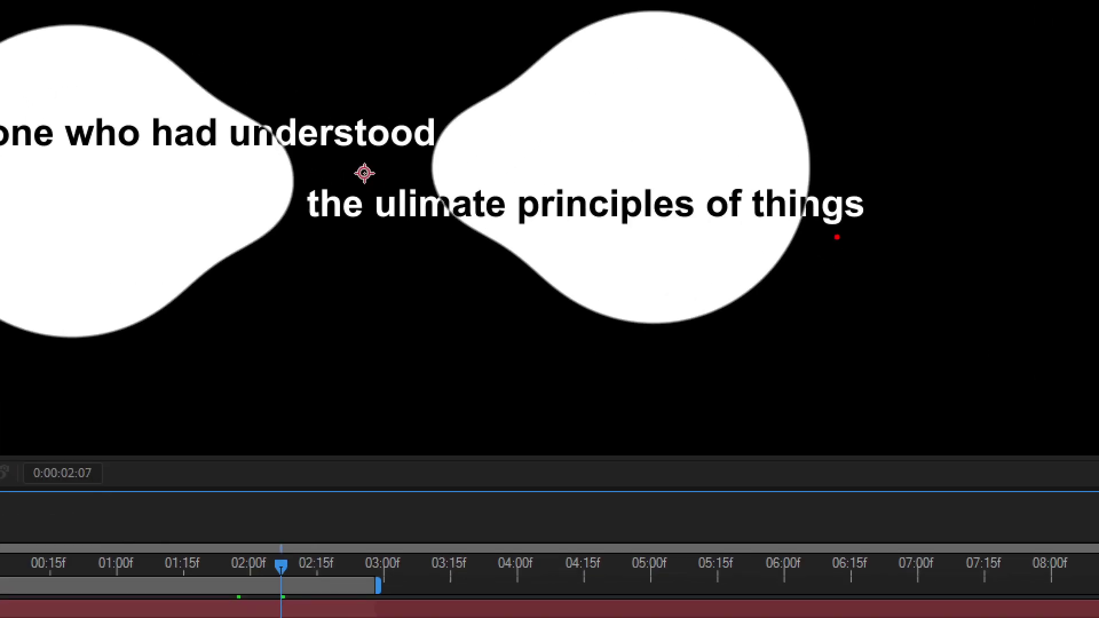
mouse_move(867, 239)
mouse_down()
mouse_move(757, 254)
mouse_move(813, 132)
mouse_move(879, 247)
mouse_up()
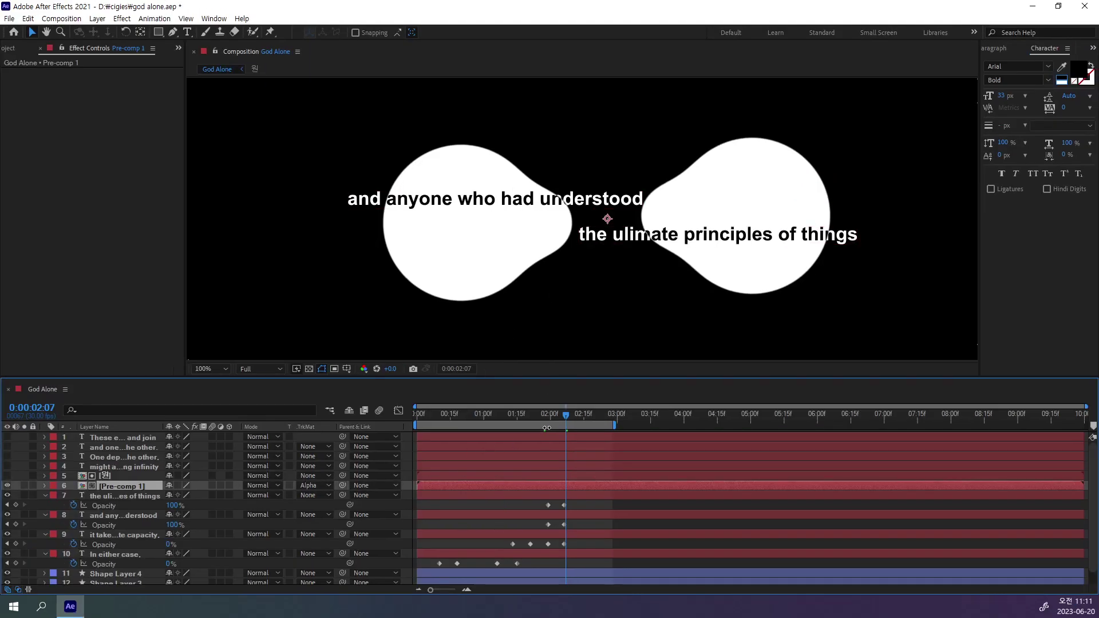
mouse_move(567, 415)
mouse_down()
mouse_move(504, 432)
mouse_move(610, 439)
mouse_move(594, 441)
mouse_up()
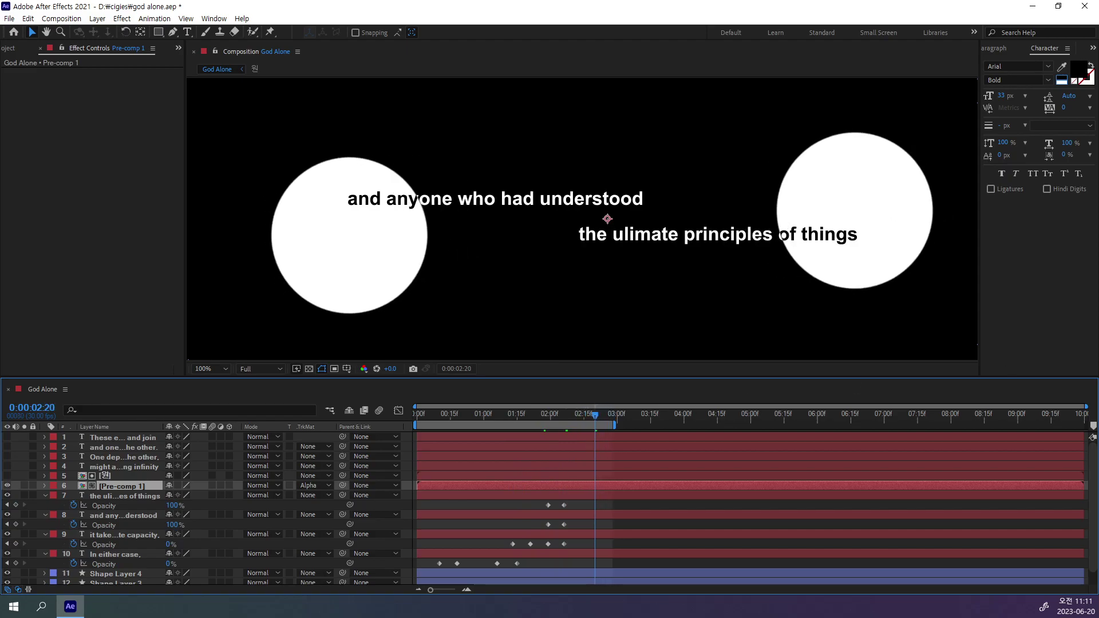
drag(1096, 47, 628, 47)
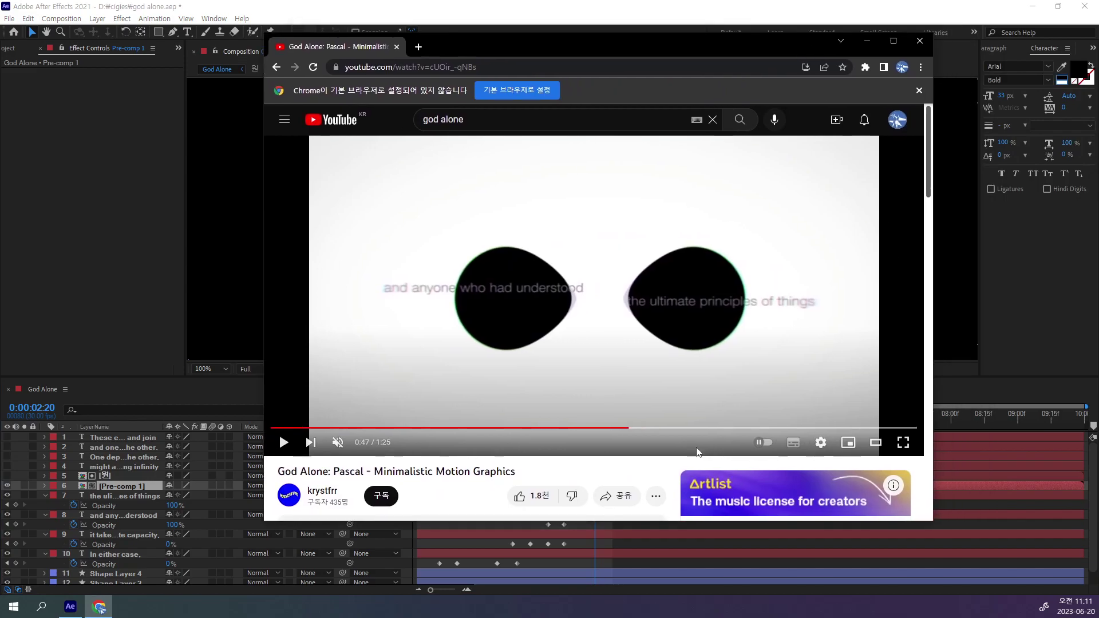
Step: Replay the reference video from 0:45 and pause it at 0:49 on the infinity line
click(617, 428)
click(787, 319)
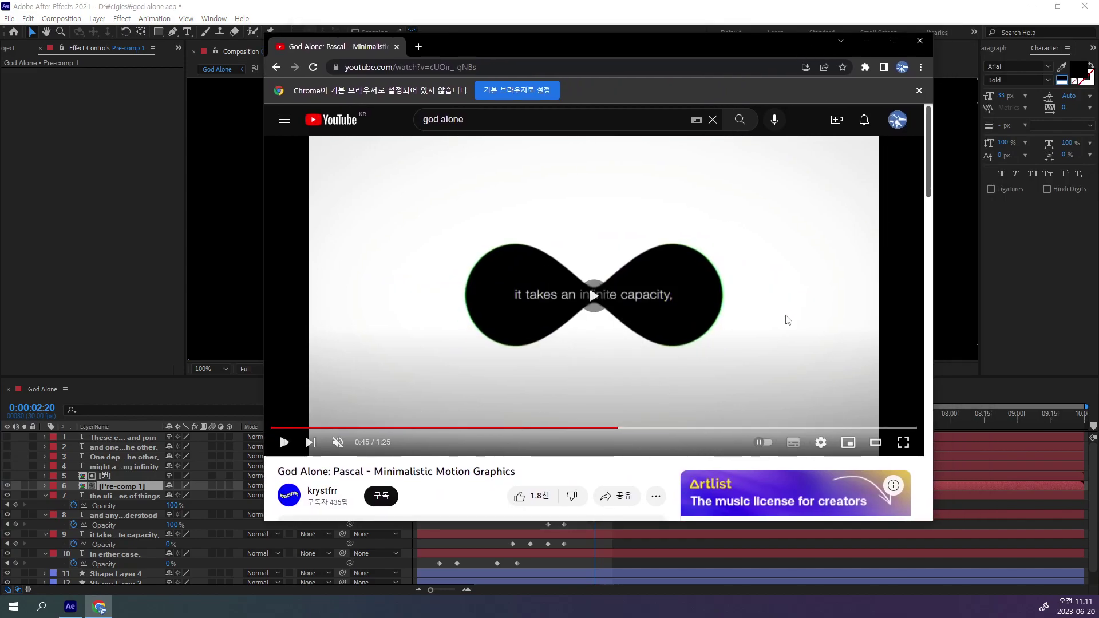
click(791, 364)
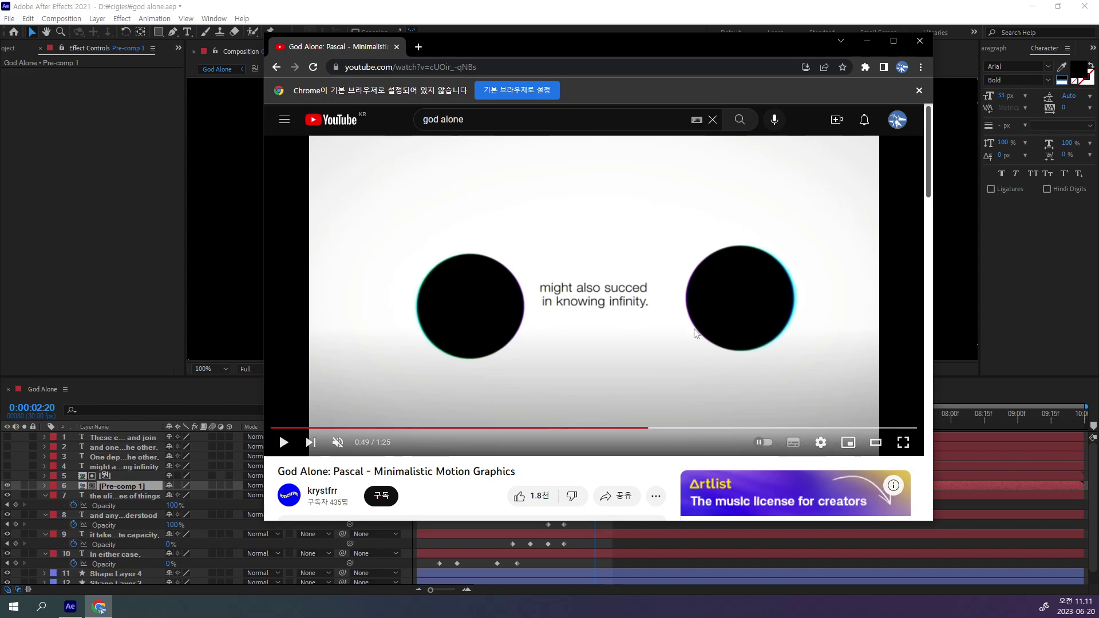
Step: Preview the composition up to about four seconds, checking the reference video at 0:51, then close it
drag(619, 46, 1098, 88)
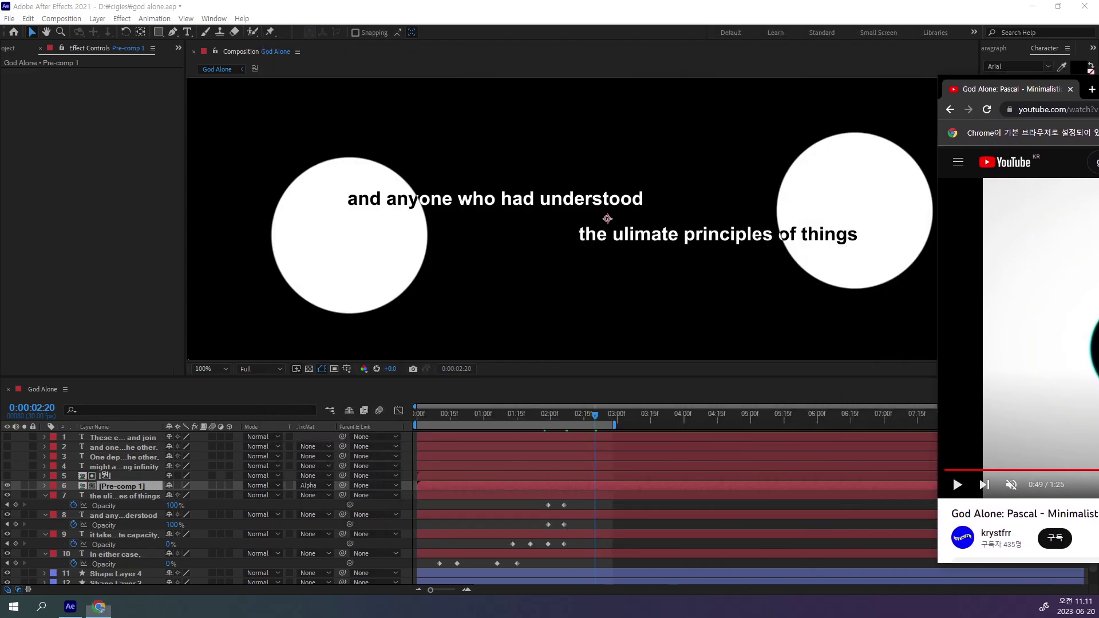
key(alt+F4)
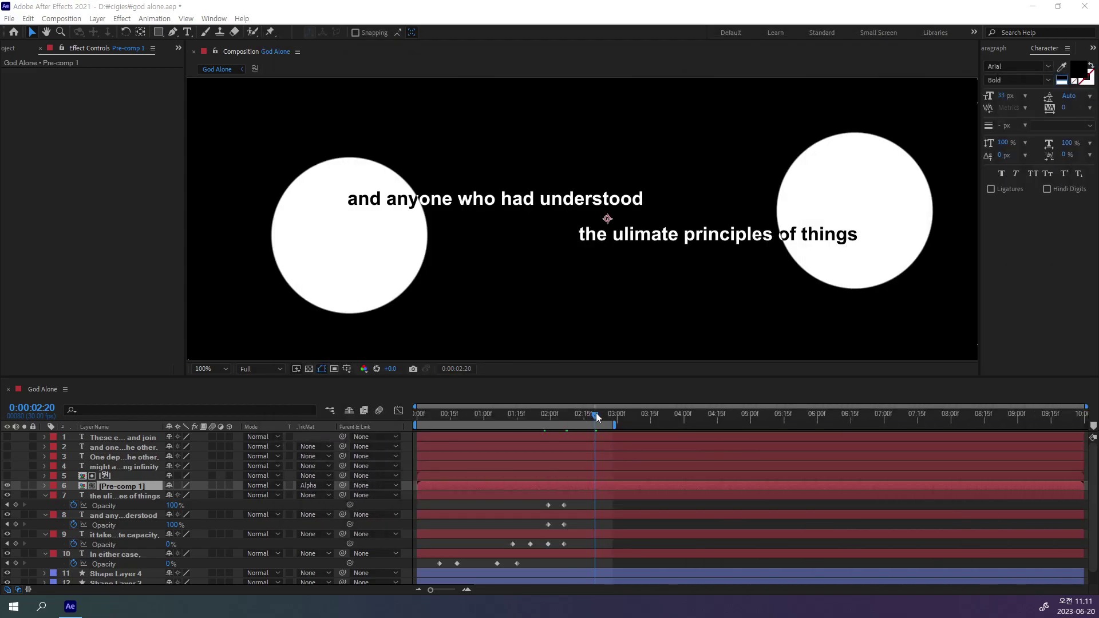
drag(595, 413, 763, 426)
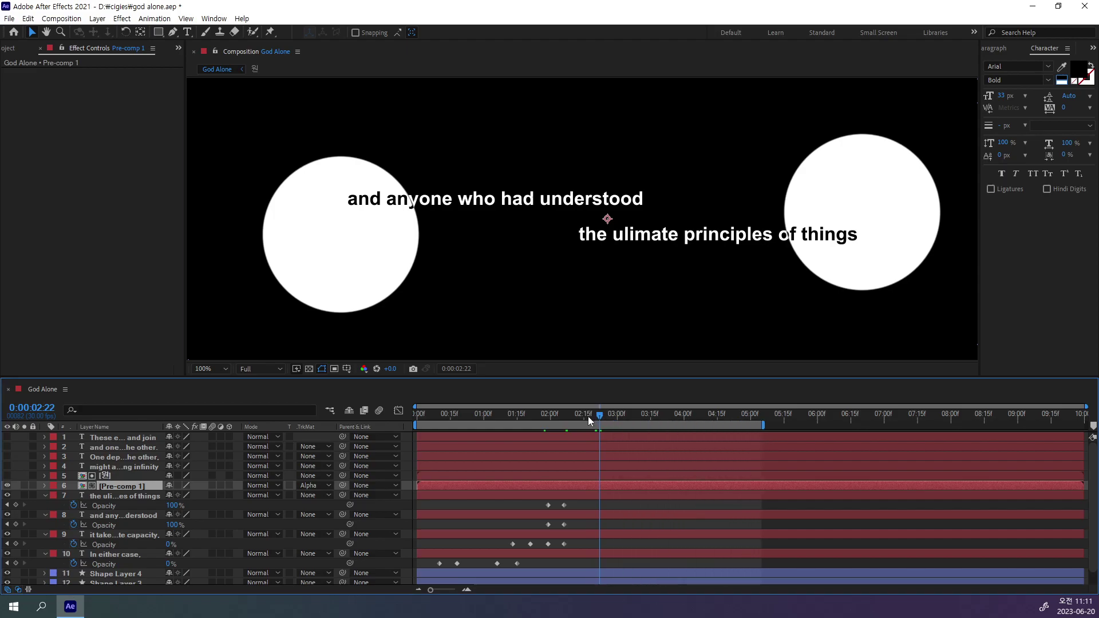
mouse_move(599, 416)
mouse_down()
mouse_move(746, 428)
mouse_move(698, 428)
mouse_up()
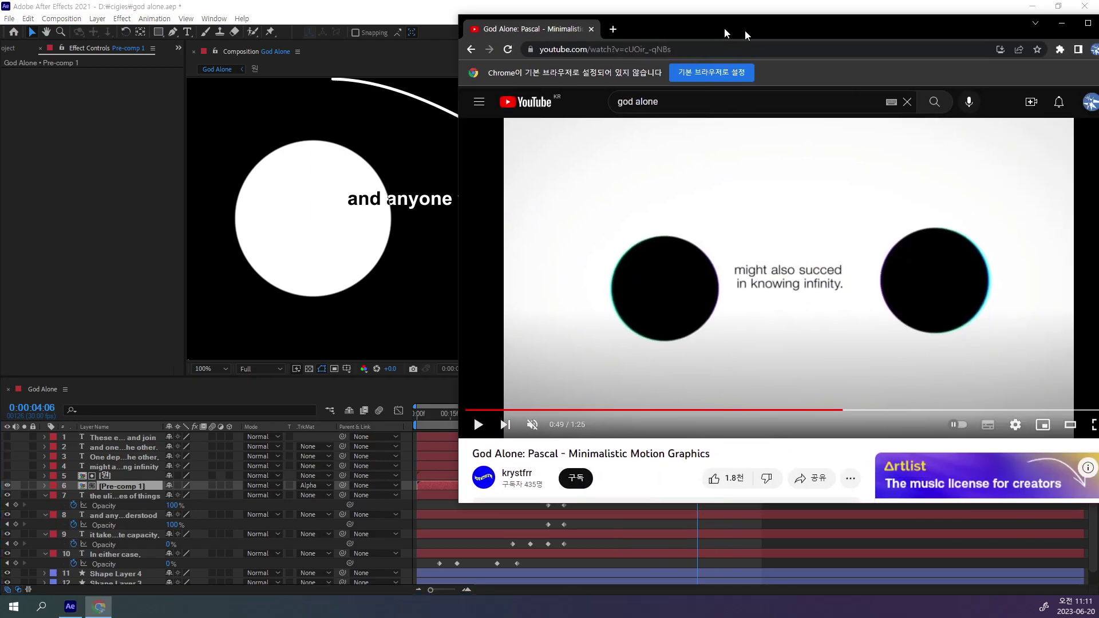
drag(744, 29, 476, 19)
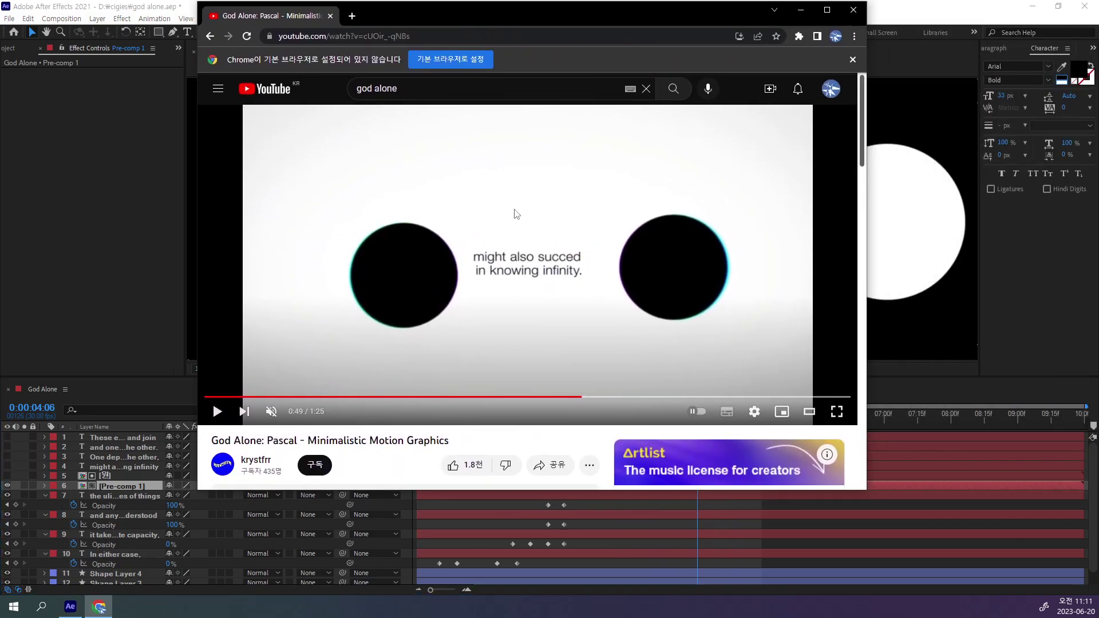
click(523, 259)
drag(598, 18, 620, 25)
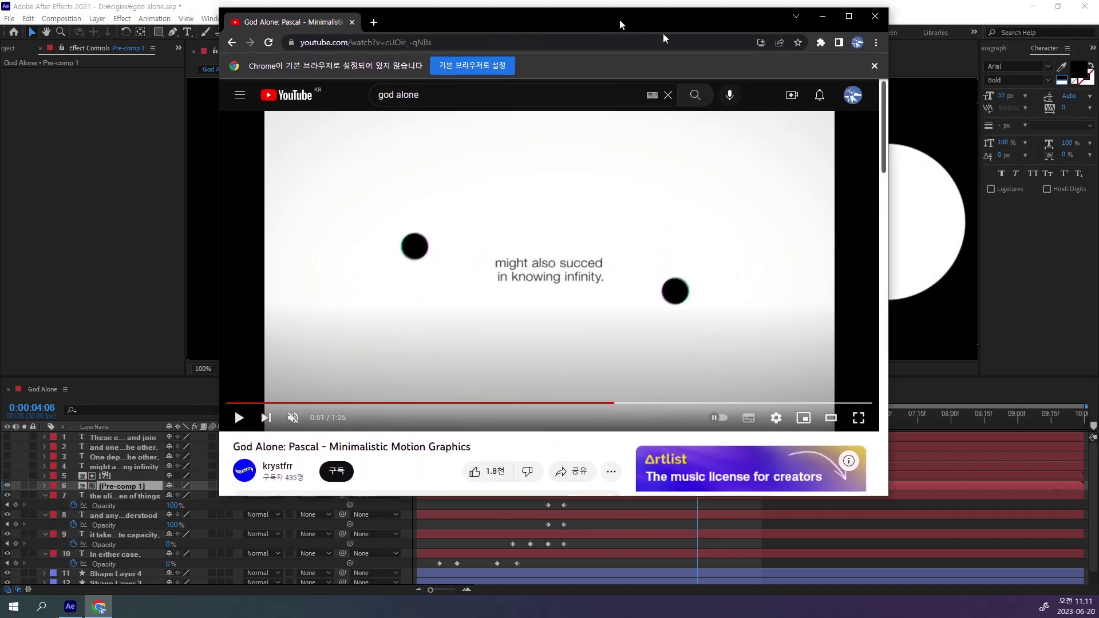
key(ctrl+w)
Step: Set the time to 0:00:02:20, just before the blobs become circles
drag(698, 416, 576, 460)
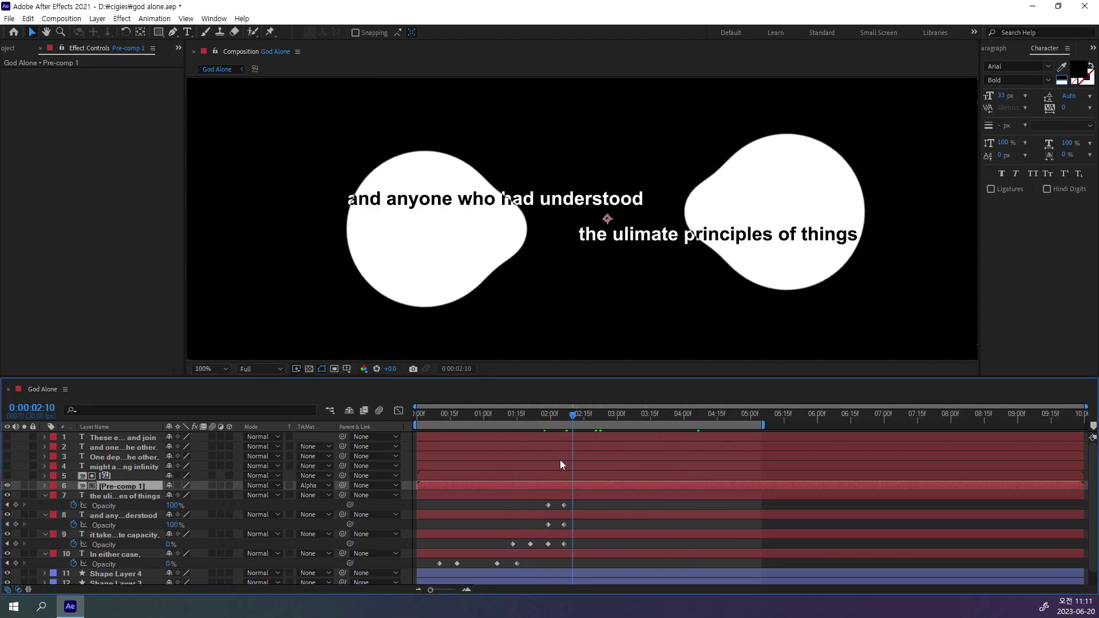
drag(575, 455, 596, 466)
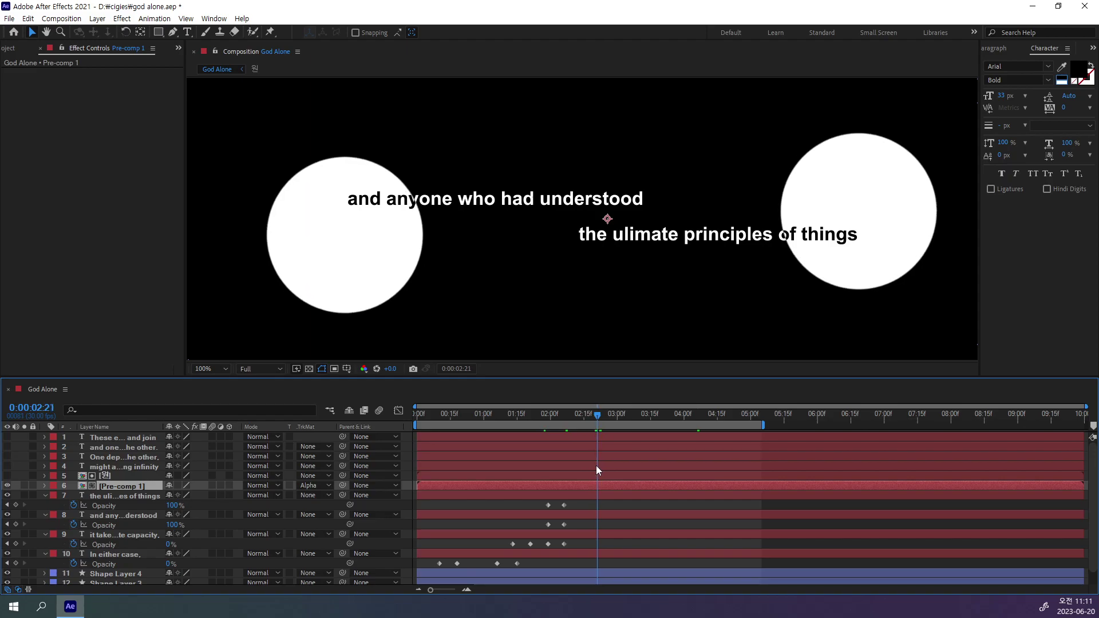
key(Page_Up)
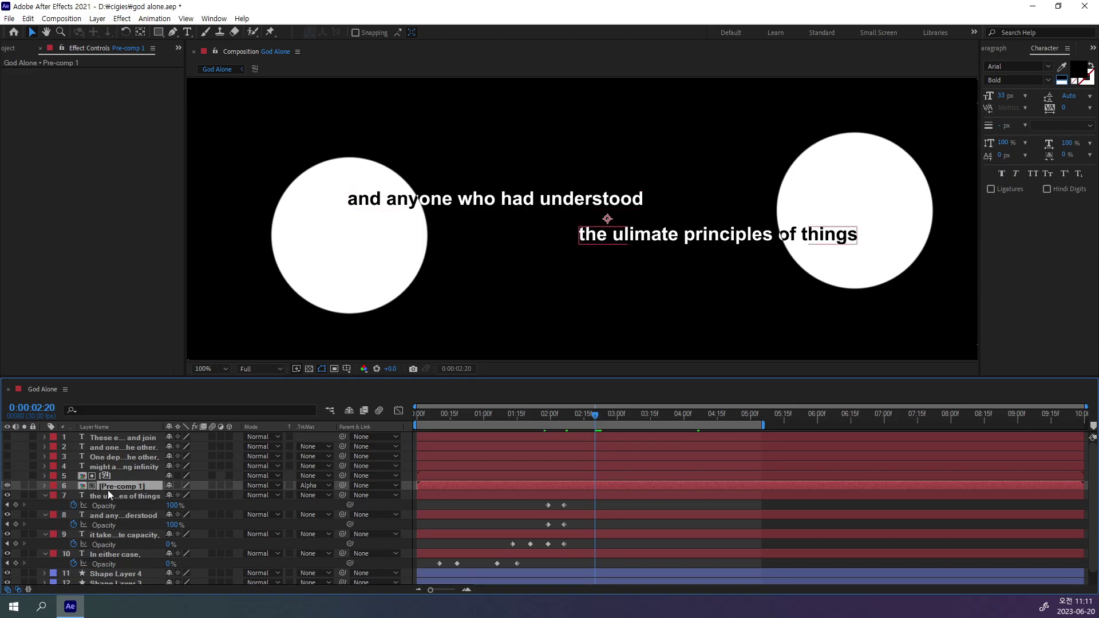
Step: Keyframe Pre-comp 1's Opacity from 100% at 0:00:02:20 to 0% at 0:00:02:29
key(t)
click(73, 496)
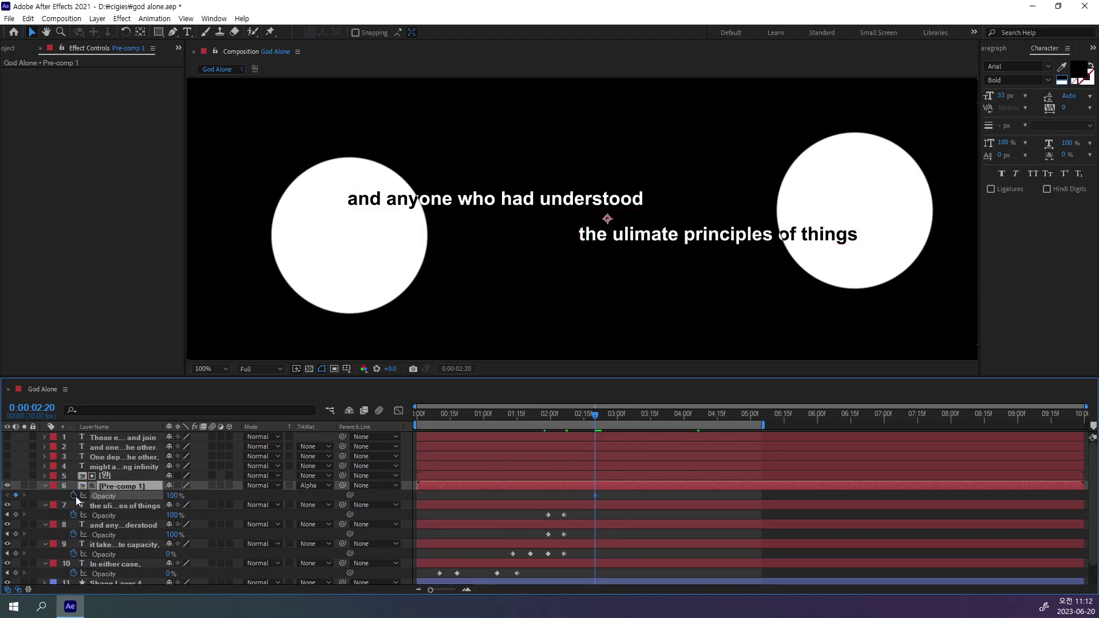
drag(596, 419, 616, 421)
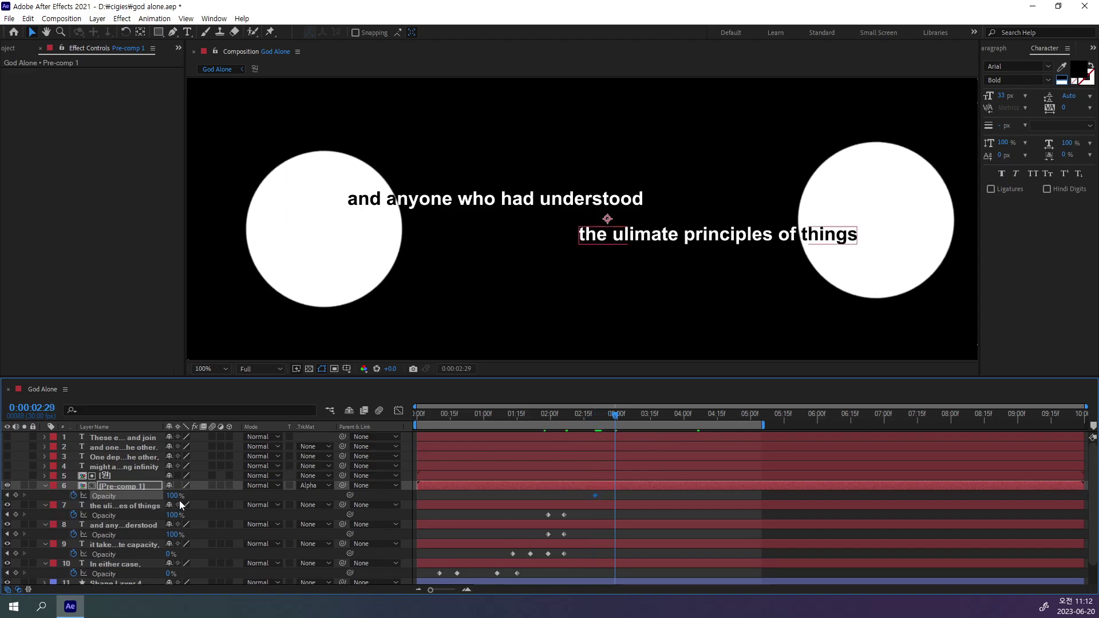
drag(172, 496, 5, 499)
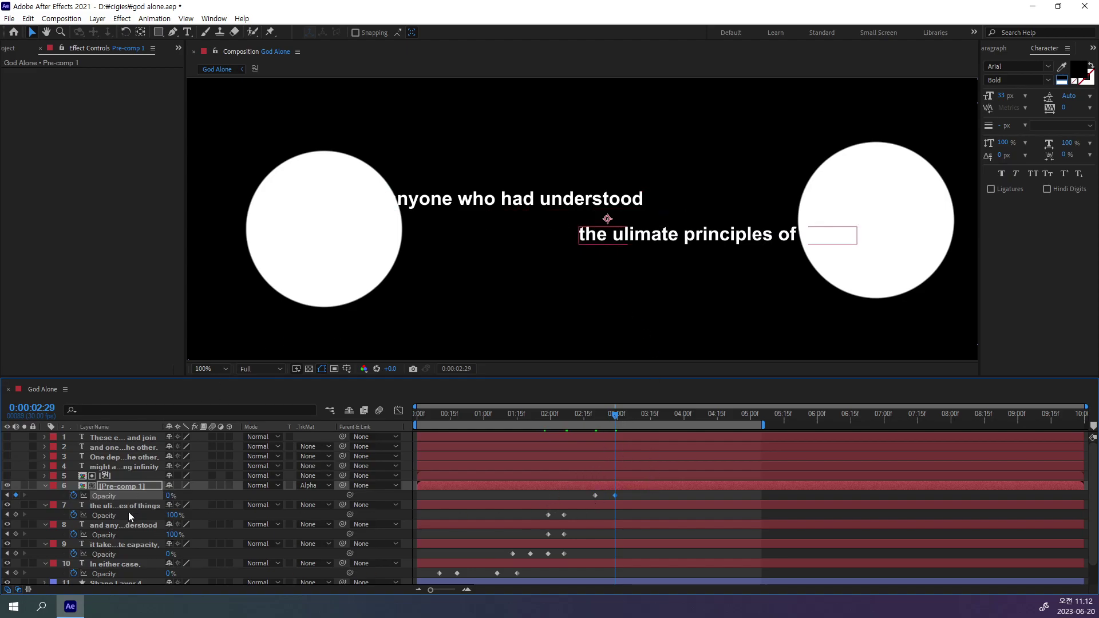
Step: Add Opacity keyframes to both quote lines, shift them earlier, and fade them to 0%
click(16, 515)
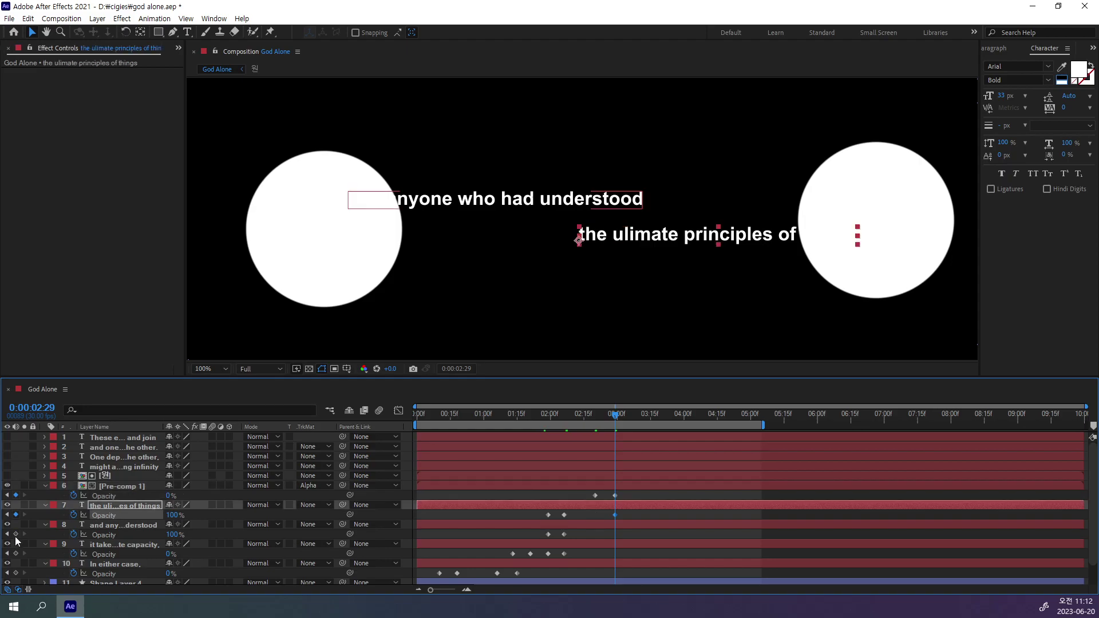
click(16, 535)
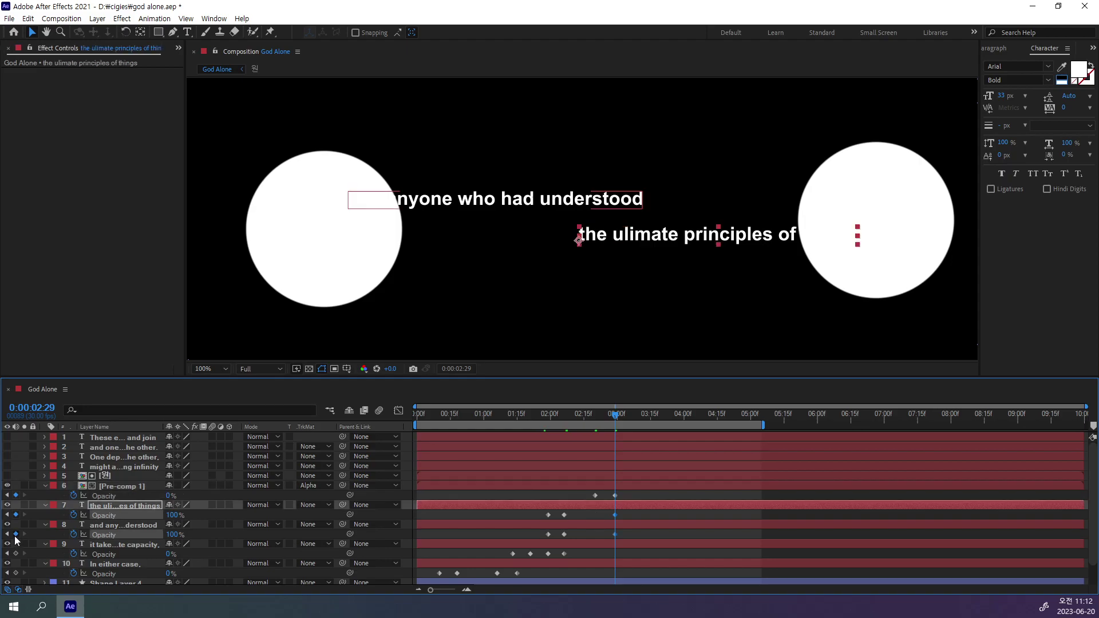
click(615, 514)
shift+click(616, 534)
drag(616, 518, 595, 523)
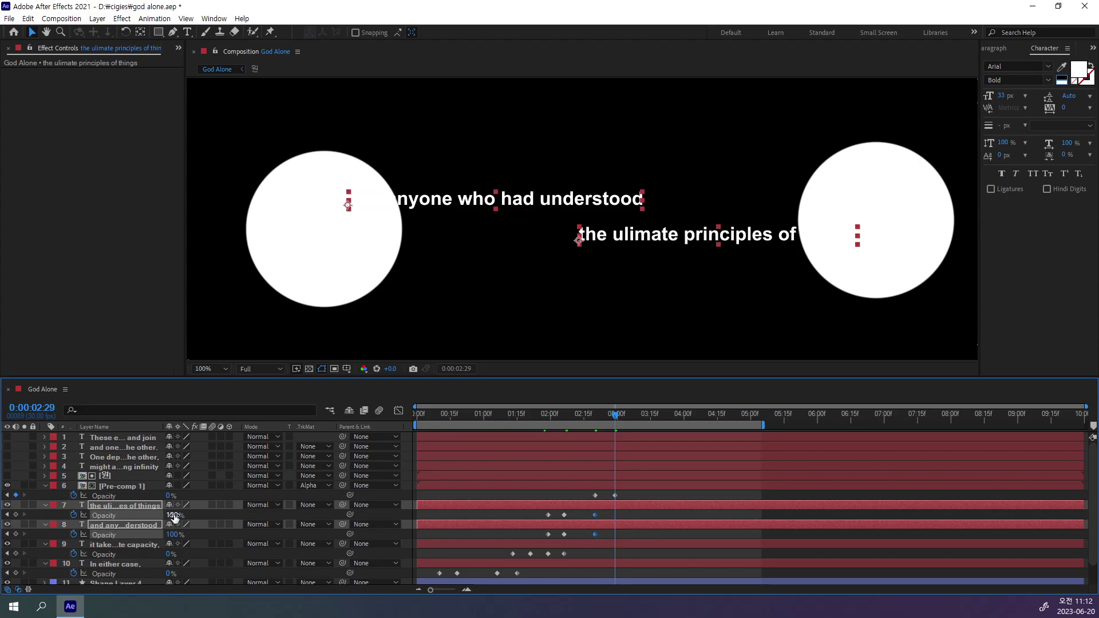
drag(174, 517, 3, 522)
mouse_move(619, 419)
mouse_down()
mouse_move(656, 455)
mouse_move(615, 479)
mouse_move(653, 485)
mouse_move(609, 494)
mouse_up()
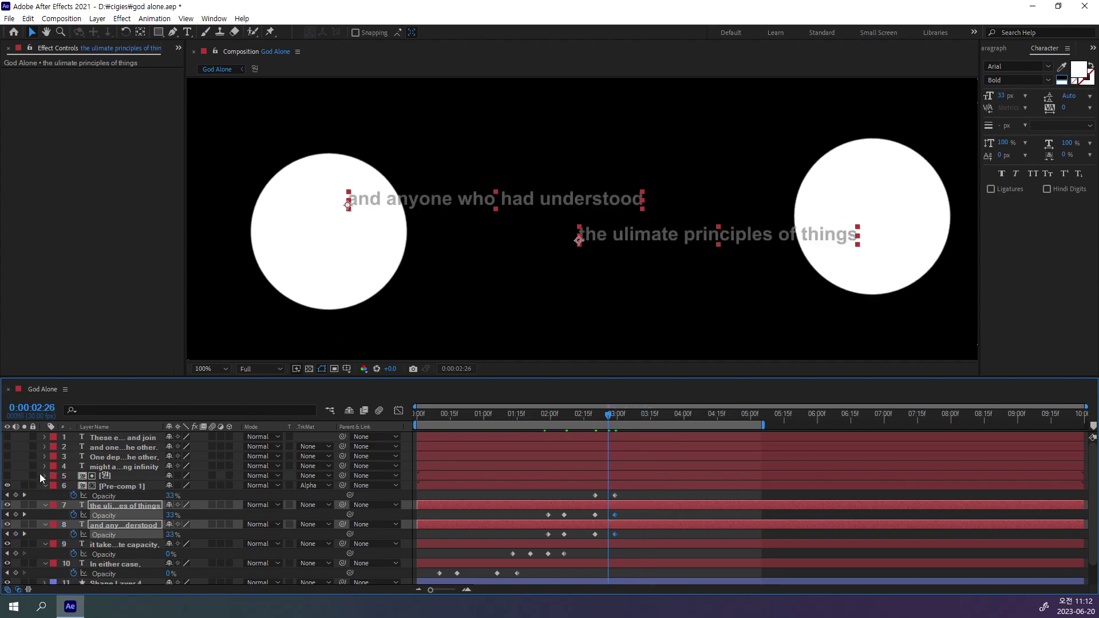
Step: Show the 'might also succed in knowing infinity' line and fade it from 0% at 0:00:02:26 to 100% at 0:00:03:06
click(7, 466)
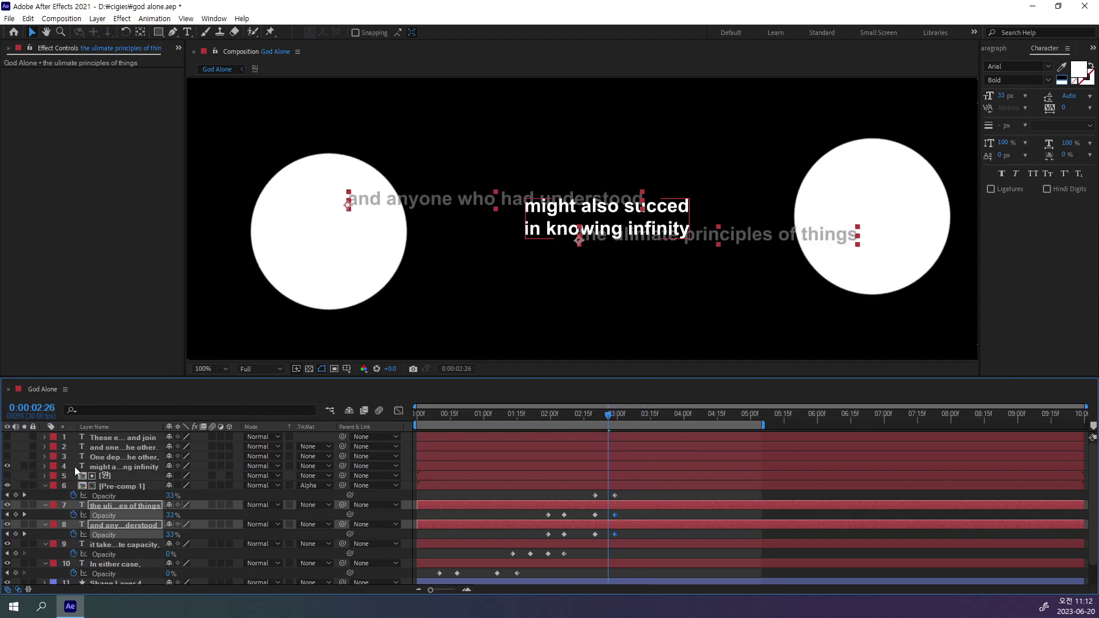
click(138, 468)
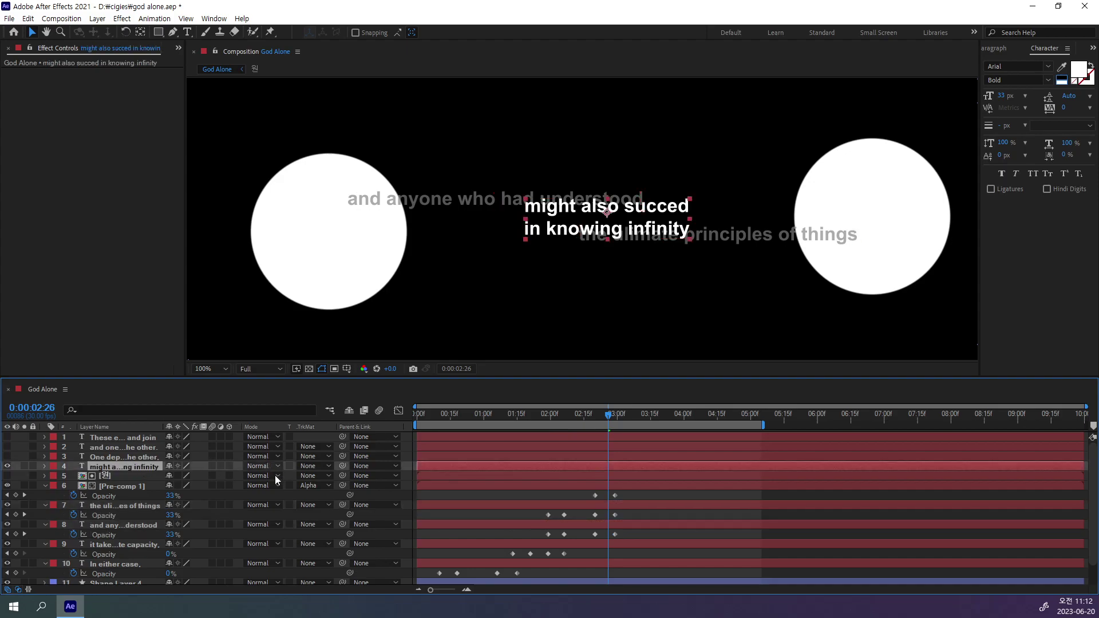
key(t)
drag(172, 477, 86, 478)
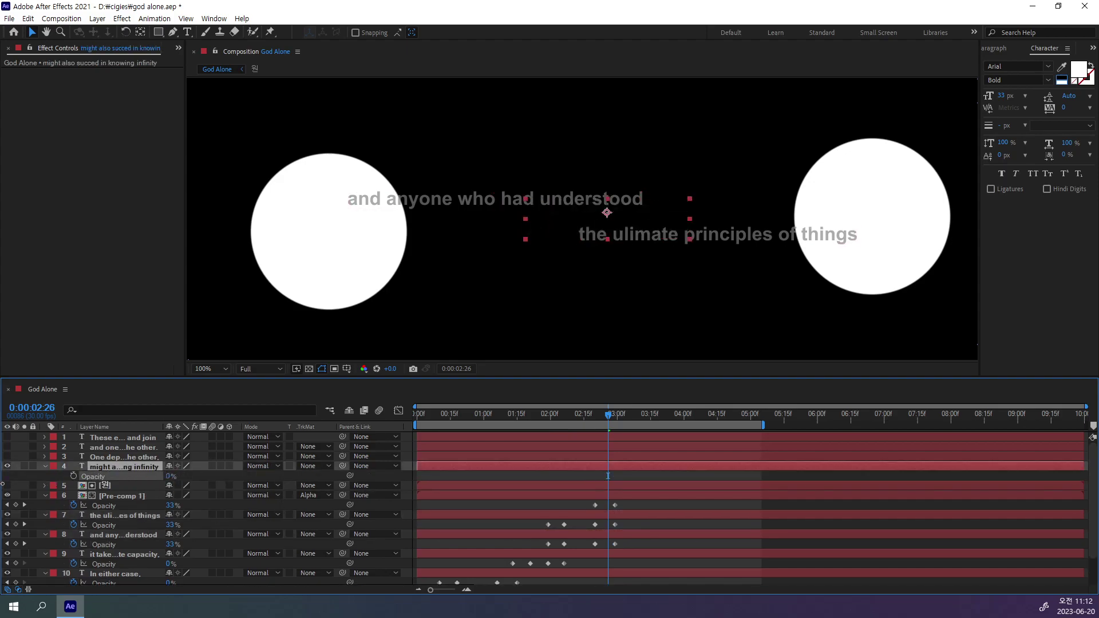
click(74, 476)
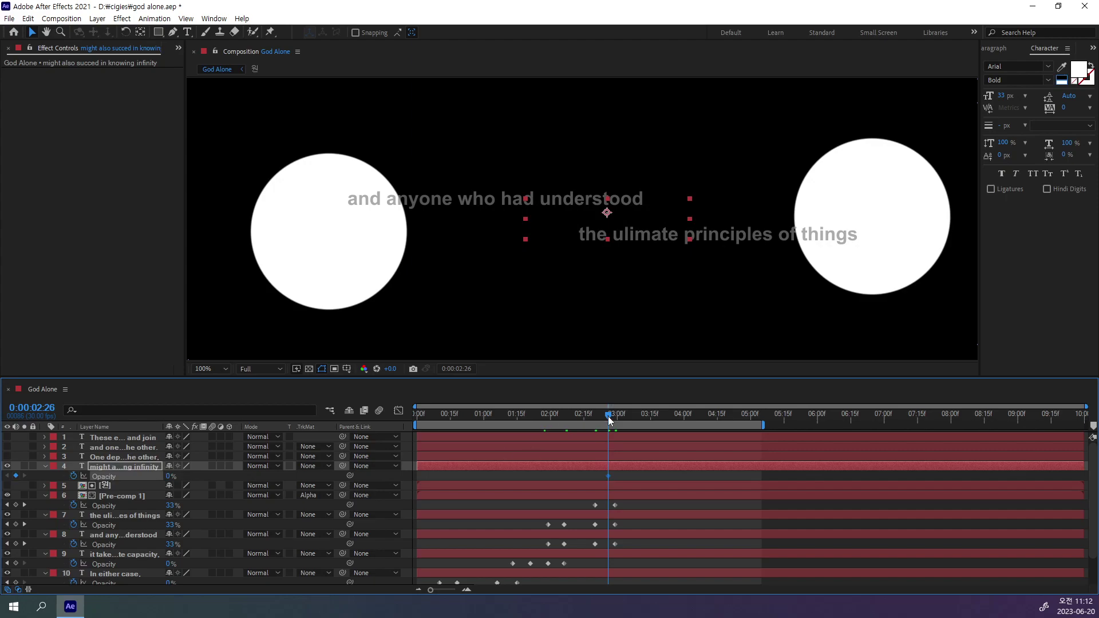
drag(609, 420, 630, 422)
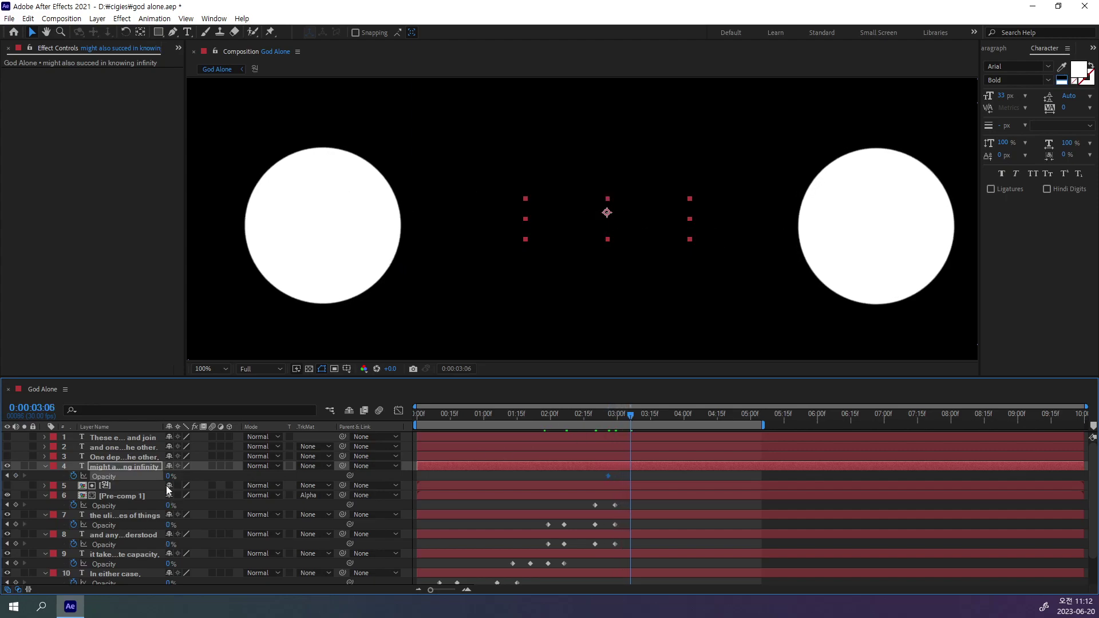
drag(169, 477, 455, 481)
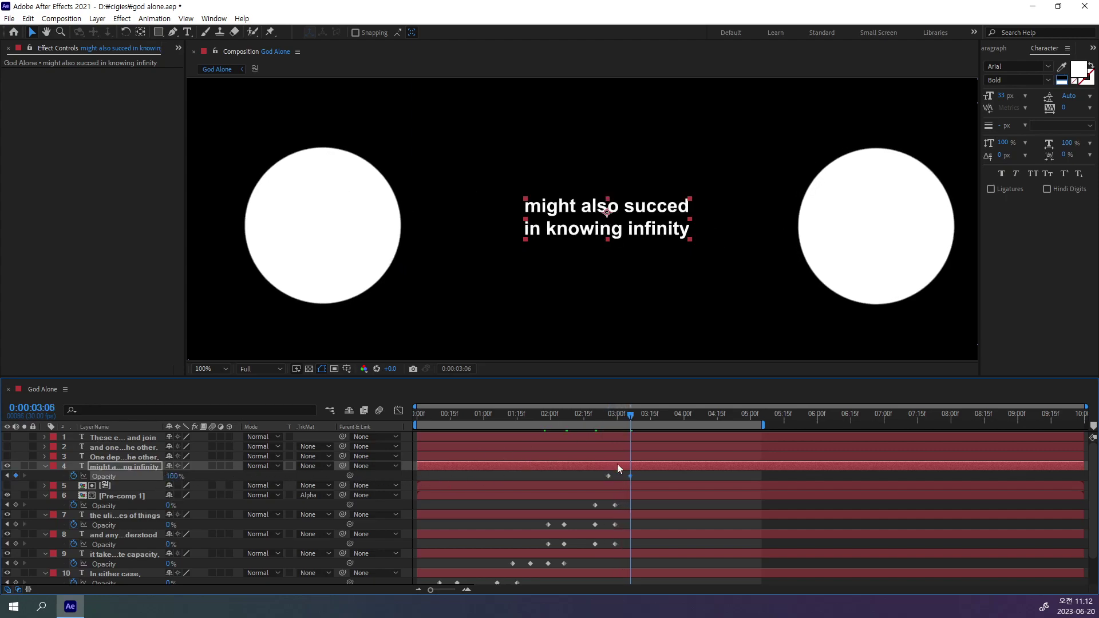
drag(630, 476, 627, 475)
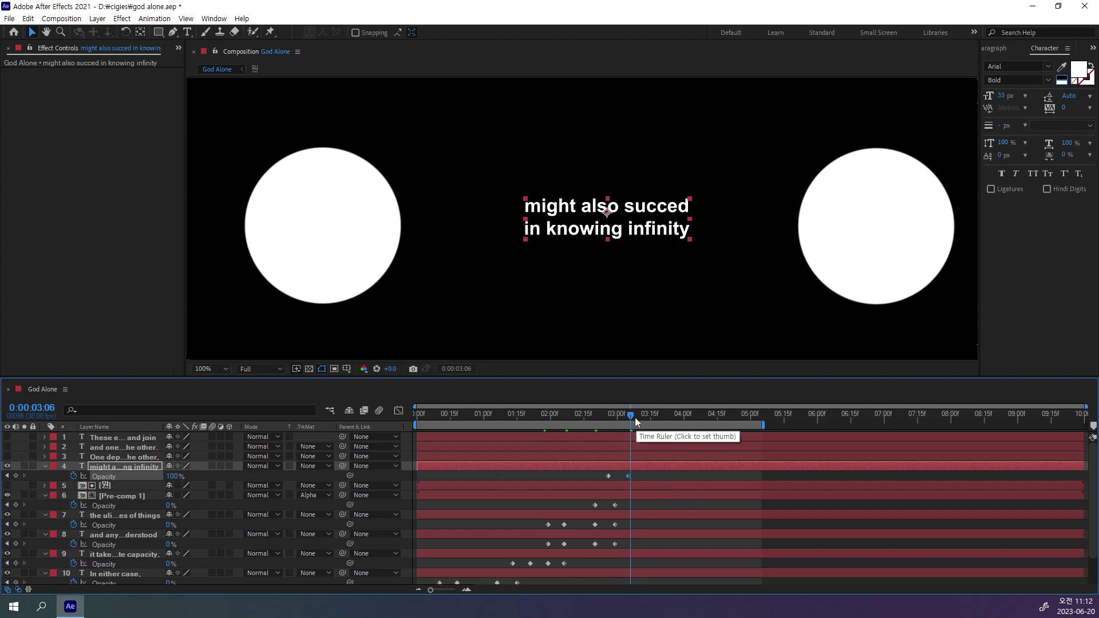
mouse_move(628, 413)
mouse_down()
mouse_move(568, 431)
mouse_move(561, 446)
mouse_move(678, 452)
mouse_up()
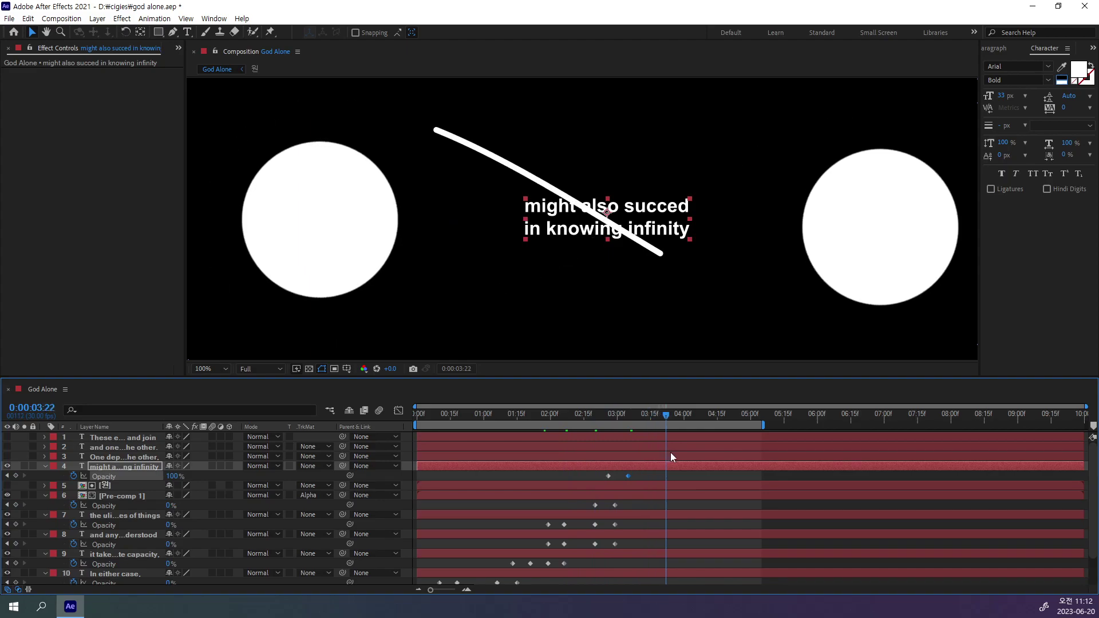
Step: Watch the next line in the YouTube reference, then minimise Chrome
drag(1098, 92, 604, 95)
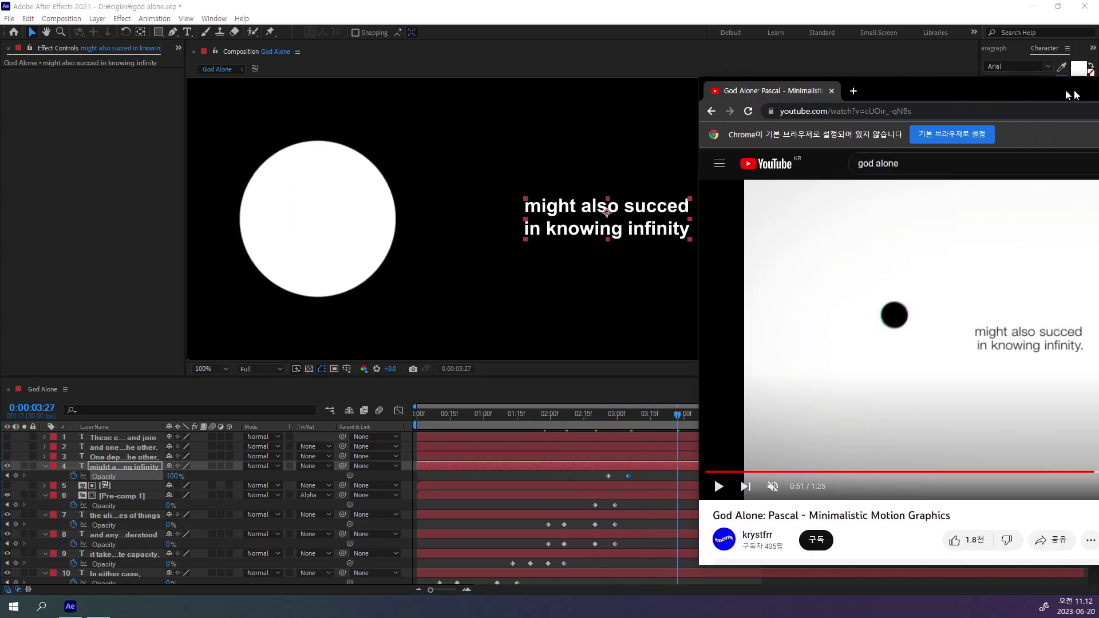
click(553, 353)
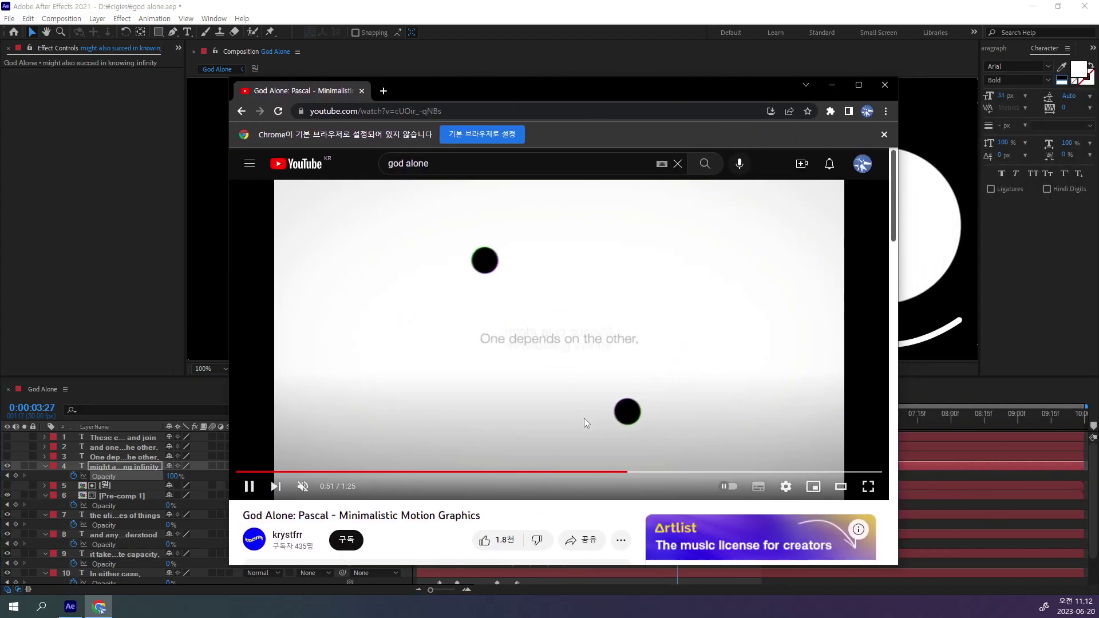
click(583, 420)
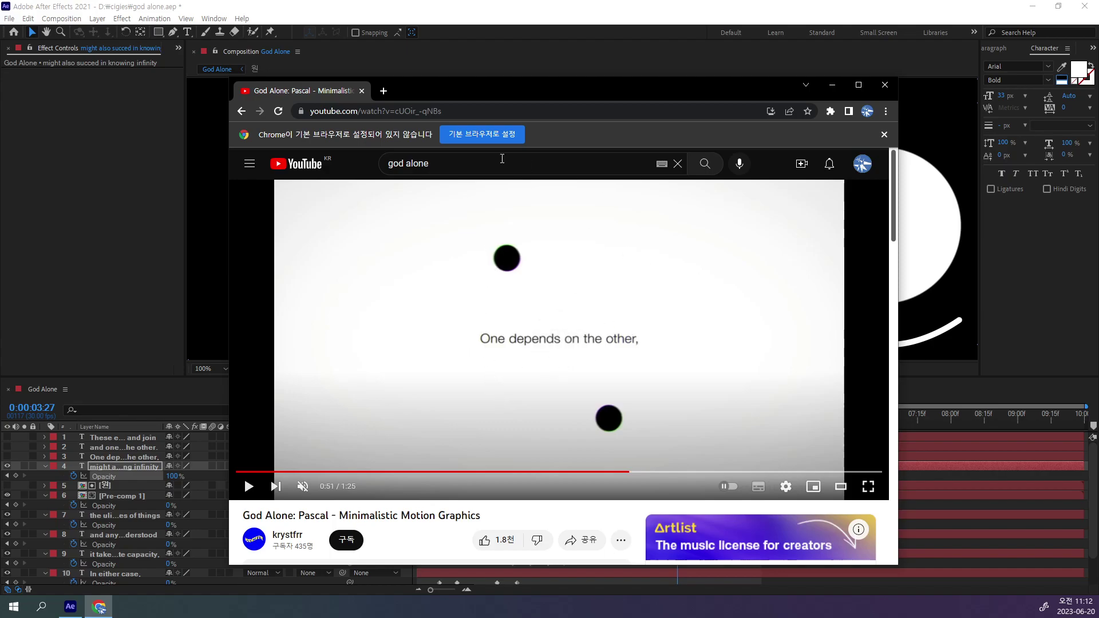
key(super+Down)
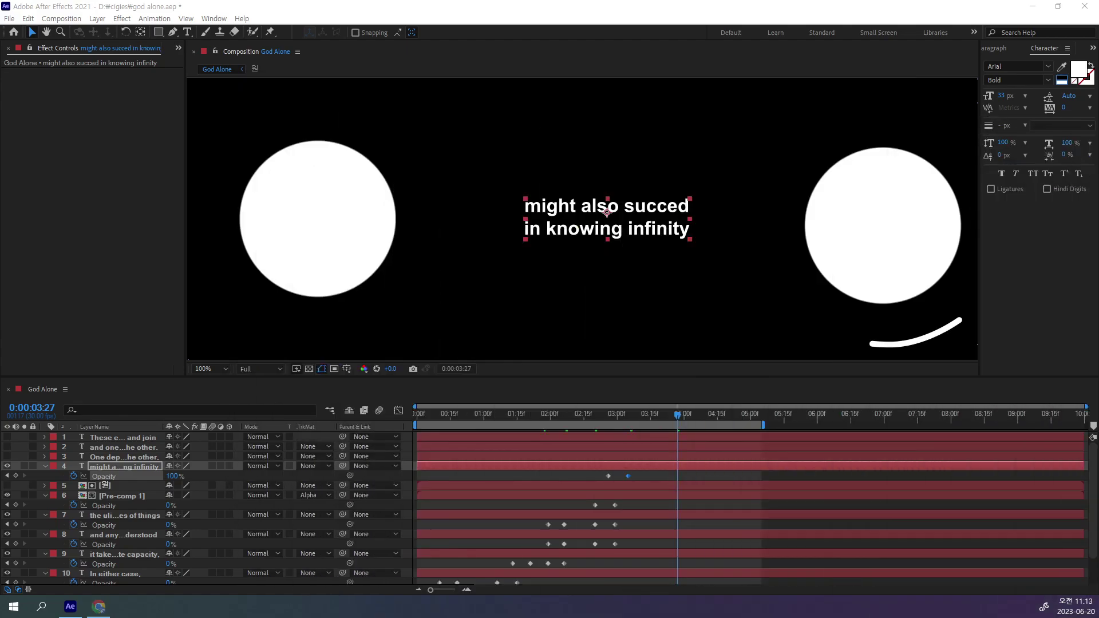
Step: Fade the infinity line from 100% at 0:00:05:05 to 0% at 0:00:05:14, and show 'One depends on the other,'
mouse_move(671, 420)
mouse_down()
mouse_move(715, 442)
mouse_move(786, 452)
mouse_up()
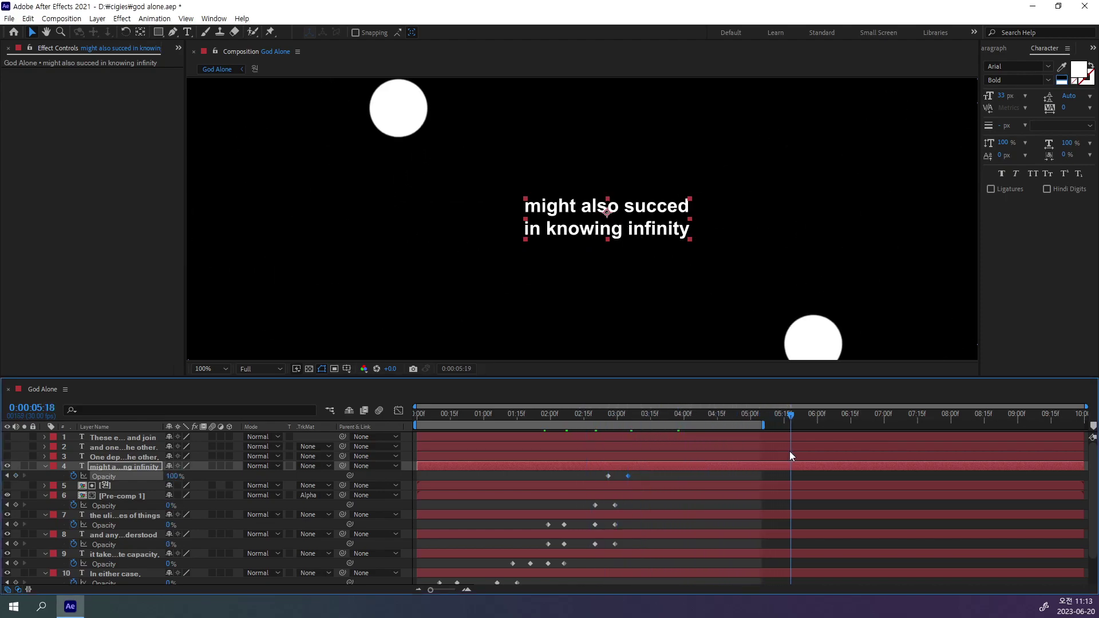
drag(786, 451, 928, 435)
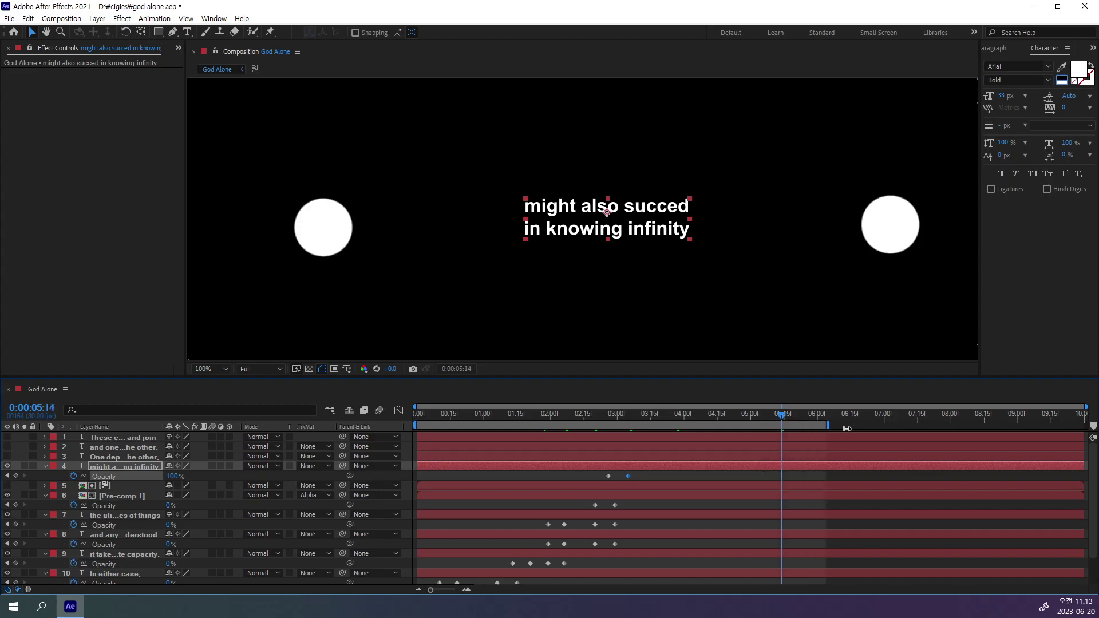
drag(780, 413, 760, 420)
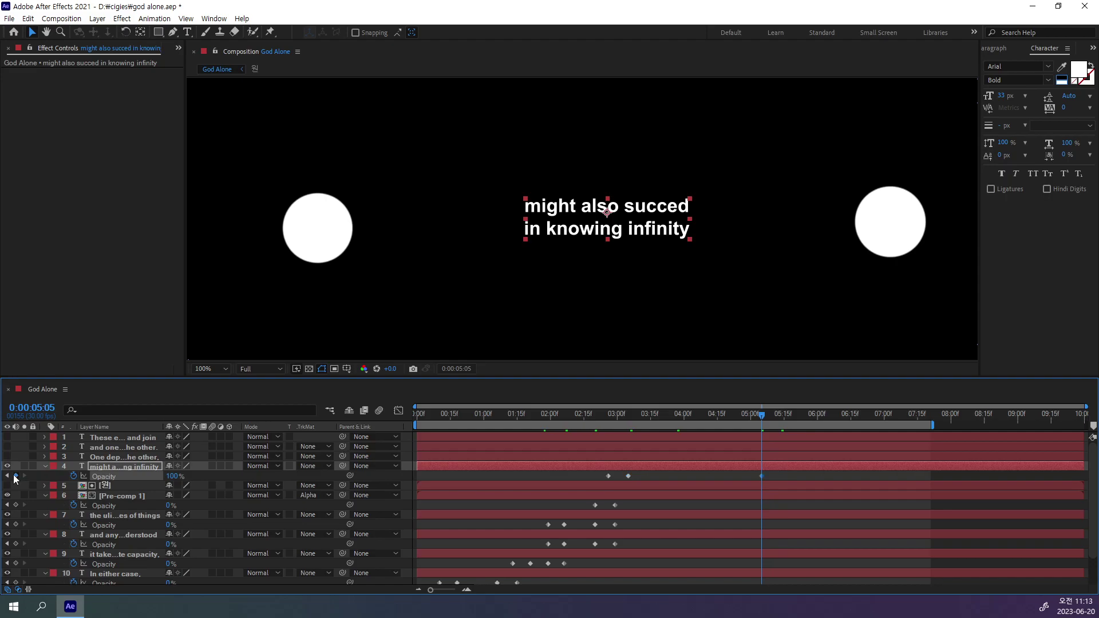
drag(764, 419, 784, 423)
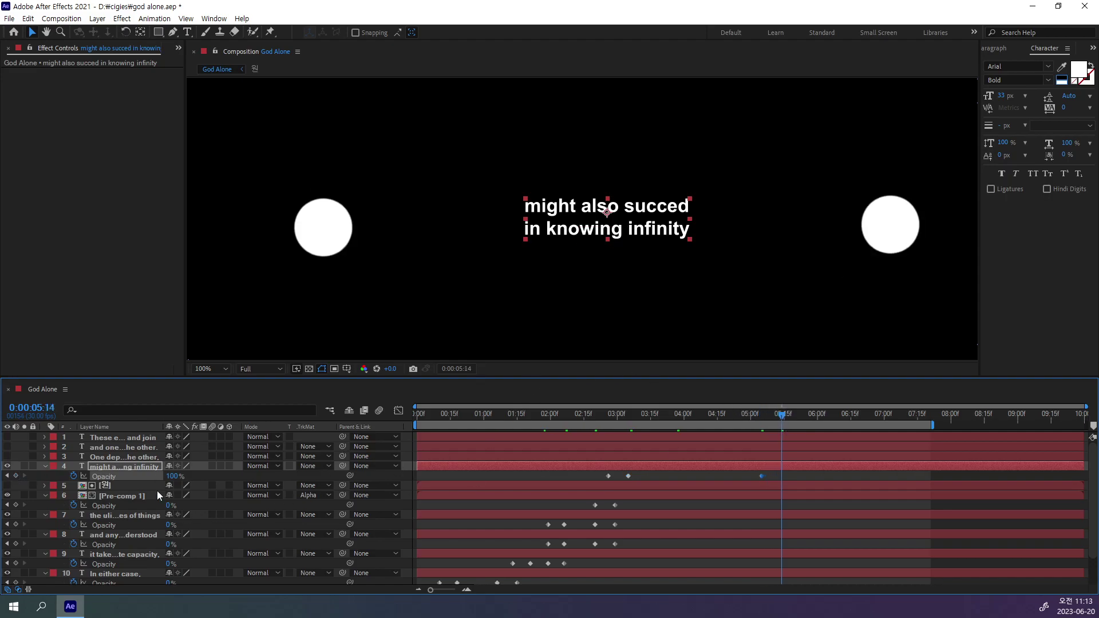
drag(172, 480, 2, 484)
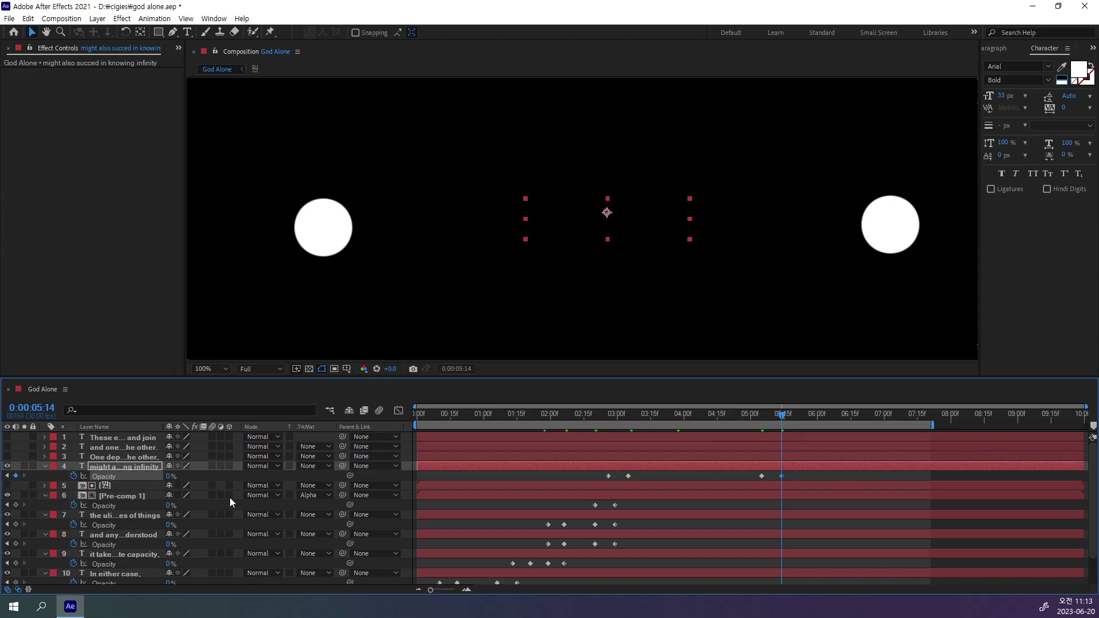
click(7, 457)
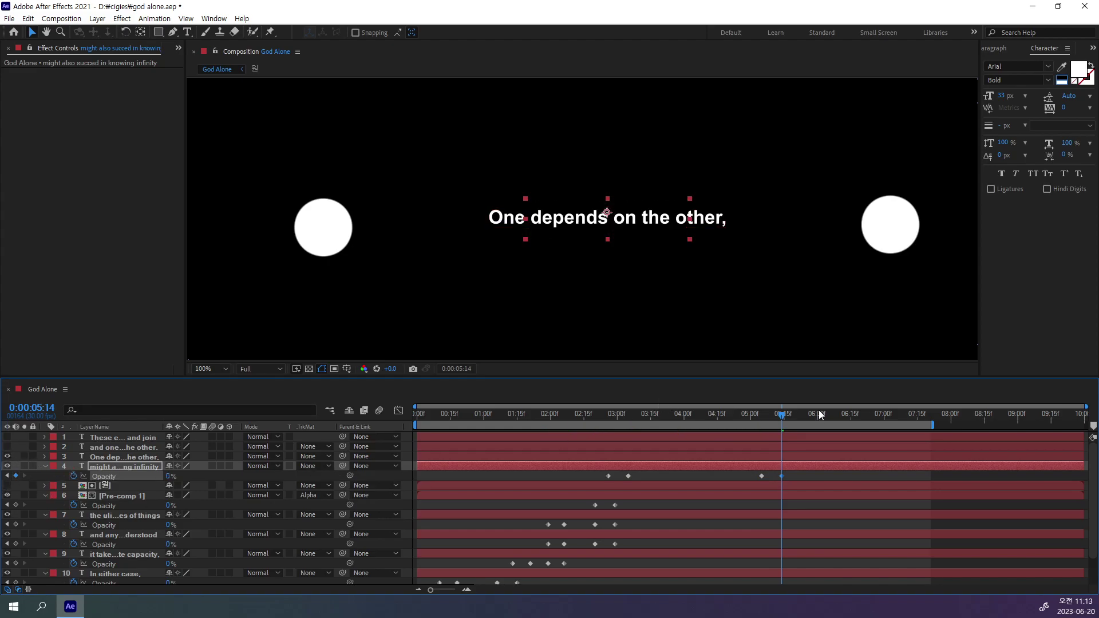
Step: Fade 'One depends on the other,' in from 0% Opacity at 0:00:05:14 to 100% at 0:00:05:25
click(91, 457)
key(t)
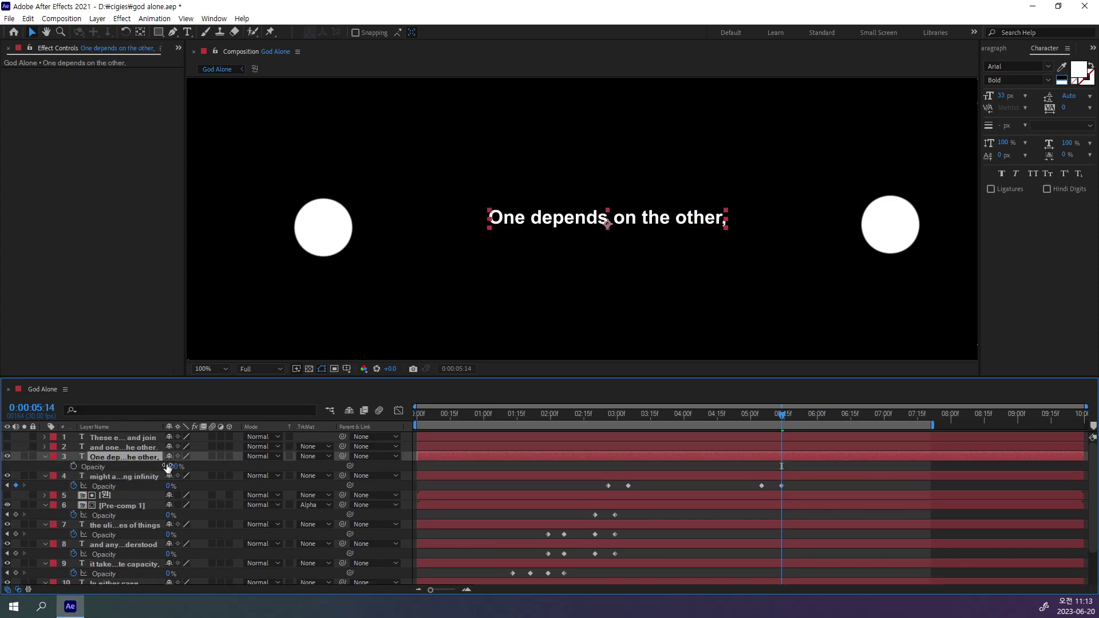
drag(171, 467, 37, 472)
click(73, 466)
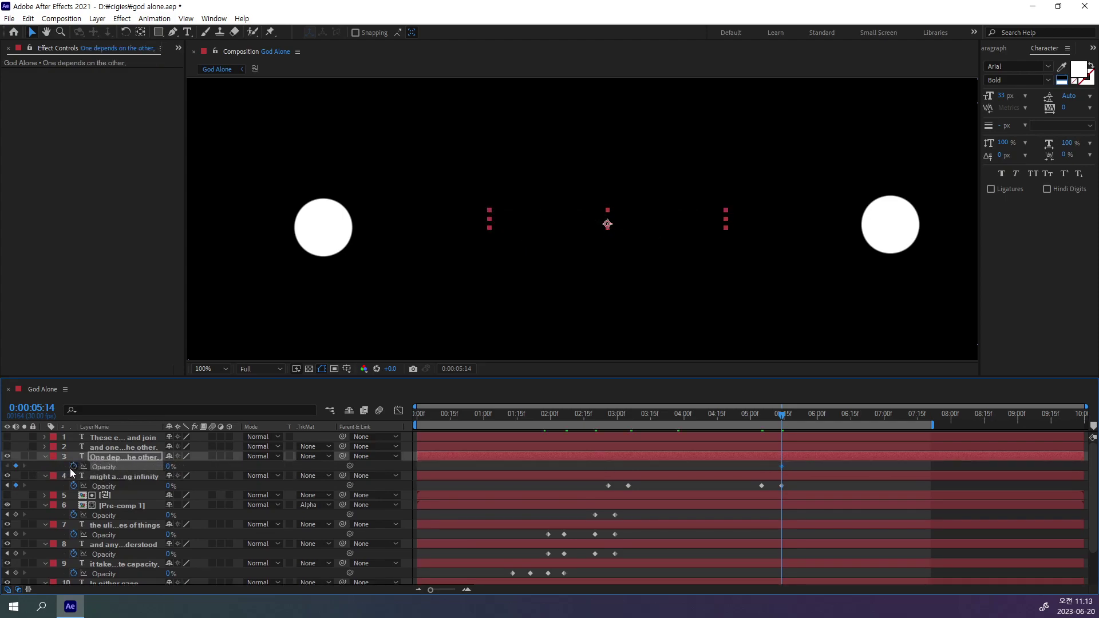
drag(785, 416, 808, 421)
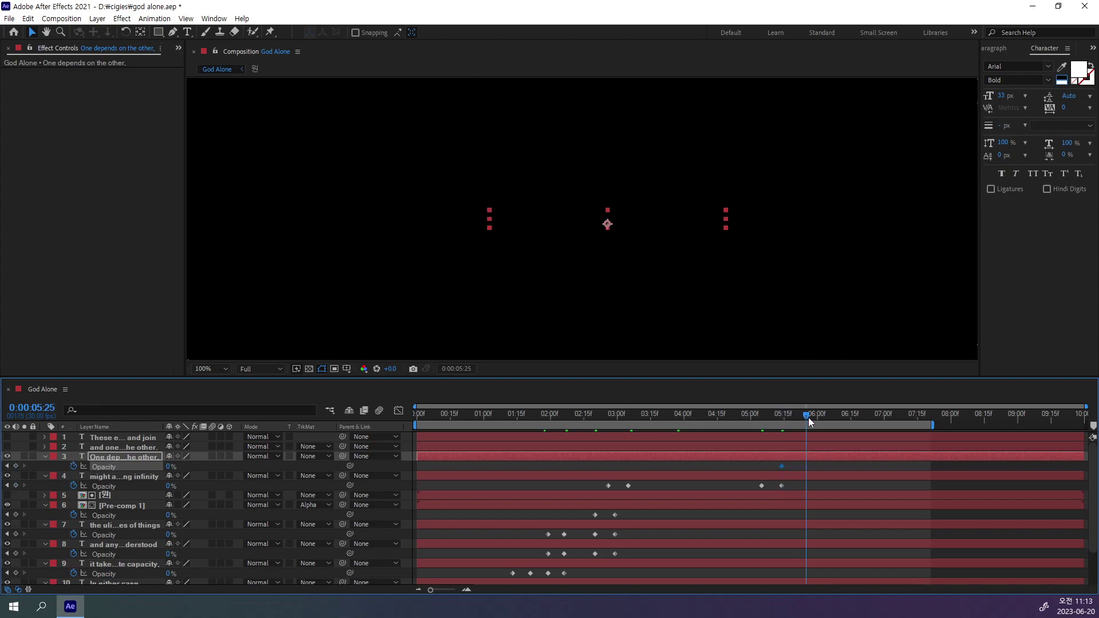
drag(168, 466, 651, 423)
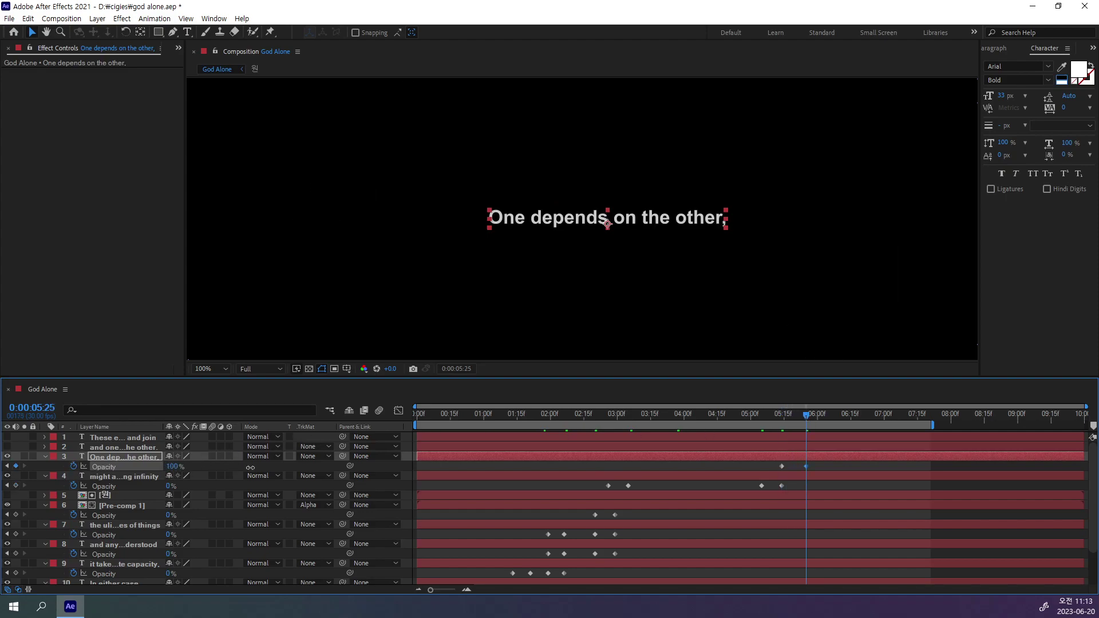
scroll(760, 201, down, 2)
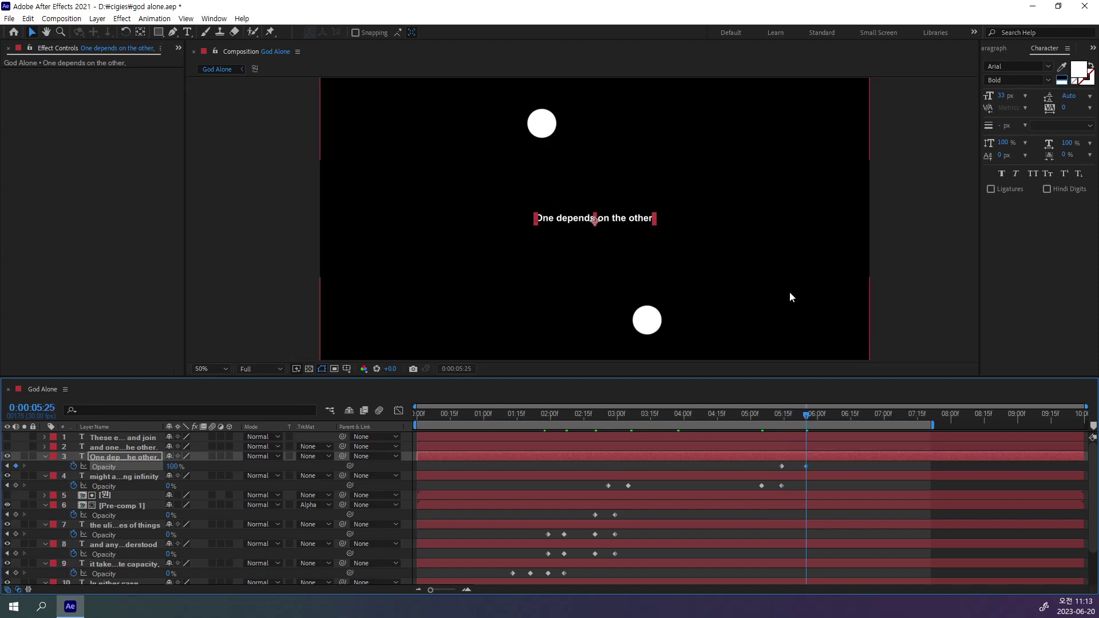
mouse_move(805, 414)
mouse_down()
mouse_move(733, 426)
mouse_move(854, 429)
mouse_up()
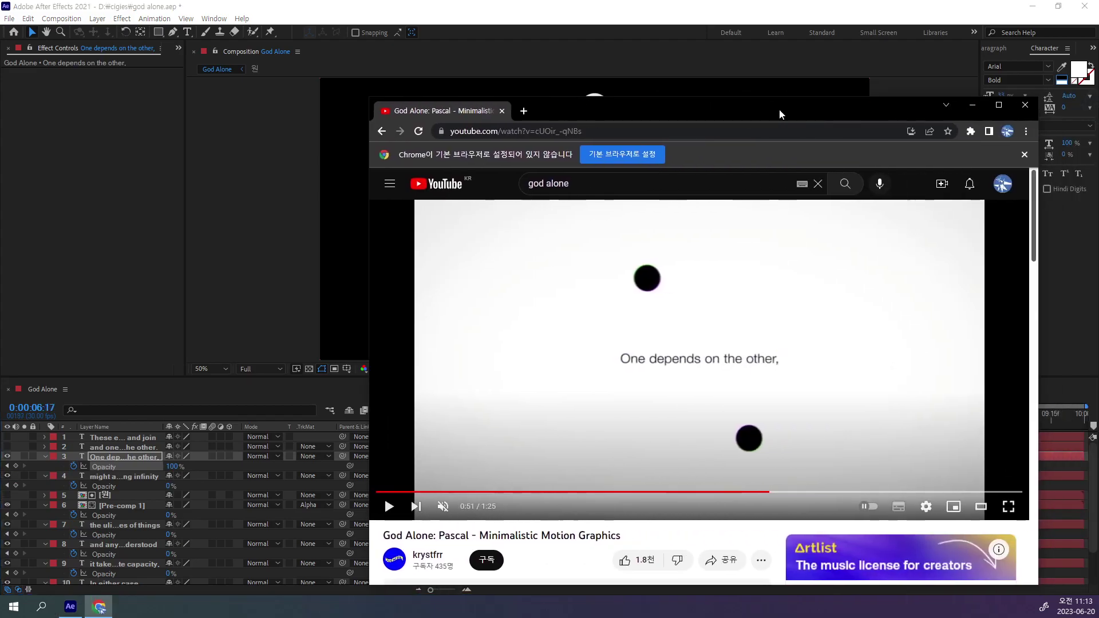
Step: Play part of the YouTube reference to check the next timing, then close it
drag(779, 114, 641, 115)
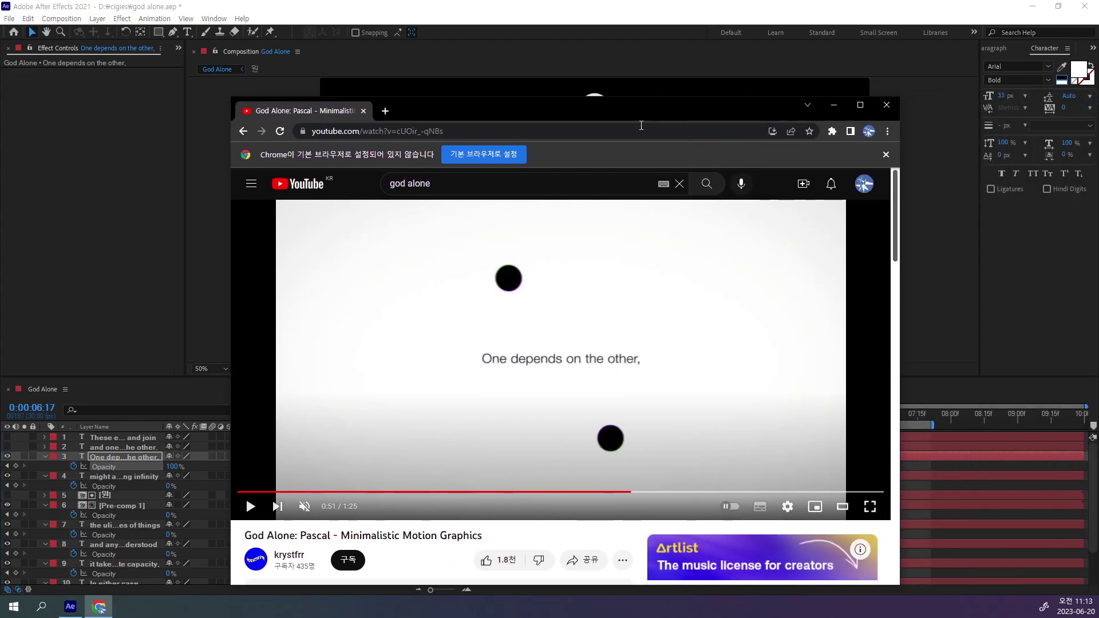
click(528, 361)
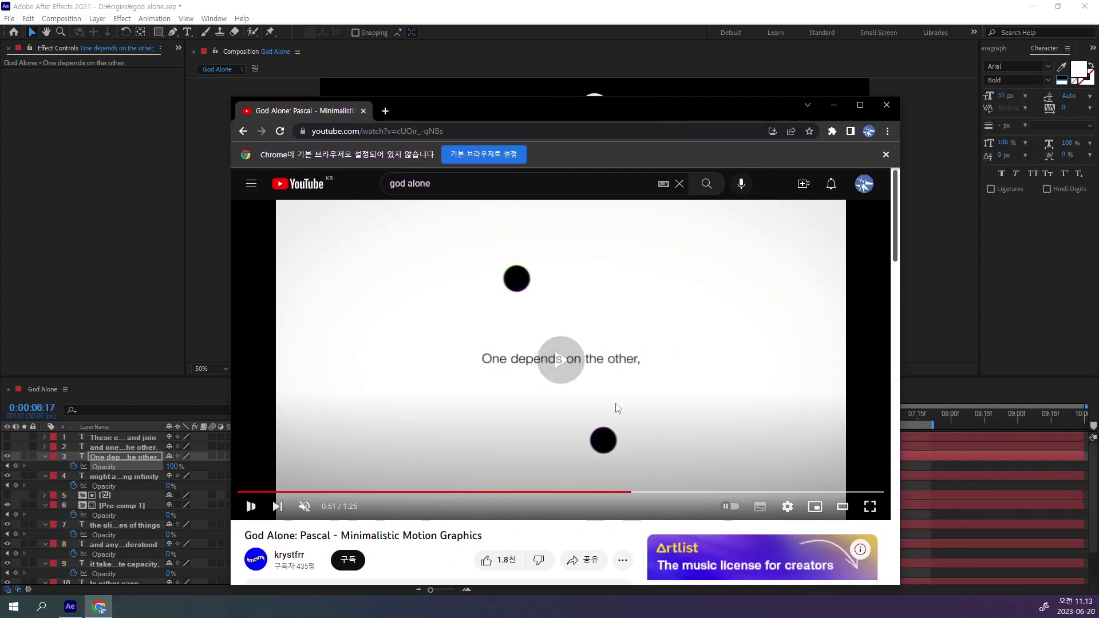
click(554, 369)
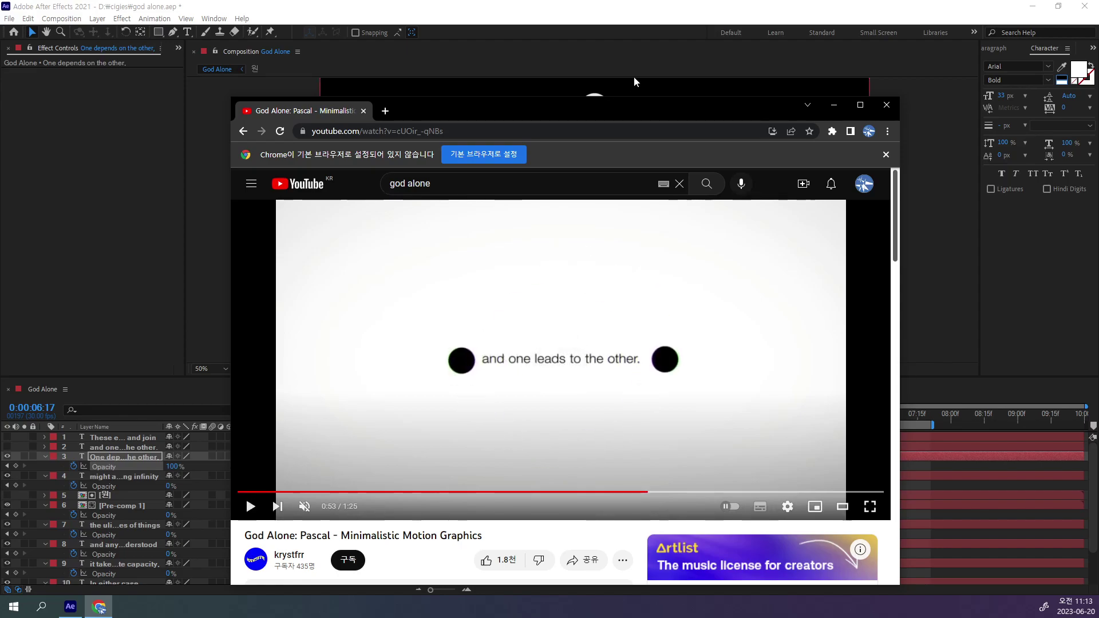
key(ctrl+w)
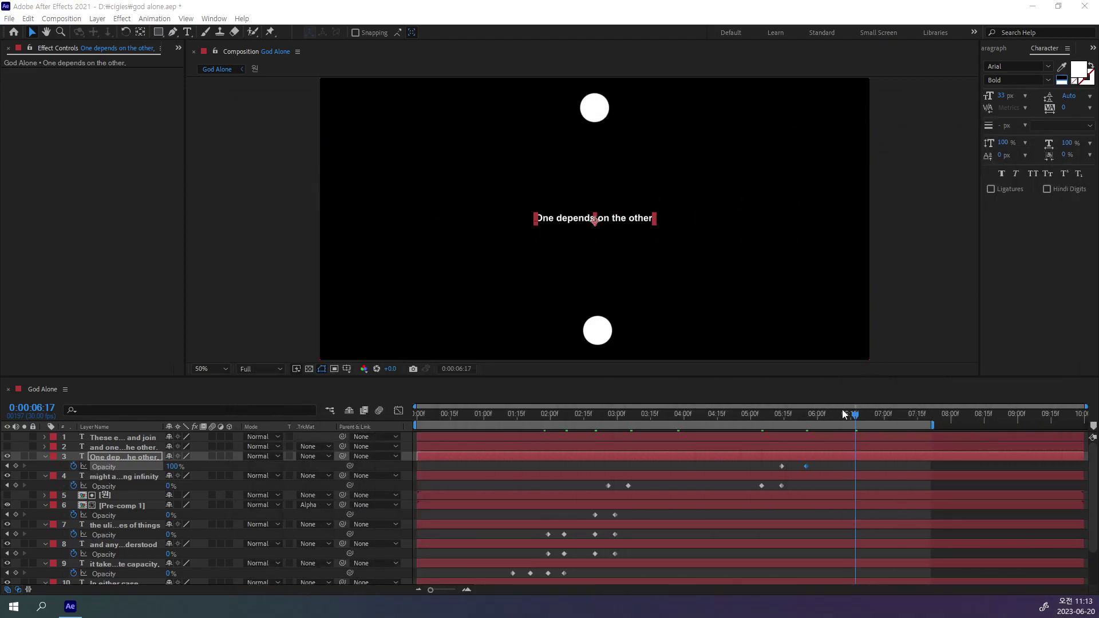
Step: Extend the work area to the comp end and fade 'One depends on the other,' to 0% at 0:00:07:13
drag(935, 426, 1085, 425)
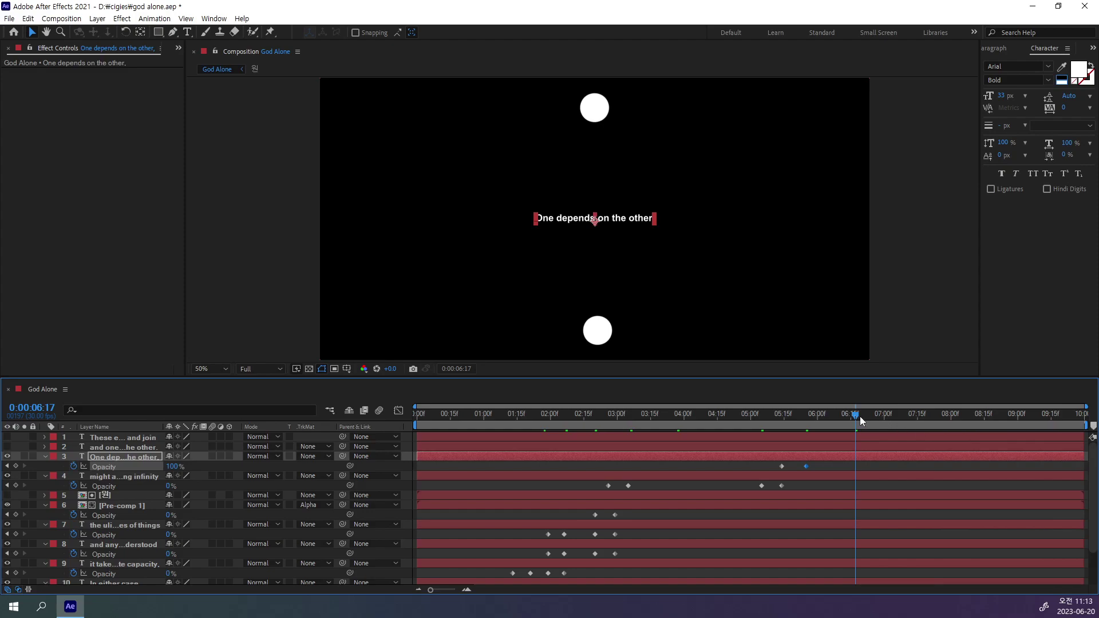
mouse_move(859, 417)
mouse_down()
mouse_move(819, 435)
mouse_move(898, 441)
mouse_move(885, 438)
mouse_up()
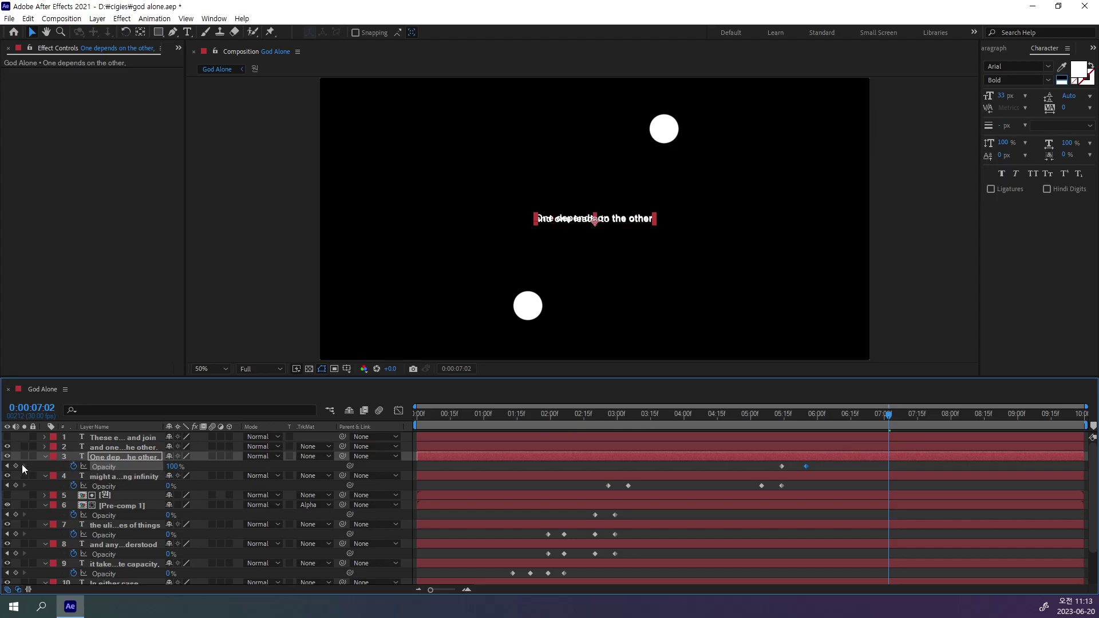
drag(886, 409, 913, 423)
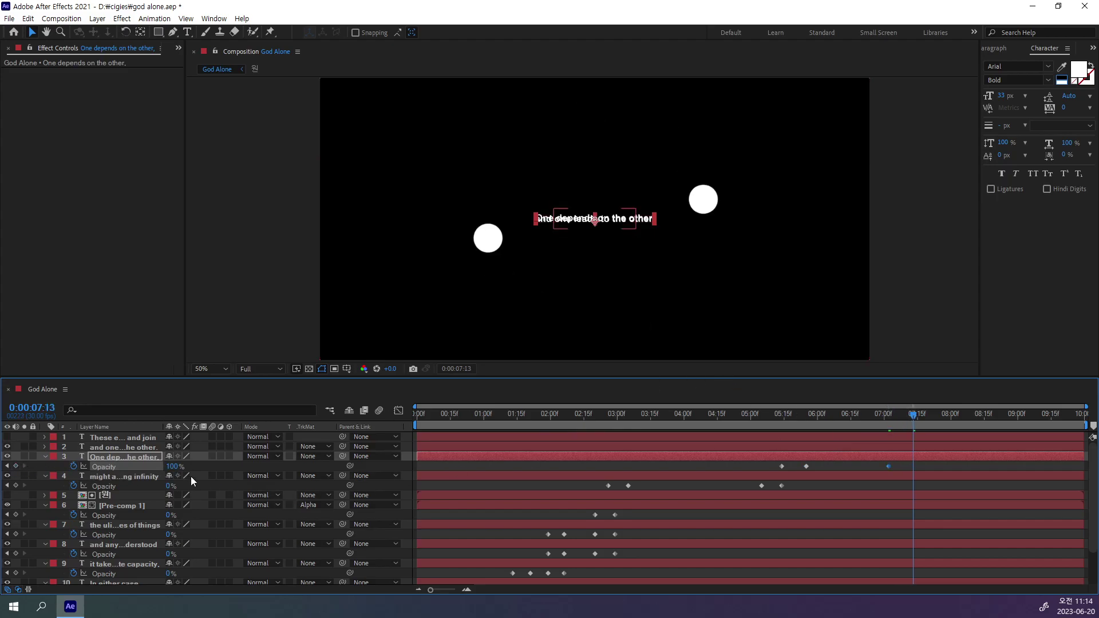
drag(172, 466, 2, 466)
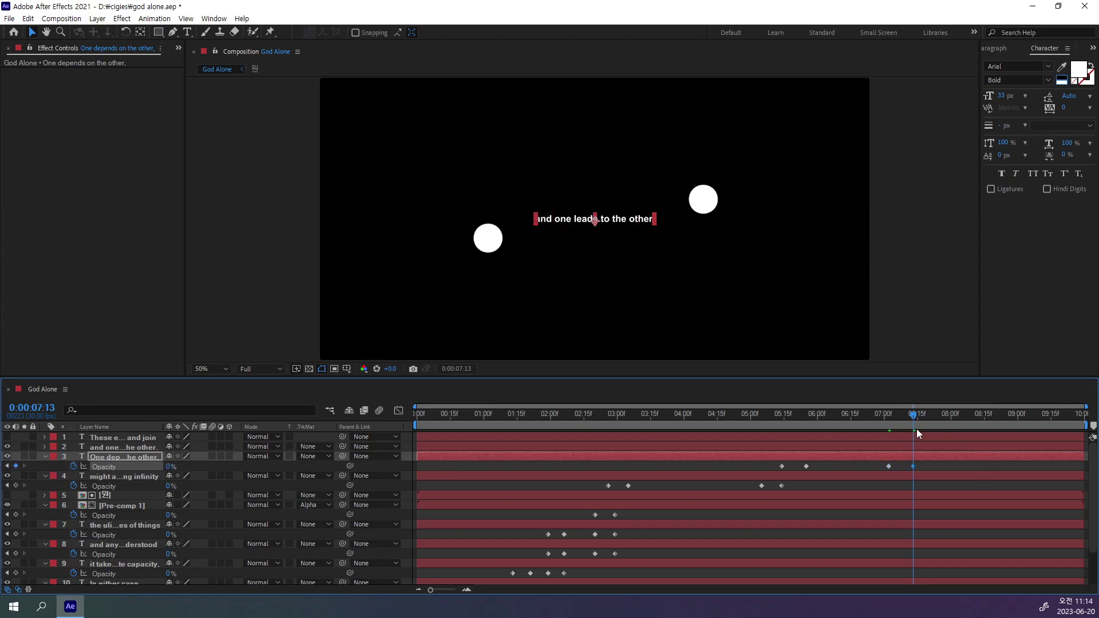
drag(913, 418, 902, 417)
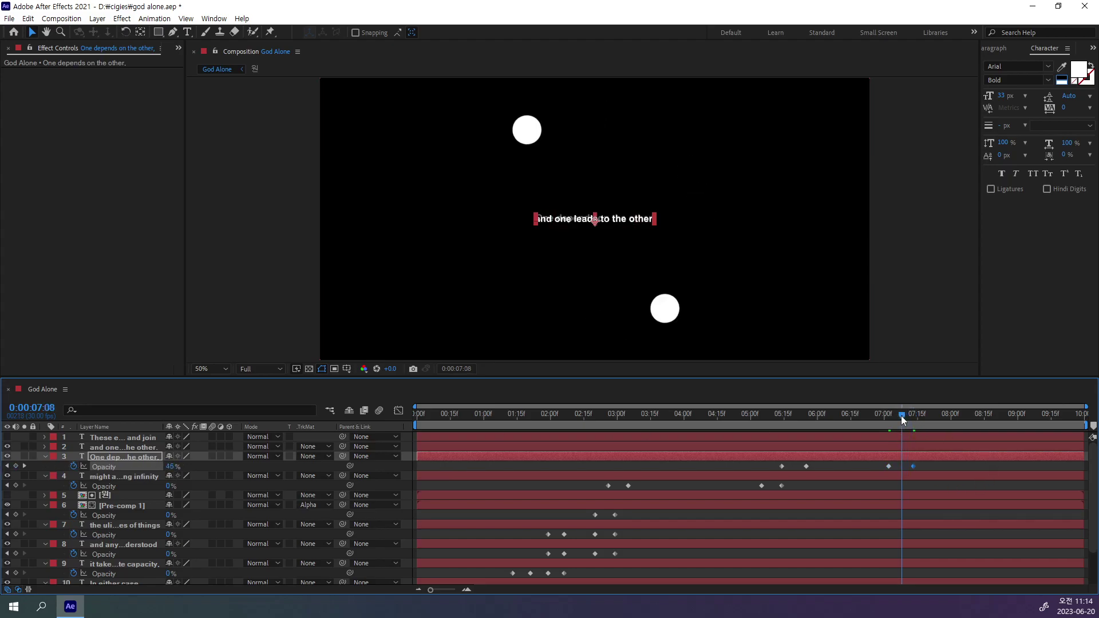
Step: Keyframe 'and one leads to the other' Opacity from 0% at 0:00:07:08 to 100% at 0:00:07:17
click(108, 447)
key(t)
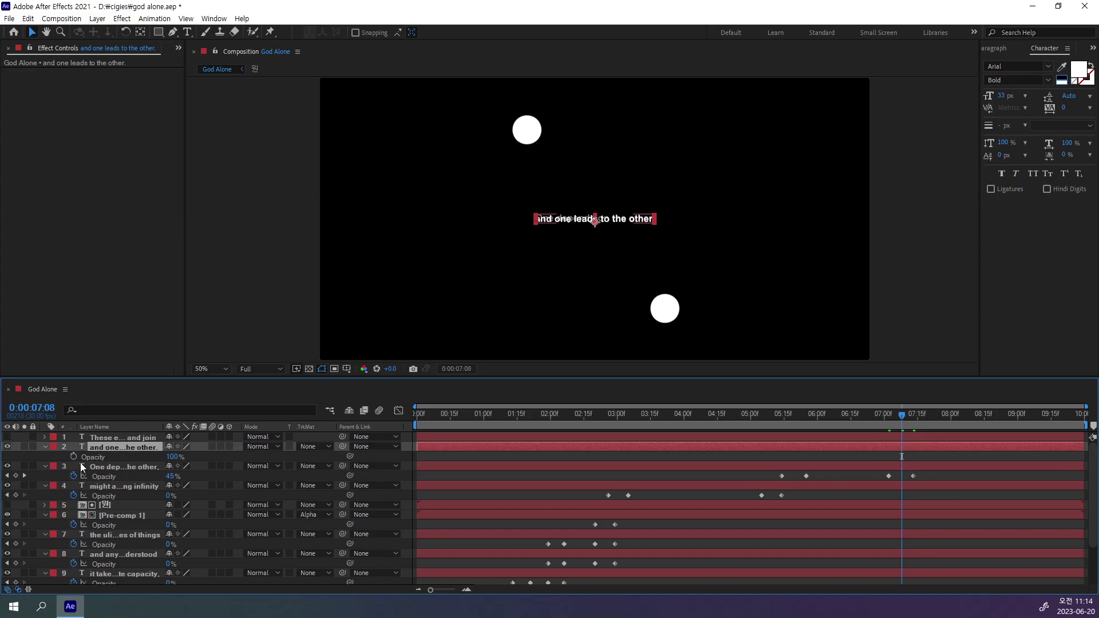
drag(172, 456, 79, 456)
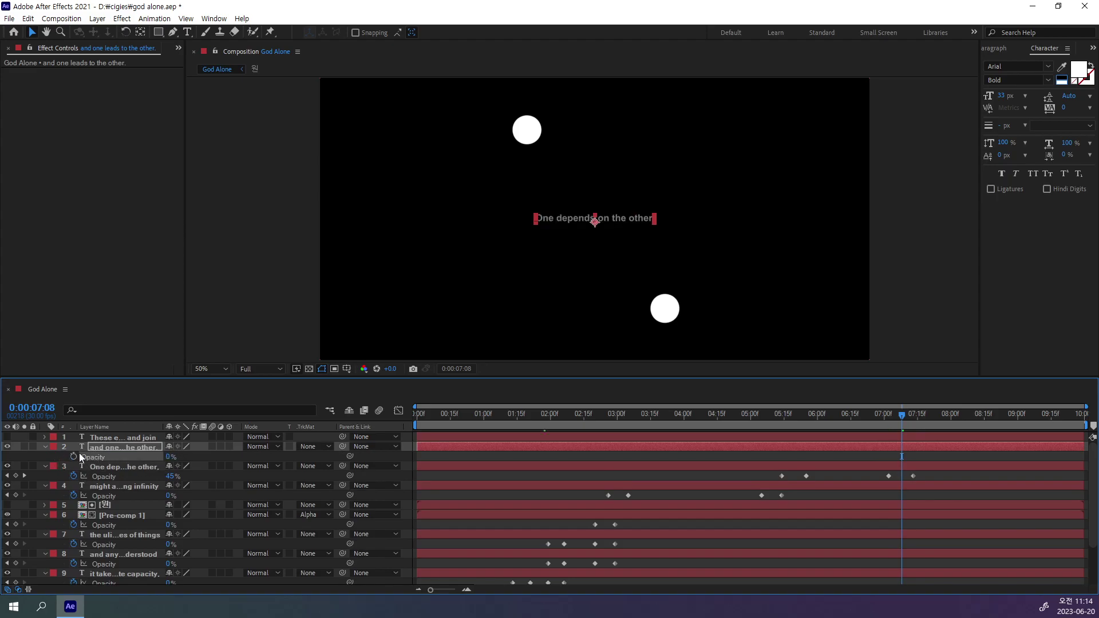
click(73, 456)
drag(909, 416, 923, 421)
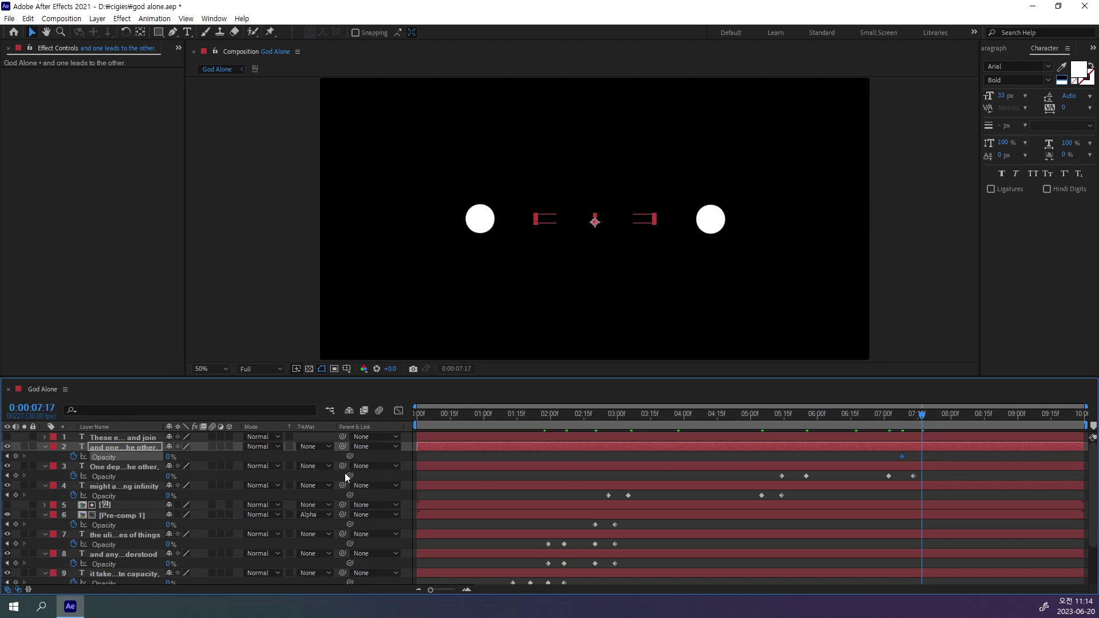
drag(211, 460, 397, 464)
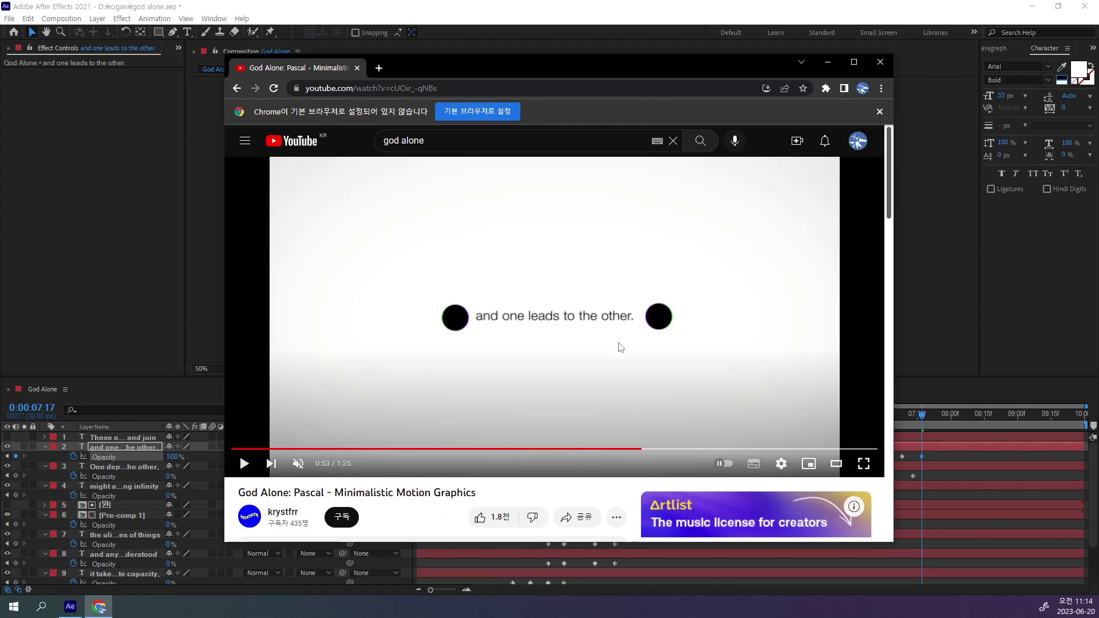
Step: Play and pause the YouTube reference to compare timing, then return to After Effects
click(621, 347)
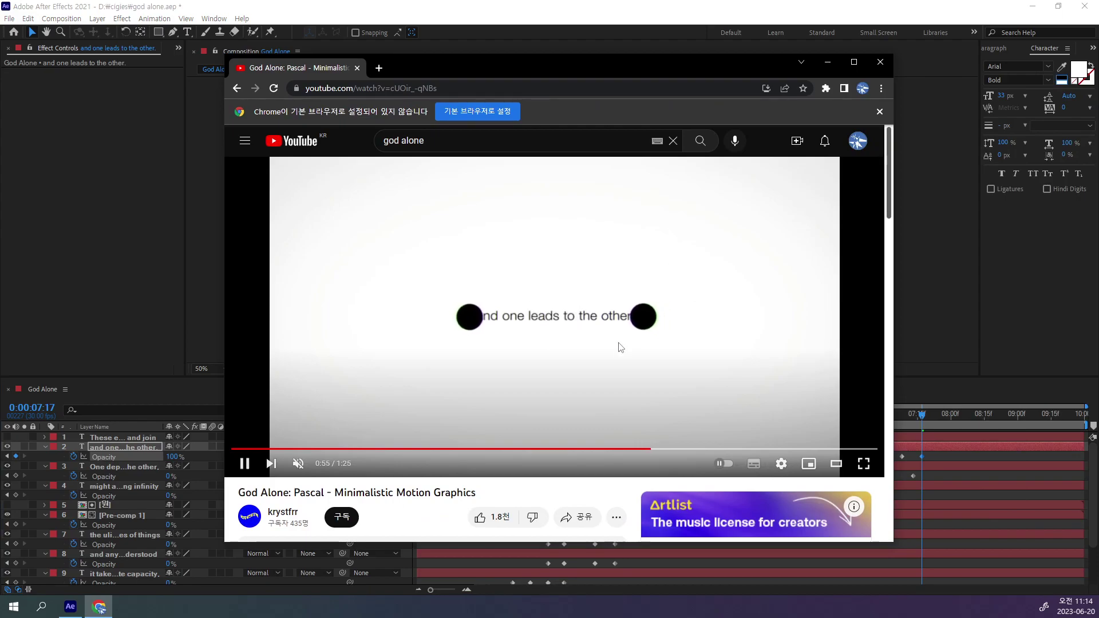
click(621, 347)
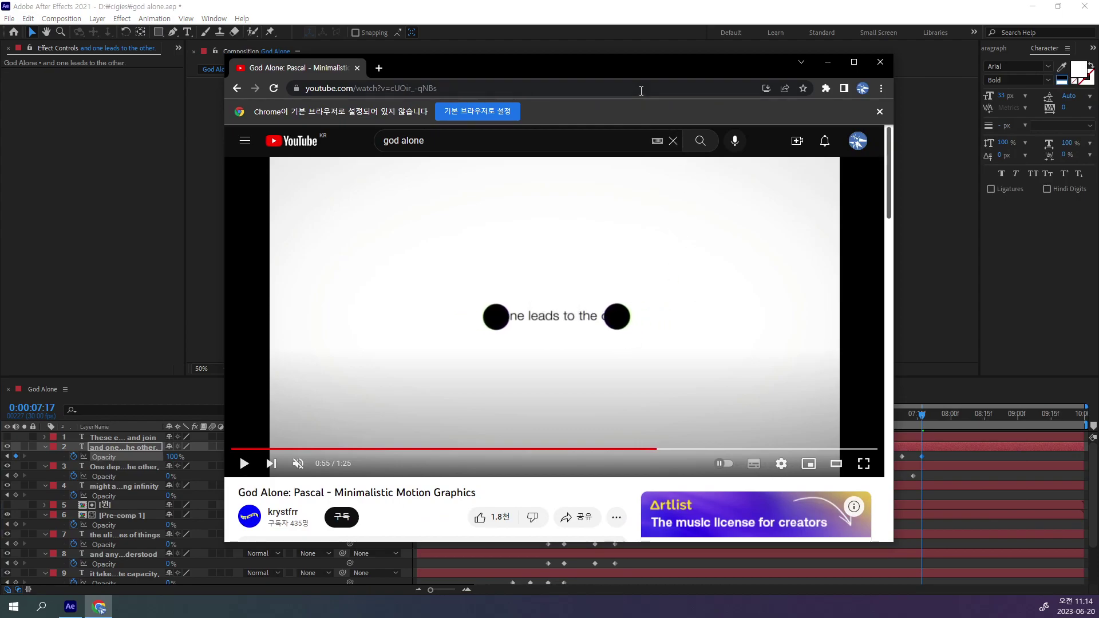
key(alt+Tab)
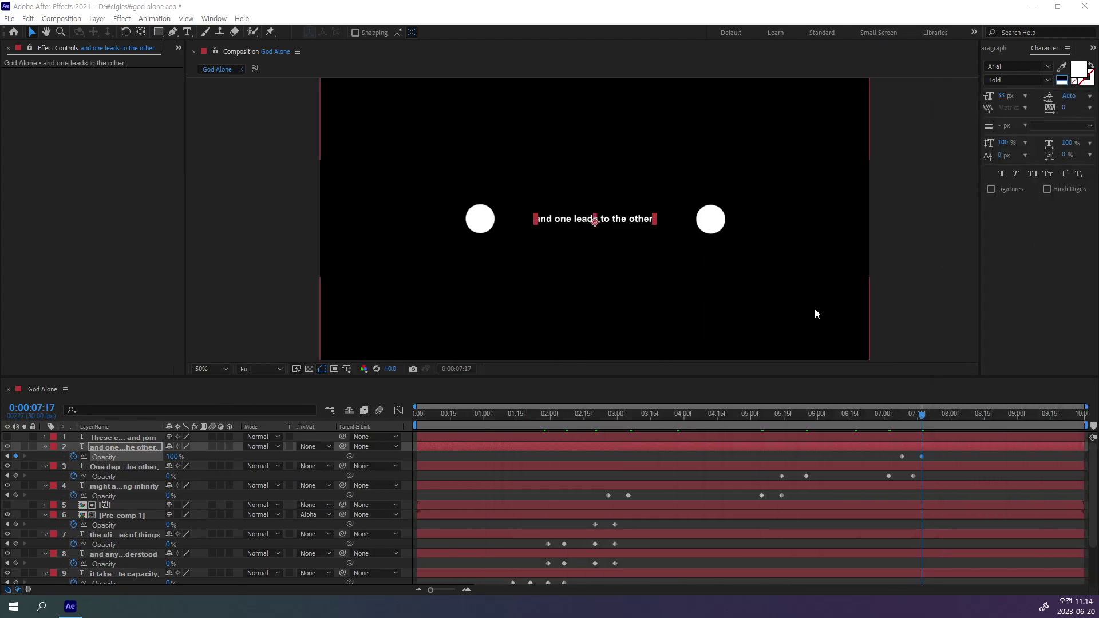
Step: Show the 'These extremes touch and join' line and preview the crossfade up to about 8 seconds
click(8, 437)
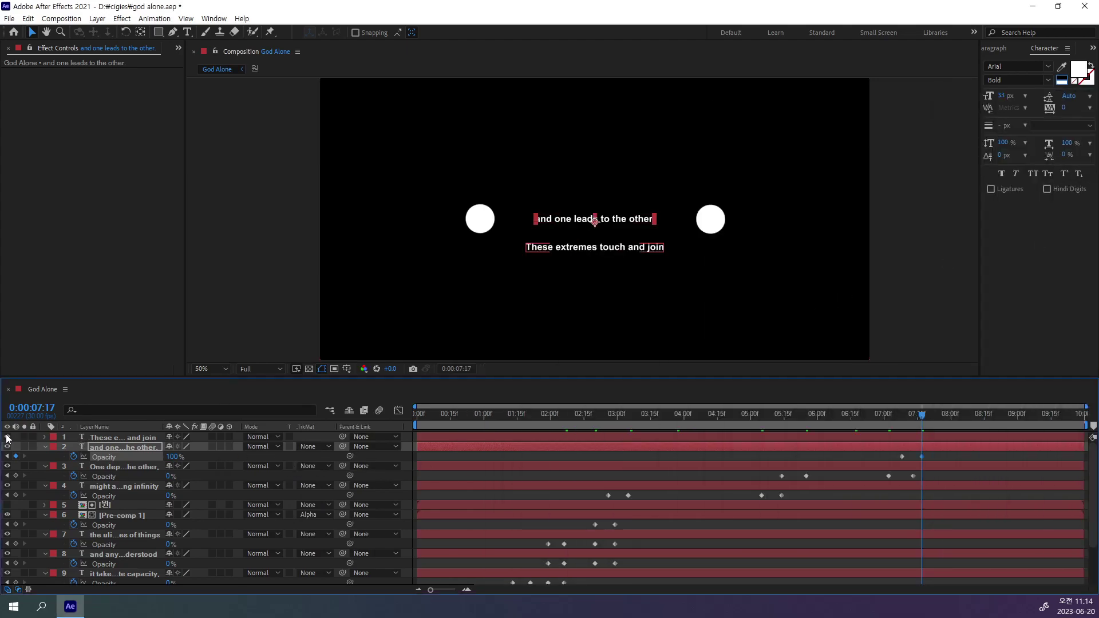
mouse_move(922, 413)
mouse_down()
mouse_move(914, 419)
mouse_move(936, 421)
mouse_move(868, 422)
mouse_up()
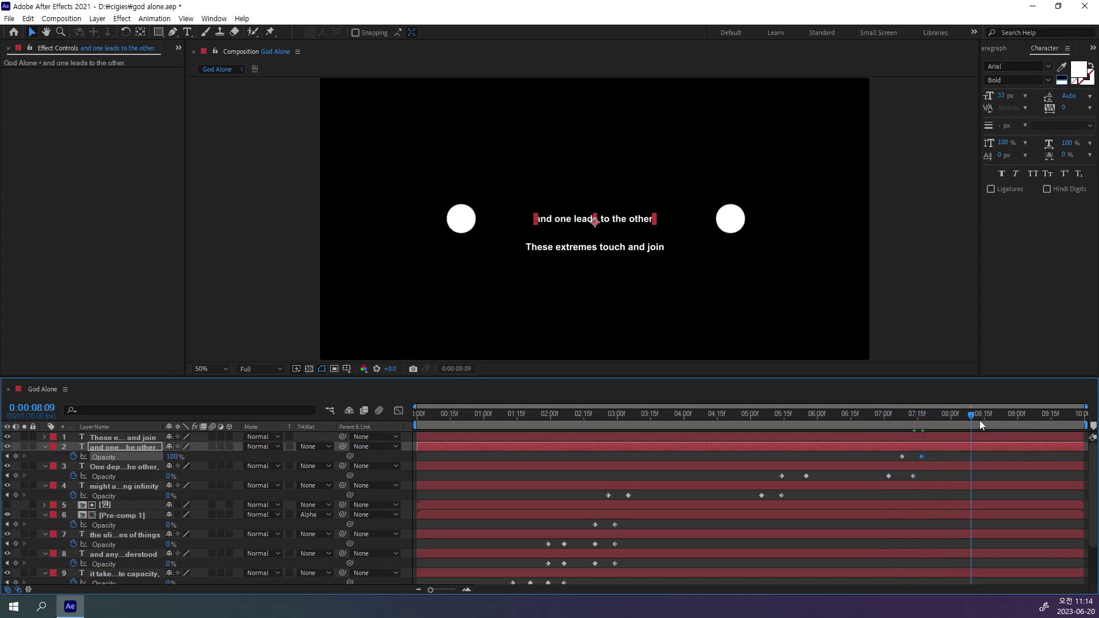
drag(831, 456, 1053, 458)
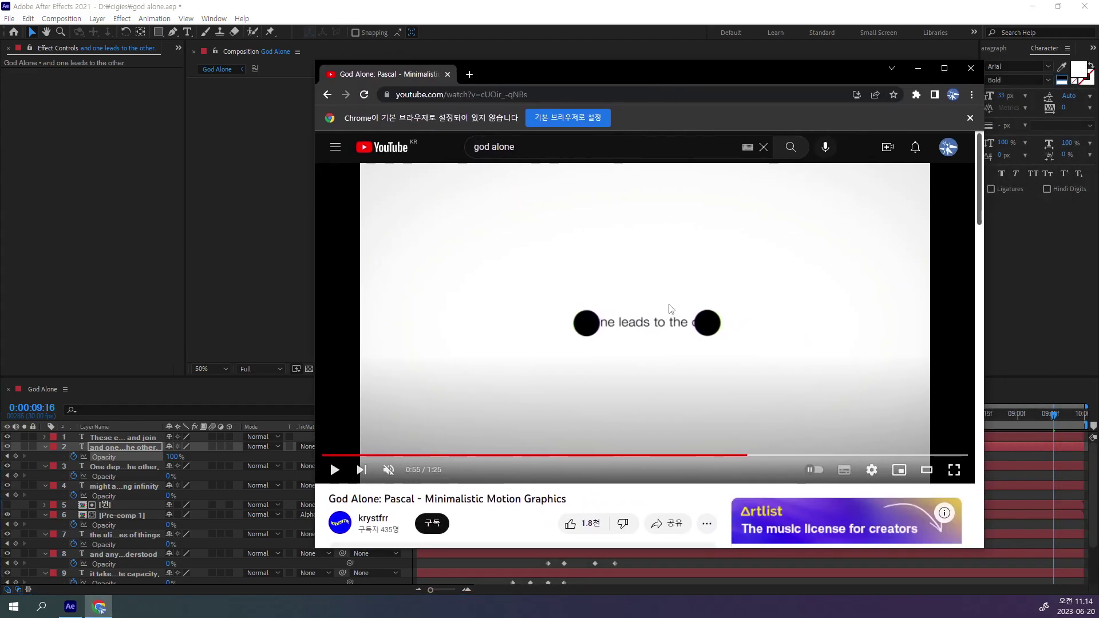
Step: Compare against the reference video at 0:57, then select both 'and one leads to the other' fade-in keyframes
click(664, 351)
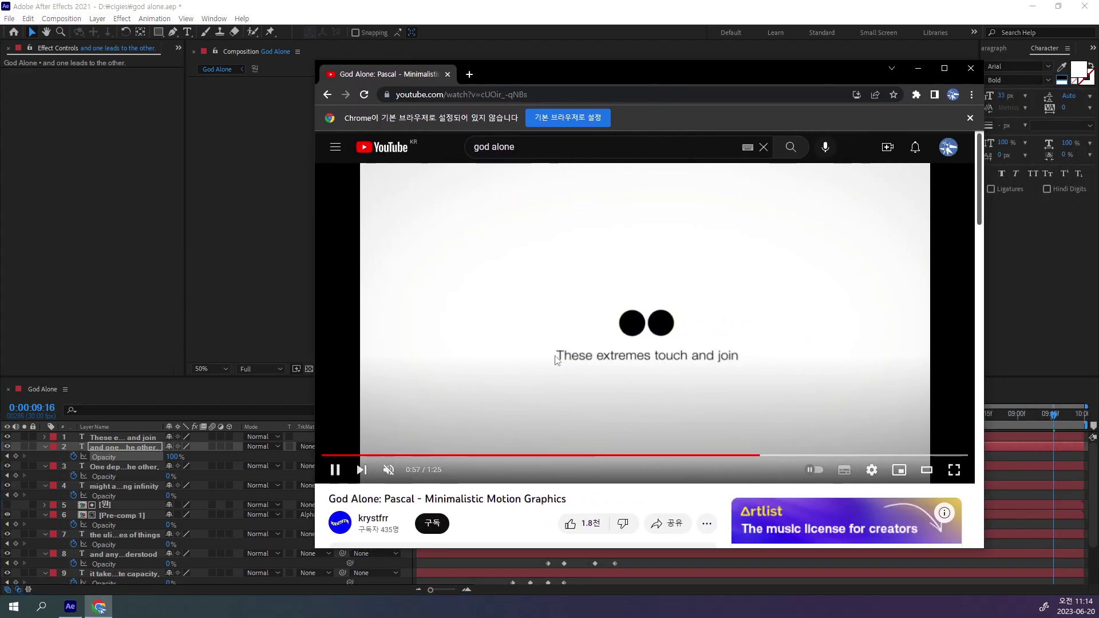
click(554, 359)
click(970, 68)
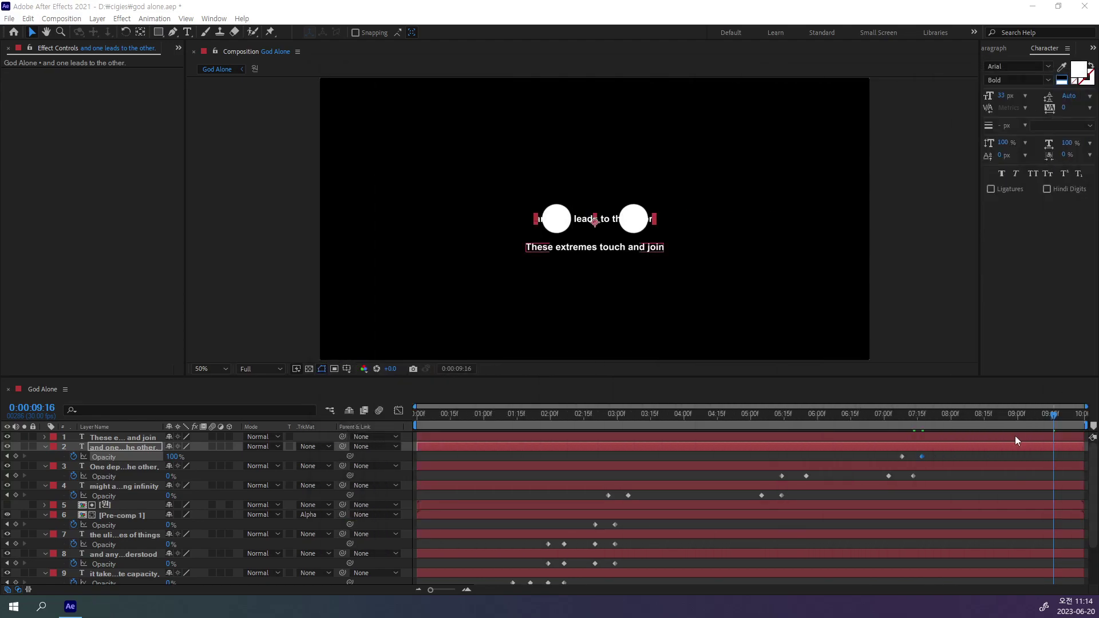
mouse_move(1053, 415)
mouse_down()
mouse_move(971, 455)
mouse_move(1082, 457)
mouse_move(1037, 496)
mouse_move(919, 505)
mouse_move(931, 509)
mouse_up()
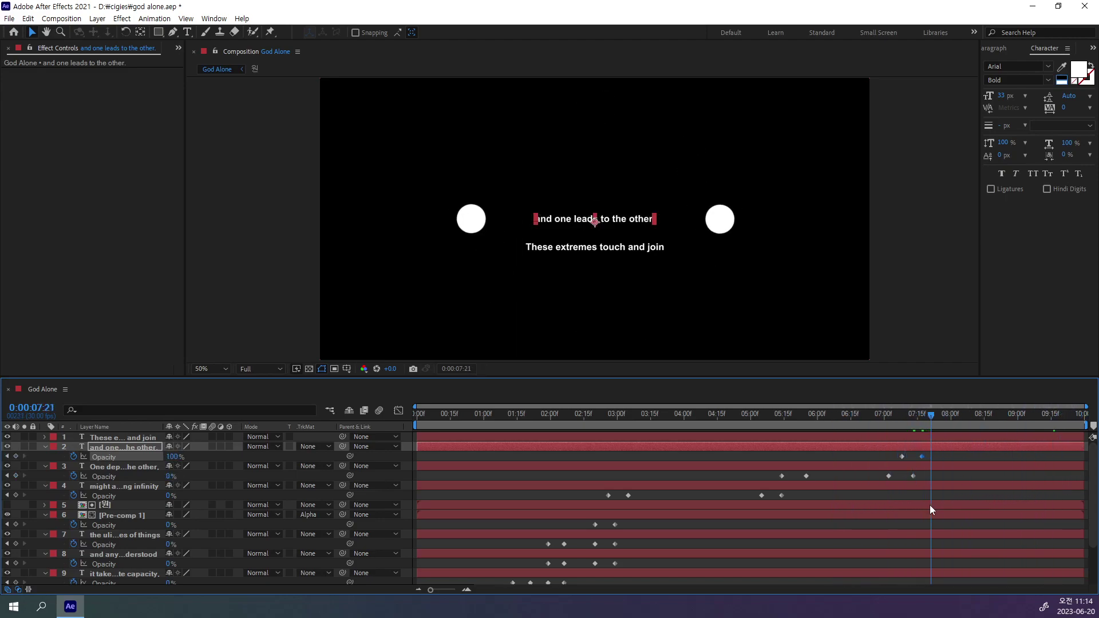
shift+click(901, 457)
Step: Delay the 'and one leads to the other' fade-in about five frames and hide layer 1
drag(934, 457, 939, 459)
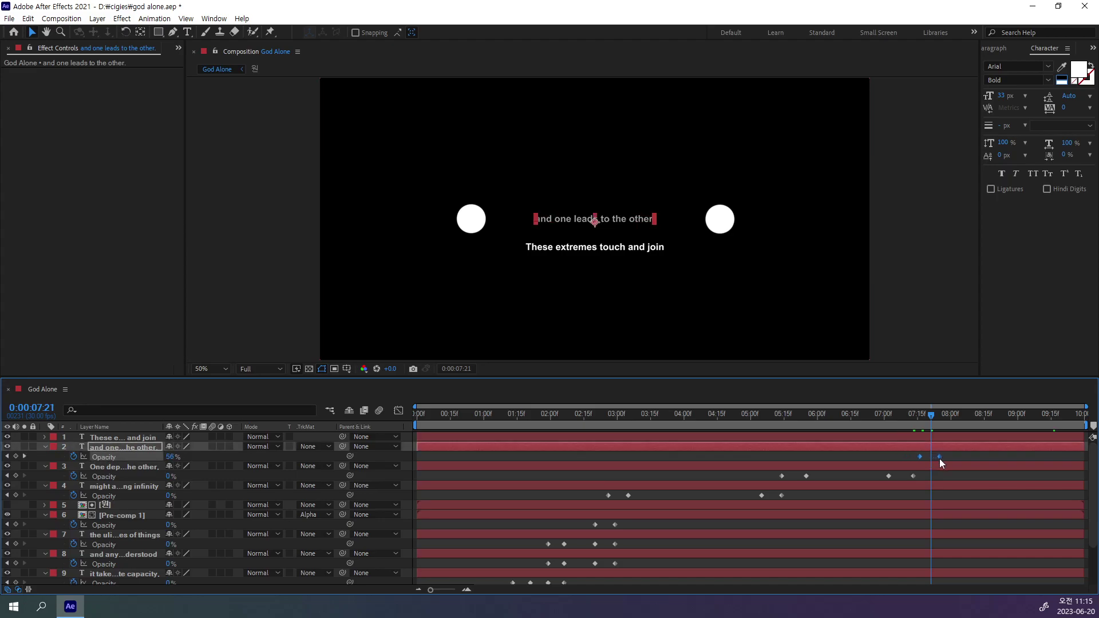
mouse_move(932, 412)
mouse_down()
mouse_move(891, 442)
mouse_move(927, 449)
mouse_up()
click(6, 436)
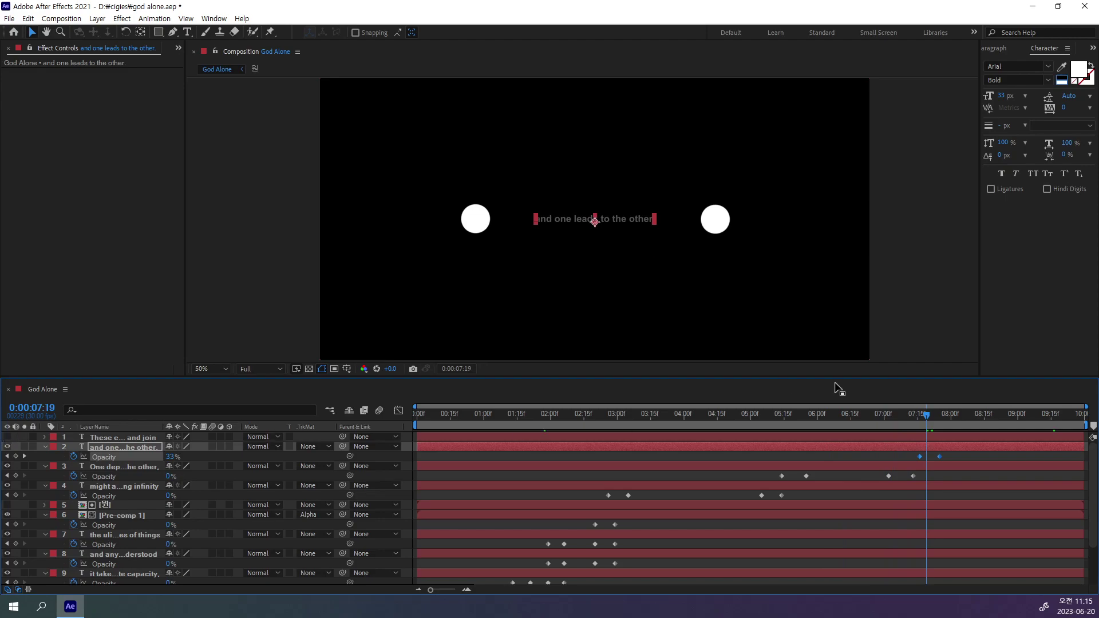
Step: Review the delayed fade-in, stepping the playhead forward to 09:08
mouse_move(907, 421)
mouse_down()
mouse_move(959, 448)
mouse_move(1030, 447)
mouse_up()
key(Page_Down)
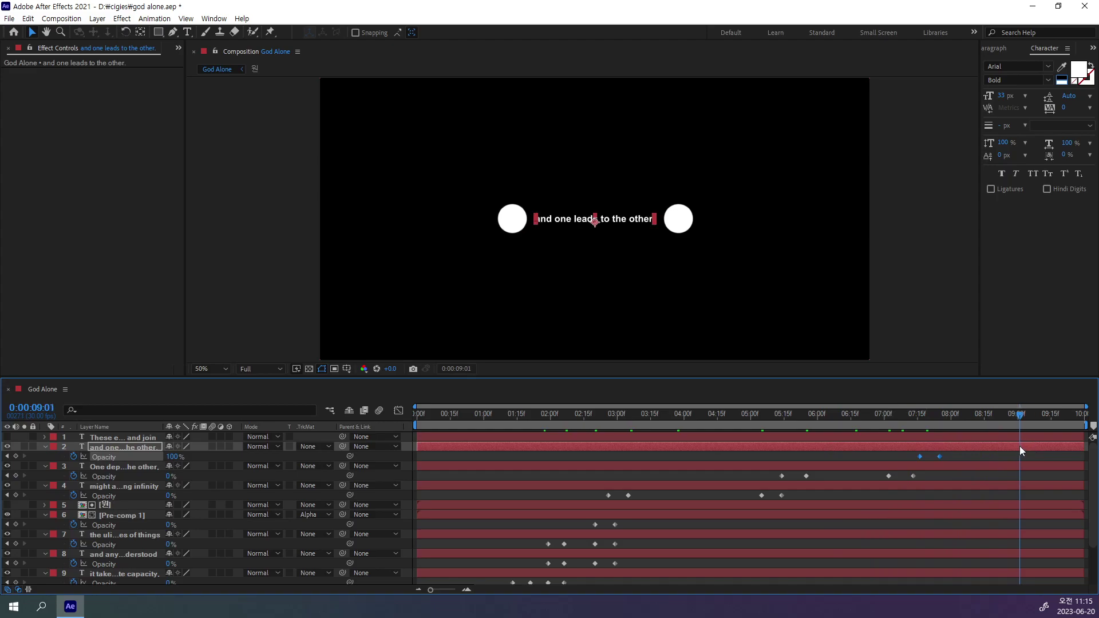
key(Page_Down)
drag(1024, 448, 1035, 447)
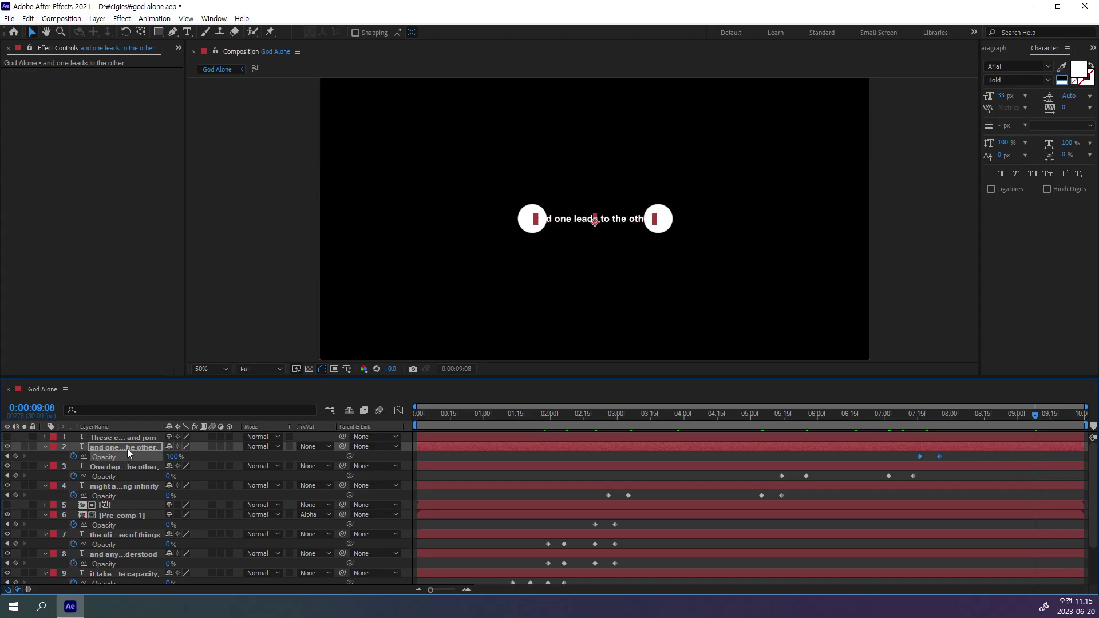
Step: Draw a rectangular mask around the text between the circles and keyframe its Mask Path
click(160, 32)
drag(532, 210, 661, 228)
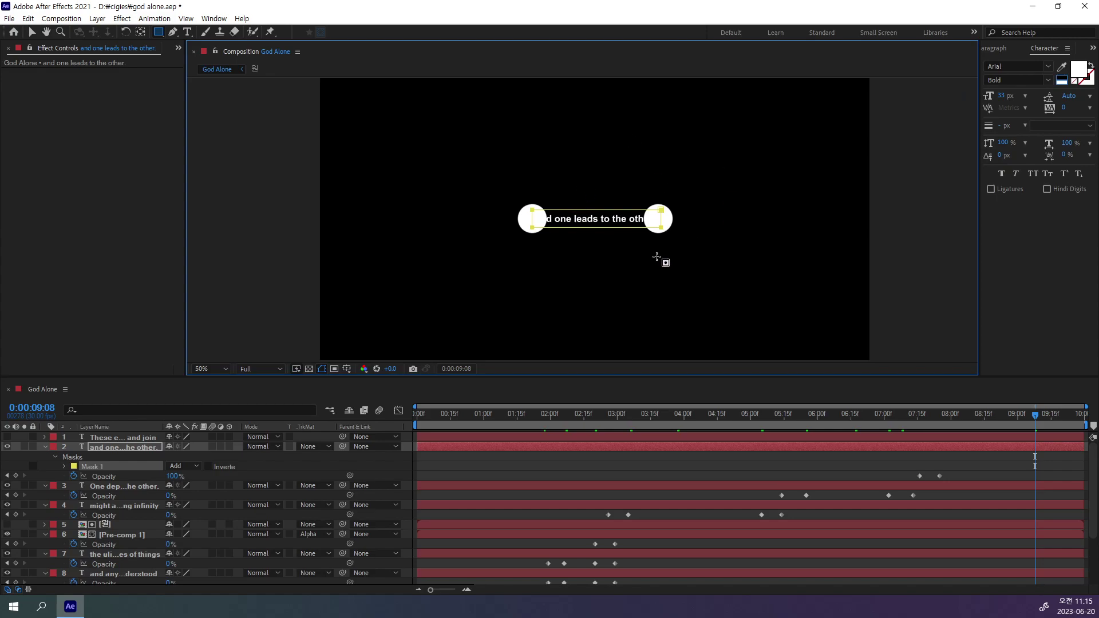
click(64, 467)
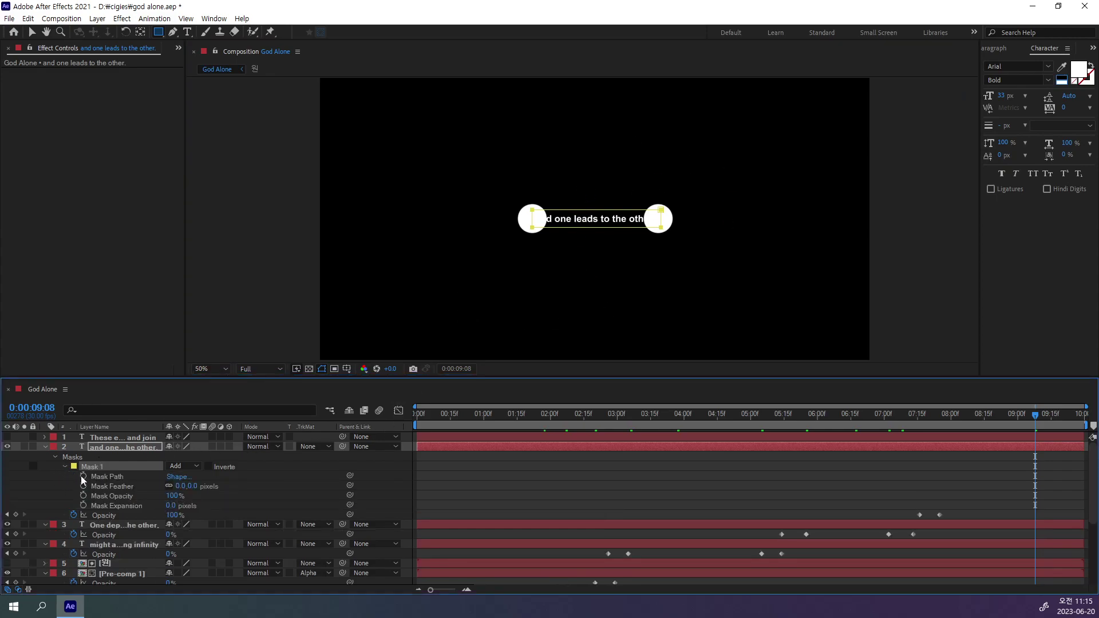
click(82, 476)
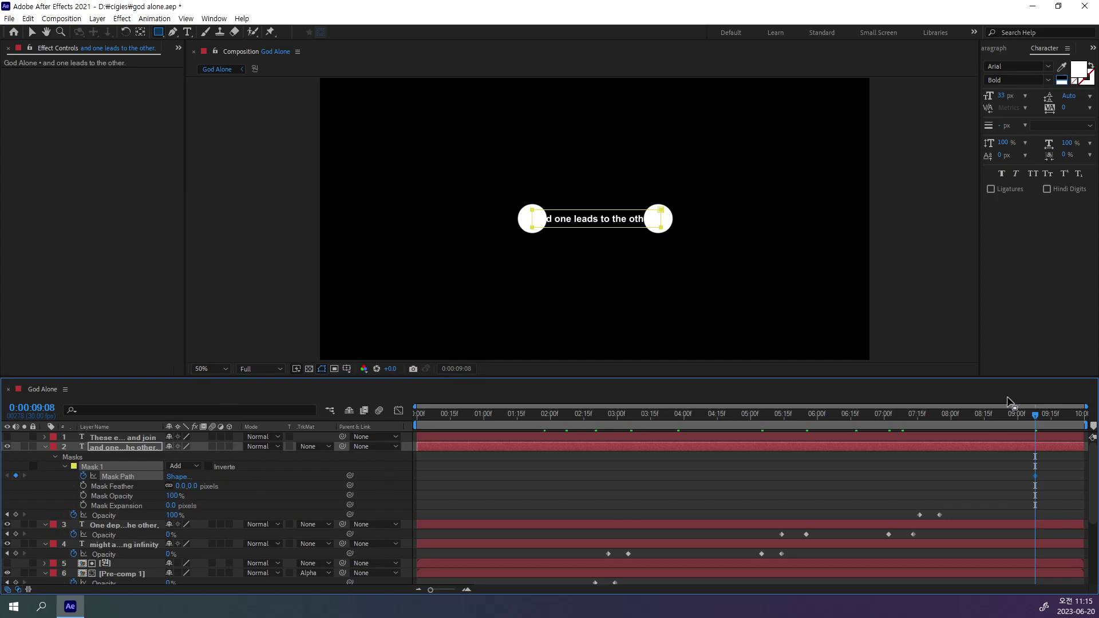
drag(1034, 416, 1084, 421)
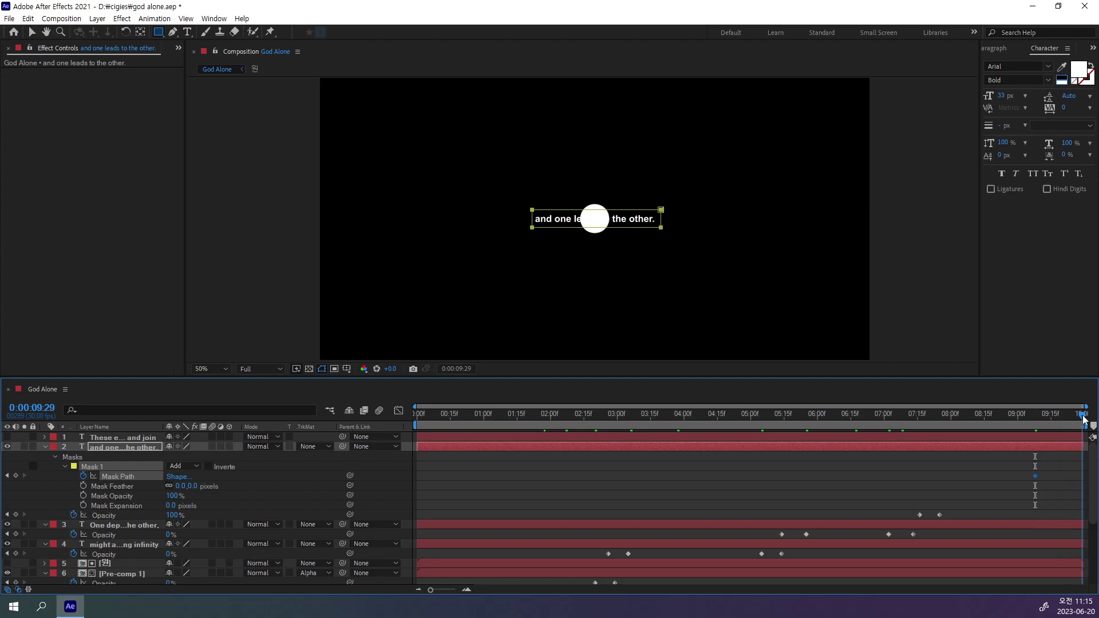
Step: Near the composition's end, pull the mask's right edge inward to follow the closing circles
click(31, 36)
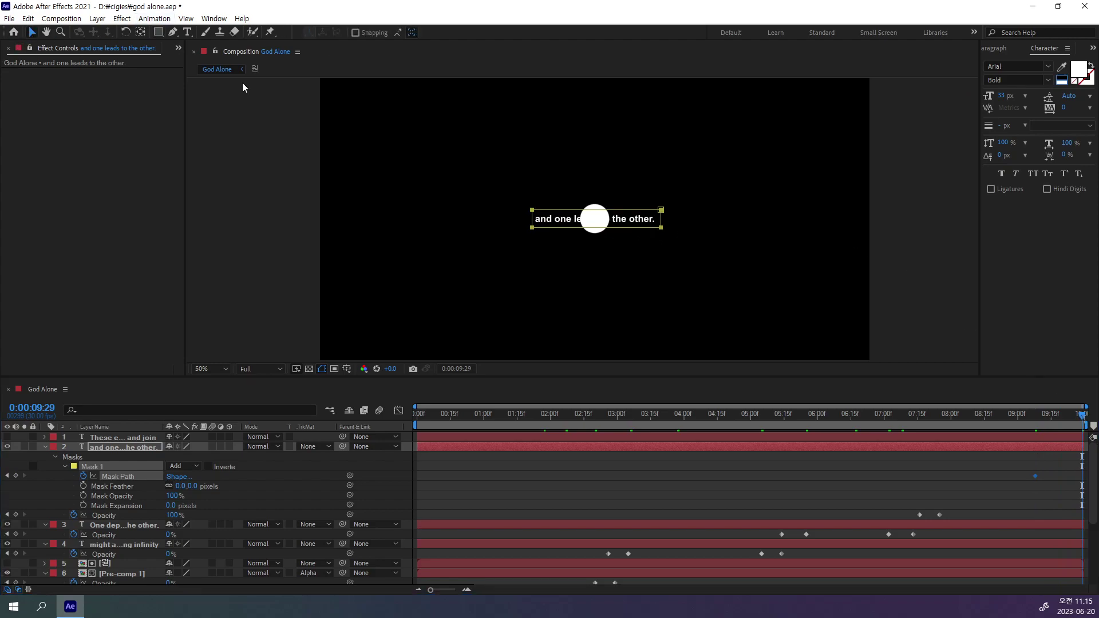
drag(695, 193, 657, 252)
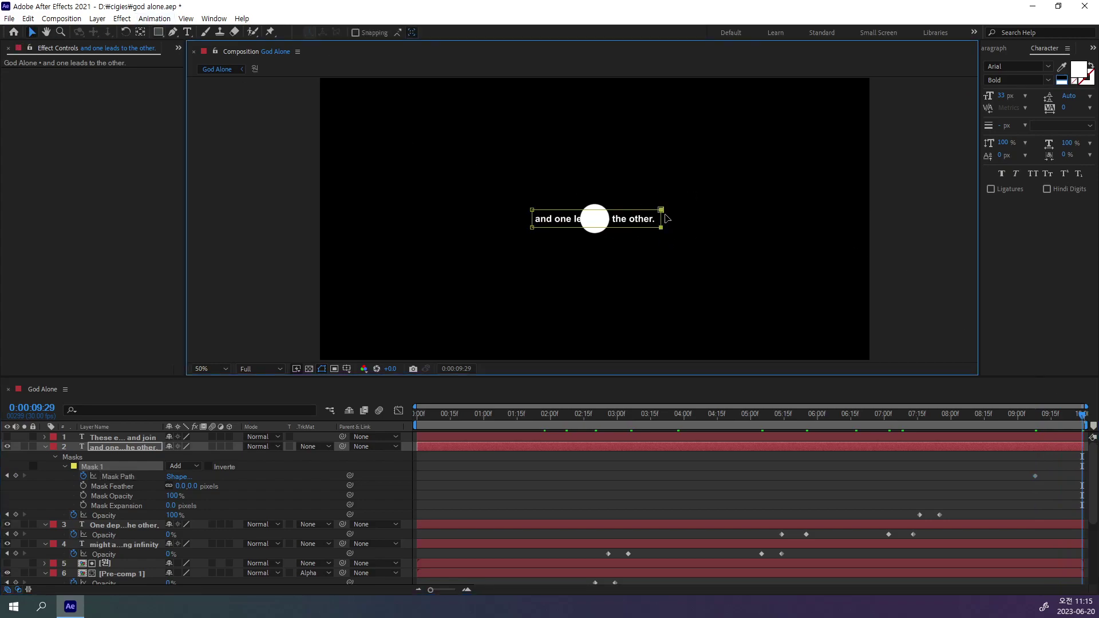
drag(661, 214, 617, 219)
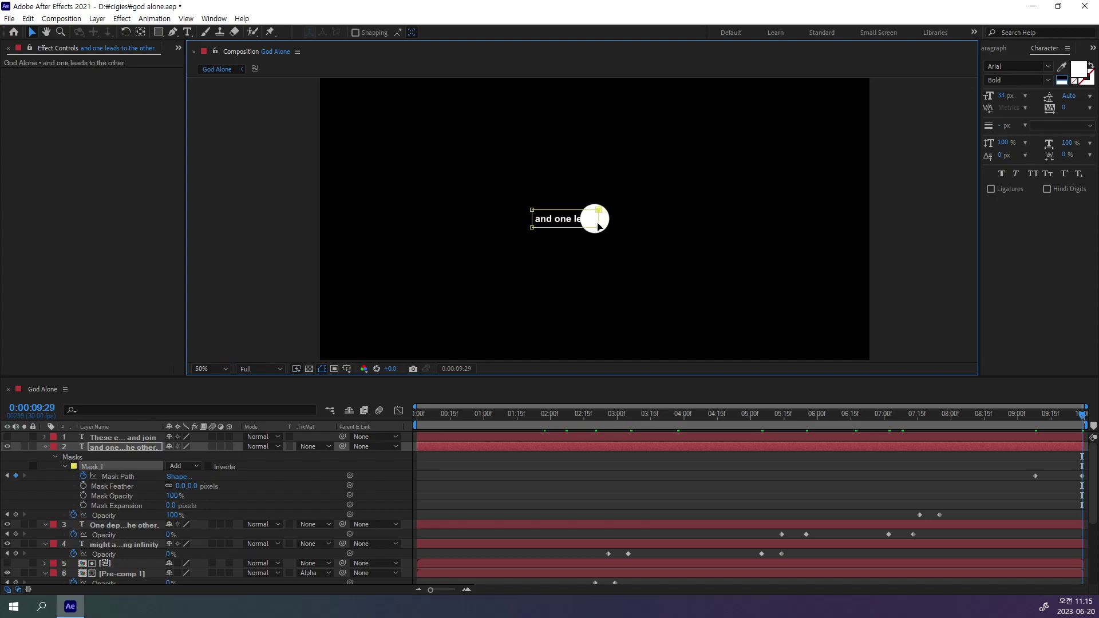
drag(526, 207, 547, 258)
Step: Preview the mask closing near 9:22 and turn layer 1's 'These extremes touch and join' back on
mouse_move(1084, 420)
mouse_down()
mouse_move(1002, 437)
mouse_move(1090, 446)
mouse_move(1059, 466)
mouse_up()
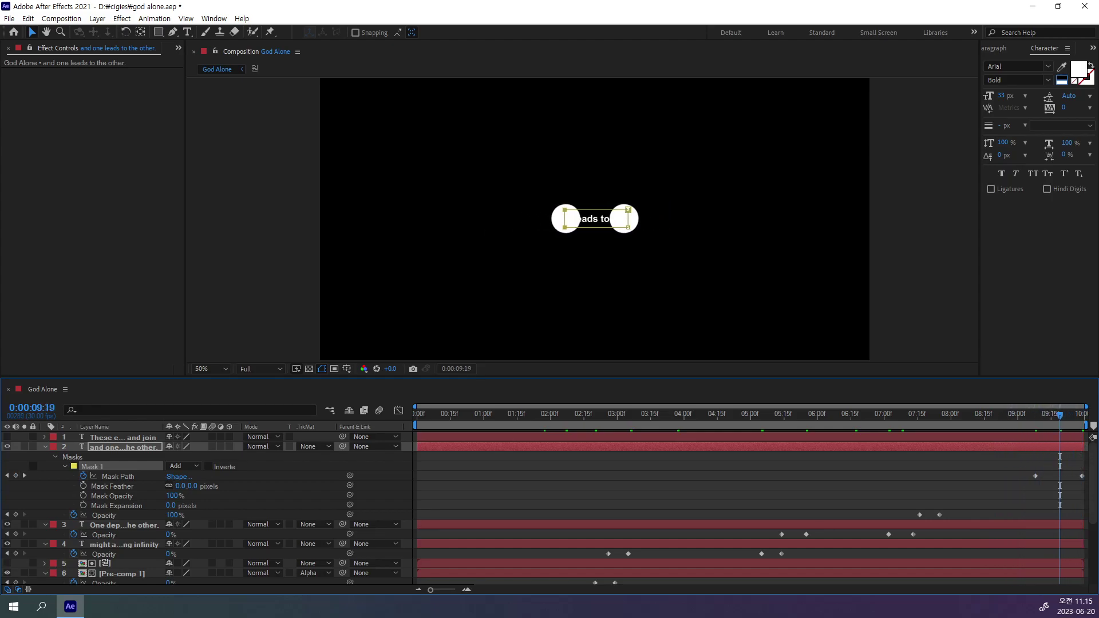
drag(1063, 420, 1065, 428)
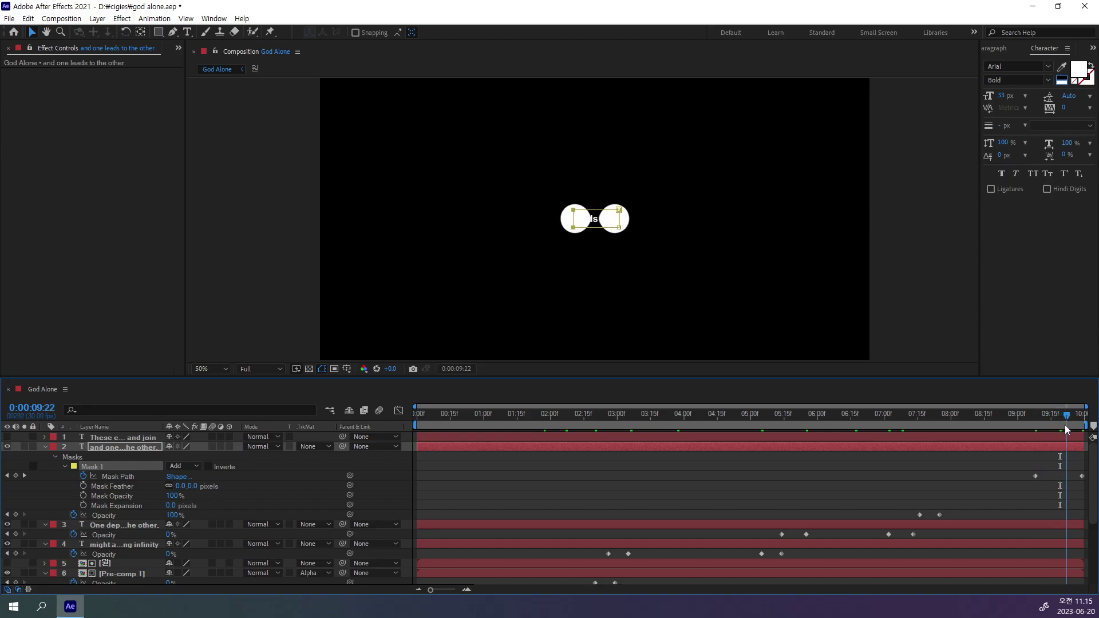
drag(1066, 428, 1067, 429)
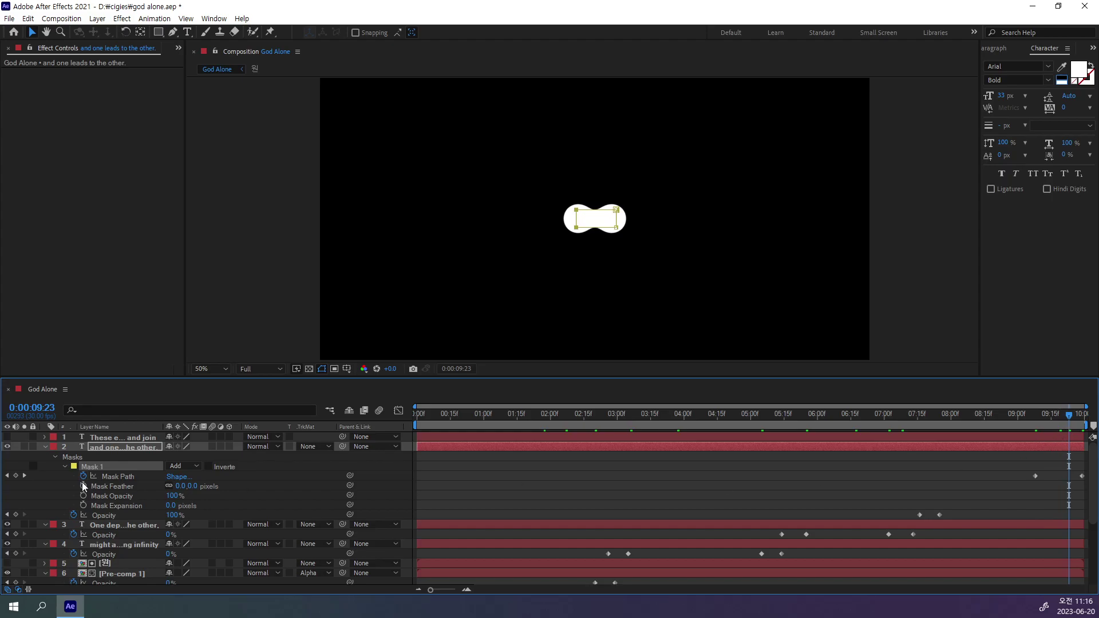
click(7, 436)
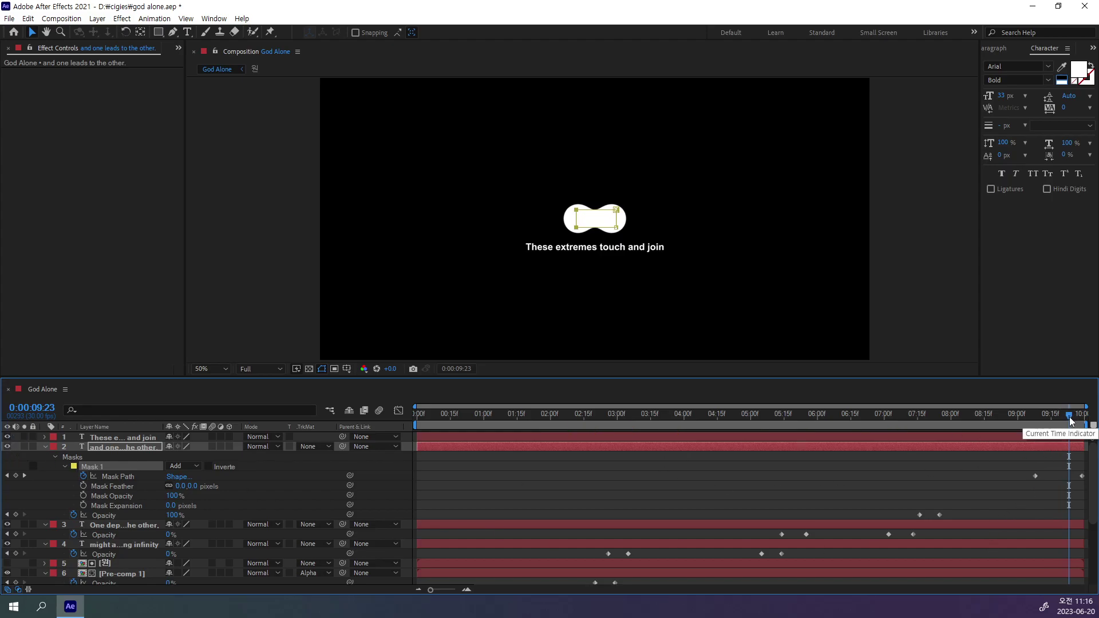
drag(1070, 419, 1051, 427)
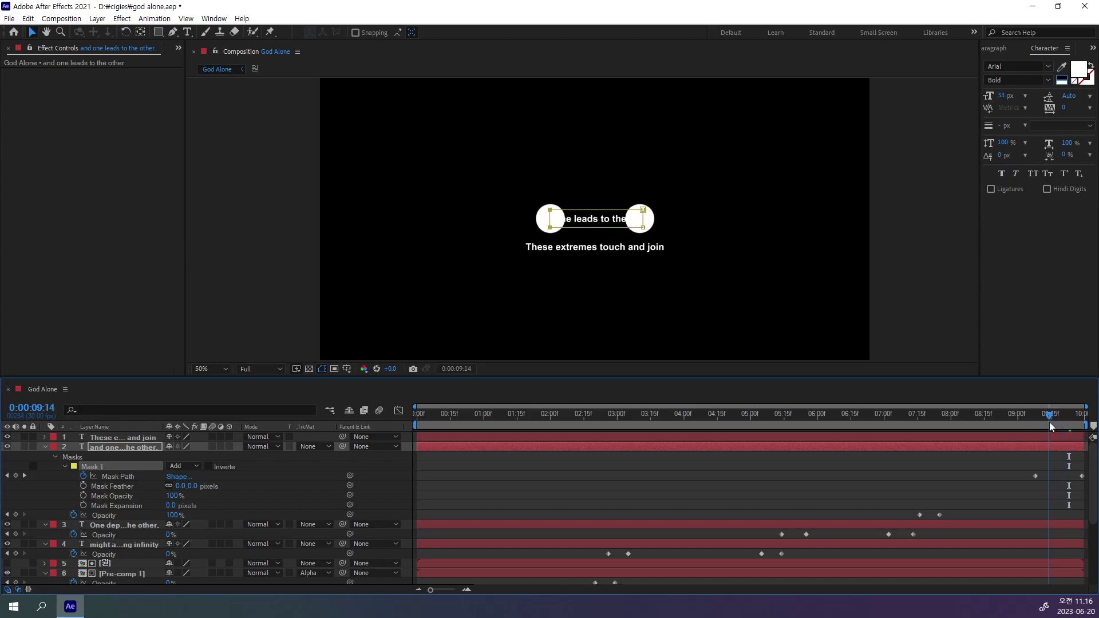
Step: Keyframe layer 1's Opacity at 0% at 9:14 and 100% at 9:23, then preview from the start
click(122, 437)
key(t)
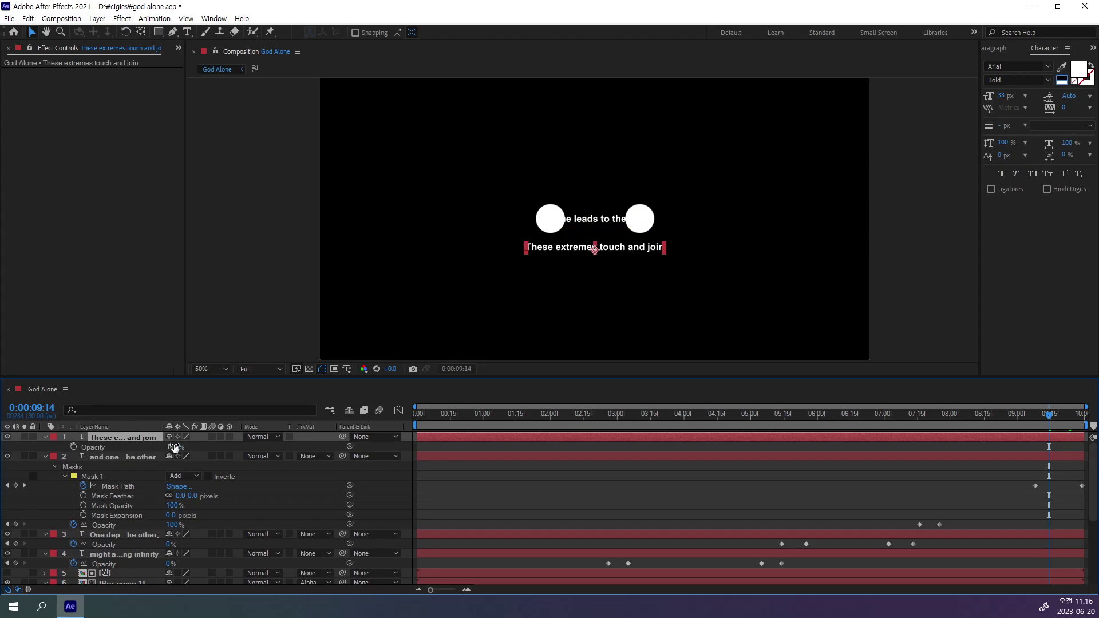
drag(174, 447, 43, 451)
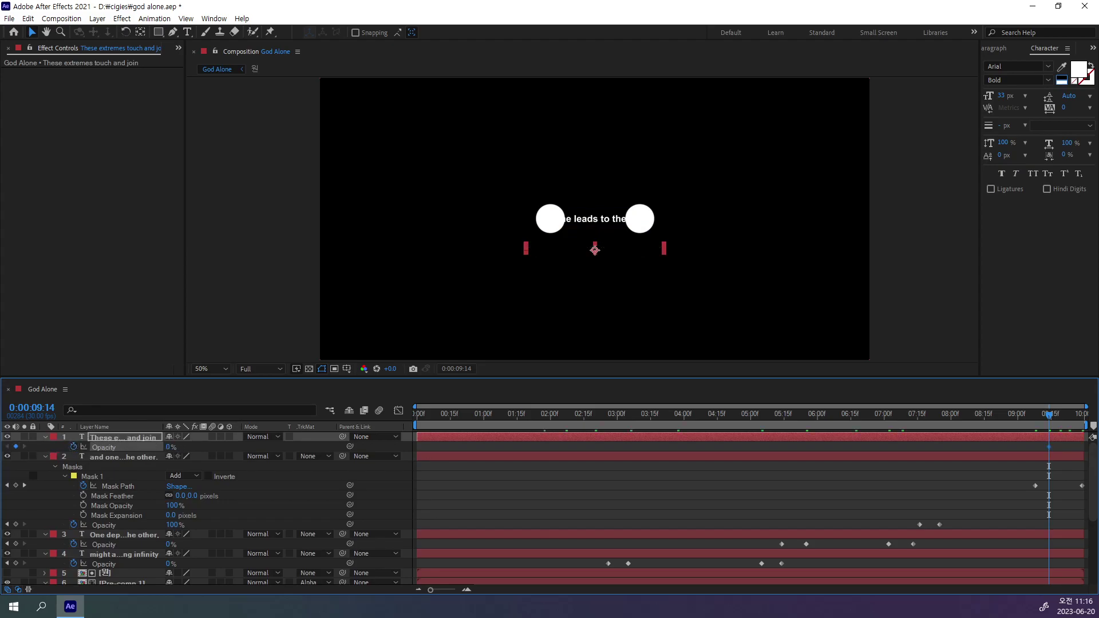
click(1068, 413)
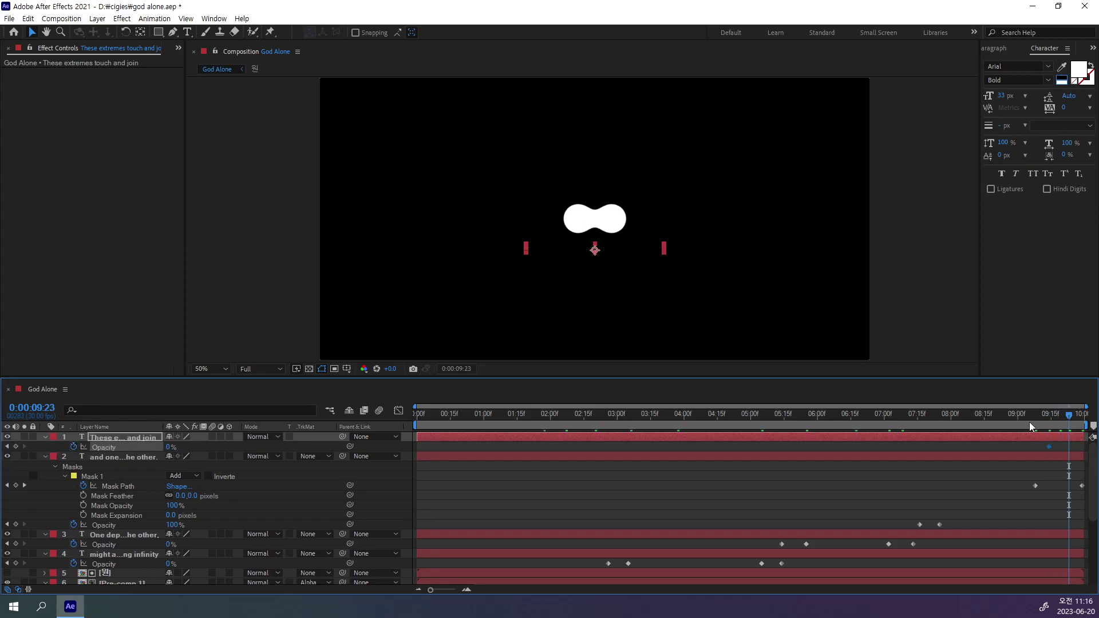
drag(168, 447, 384, 452)
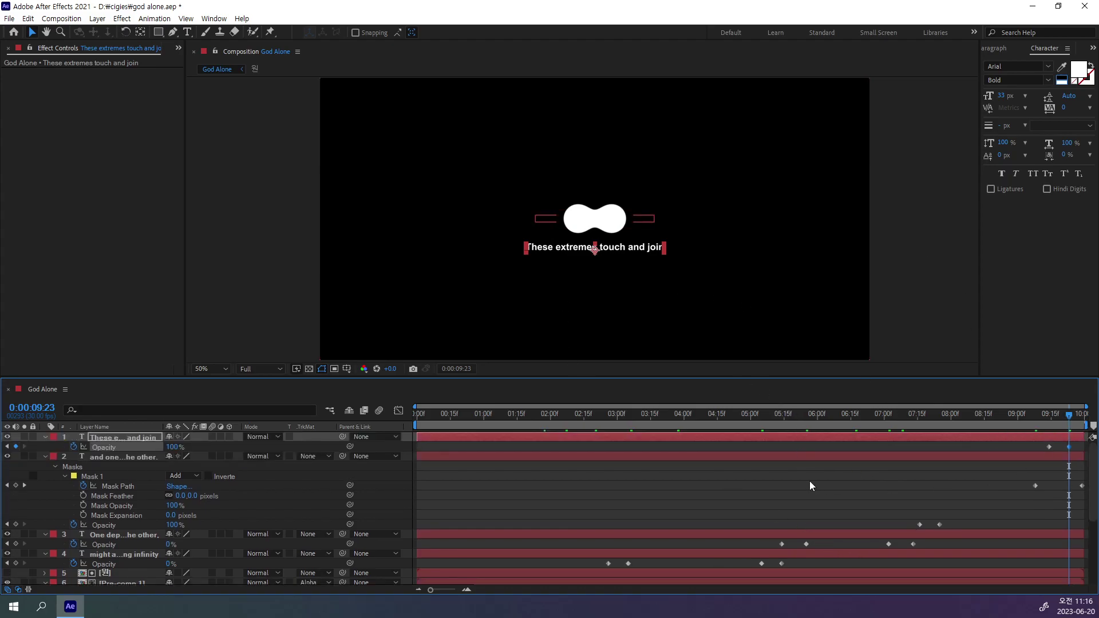
key(space)
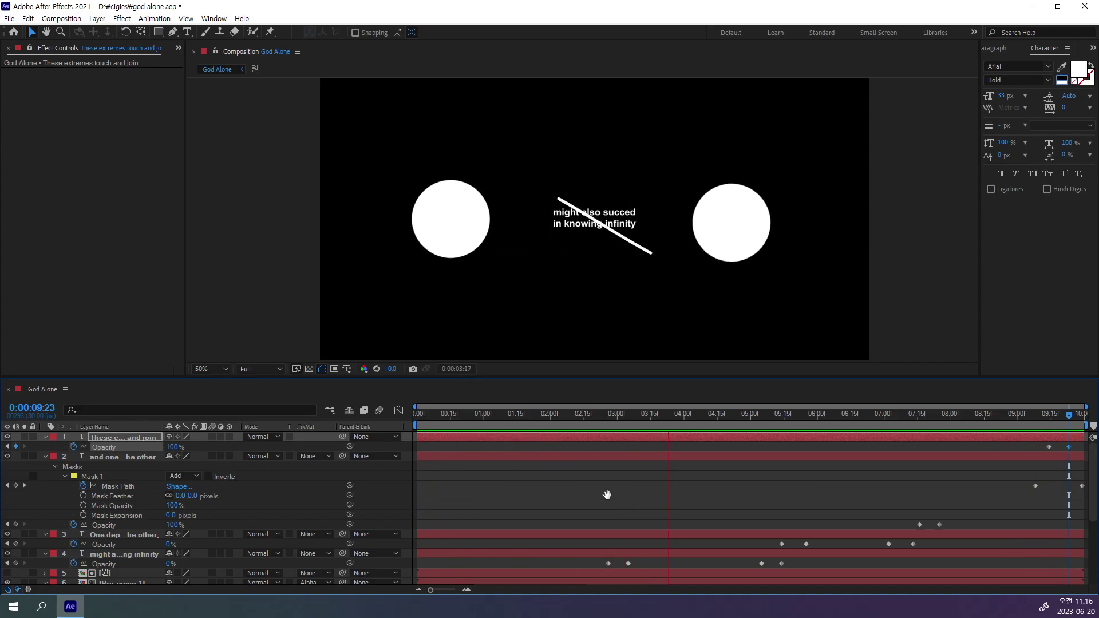
Step: At 2:04, shift the Opacity keyframes of layers 7 and 8 a few frames later
key(space)
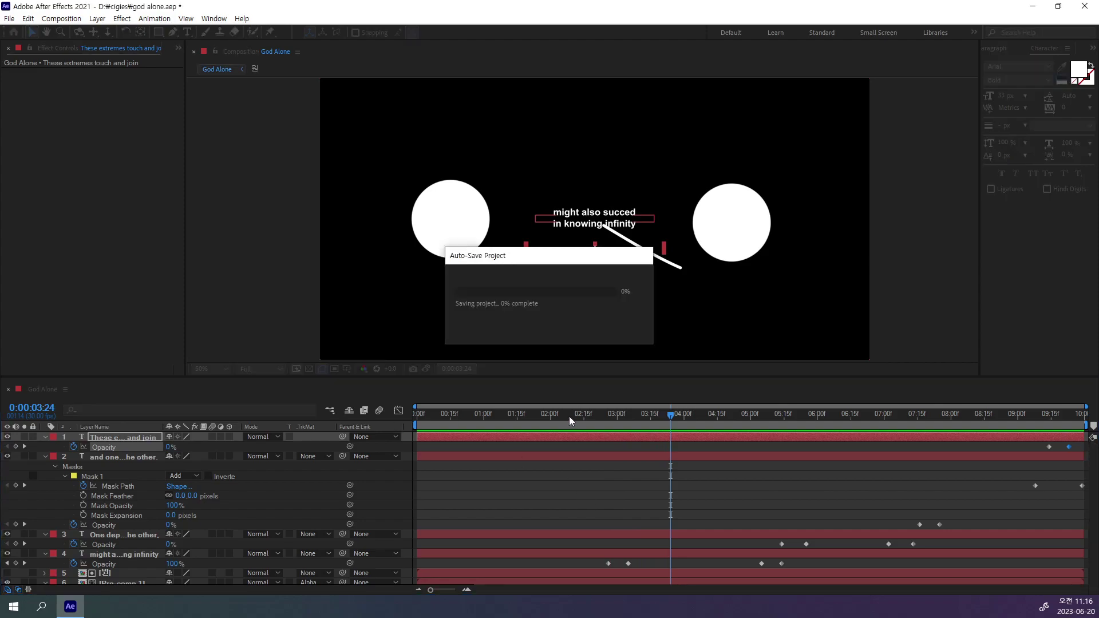
drag(571, 422, 548, 441)
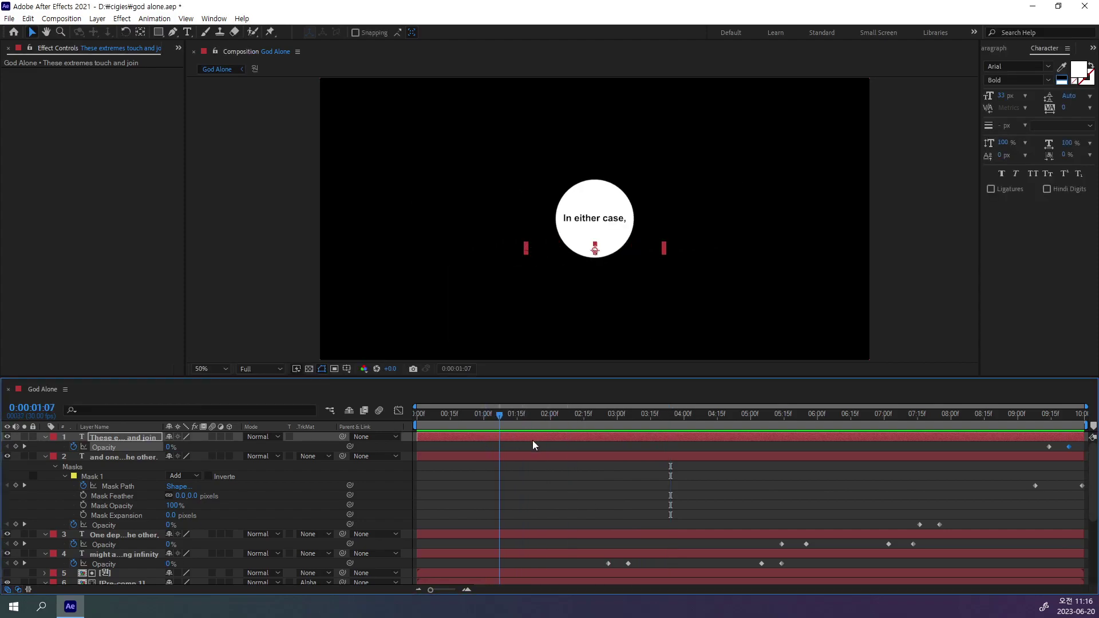
scroll(548, 520, down, 4)
scroll(548, 520, down, 2)
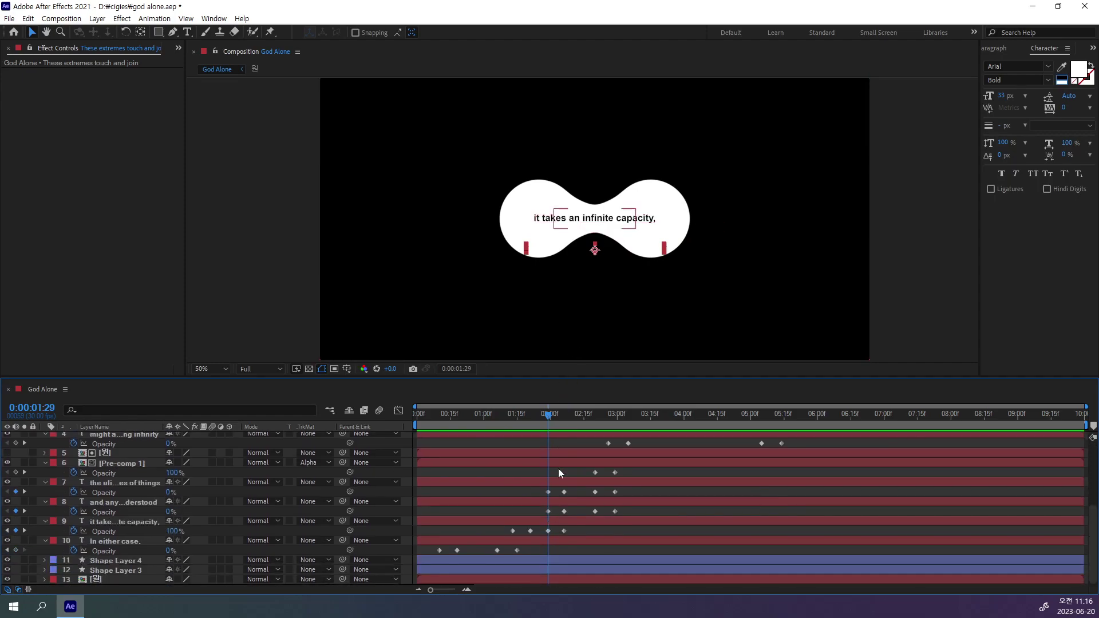
drag(548, 415, 559, 427)
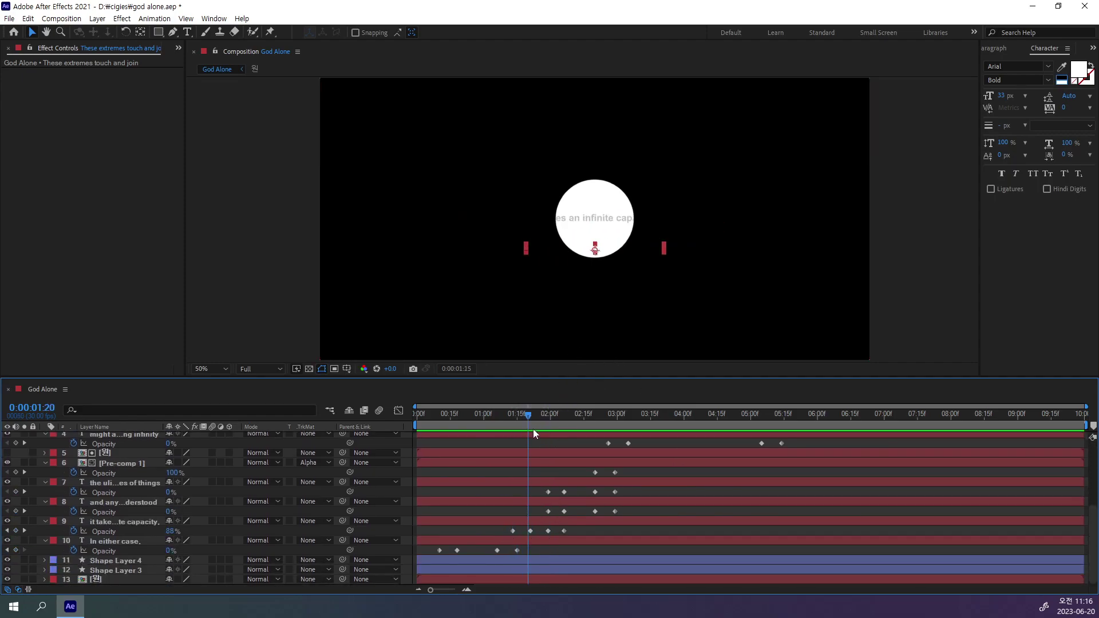
click(623, 488)
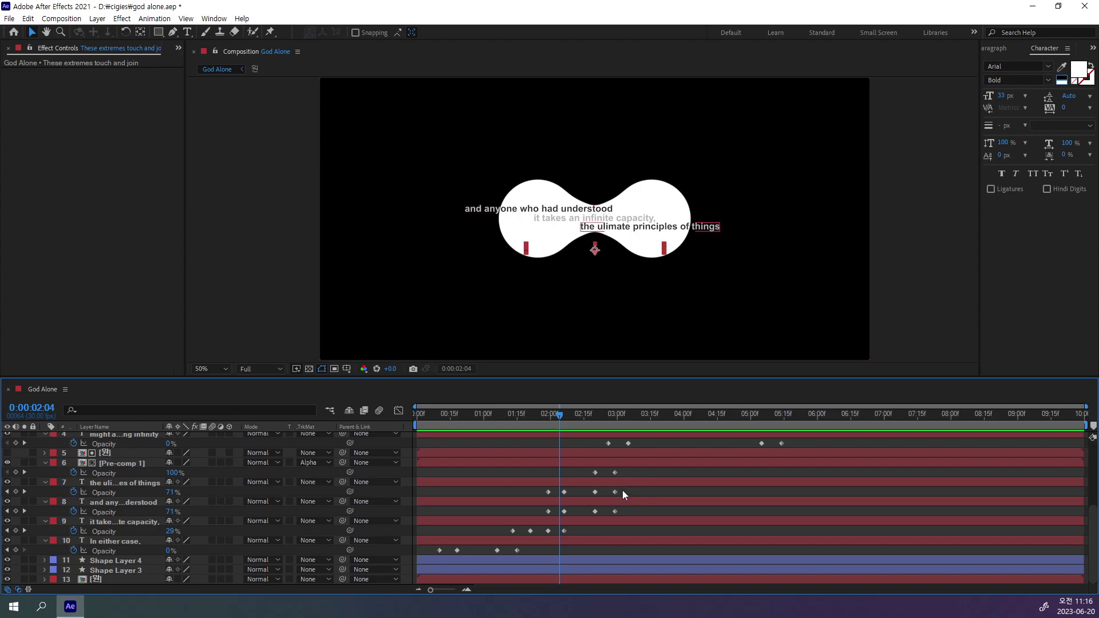
mouse_move(626, 489)
mouse_down()
mouse_move(544, 514)
mouse_move(564, 511)
mouse_up()
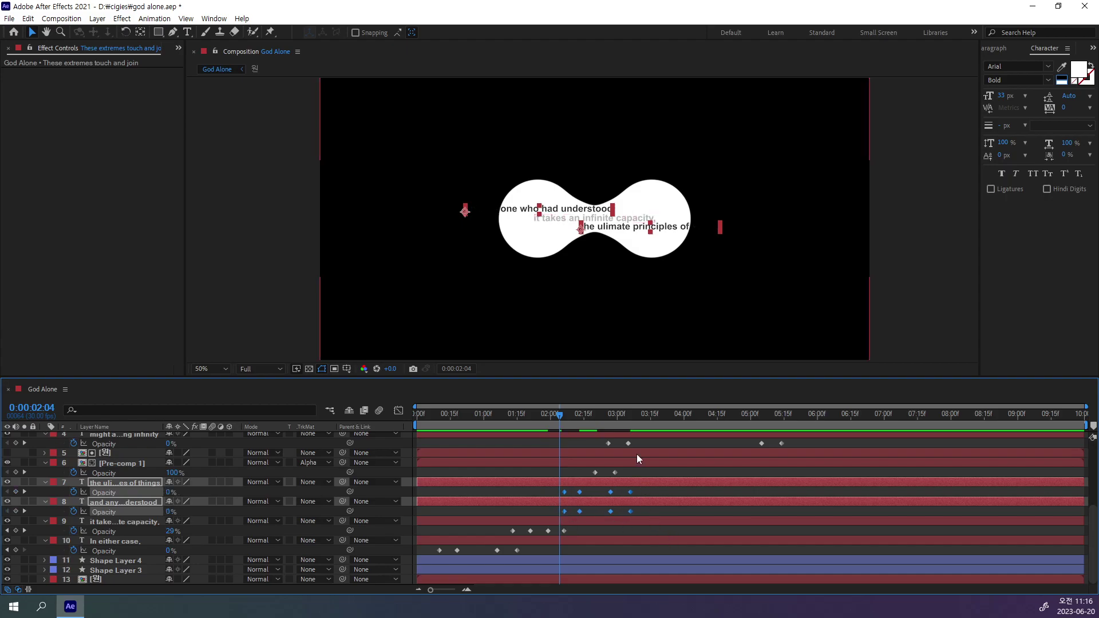
Step: Delay Pre-comp 1's fade keyframes, undoing one mistaken keyframe move
drag(623, 469, 585, 476)
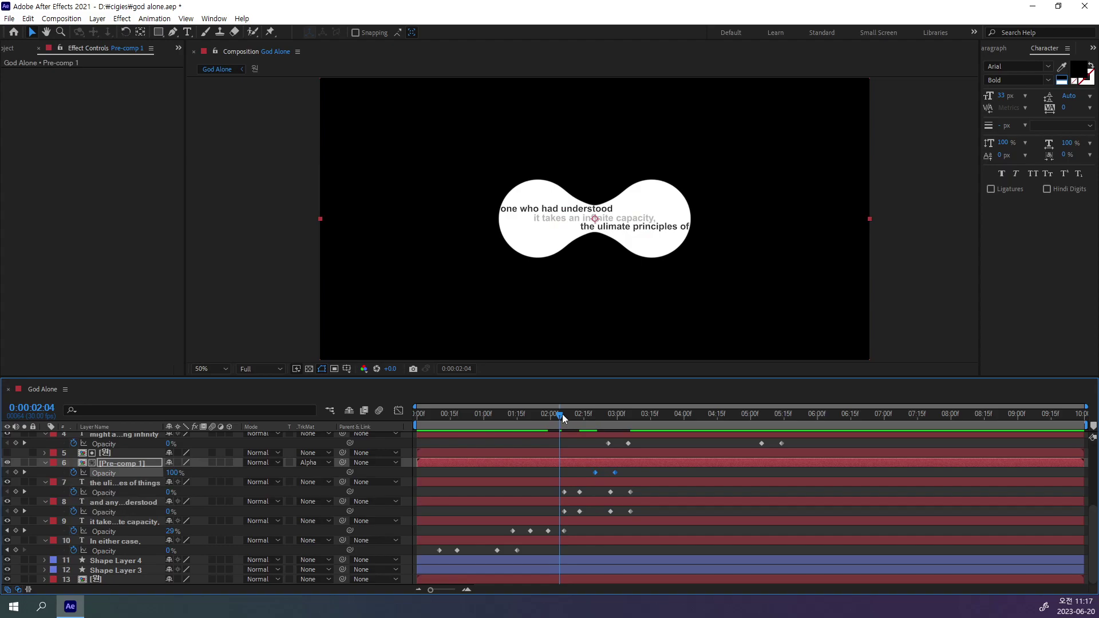
mouse_move(562, 414)
mouse_down()
mouse_move(636, 428)
mouse_move(620, 438)
mouse_up()
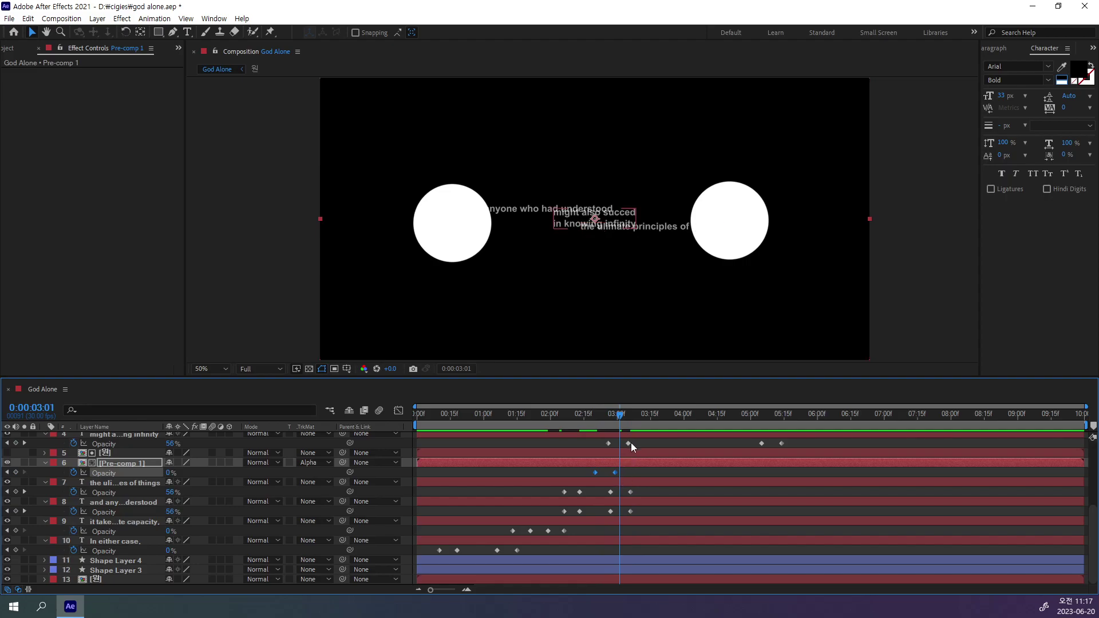
click(782, 442)
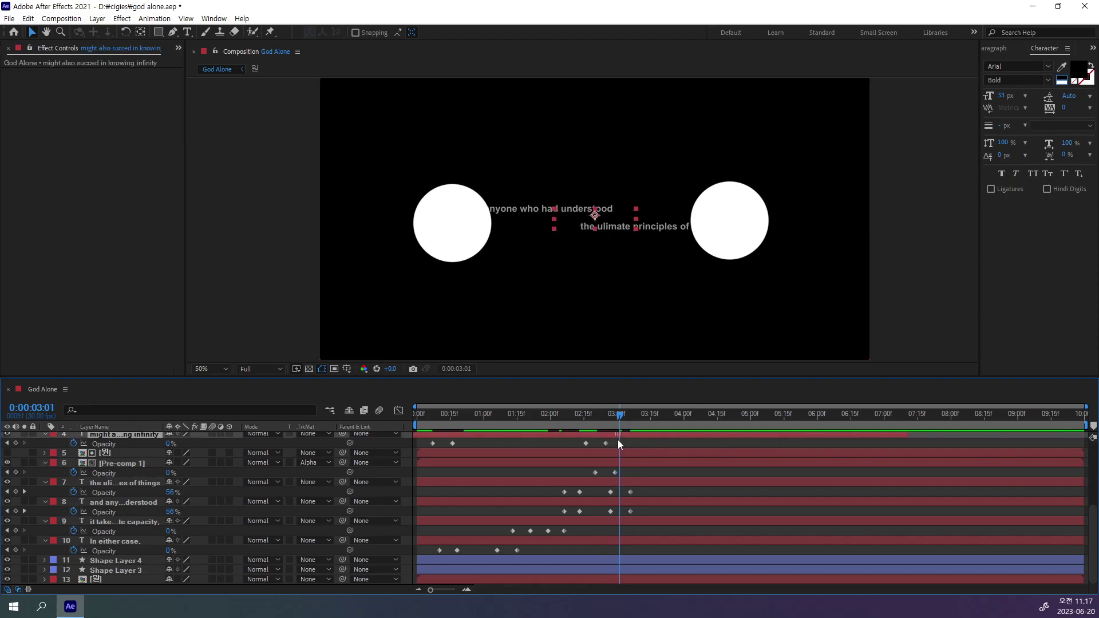
key(ctrl+z)
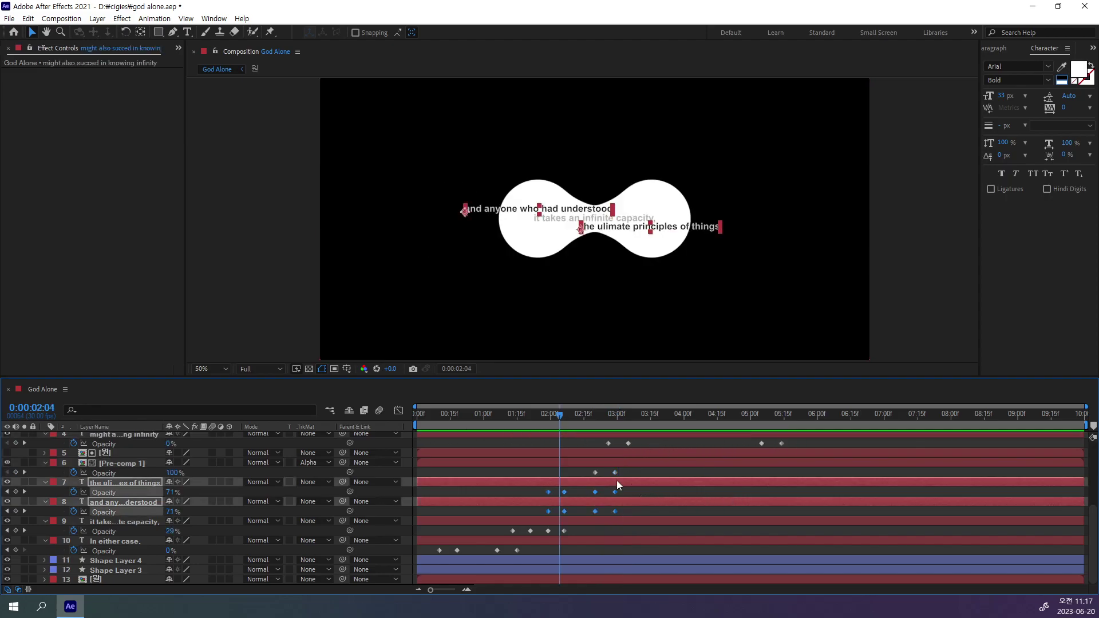
mouse_move(623, 468)
shift+mouse_down()
mouse_move(584, 475)
mouse_move(630, 471)
shift+mouse_up()
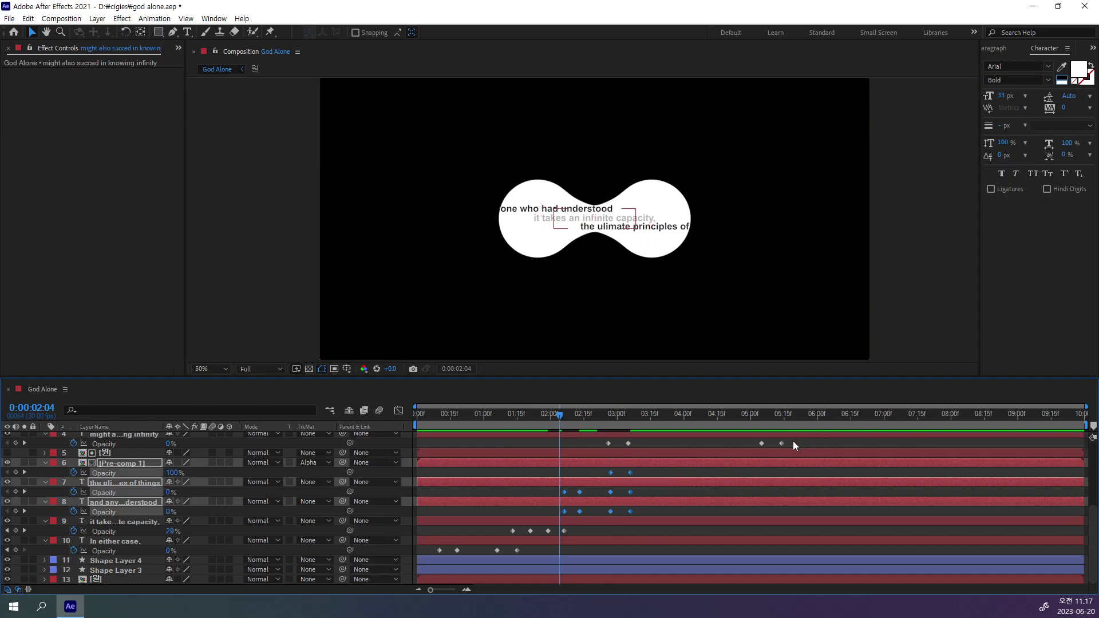
Step: Delay the 'might also succed' fade keyframes and the 'One depends on the other,' fade-in, then preview
mouse_move(792, 441)
mouse_down()
mouse_move(610, 445)
mouse_move(632, 448)
mouse_up()
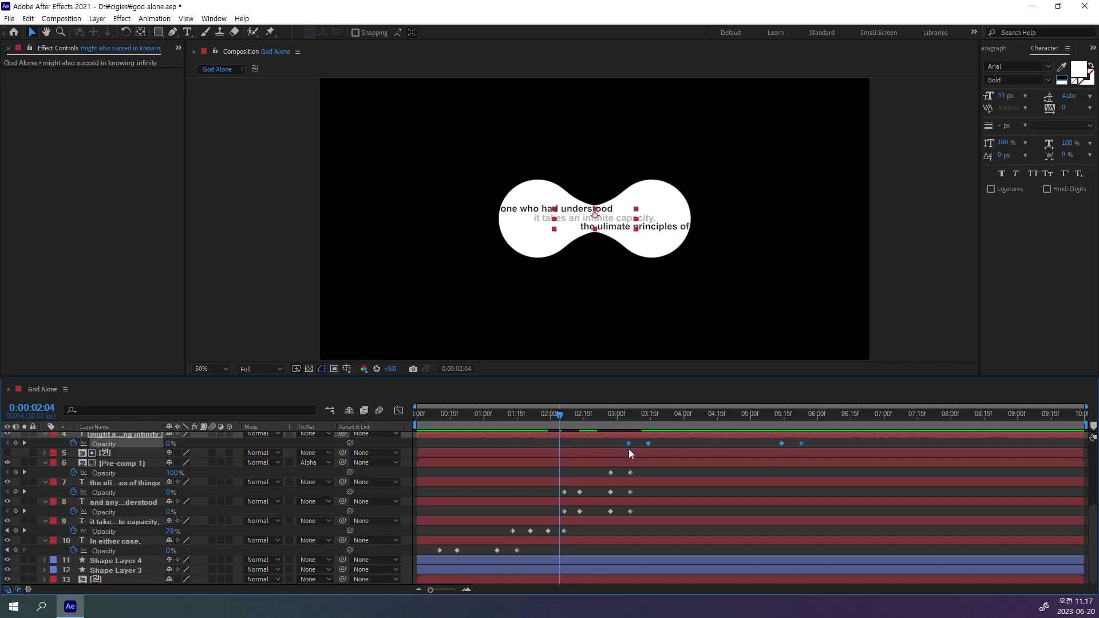
drag(568, 422, 876, 455)
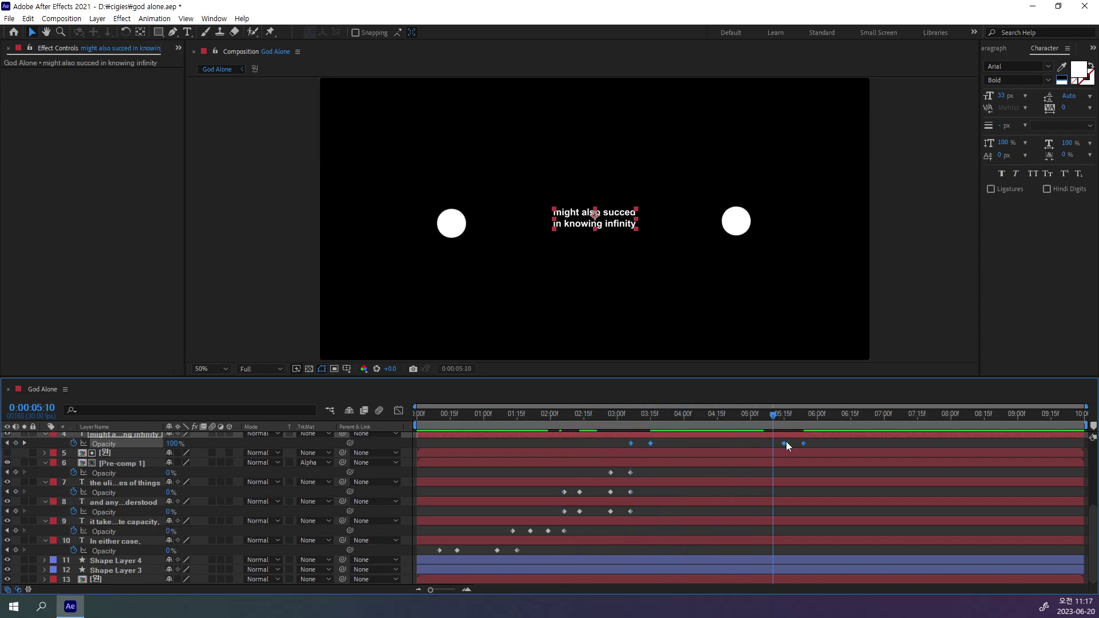
scroll(858, 479, up, 3)
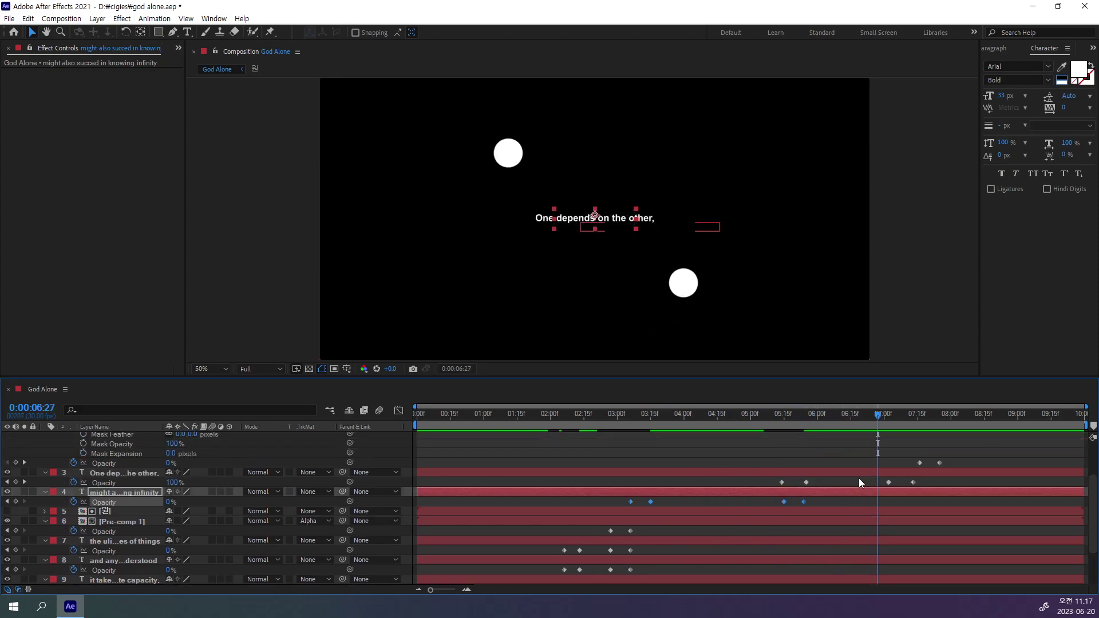
mouse_move(937, 479)
mouse_down()
mouse_move(770, 487)
mouse_move(804, 486)
mouse_up()
mouse_move(879, 418)
mouse_down()
mouse_move(853, 462)
mouse_move(981, 463)
mouse_move(918, 483)
mouse_move(1081, 493)
mouse_move(416, 503)
mouse_up()
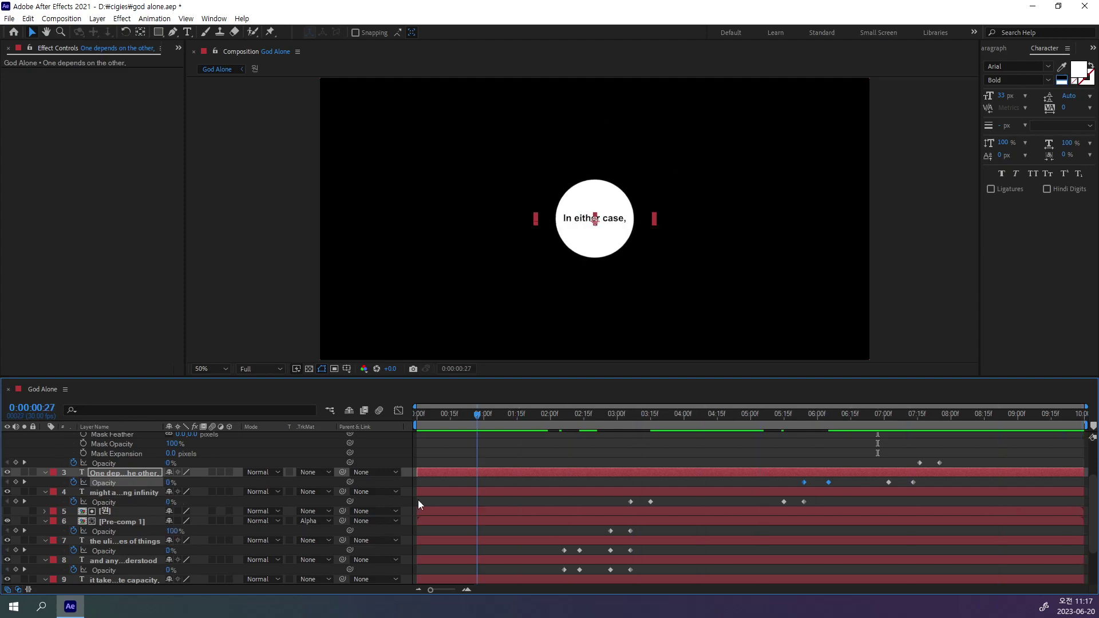
key(space)
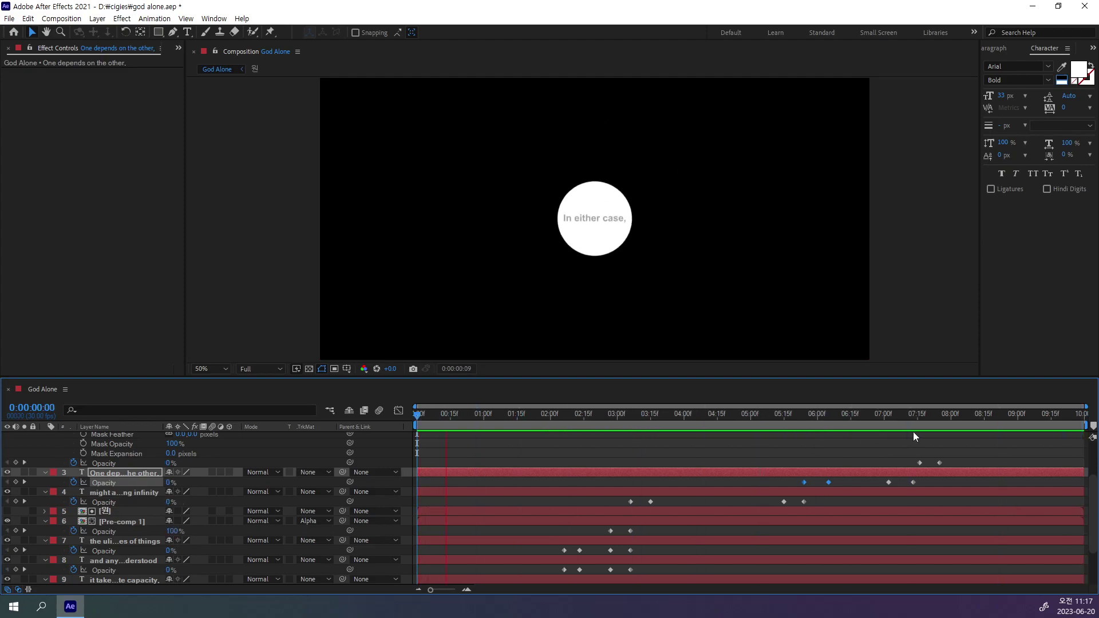